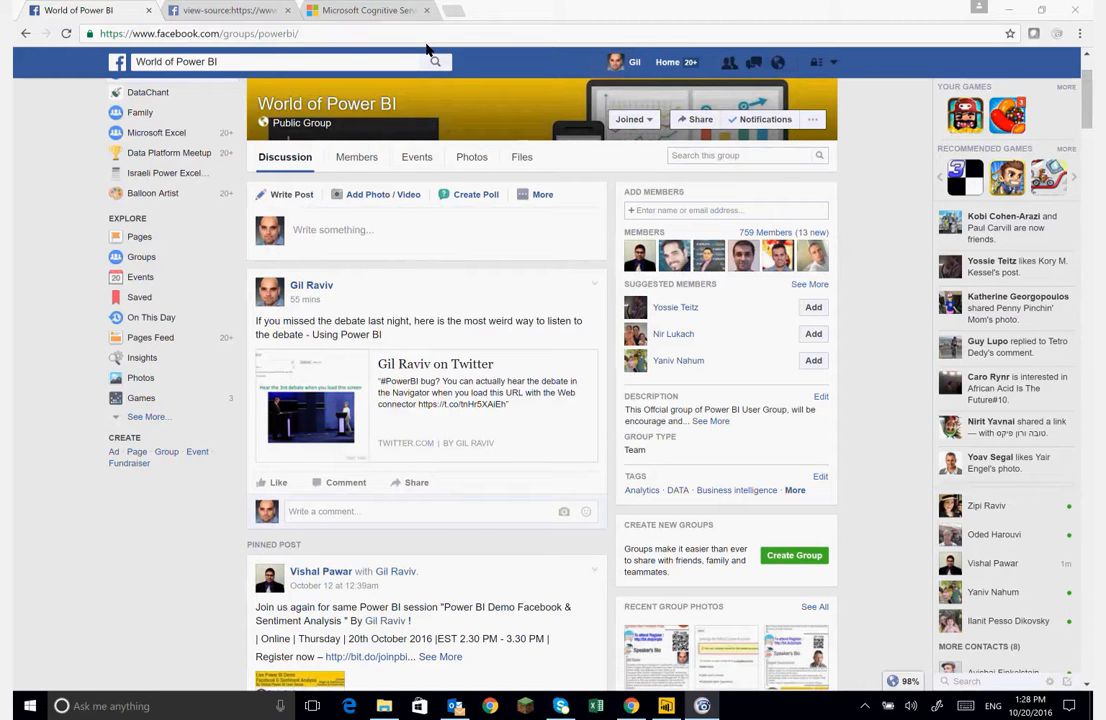
- Open the page source of the World of Power BI Facebook group page
scroll(531, 373, down, 2)
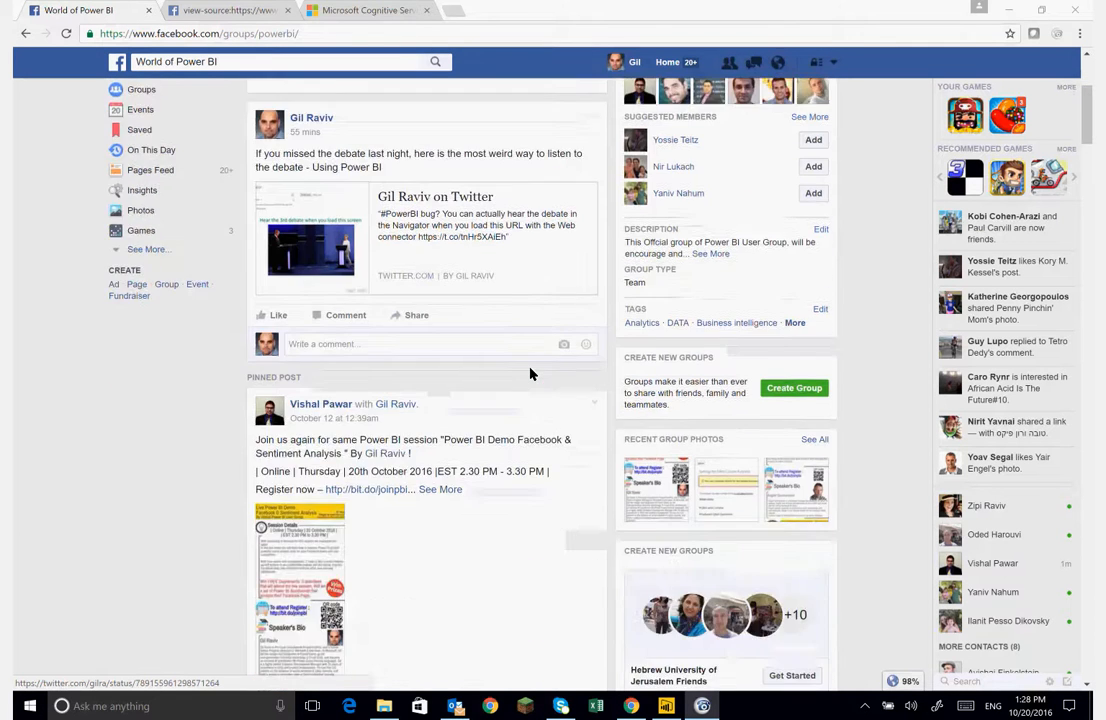
scroll(531, 373, down, 2)
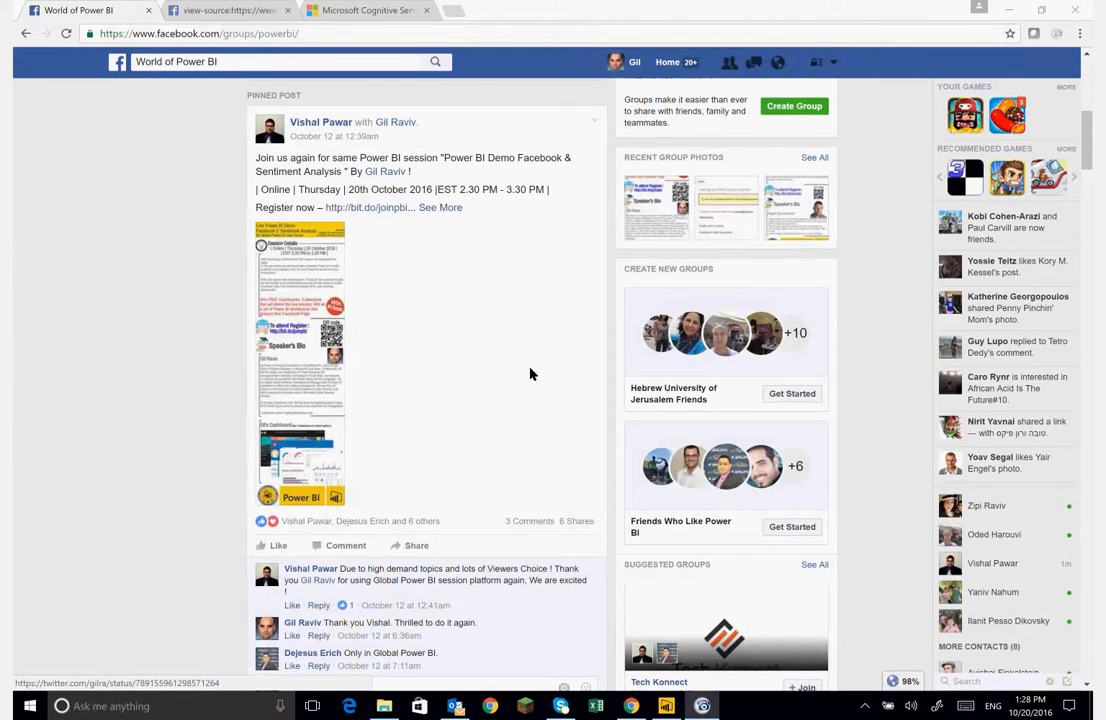
scroll(531, 373, up, 4)
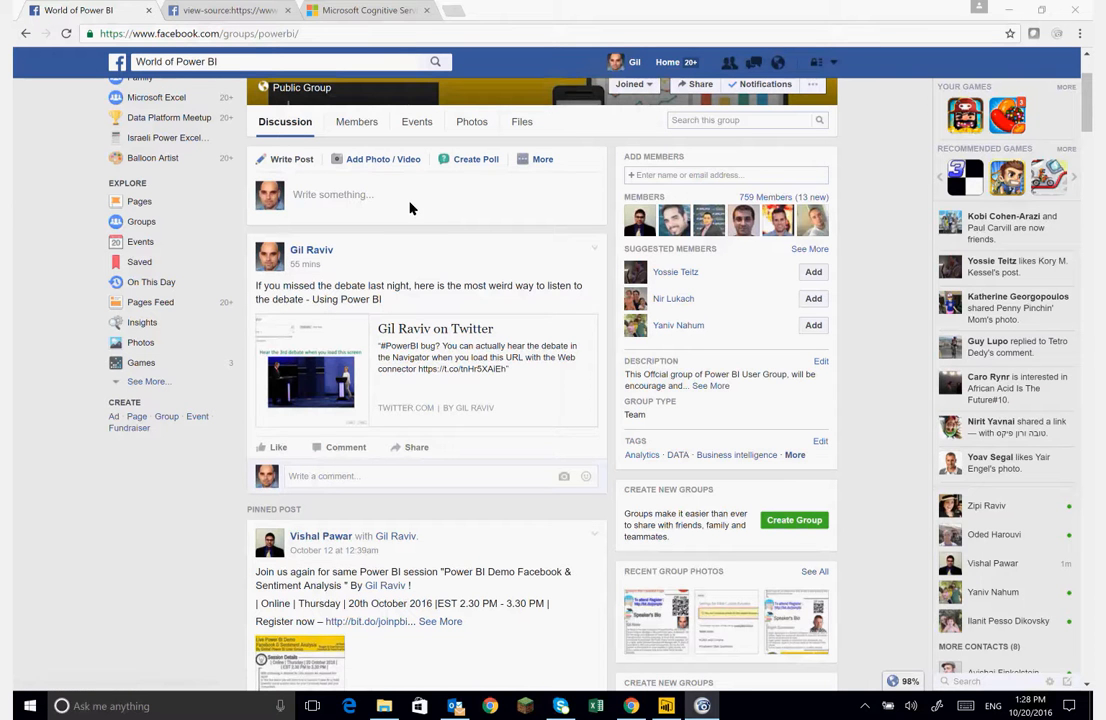
right_click(140, 502)
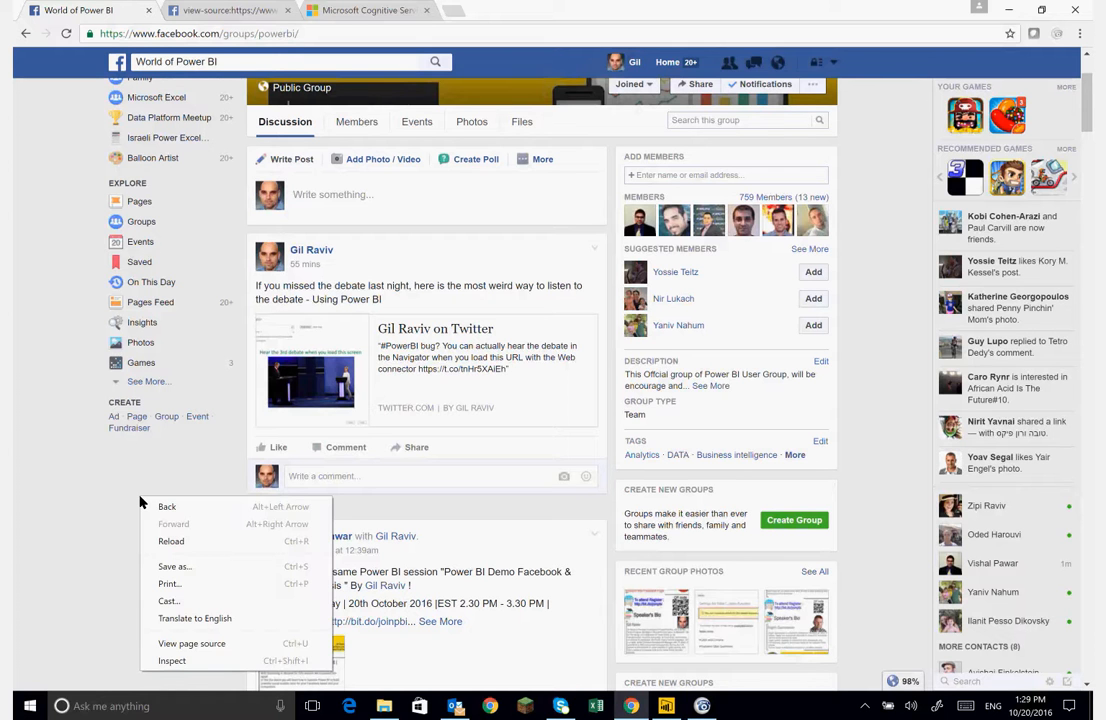
click(194, 648)
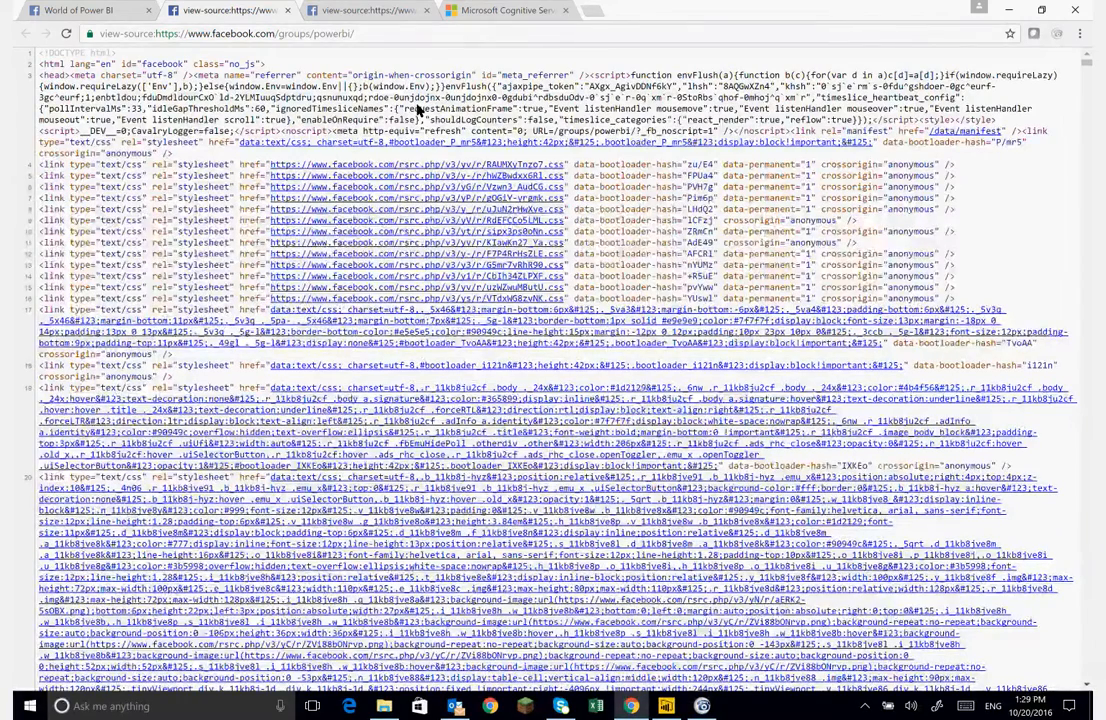
- Search the page source for profile_id and select the group's ID value next to it
key(ctrl+f)
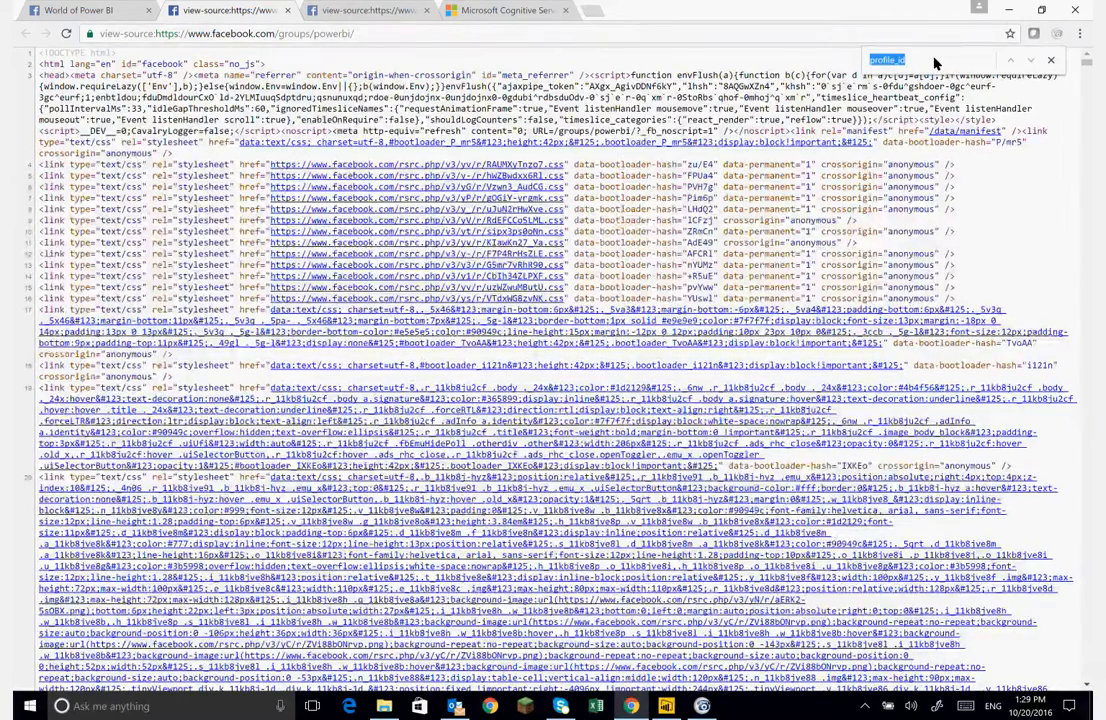
click(934, 64)
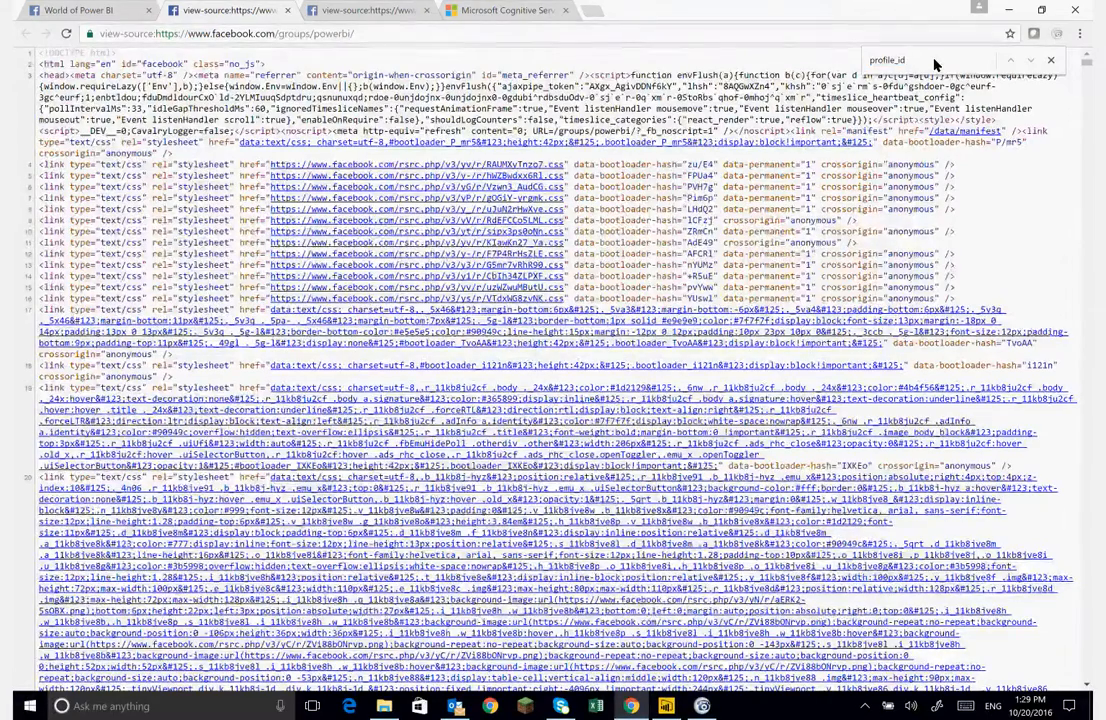
key(Return)
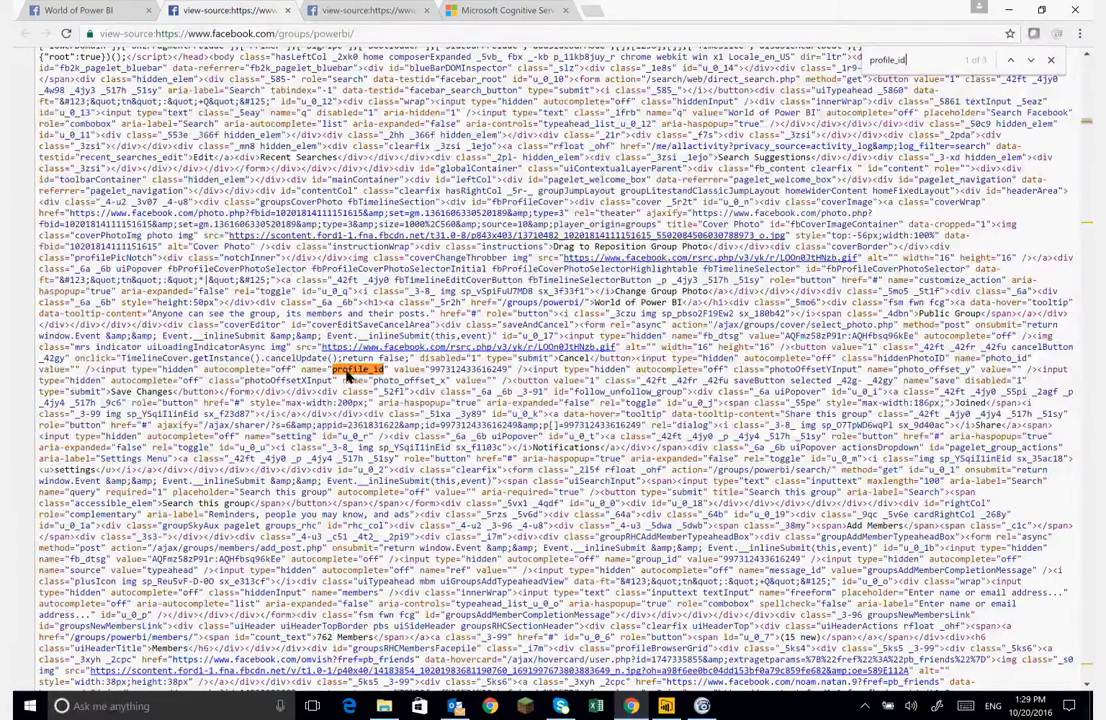
double_click(453, 372)
key(ctrl+c)
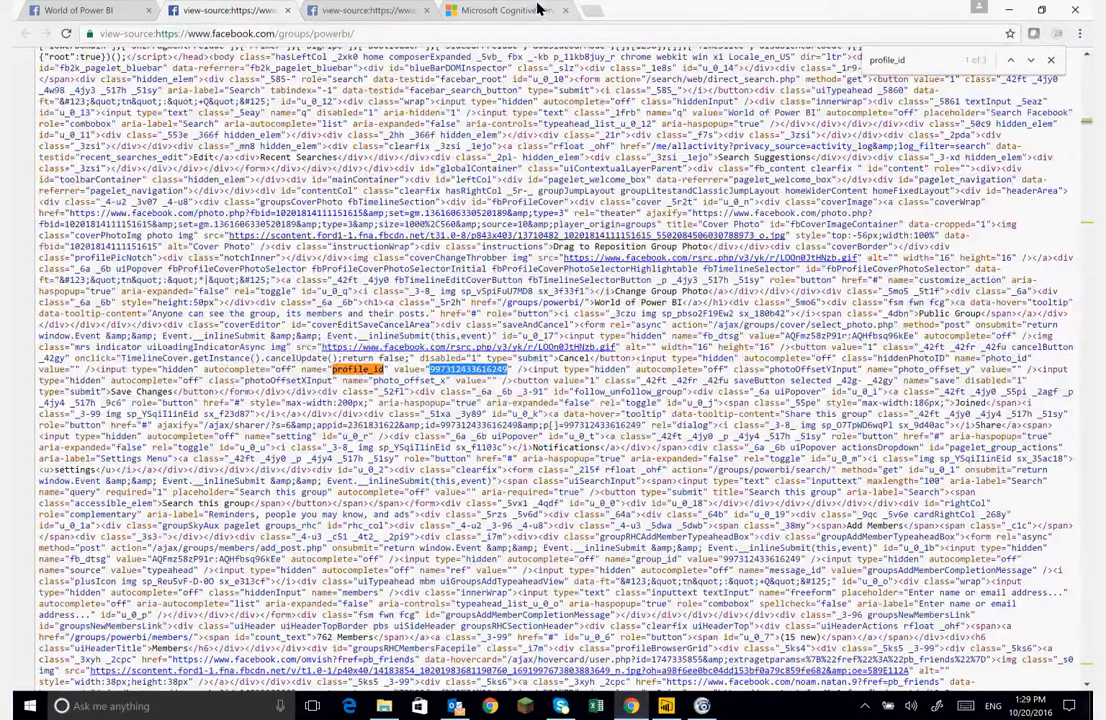
- Review the Text Analytics API page in the Microsoft Cognitive Services tab
click(505, 10)
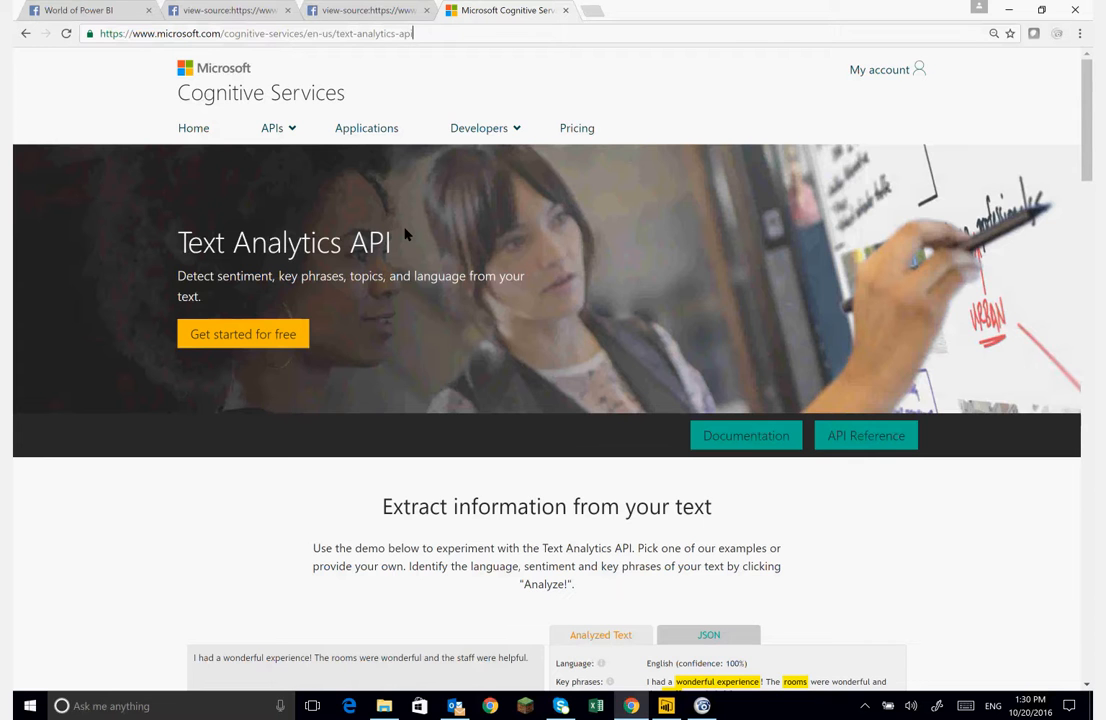
scroll(405, 233, down, 2)
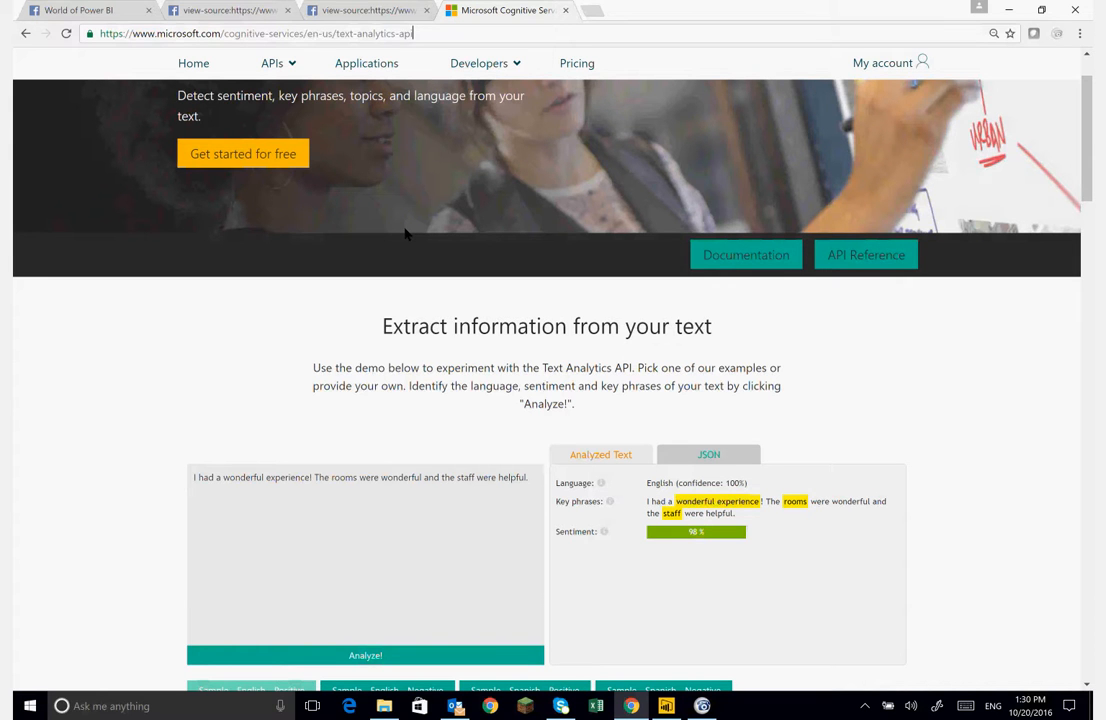
scroll(405, 233, up, 3)
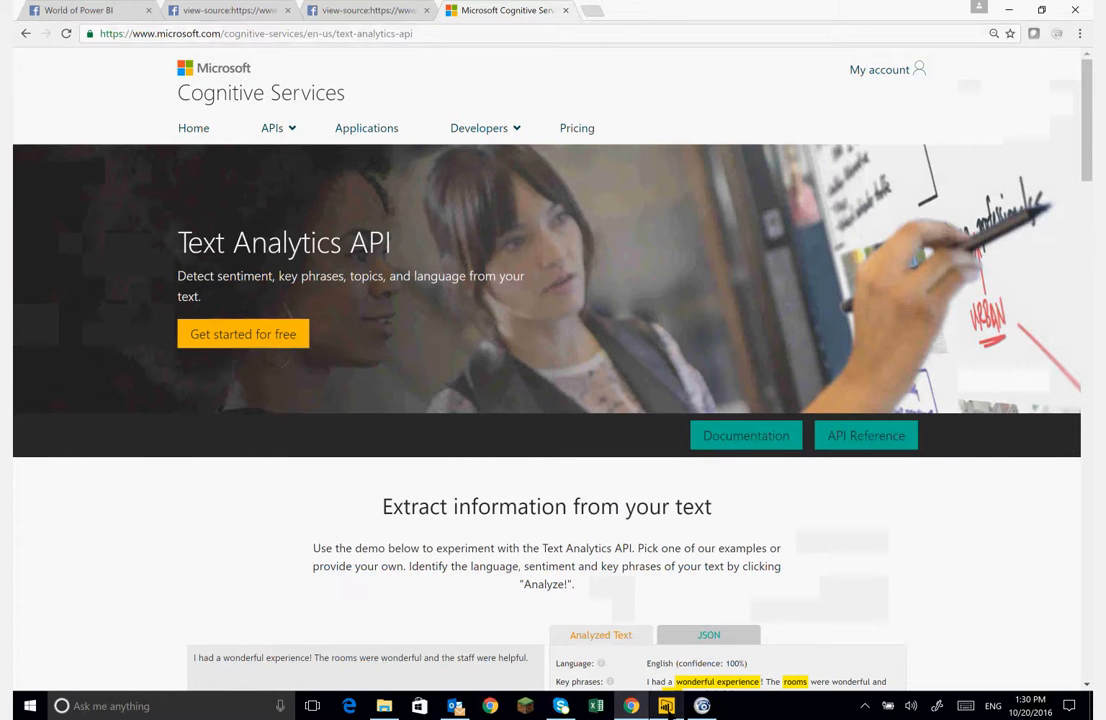
- In Power BI Desktop, start a Get Data connection to Facebook from Online Services and continue past the third-party notice
click(666, 706)
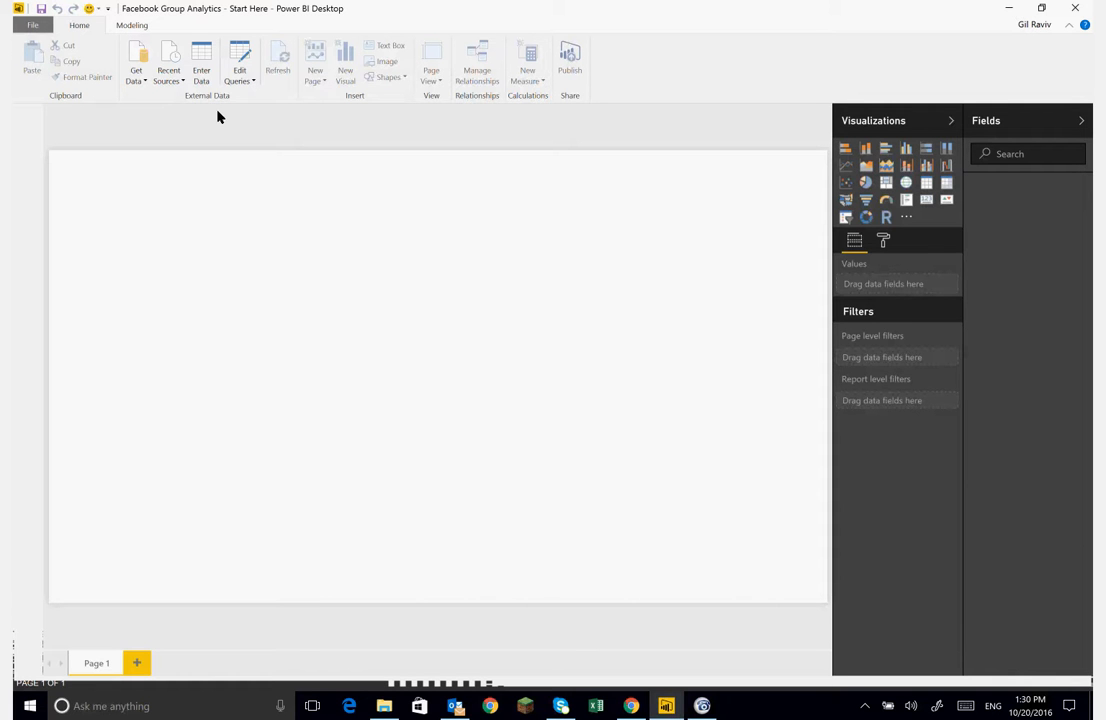
click(134, 80)
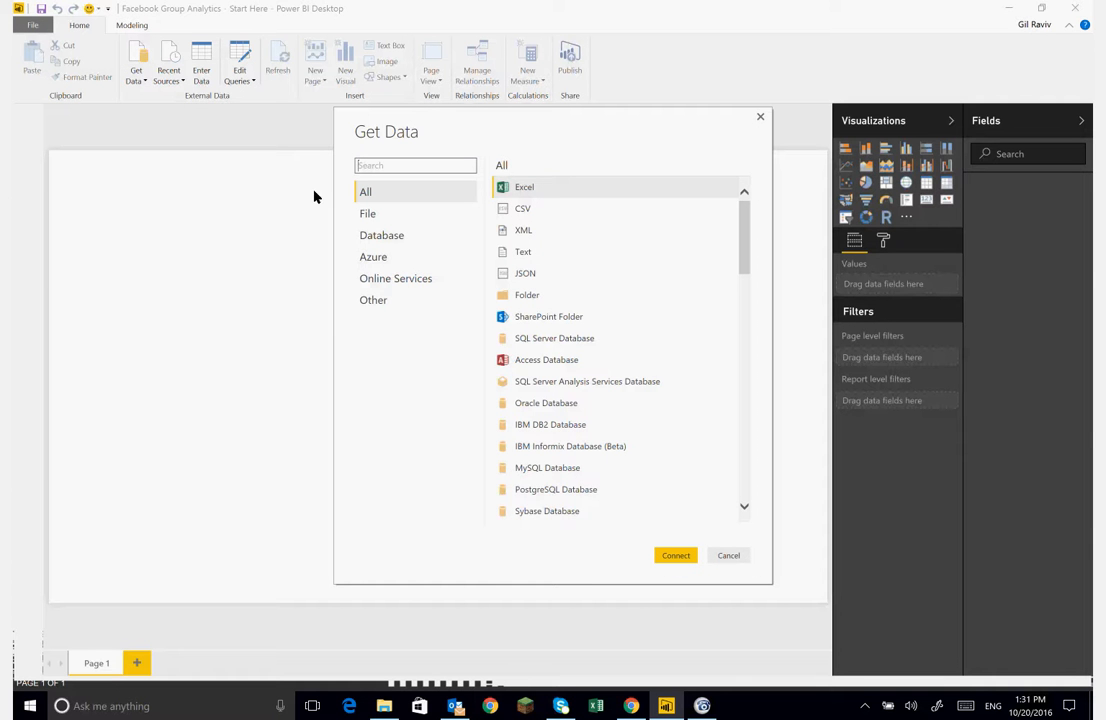
click(395, 279)
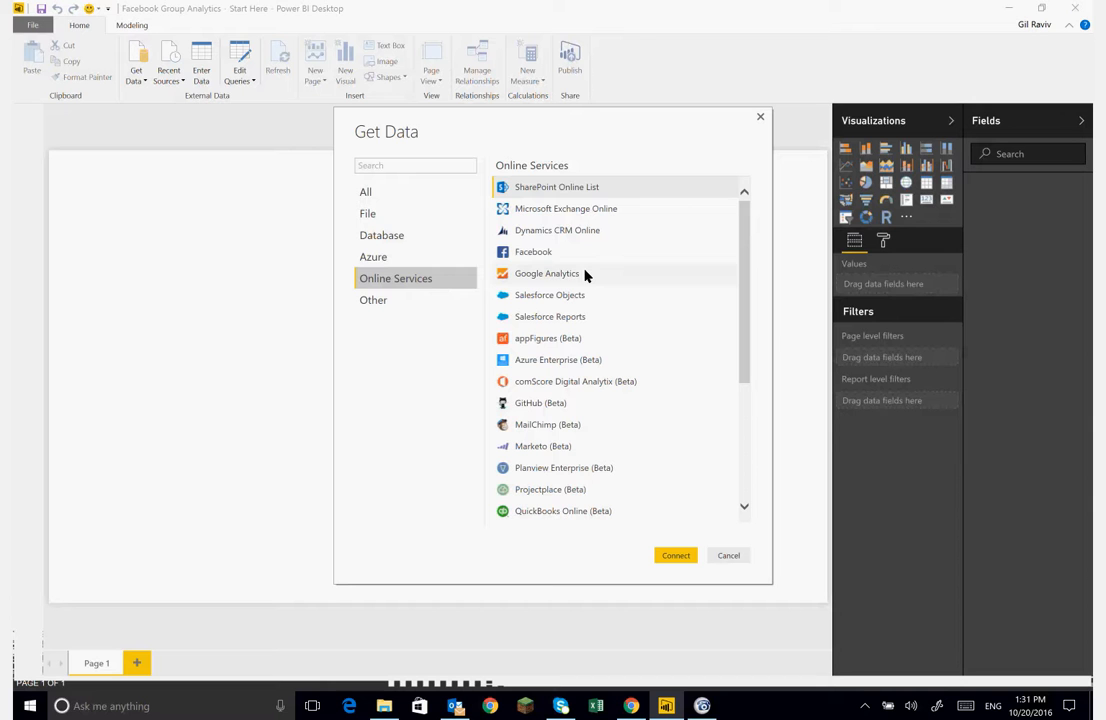
click(551, 259)
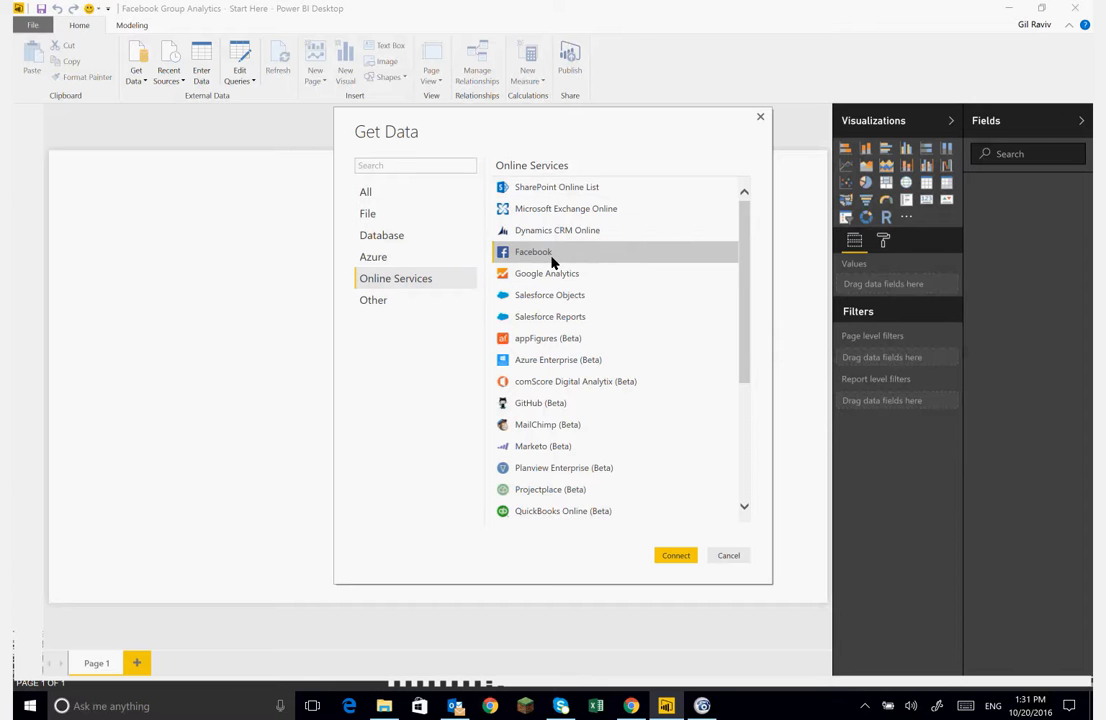
click(676, 556)
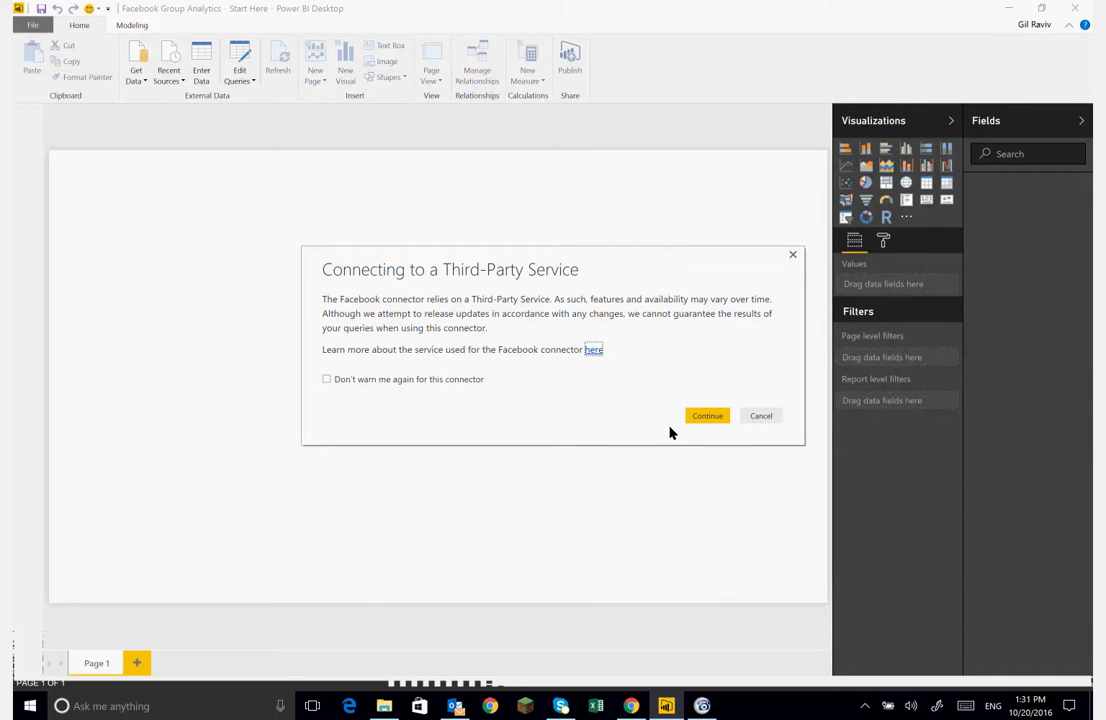
click(695, 419)
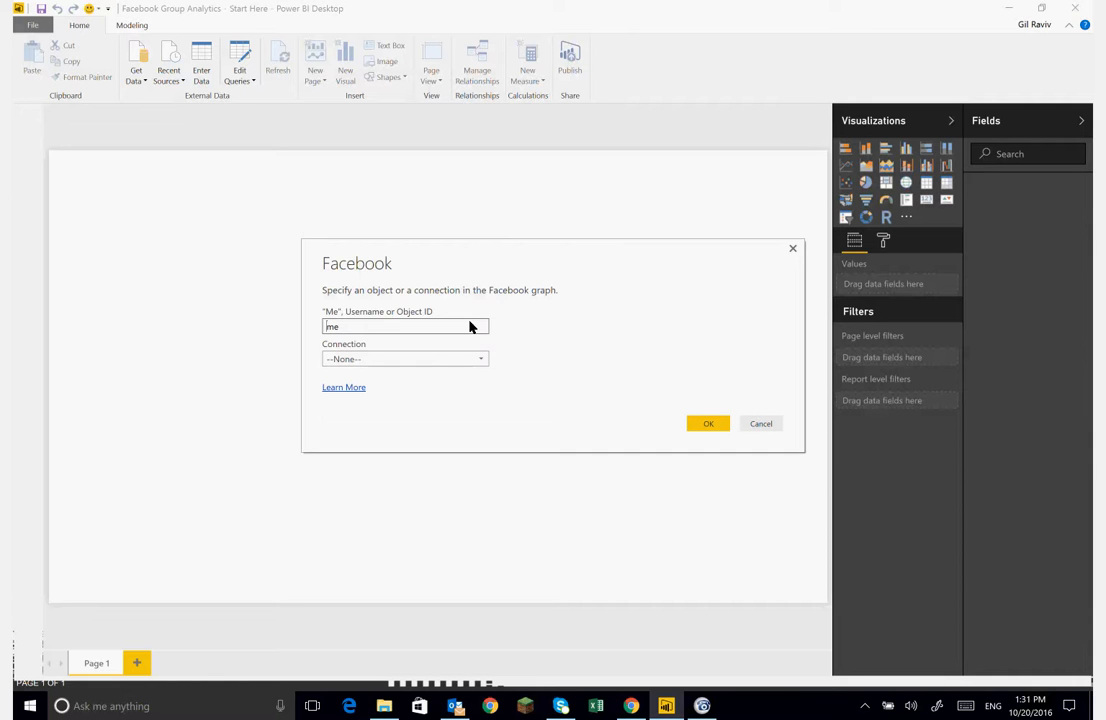
- Clear the "Me", Username or Object ID field and try to paste the group ID
drag(601, 263, 527, 235)
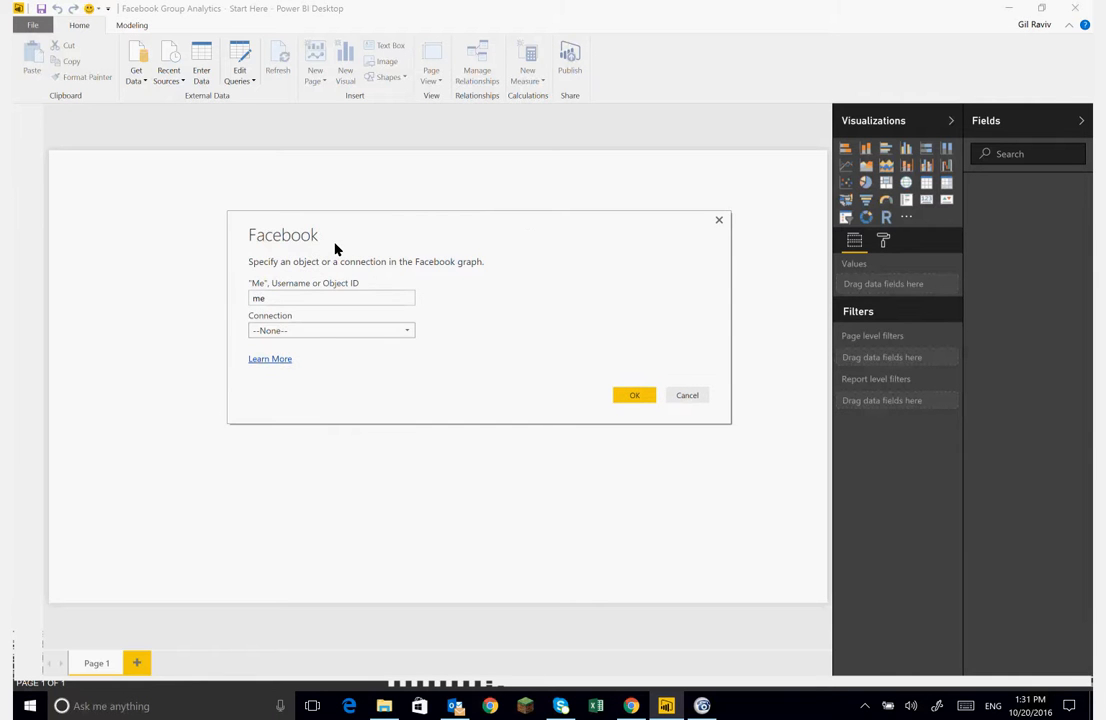
double_click(295, 299)
key(BackSpace)
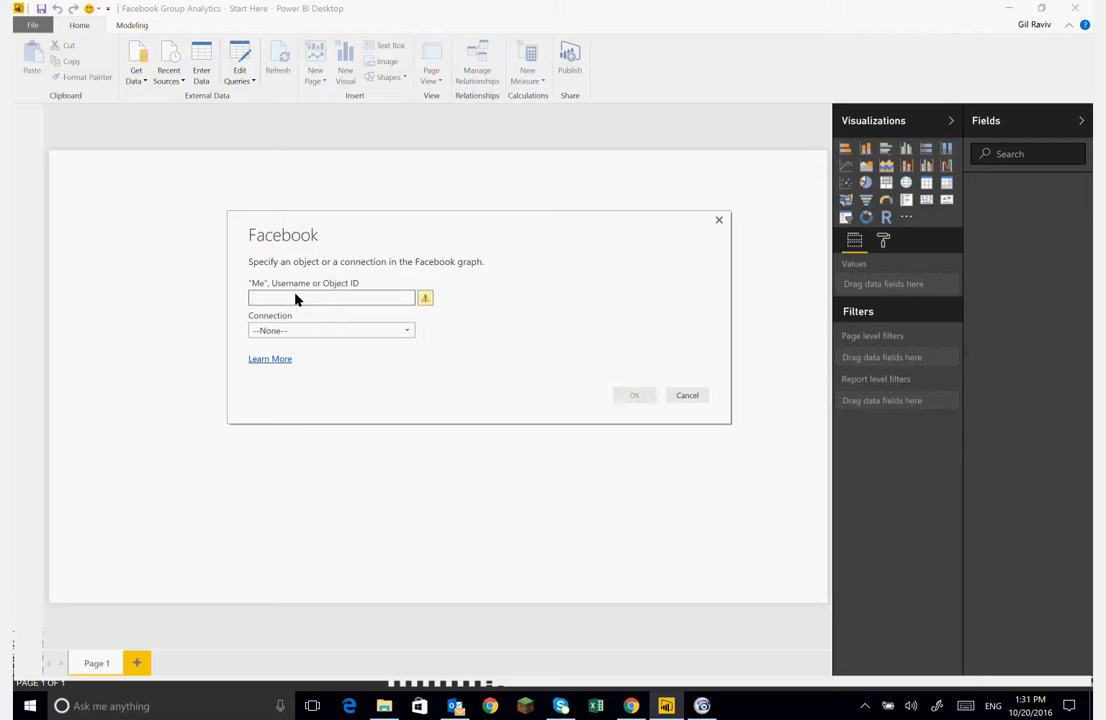
key(ctrl+v)
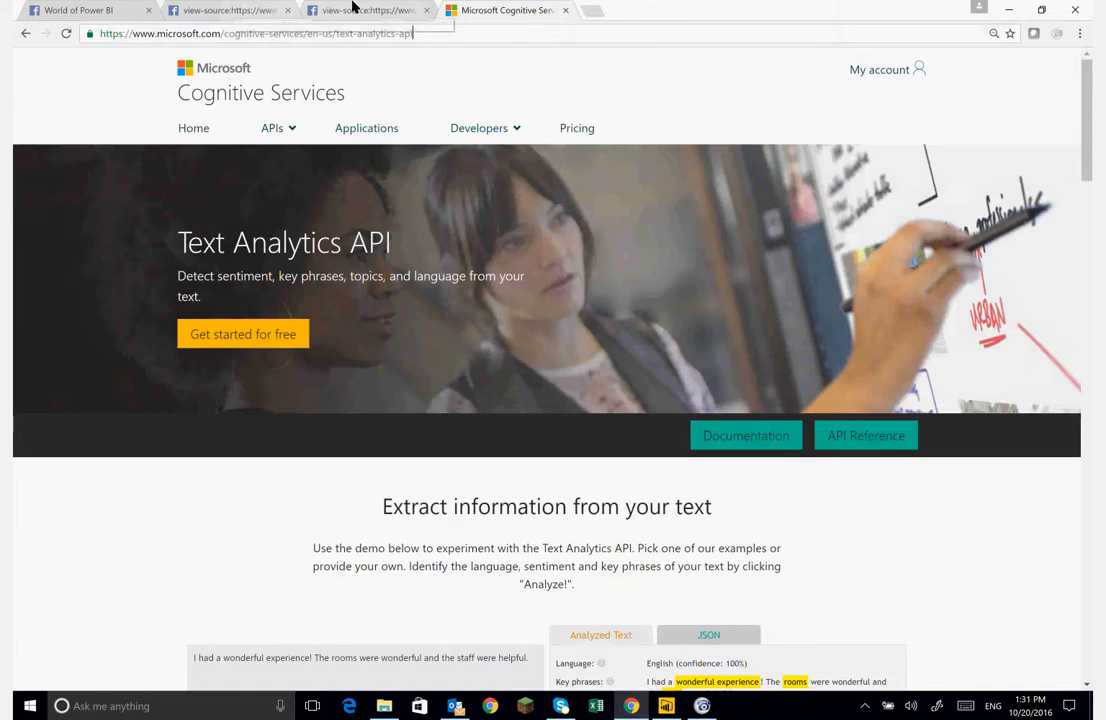
- Copy the group's profile_id value from the page source, enter it as the Object ID, and confirm the Facebook dialog
click(355, 9)
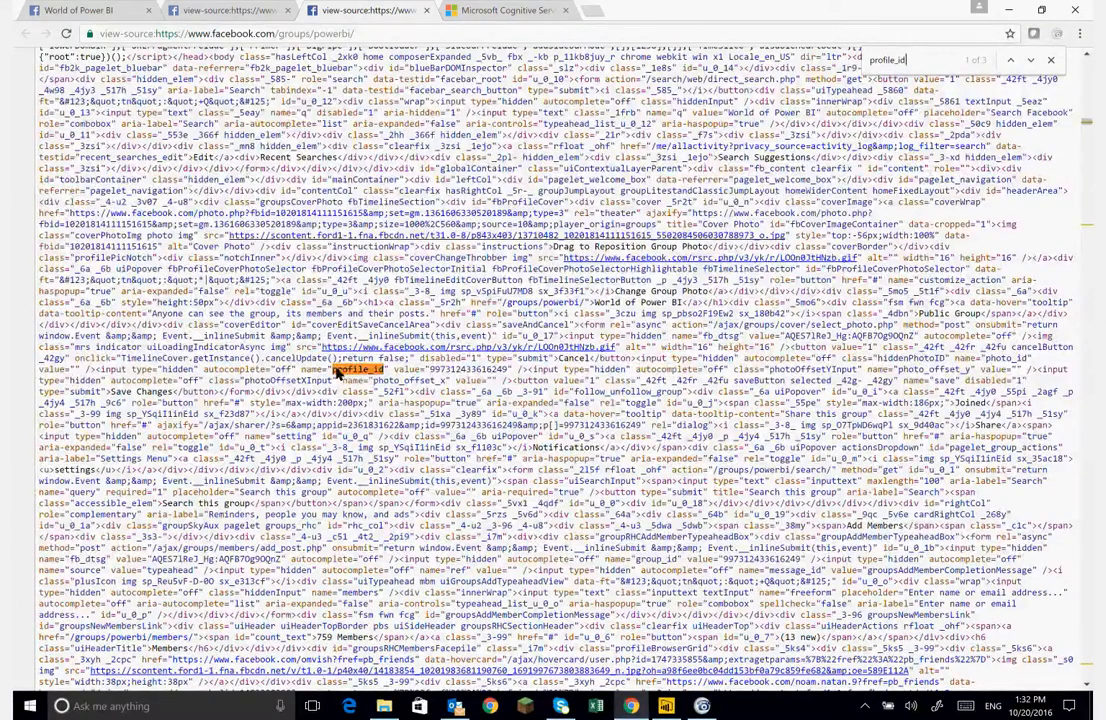
double_click(463, 370)
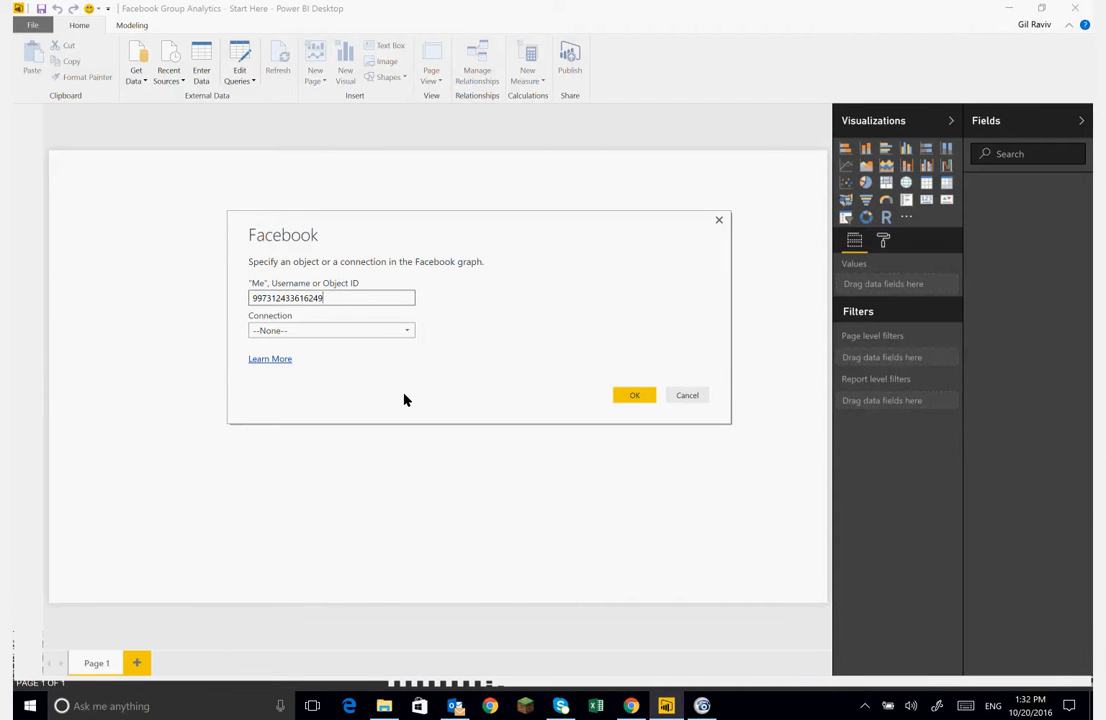
click(636, 396)
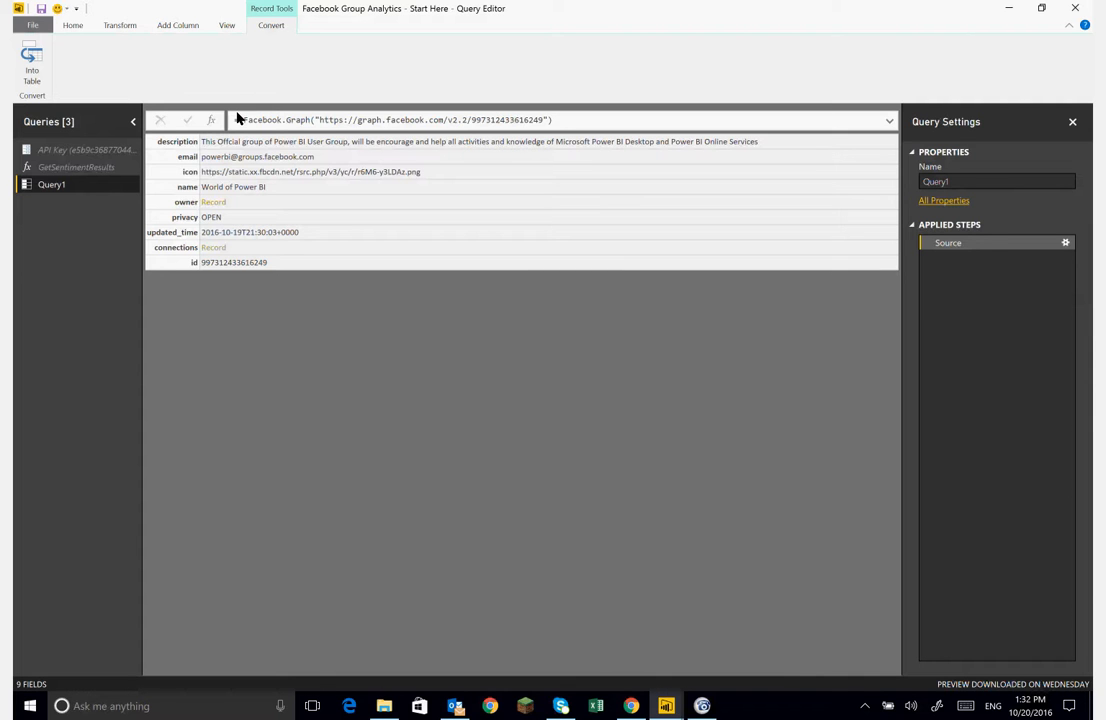
- Navigate into the connections record and open the feed table
click(213, 248)
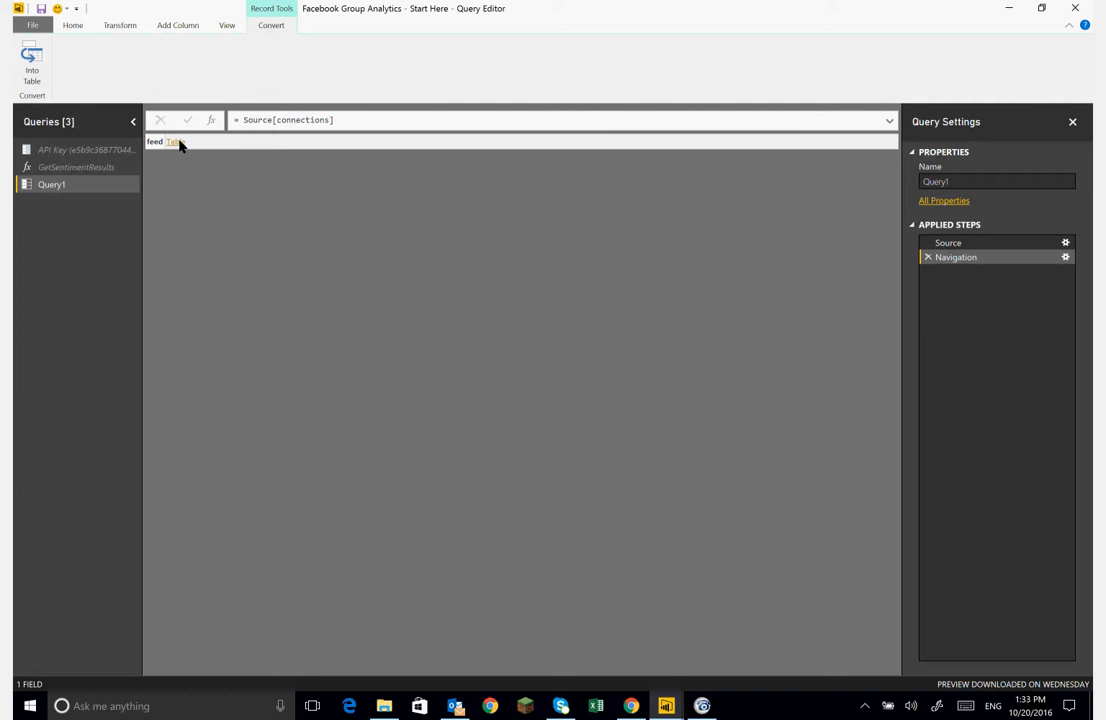
click(177, 143)
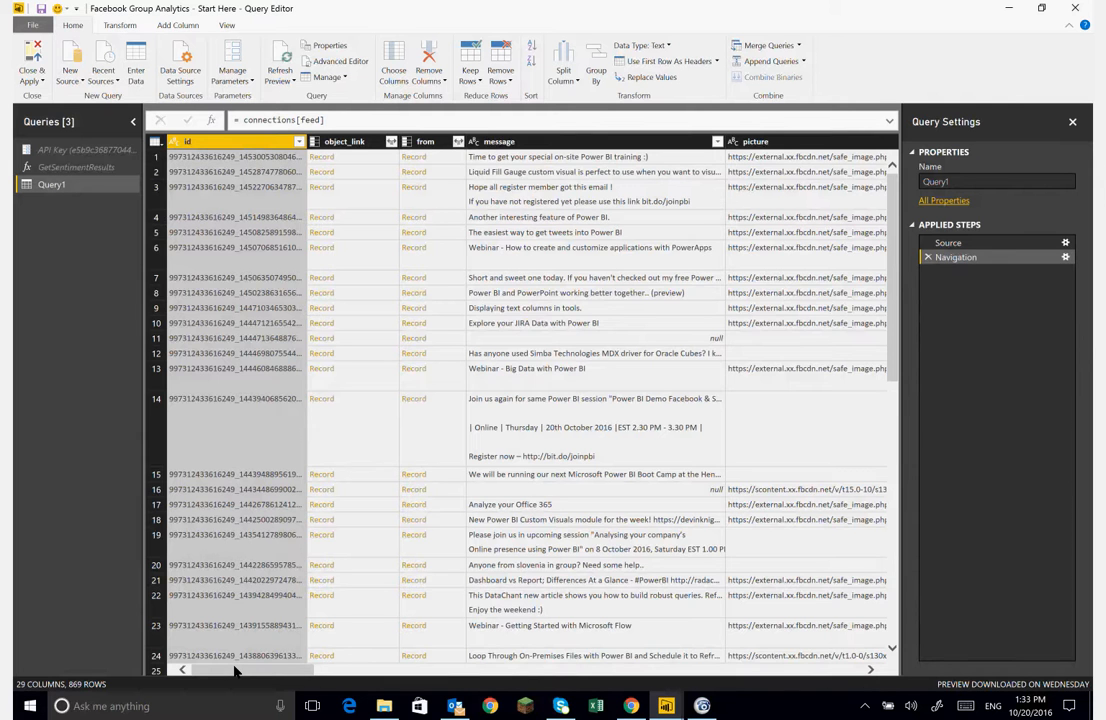
- Scroll across the feed table's columns to examine the available fields
drag(272, 671, 185, 661)
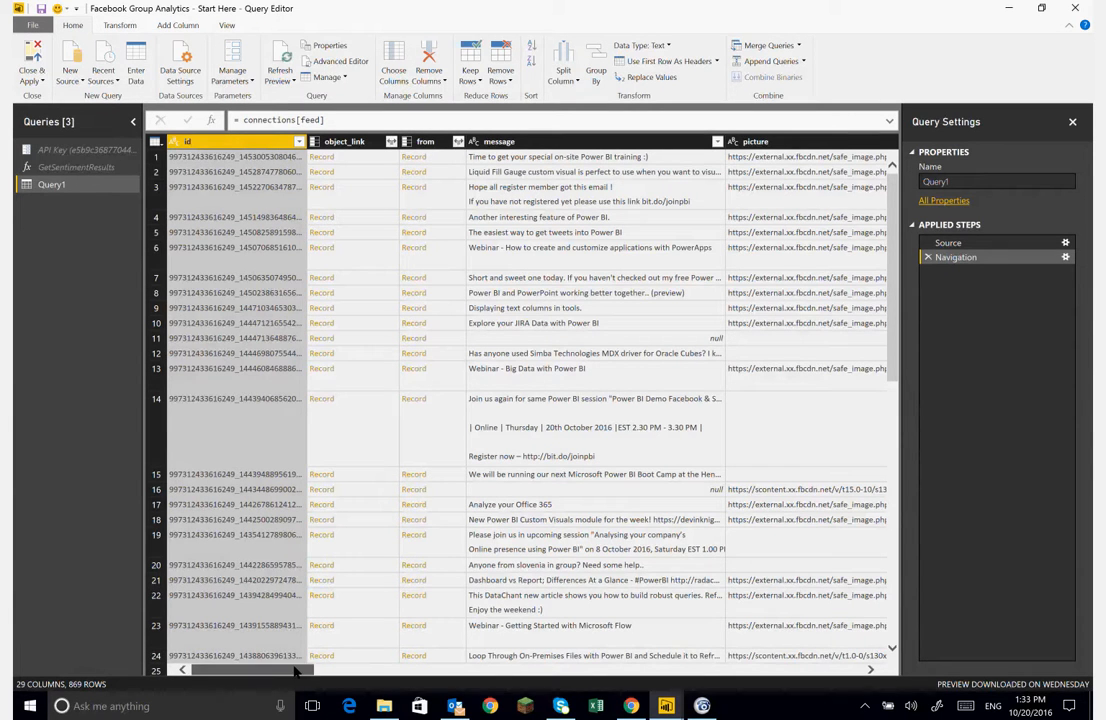
drag(295, 672, 505, 672)
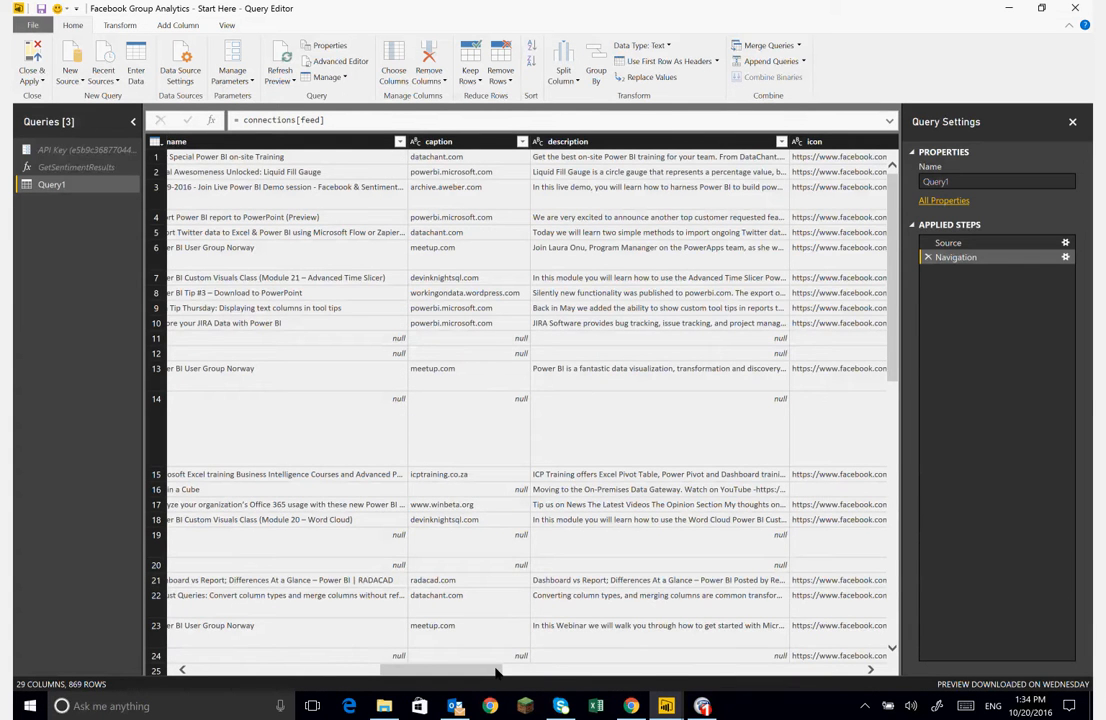
drag(497, 673, 654, 677)
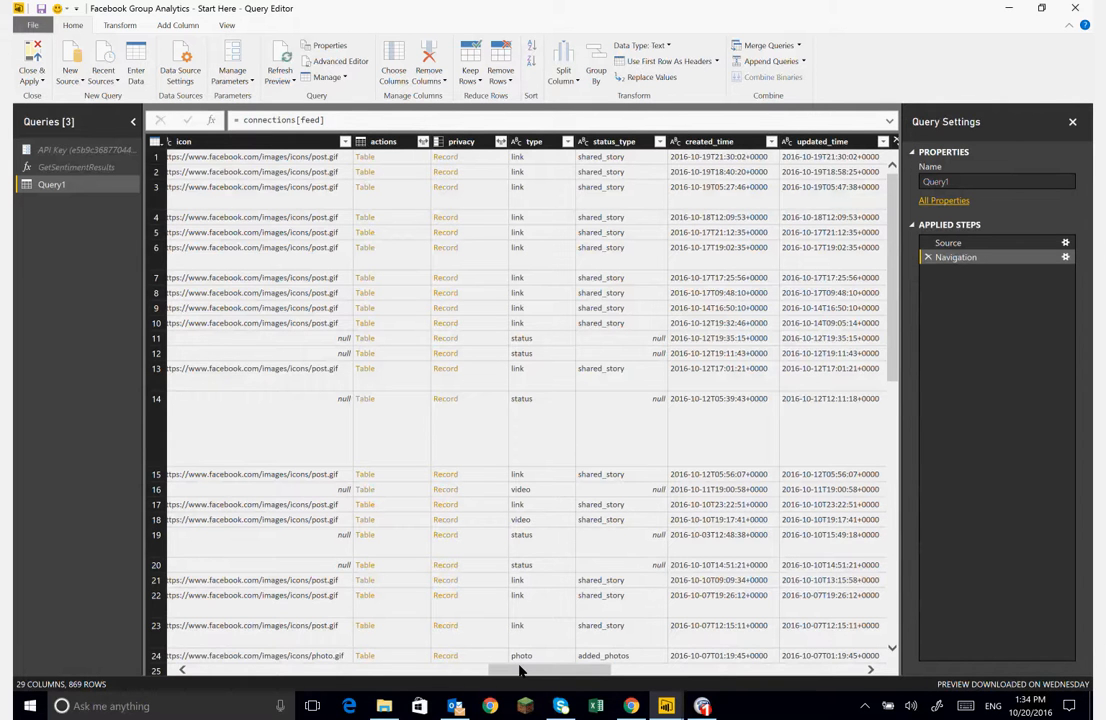
drag(519, 670, 173, 646)
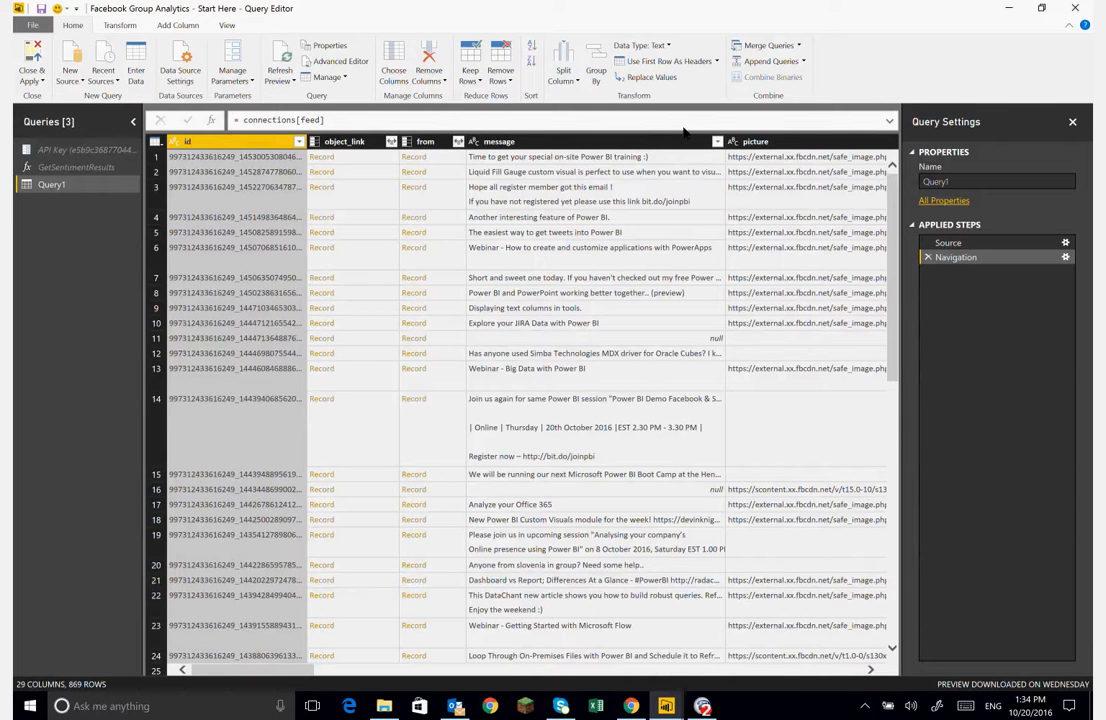
- Rename the query to Base Query
double_click(926, 181)
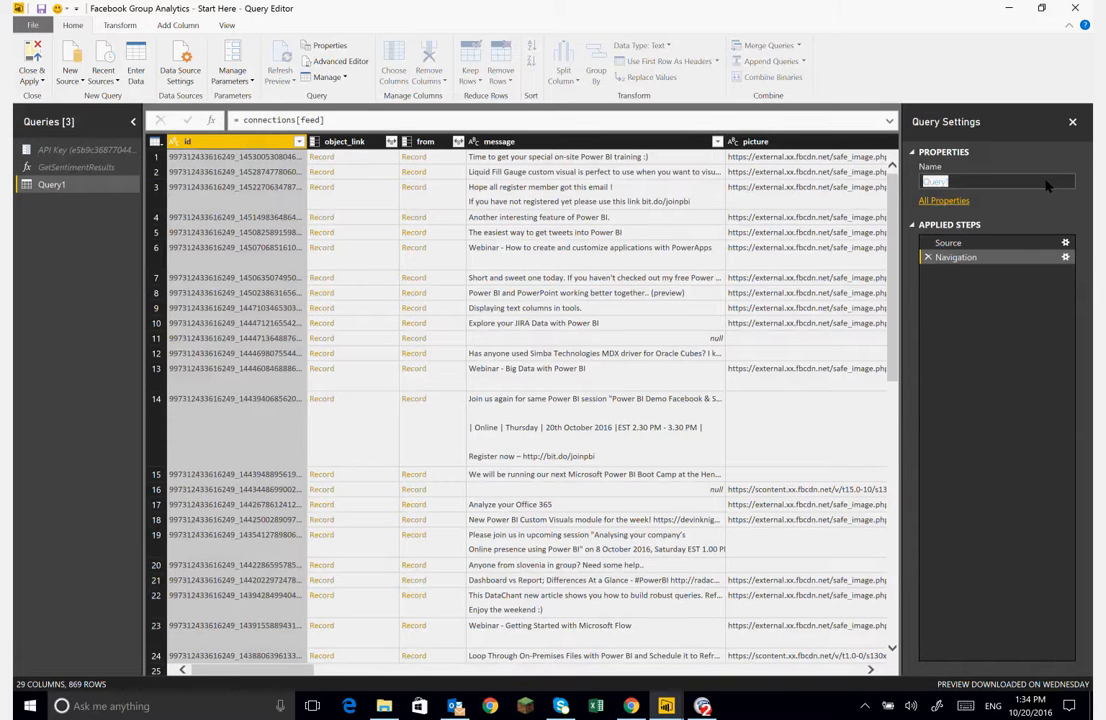
text(Base Query)
key(Return)
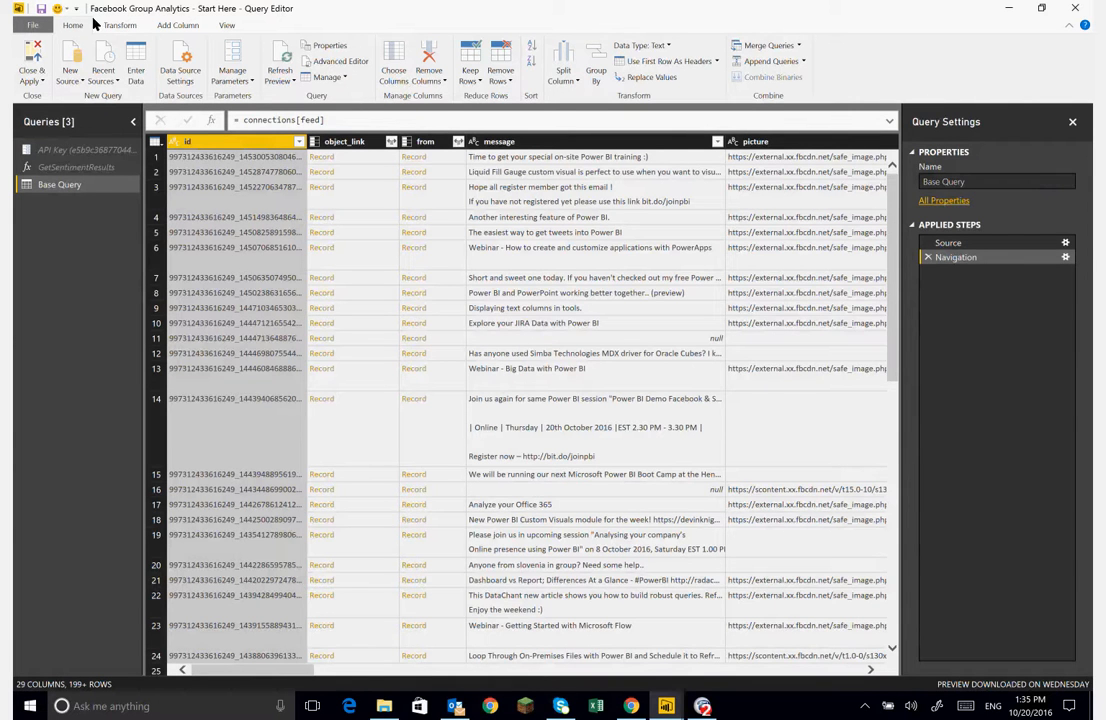
- Disable loading of Base Query into the report
right_click(74, 186)
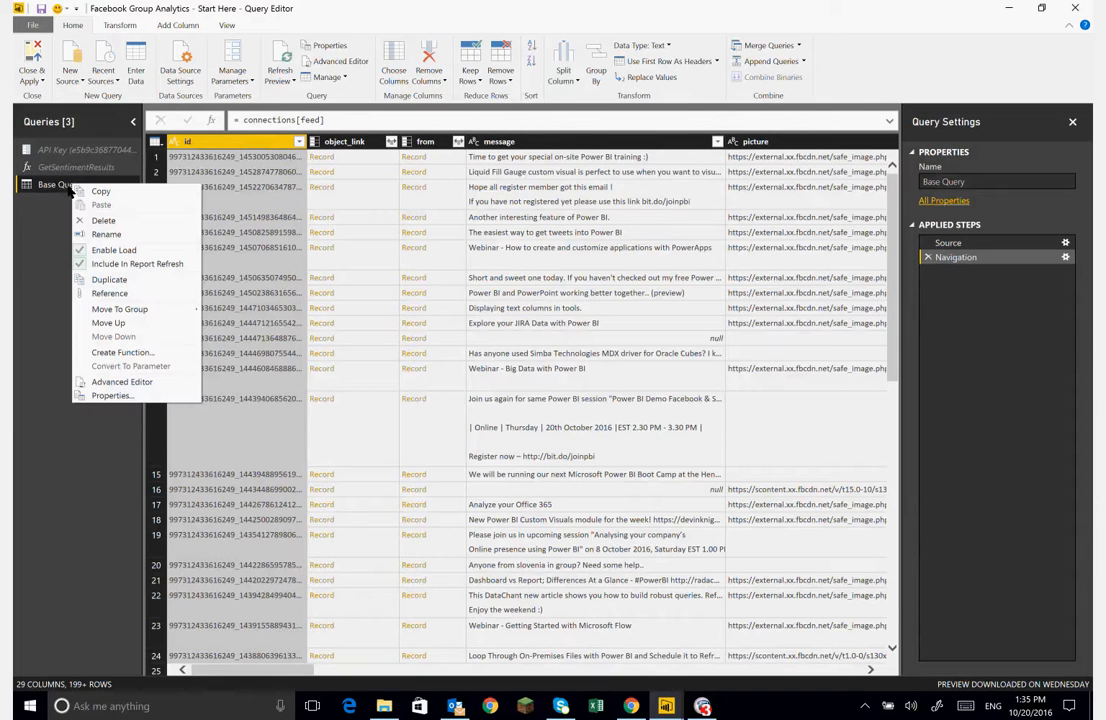
click(89, 250)
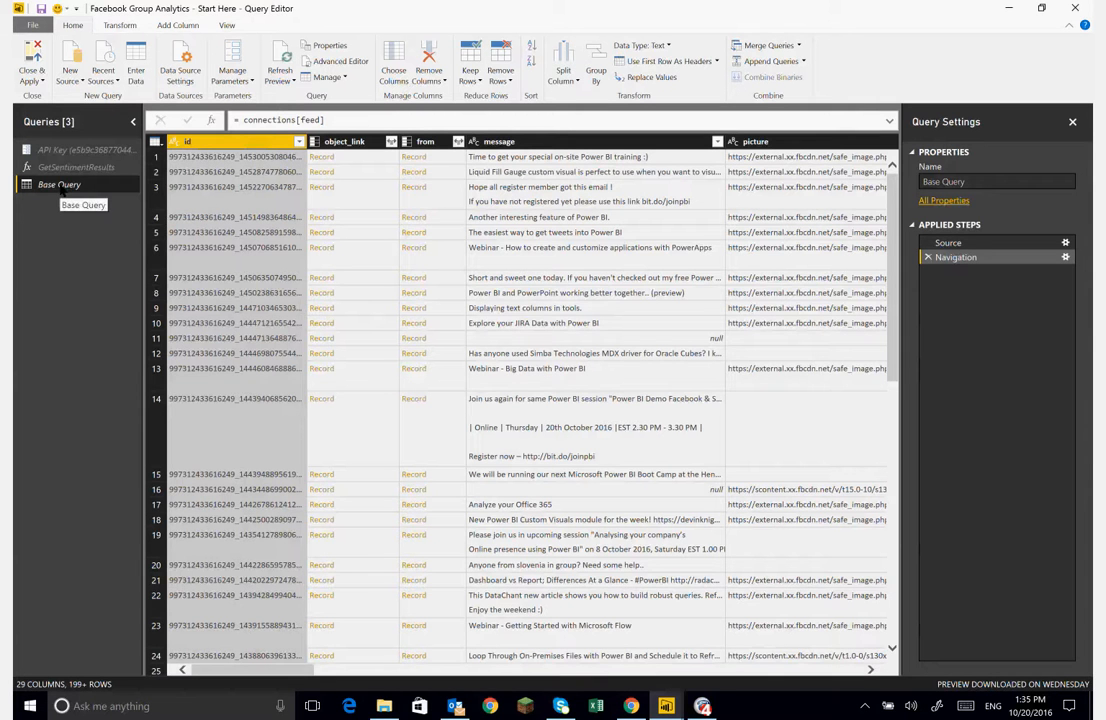
right_click(62, 188)
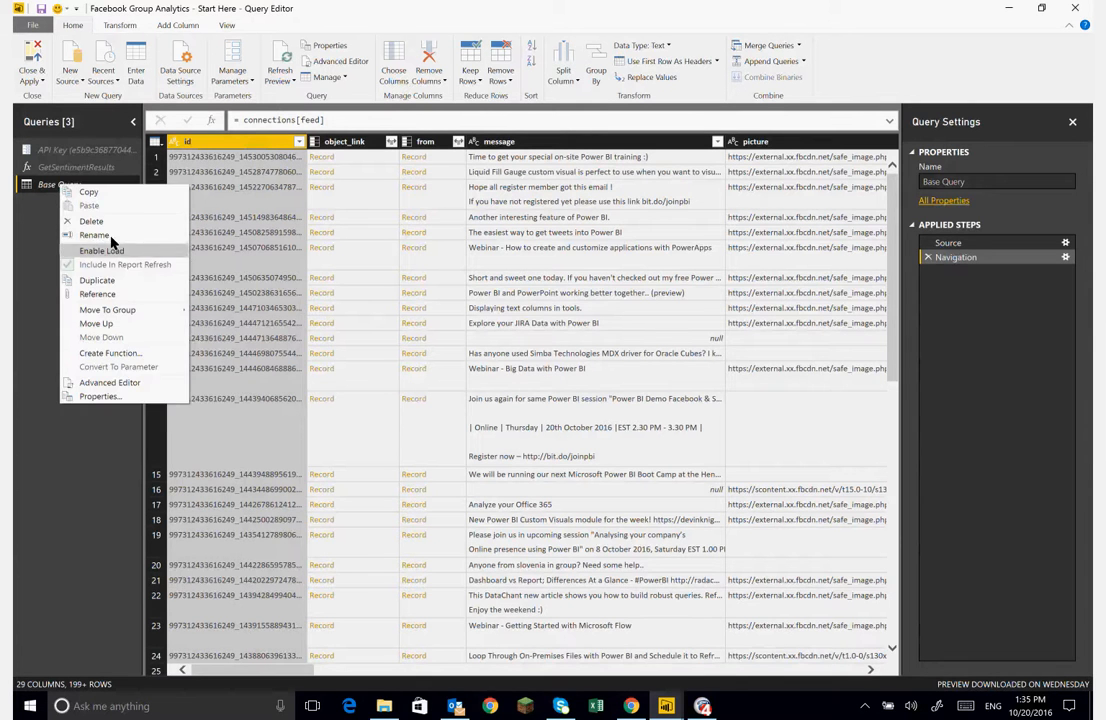
- Create a reference query from Base Query and rename the new query Posts
click(115, 296)
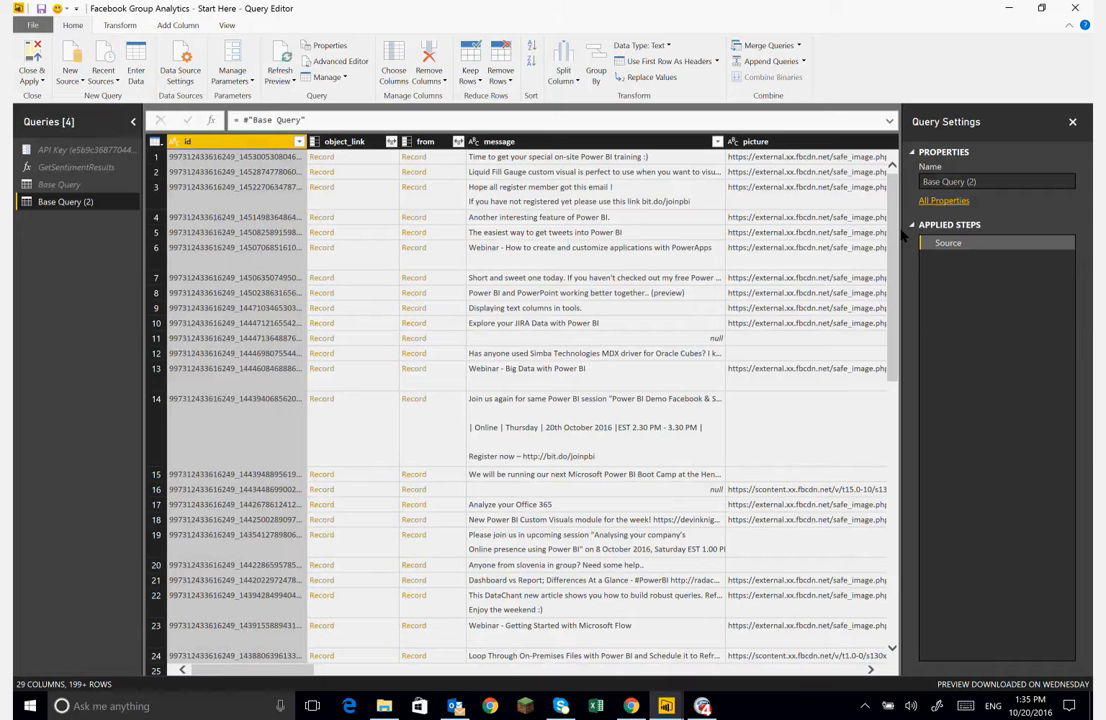
click(60, 185)
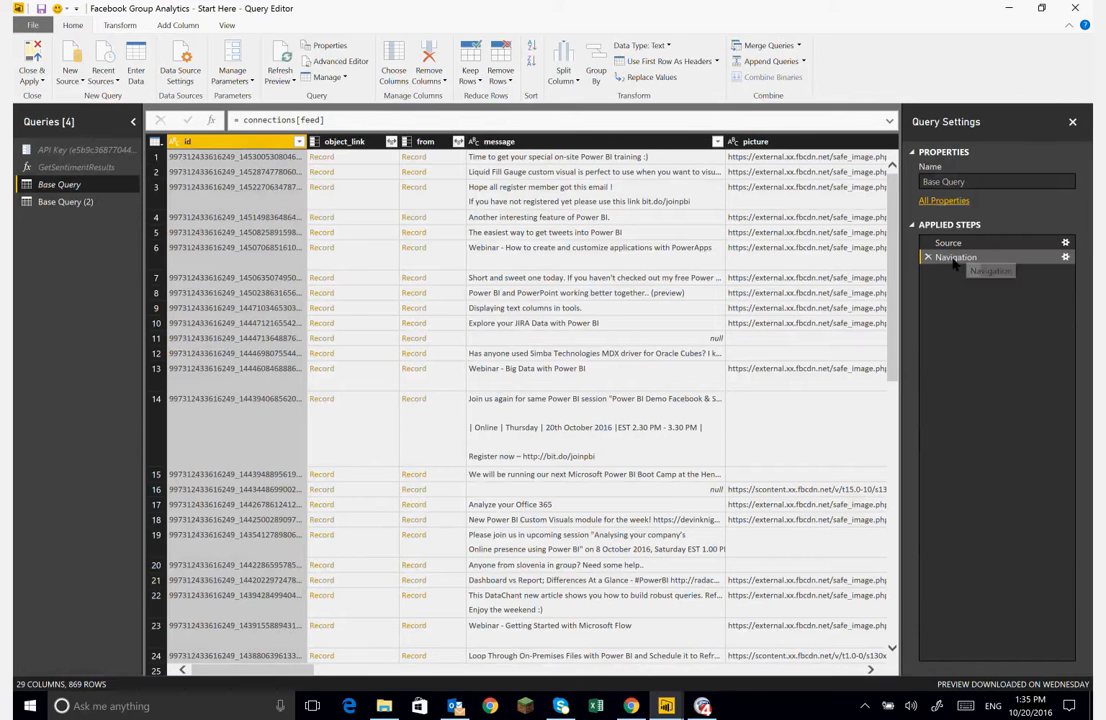
click(66, 202)
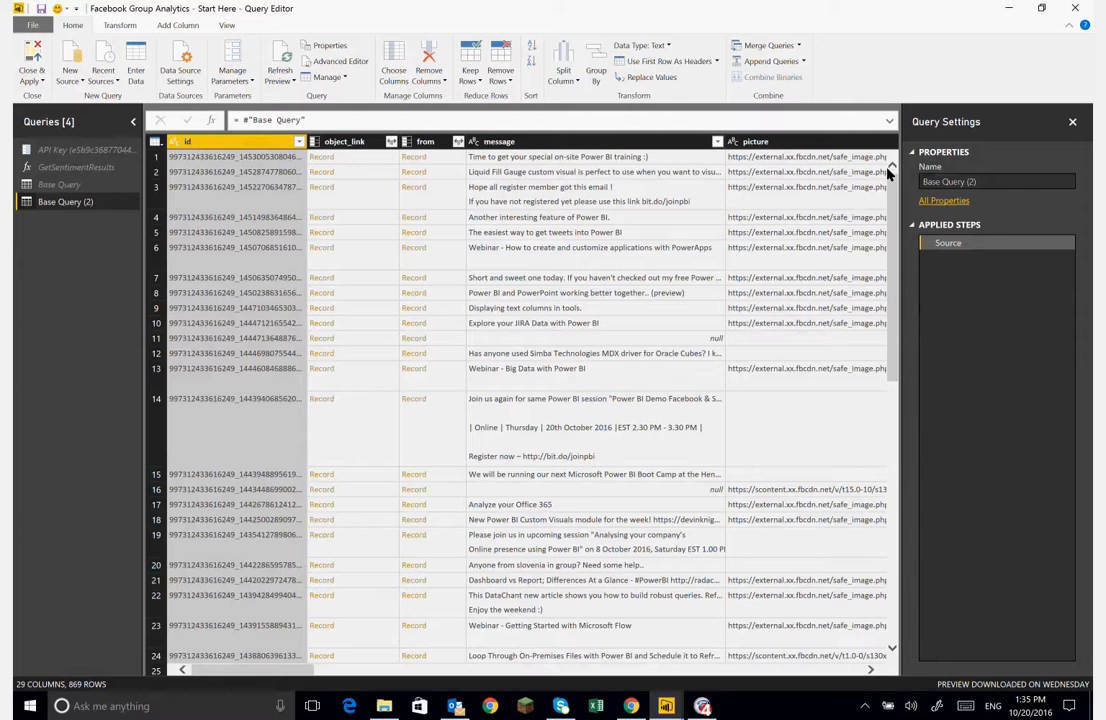
click(988, 183)
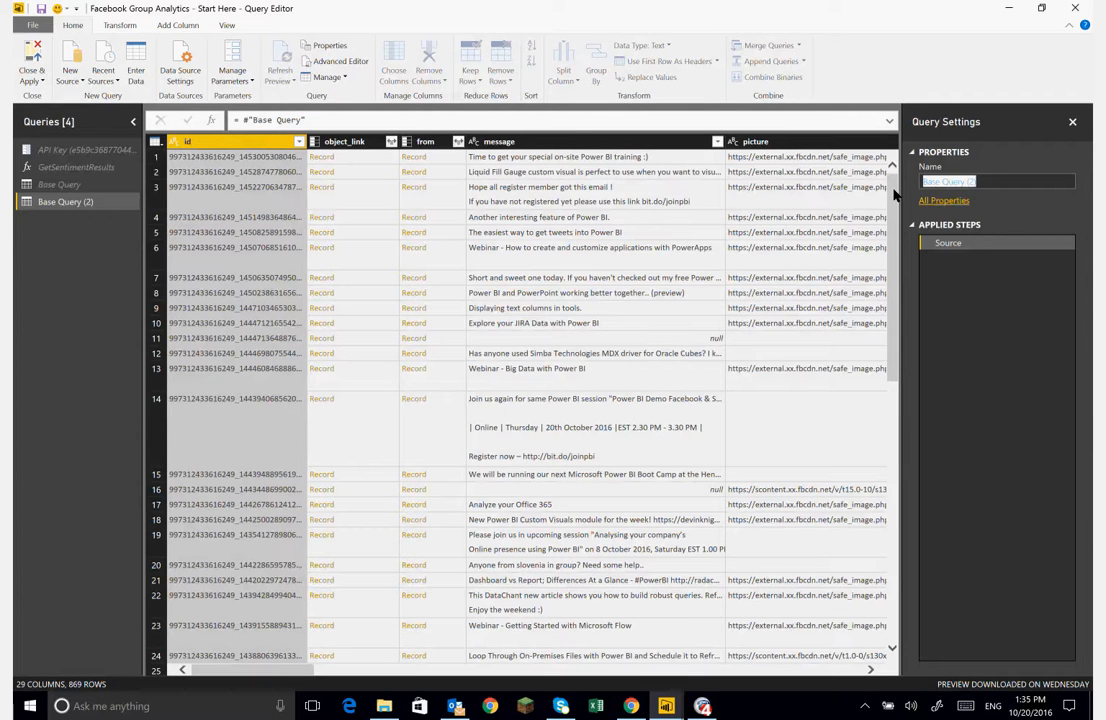
text(Posts)
key(Return)
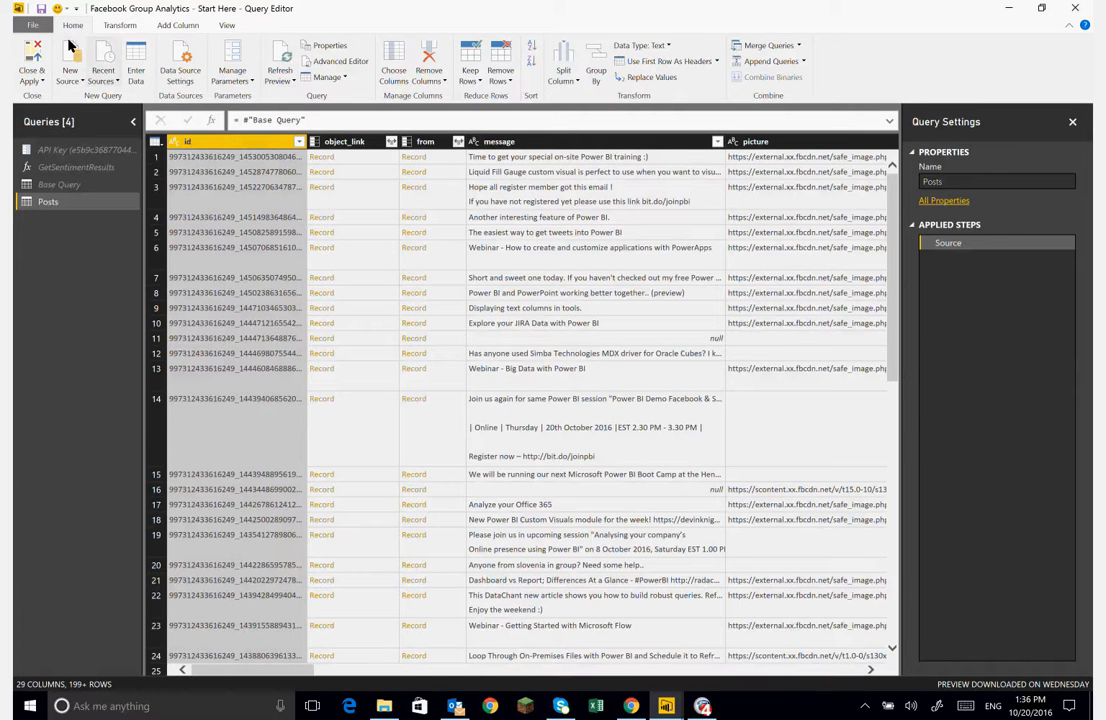
- Keep only the id, from, message, created_time, likes and comments columns in Posts
click(397, 74)
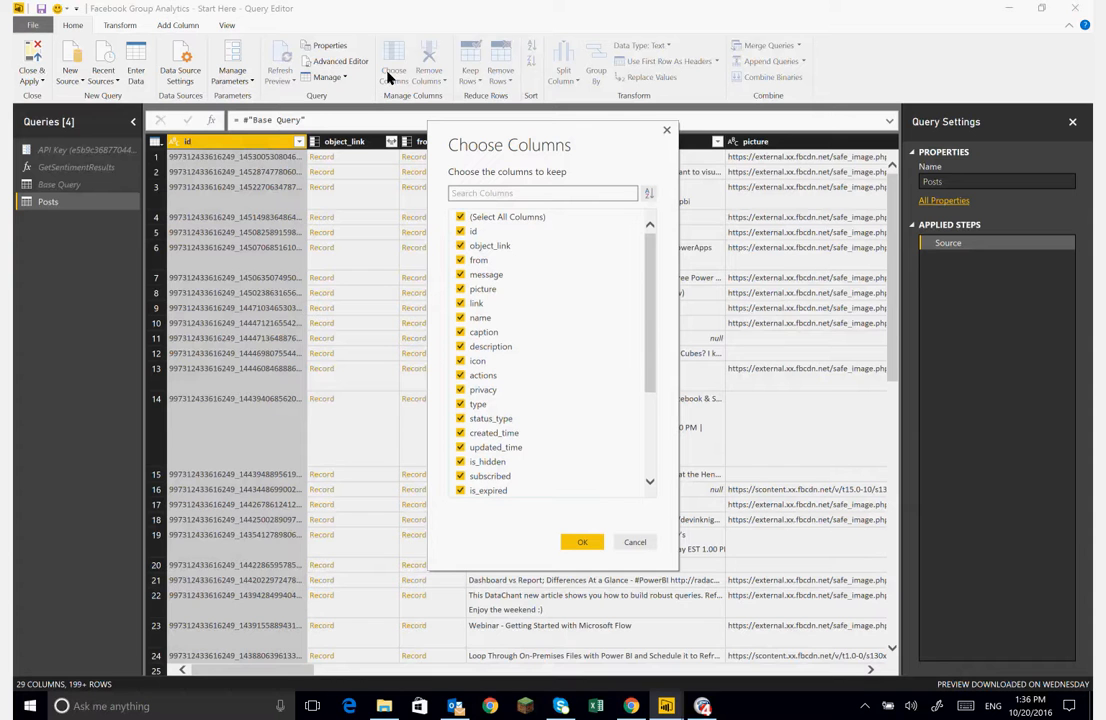
click(461, 218)
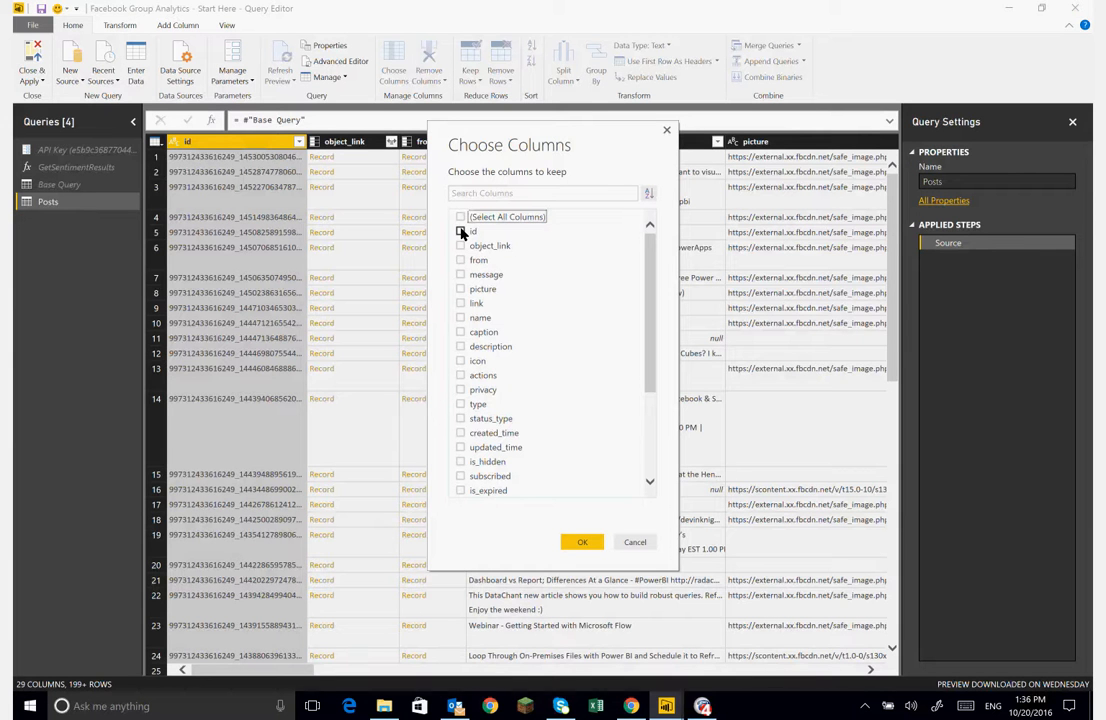
click(461, 232)
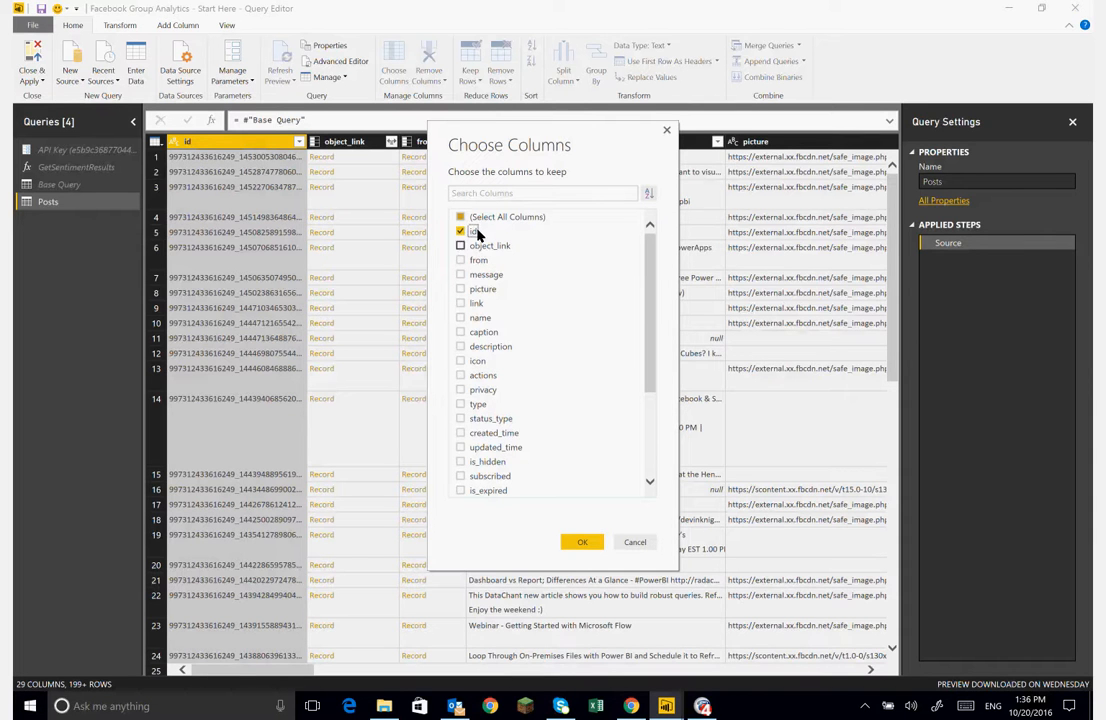
click(460, 261)
click(460, 275)
drag(649, 367, 647, 444)
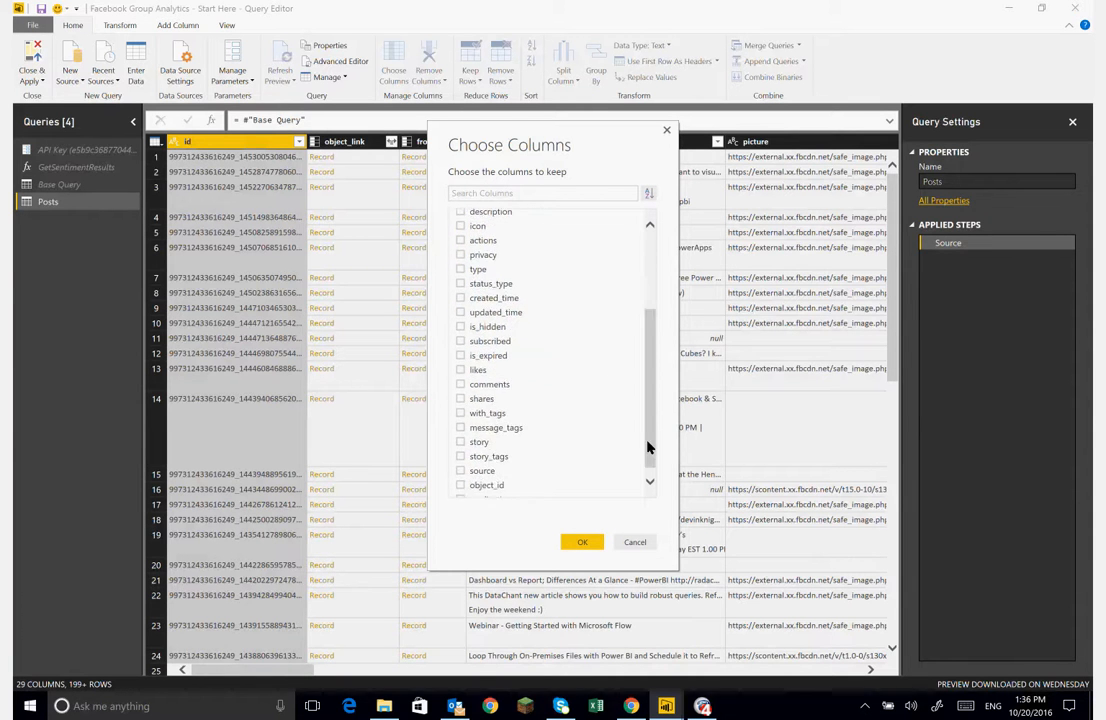
click(461, 370)
click(459, 384)
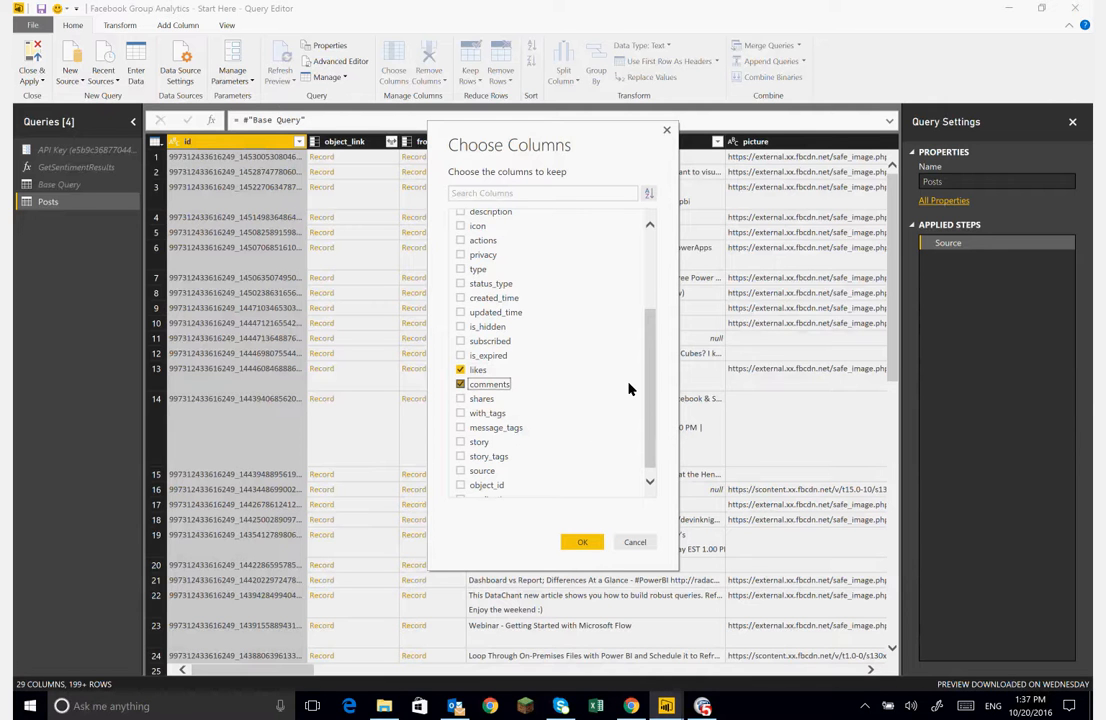
drag(649, 395, 654, 288)
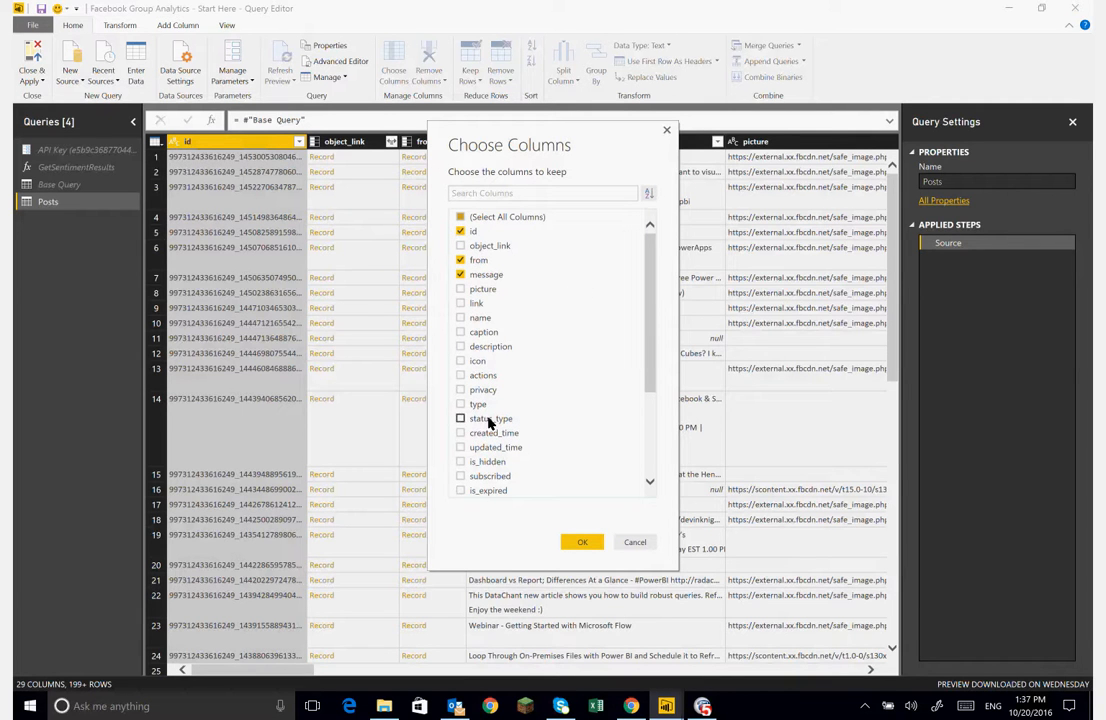
click(460, 434)
drag(651, 322, 660, 286)
click(590, 544)
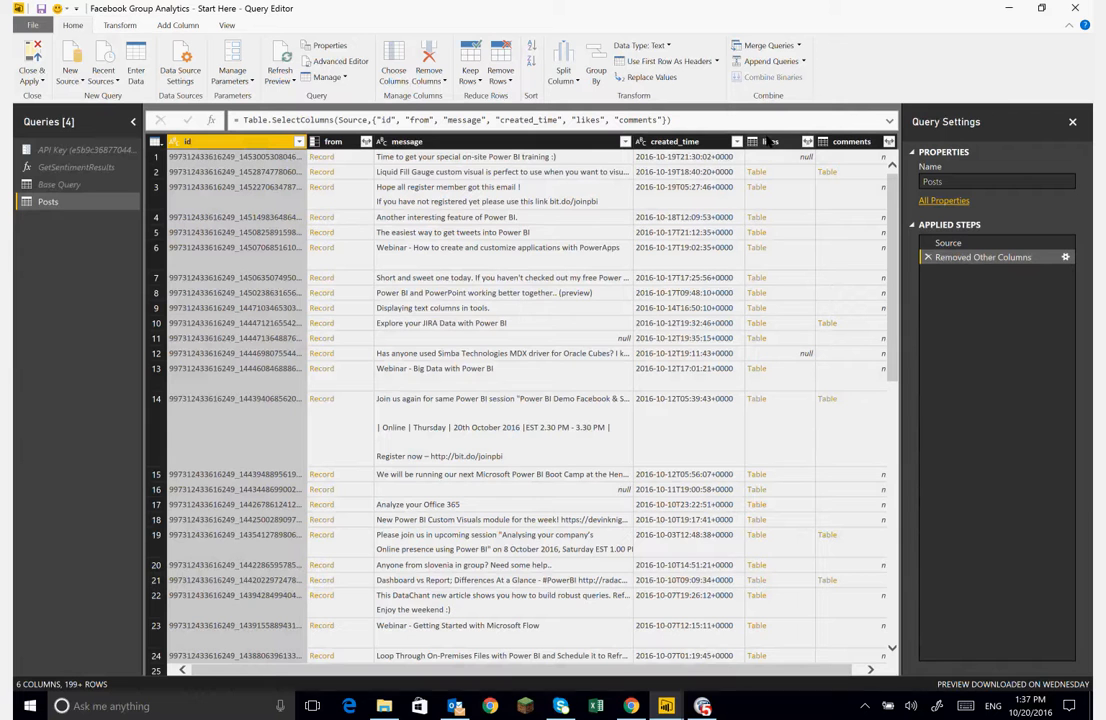
- Expand the from column to keep only its name field, with the from prefix
click(367, 143)
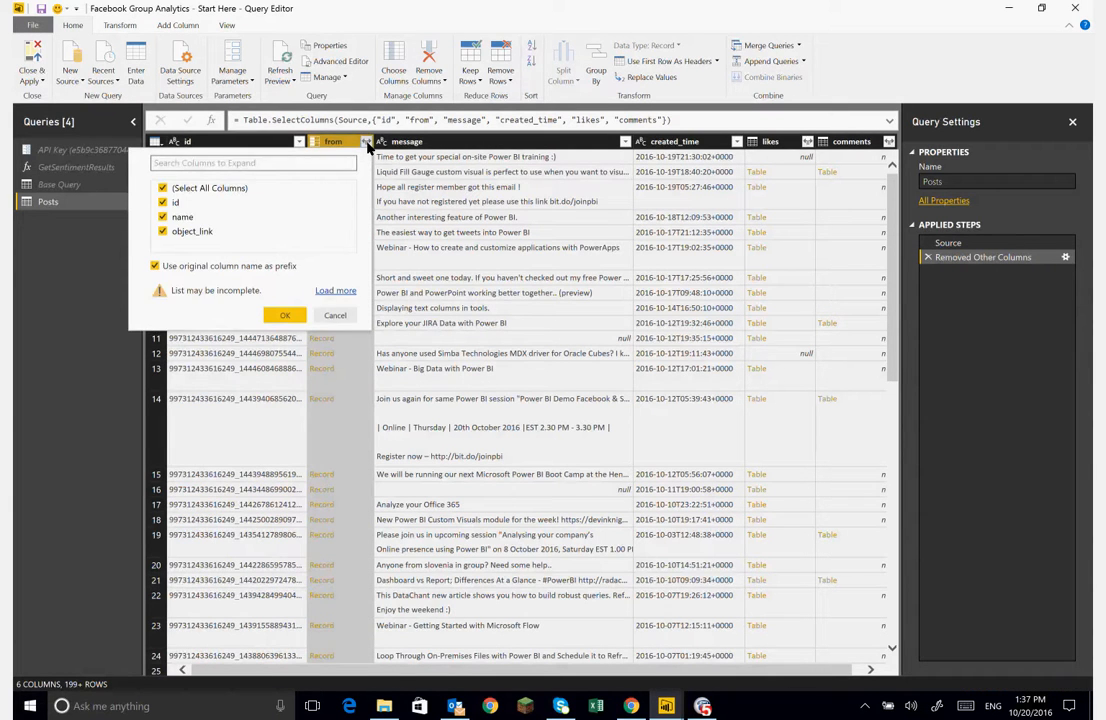
click(175, 190)
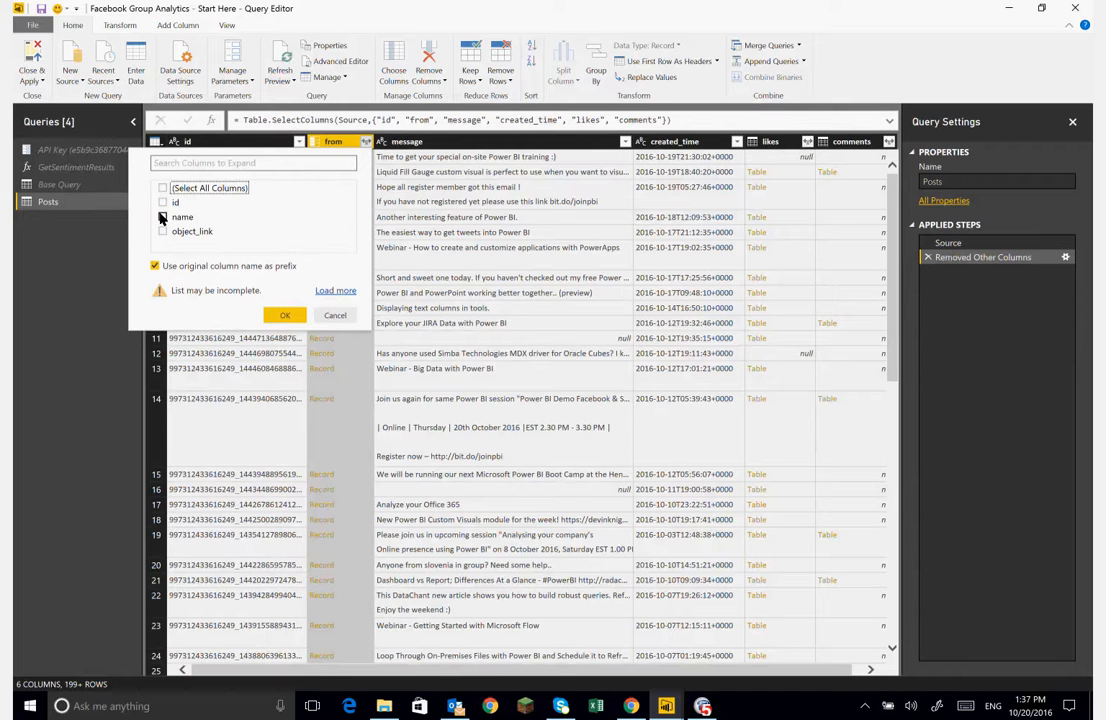
click(168, 216)
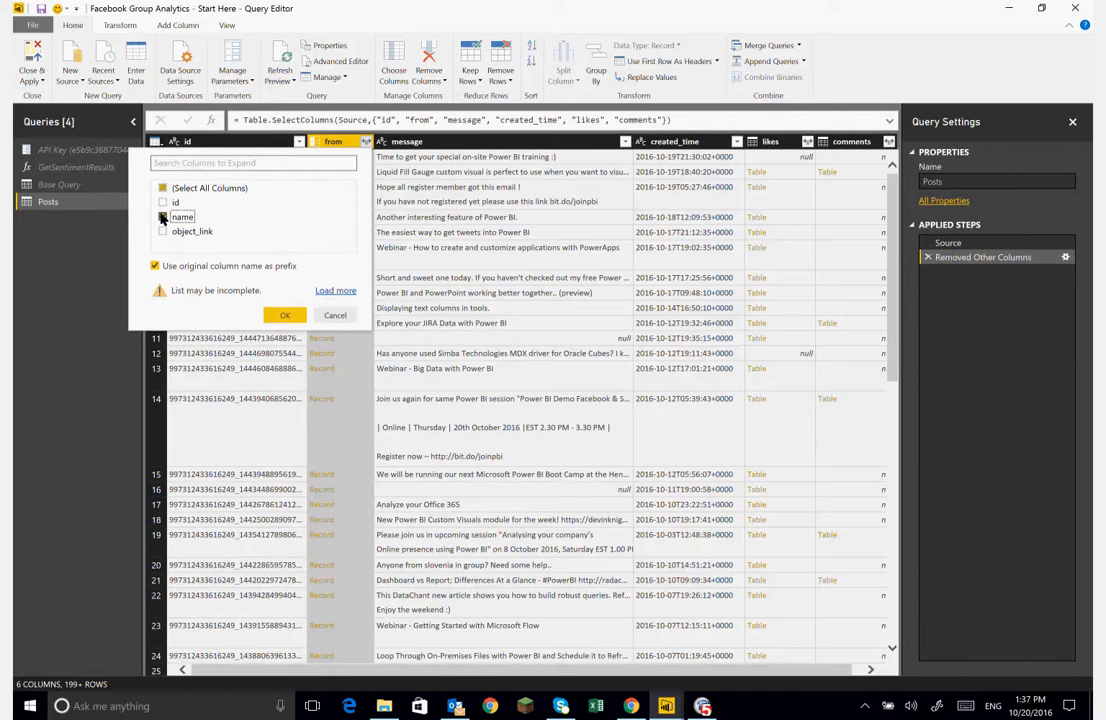
click(282, 317)
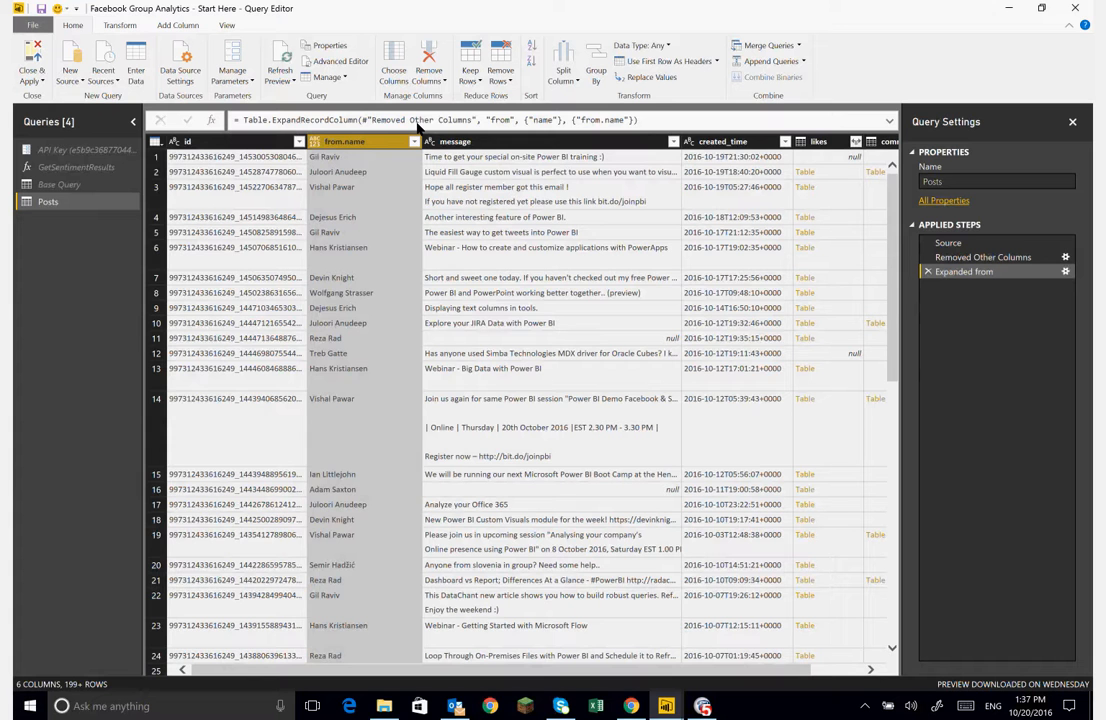
click(1066, 272)
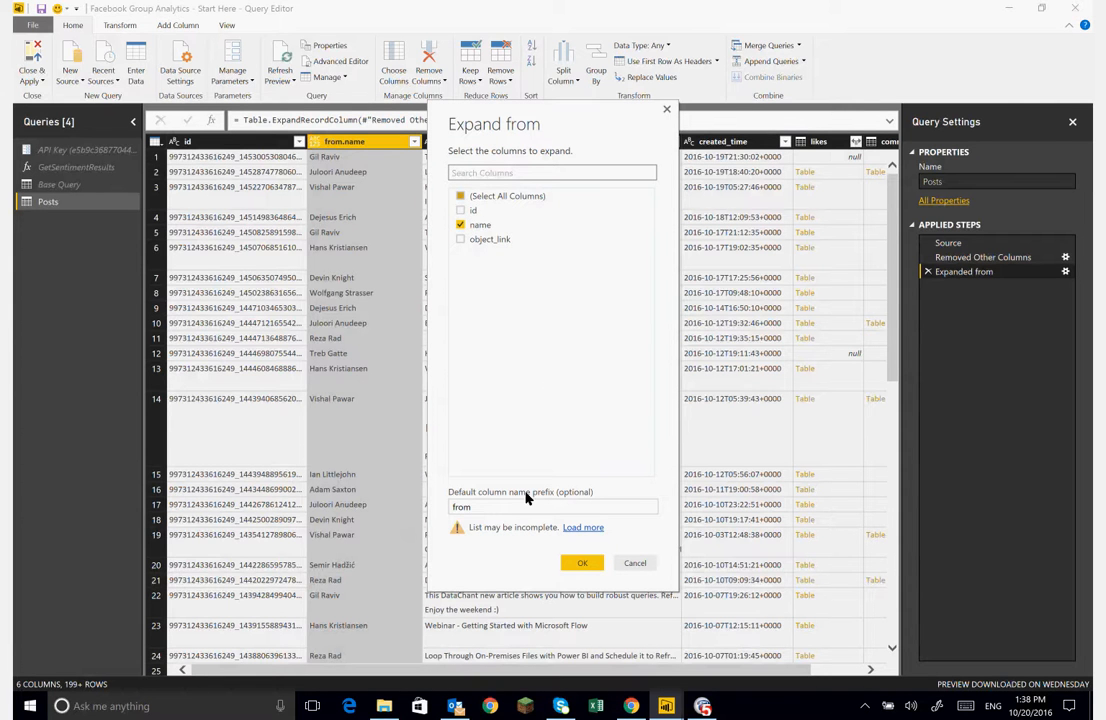
click(578, 565)
click(576, 567)
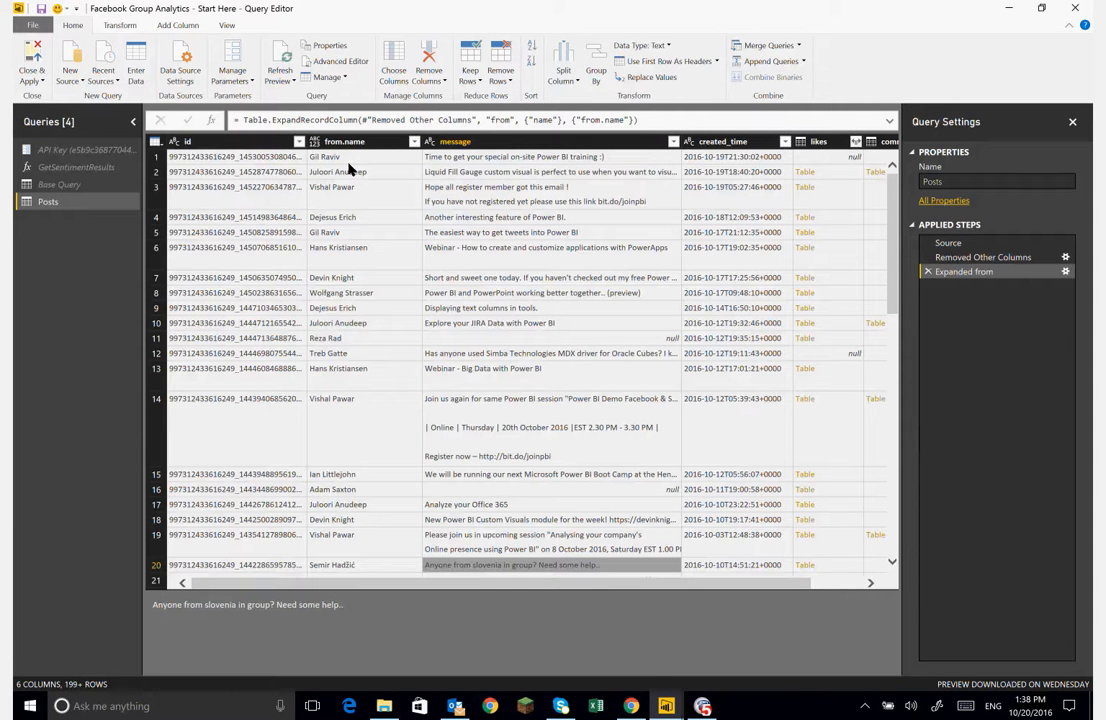
- Rename the from.name column to name
click(353, 143)
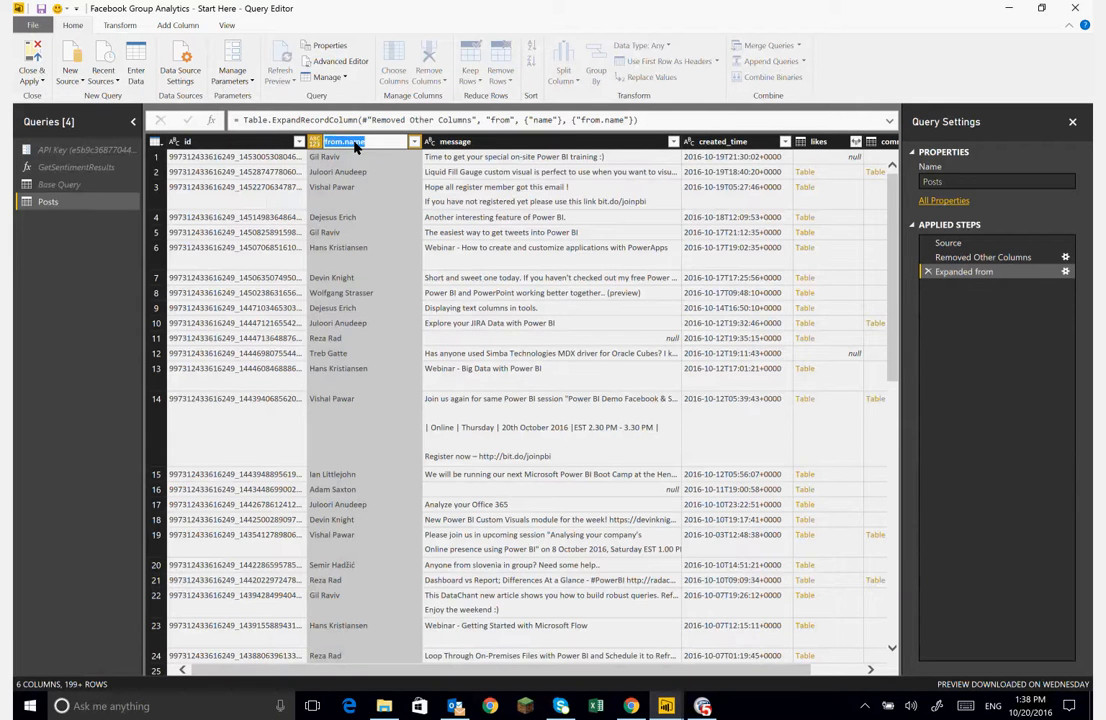
text(name)
key(Return)
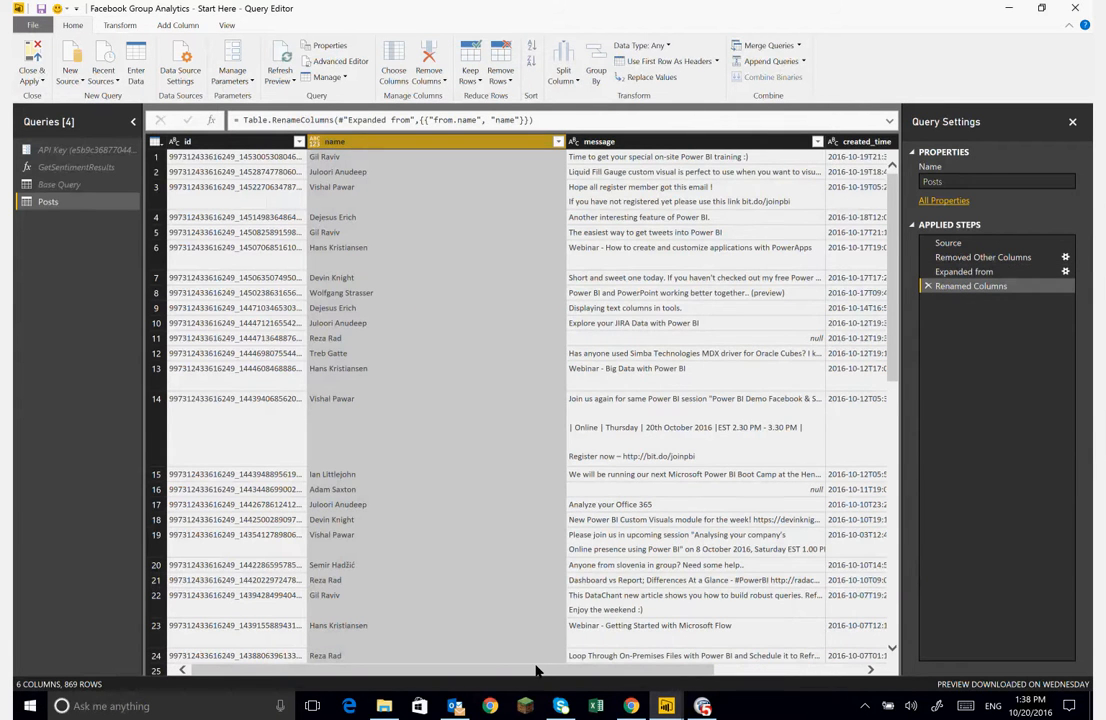
- Remove the likes and comments columns
drag(536, 670, 702, 685)
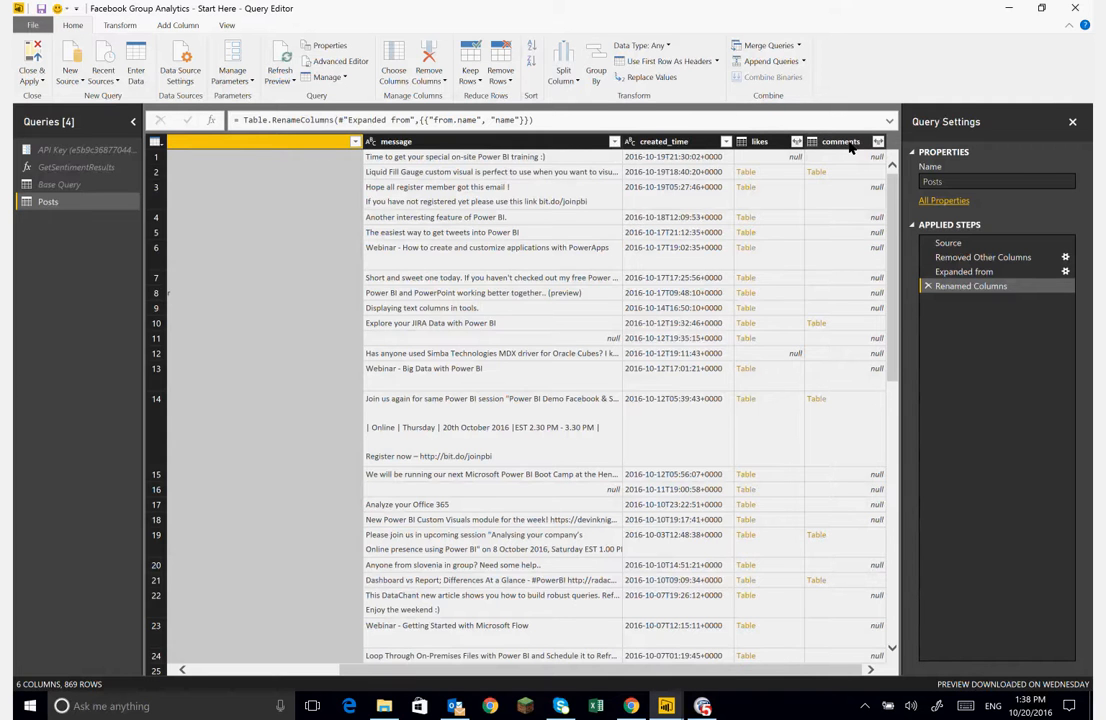
click(762, 142)
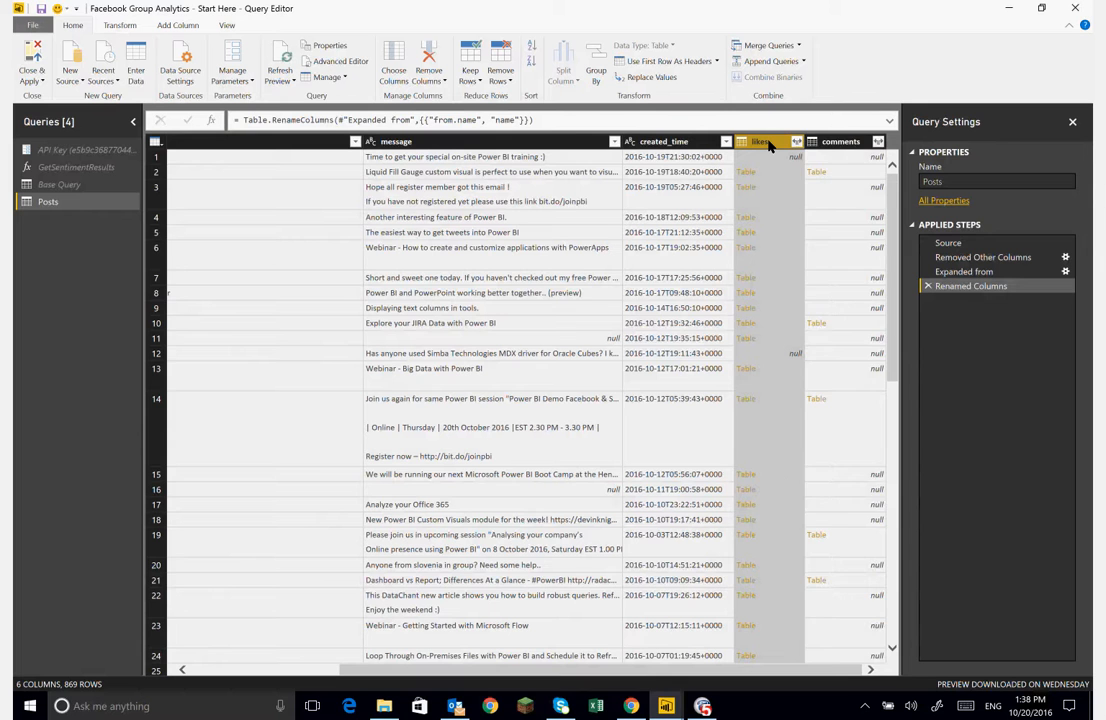
key(shift+Right)
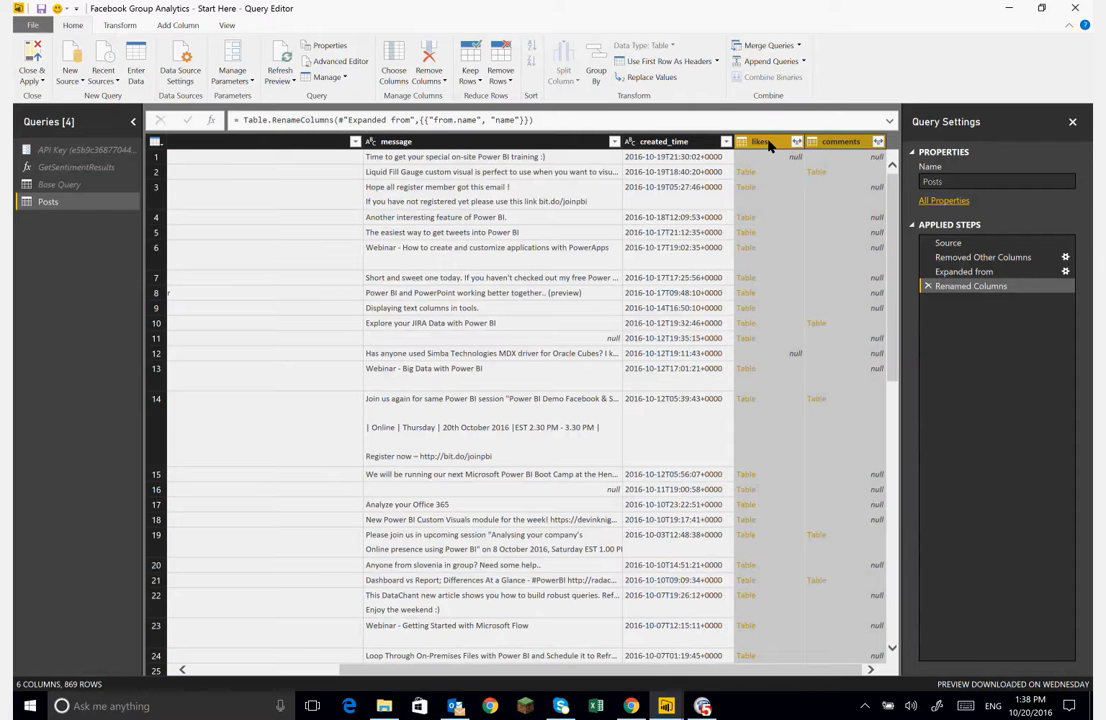
key(Delete)
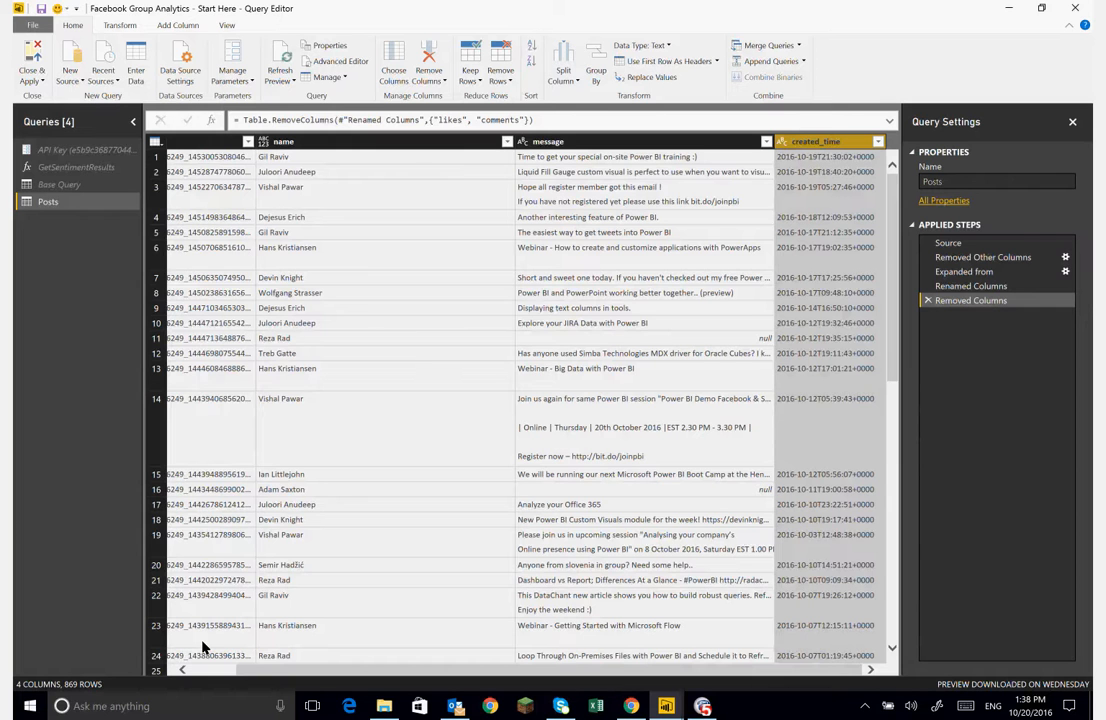
- Change the created_time column's data type to Date/Time/Timezone
click(785, 142)
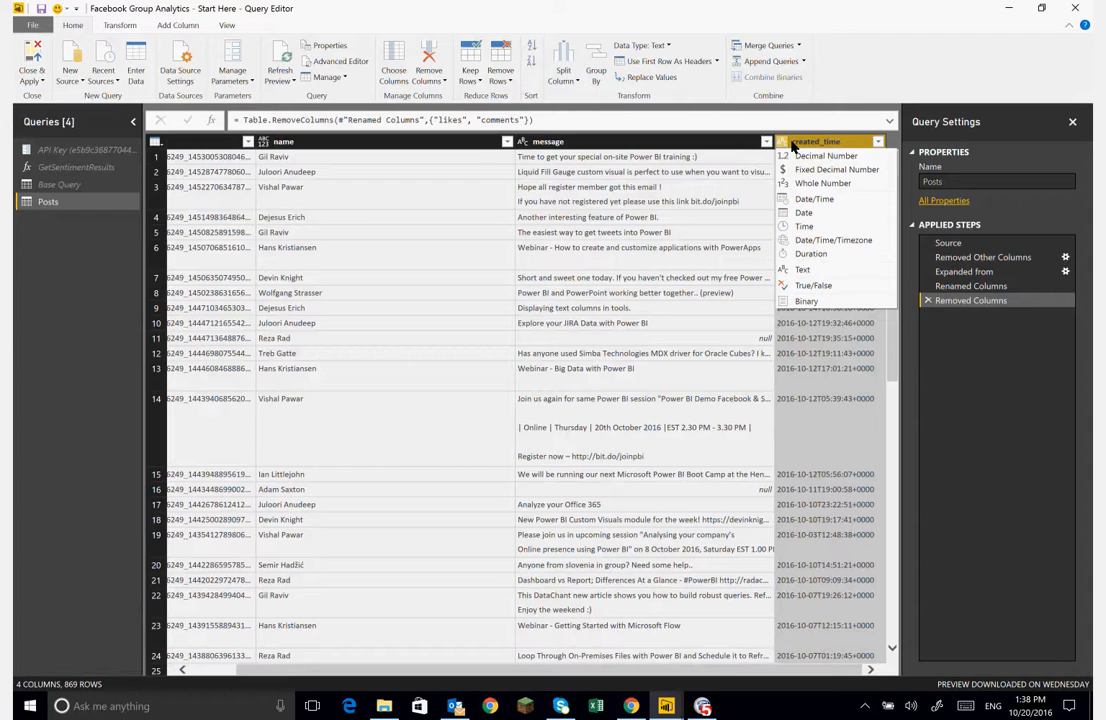
click(812, 241)
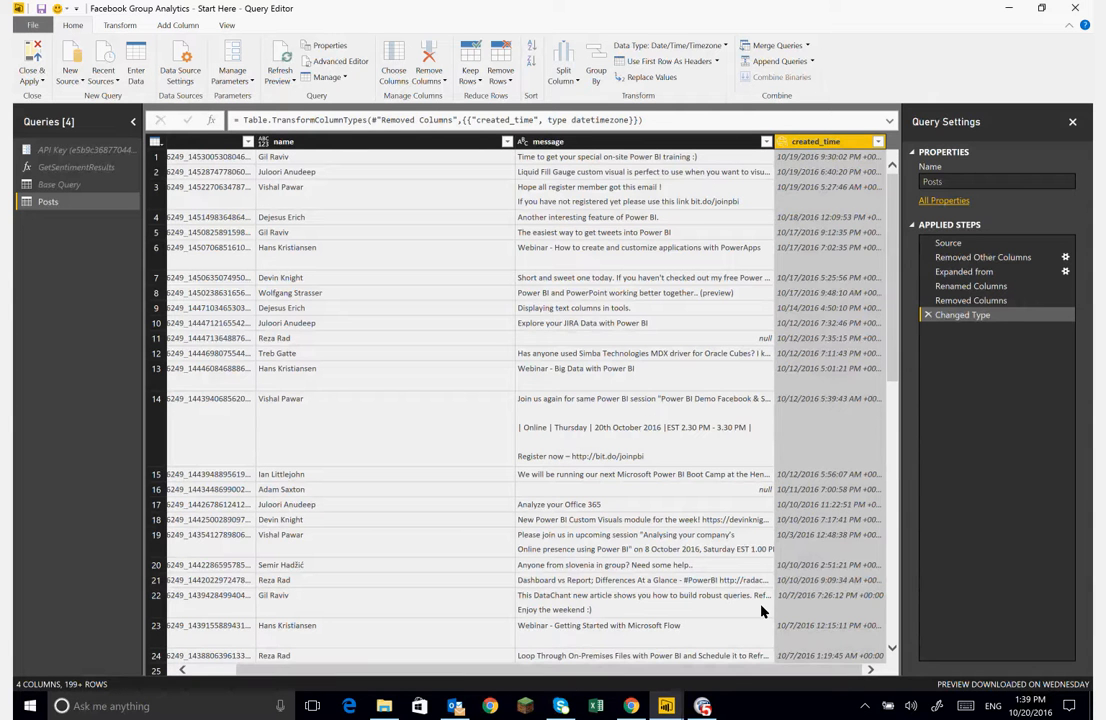
click(784, 141)
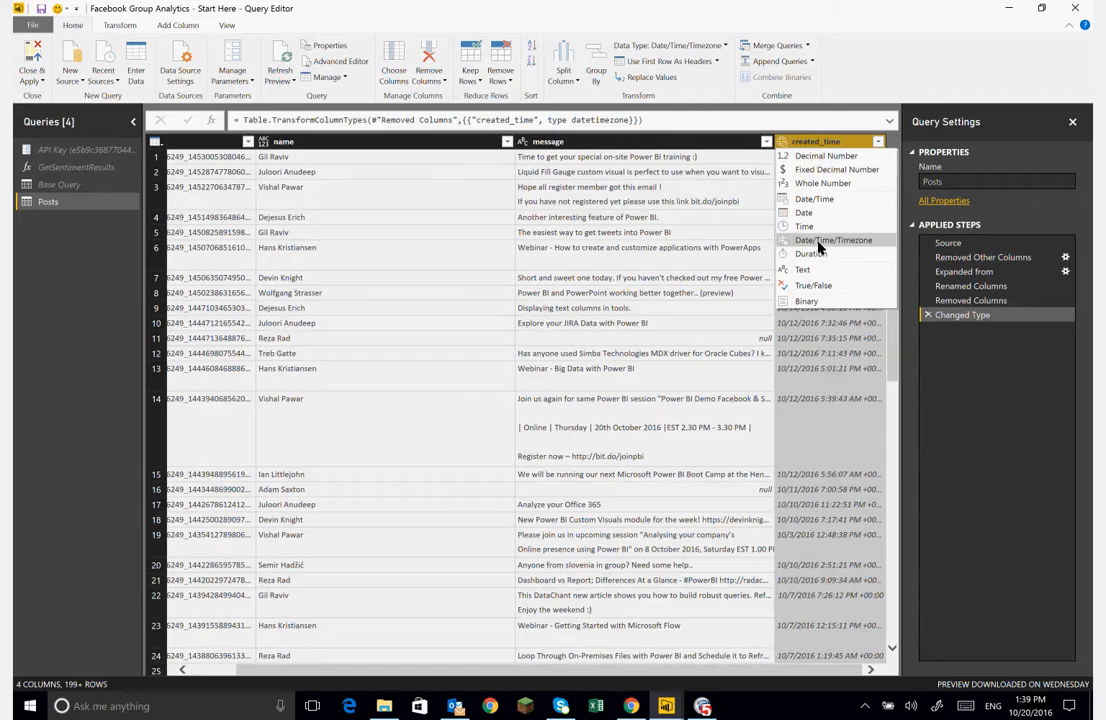
click(822, 144)
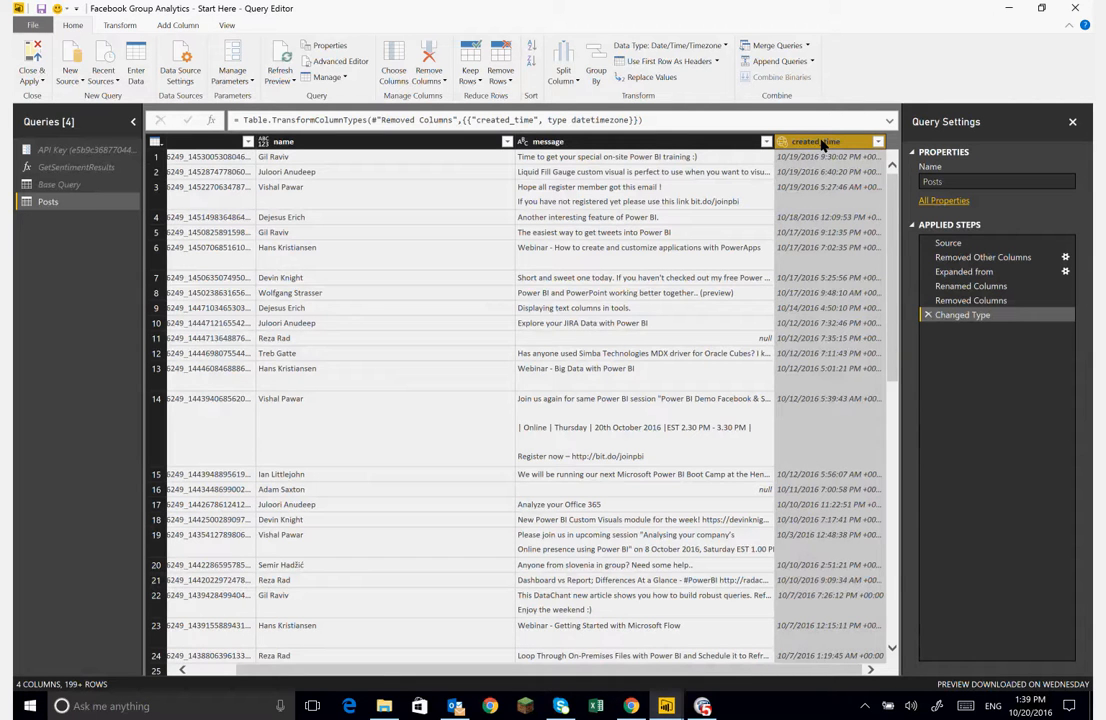
- Add a Date column holding the date only from created_time
click(177, 25)
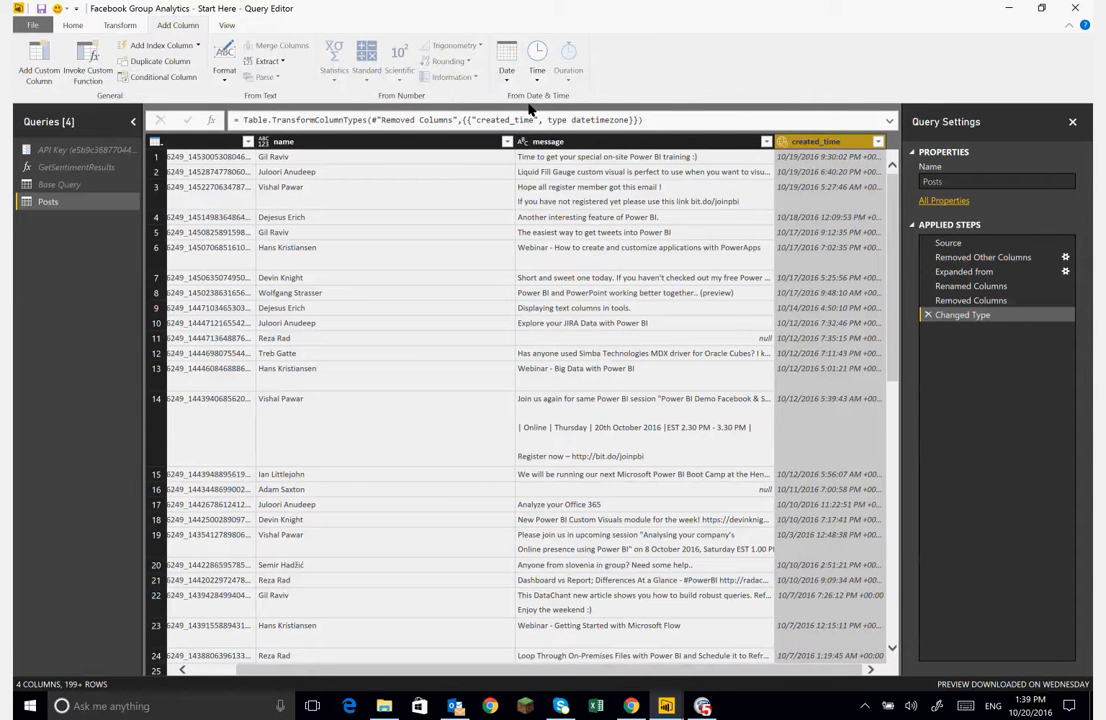
click(502, 55)
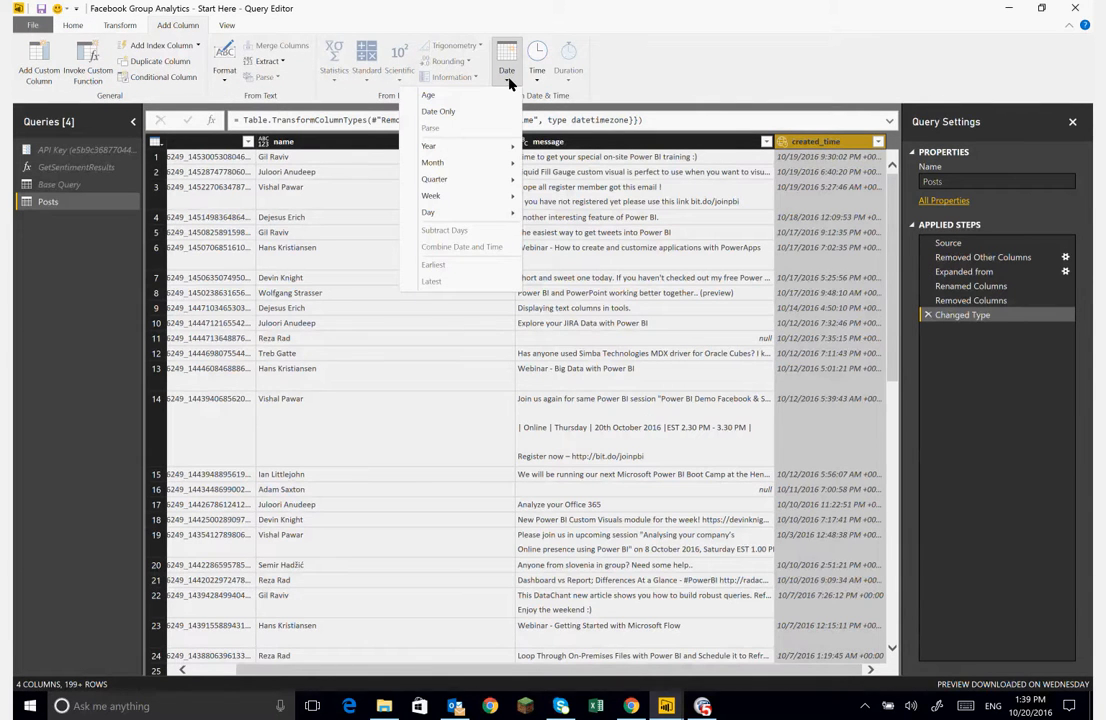
click(458, 117)
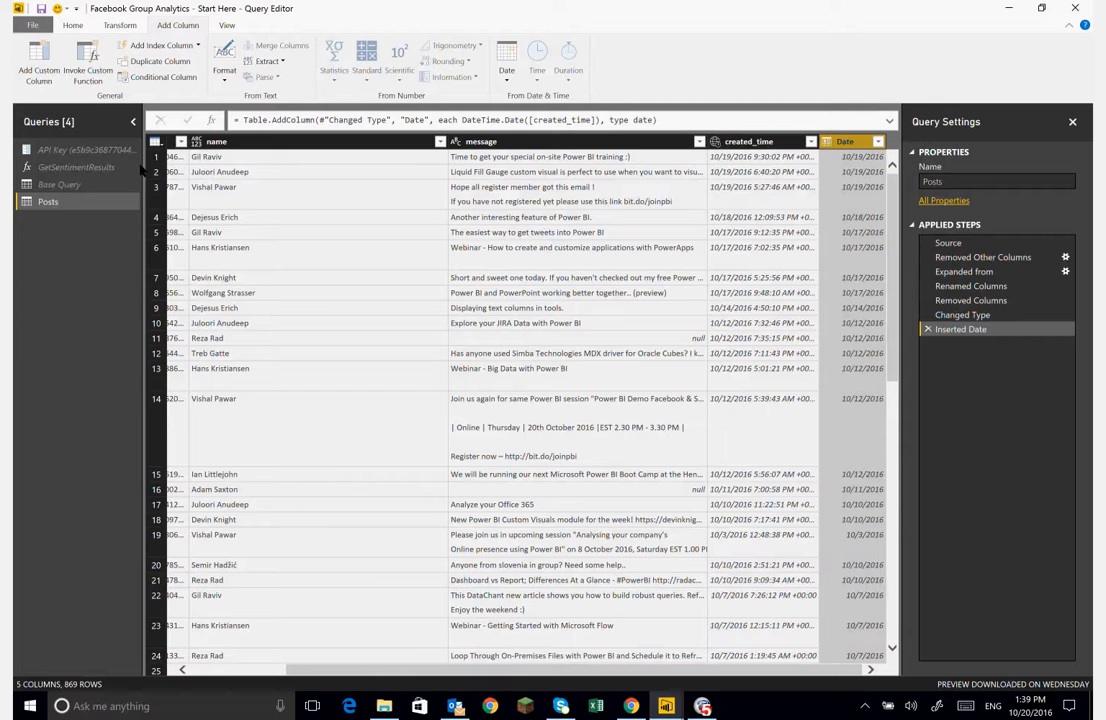
- Create a new query referencing Base Query and name it Likes
click(70, 186)
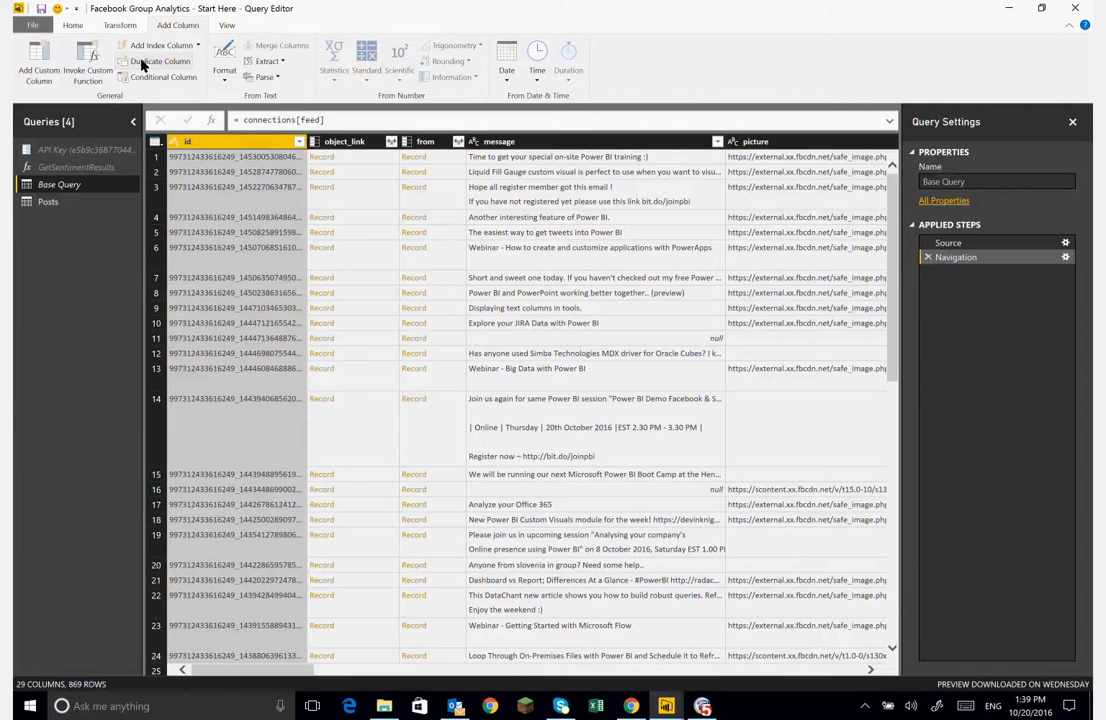
click(74, 27)
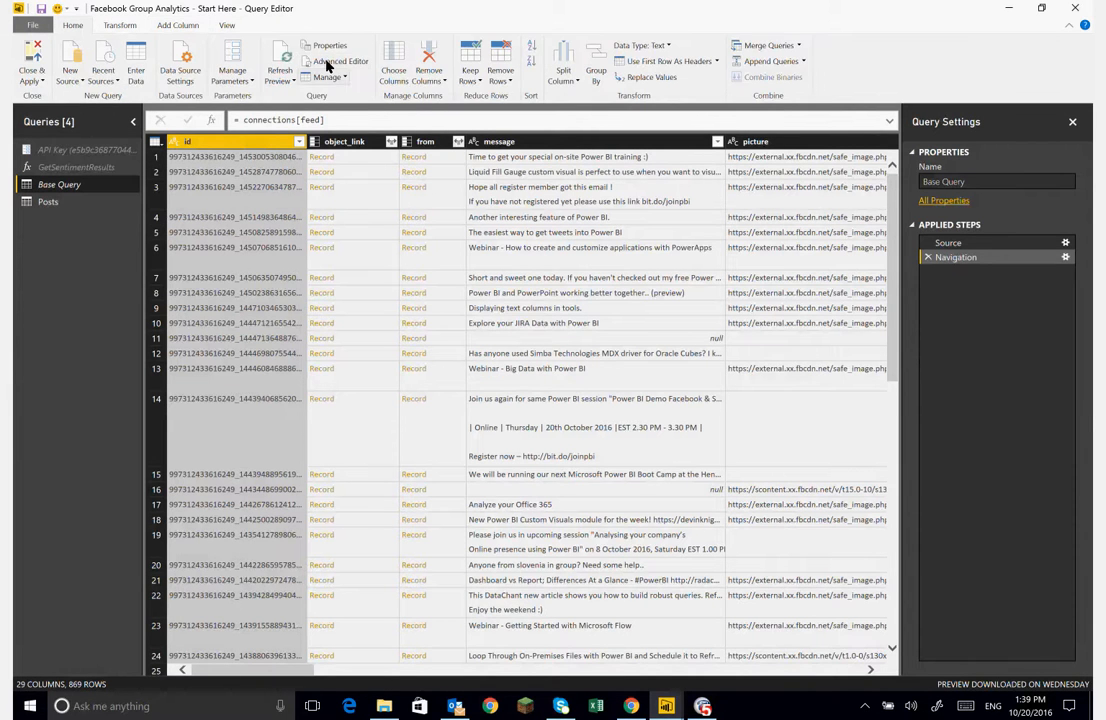
right_click(78, 183)
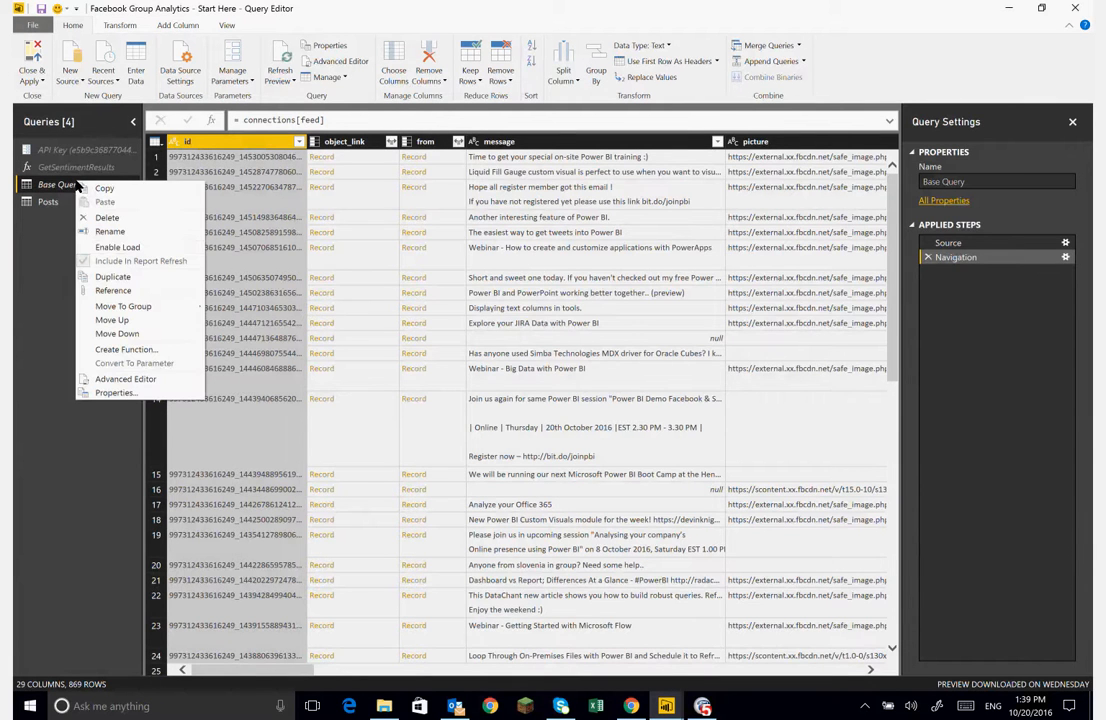
click(113, 291)
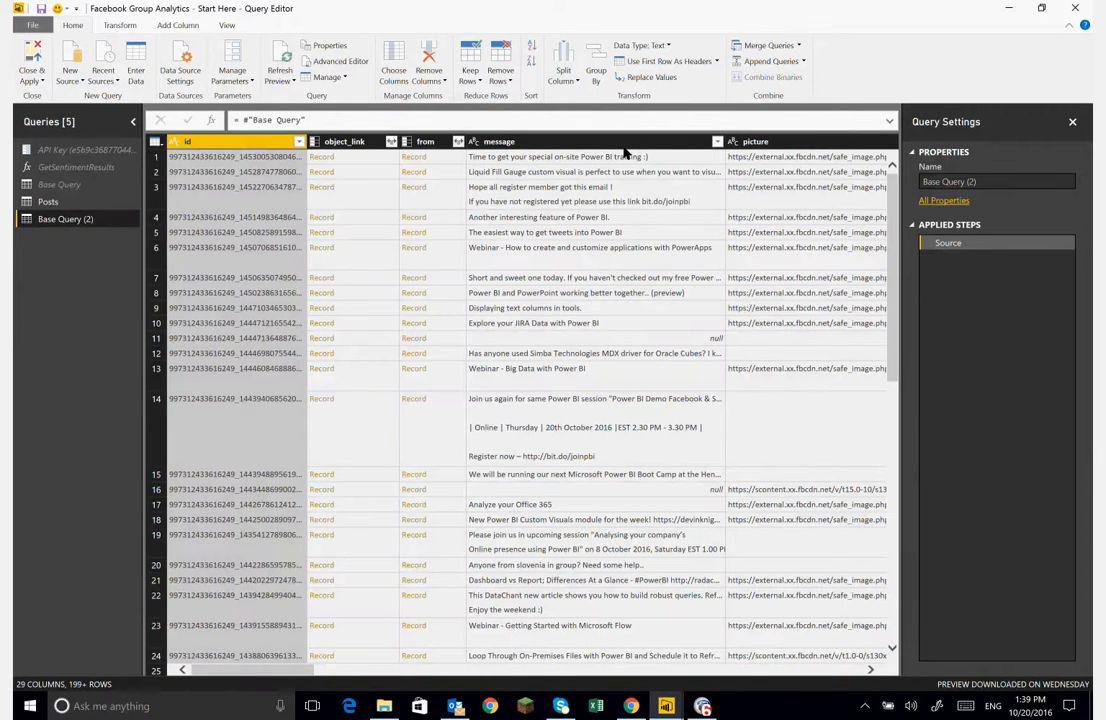
drag(996, 184, 884, 202)
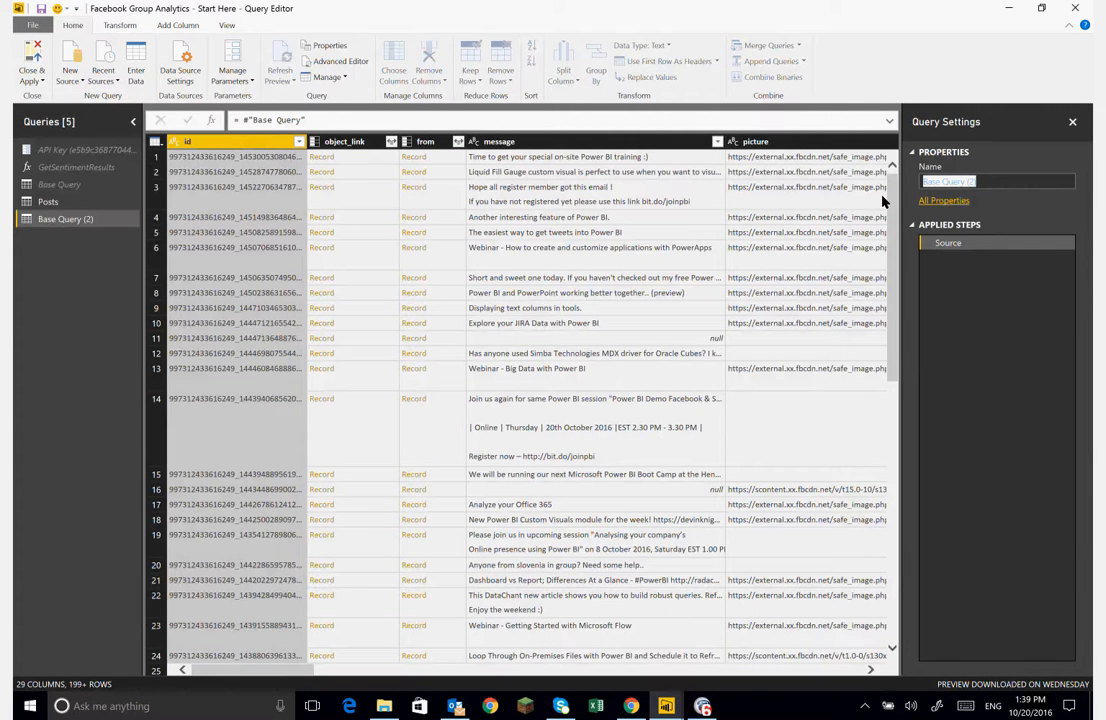
text(Likes)
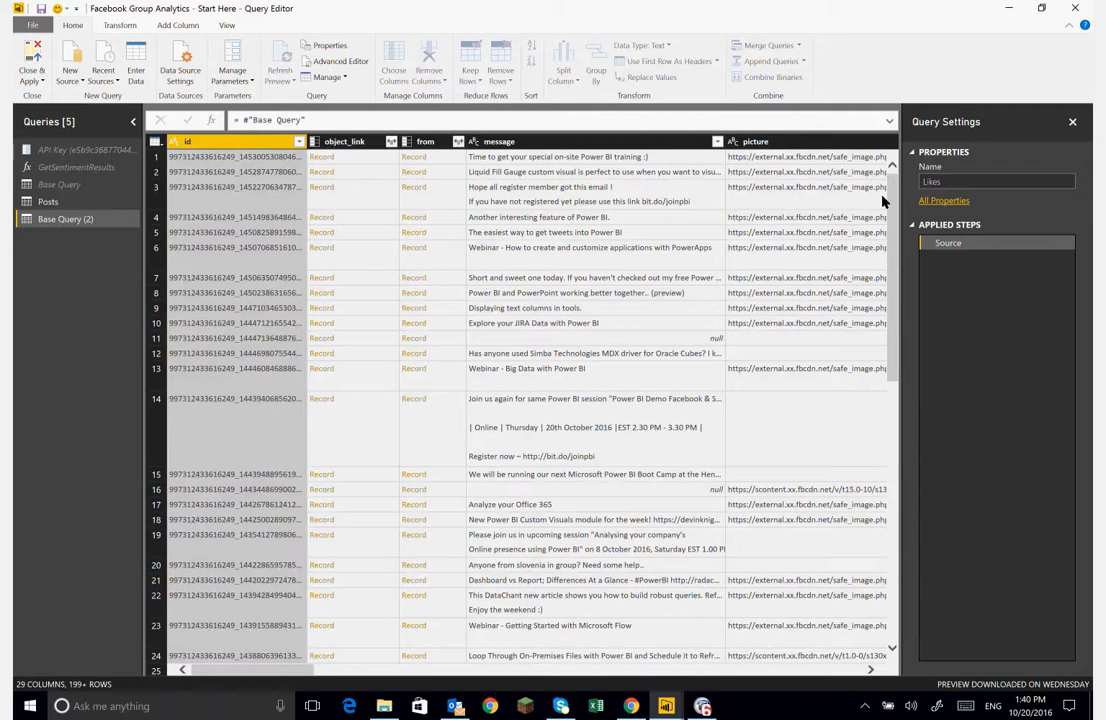
key(Return)
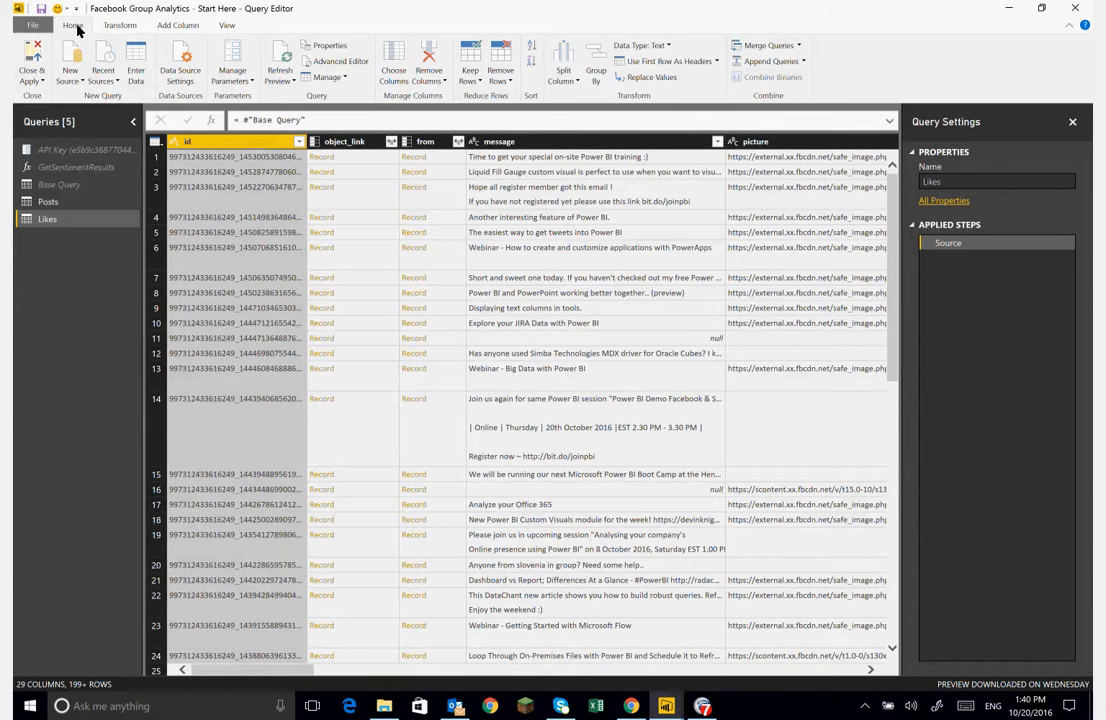
- Keep only the id and likes columns in the Likes query
click(395, 67)
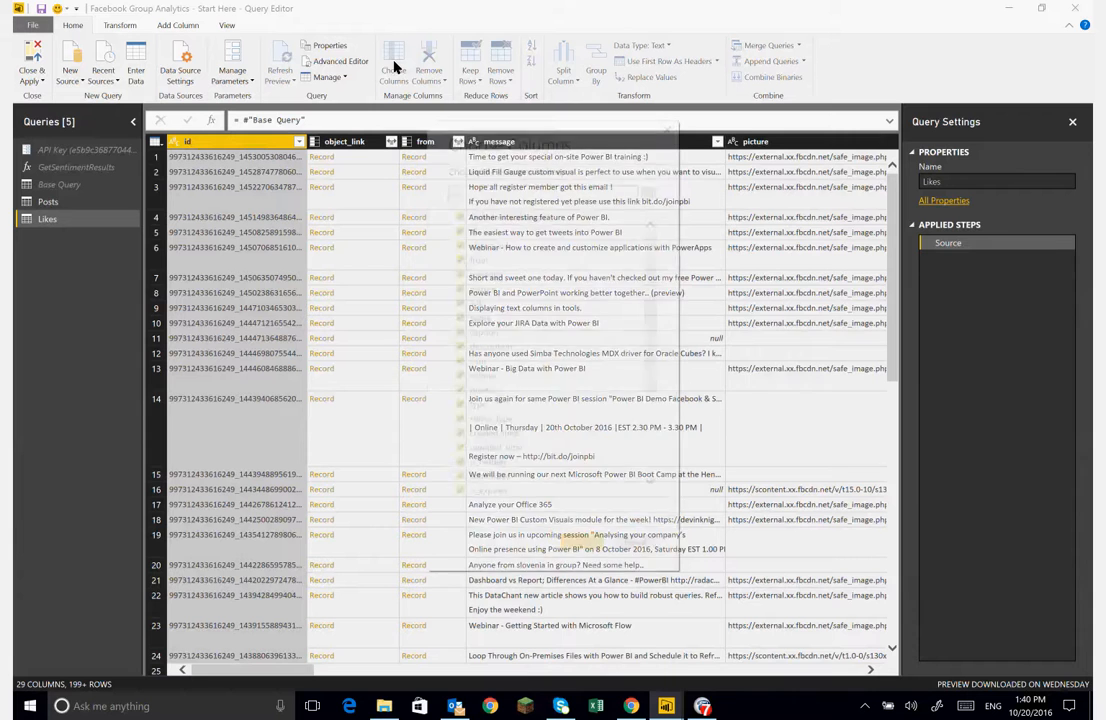
click(460, 217)
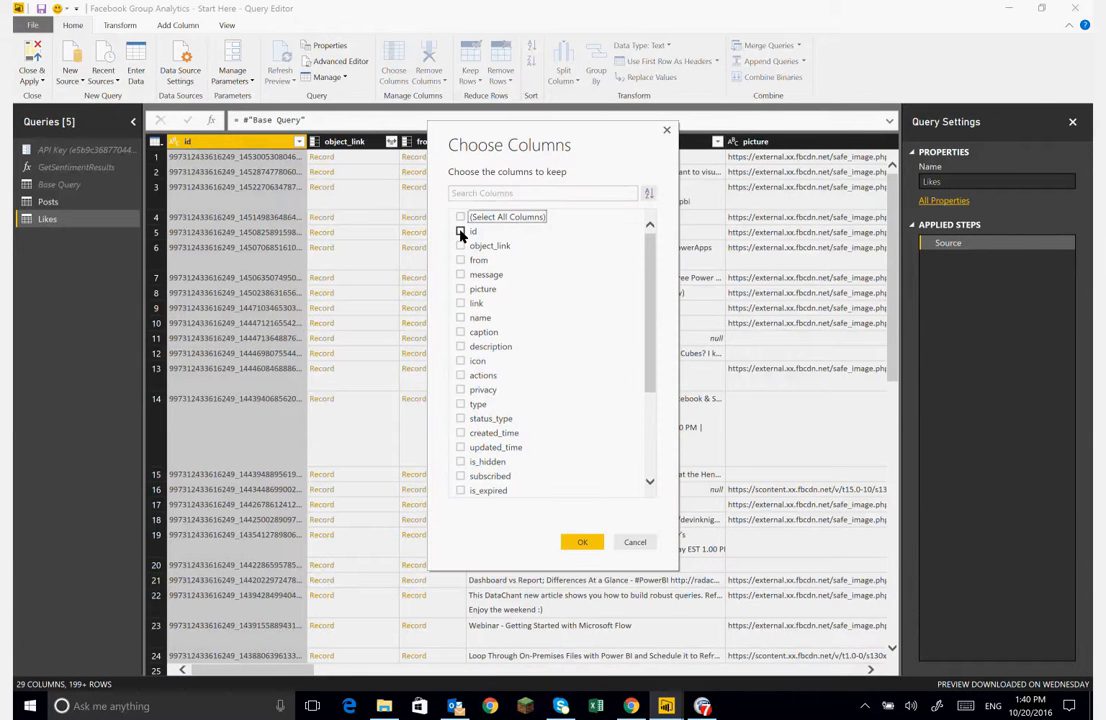
click(461, 233)
drag(649, 296, 653, 461)
click(460, 361)
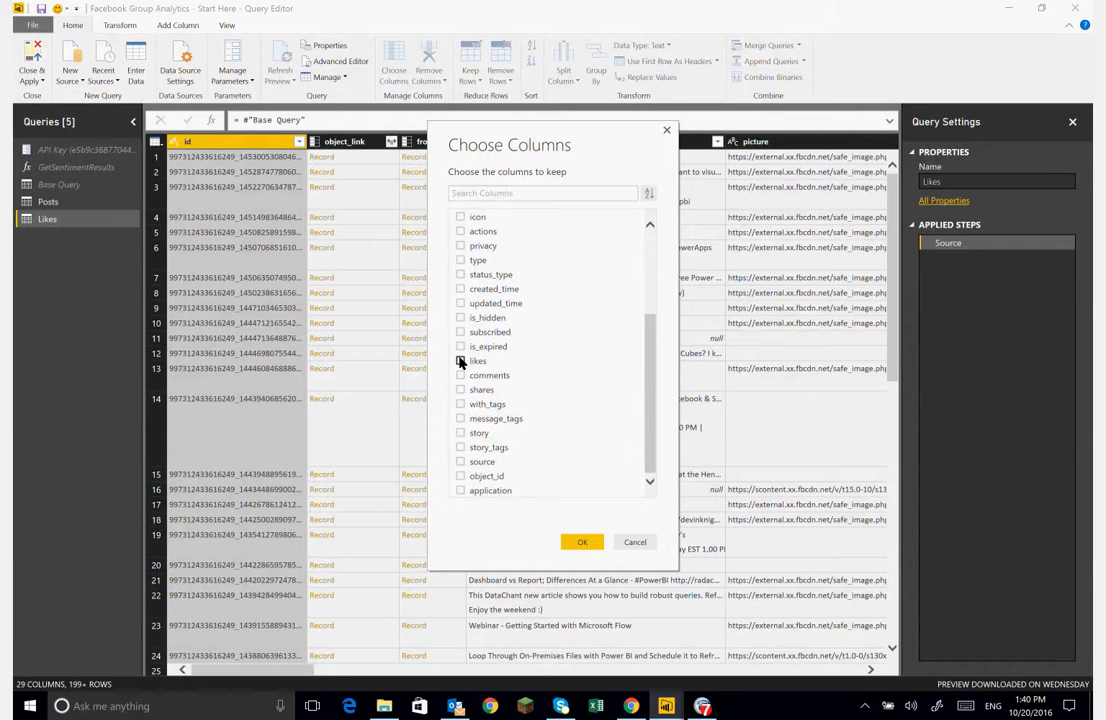
click(578, 542)
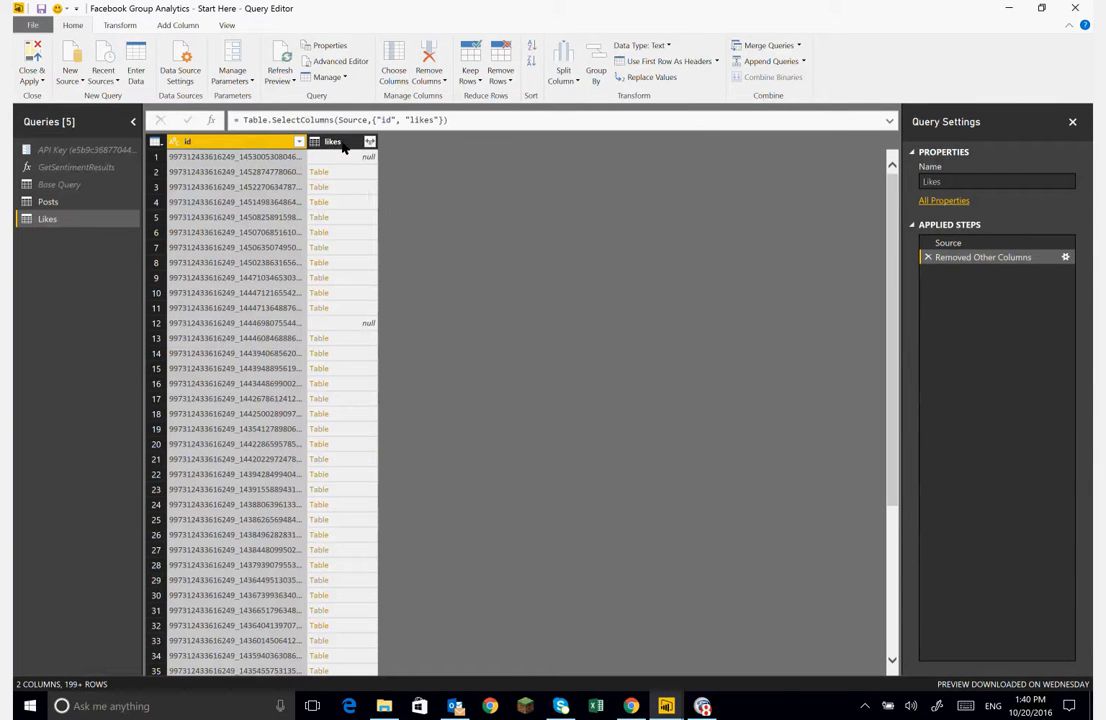
- Expand the likes column to its name field only, without using the original column name as prefix
click(362, 162)
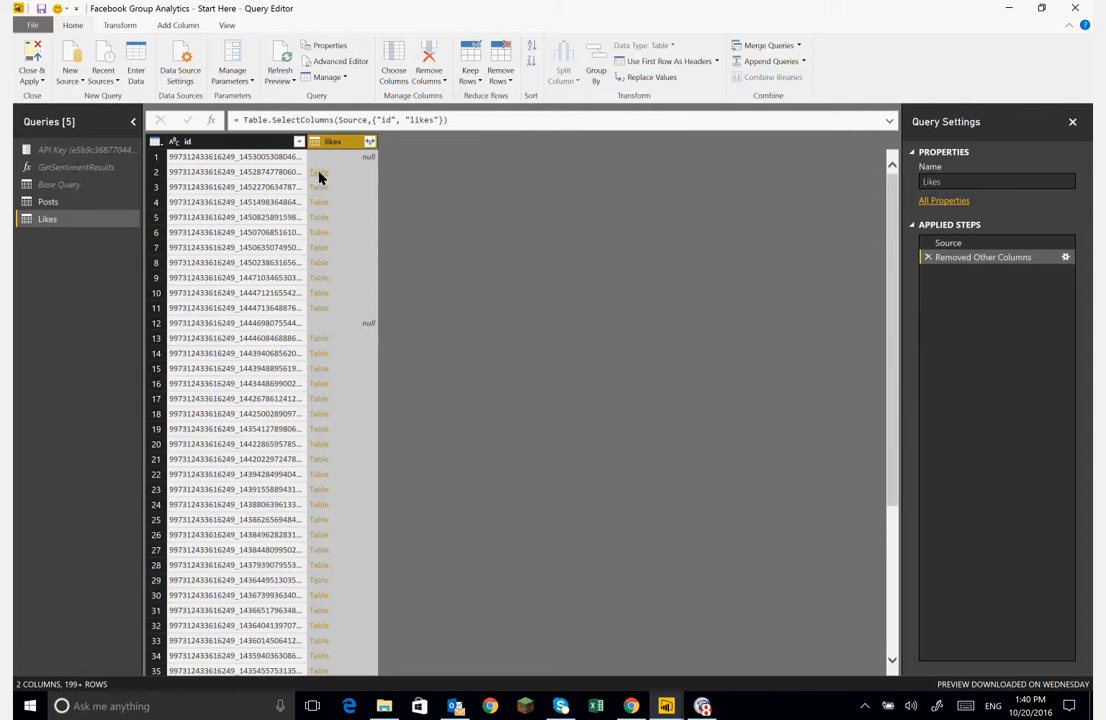
click(370, 142)
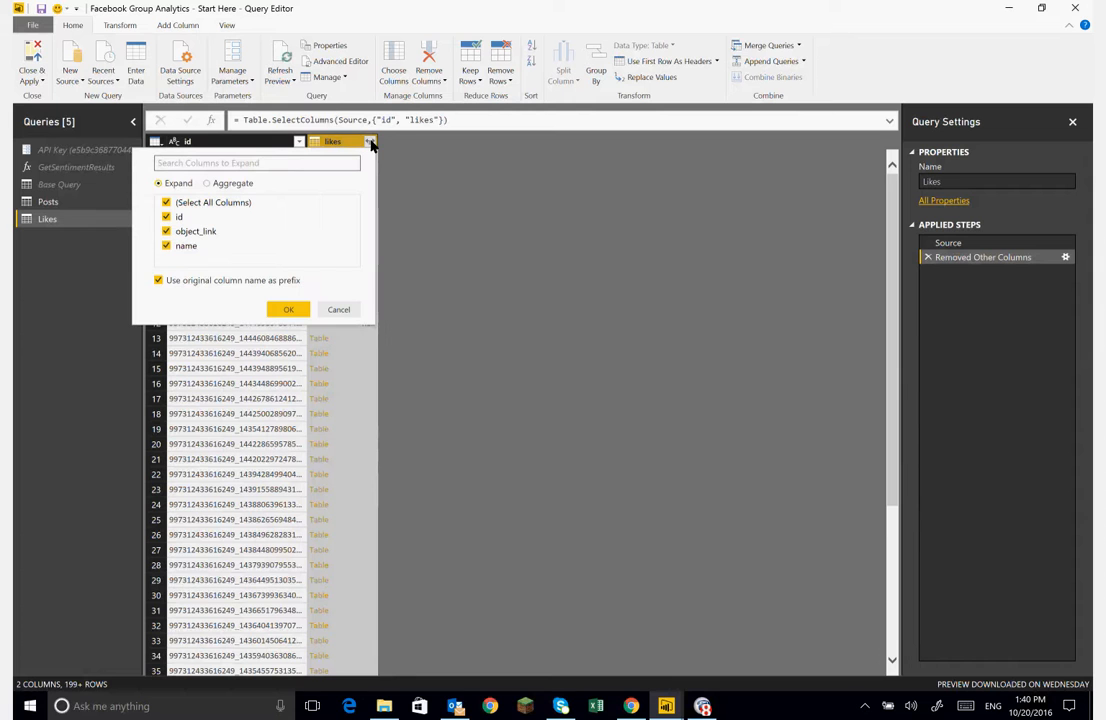
click(167, 217)
click(167, 231)
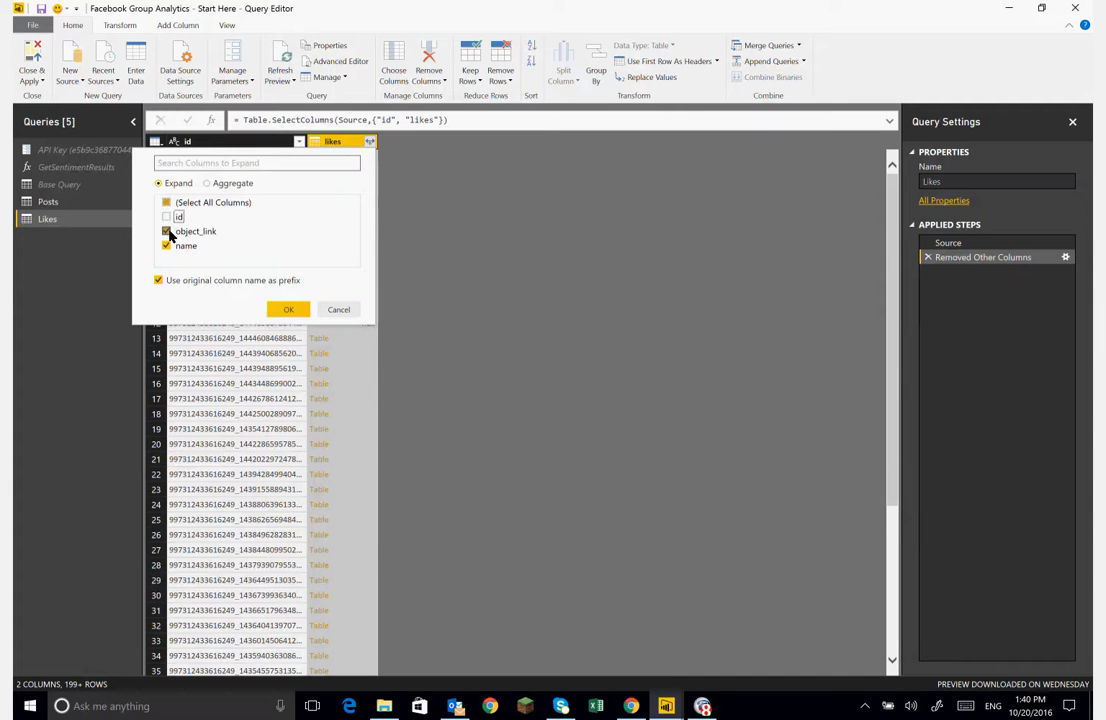
click(159, 281)
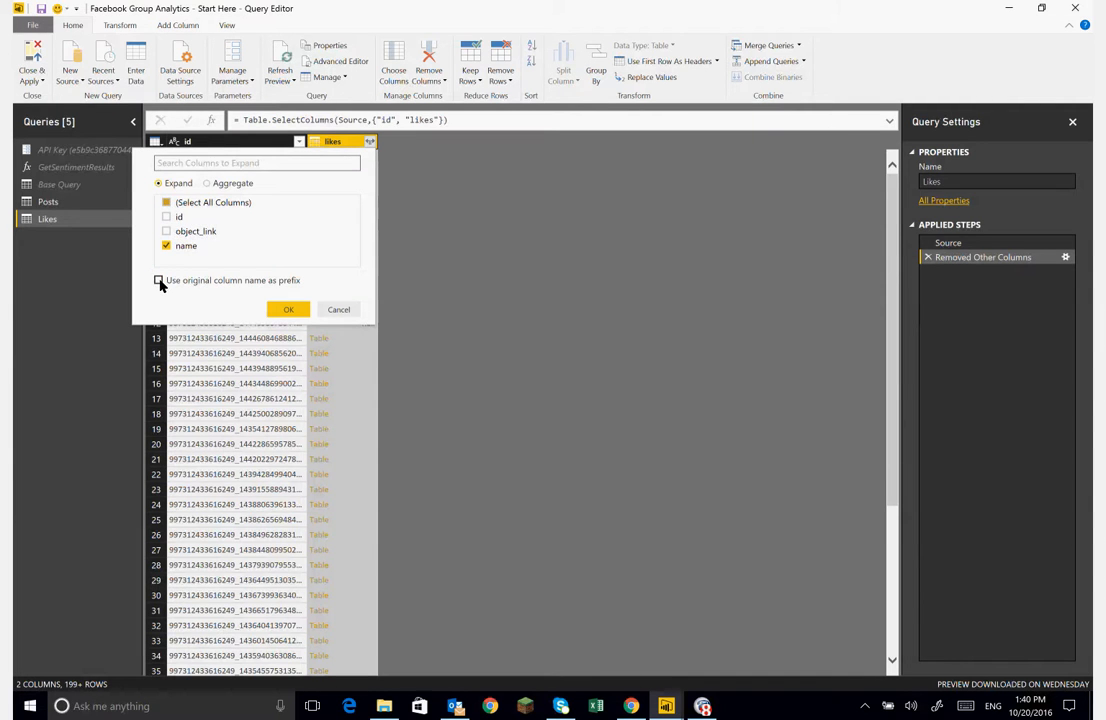
click(288, 309)
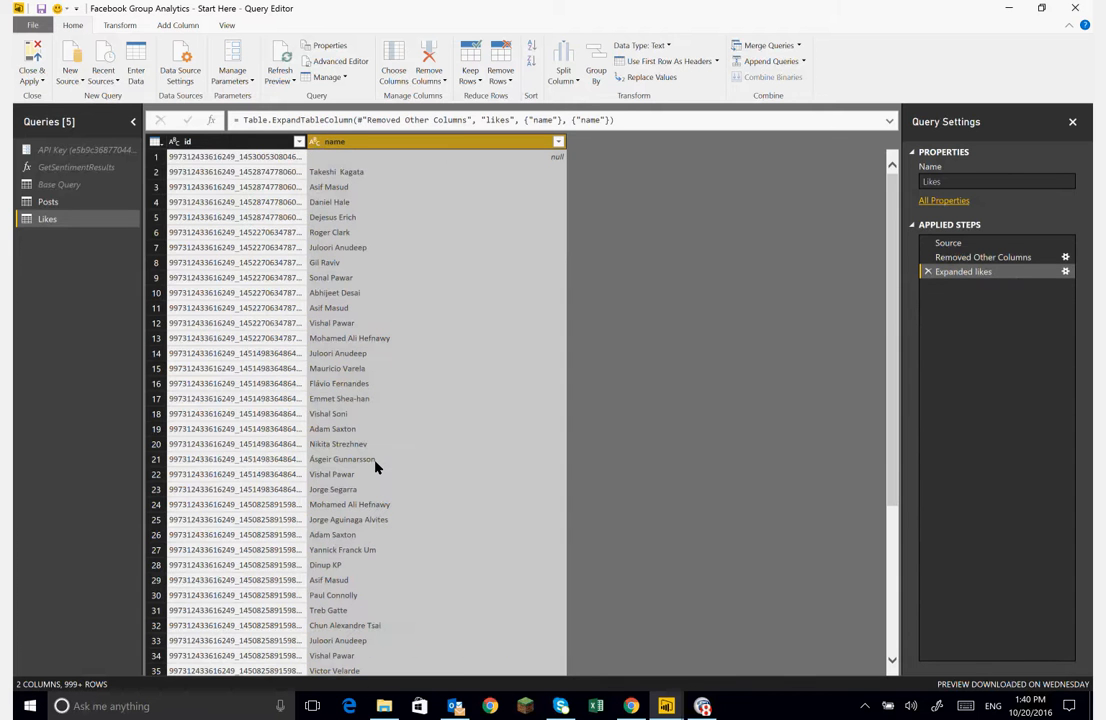
- Remove empty rows from the name column of the Likes query
scroll(376, 466, down, 20)
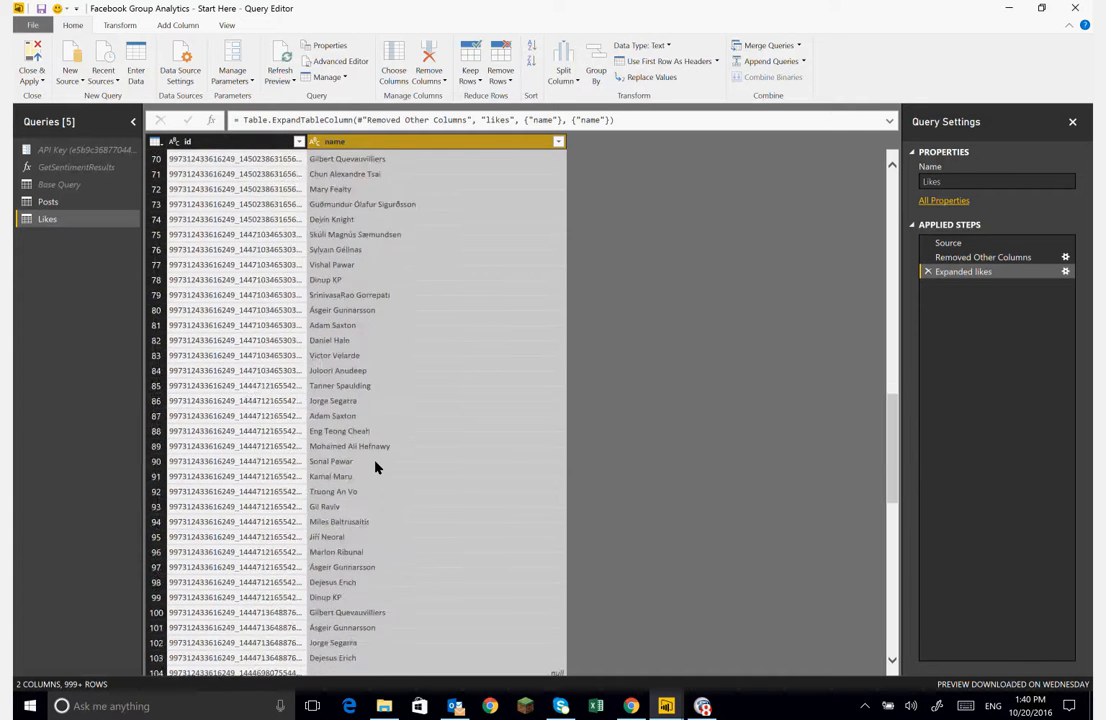
scroll(376, 466, down, 20)
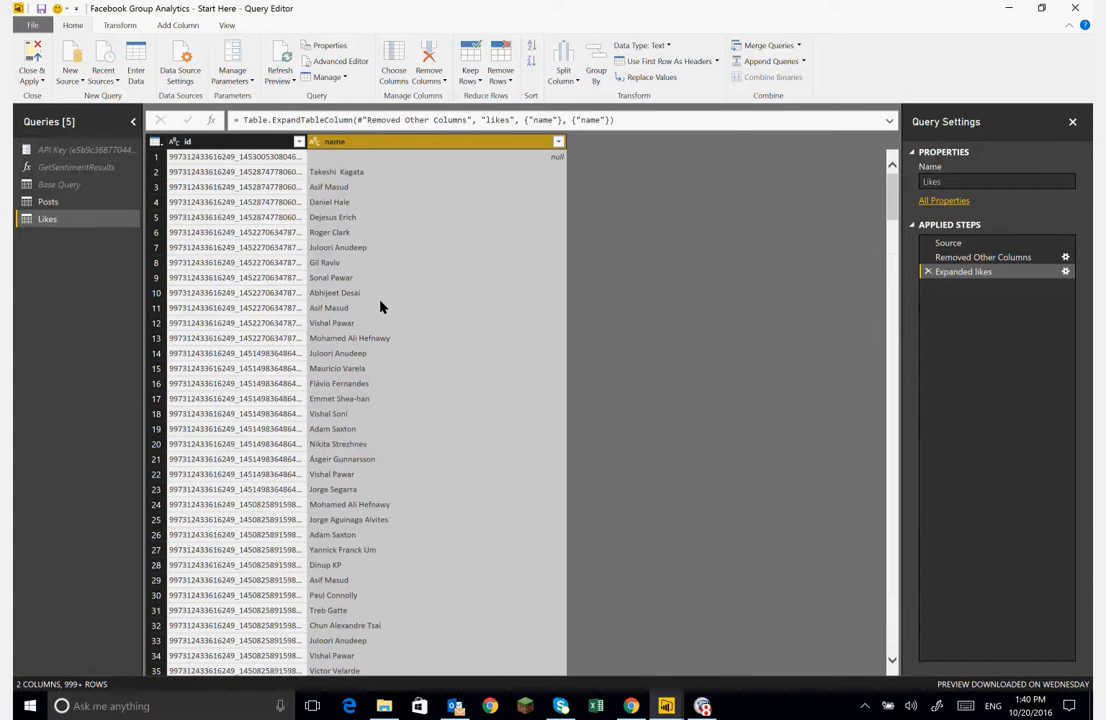
click(558, 142)
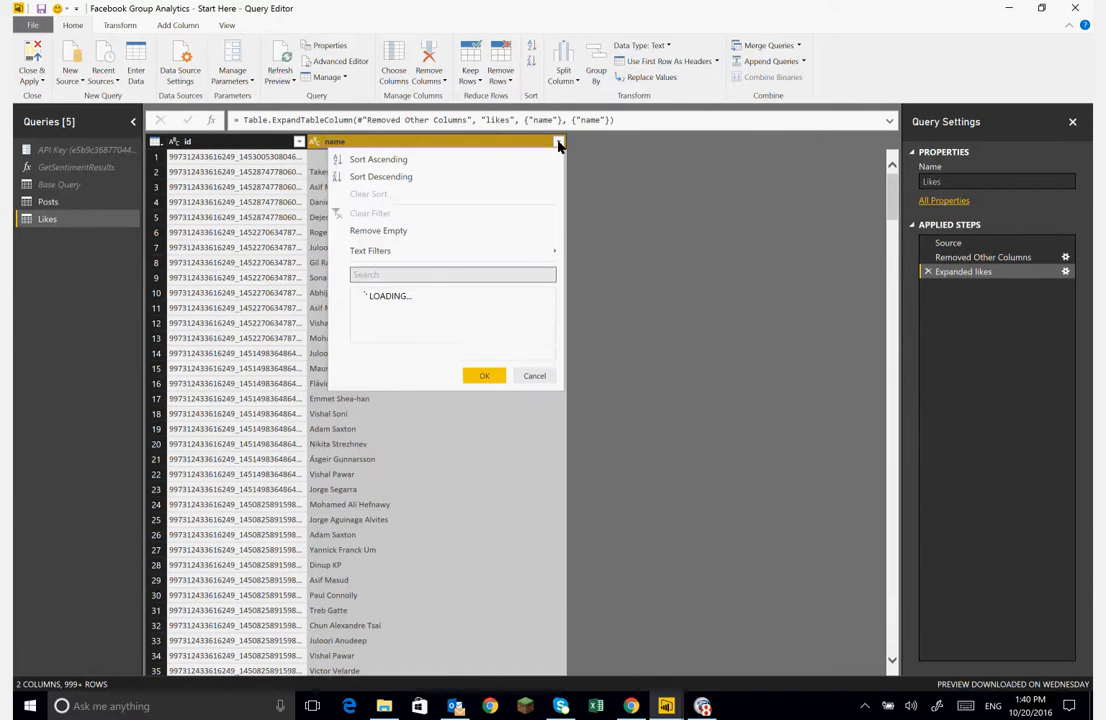
click(408, 232)
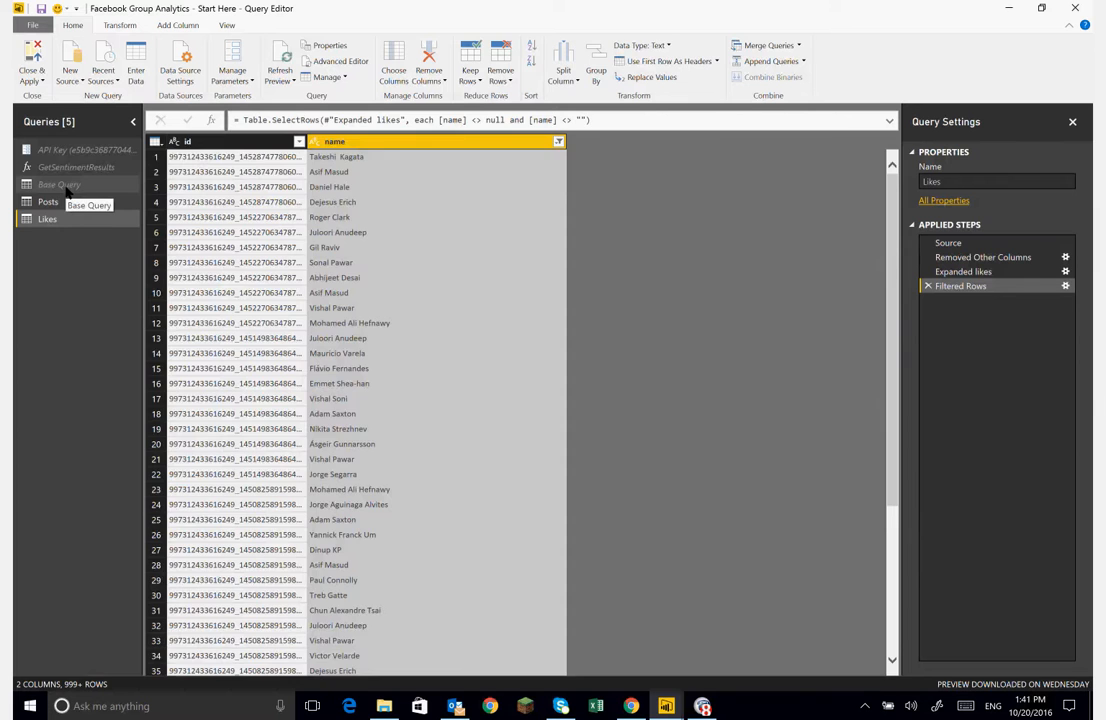
- Create another query referencing Base Query and name it Comments
click(68, 188)
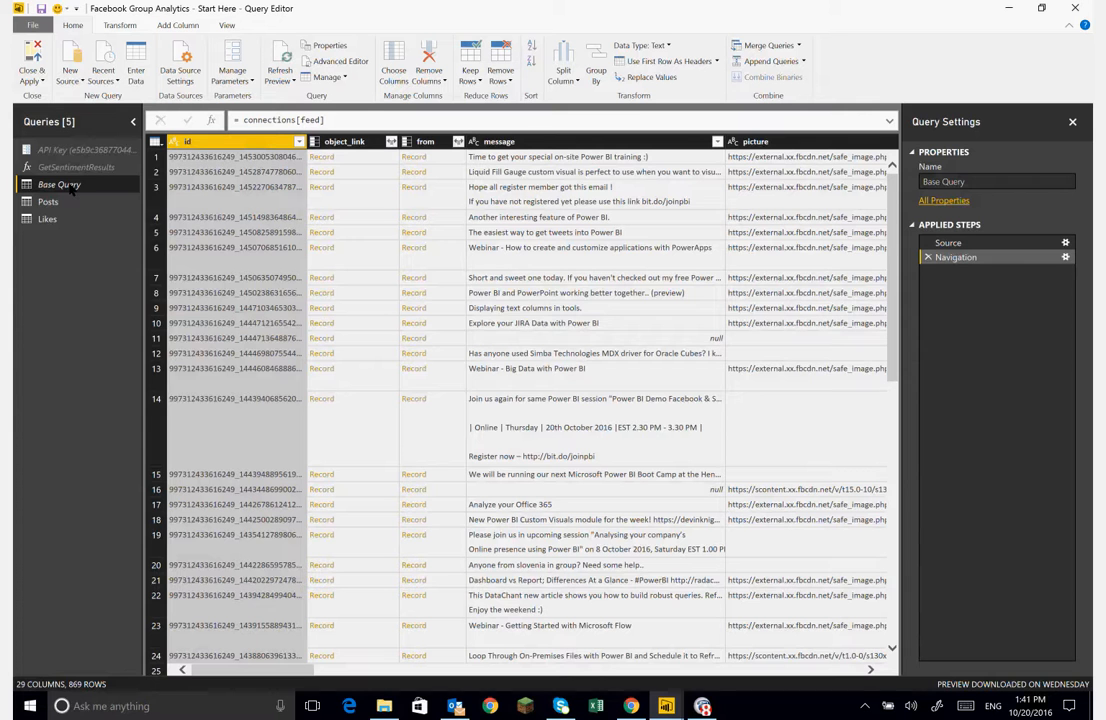
right_click(72, 190)
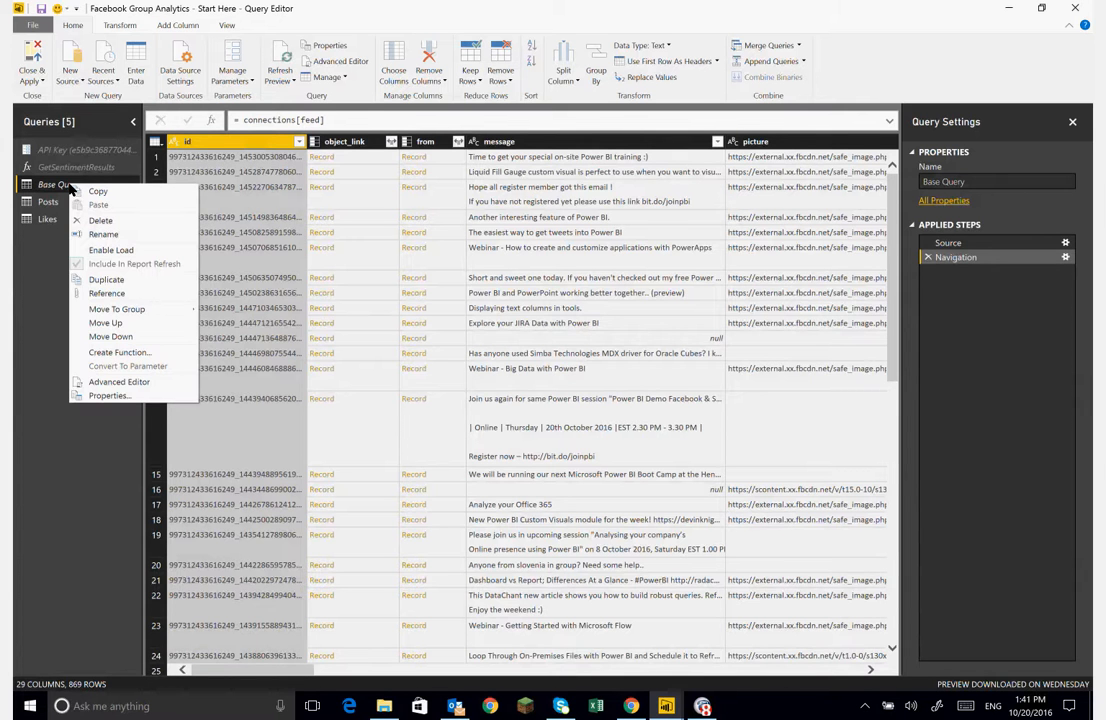
click(118, 294)
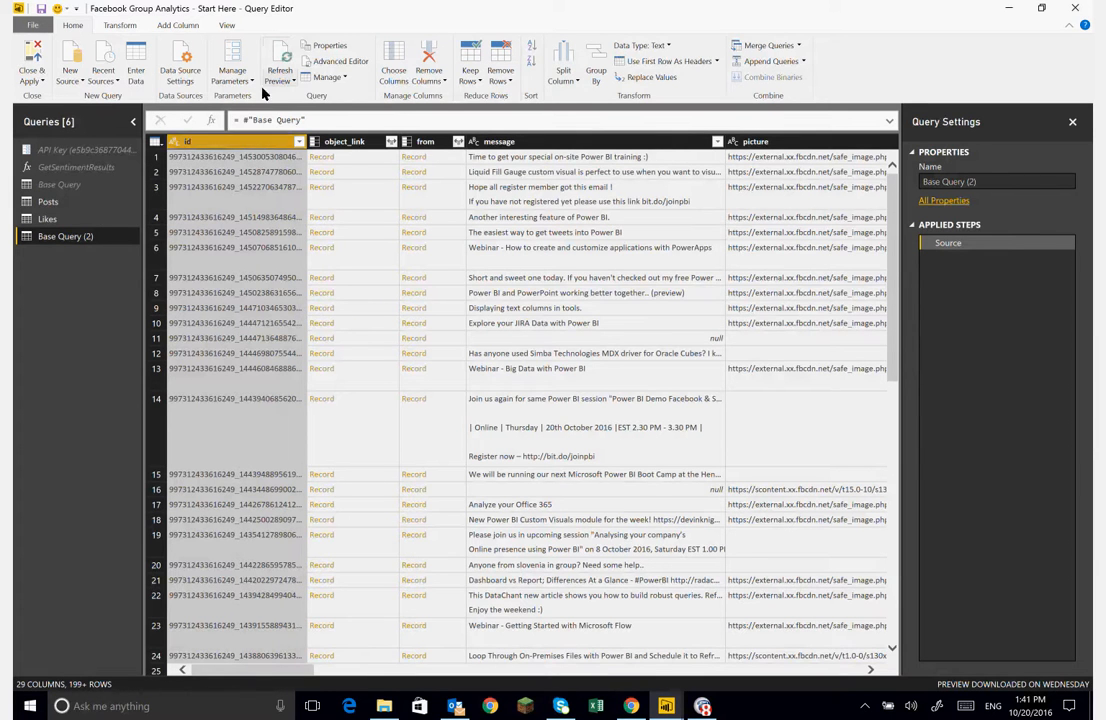
click(988, 180)
text(Comm)
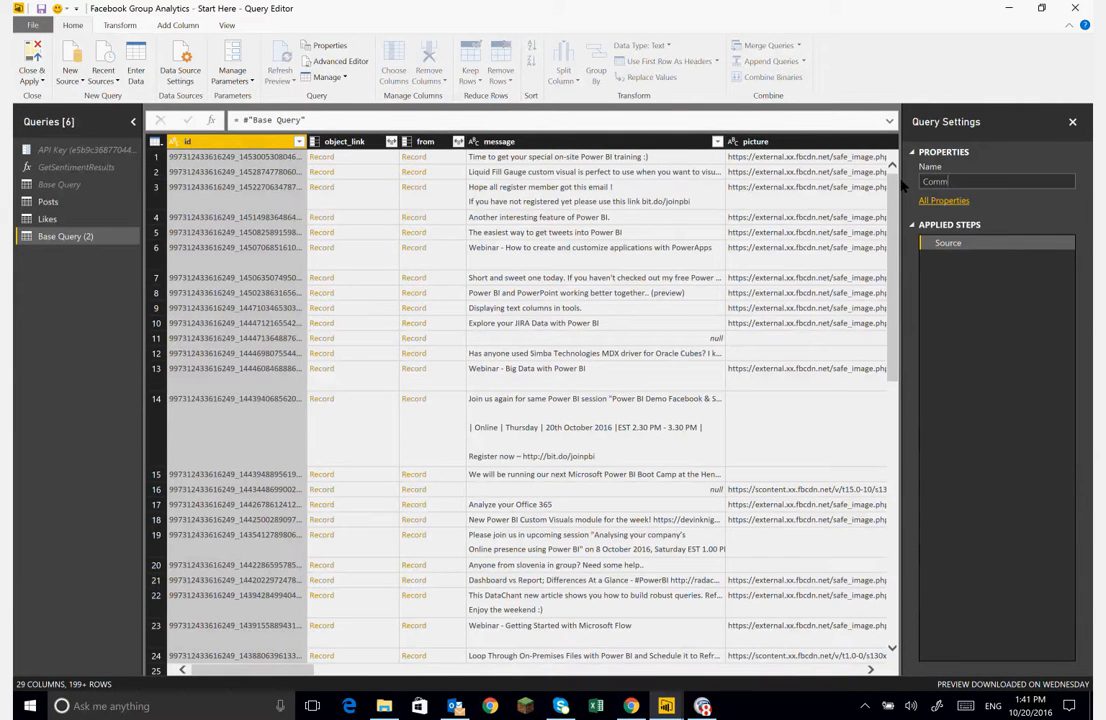
text(ents)
key(Return)
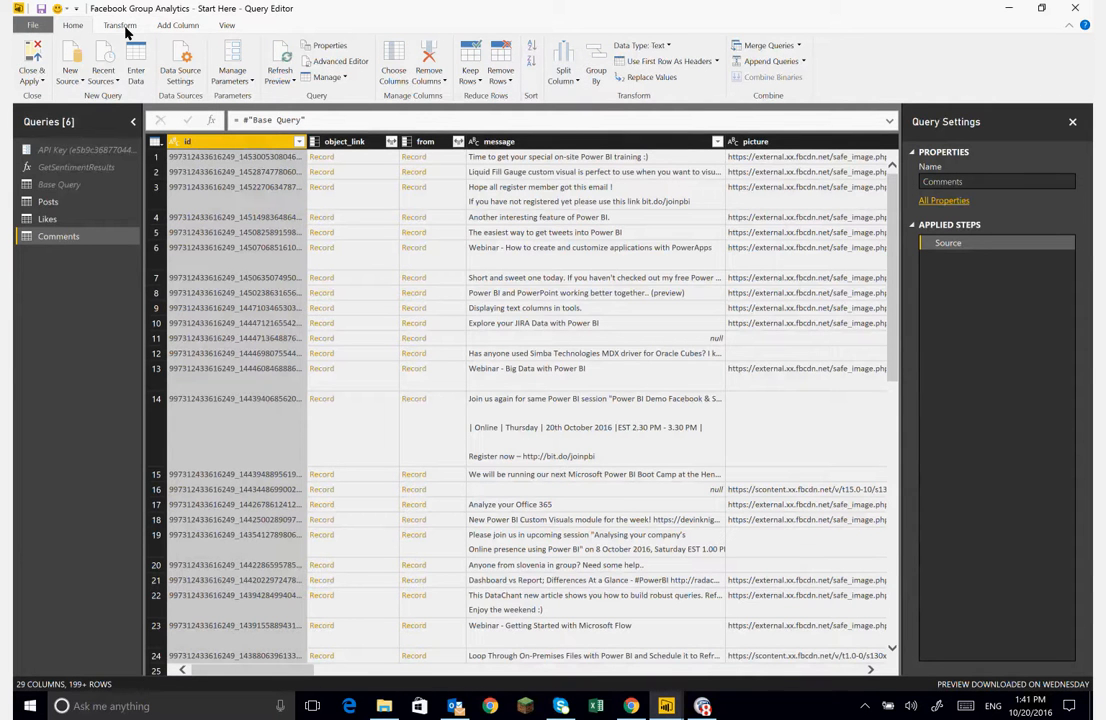
- Keep only the id and comments columns in the Comments query
click(399, 77)
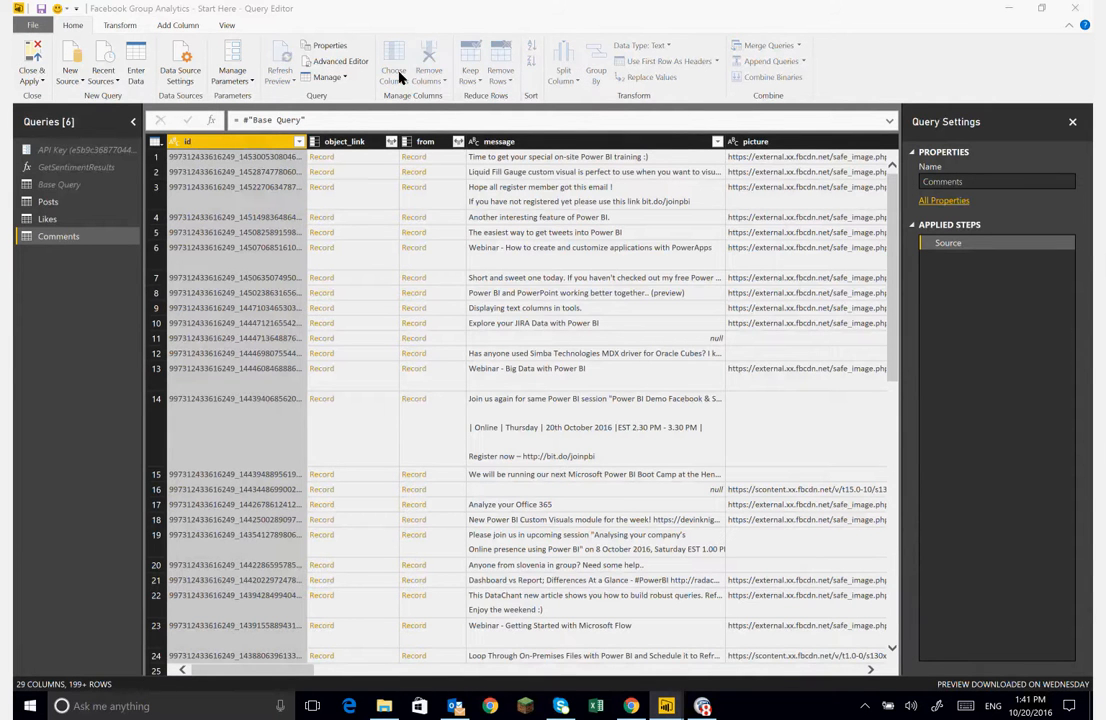
click(460, 217)
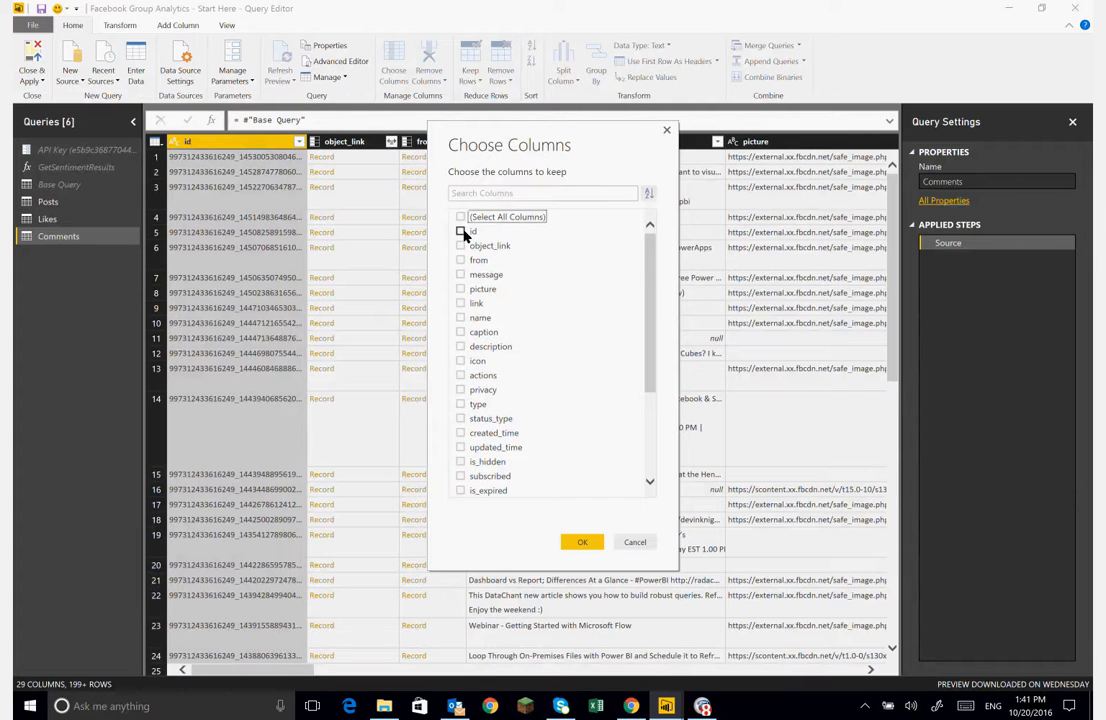
click(460, 231)
drag(652, 311, 648, 387)
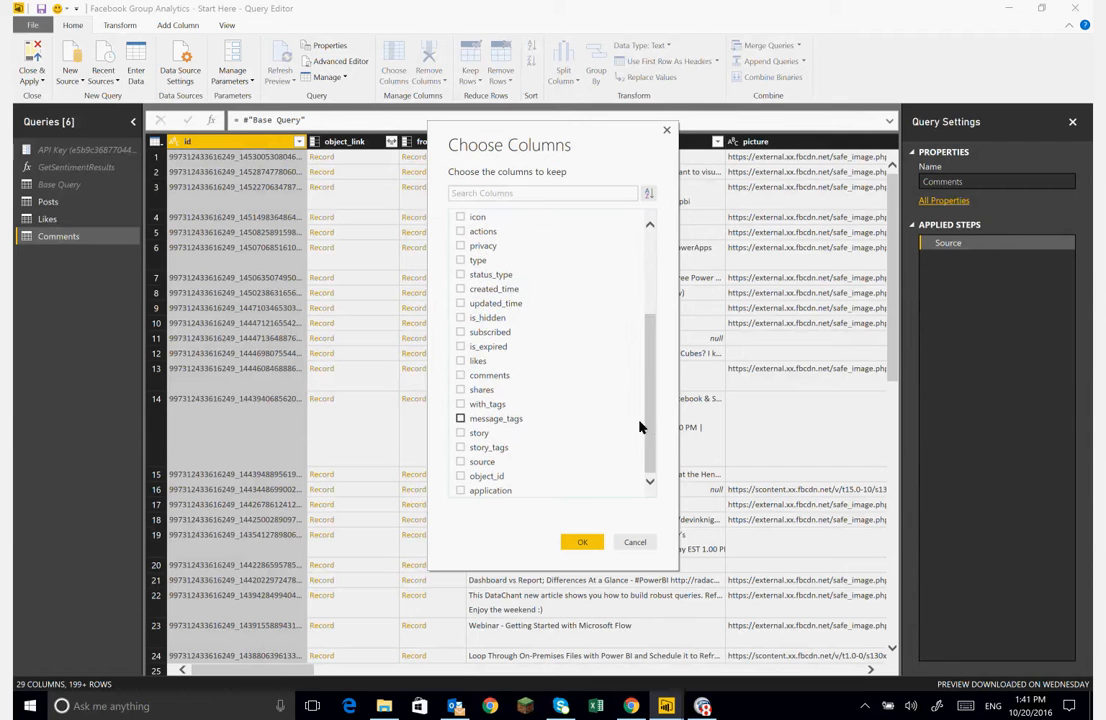
click(461, 376)
click(577, 539)
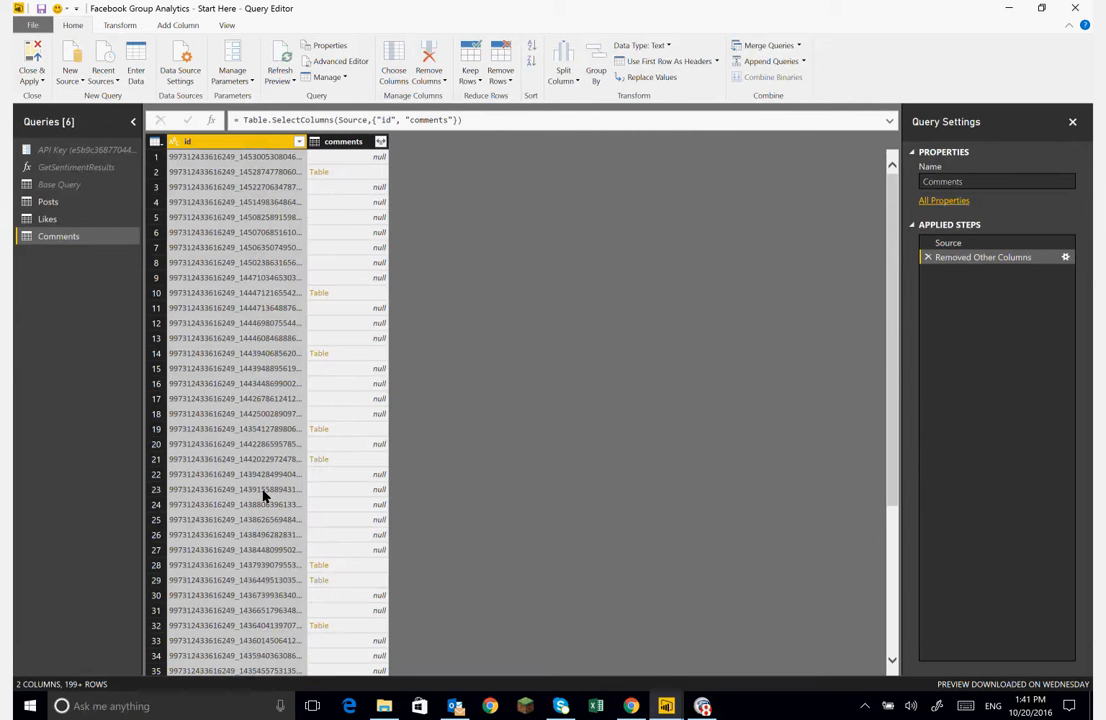
- Review the comments column rows and the Comments query's code in the Advanced Editor
scroll(265, 495, down, 20)
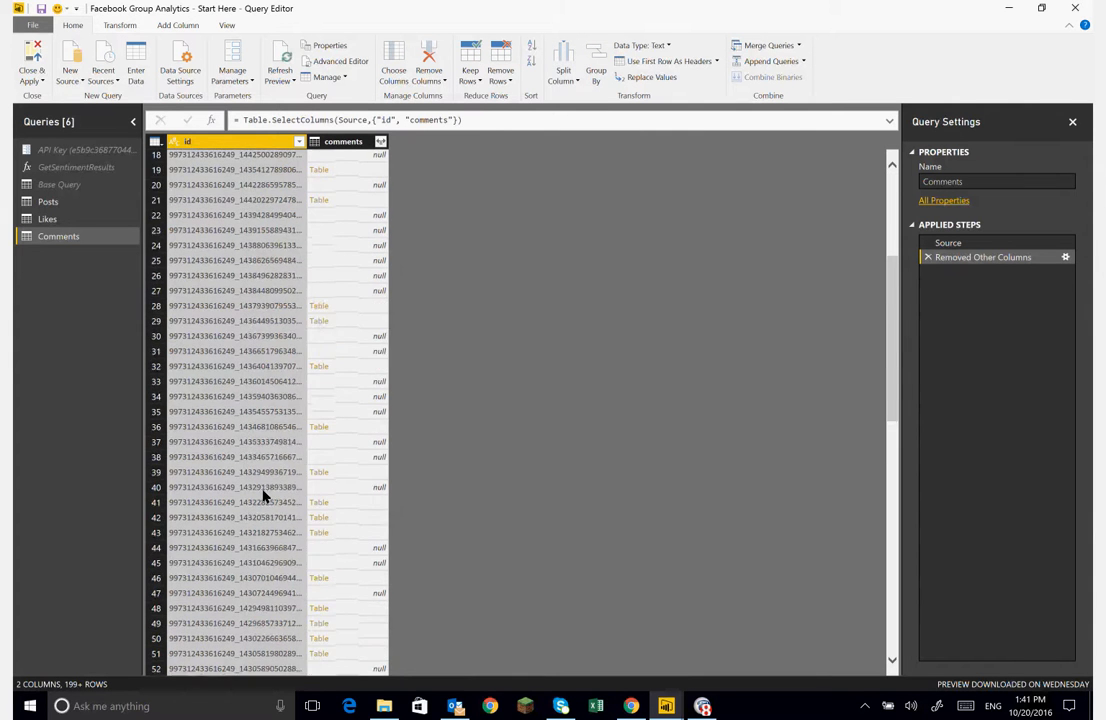
scroll(265, 495, down, 20)
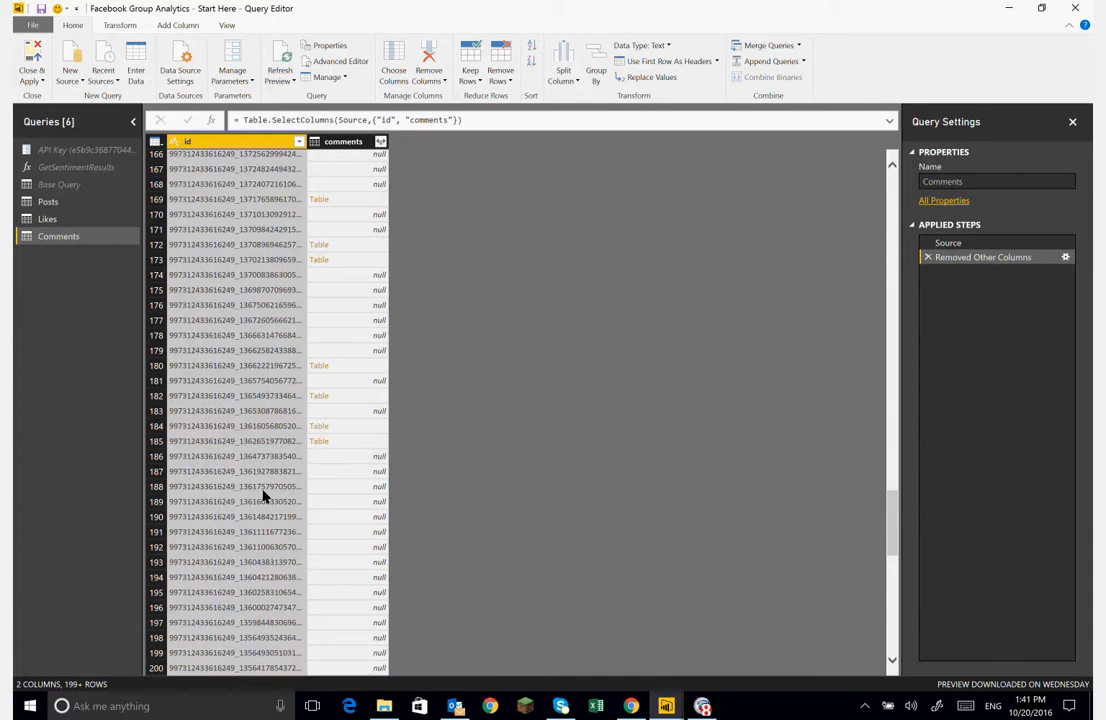
scroll(265, 495, up, 20)
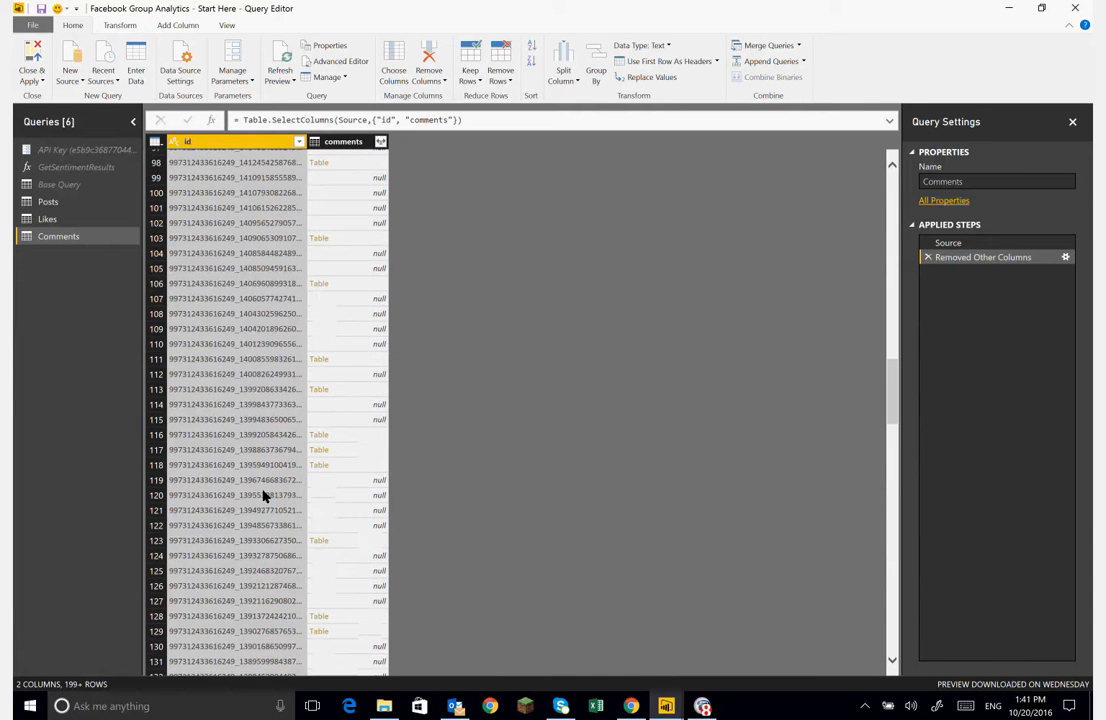
scroll(265, 495, up, 20)
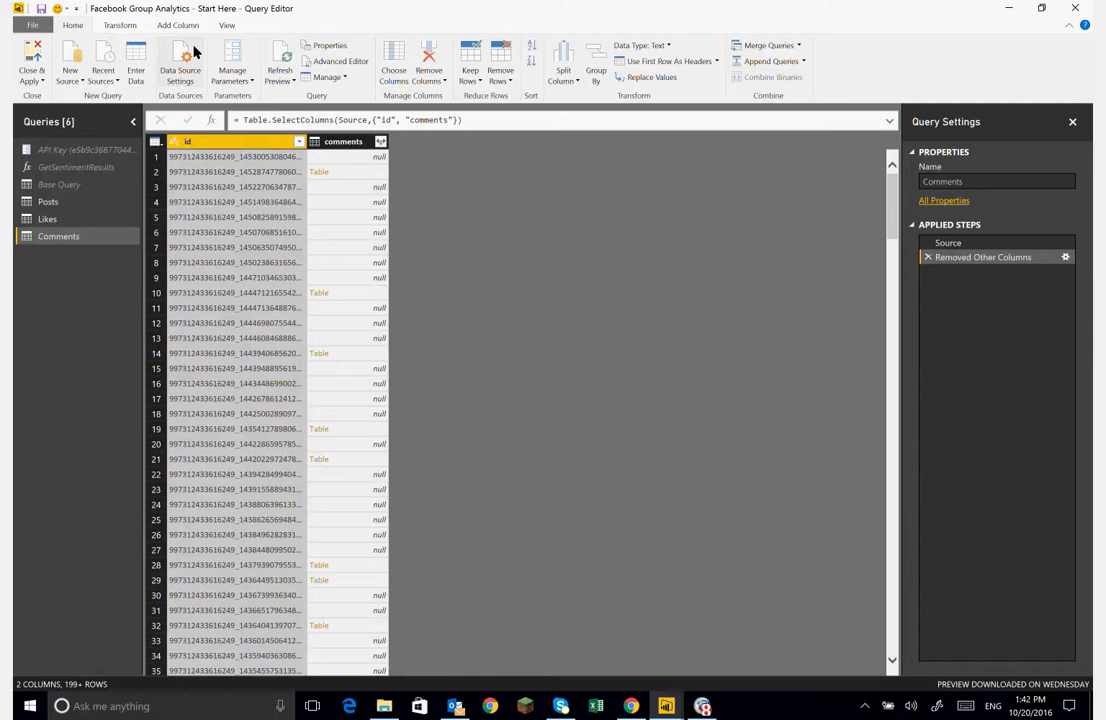
click(330, 62)
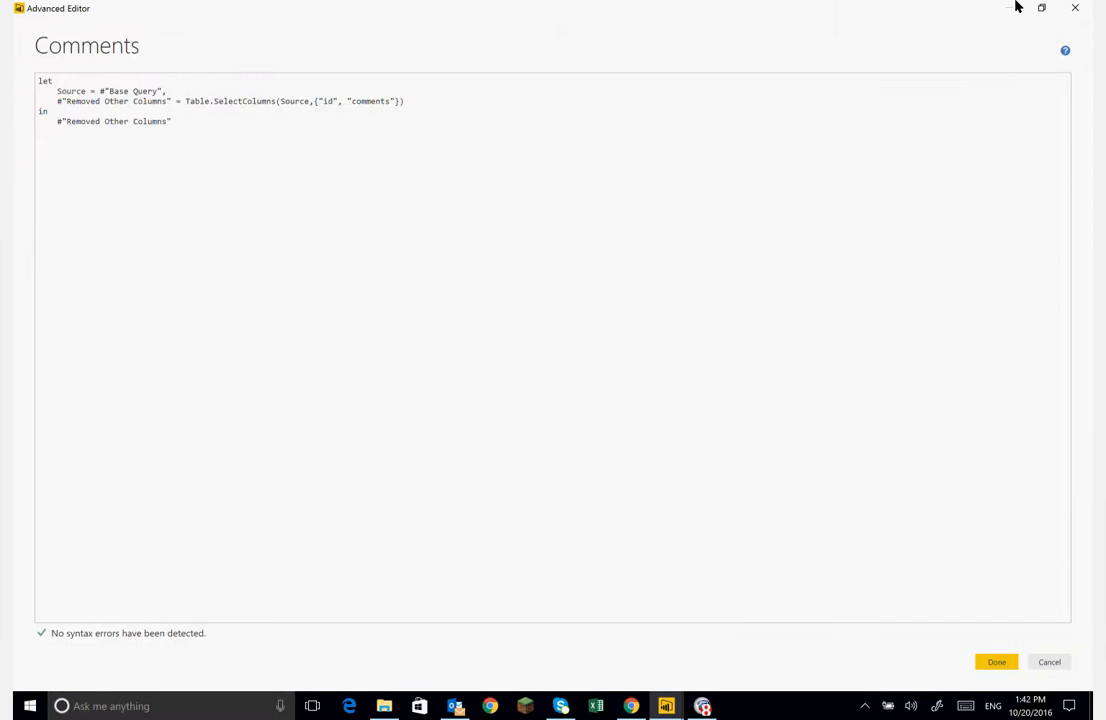
click(1075, 8)
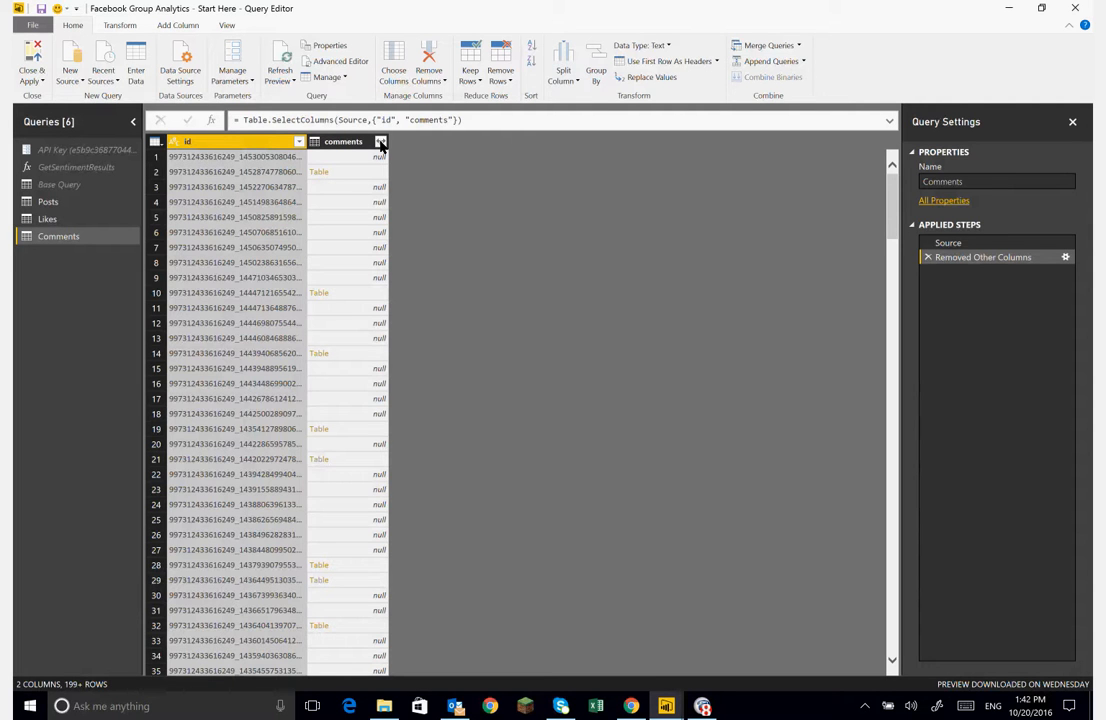
- Expand the comments column, keeping only the from, id, like_count and message fields
click(380, 142)
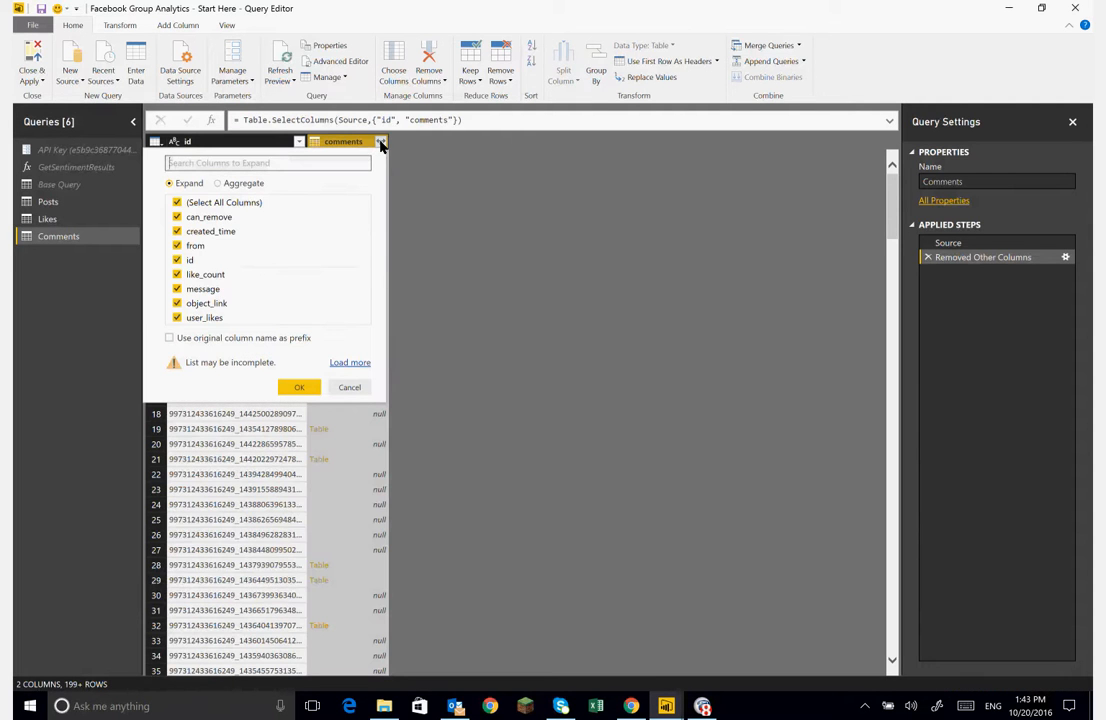
click(178, 203)
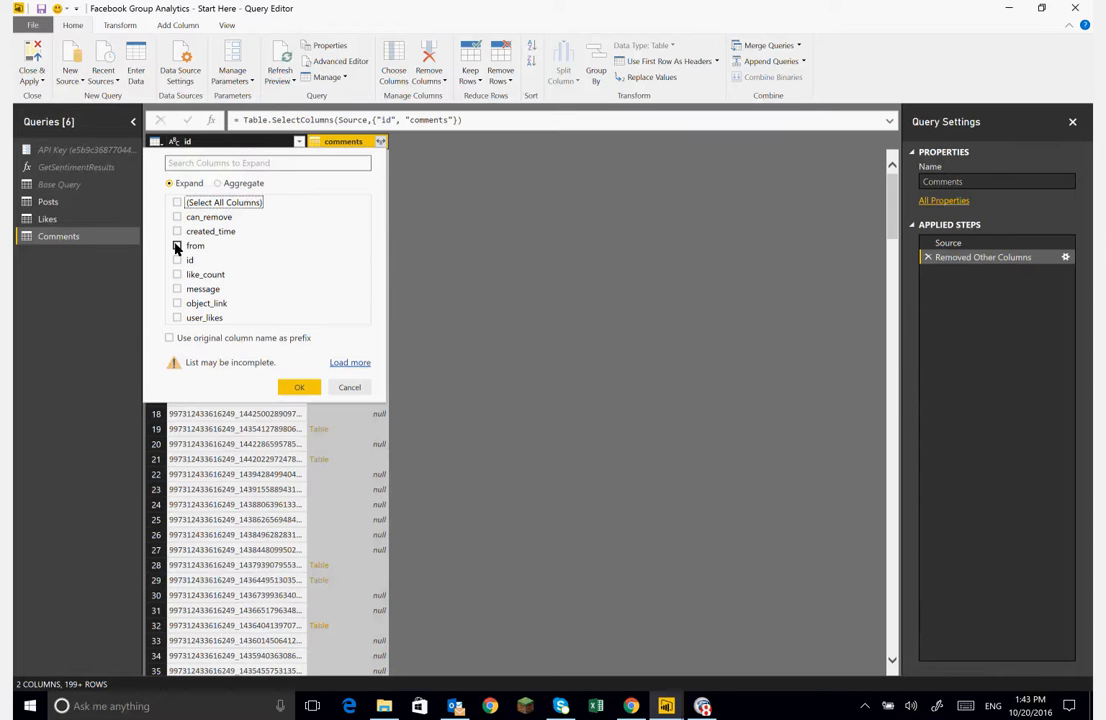
click(177, 246)
click(177, 260)
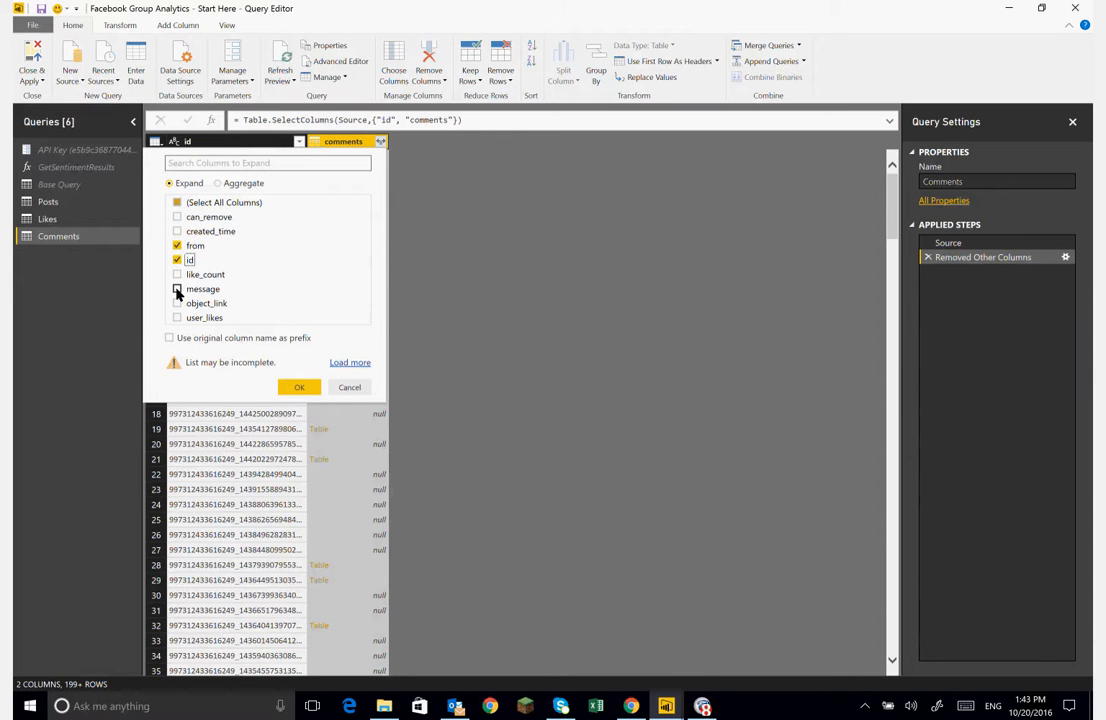
click(177, 290)
click(177, 274)
click(297, 390)
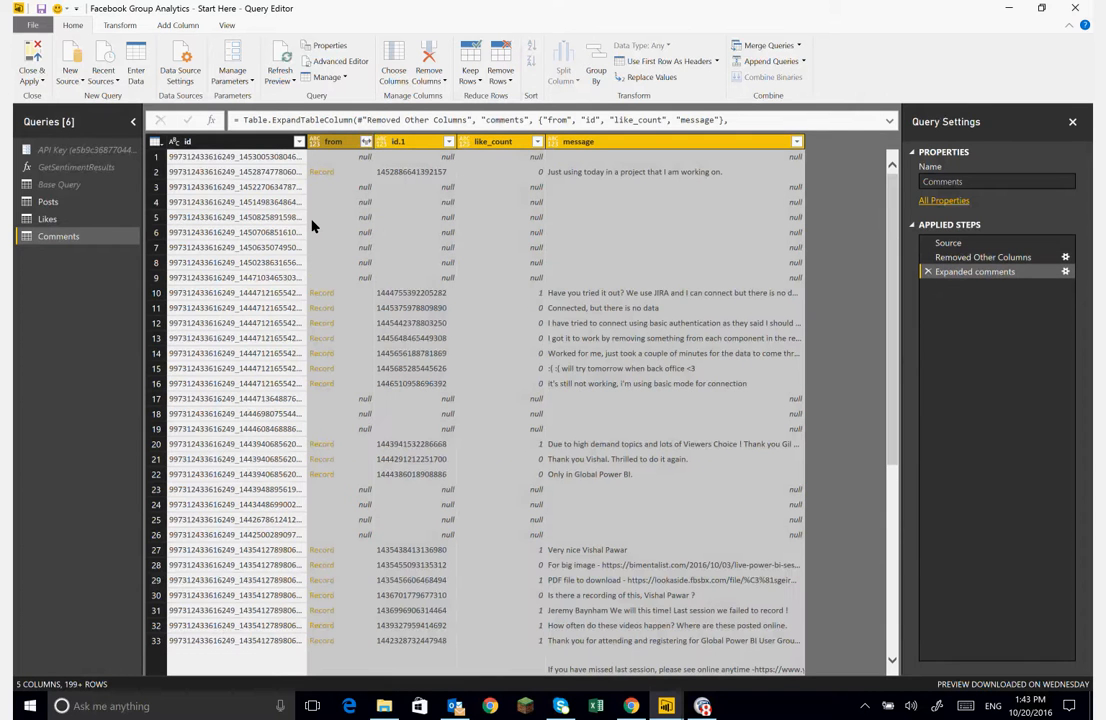
- Examine the expanded comment rows and their post ids
click(205, 307)
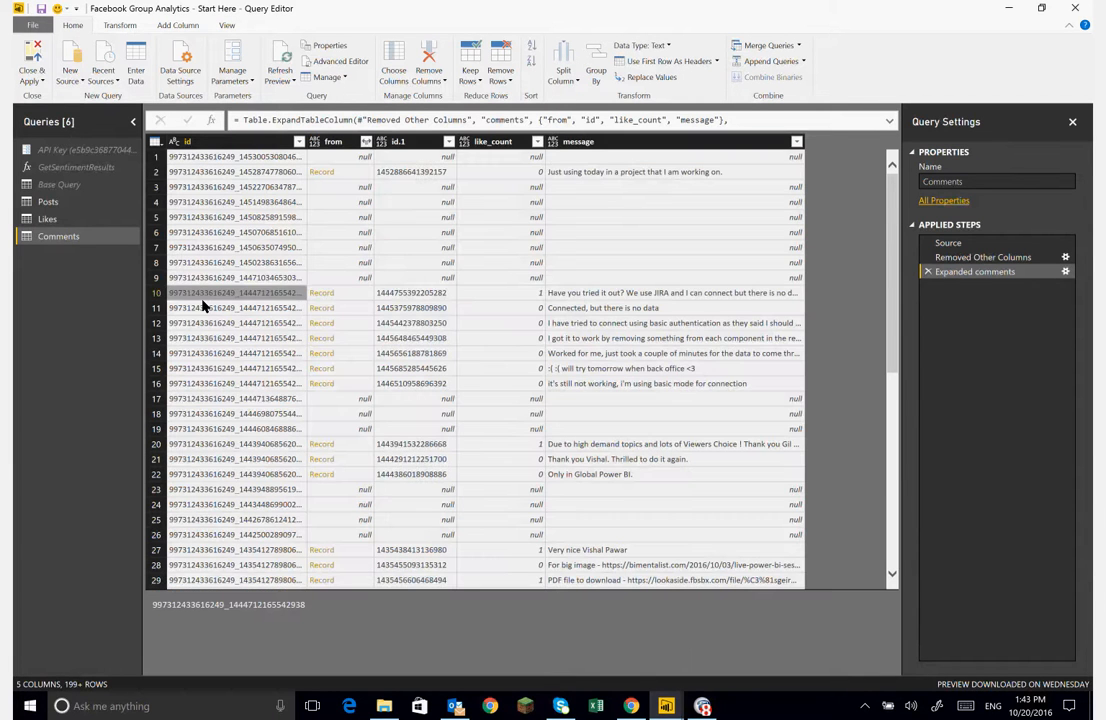
click(237, 292)
click(234, 308)
click(231, 322)
click(225, 338)
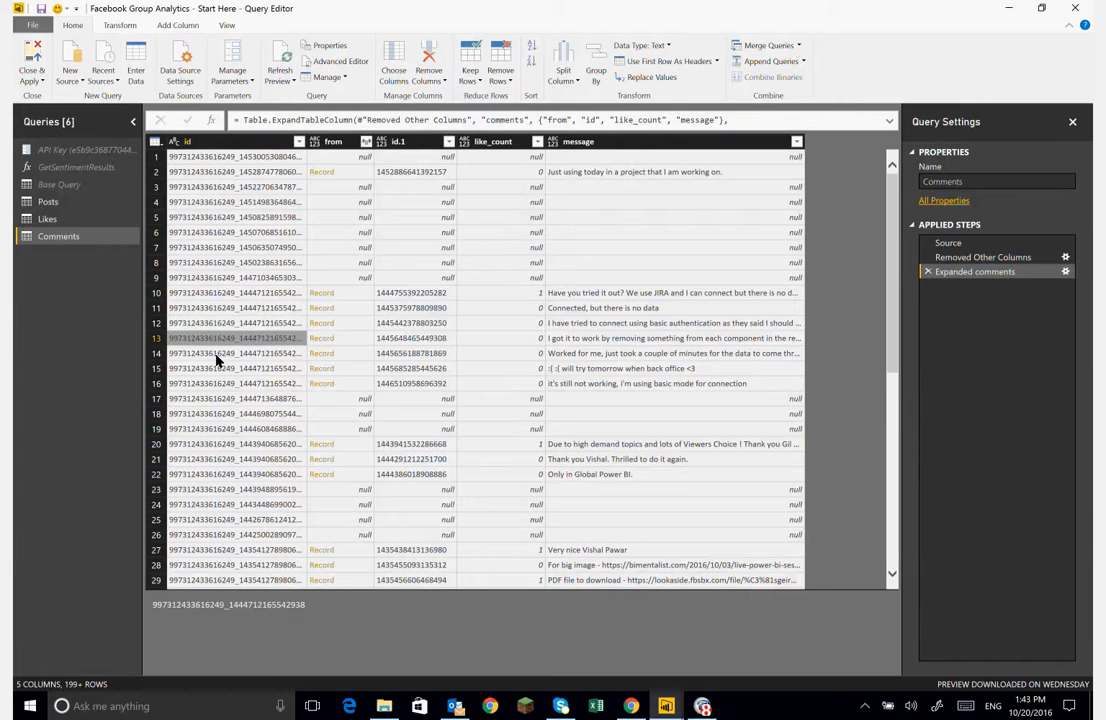
click(216, 353)
click(217, 368)
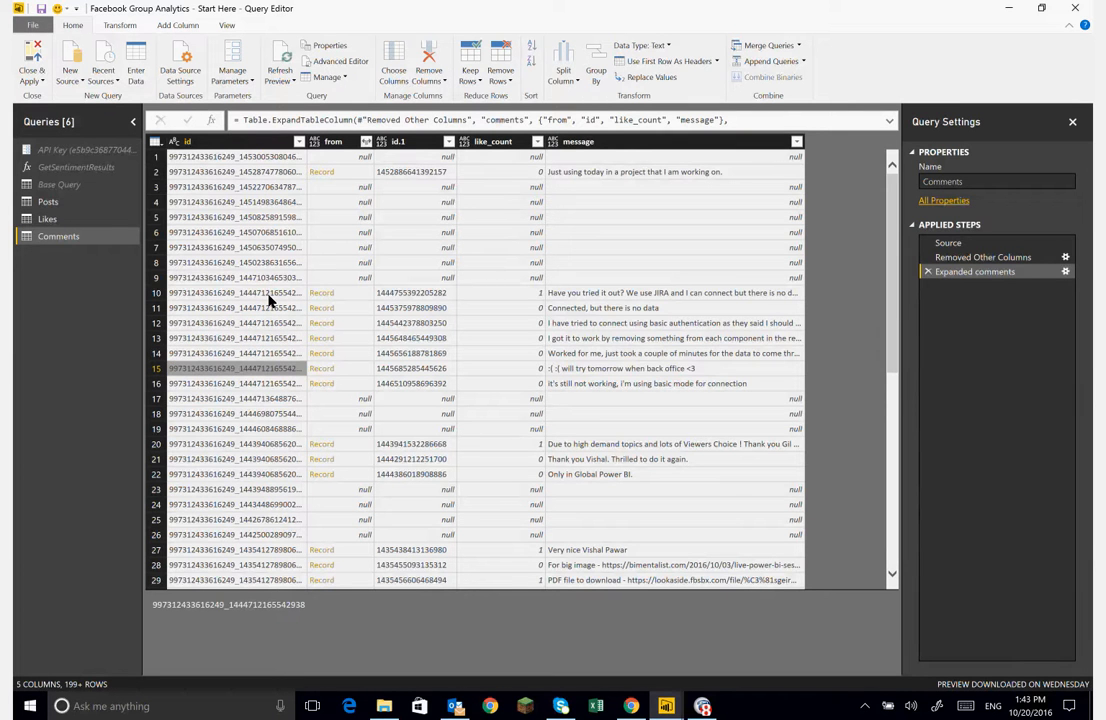
click(268, 295)
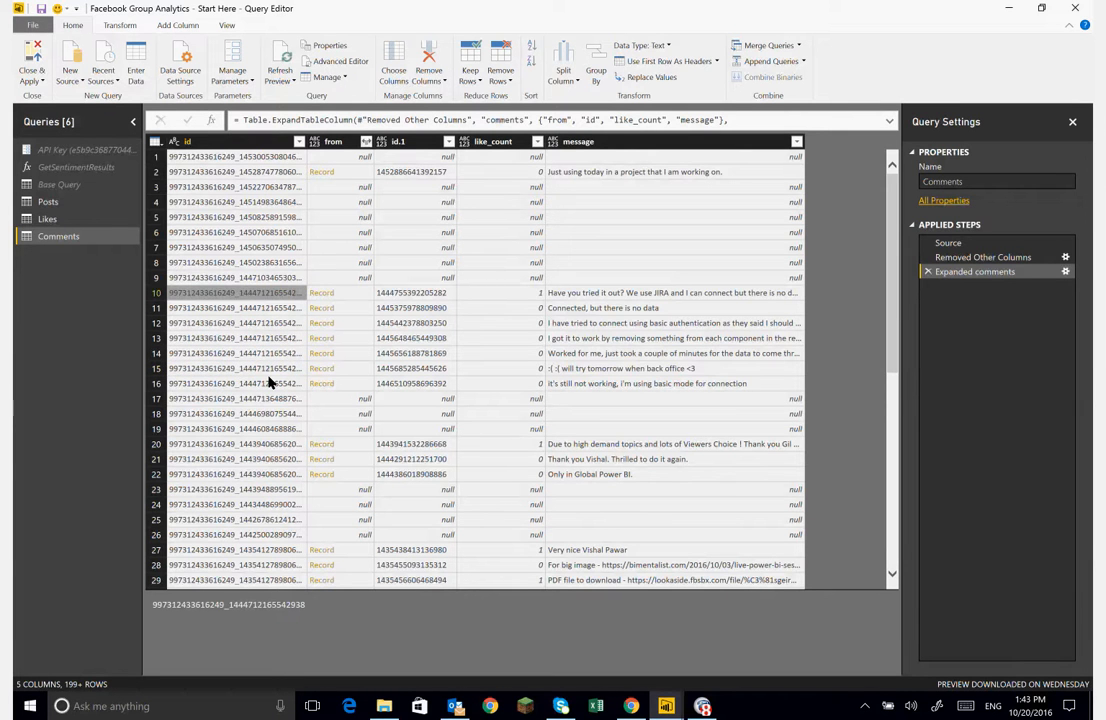
click(268, 383)
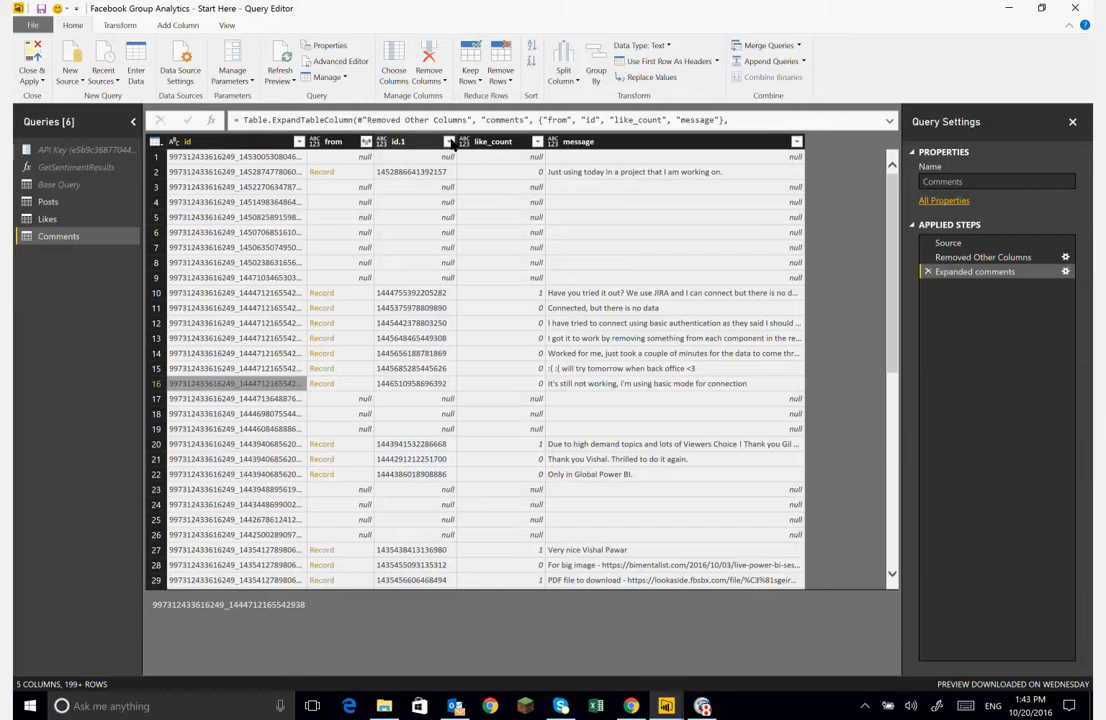
- Remove empty rows from the message column and expand the from column to only its name field
click(796, 142)
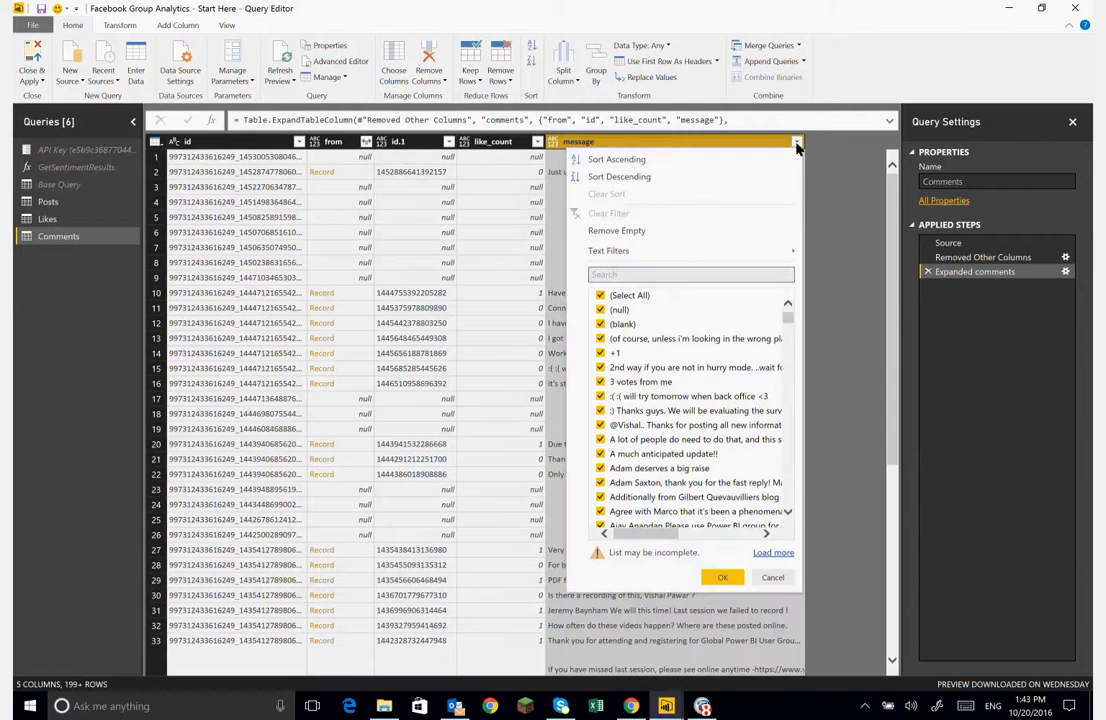
click(640, 232)
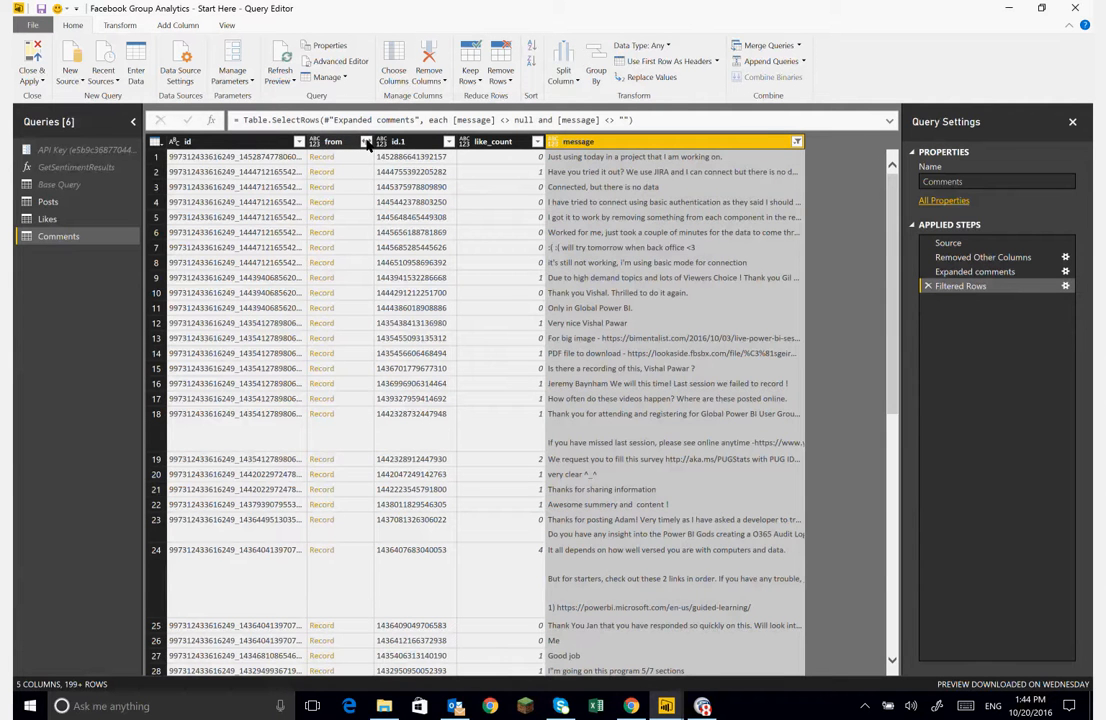
click(366, 142)
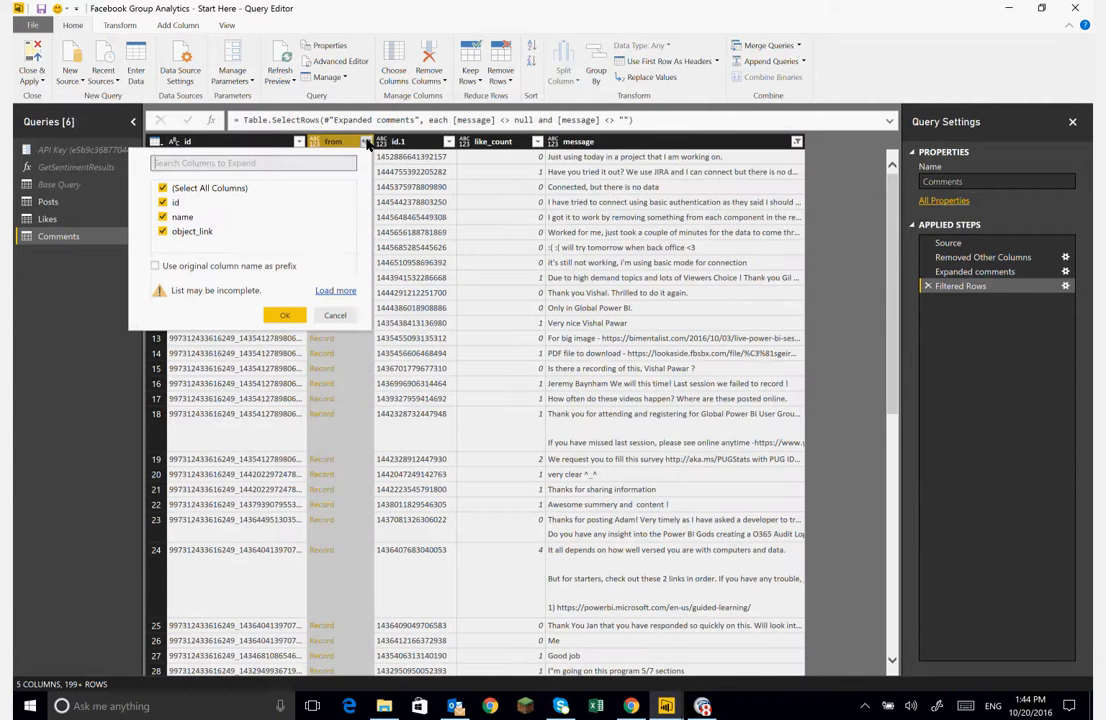
click(163, 188)
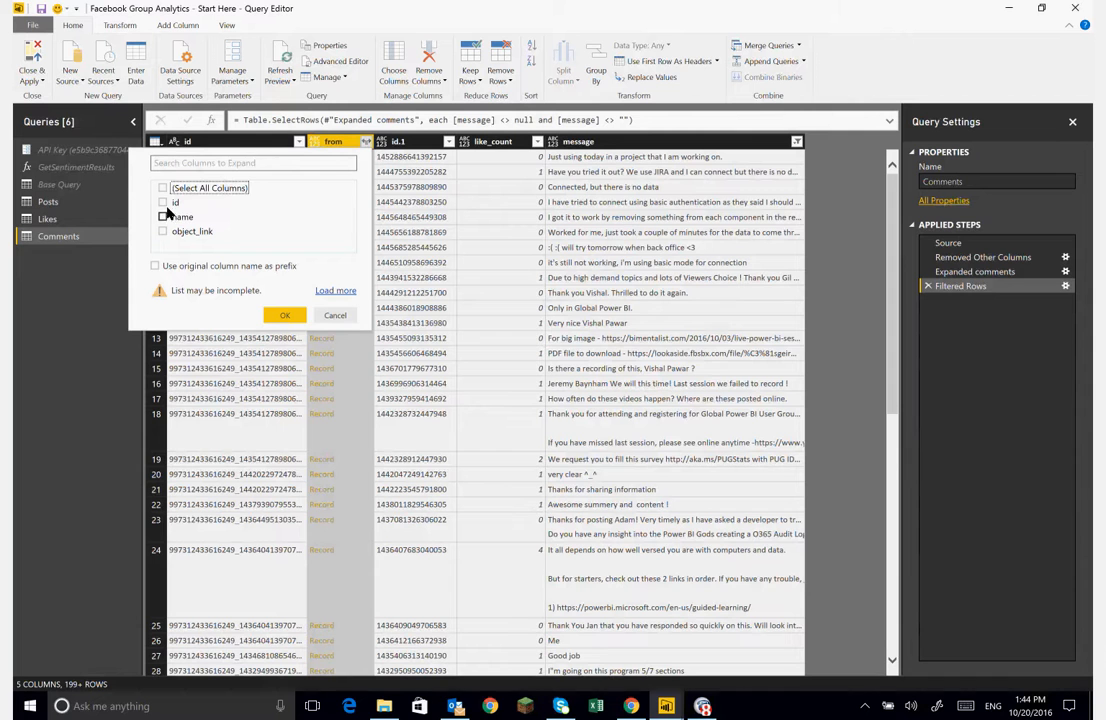
click(164, 217)
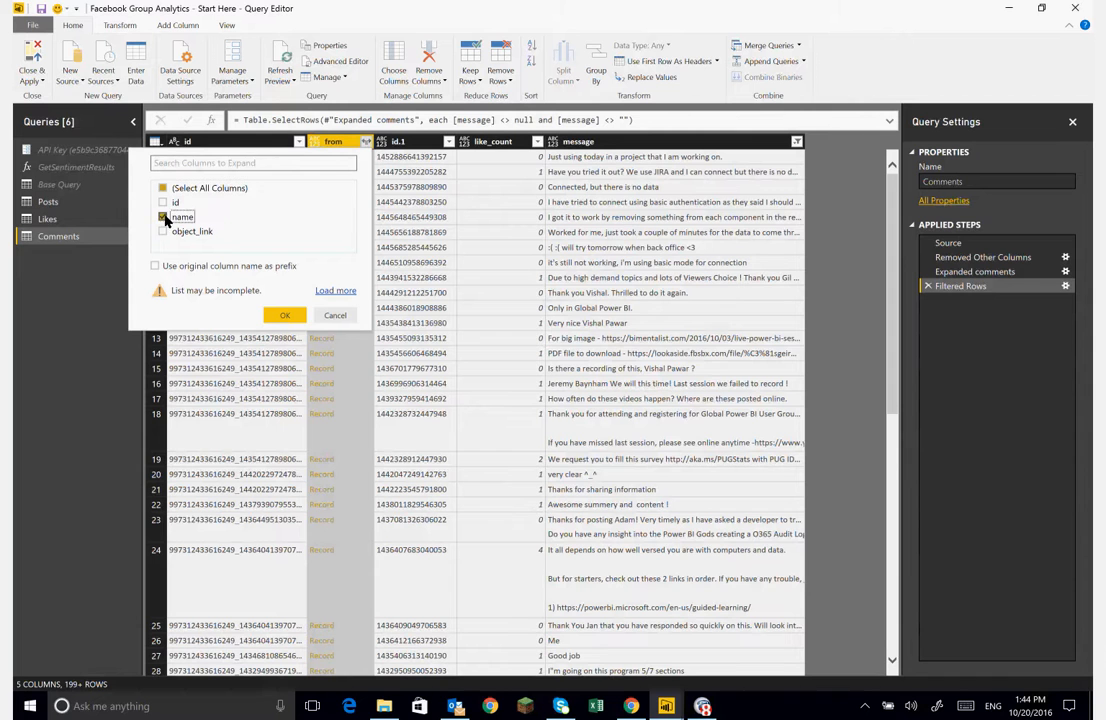
click(283, 317)
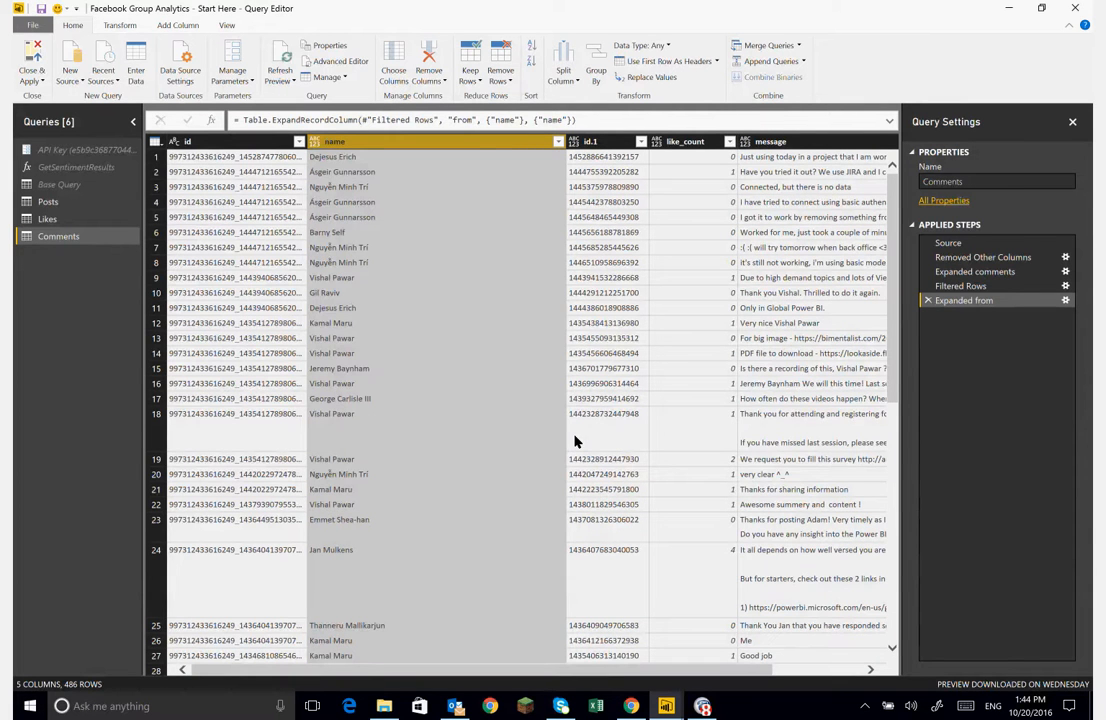
- Set the like_count column's type to Whole Number and rename it likes
click(667, 143)
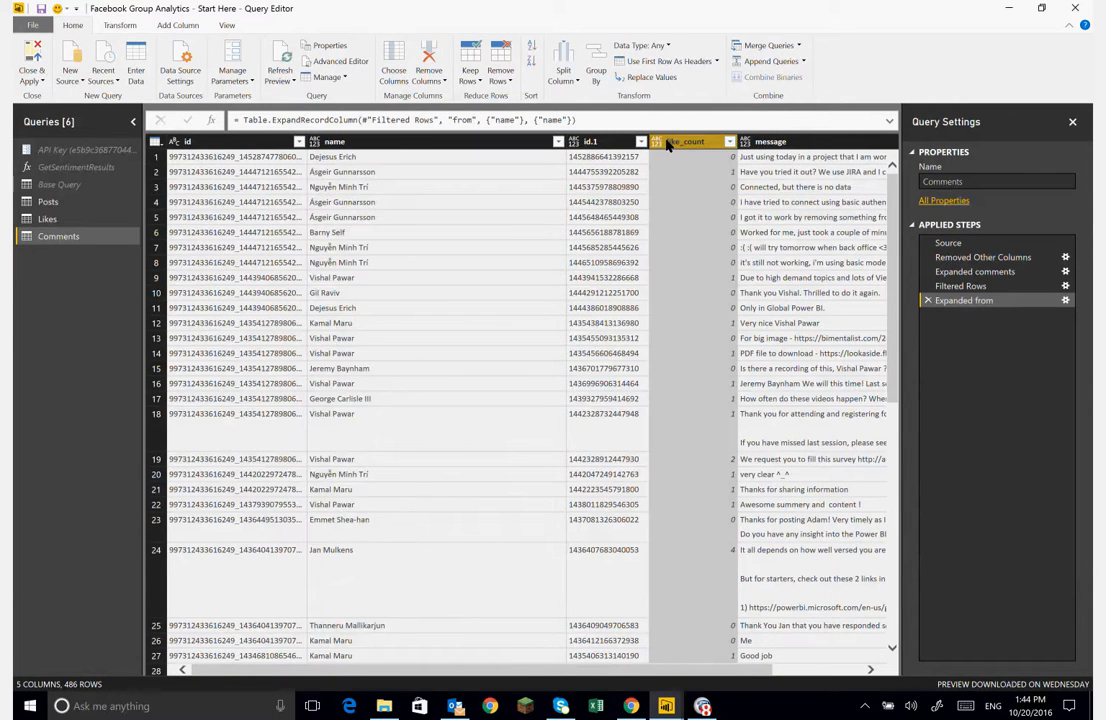
click(669, 145)
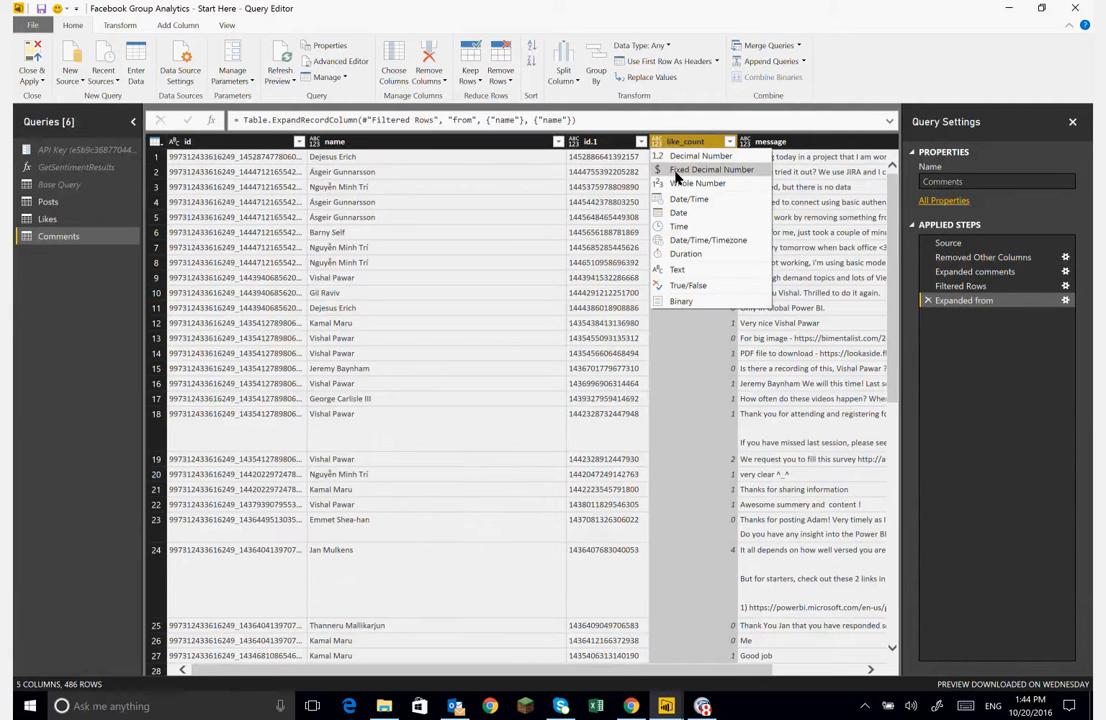
click(681, 185)
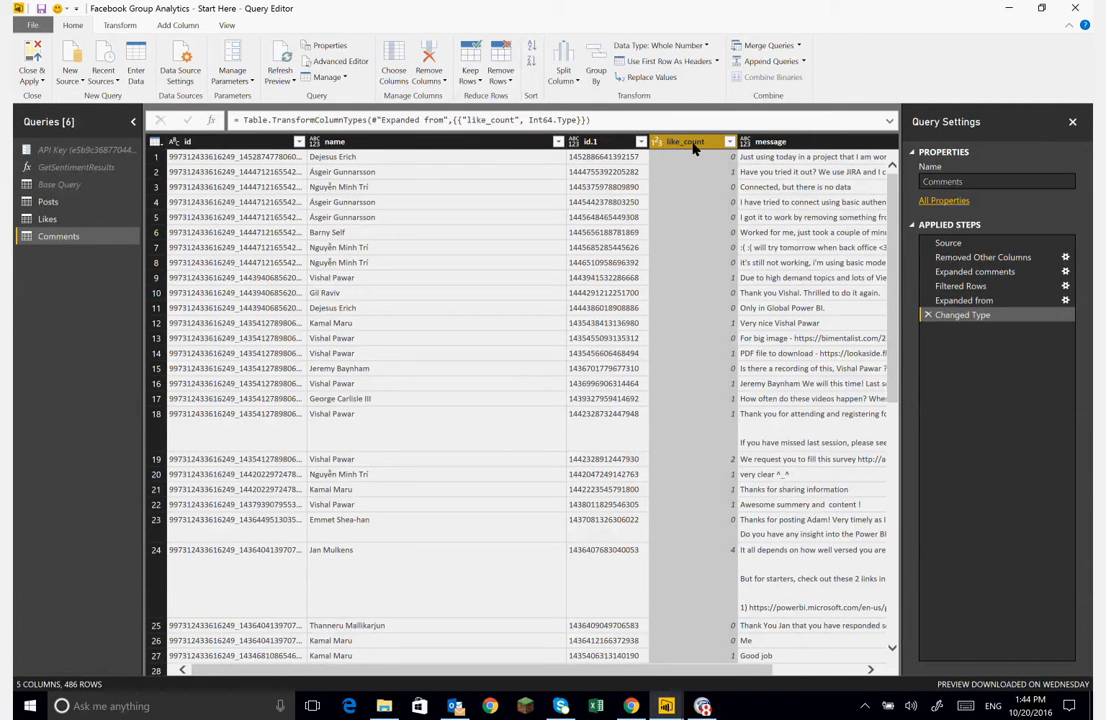
double_click(694, 145)
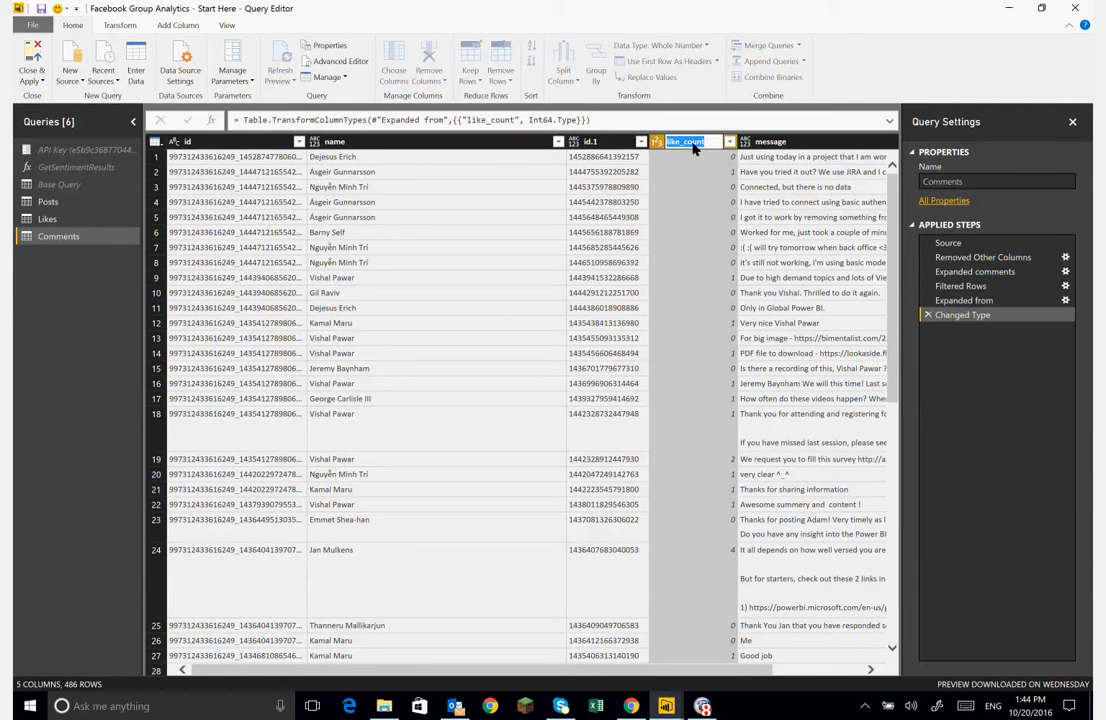
text(likes)
key(Return)
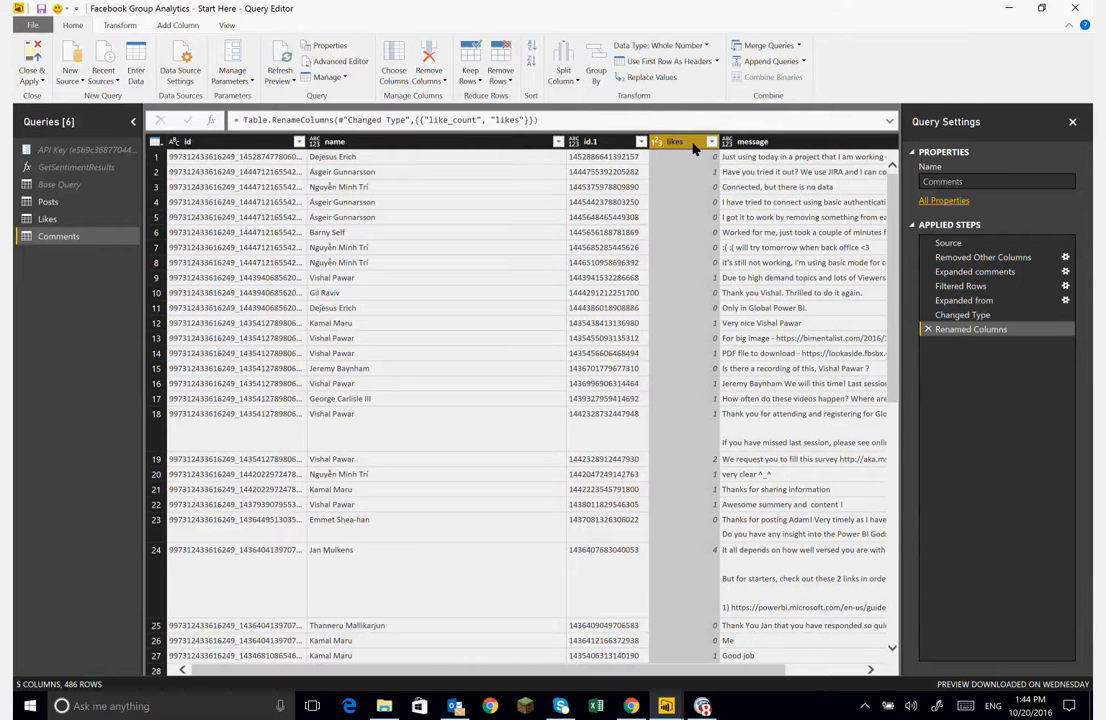
- Rename the id.1 column to comment id and the id column to post id
double_click(590, 142)
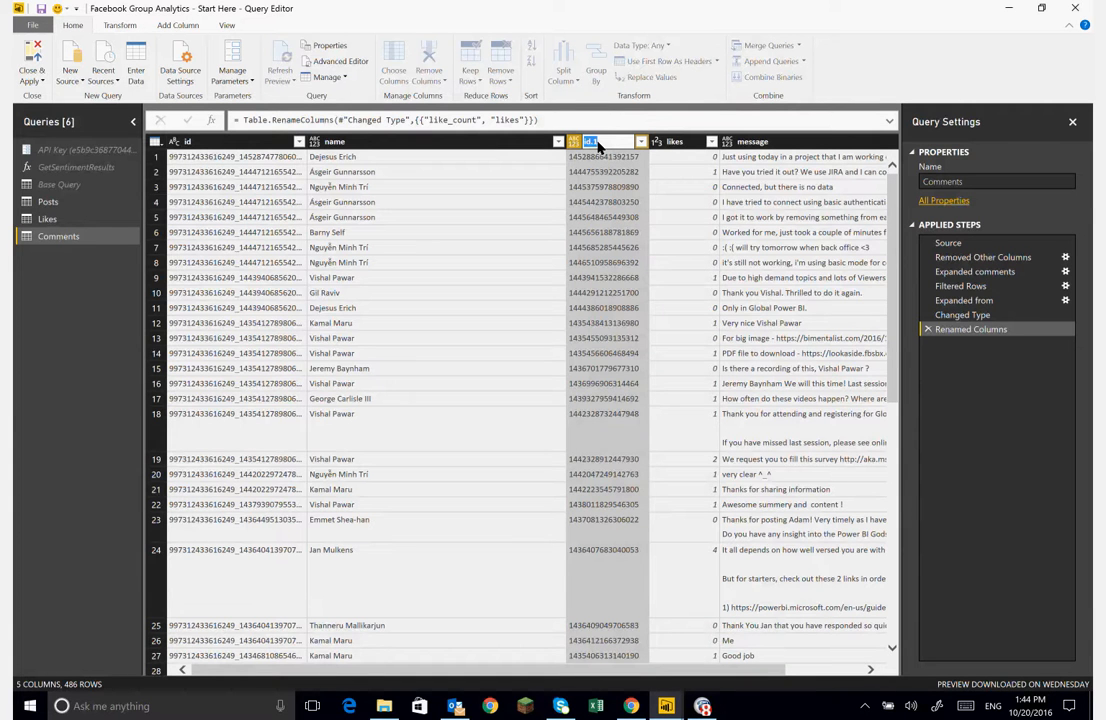
text(comment id)
key(Return)
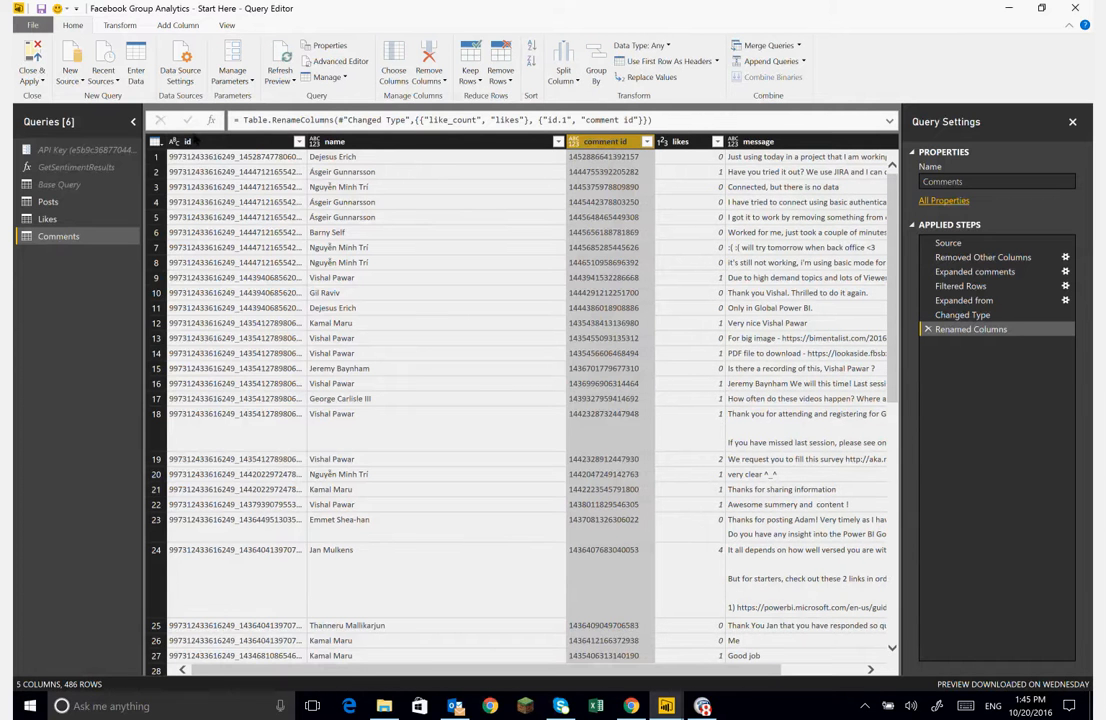
click(190, 144)
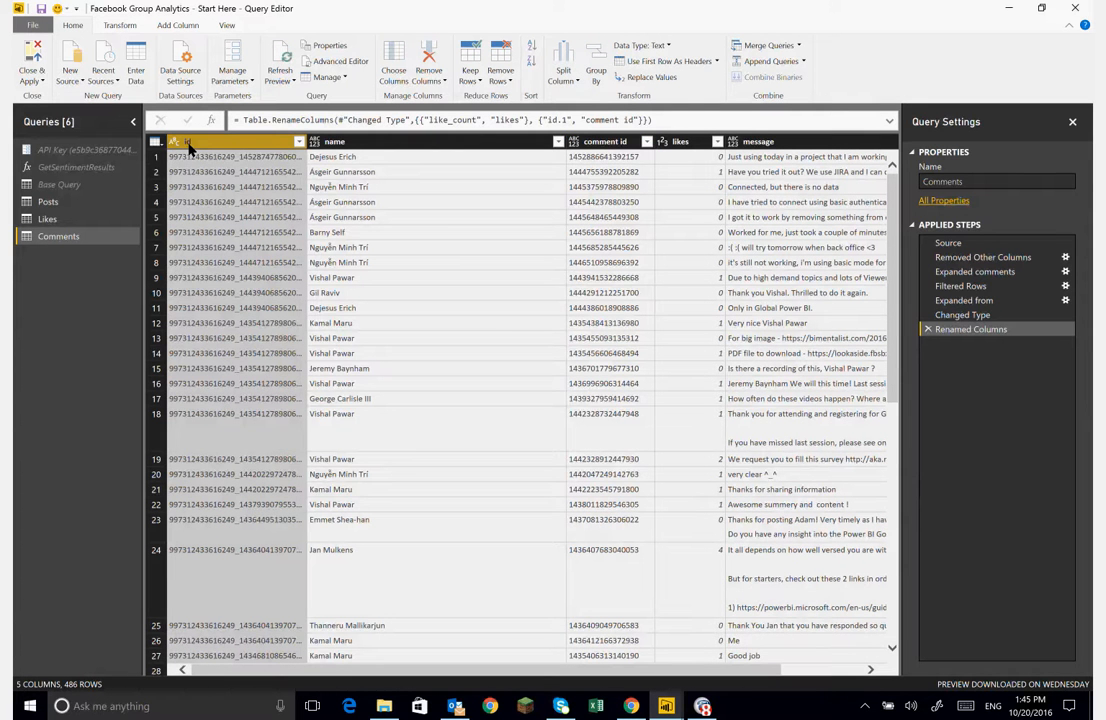
double_click(190, 144)
text(postid)
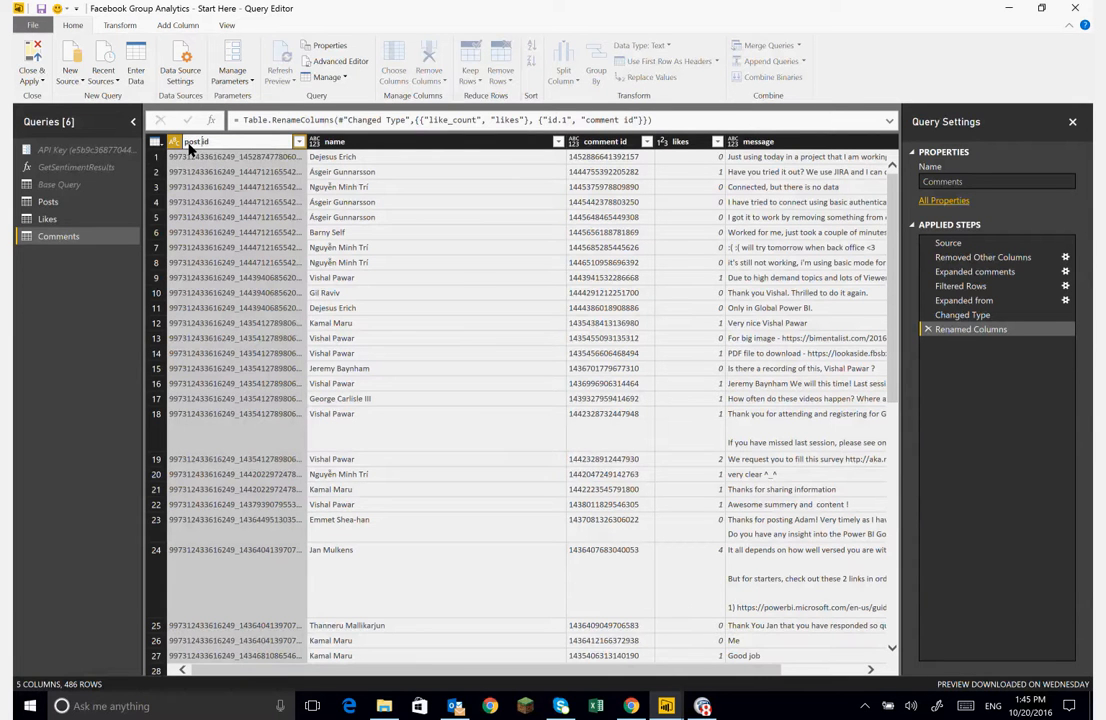
key(Return)
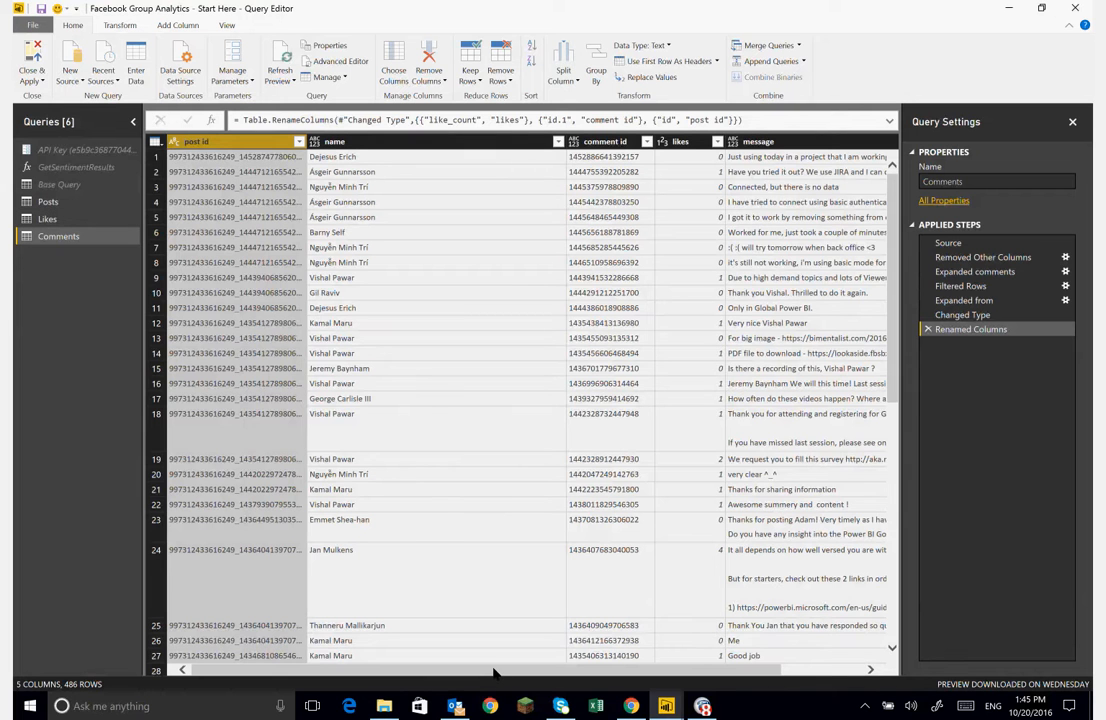
- Browse the columns of the Comments, Likes and Posts queries
drag(493, 672, 530, 672)
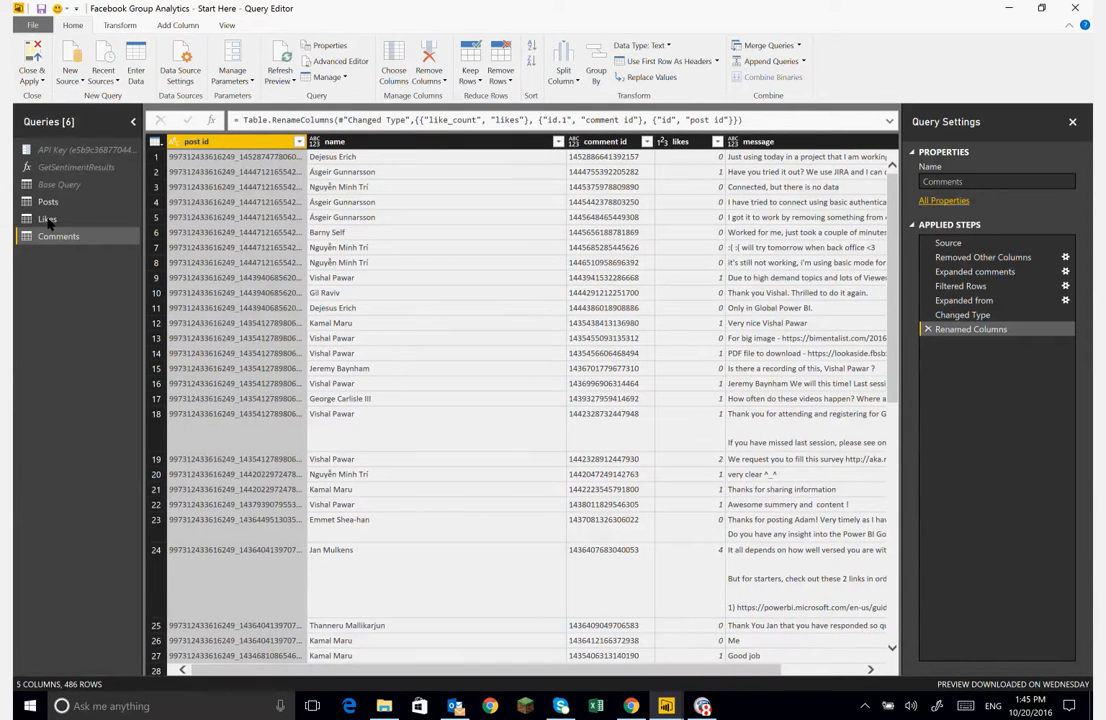
click(47, 219)
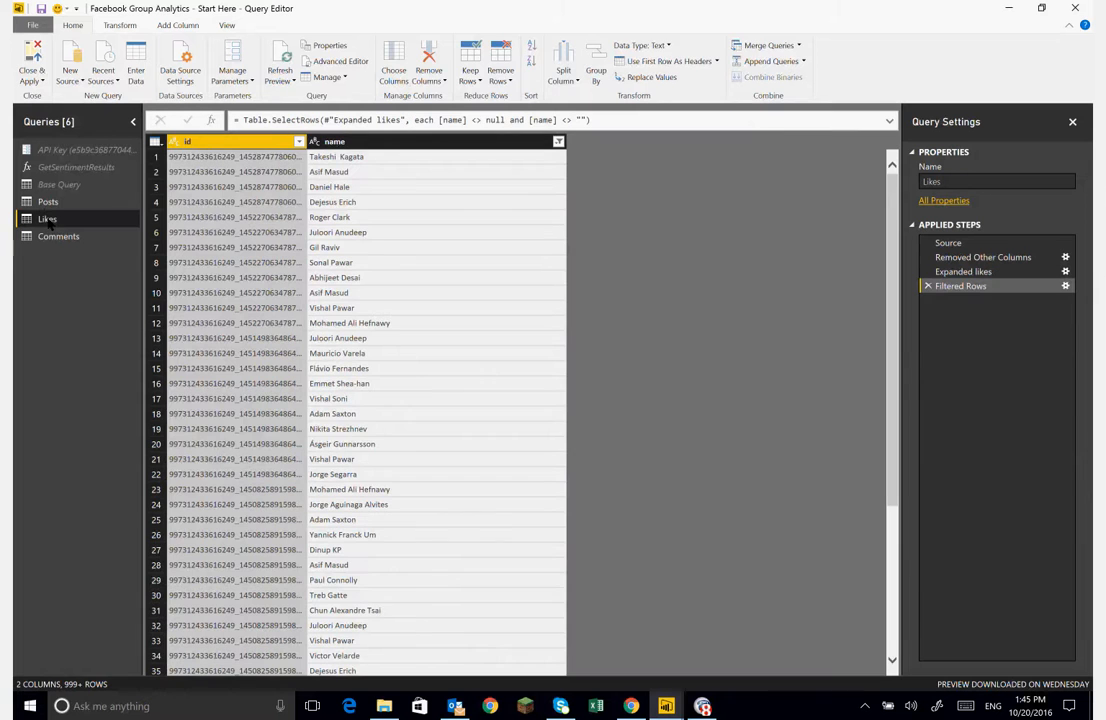
click(46, 202)
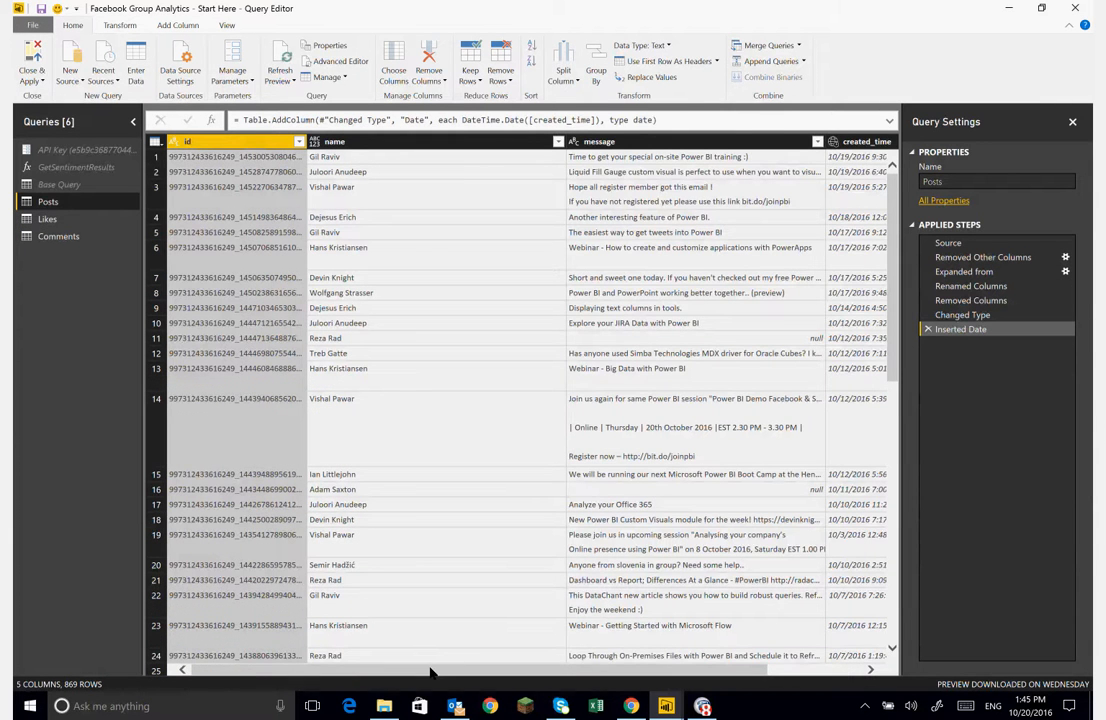
drag(430, 672, 642, 658)
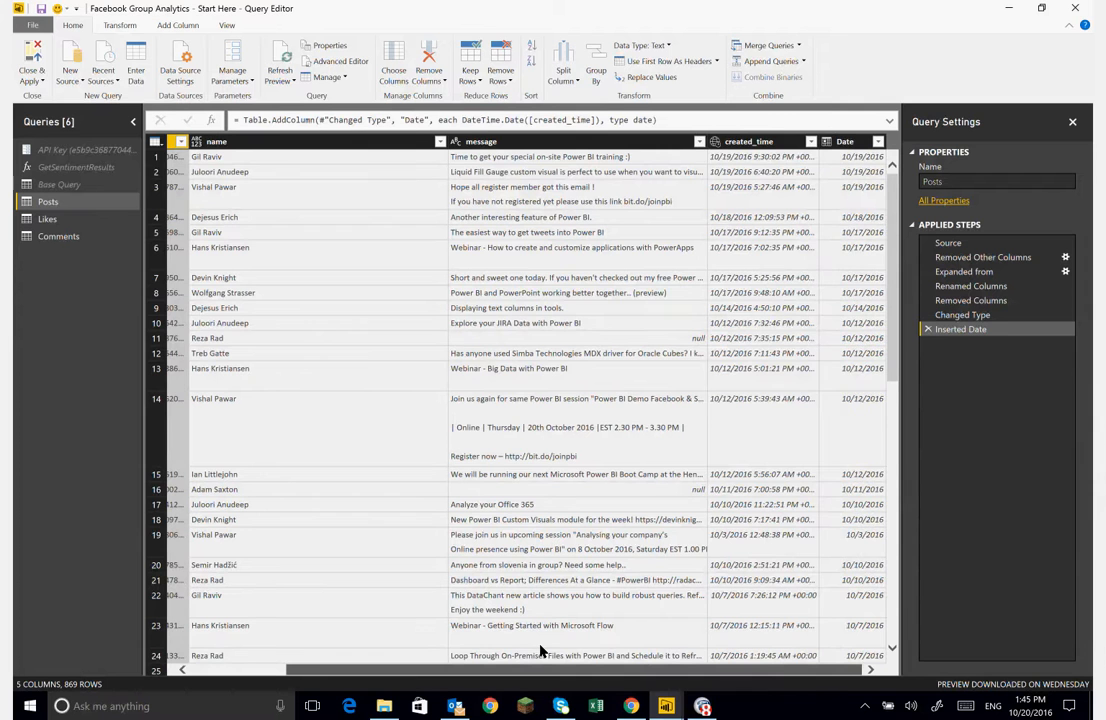
drag(543, 652, 420, 637)
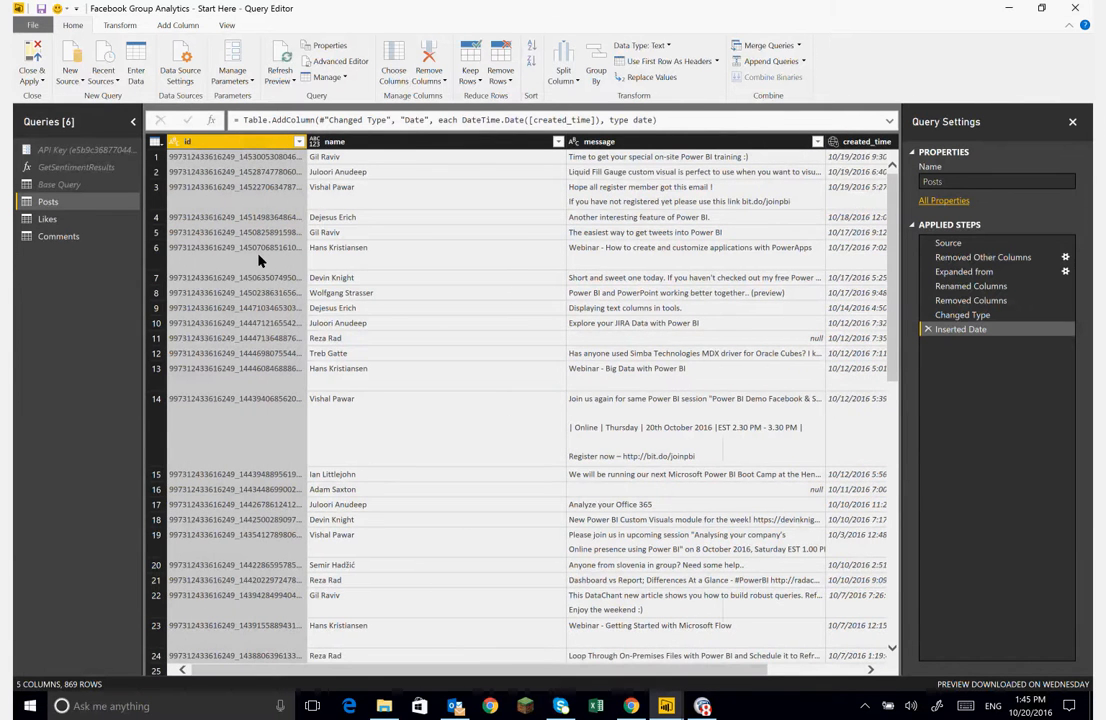
- Apply the query changes and open the relationships view, repositioning the Likes table near Posts
click(31, 49)
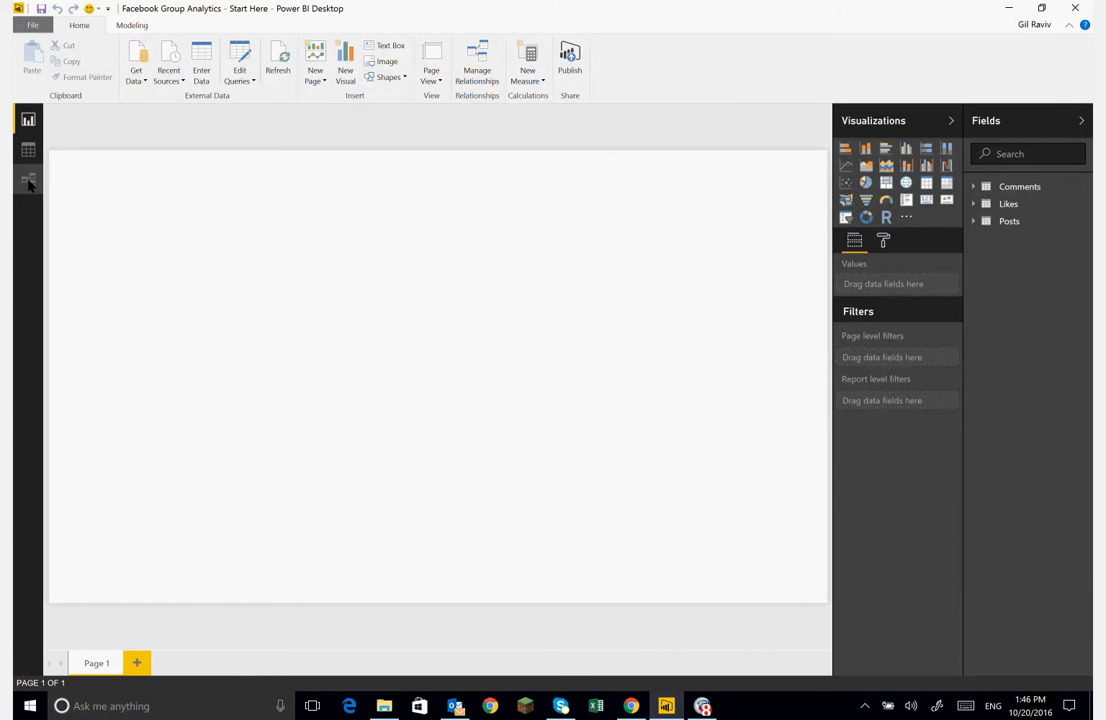
click(28, 180)
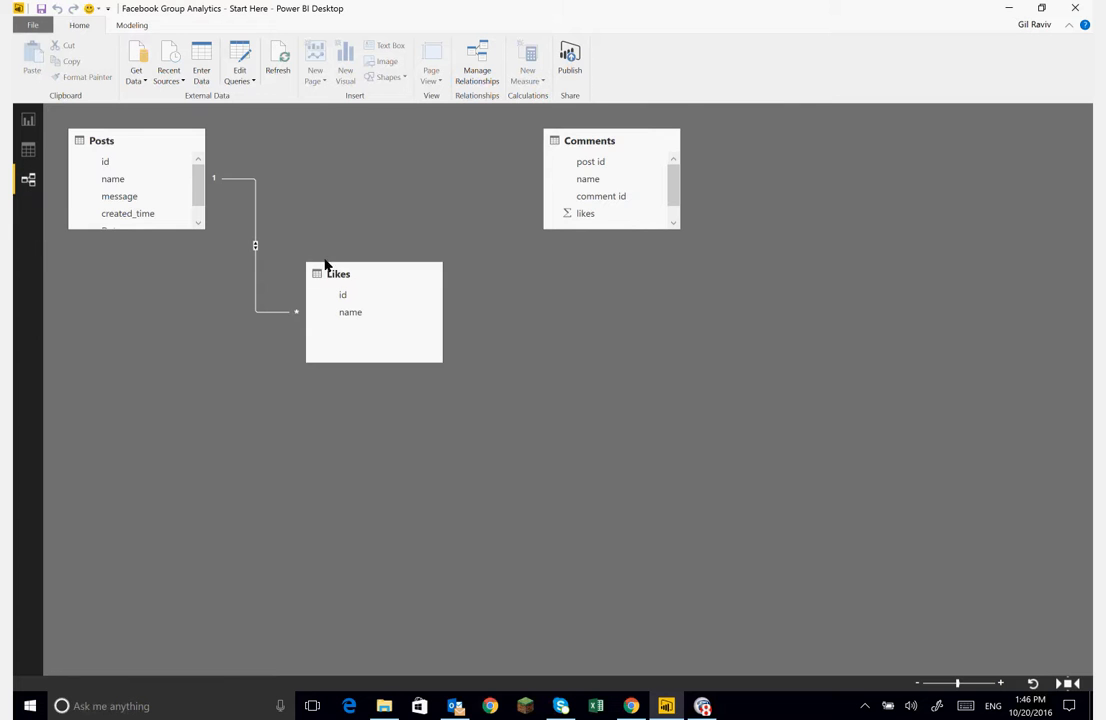
mouse_move(385, 276)
mouse_down()
mouse_move(397, 272)
mouse_move(405, 370)
mouse_move(406, 207)
mouse_move(394, 256)
mouse_up()
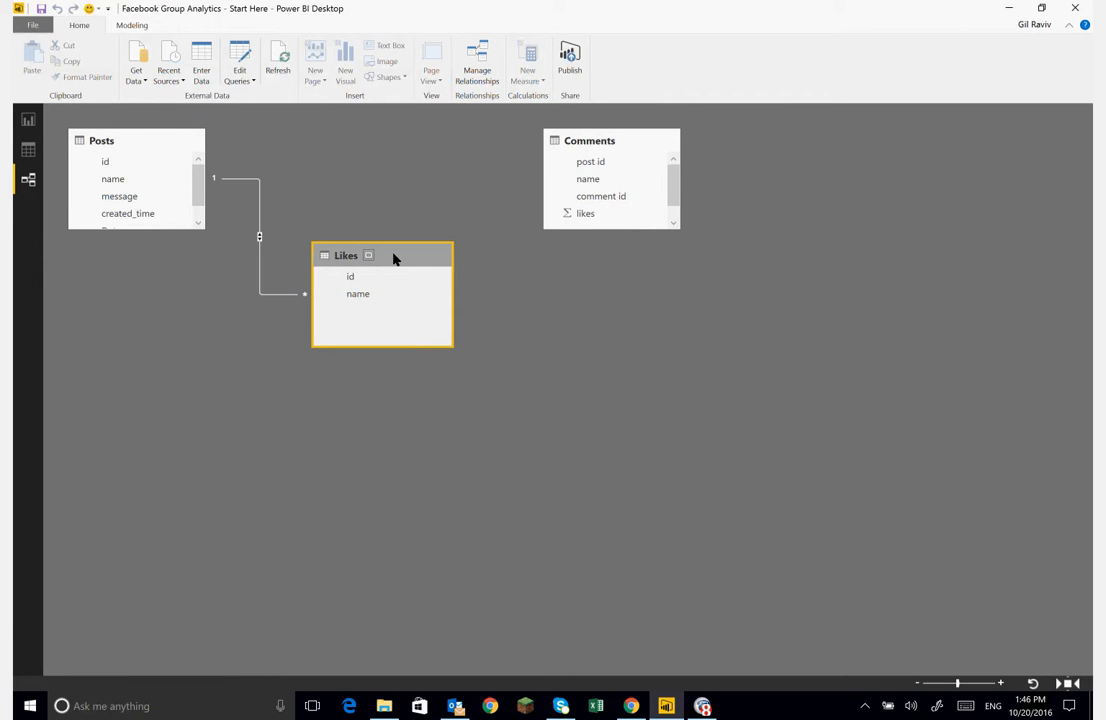
click(261, 192)
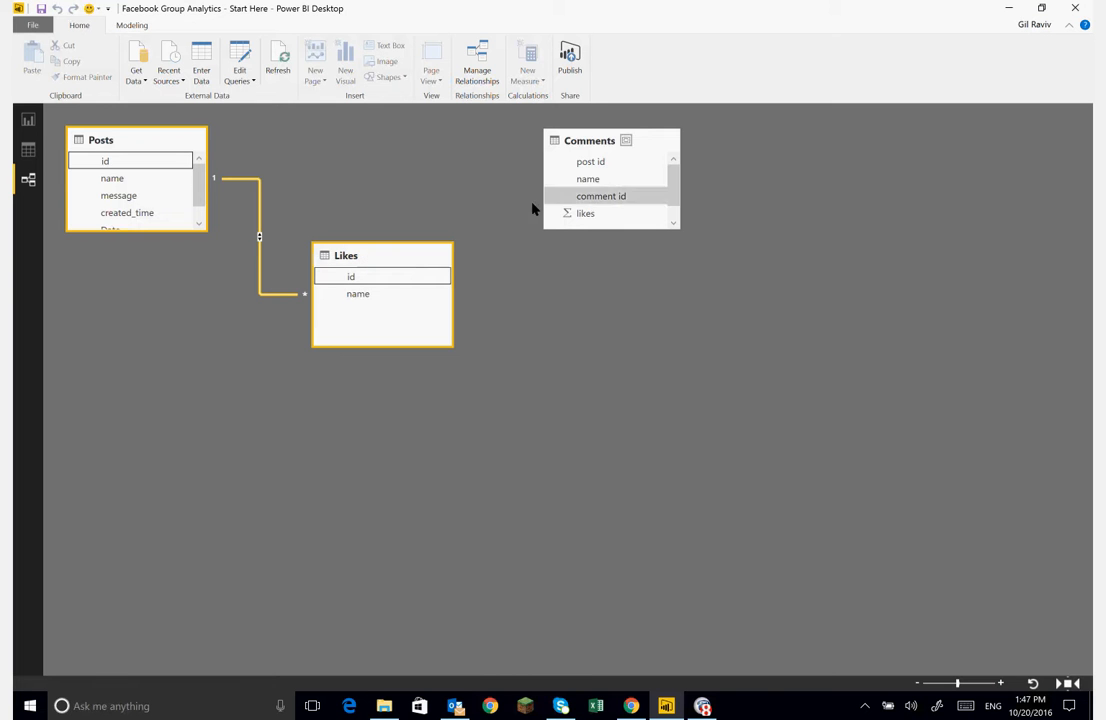
click(642, 147)
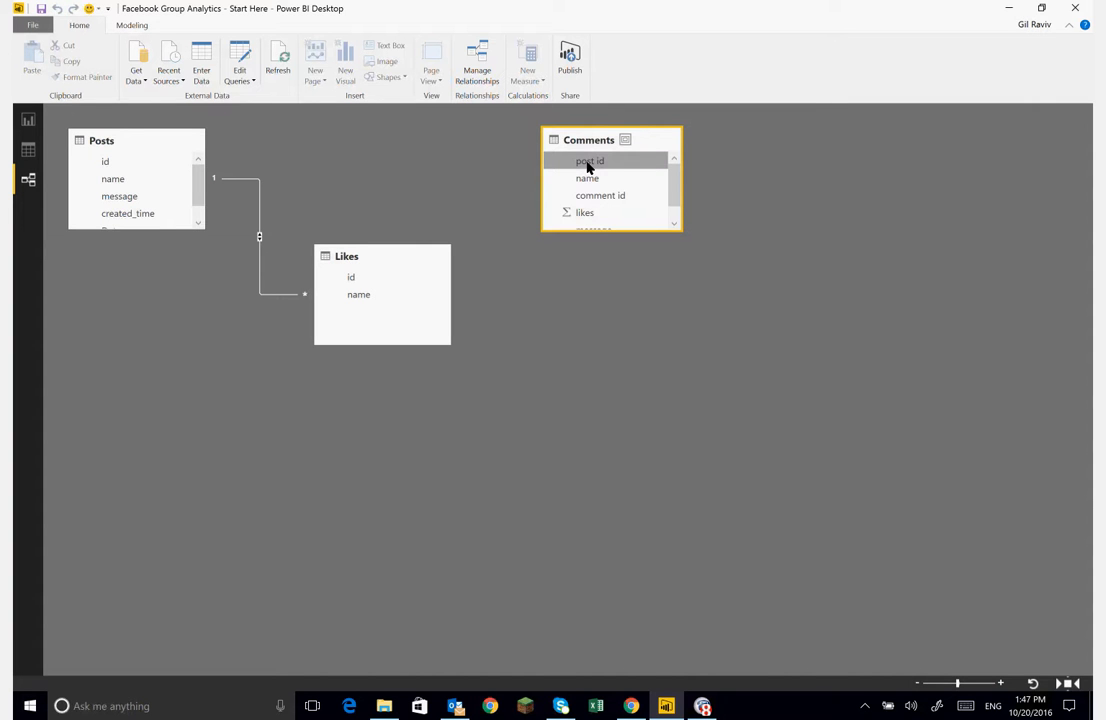
- Create a relationship from the Comments table's post id column to the Posts table's id column
drag(588, 167, 106, 167)
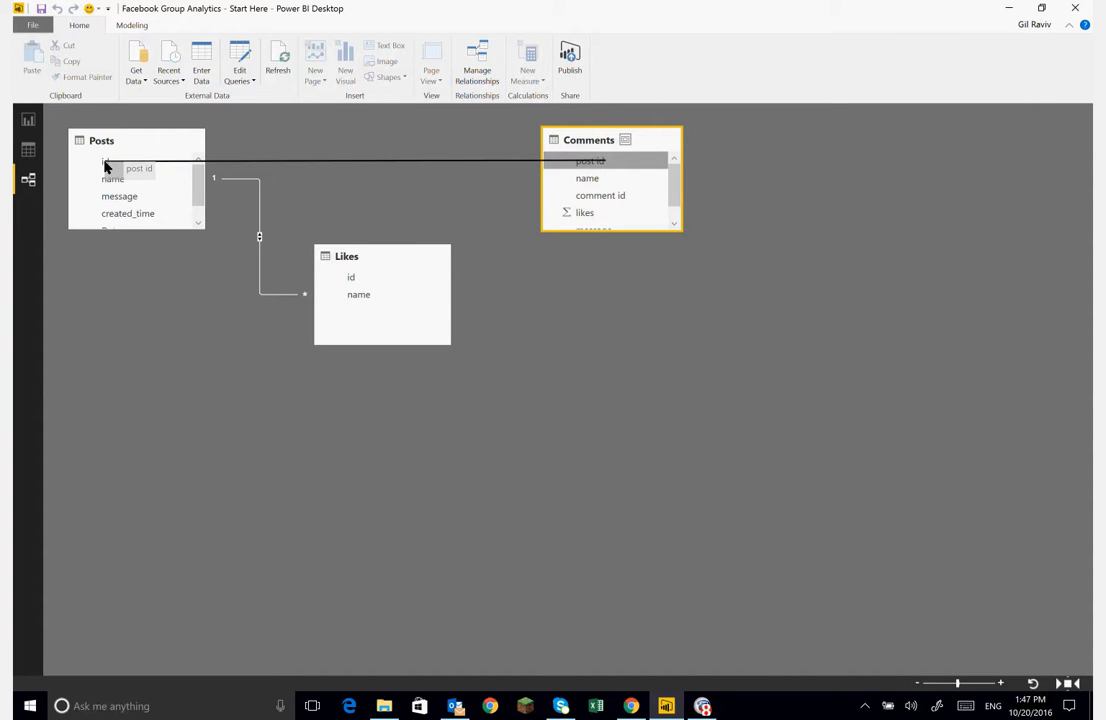
mouse_move(106, 167)
mouse_down()
mouse_move(407, 188)
mouse_move(583, 183)
mouse_move(573, 165)
mouse_move(108, 167)
mouse_up()
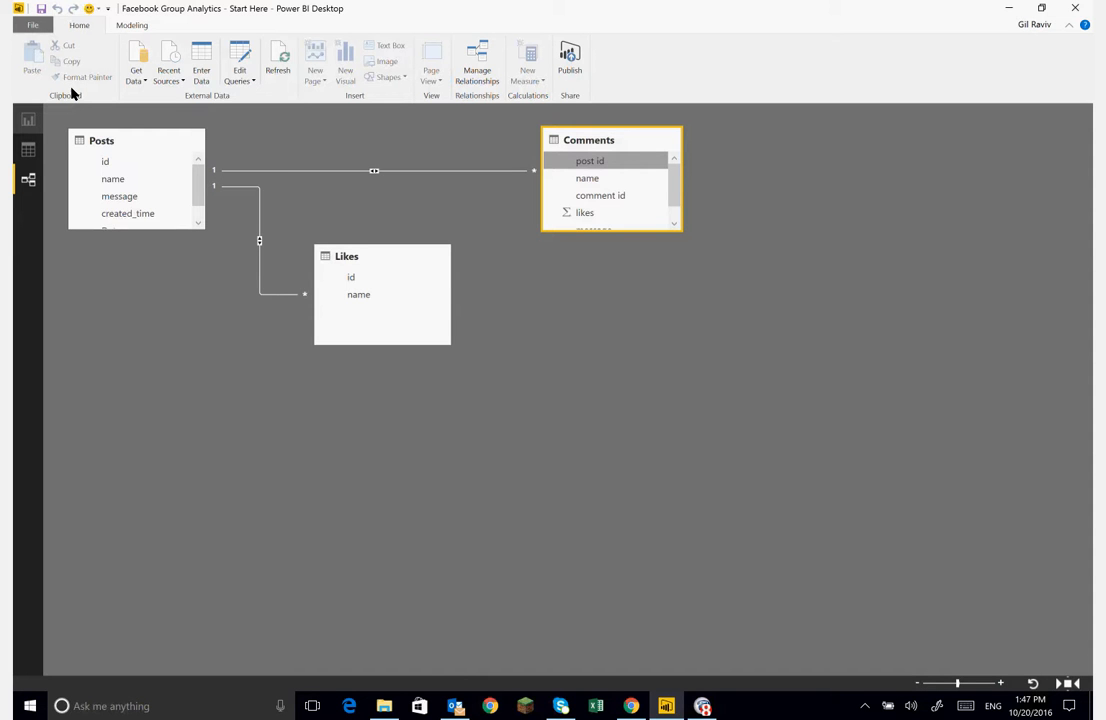
- Create a new calculated table Calendar = CALENDARAUTO() and view its Date column in the data view
click(30, 120)
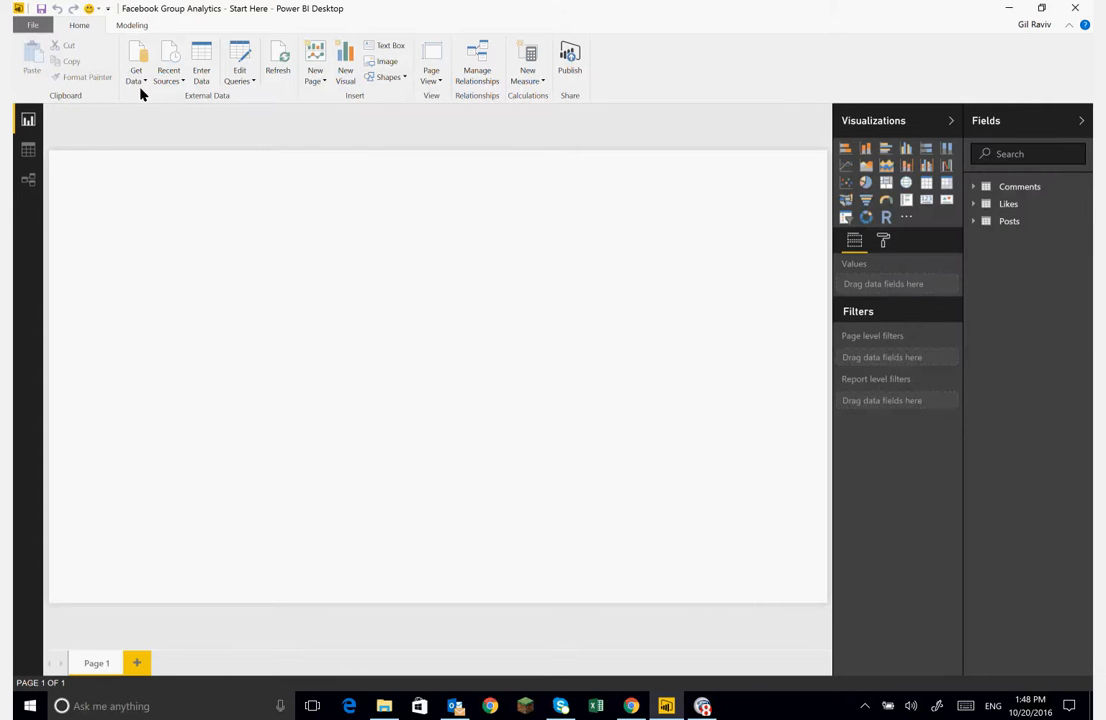
click(131, 27)
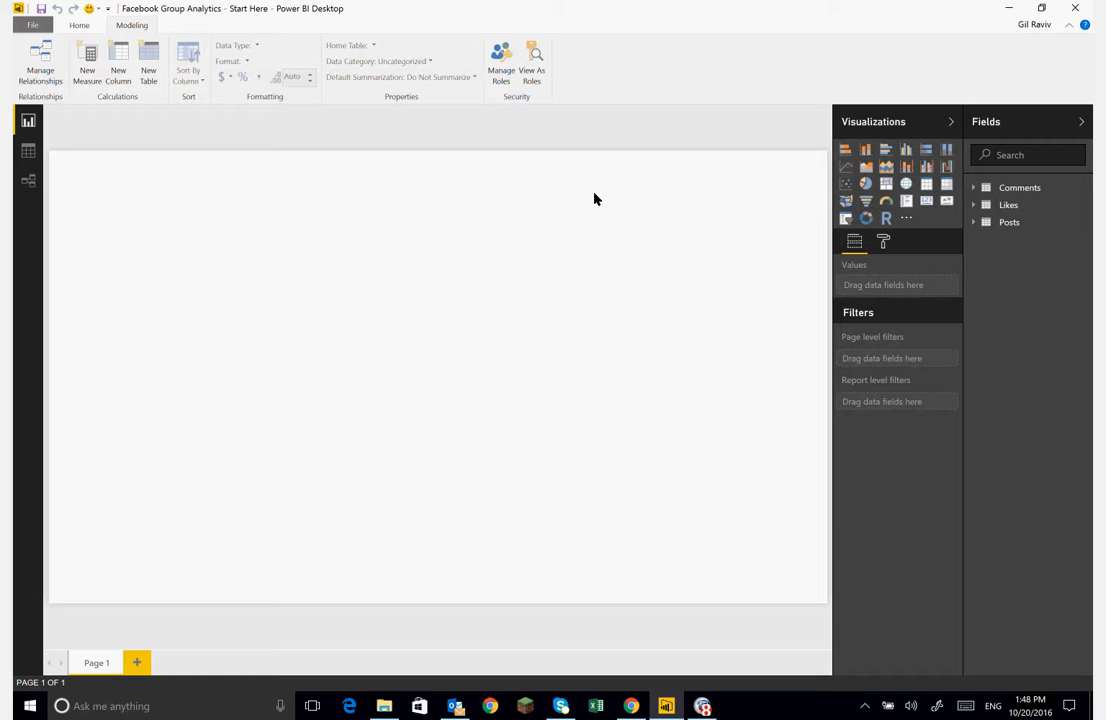
click(149, 78)
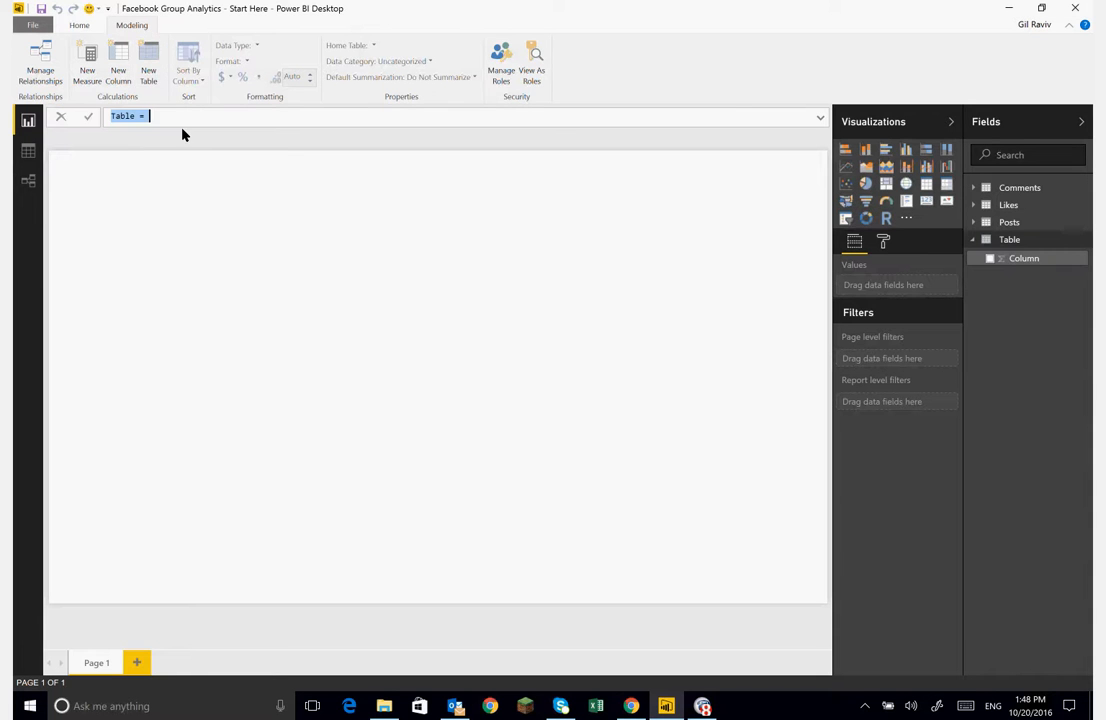
text(caled)
text(r)
key(BackSpace)
key(BackSpace)
key(BackSpace)
key(BackSpace)
text(ndar = )
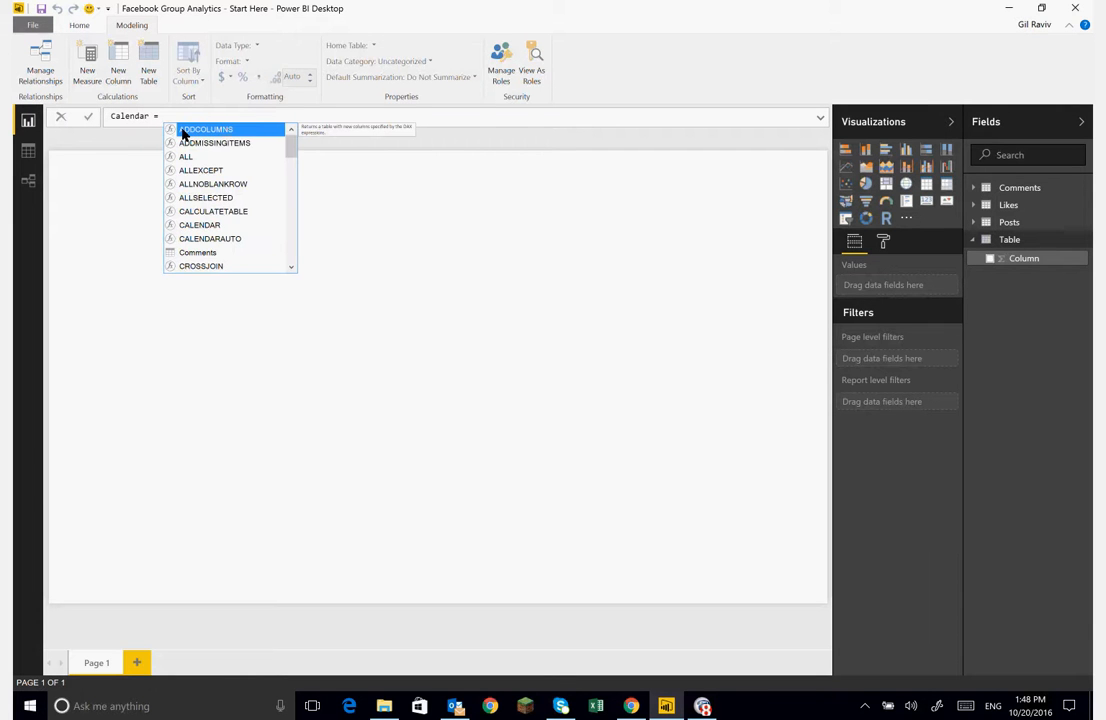
text(cal)
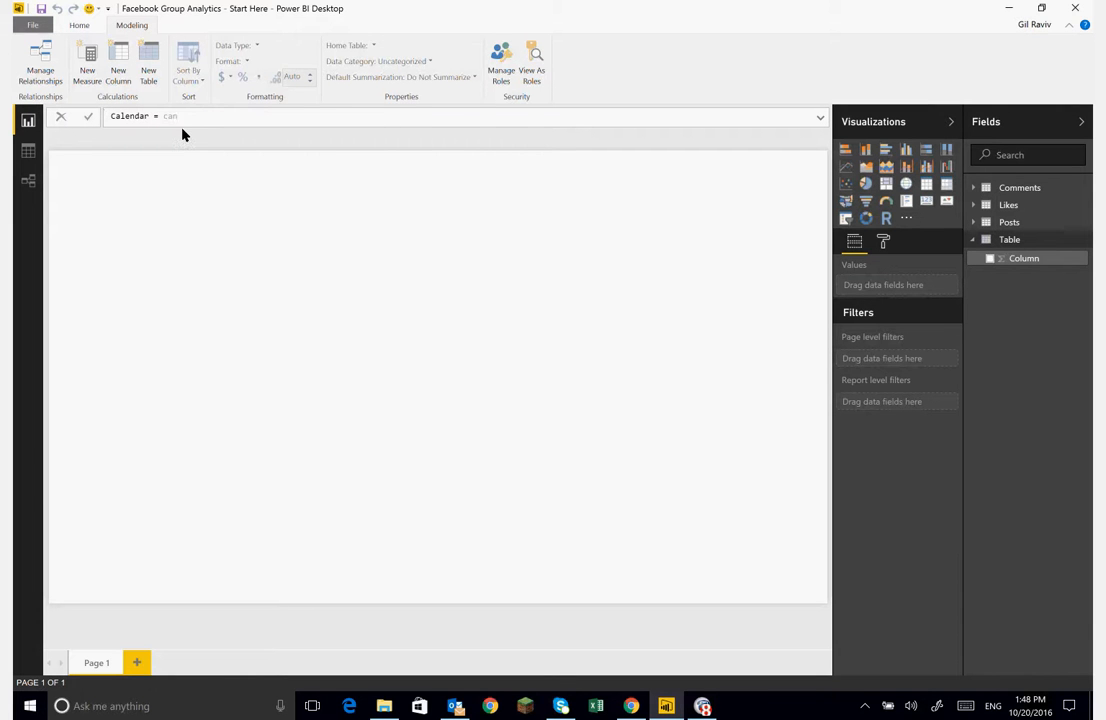
key(BackSpace)
key(BackSpace)
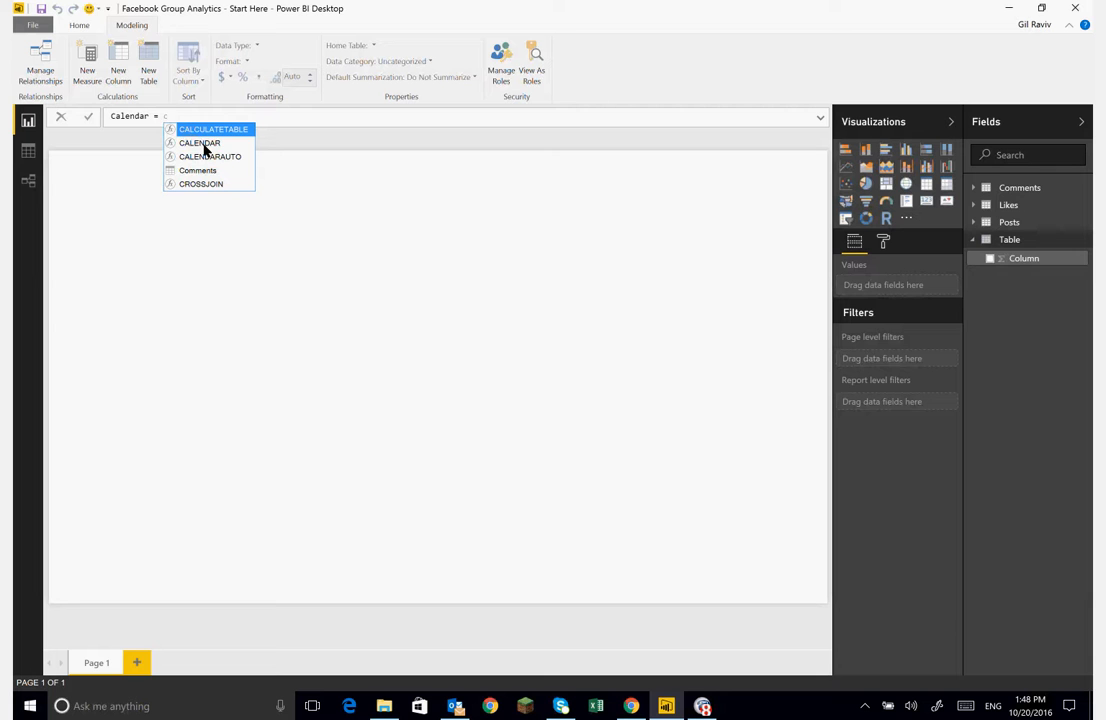
text(al)
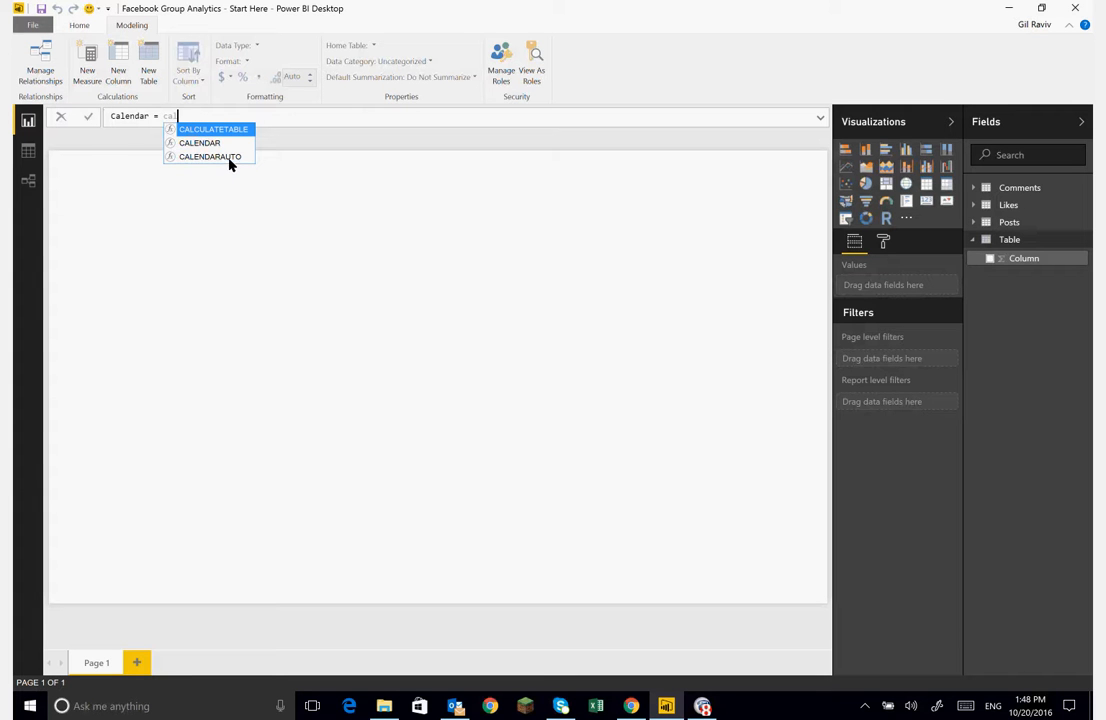
double_click(204, 158)
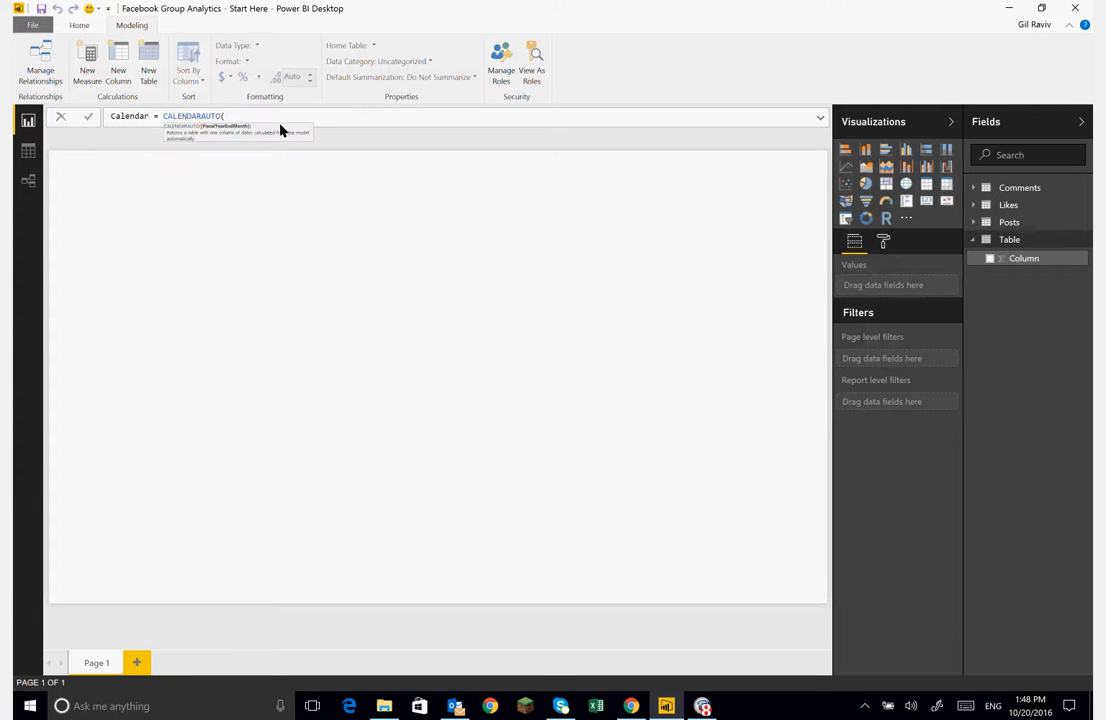
text())
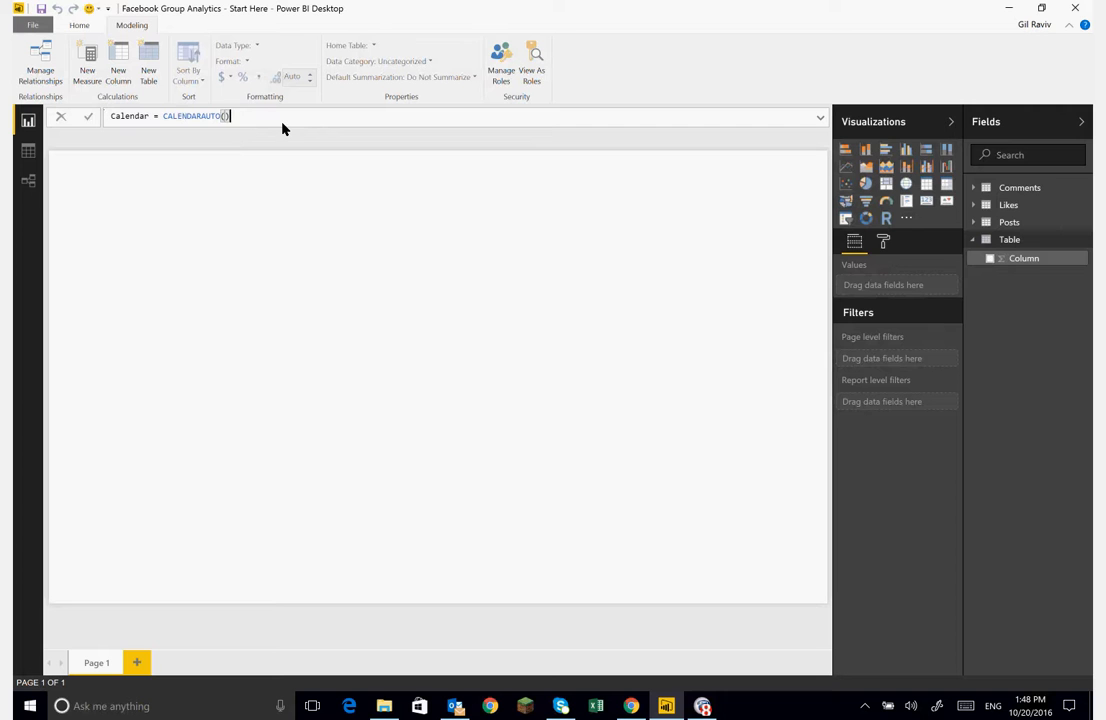
key(Return)
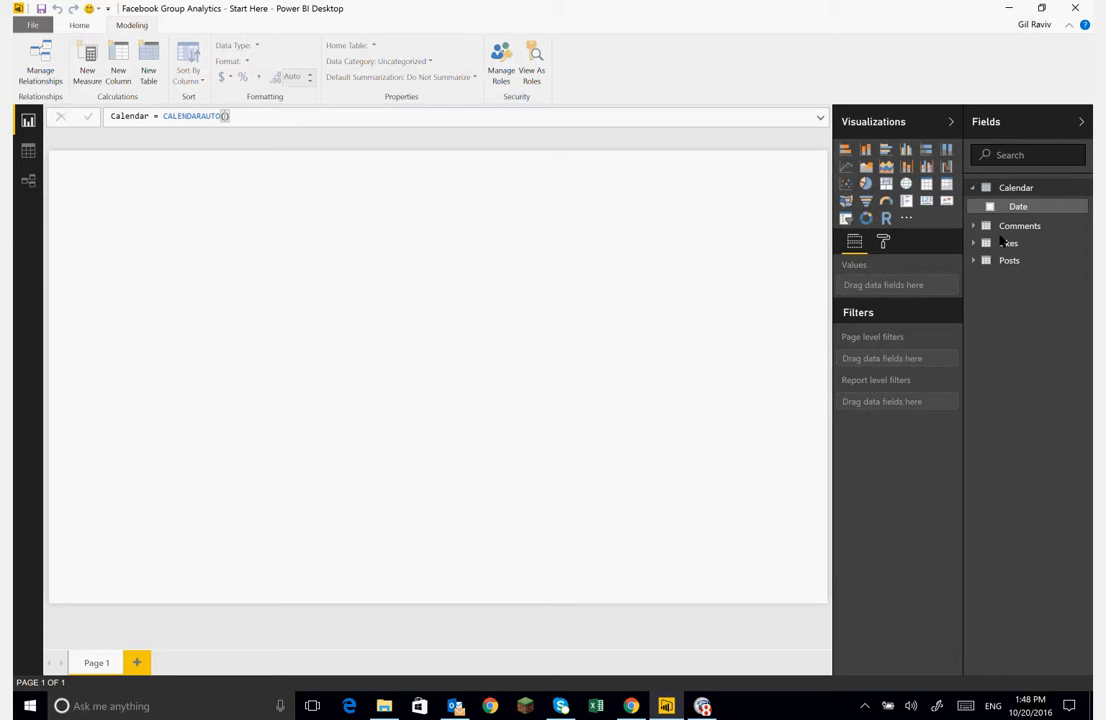
click(28, 151)
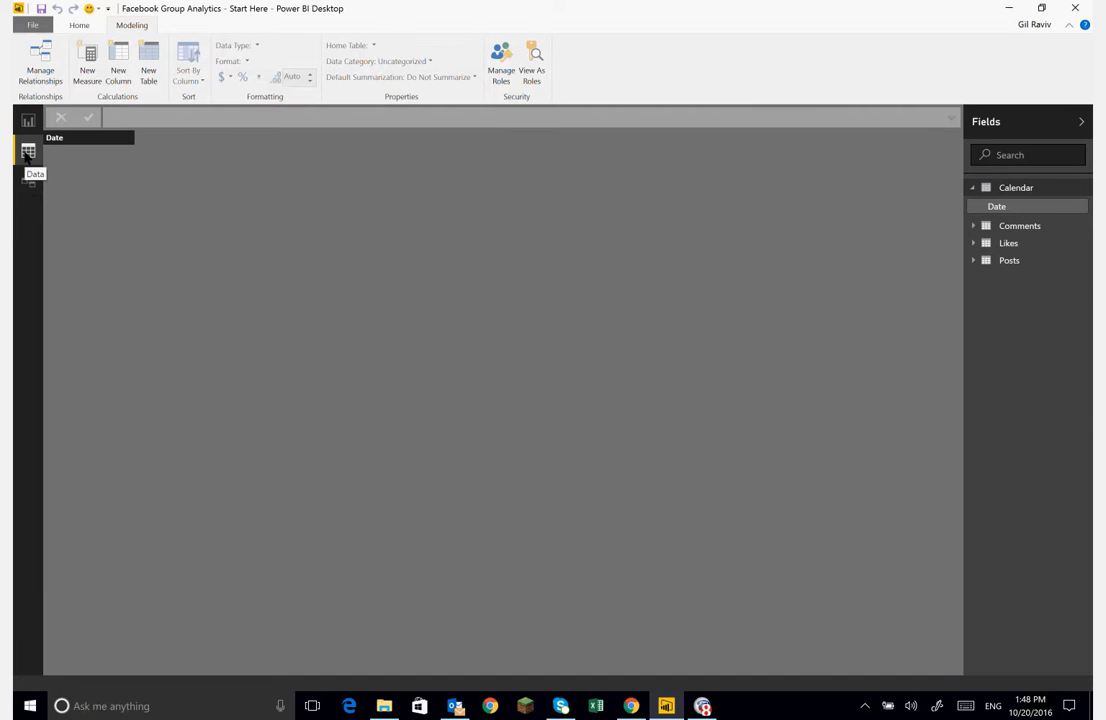
click(1002, 207)
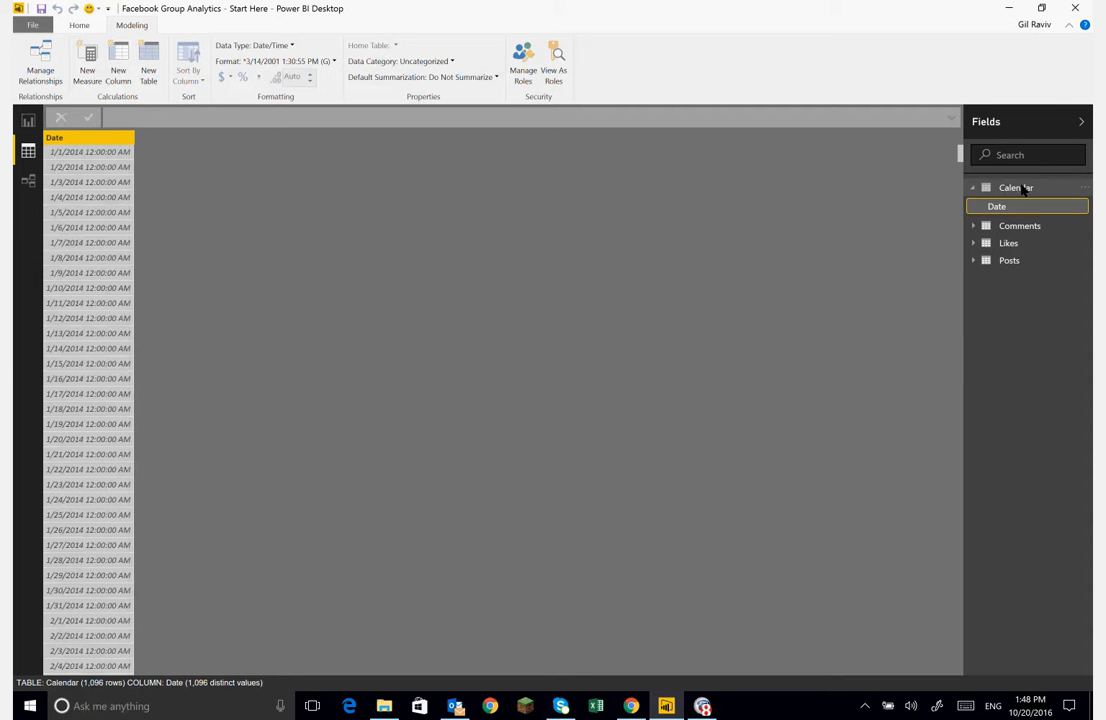
- Rearrange the Calendar, Posts, Likes and Comments tables in the relationships view
click(29, 182)
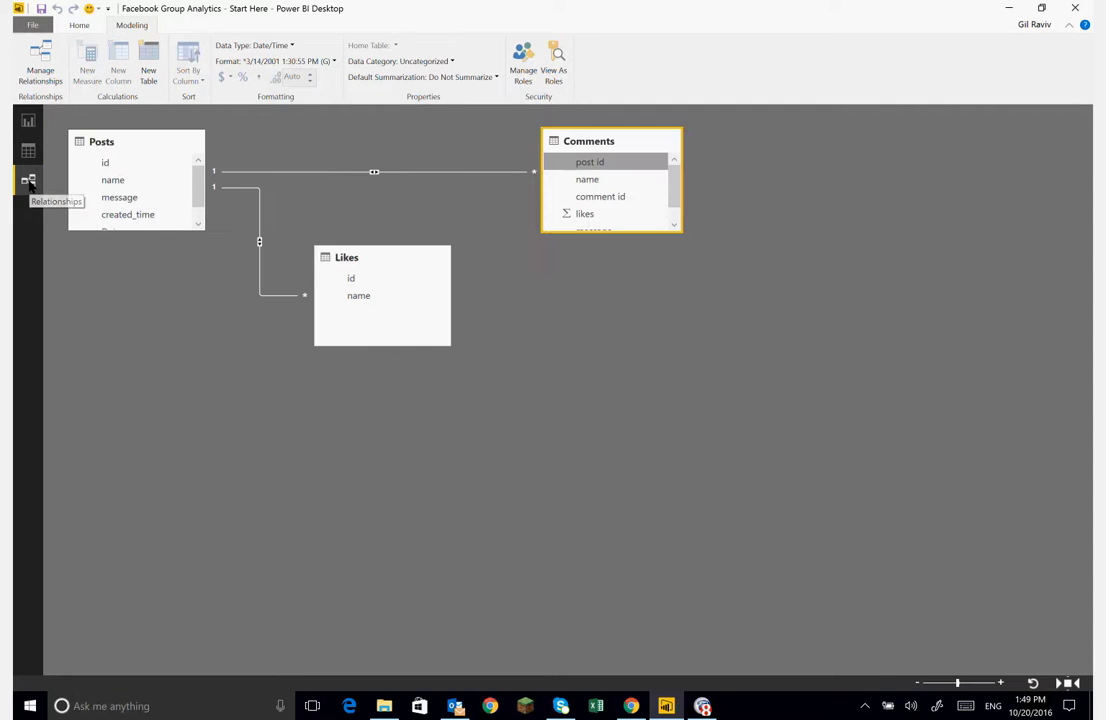
drag(816, 198, 405, 138)
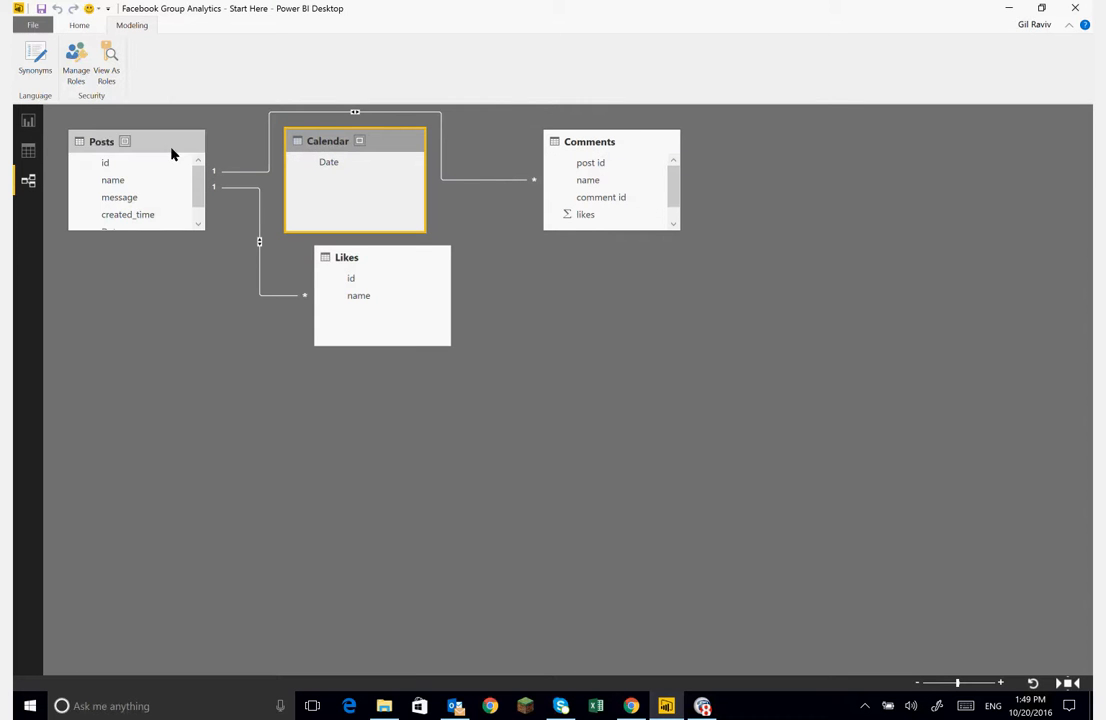
drag(173, 153, 240, 421)
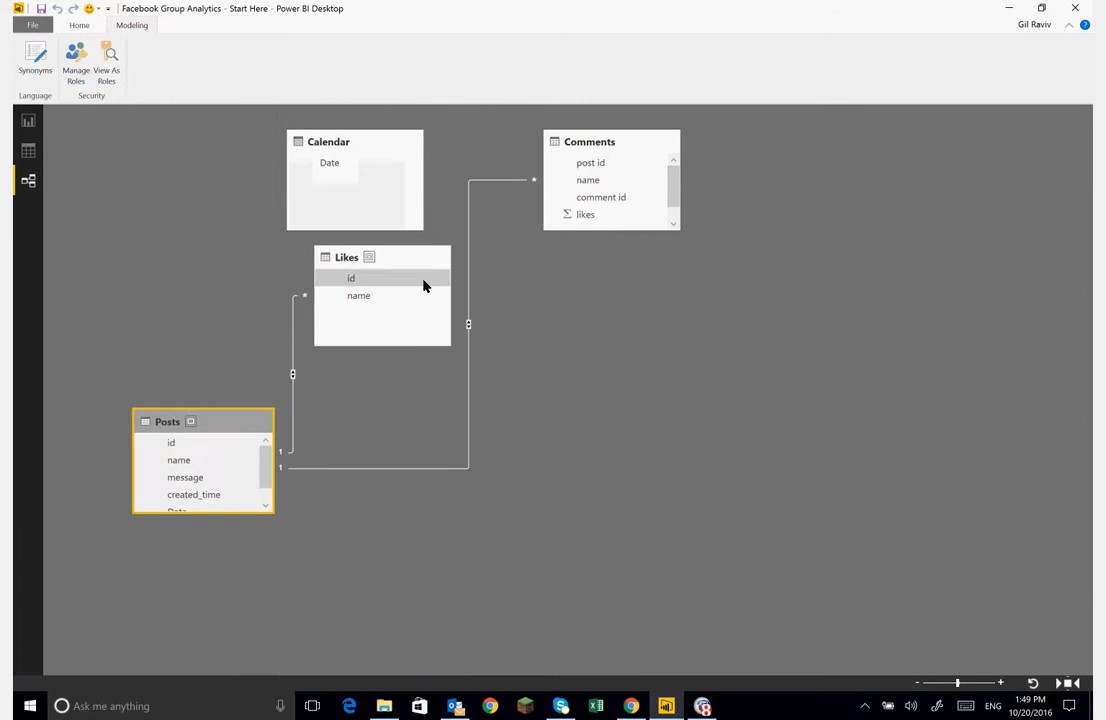
drag(423, 262, 158, 274)
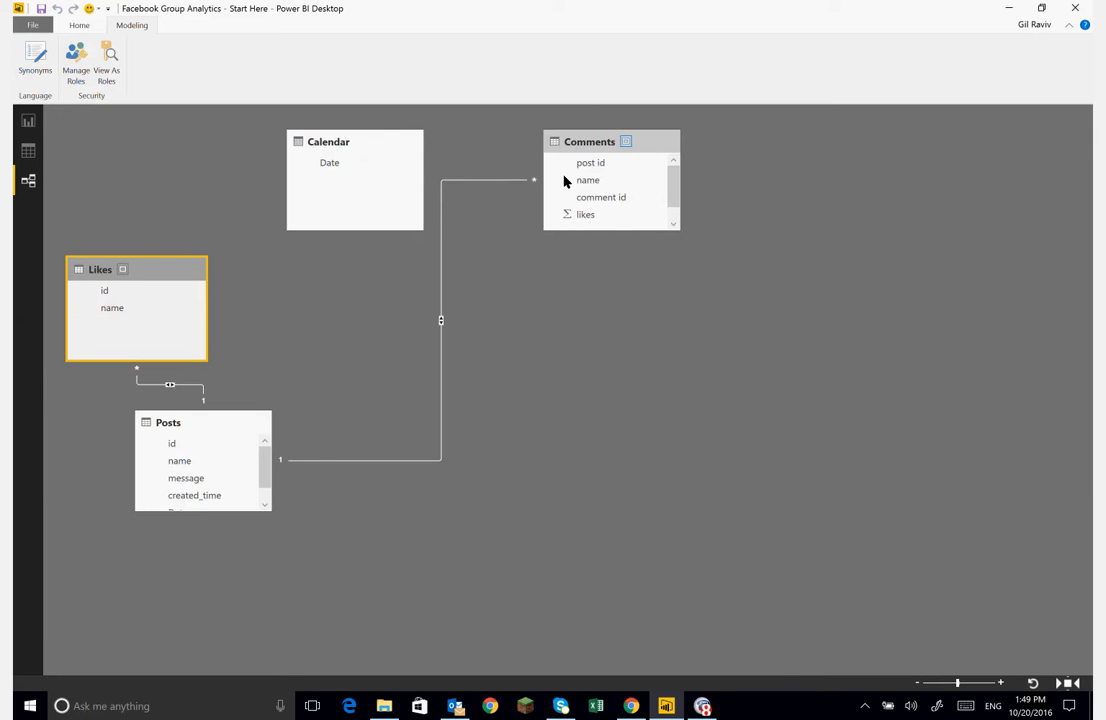
drag(656, 150, 514, 275)
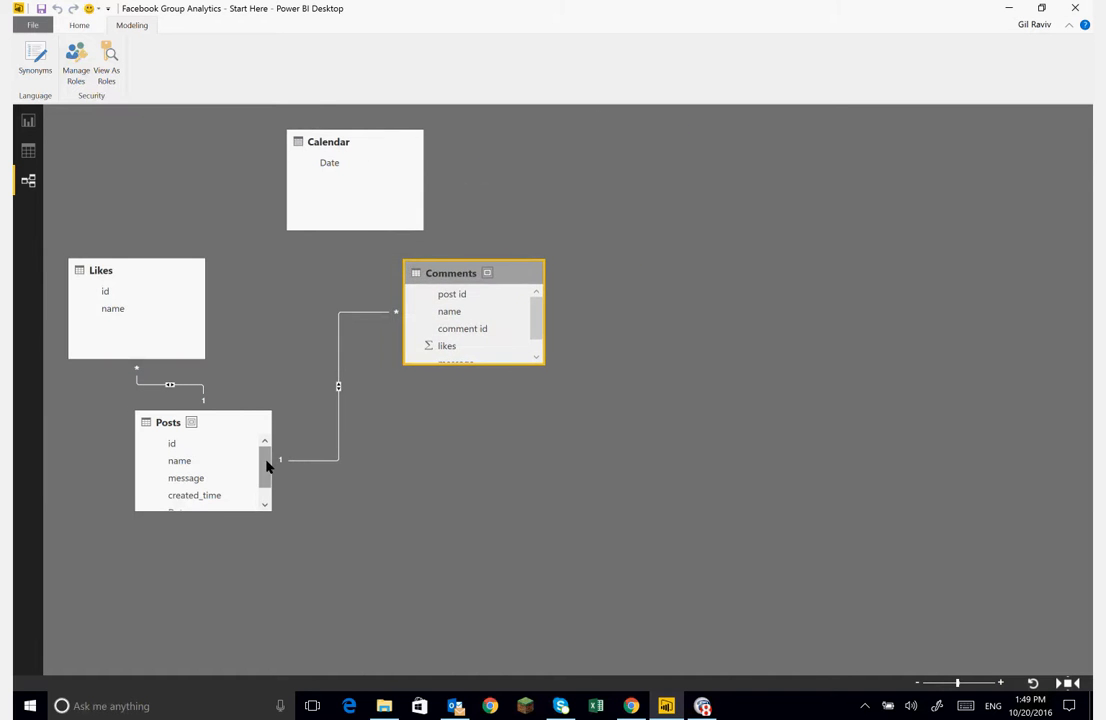
drag(267, 476, 265, 491)
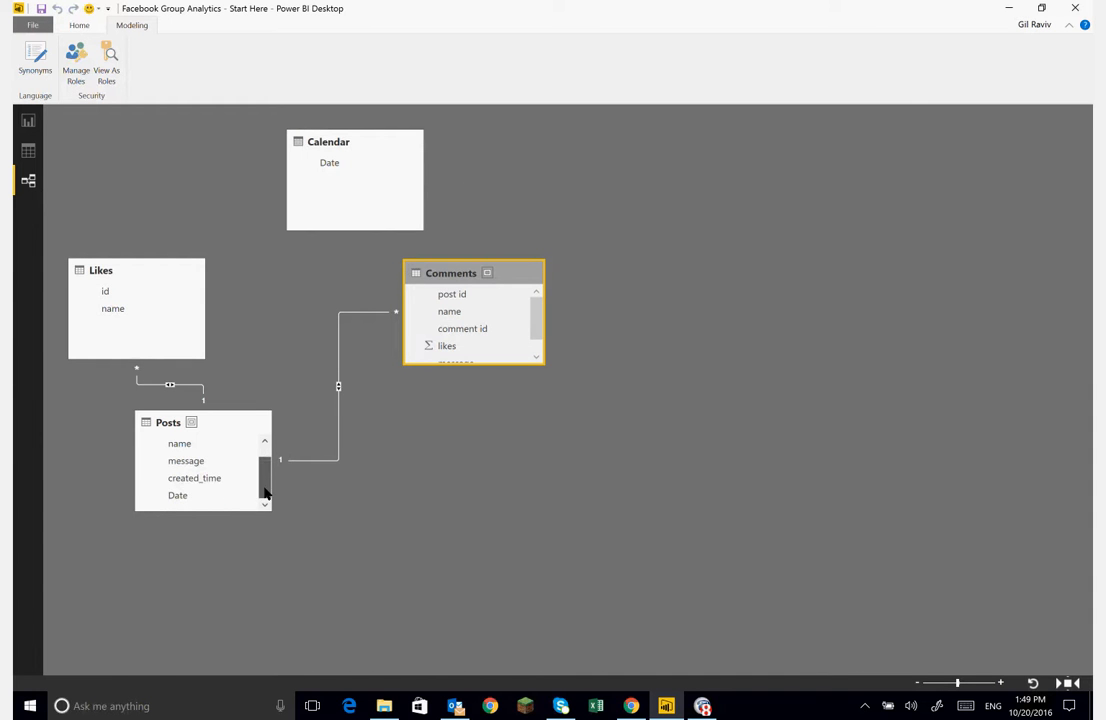
- Relate the Calendar table's Date column to the Posts table's Date column, then move Calendar aside
click(178, 496)
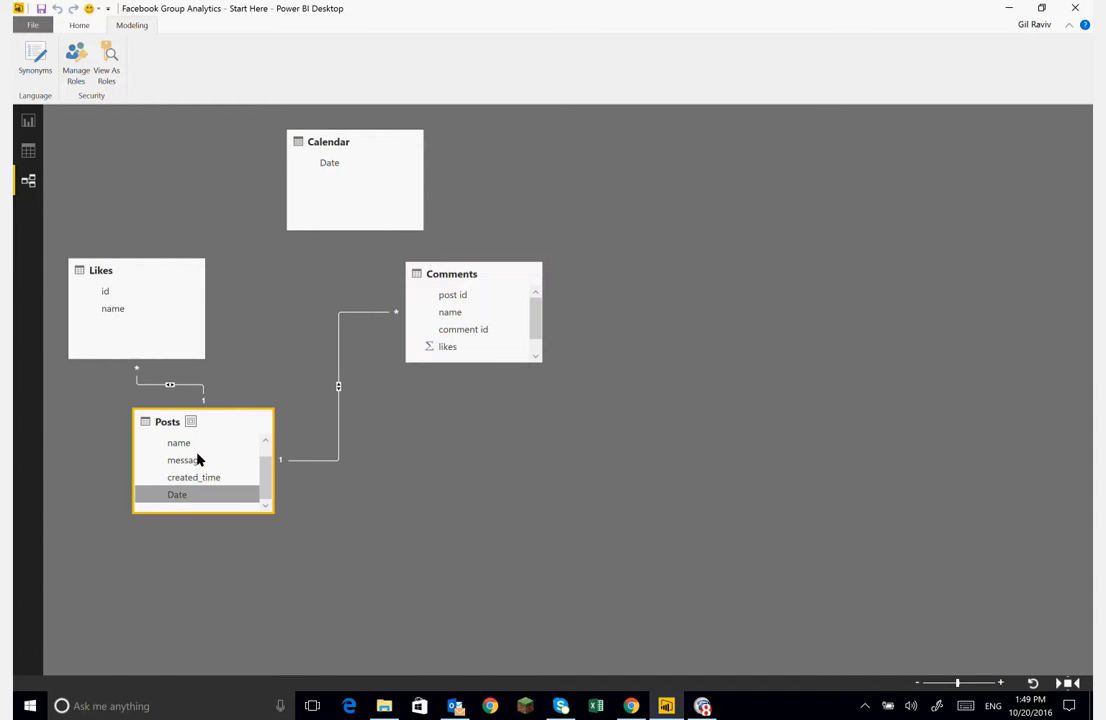
click(327, 164)
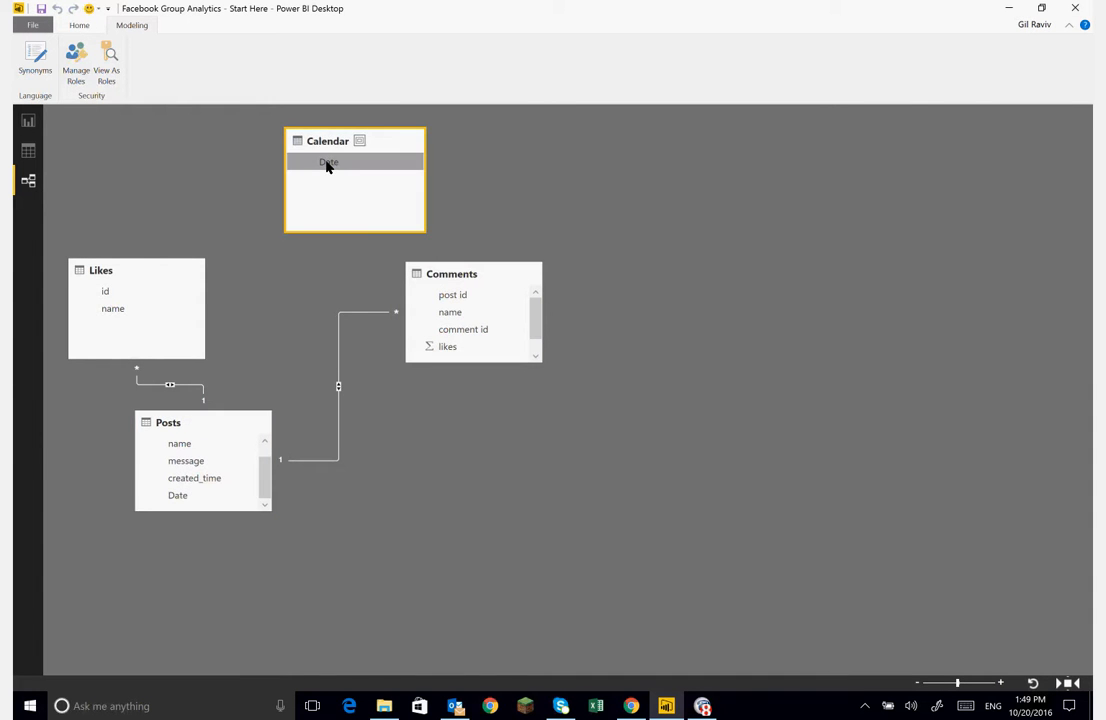
drag(327, 166, 180, 504)
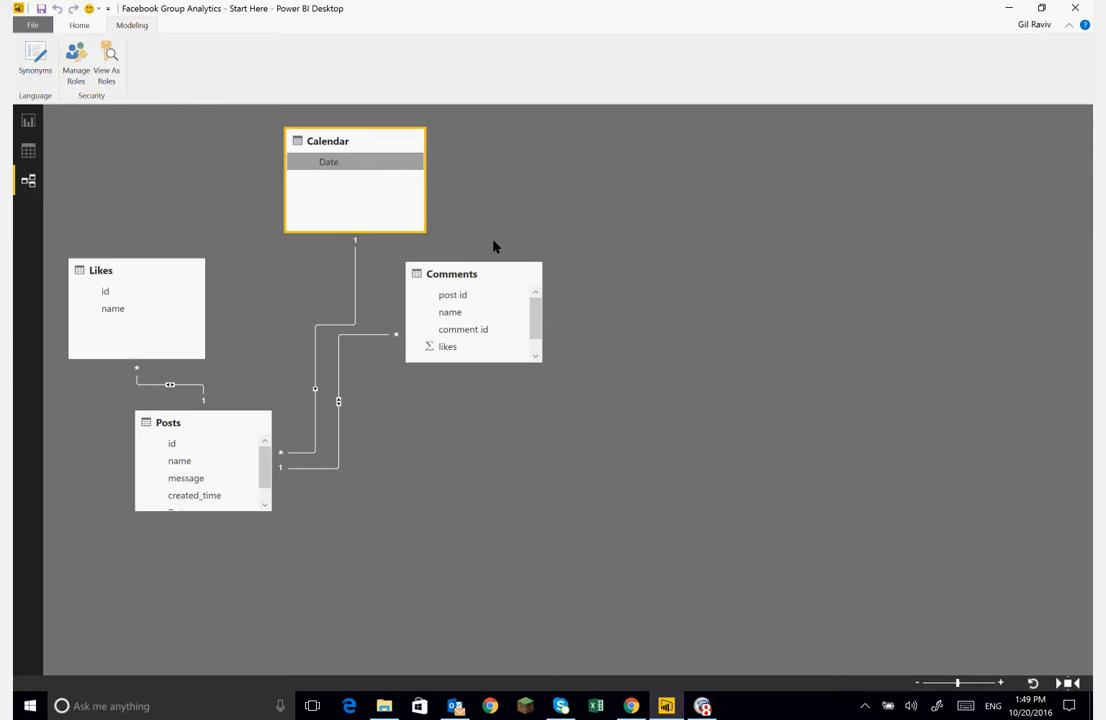
drag(390, 143, 311, 143)
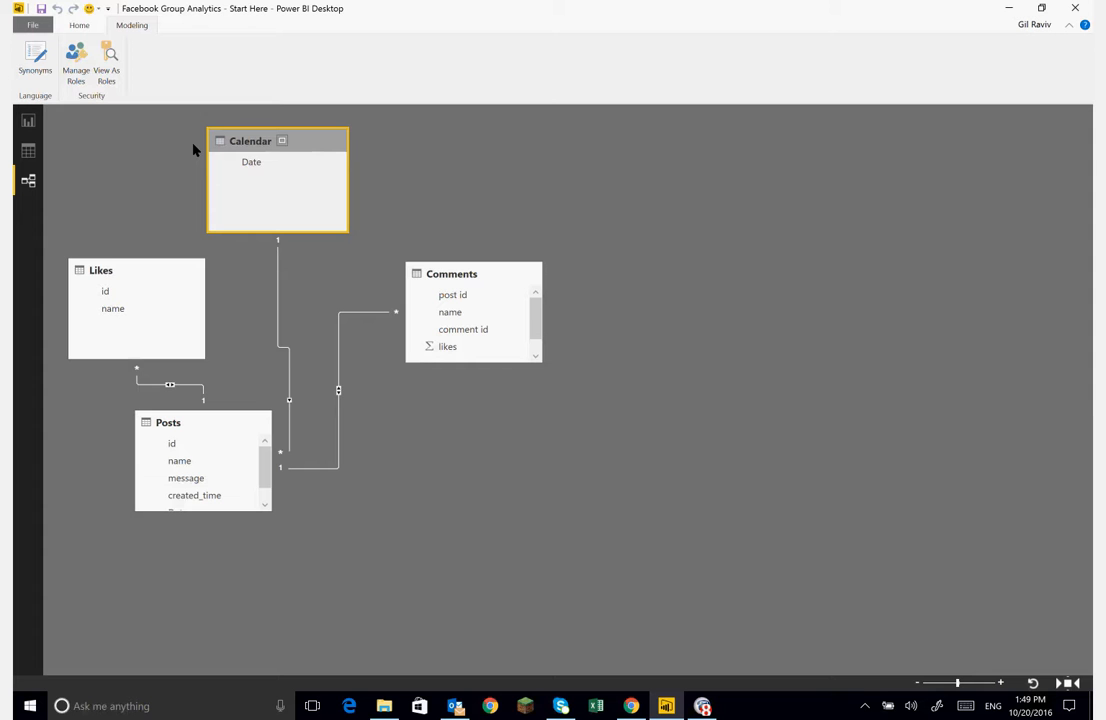
- Add a line chart to the report with Calendar's Date on its axis
click(28, 120)
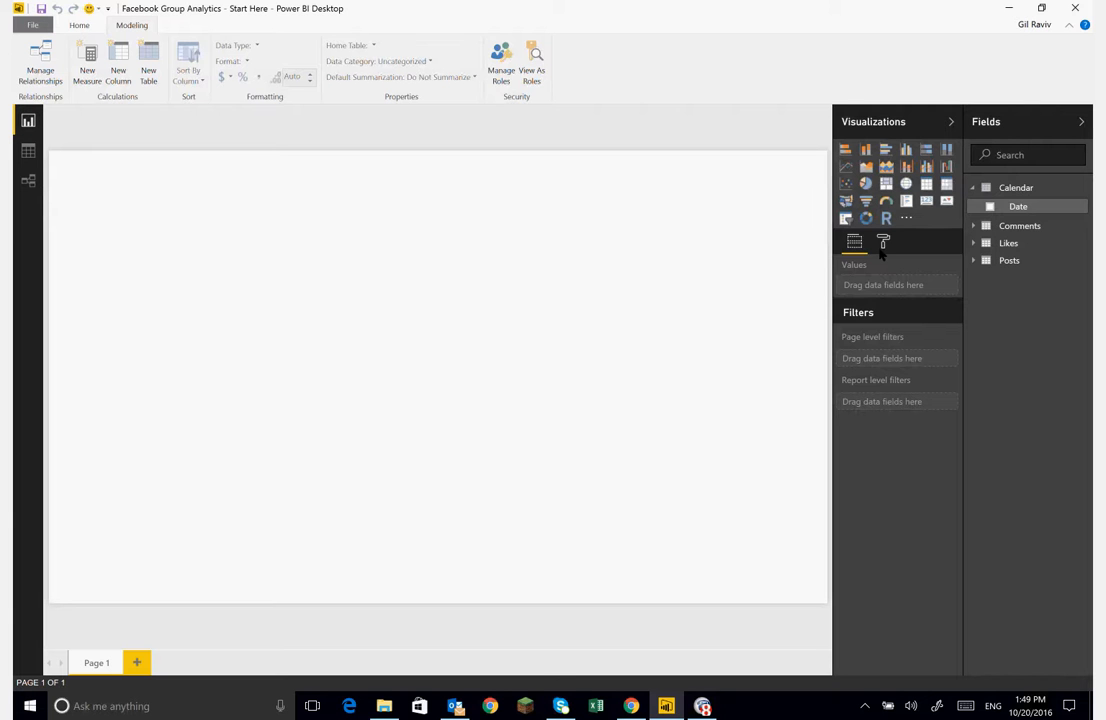
click(846, 167)
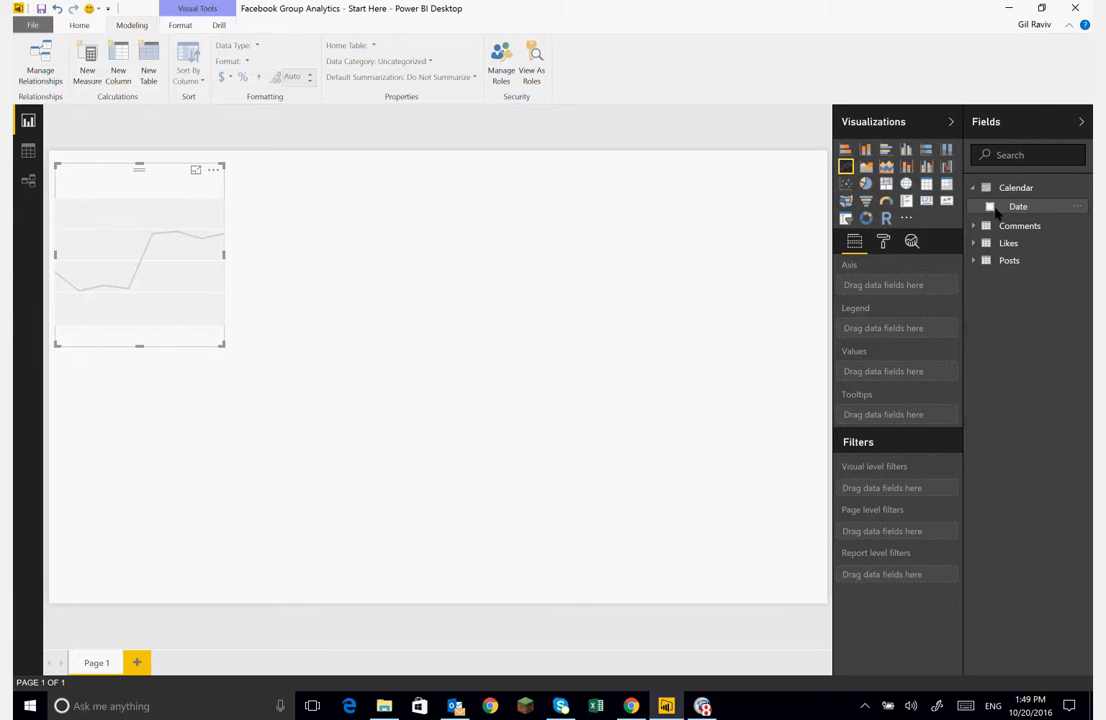
drag(996, 212, 884, 293)
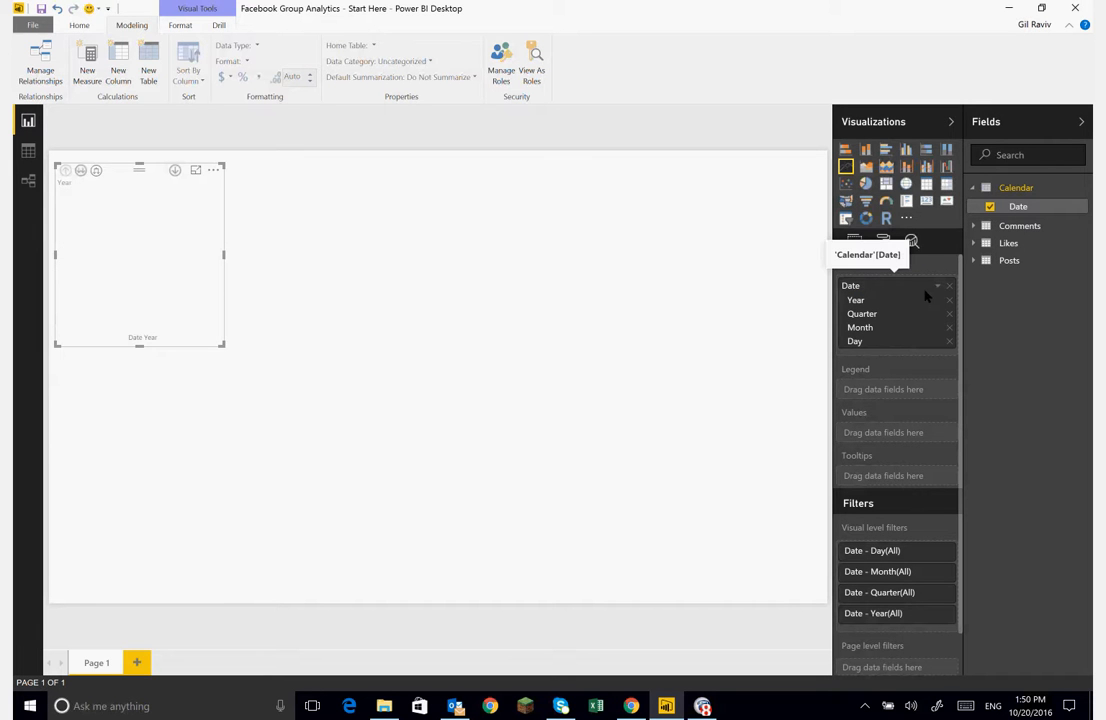
click(974, 262)
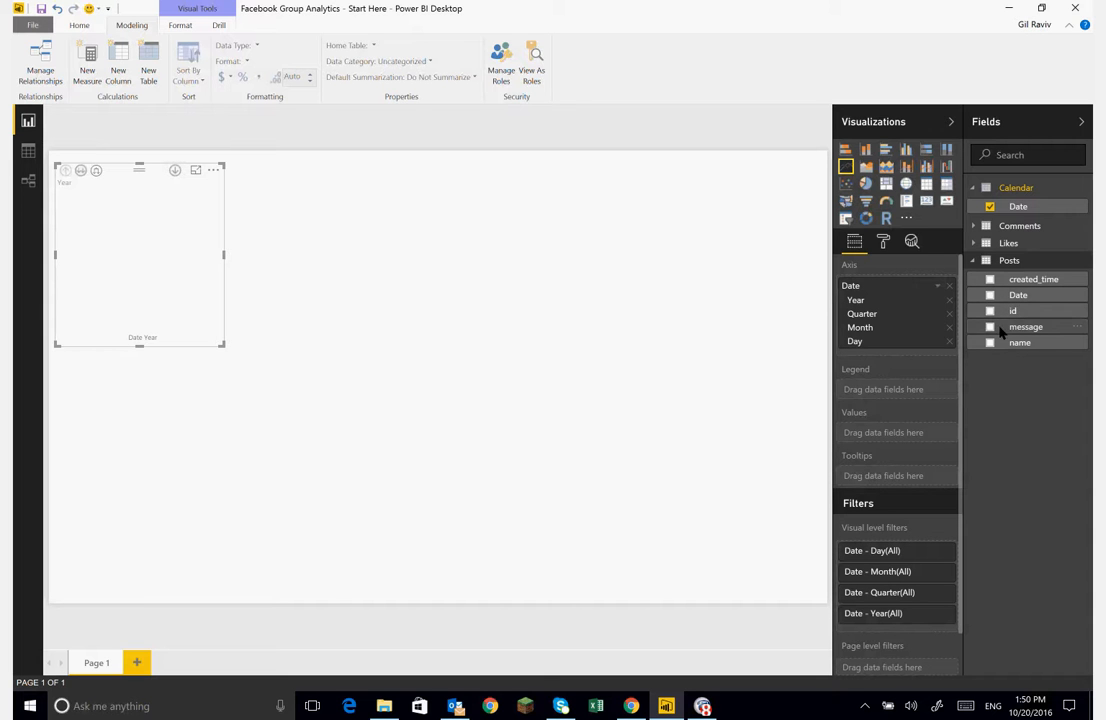
drag(1000, 331, 880, 435)
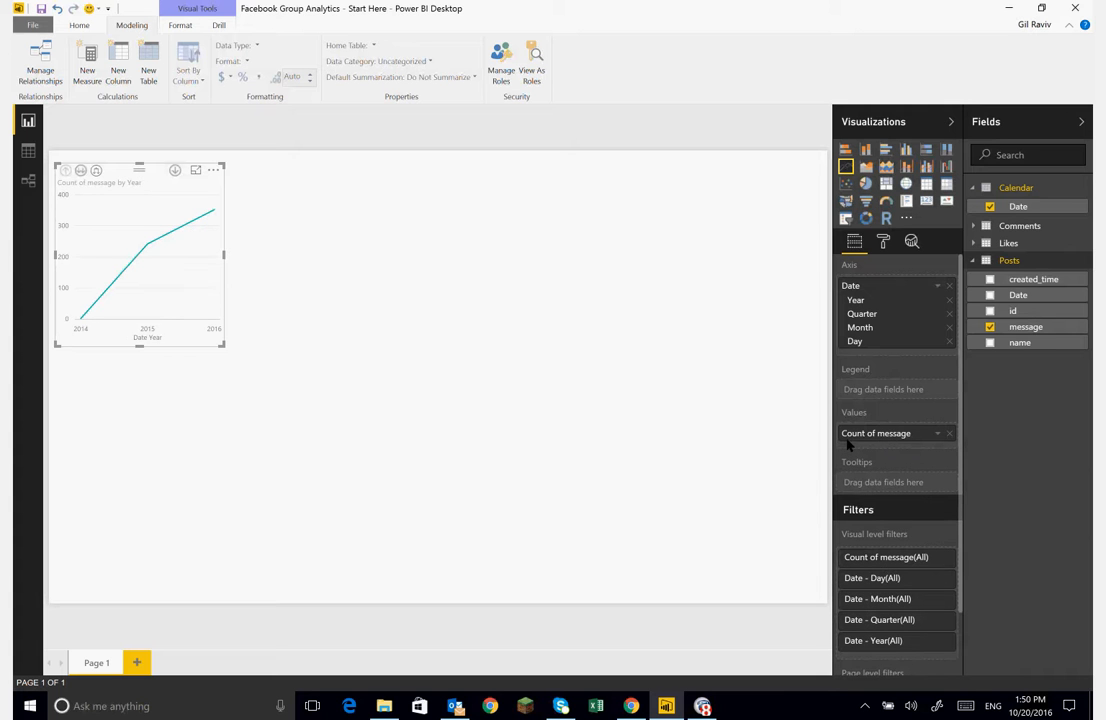
click(950, 434)
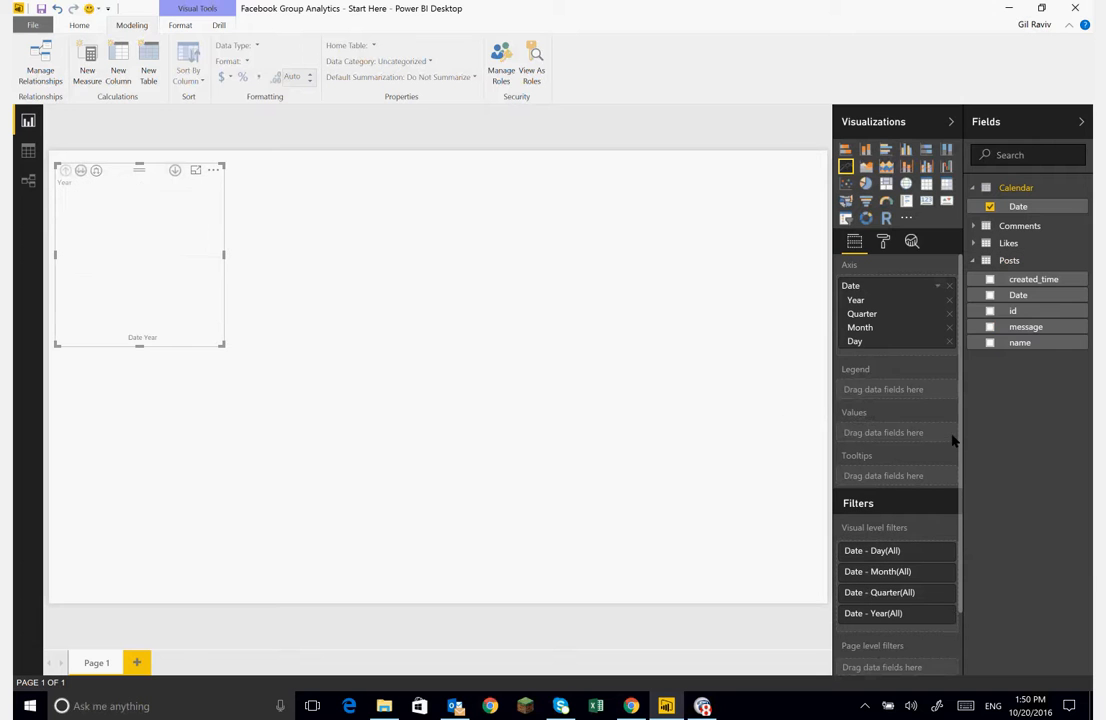
- Create a new measure in the Posts table: Posts = COUNTROWS(Posts)
right_click(1084, 263)
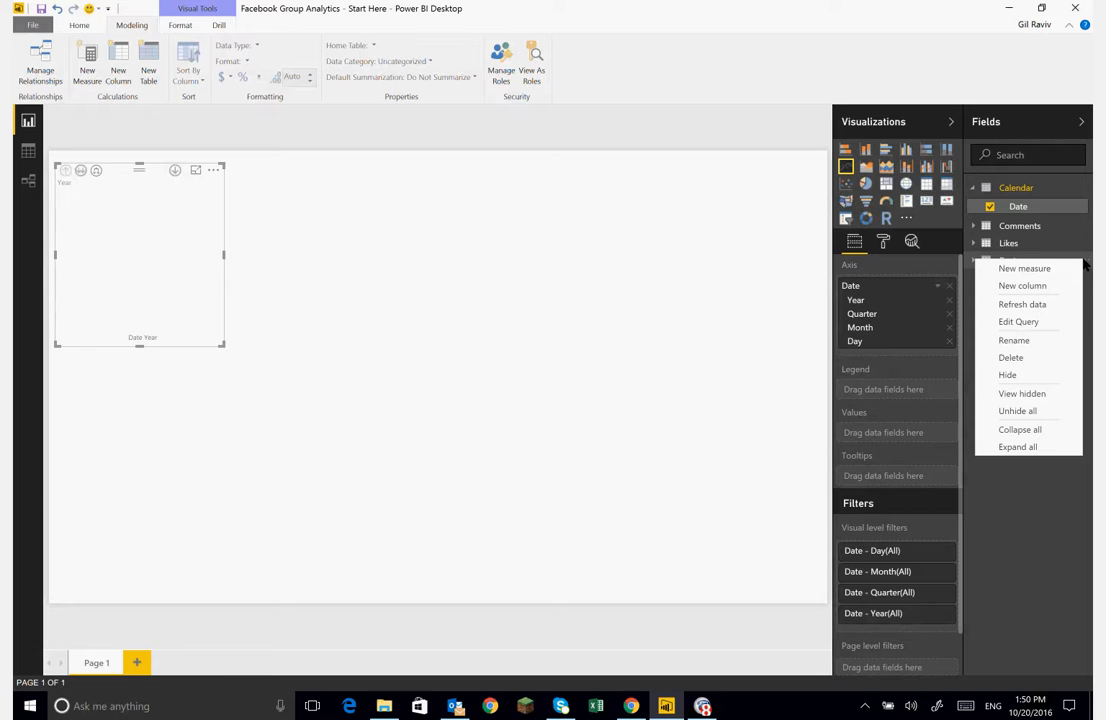
click(1050, 268)
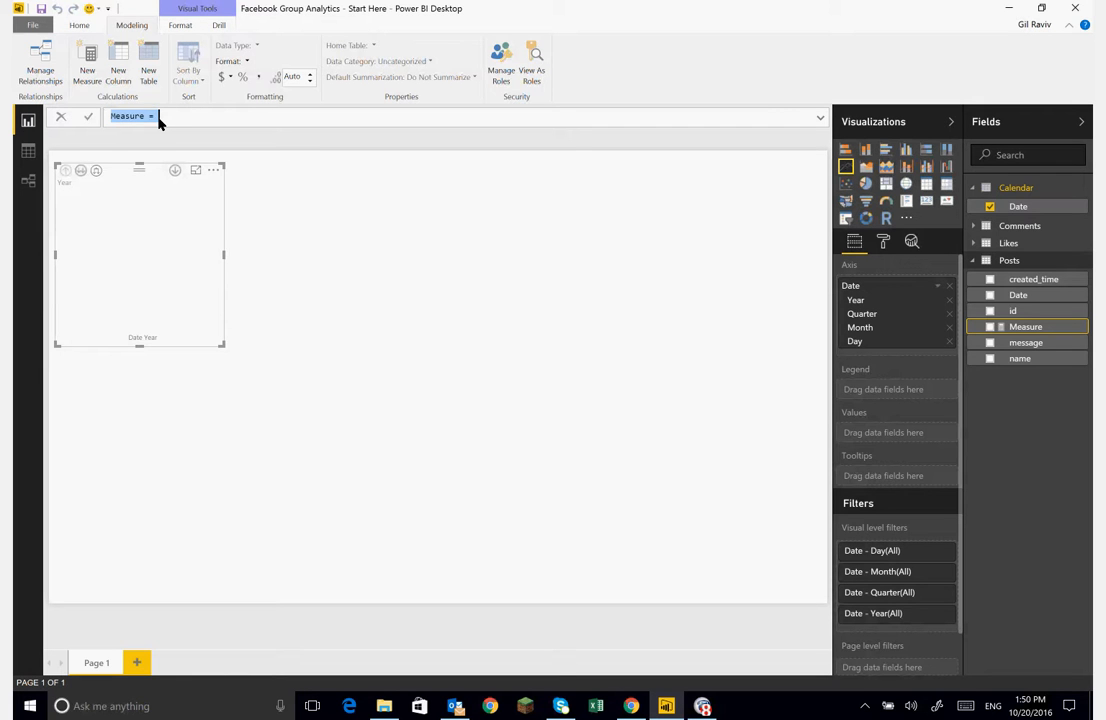
text(Posts = COUNTROWS(post)
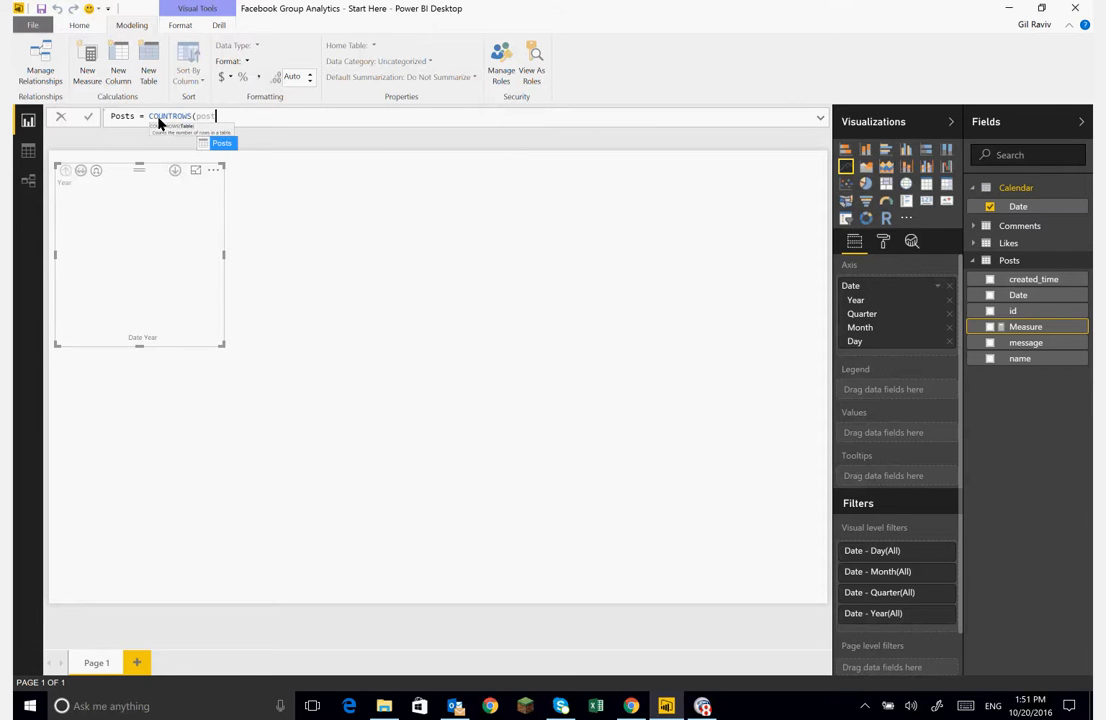
key(Tab)
text())
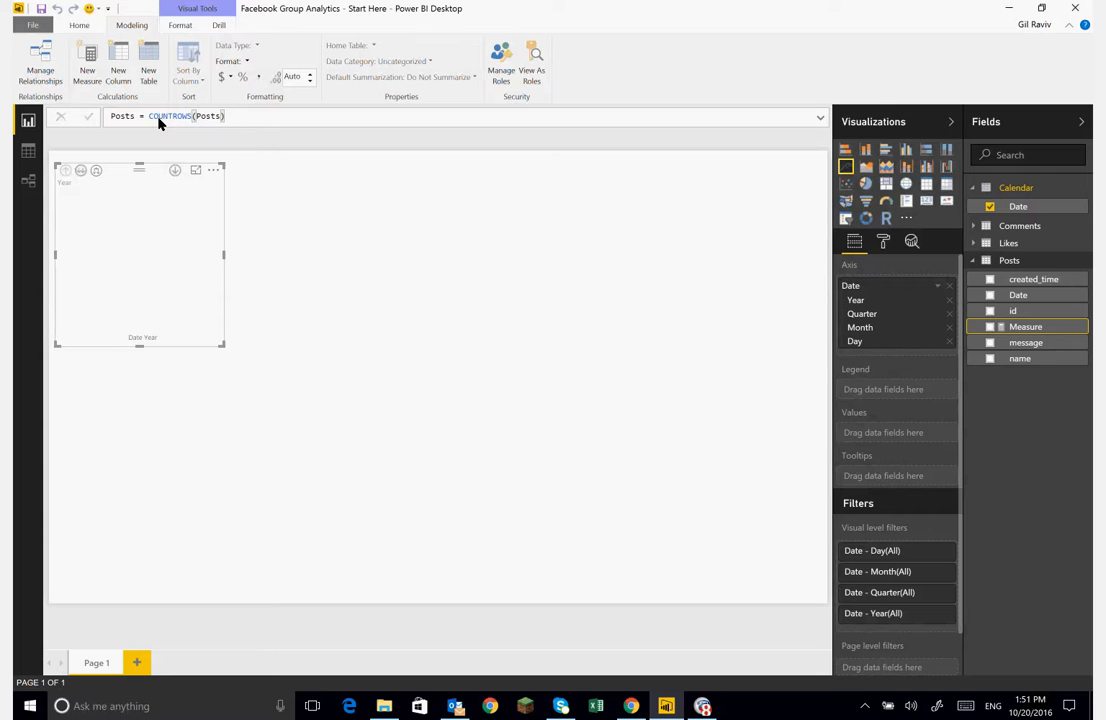
key(Return)
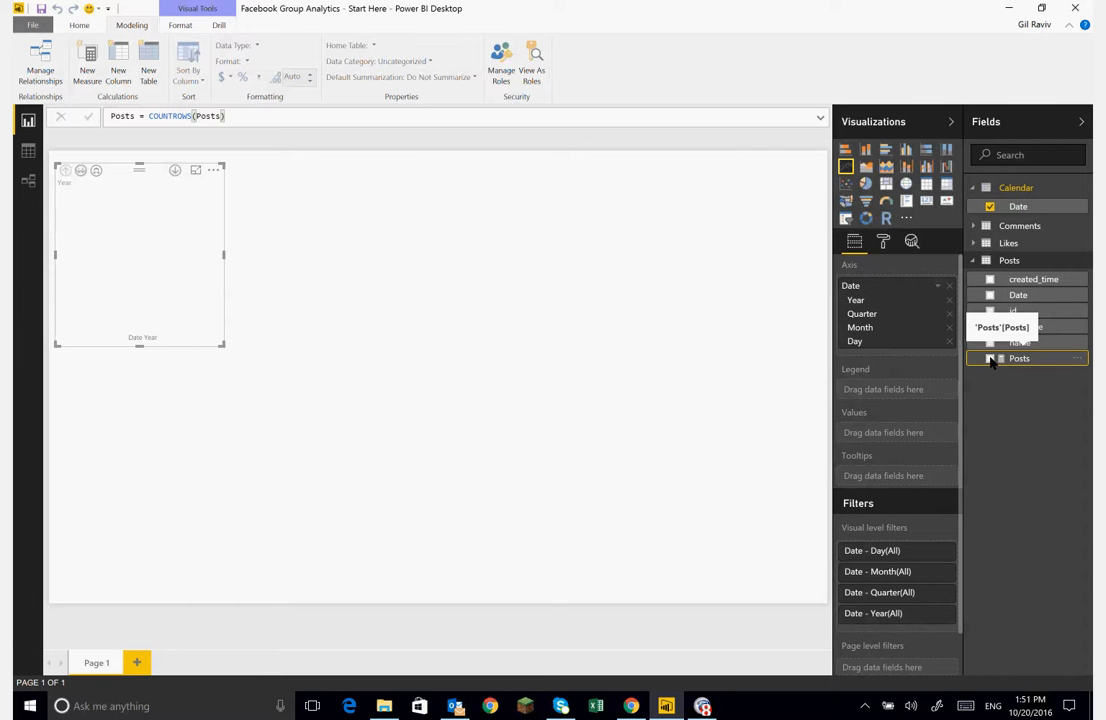
- Add the Posts measure to the line chart's values and widen the chart
drag(991, 362, 871, 435)
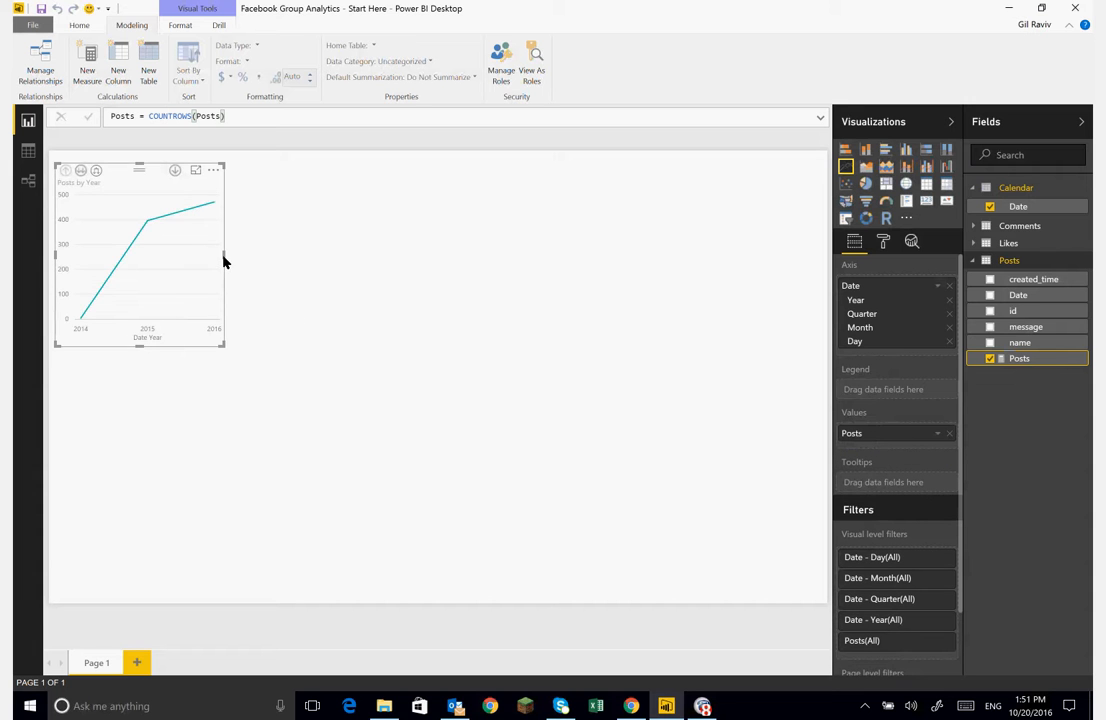
drag(225, 257, 547, 257)
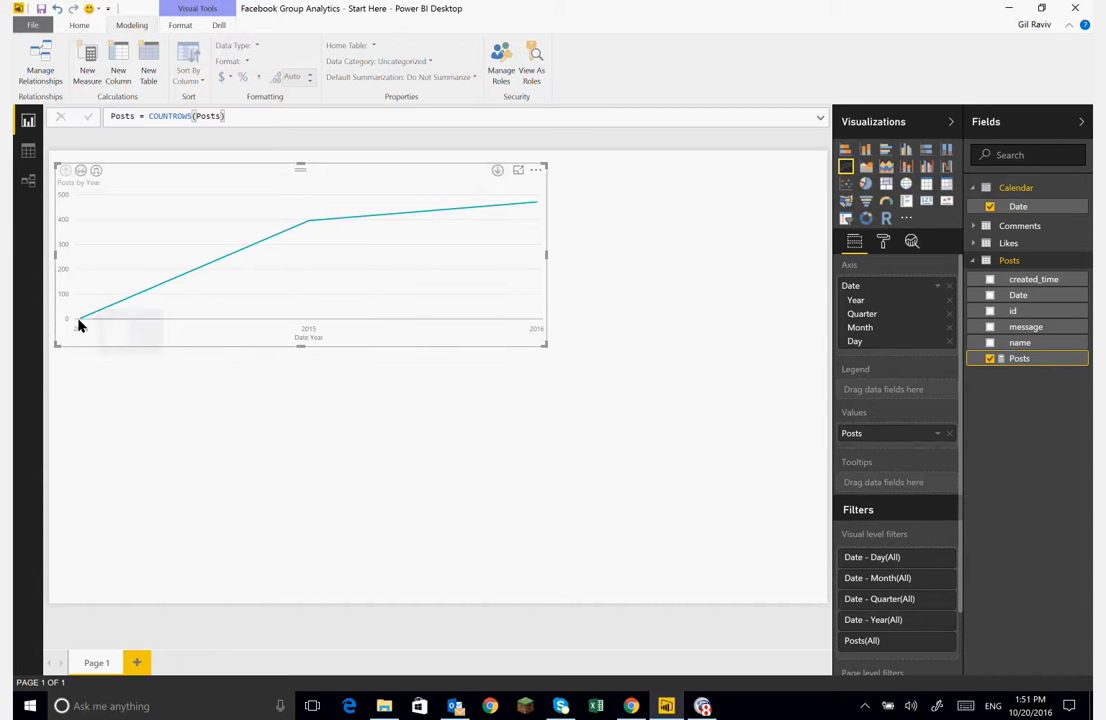
mouse_move(80, 321)
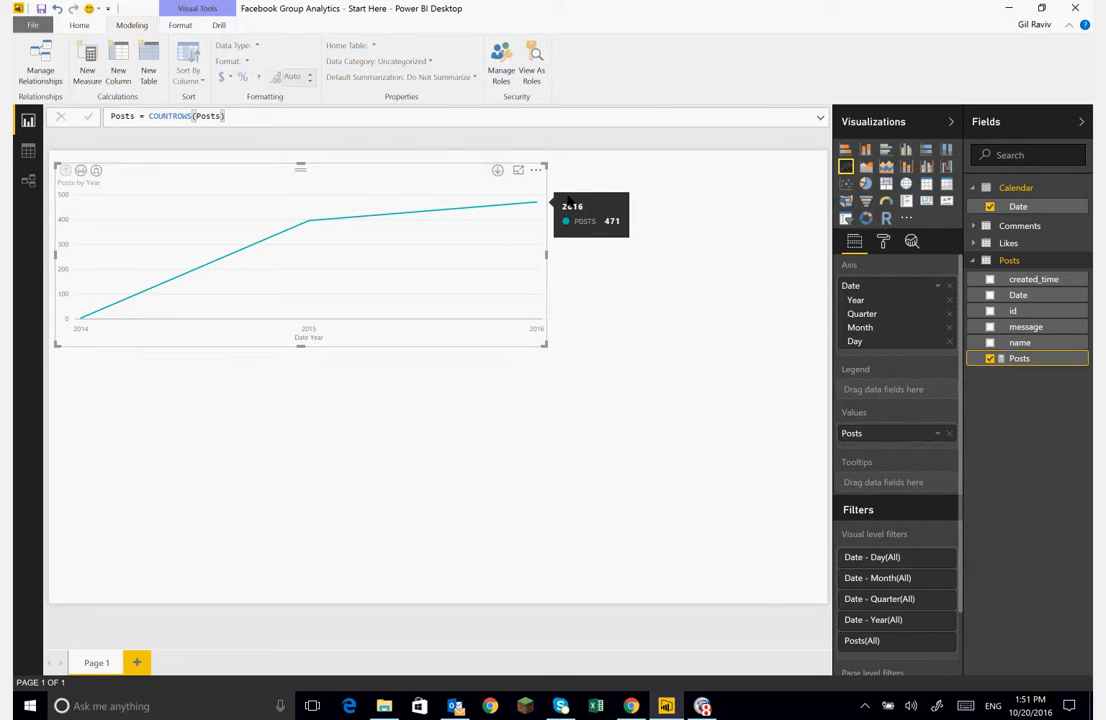
- Turn on drill-down mode, remove Quarter from the date axis hierarchy, and drill into 2016 to show posts by month
click(497, 171)
click(538, 207)
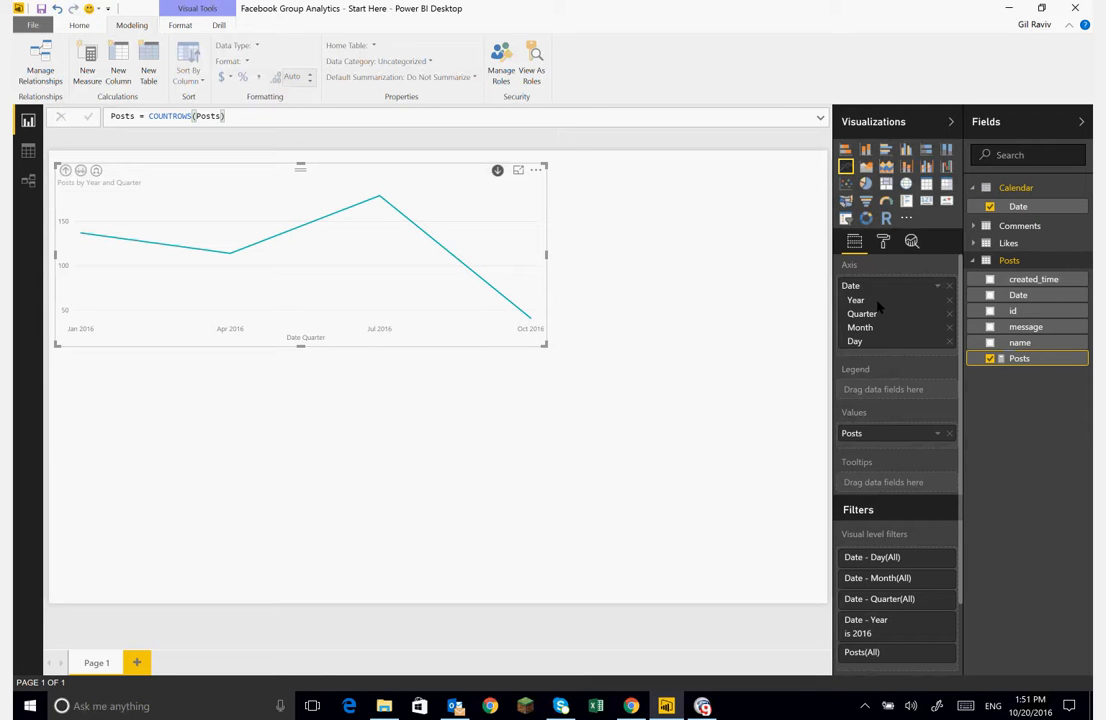
click(949, 314)
mouse_move(498, 225)
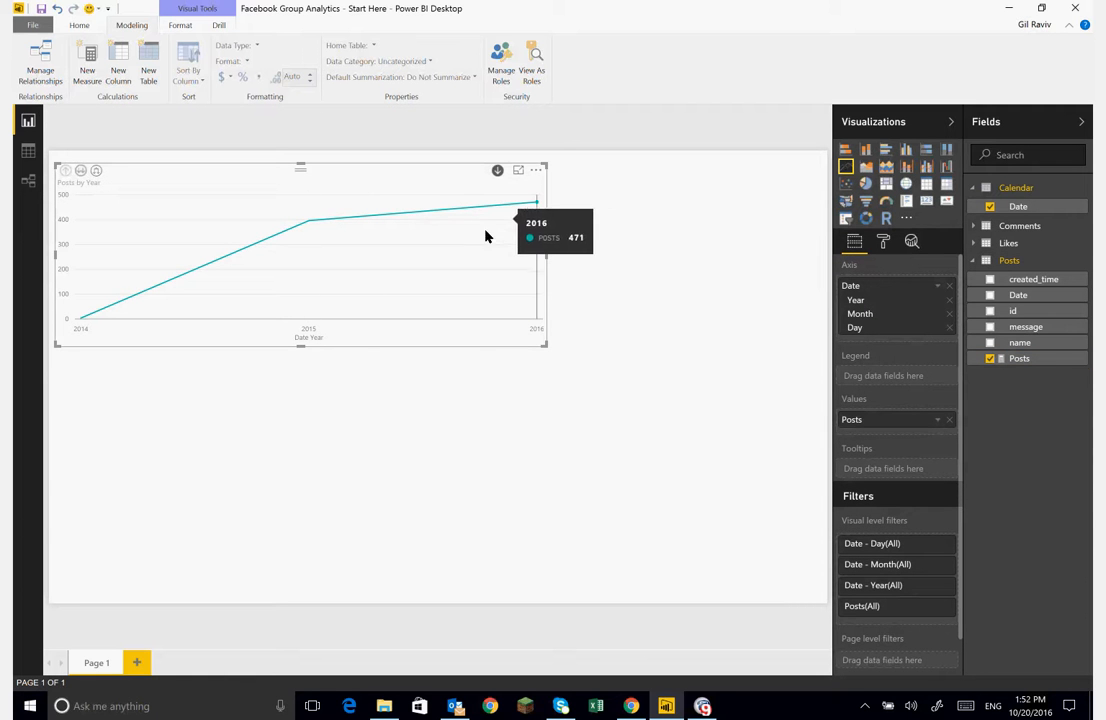
click(536, 206)
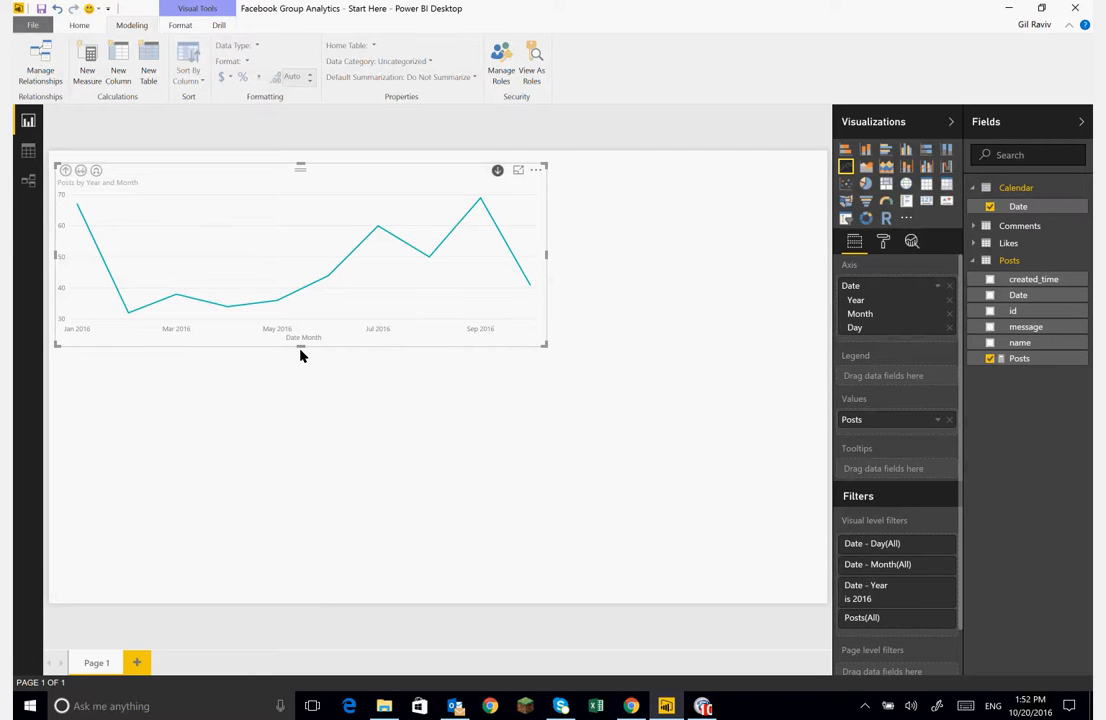
- Reduce the chart's height and change it to a clustered column chart
drag(300, 347, 311, 288)
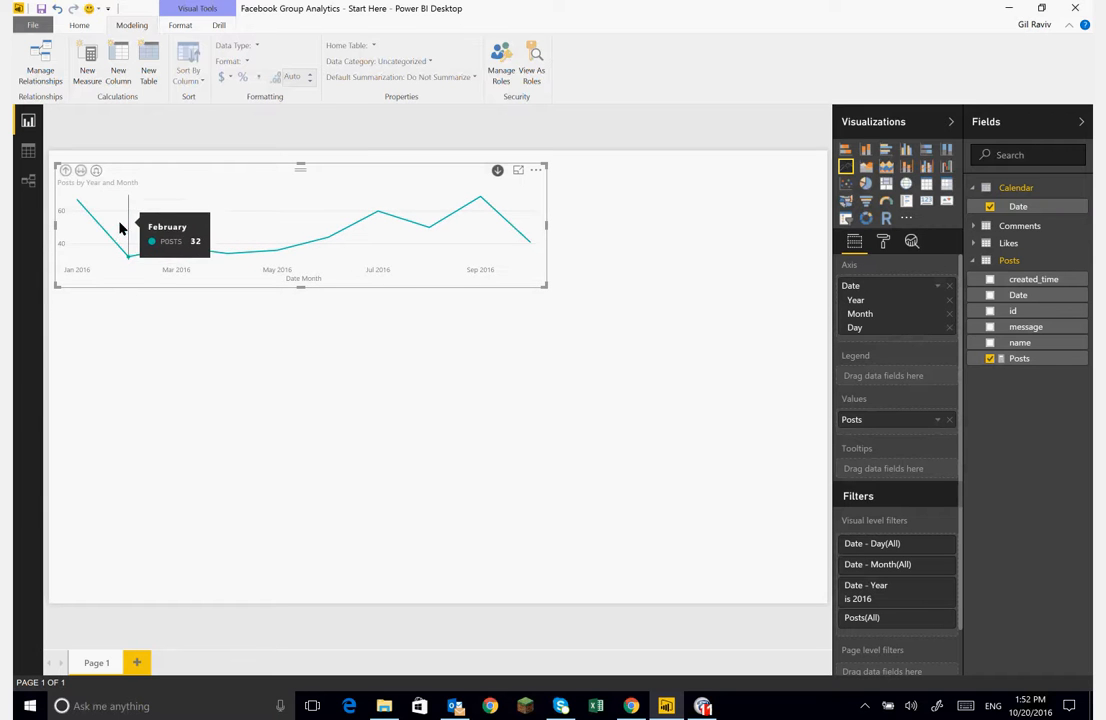
click(906, 149)
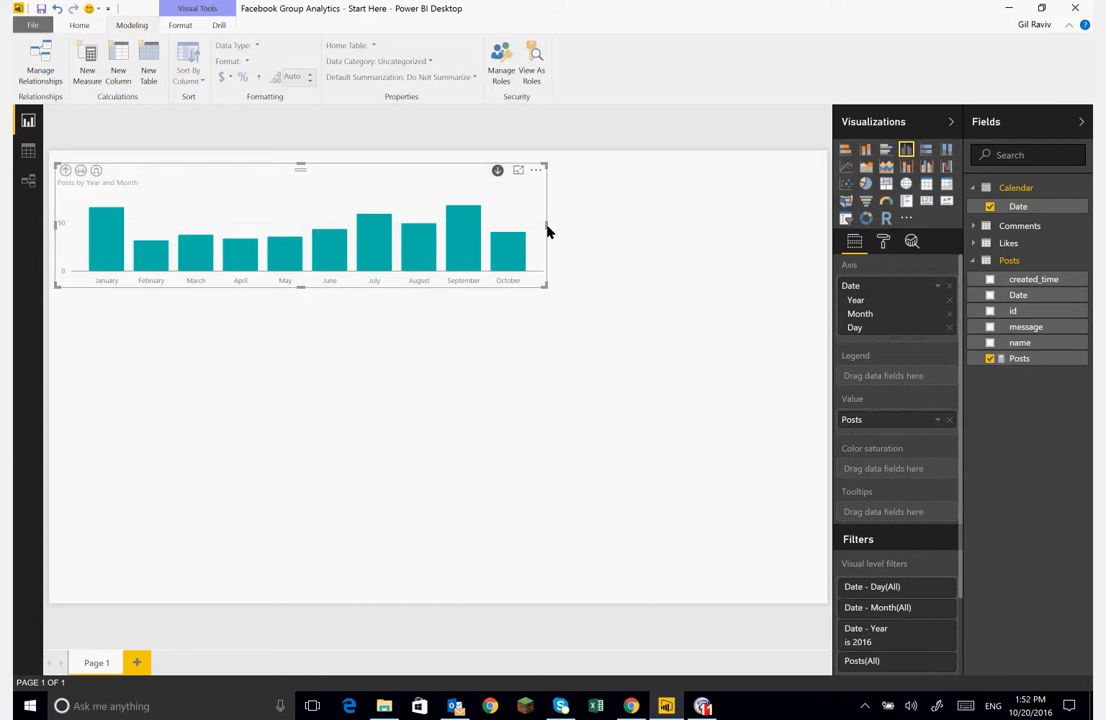
click(551, 232)
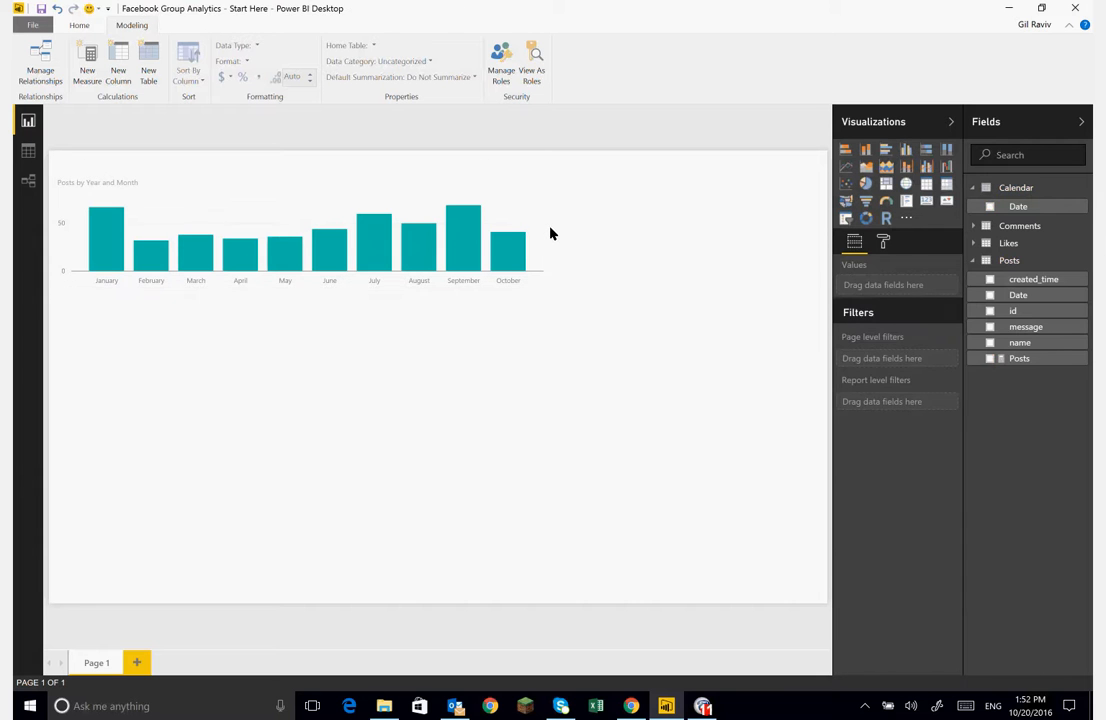
- Turn on data labels and turn off the Y-axis for the column chart
click(358, 177)
click(883, 241)
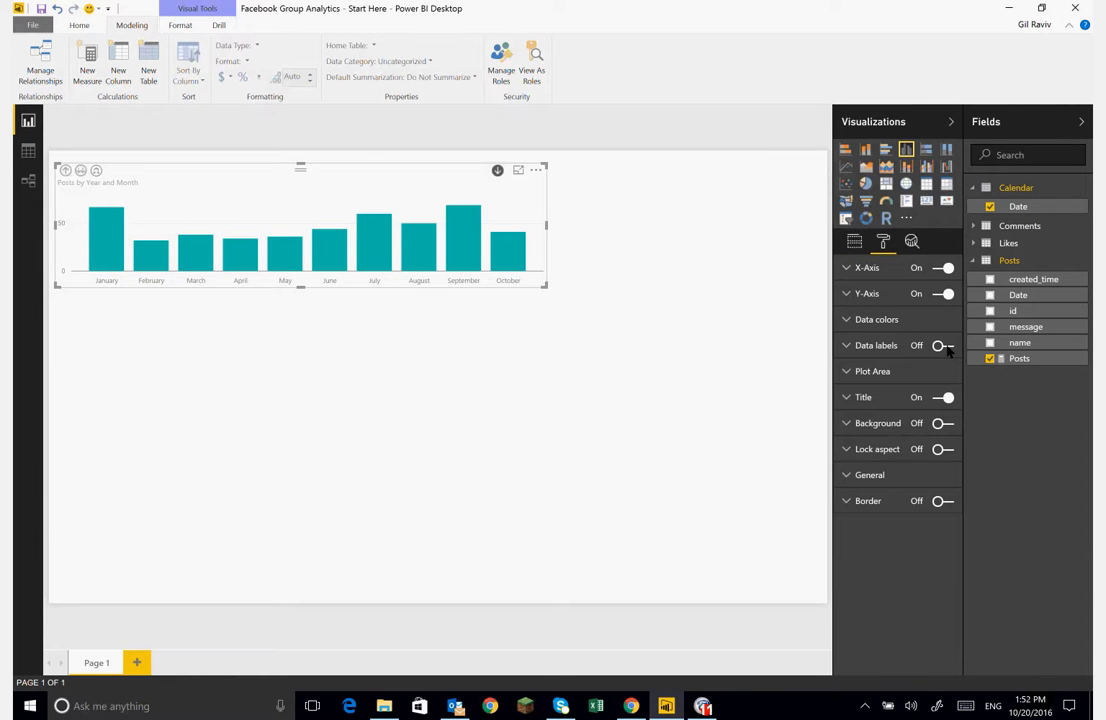
click(946, 347)
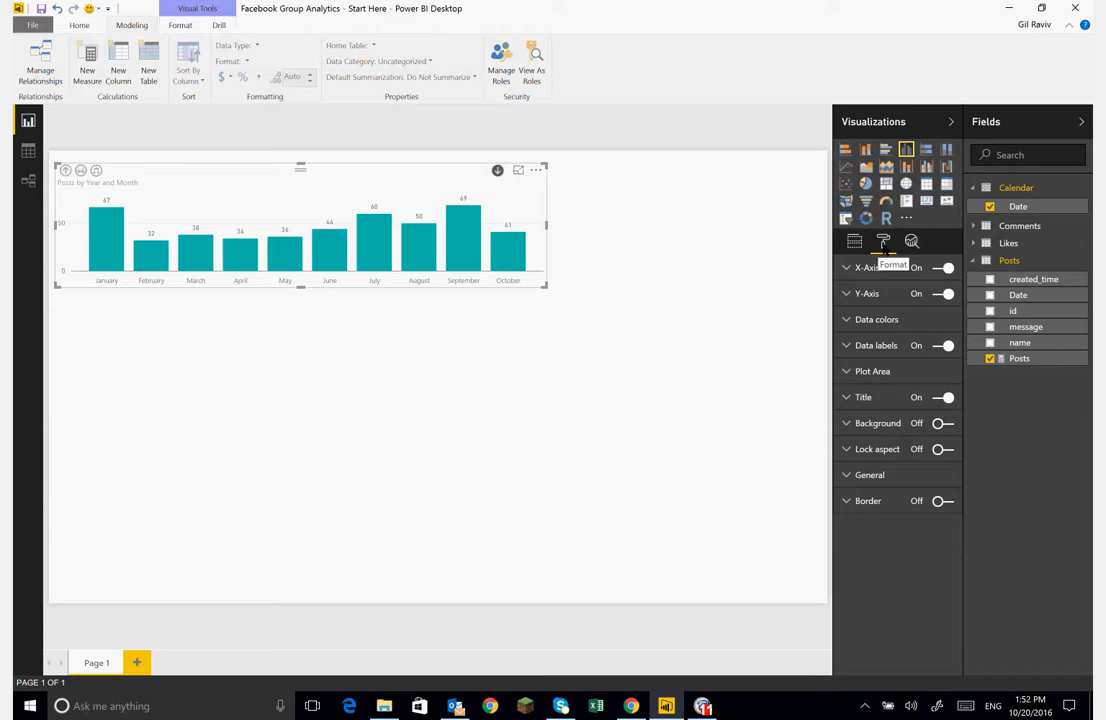
click(940, 295)
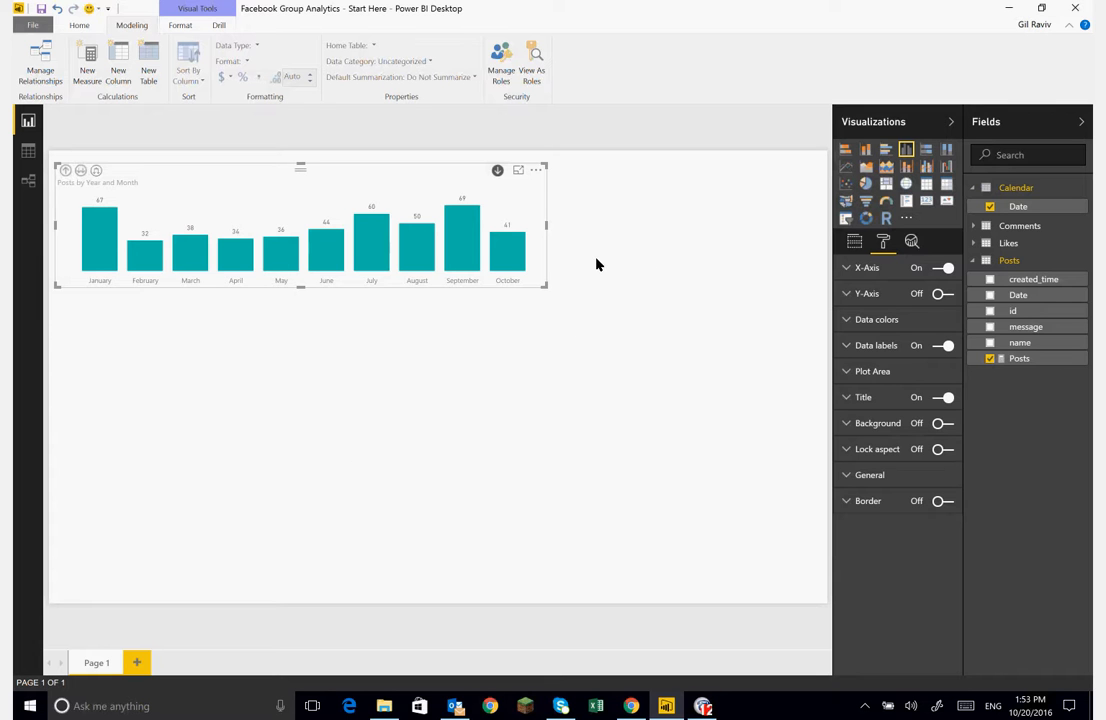
- Drill into October's daily posts, drill back up to months, and turn drill-down mode off
click(506, 247)
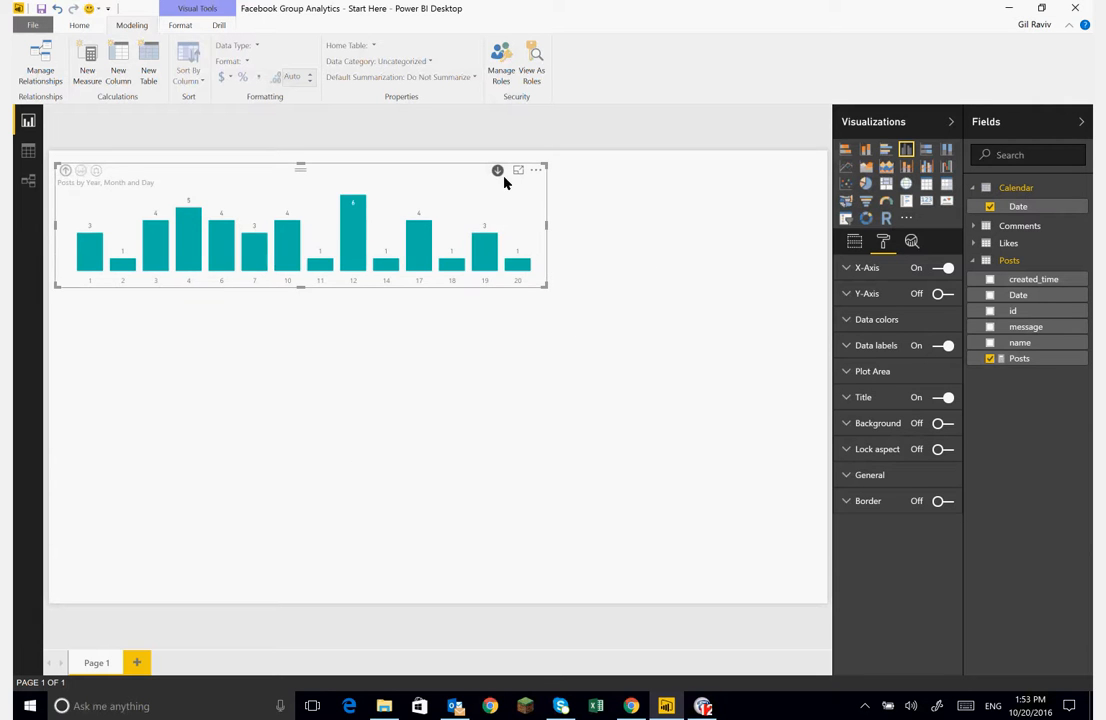
click(65, 170)
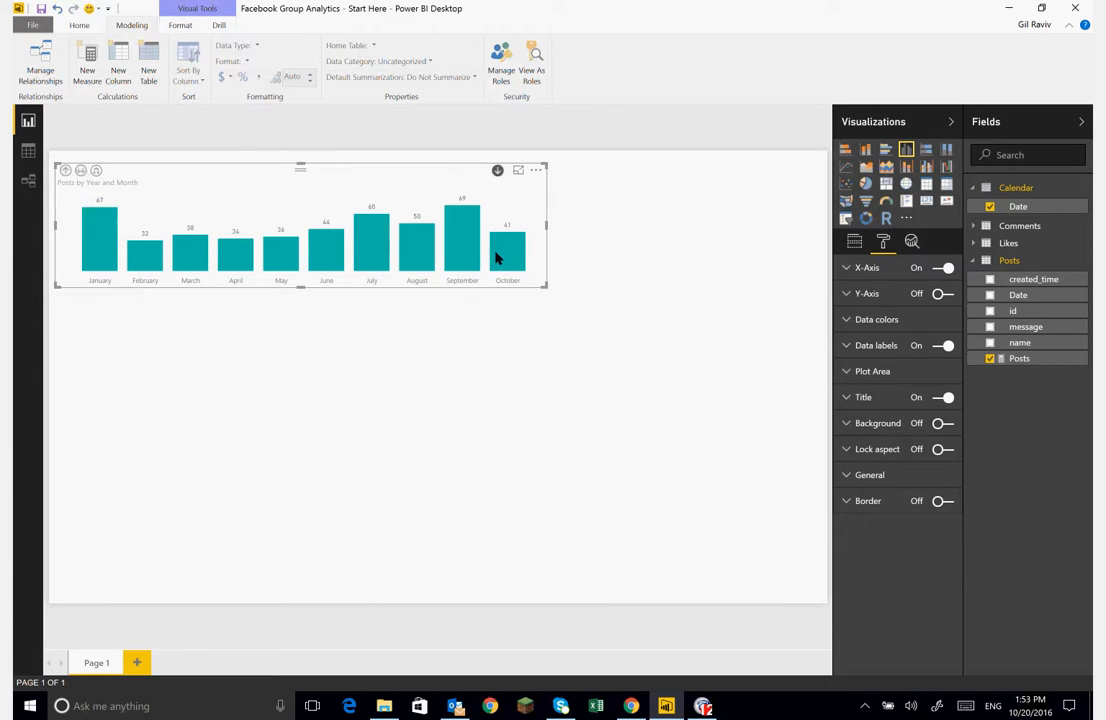
click(498, 171)
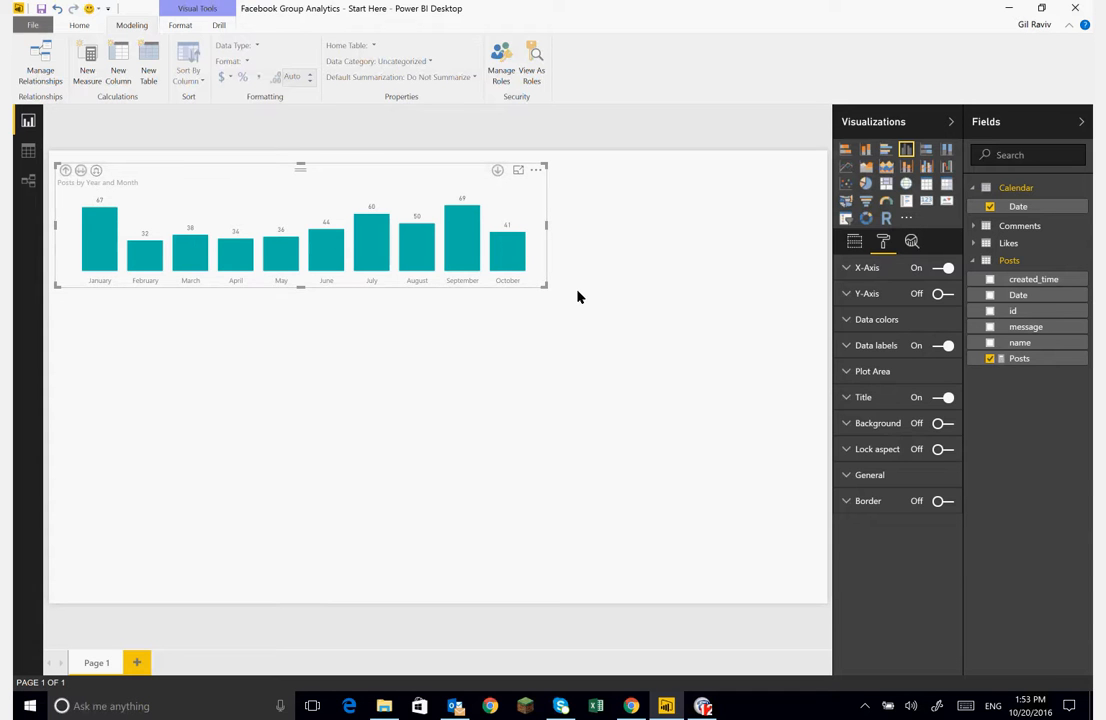
click(518, 258)
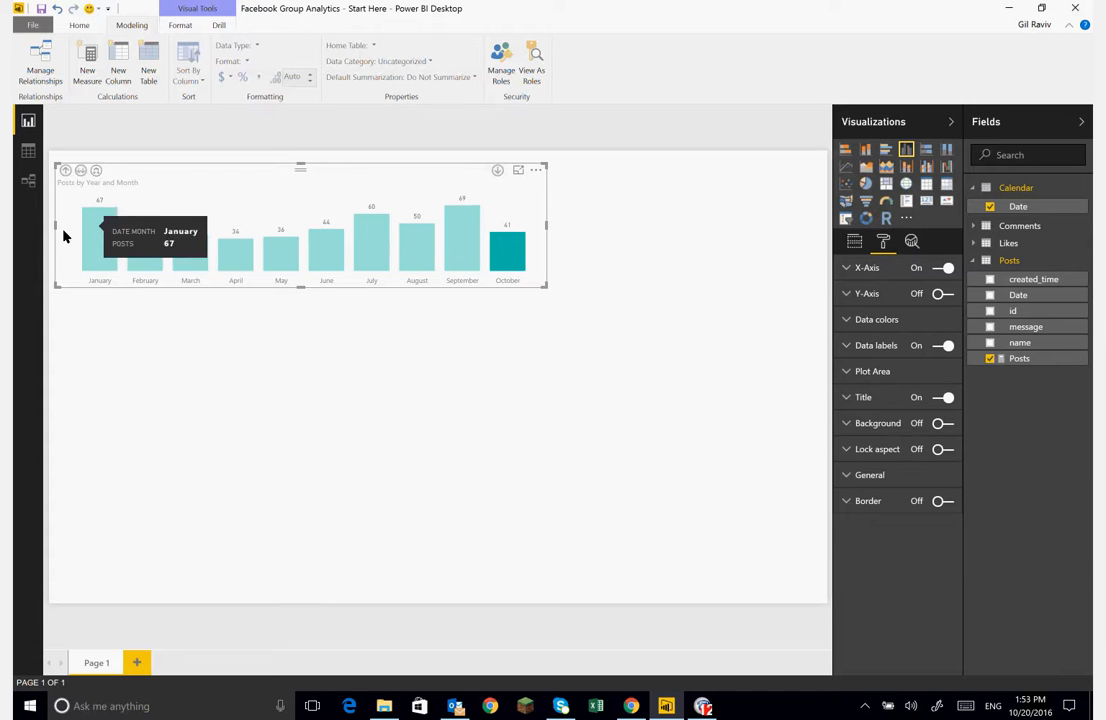
click(509, 248)
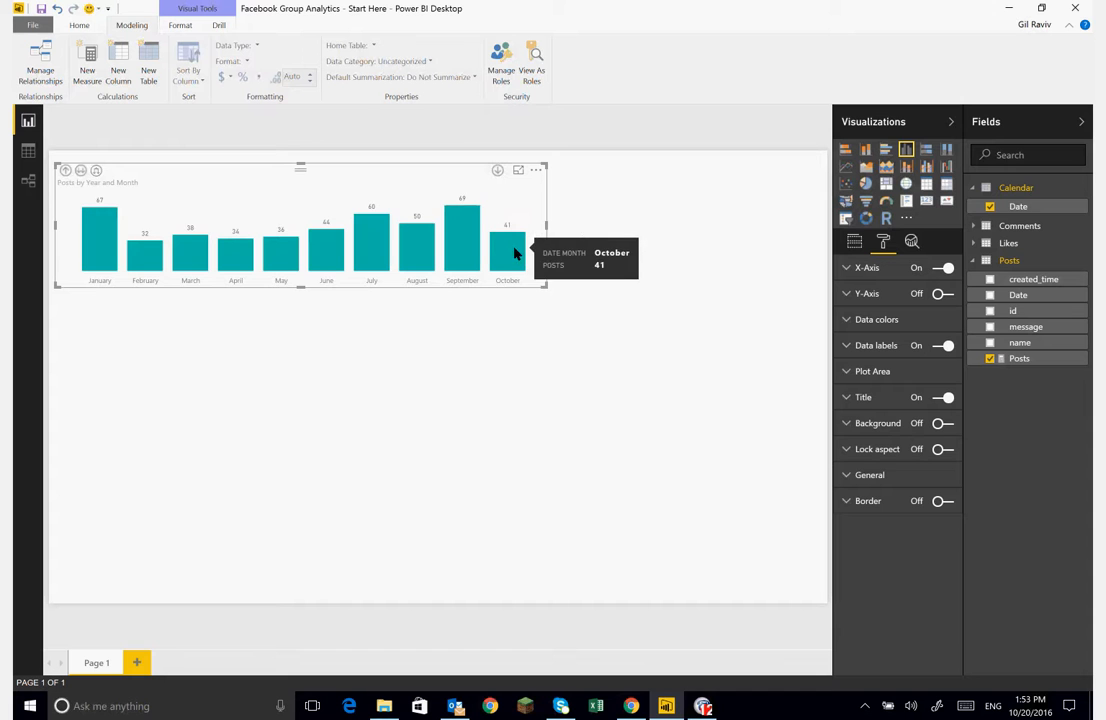
click(846, 150)
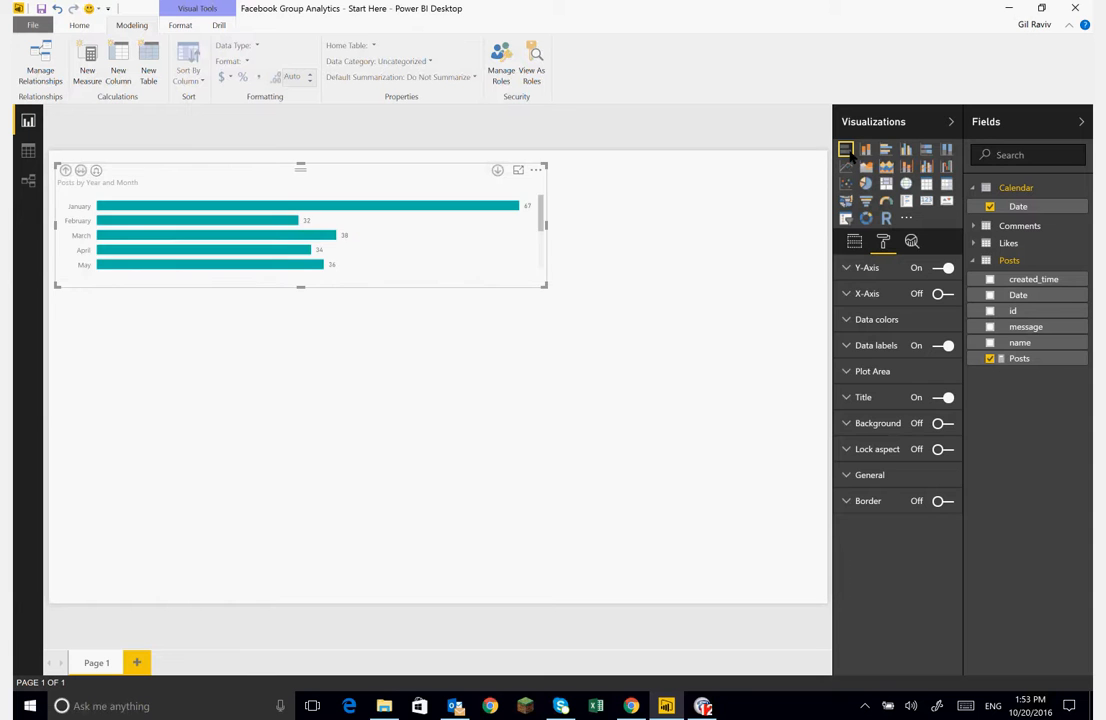
key(ctrl+z)
click(387, 446)
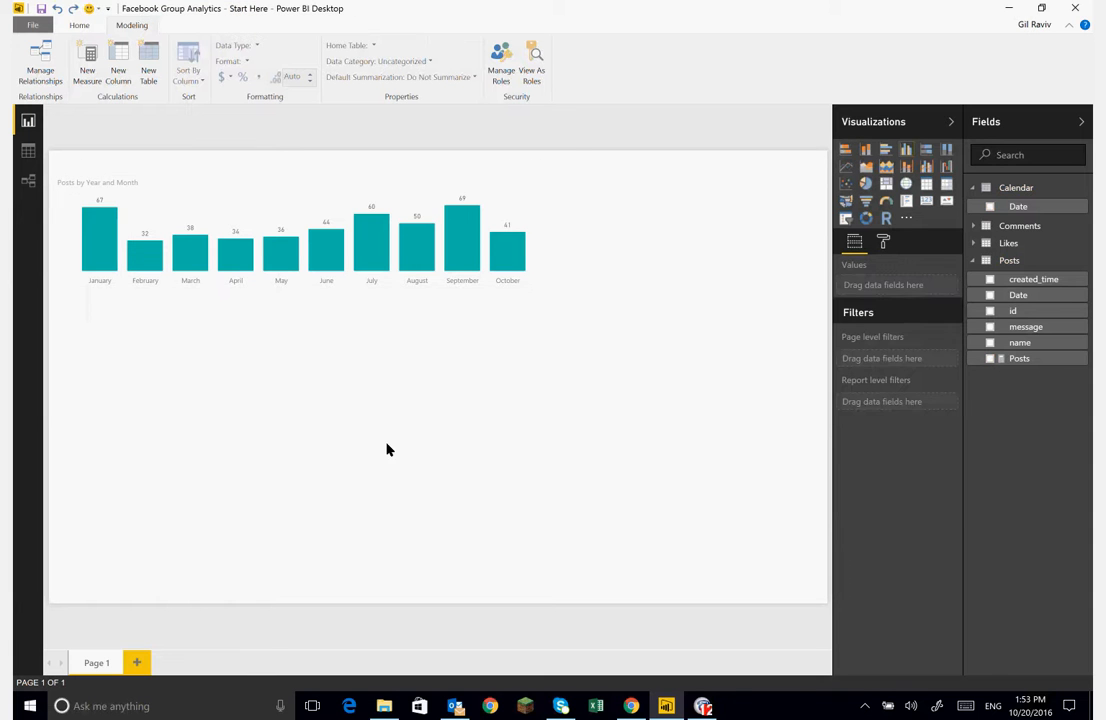
- Add a stacked bar chart below the column chart with Posts' name on the axis and the Posts measure as value
click(846, 151)
drag(100, 297, 116, 337)
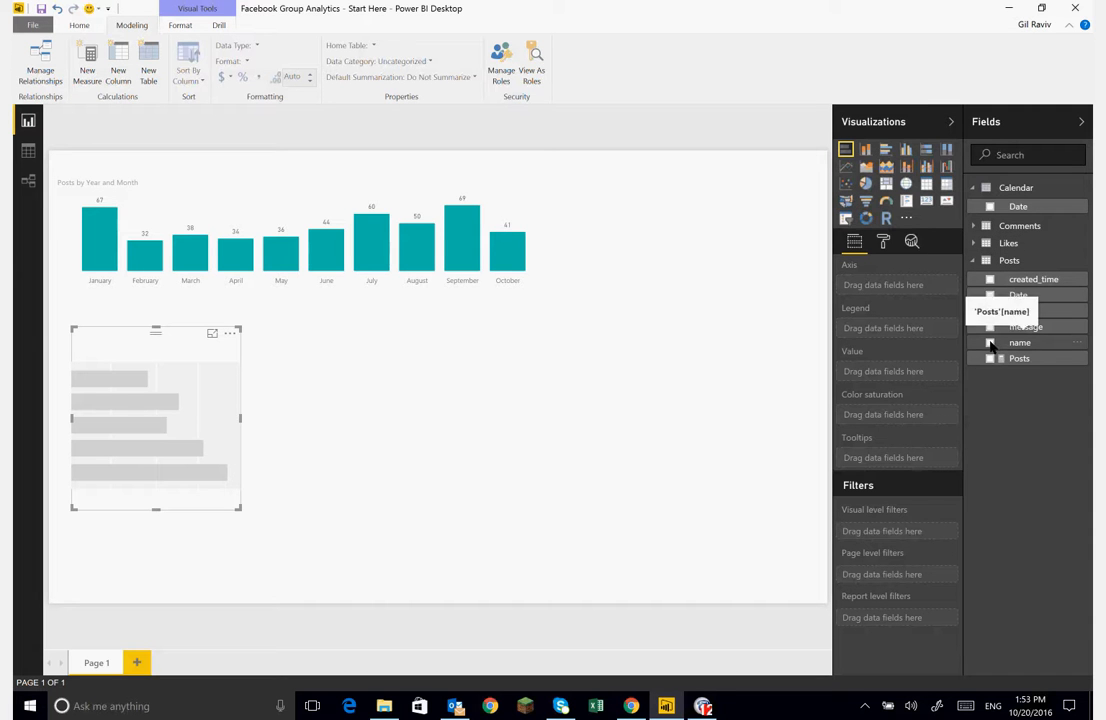
drag(993, 344, 869, 289)
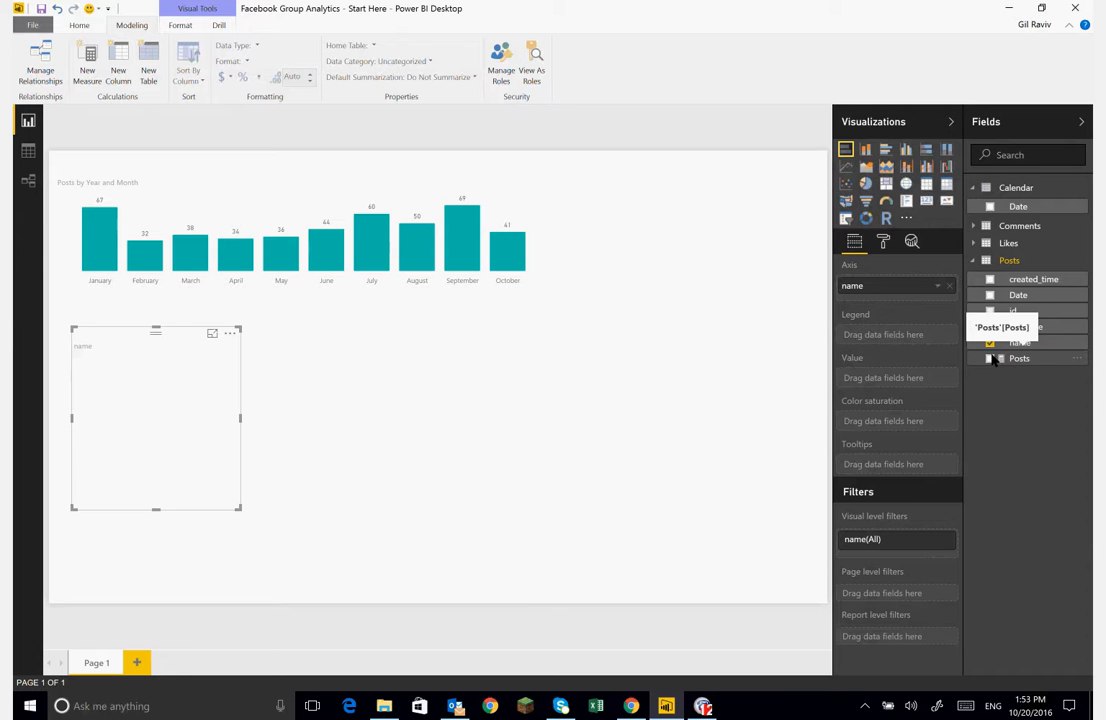
drag(997, 360, 885, 378)
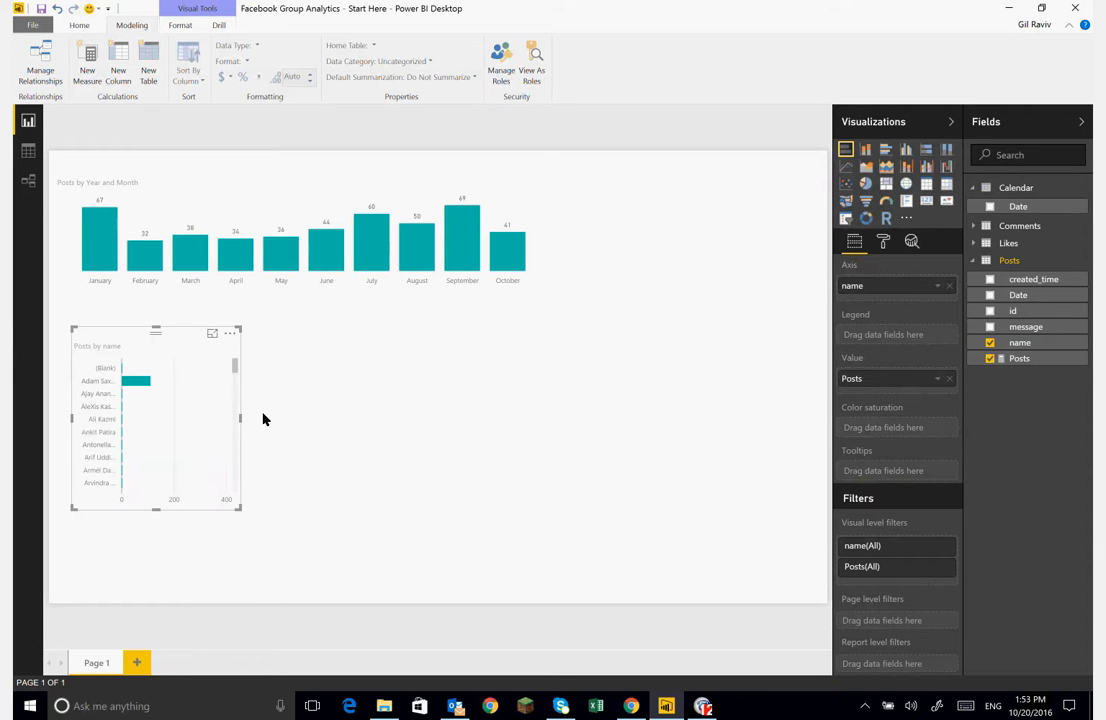
- Widen the bar chart and sort it by Posts
drag(240, 420, 571, 348)
click(572, 335)
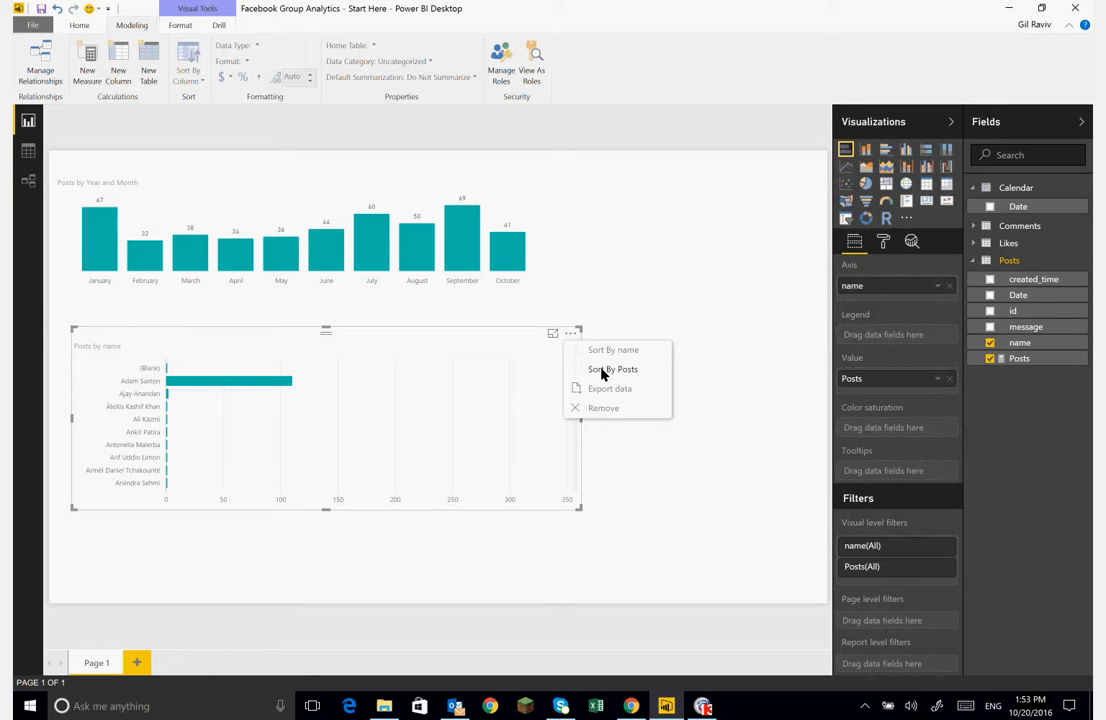
click(605, 369)
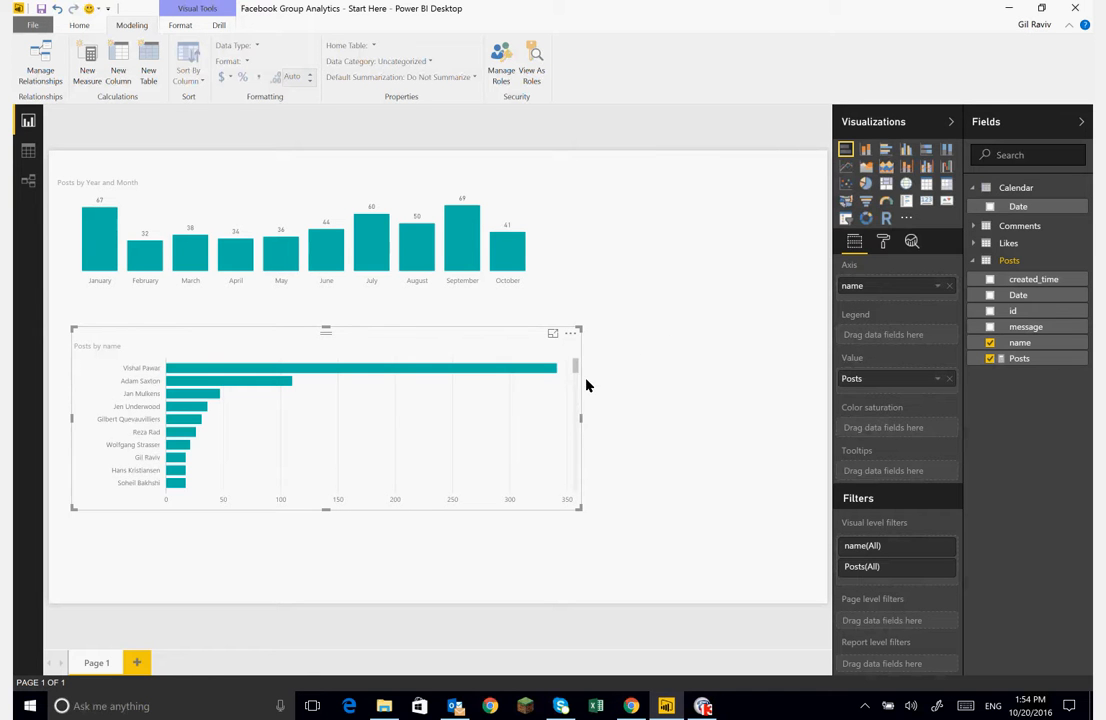
- Narrow the bar chart and move it directly under the column chart
drag(582, 425, 560, 404)
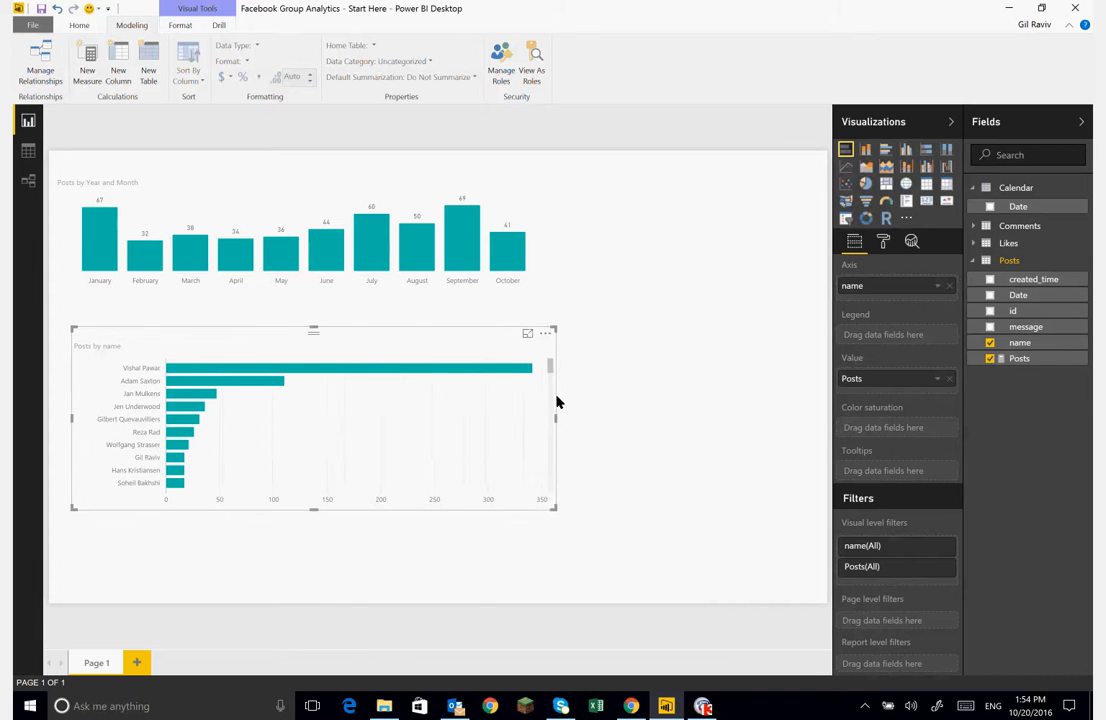
click(559, 401)
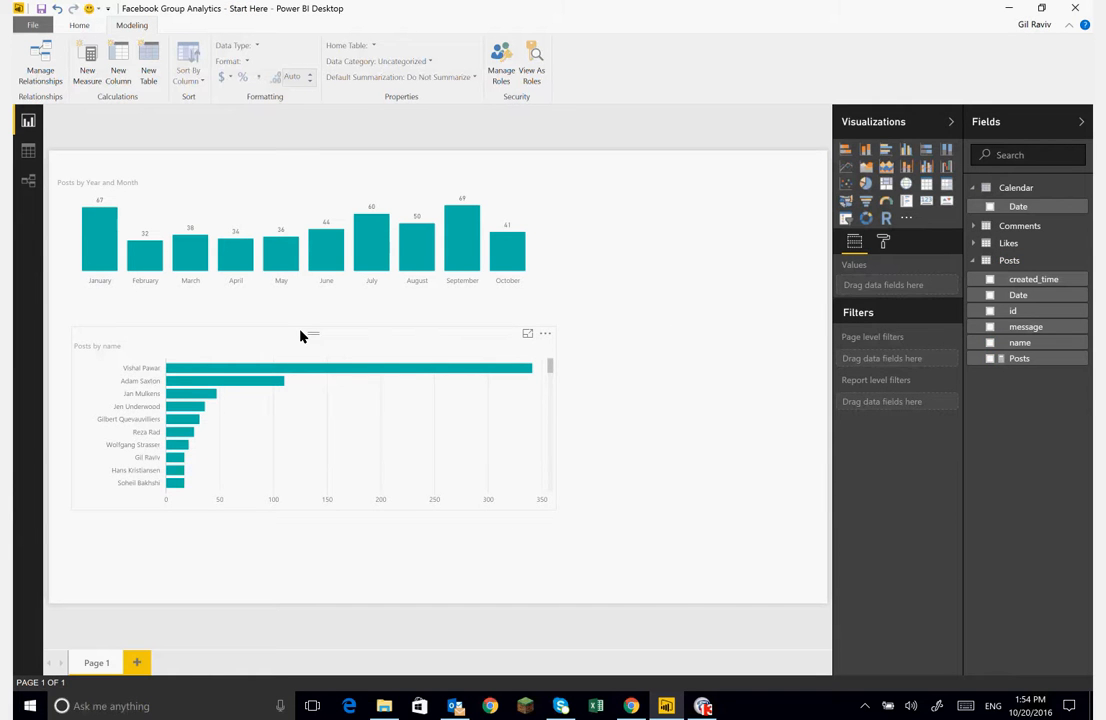
drag(300, 336, 264, 311)
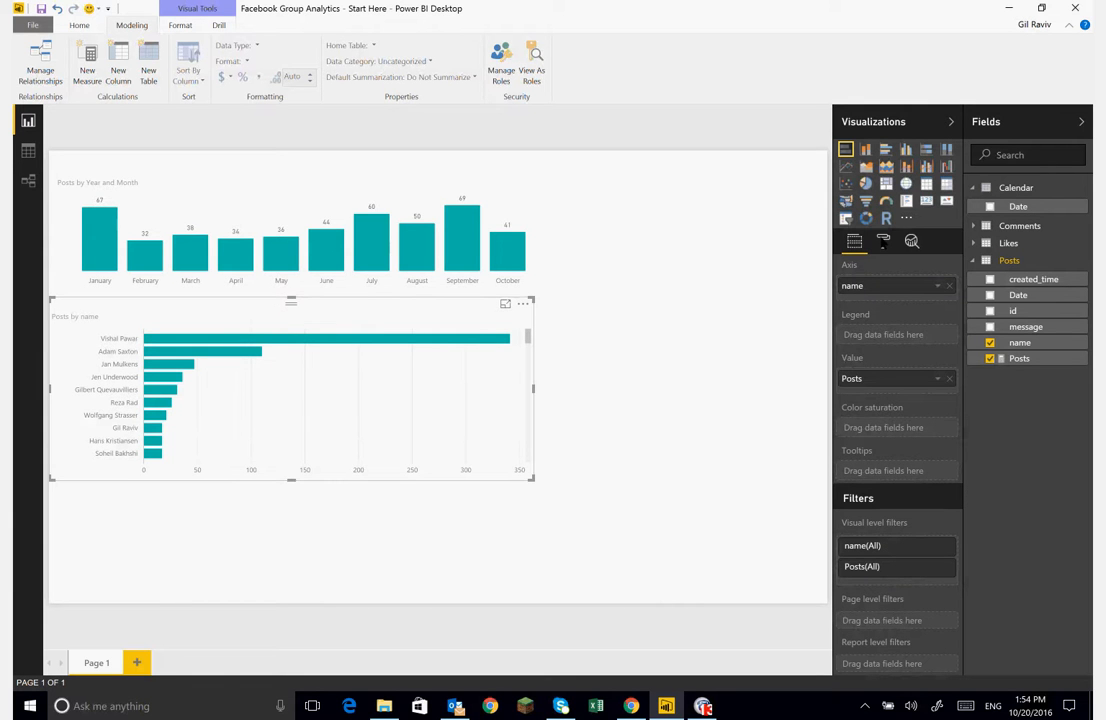
- Format the bar chart with data labels and the Y-axis on and the X-axis off, and widen it slightly
click(883, 241)
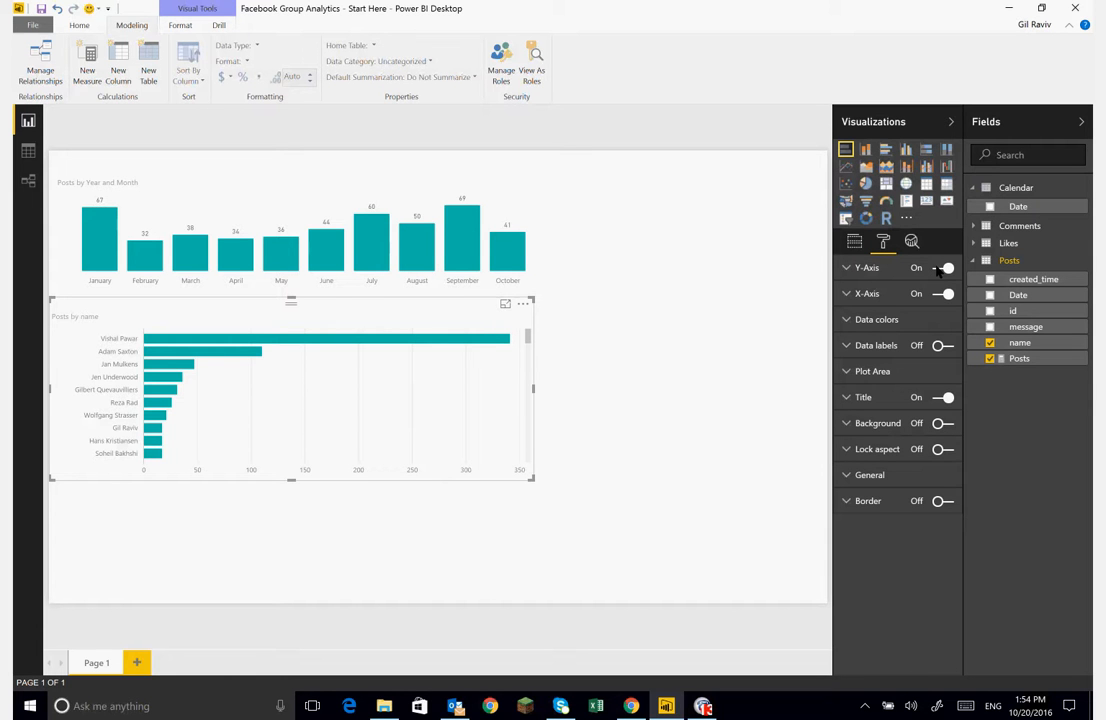
click(944, 268)
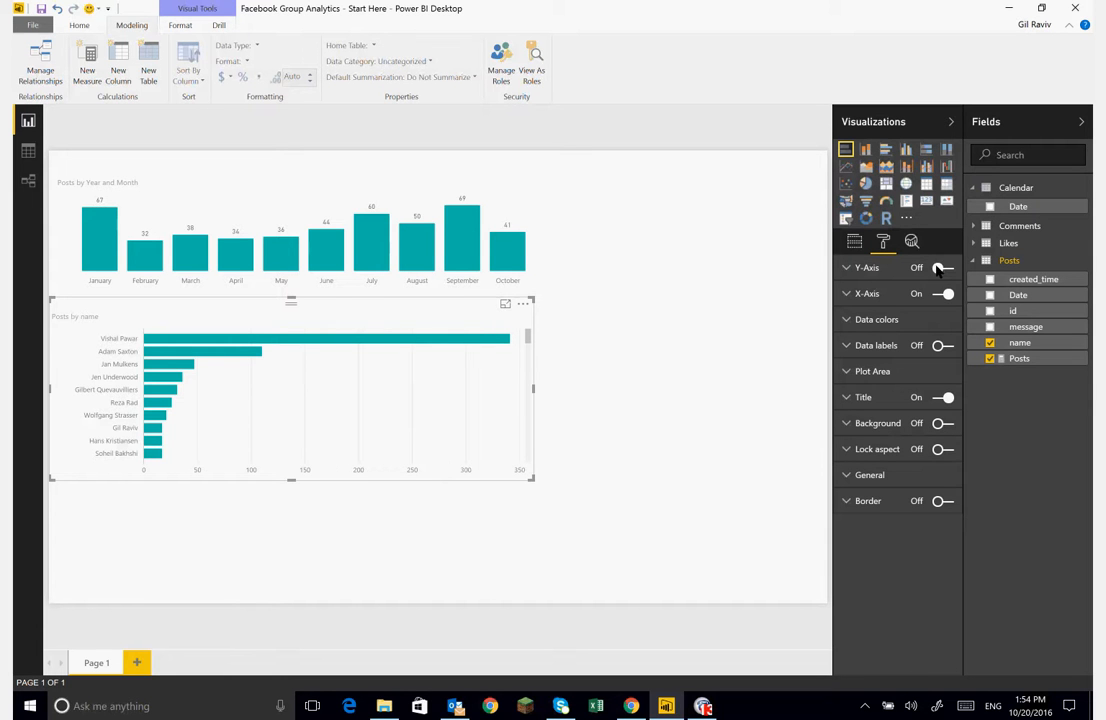
click(945, 346)
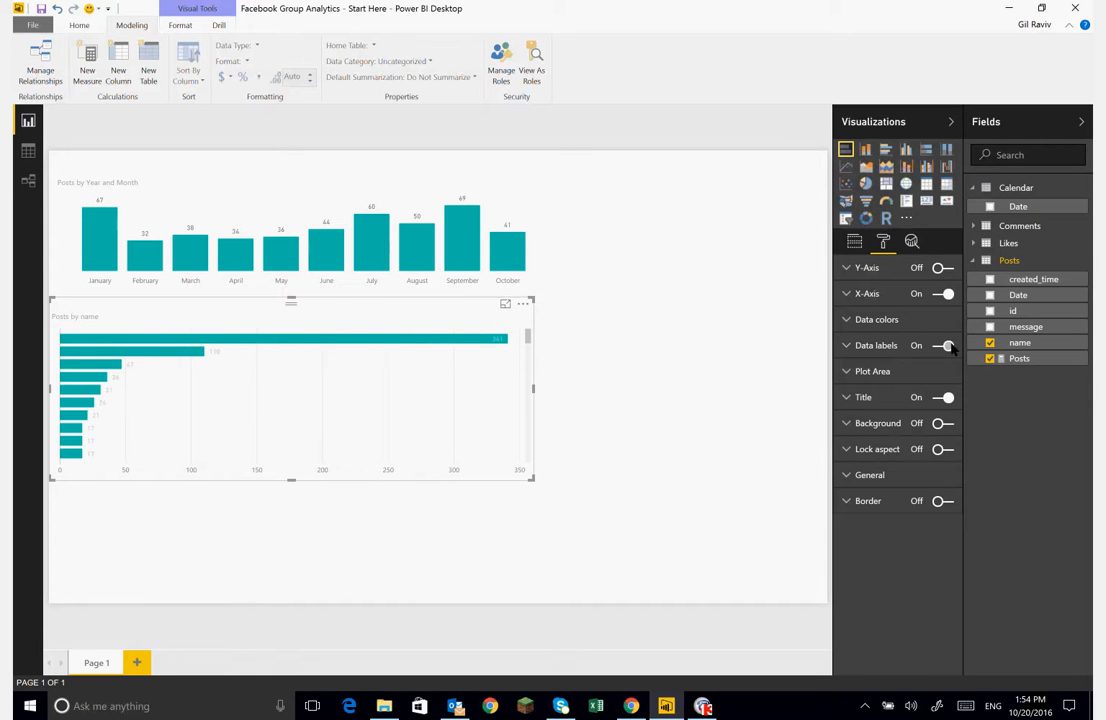
click(942, 294)
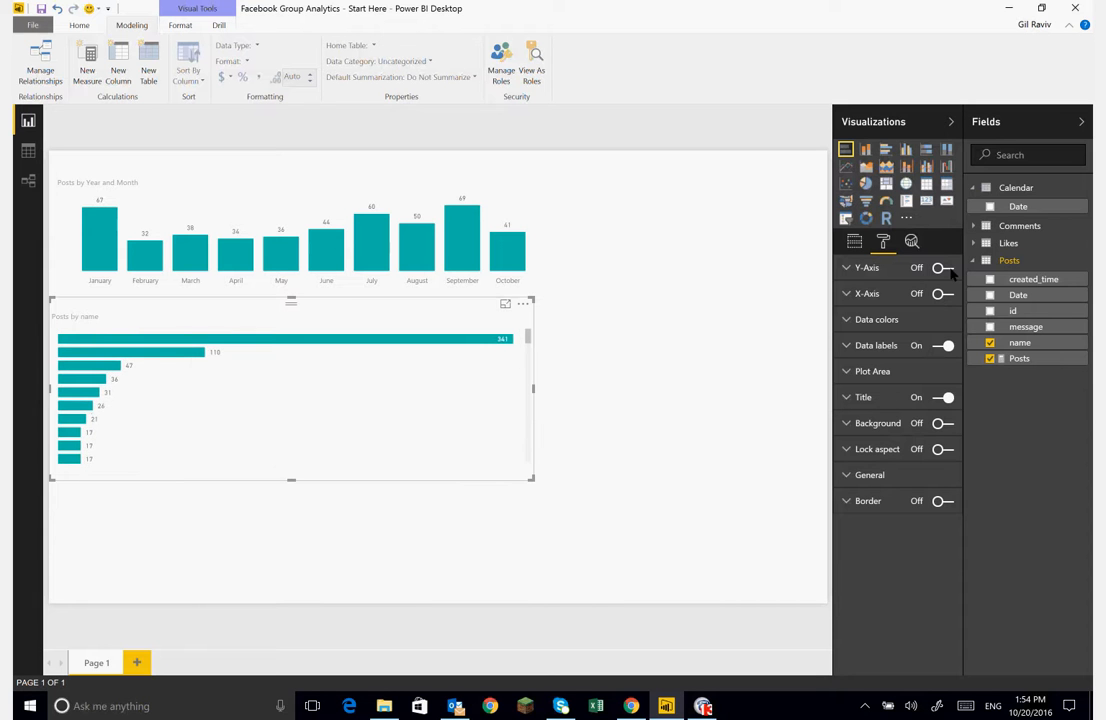
click(945, 268)
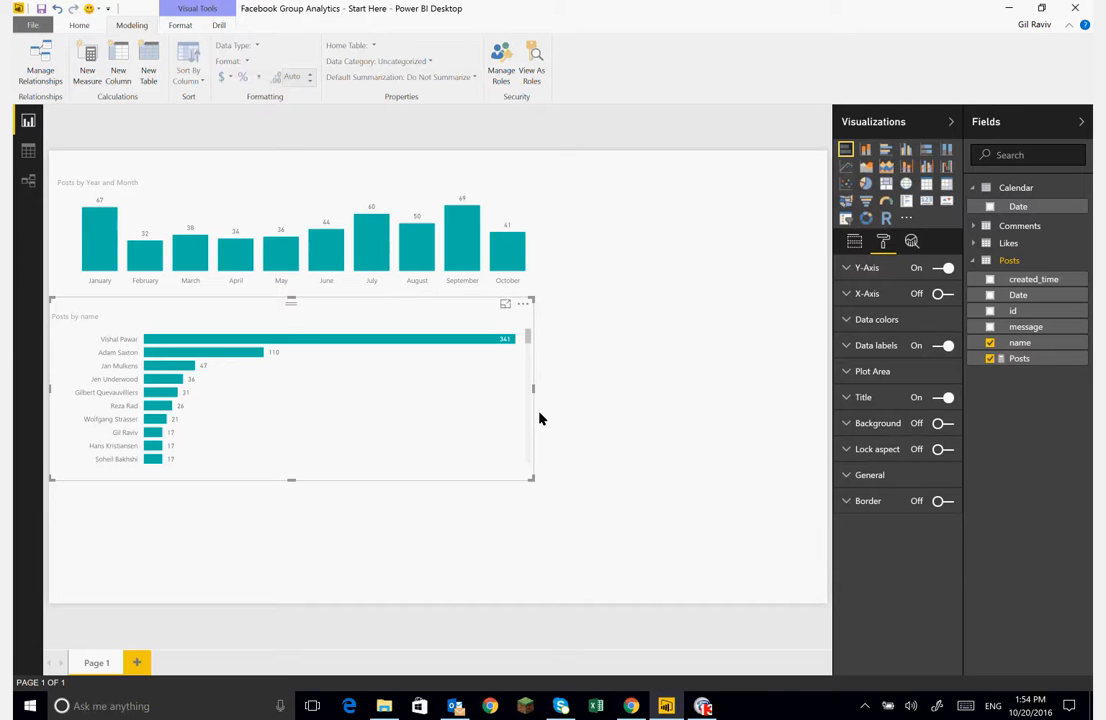
drag(531, 390, 540, 390)
click(563, 398)
- Edit the column chart's interactions so it filters the bar chart instead of highlighting it
click(508, 250)
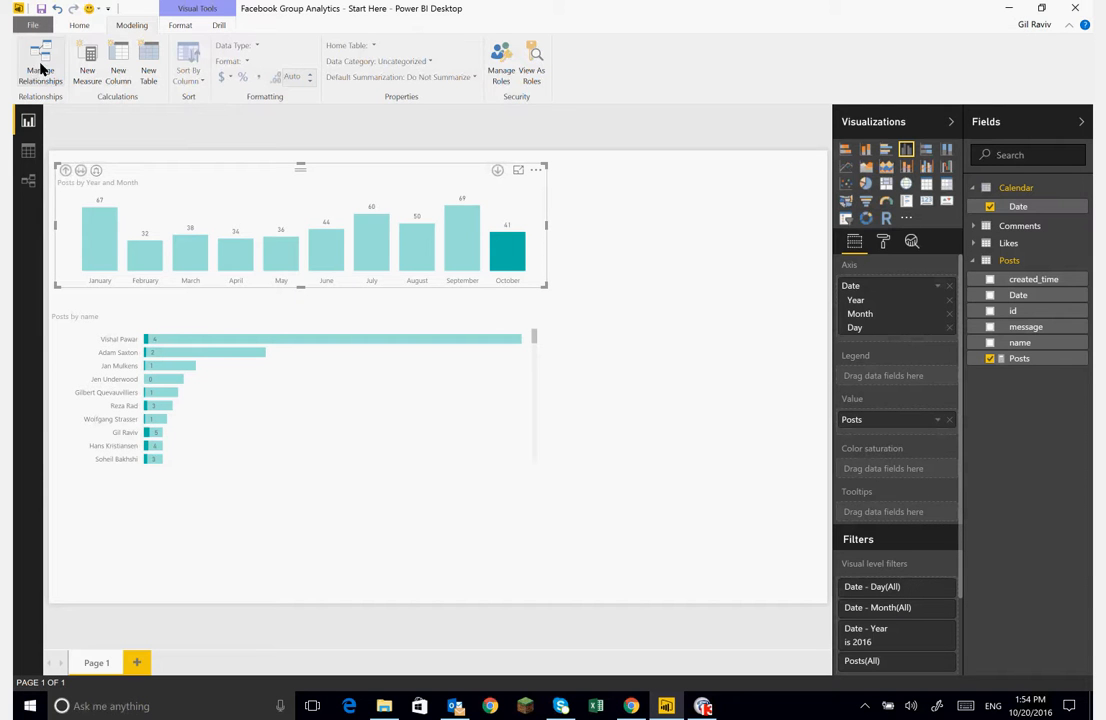
click(180, 25)
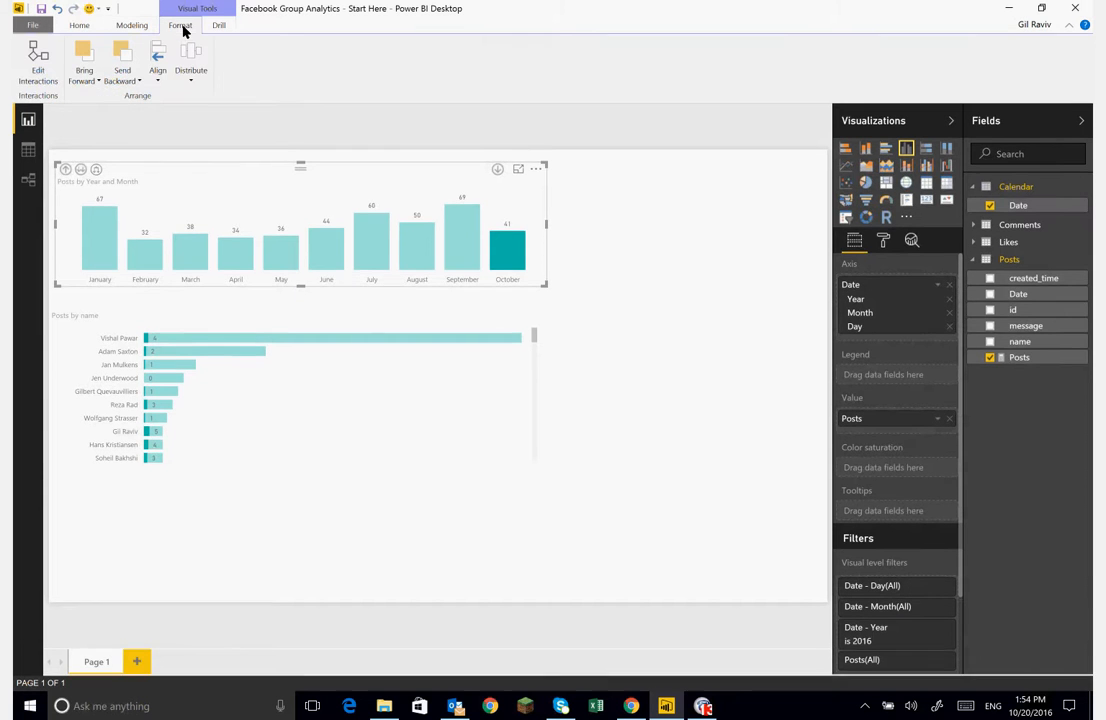
click(38, 55)
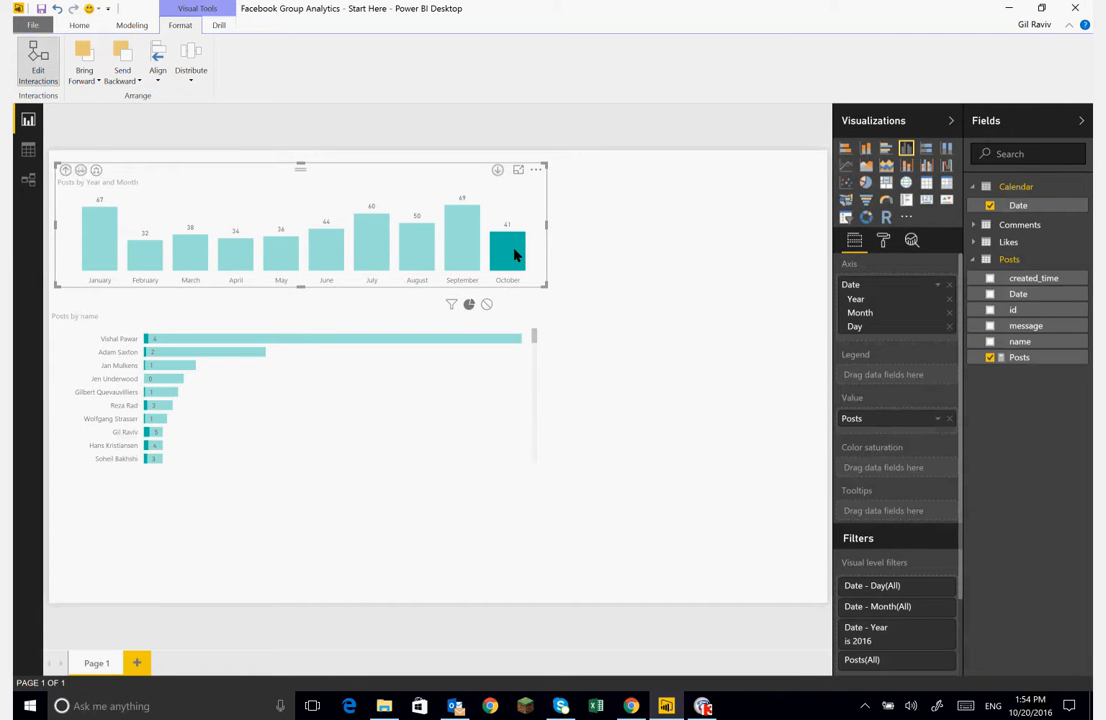
mouse_move(514, 255)
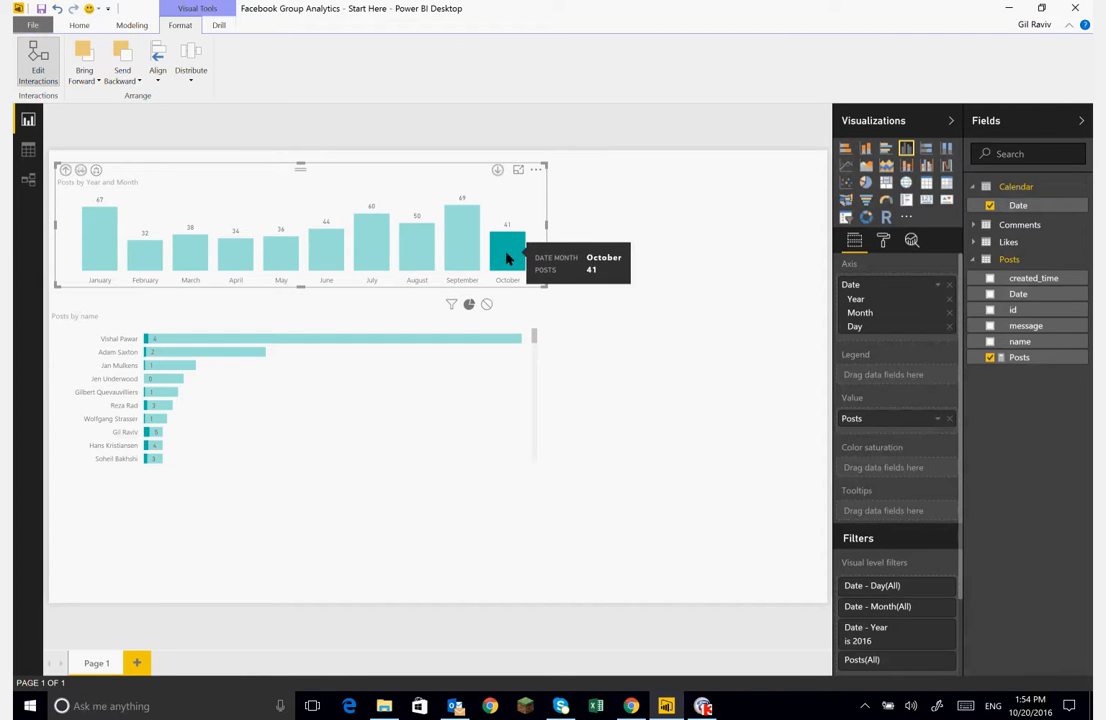
click(452, 305)
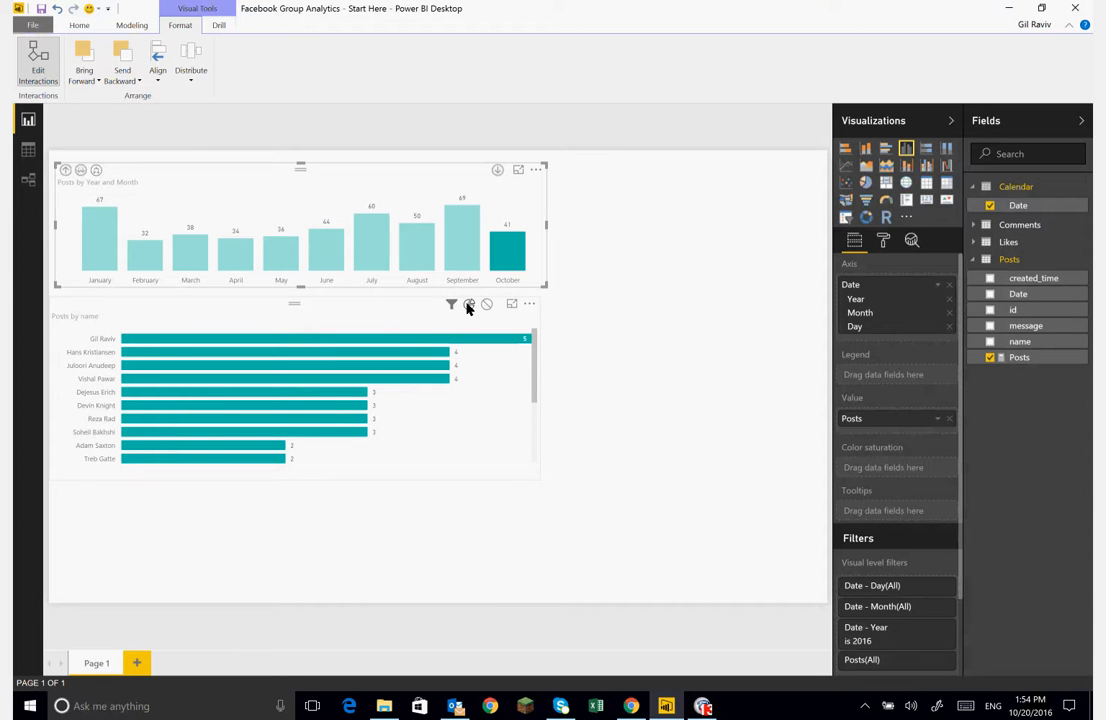
click(37, 66)
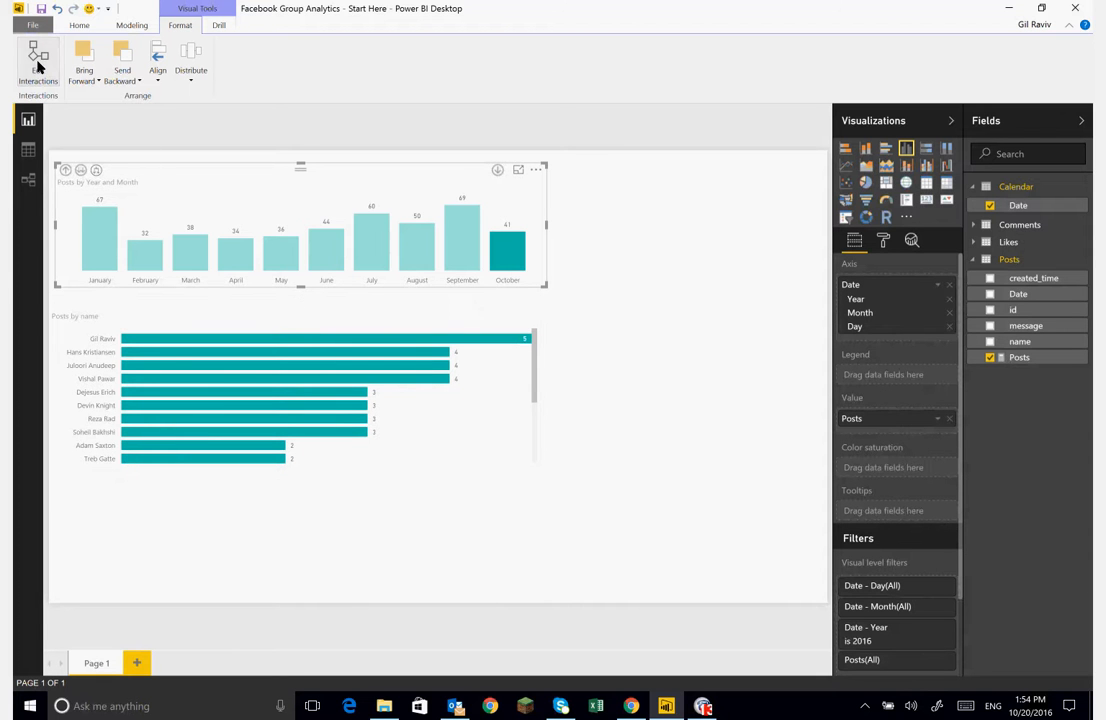
- Select different months in the column chart to examine how the bar chart filters by month
click(461, 236)
click(422, 246)
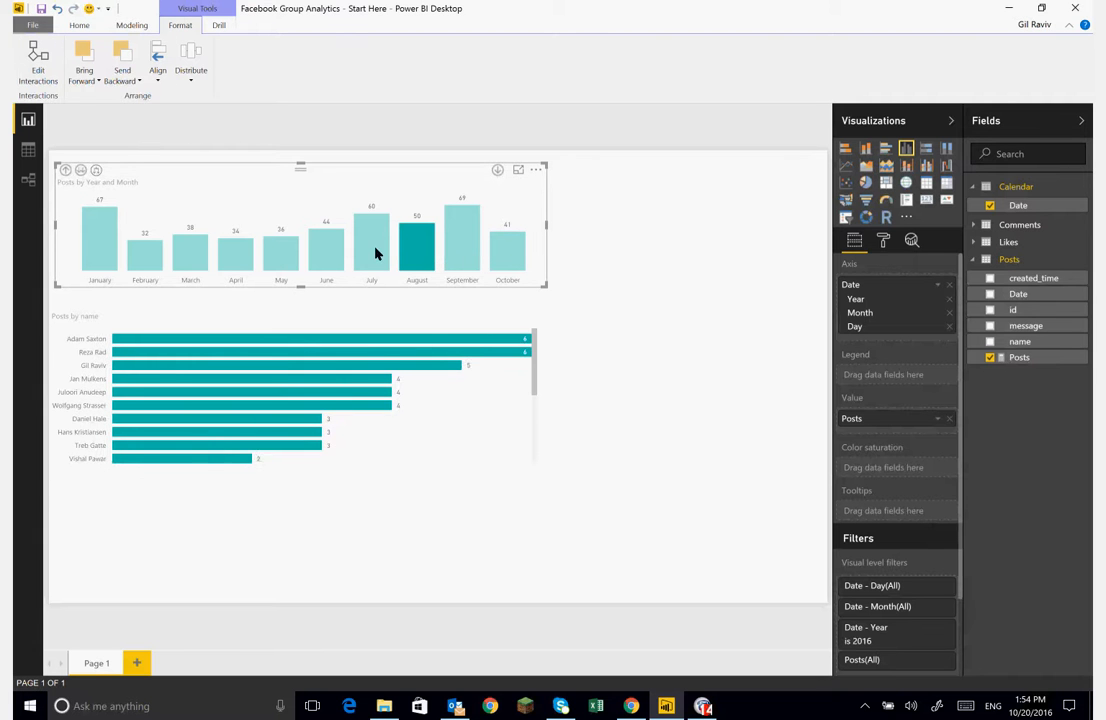
click(375, 253)
click(326, 250)
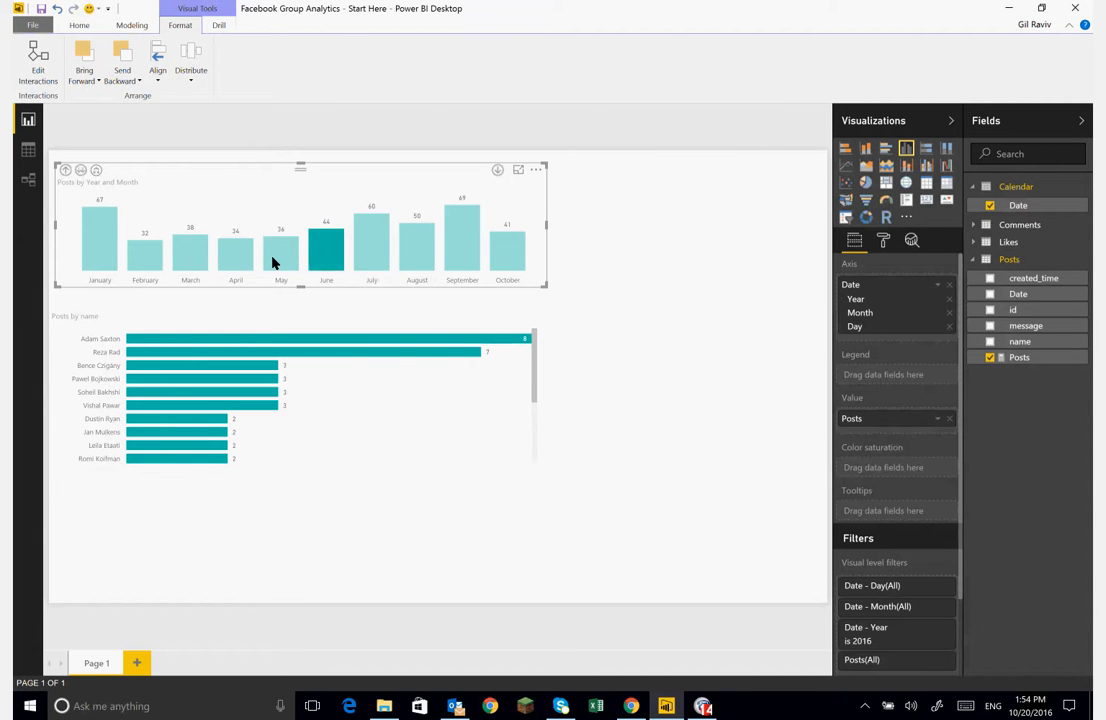
click(279, 252)
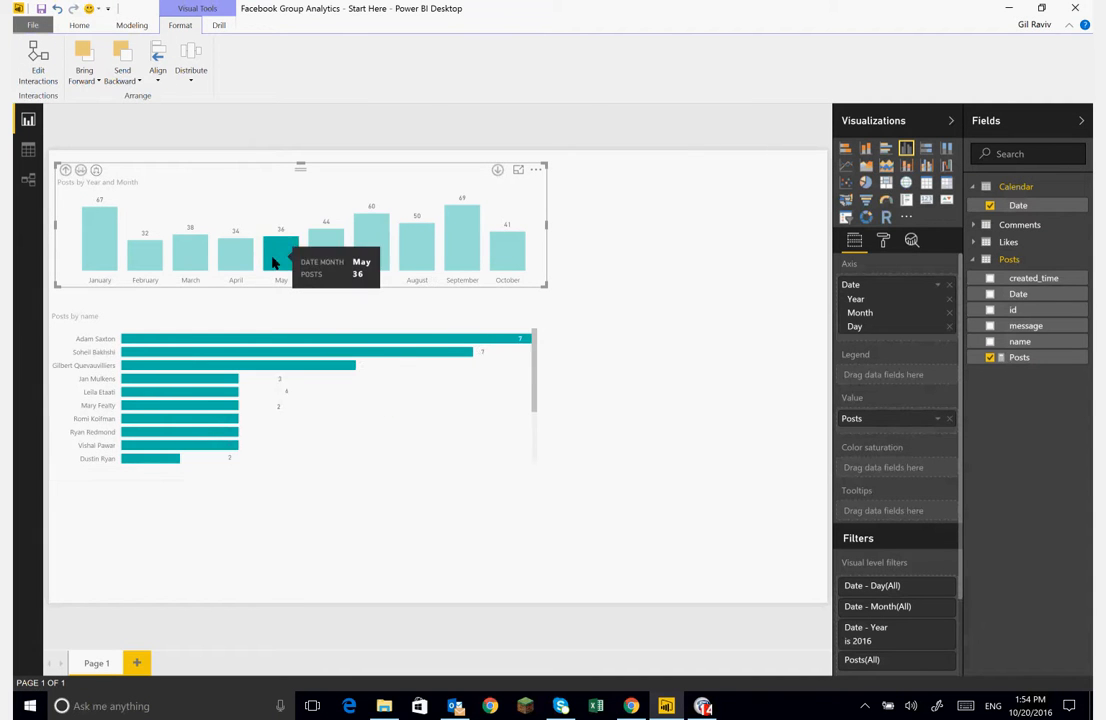
click(530, 388)
click(508, 256)
click(469, 258)
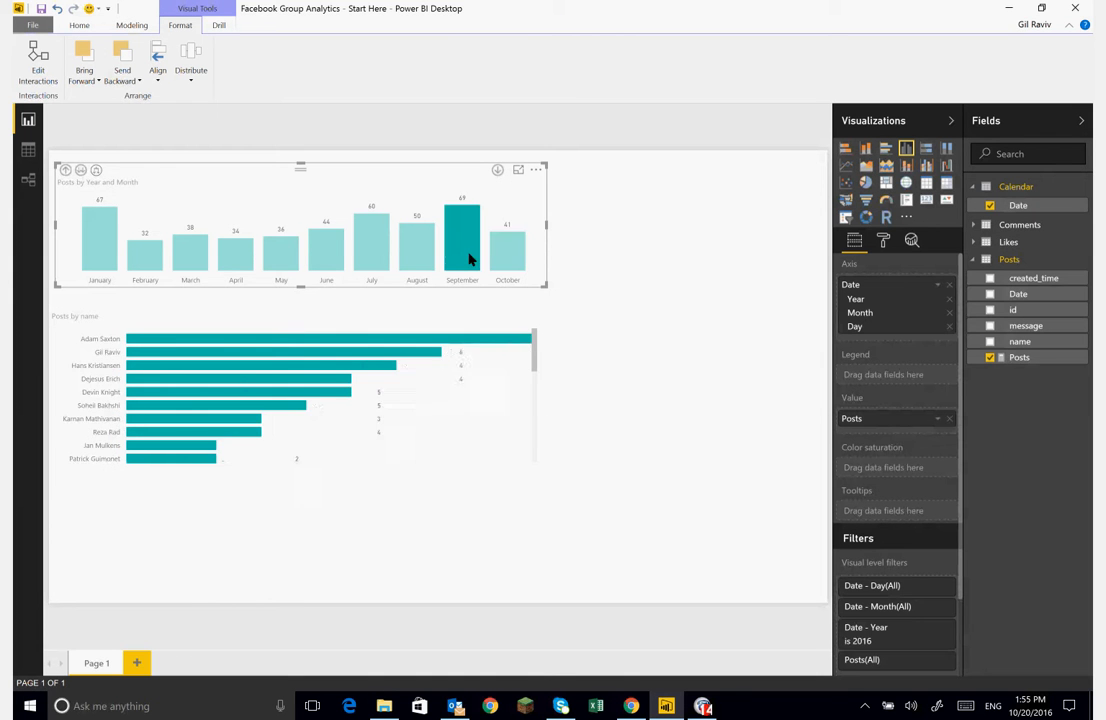
click(416, 250)
click(501, 256)
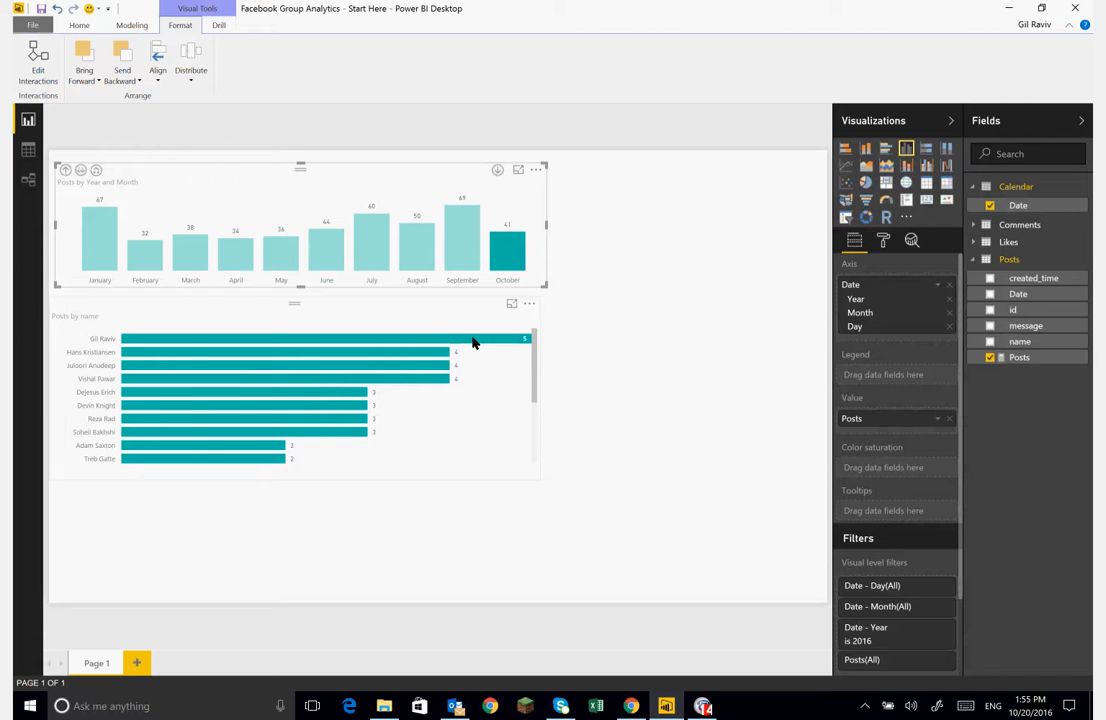
mouse_move(475, 345)
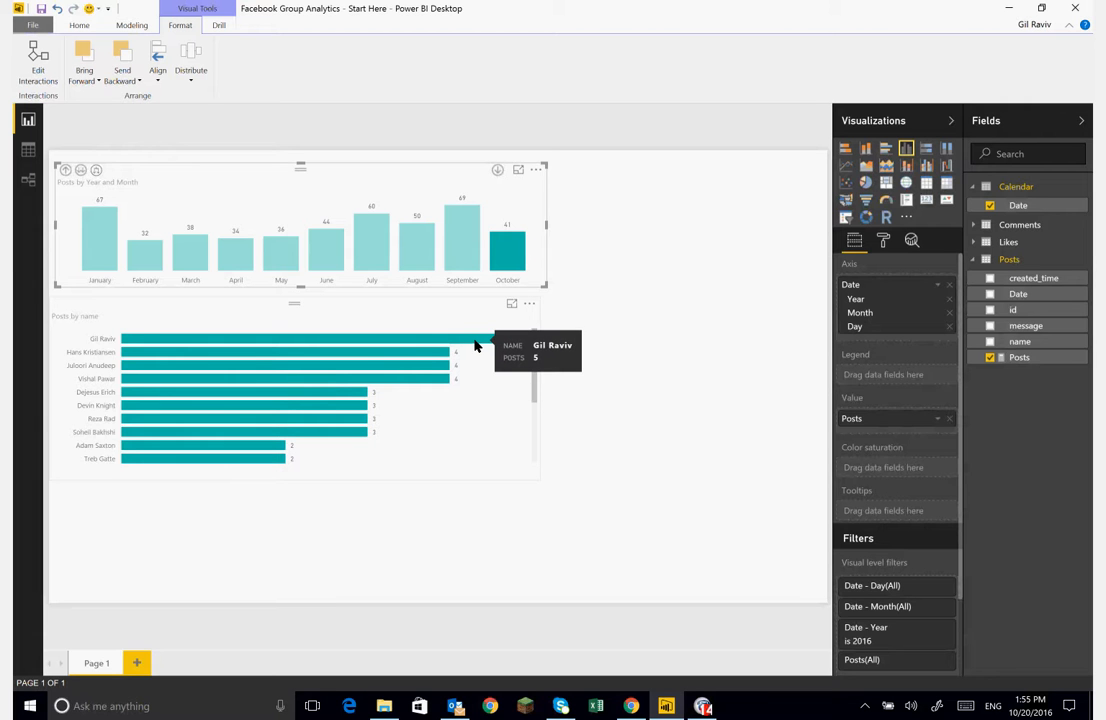
click(462, 238)
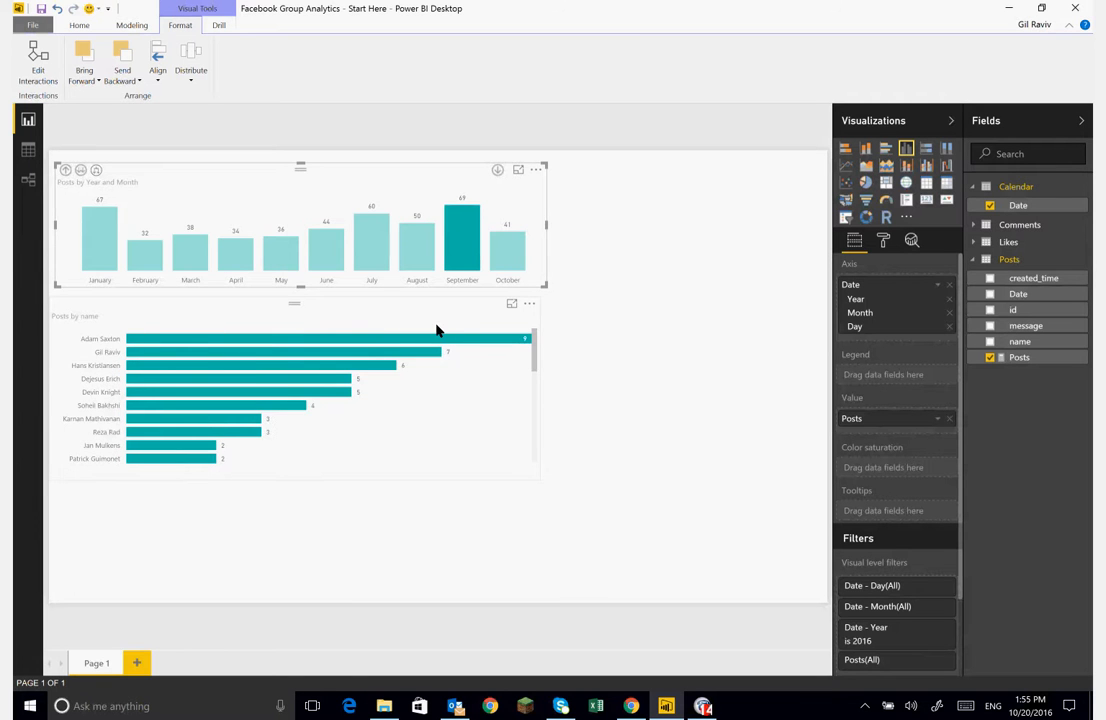
click(190, 250)
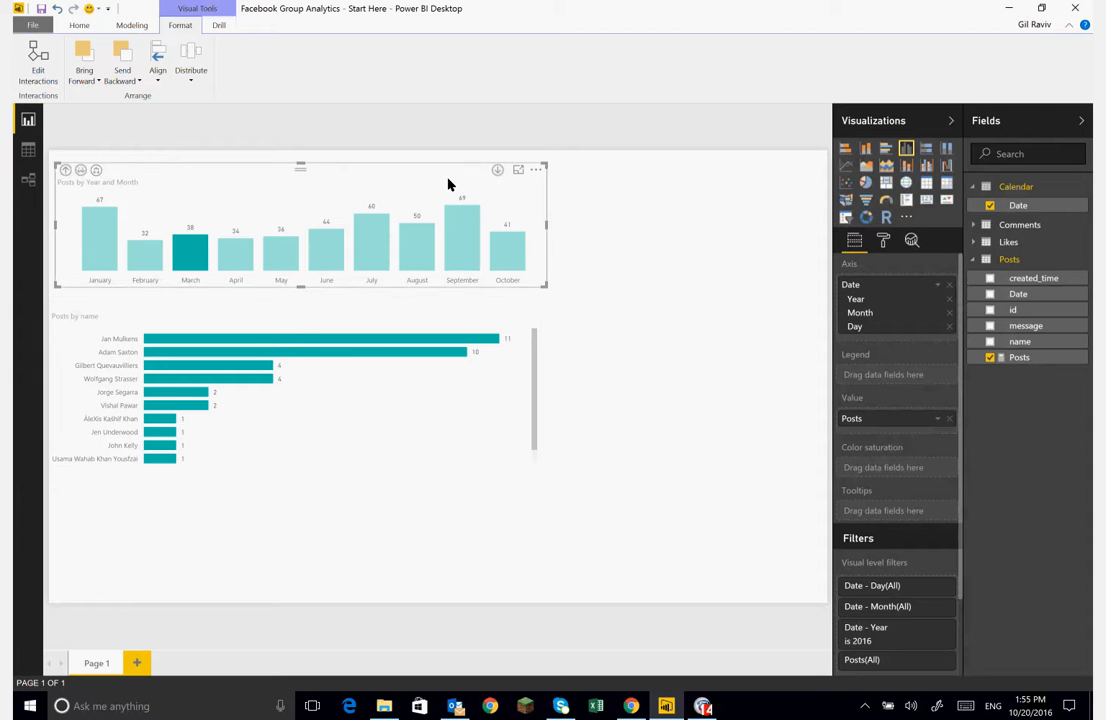
- Narrow the bar chart and the column chart to matching widths of about 350 pixels
click(537, 336)
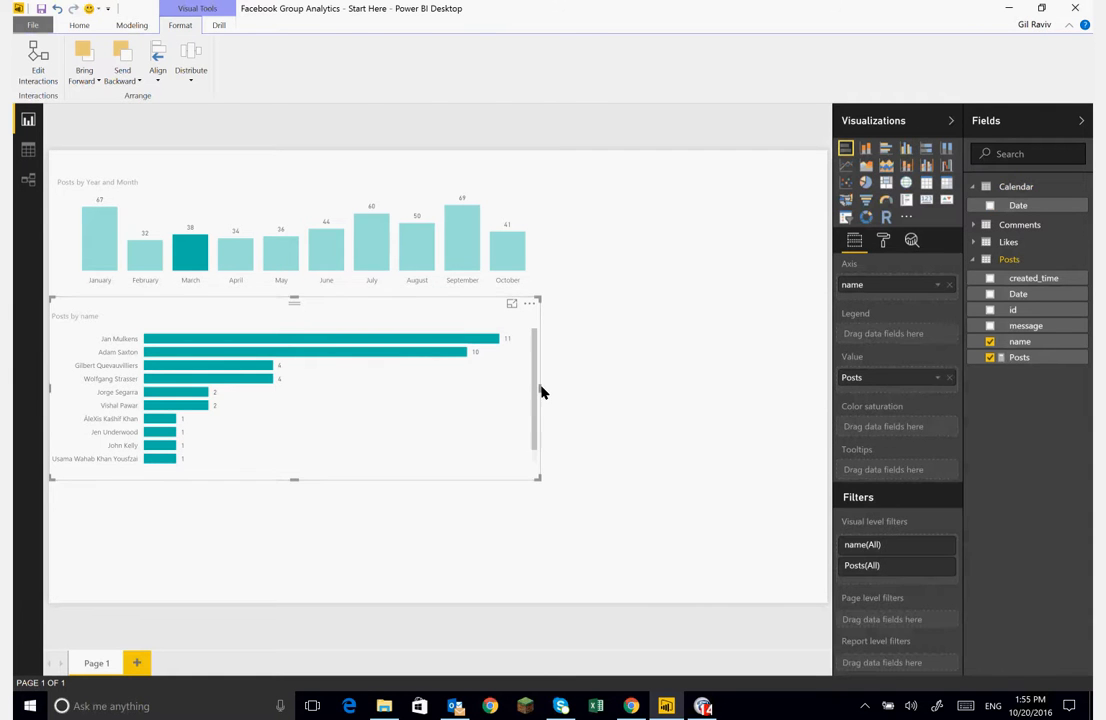
click(541, 391)
click(538, 392)
drag(538, 392, 432, 383)
click(512, 201)
click(512, 201)
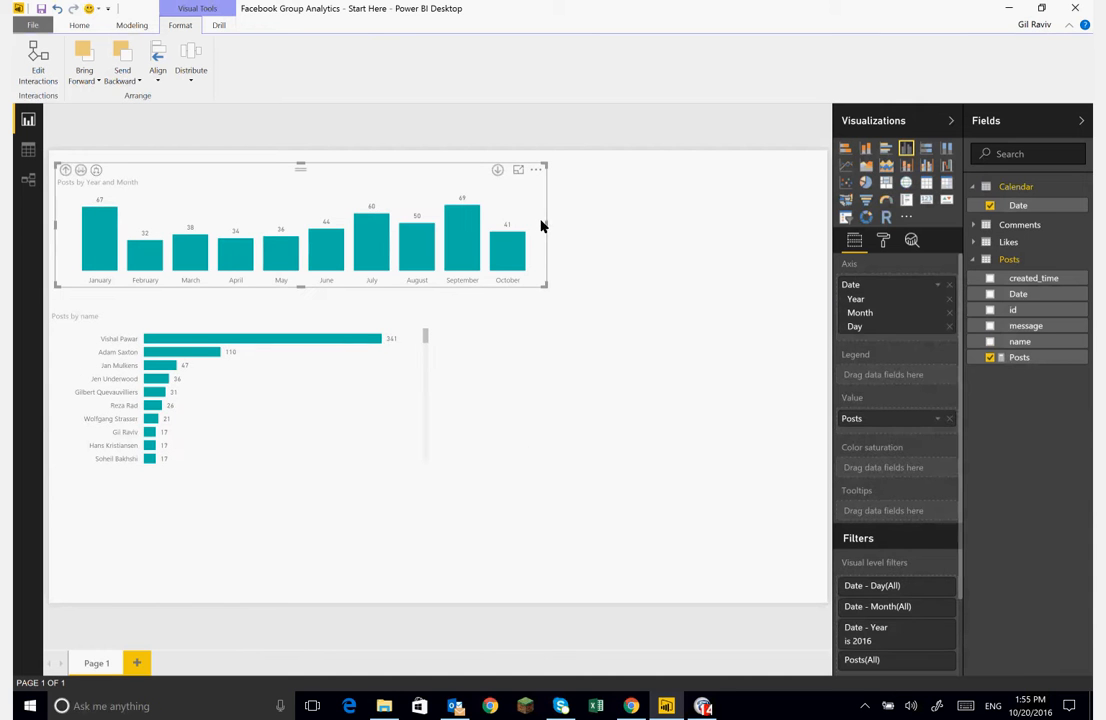
drag(546, 227, 432, 234)
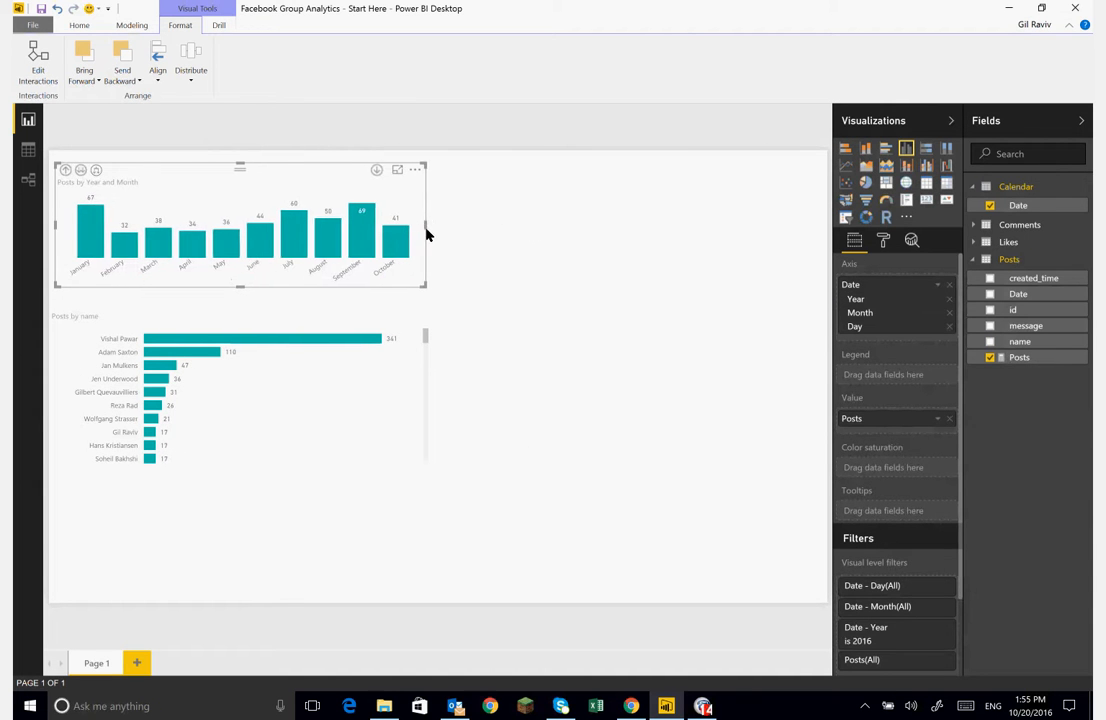
- Open the Query Editor from the report
click(532, 255)
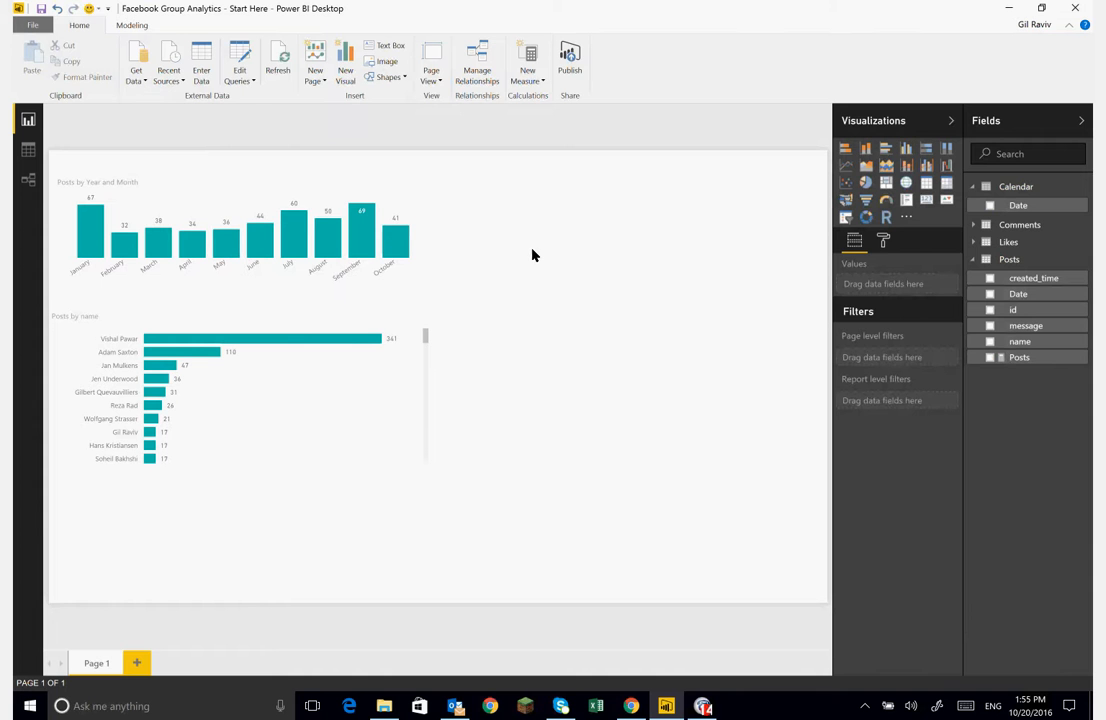
click(234, 77)
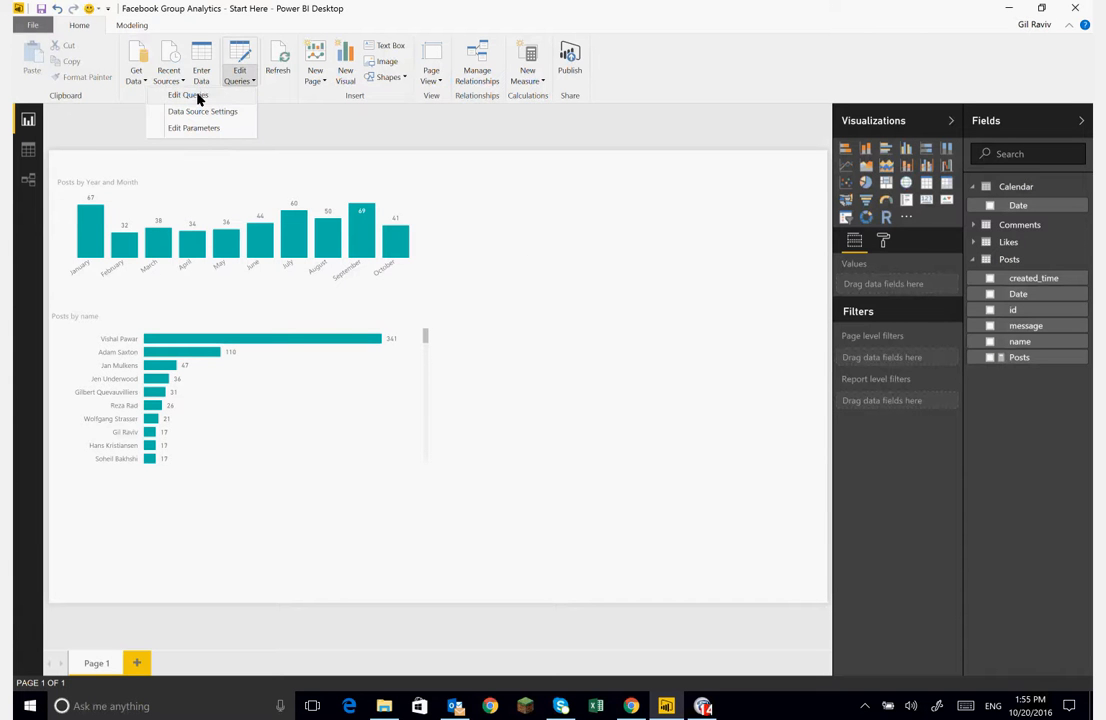
click(199, 97)
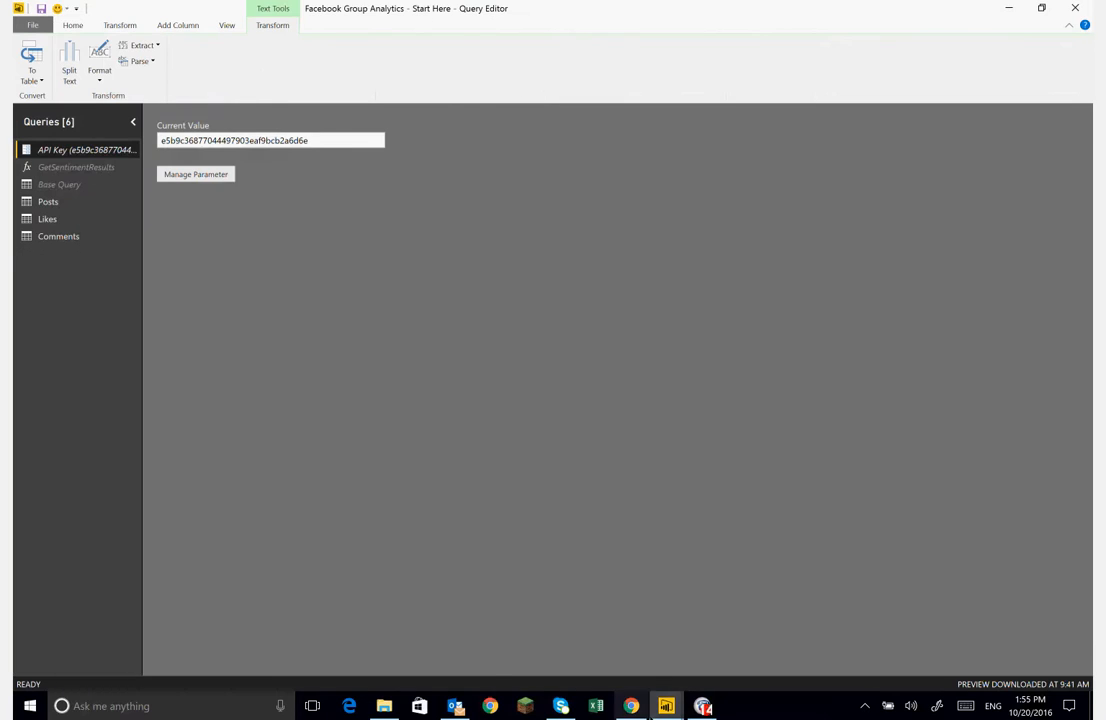
- Switch to the browser's Microsoft Cognitive Services Text Analytics API tab and select its address
click(631, 706)
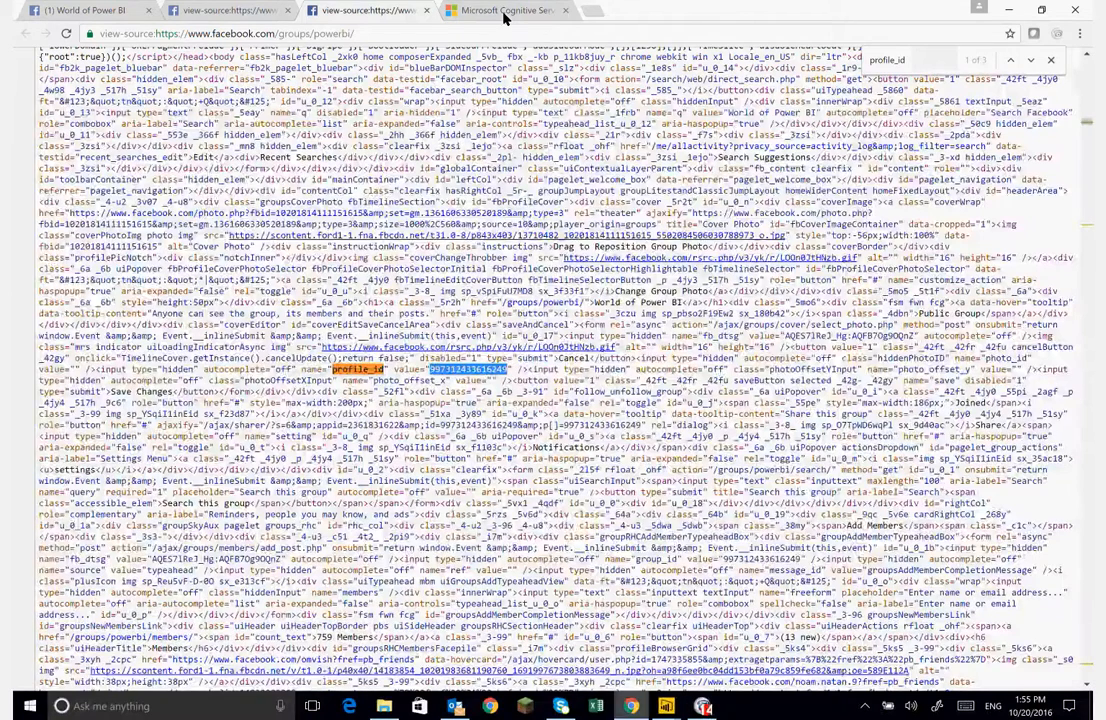
click(506, 12)
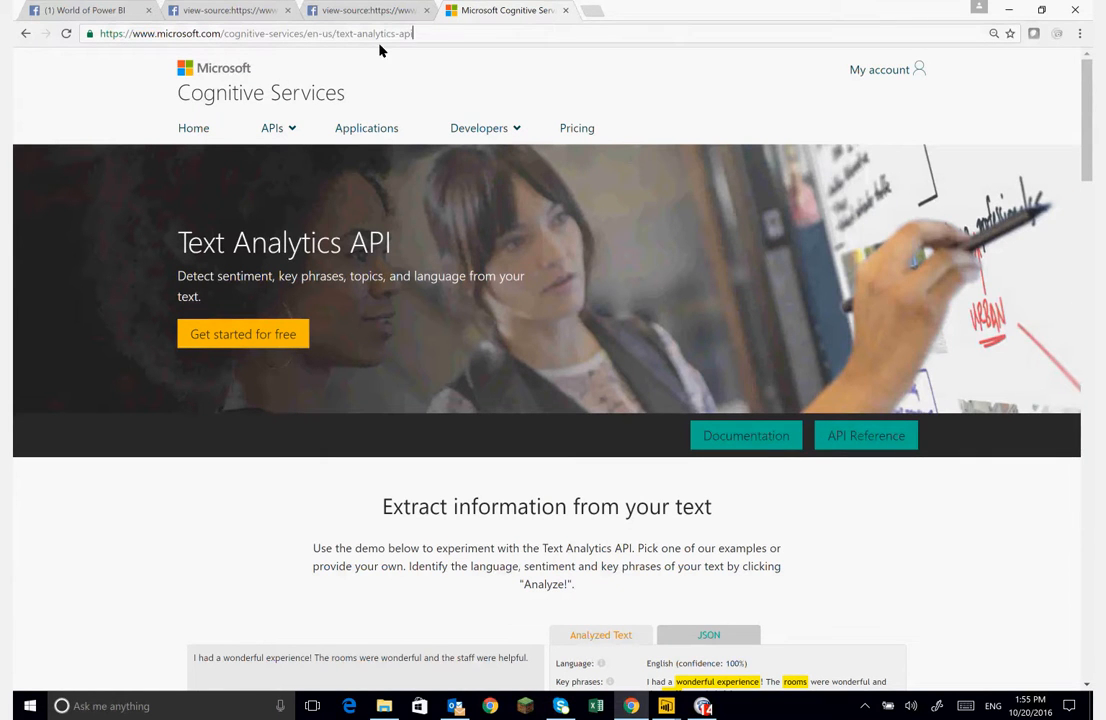
drag(385, 34, 55, 50)
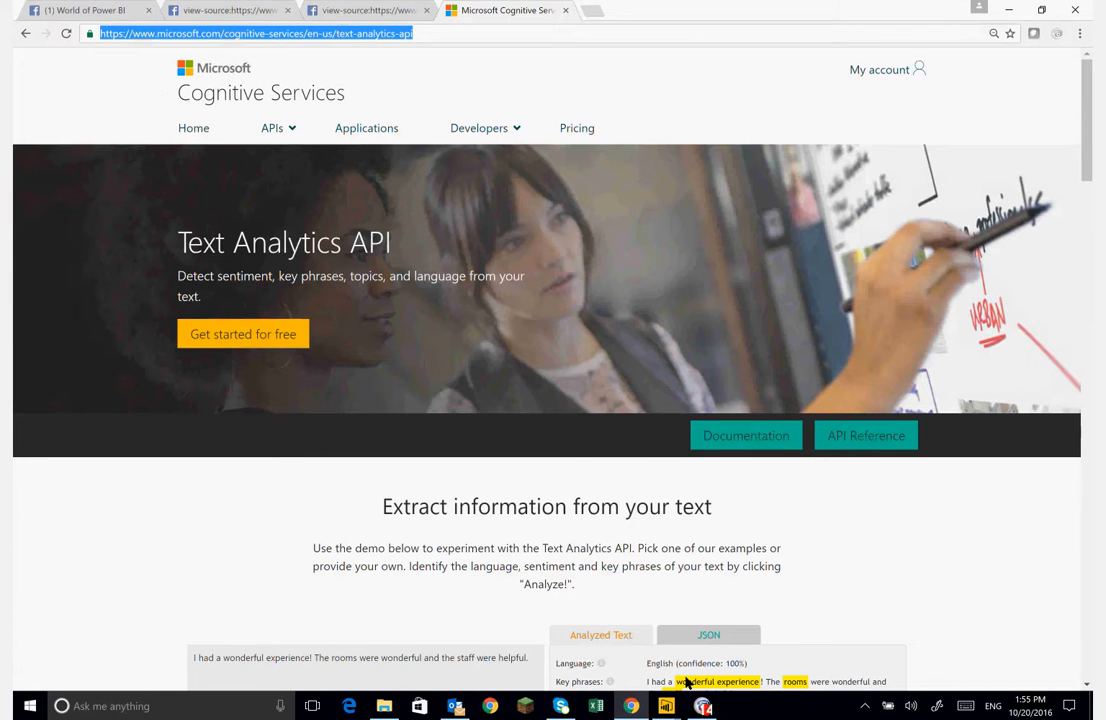
mouse_move(705, 707)
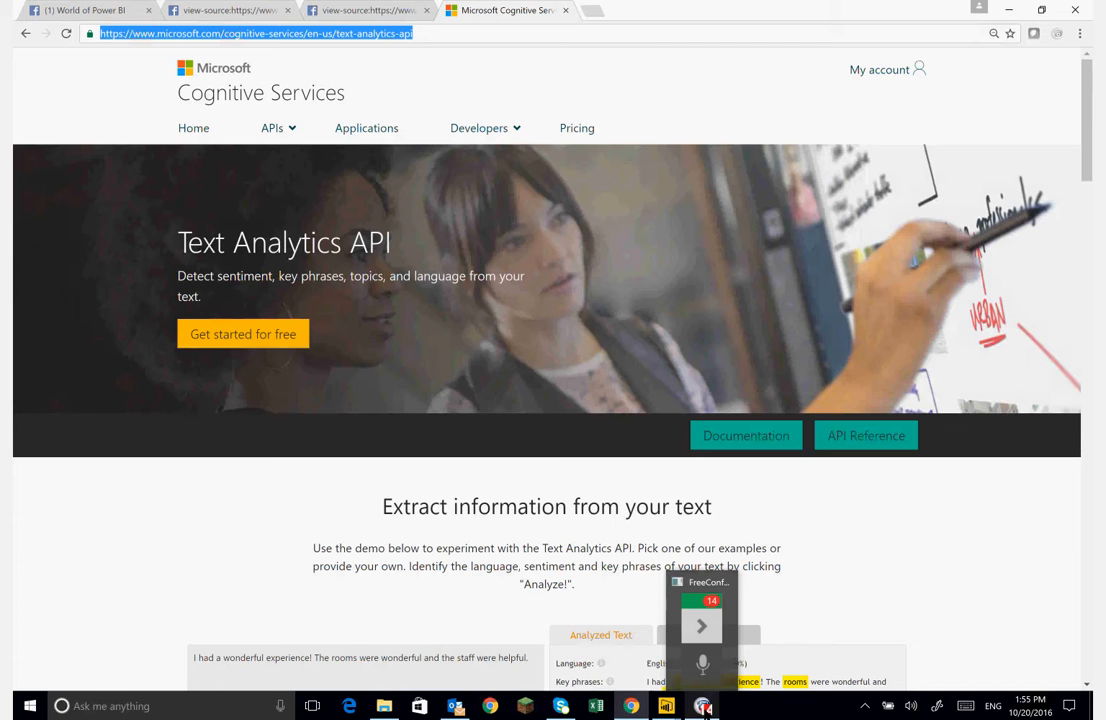
click(705, 707)
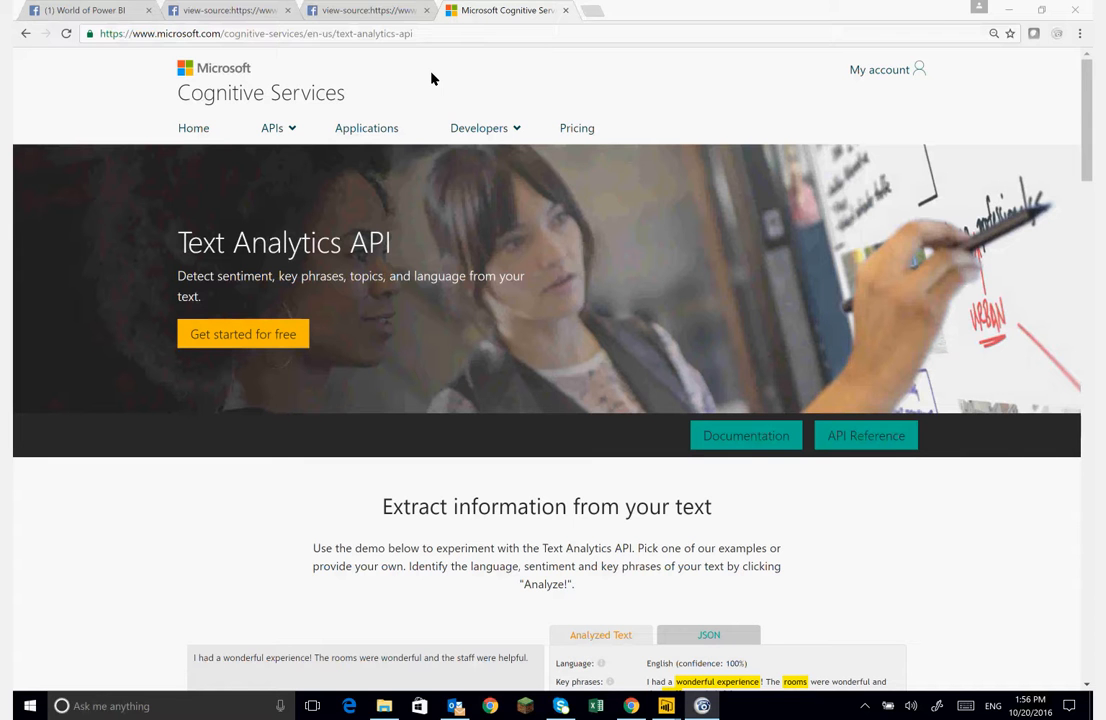
- Sign in to My account and review the Text Analytics free subscription and its keys
click(883, 72)
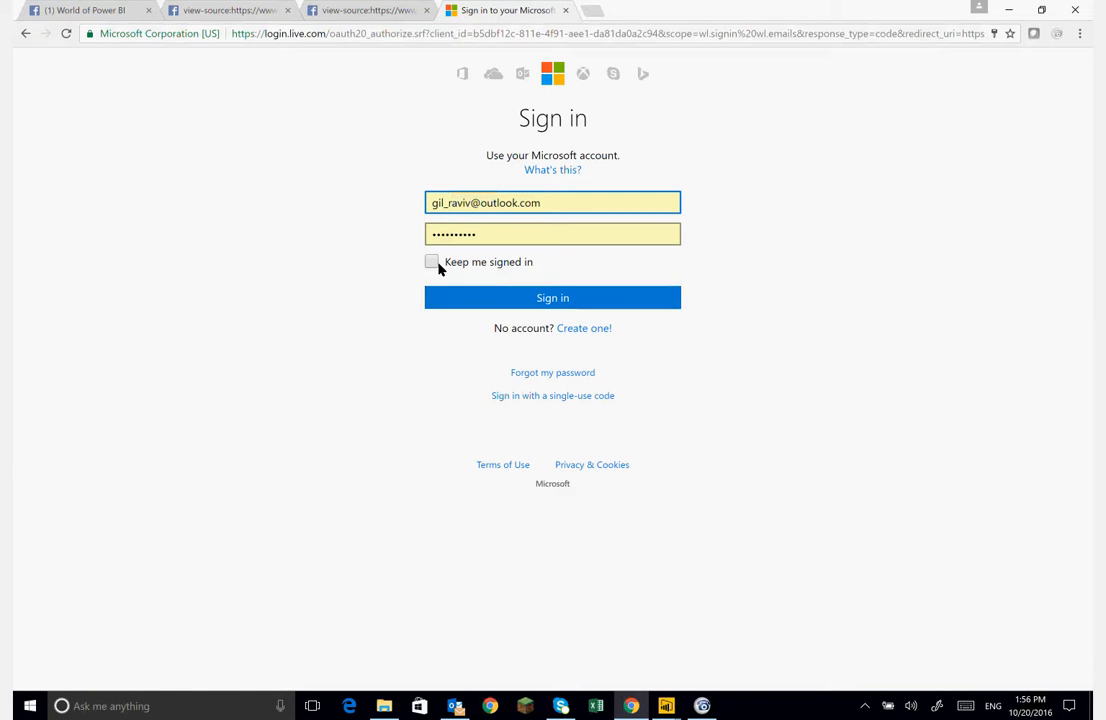
click(538, 298)
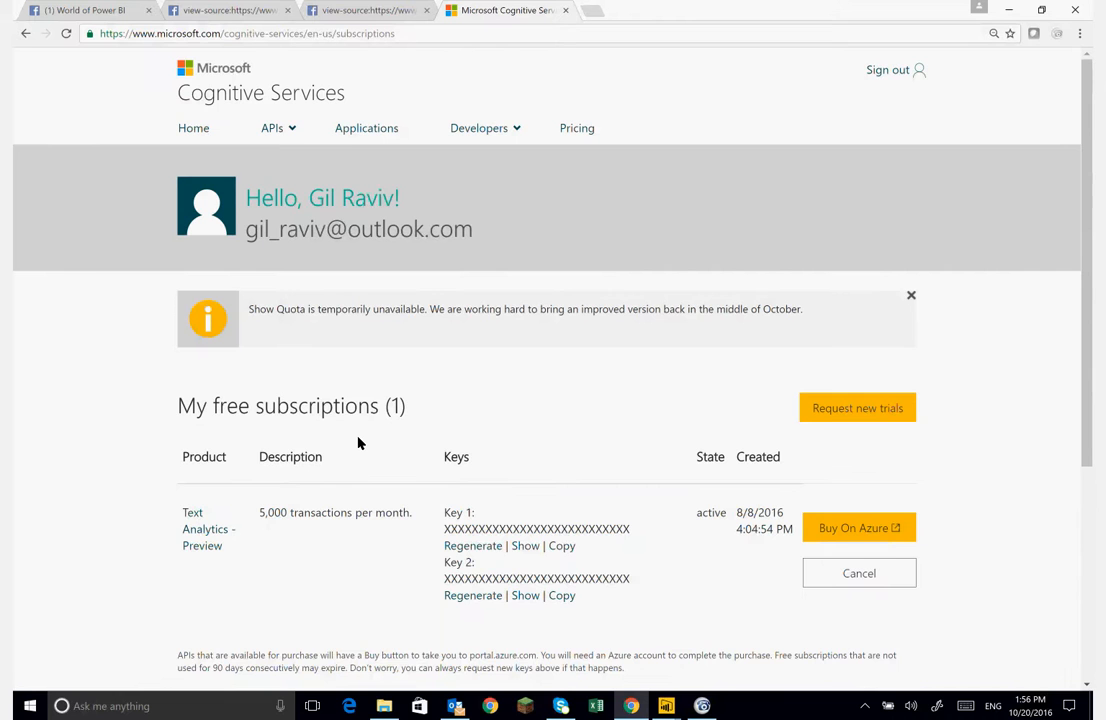
scroll(359, 443, down, 2)
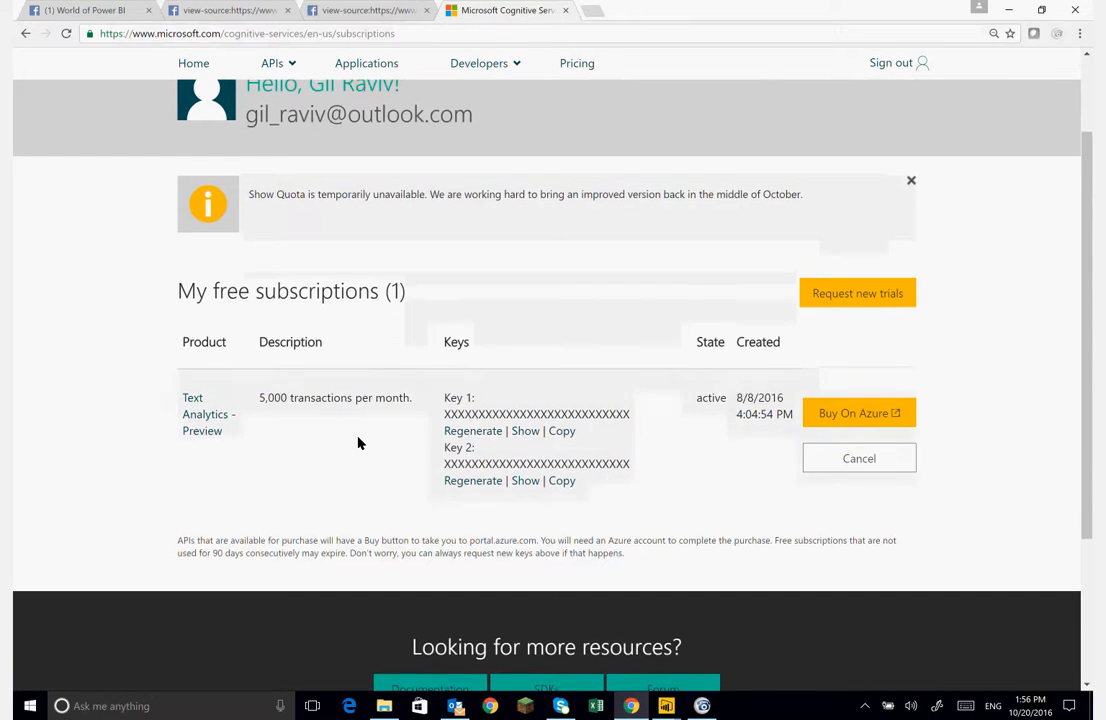
scroll(268, 451, up, 1)
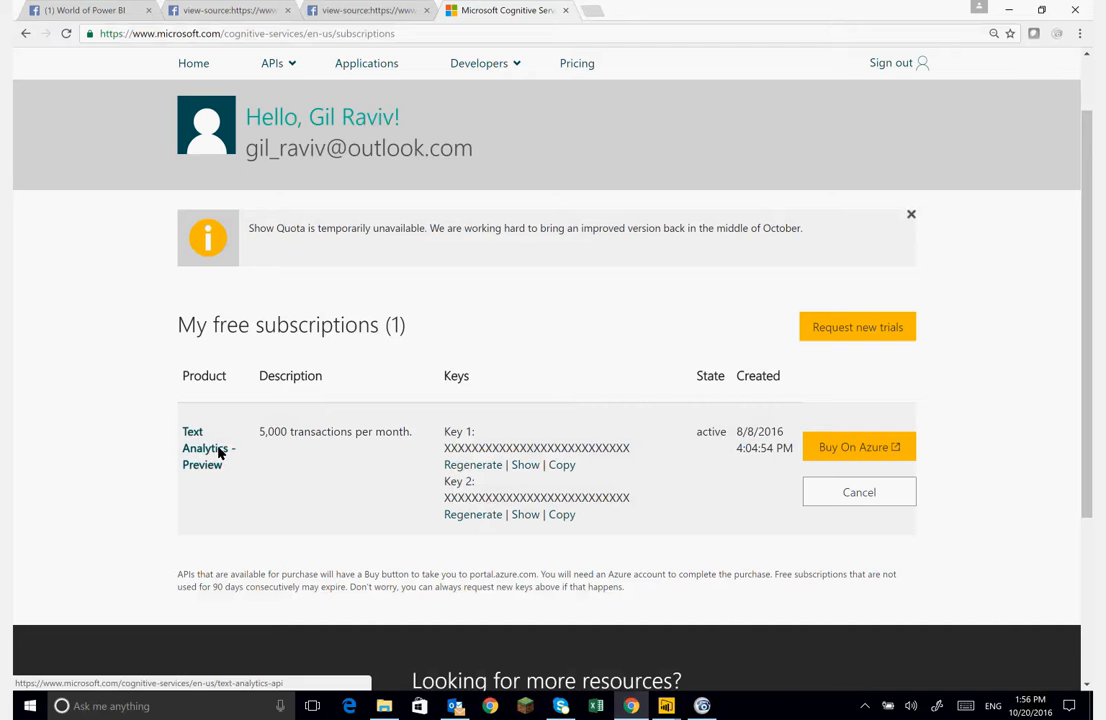
double_click(280, 438)
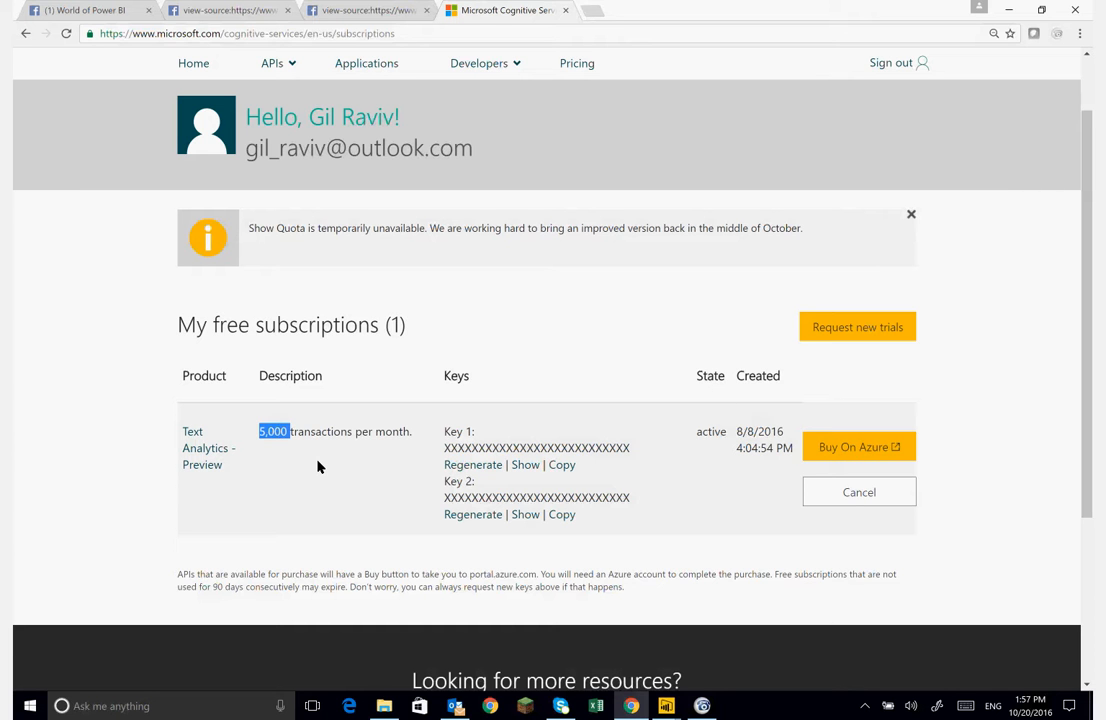
- Switch back to the Query Editor window
click(318, 467)
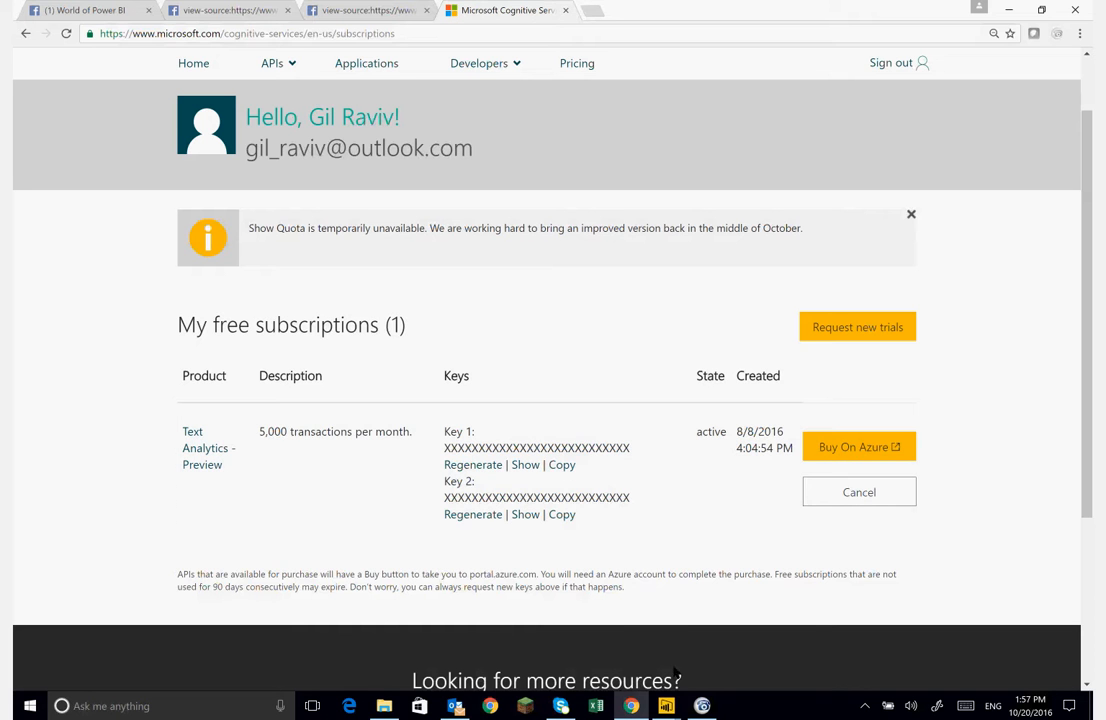
mouse_move(668, 708)
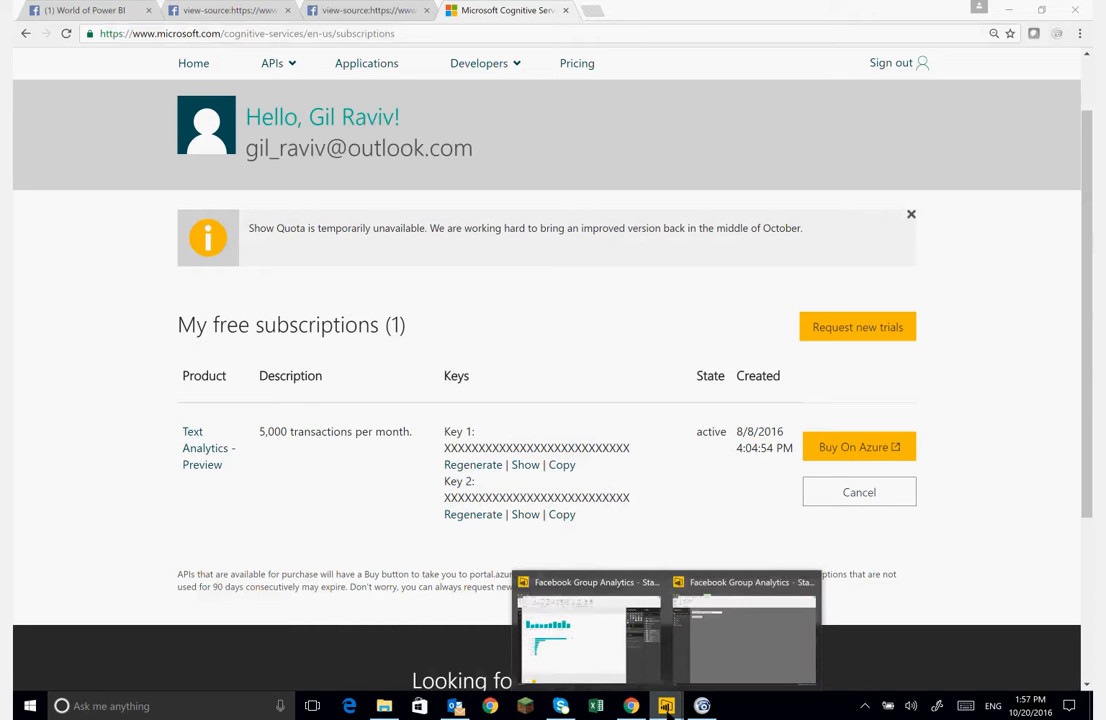
click(626, 590)
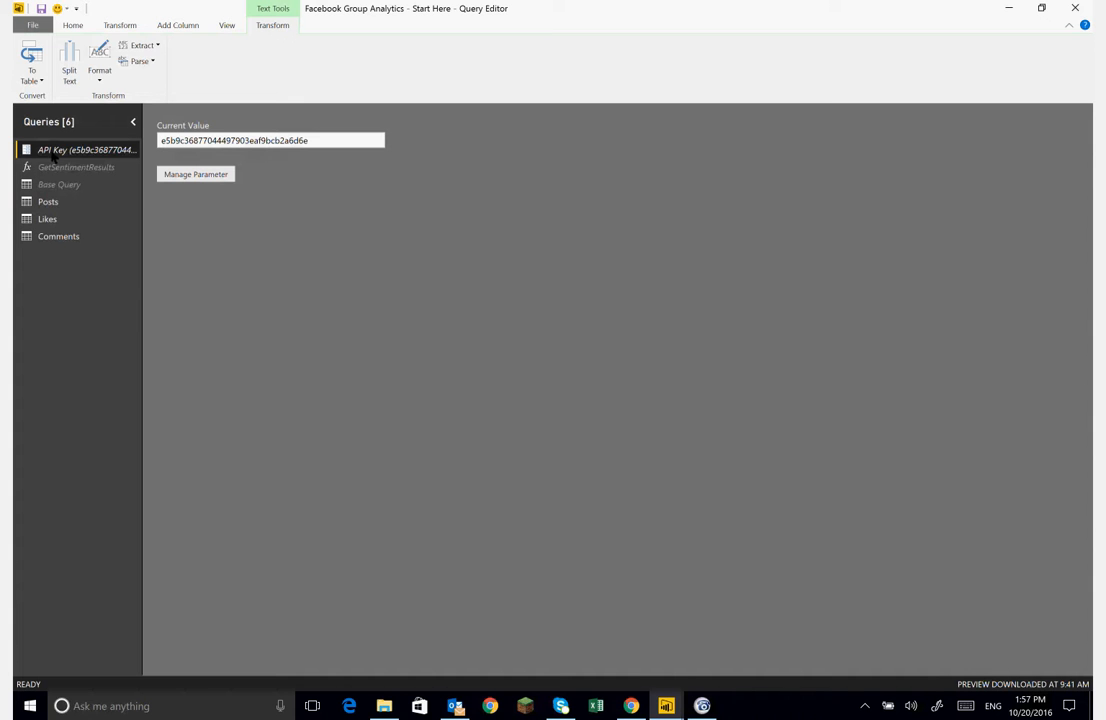
right_click(53, 152)
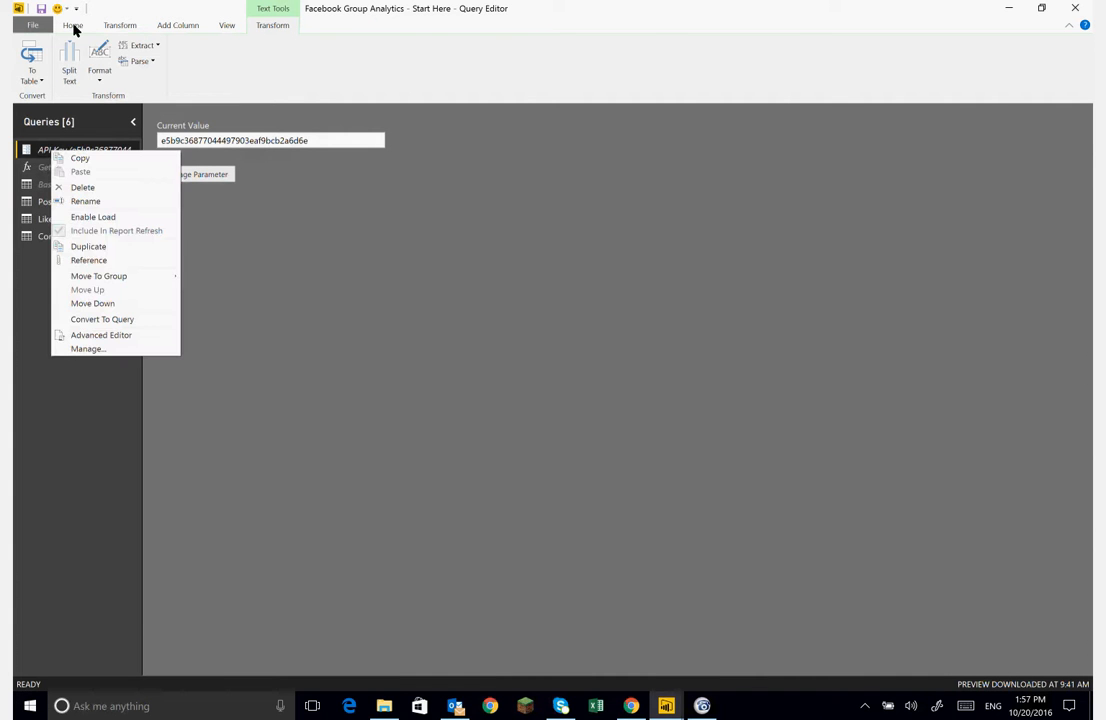
click(73, 27)
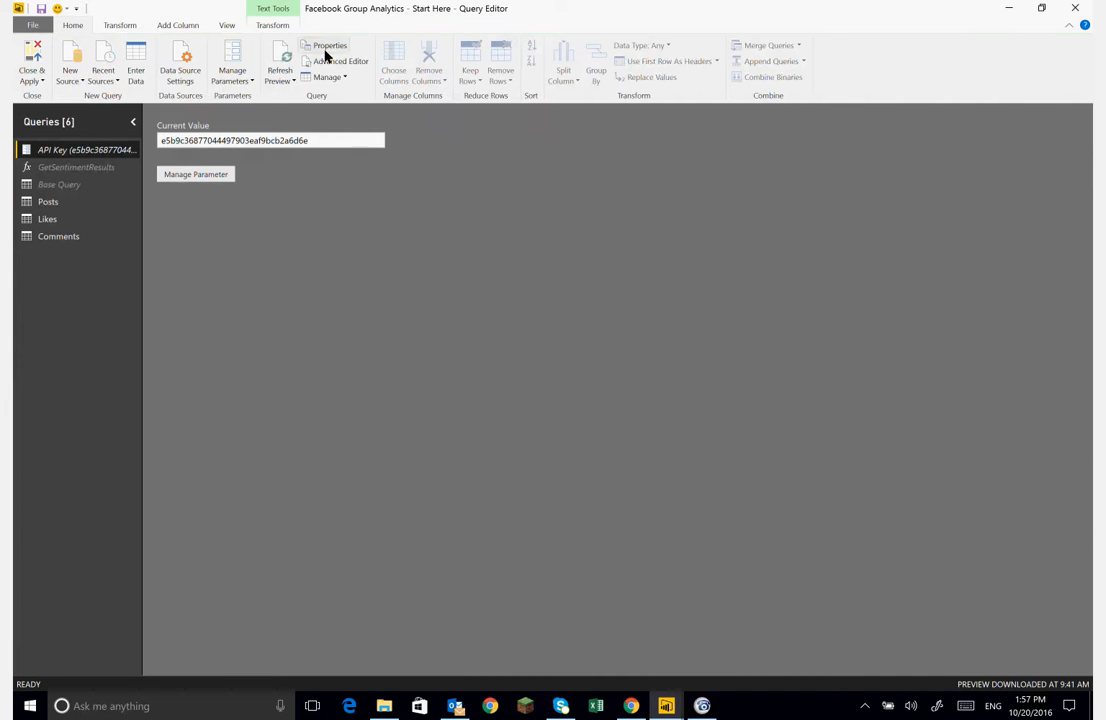
click(212, 84)
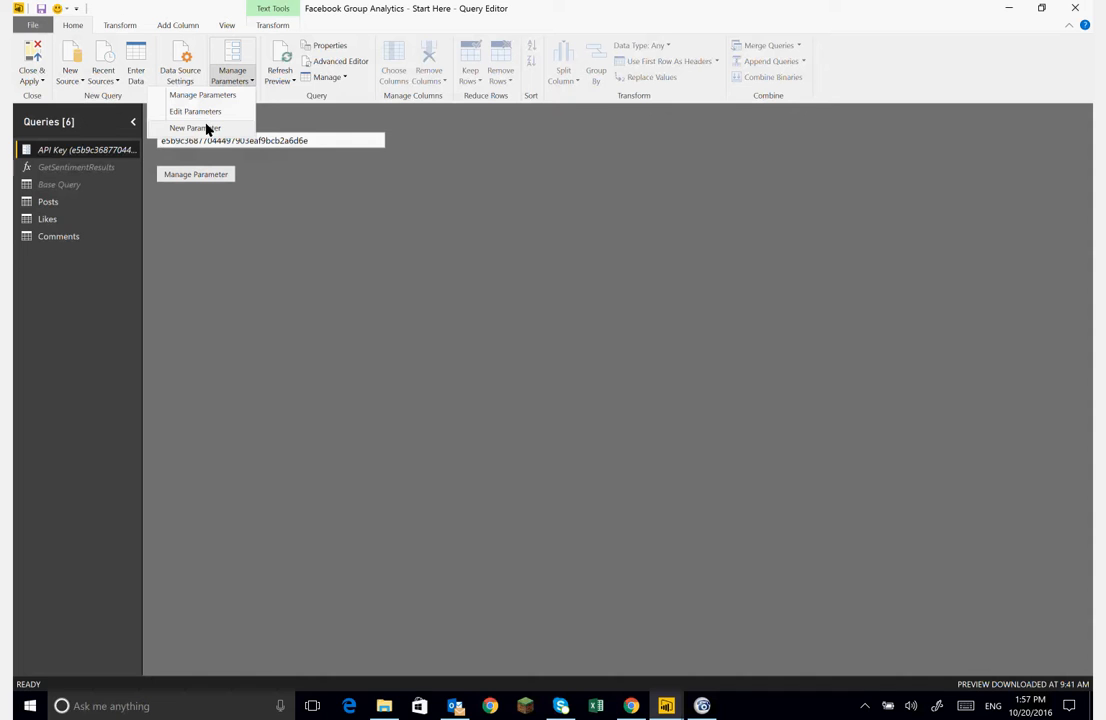
key(Escape)
double_click(33, 150)
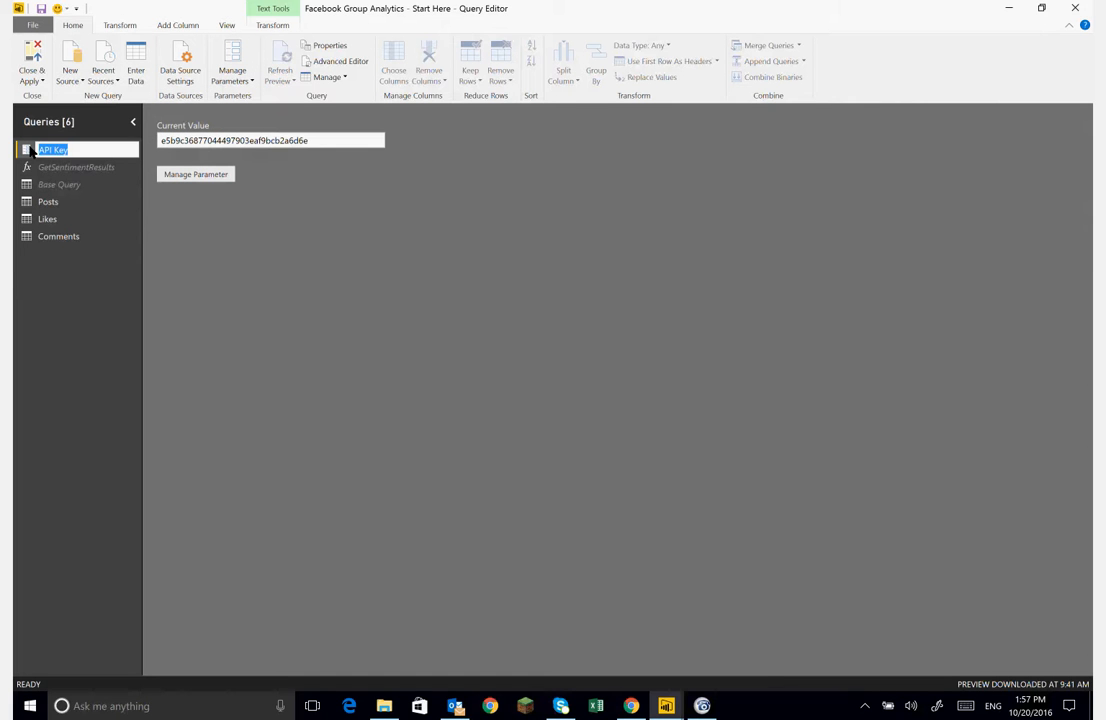
key(Return)
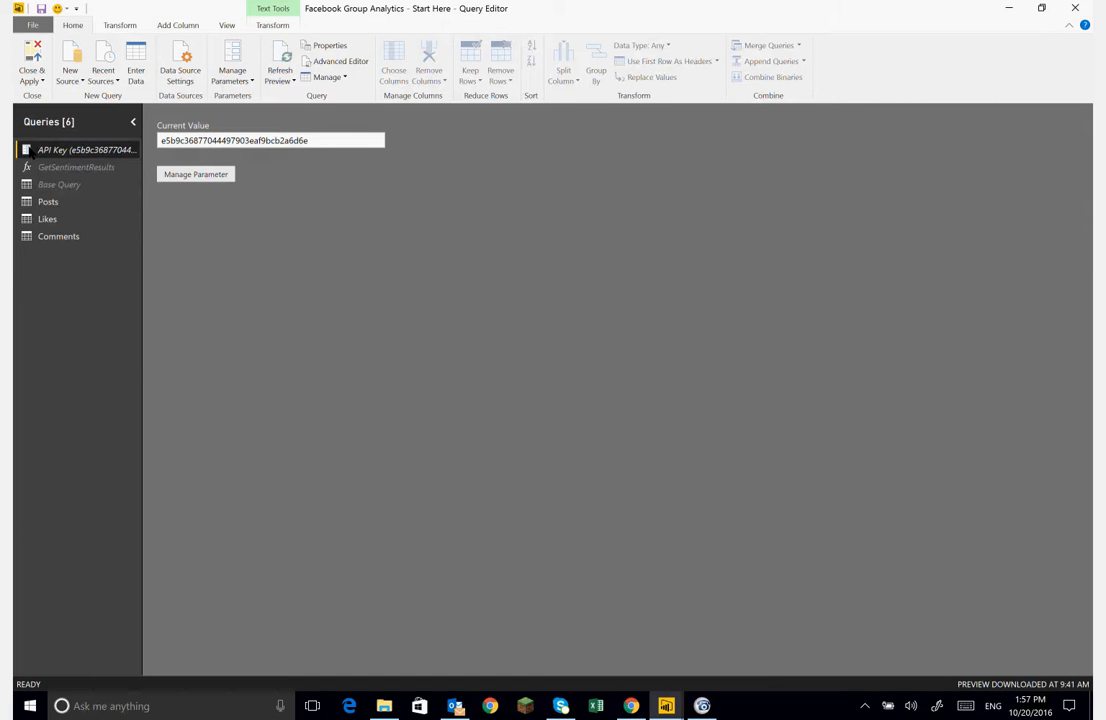
- Open the API Key parameter in the parameter manager, review its settings and current value, and close it
right_click(27, 150)
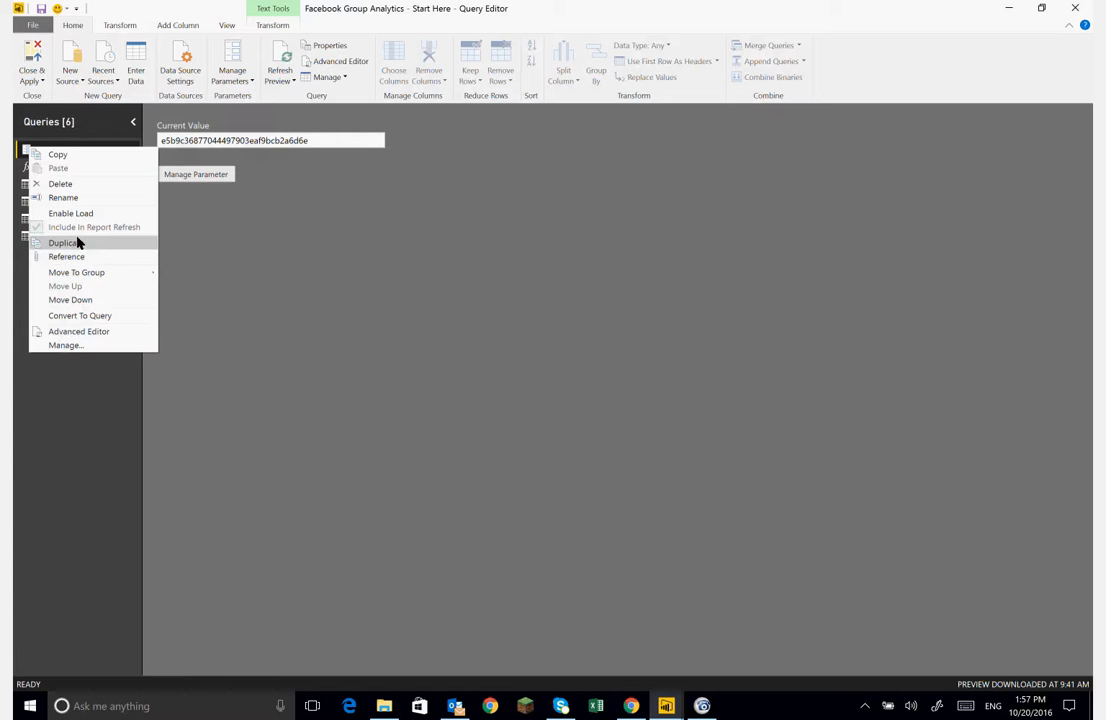
click(78, 346)
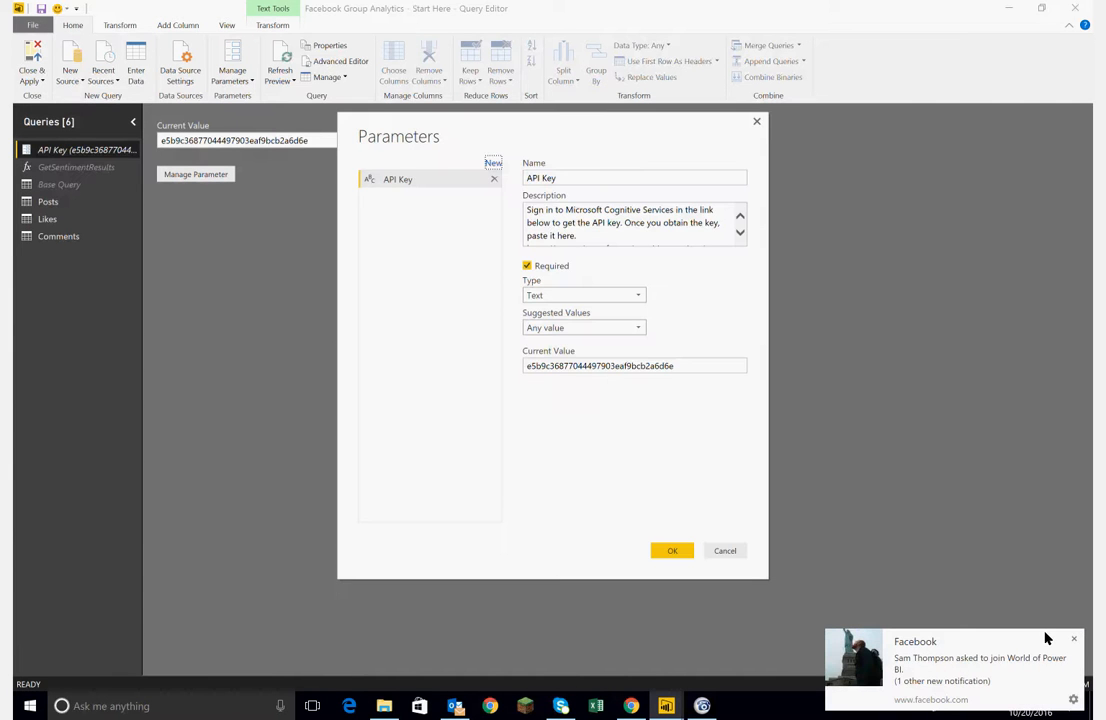
click(1073, 639)
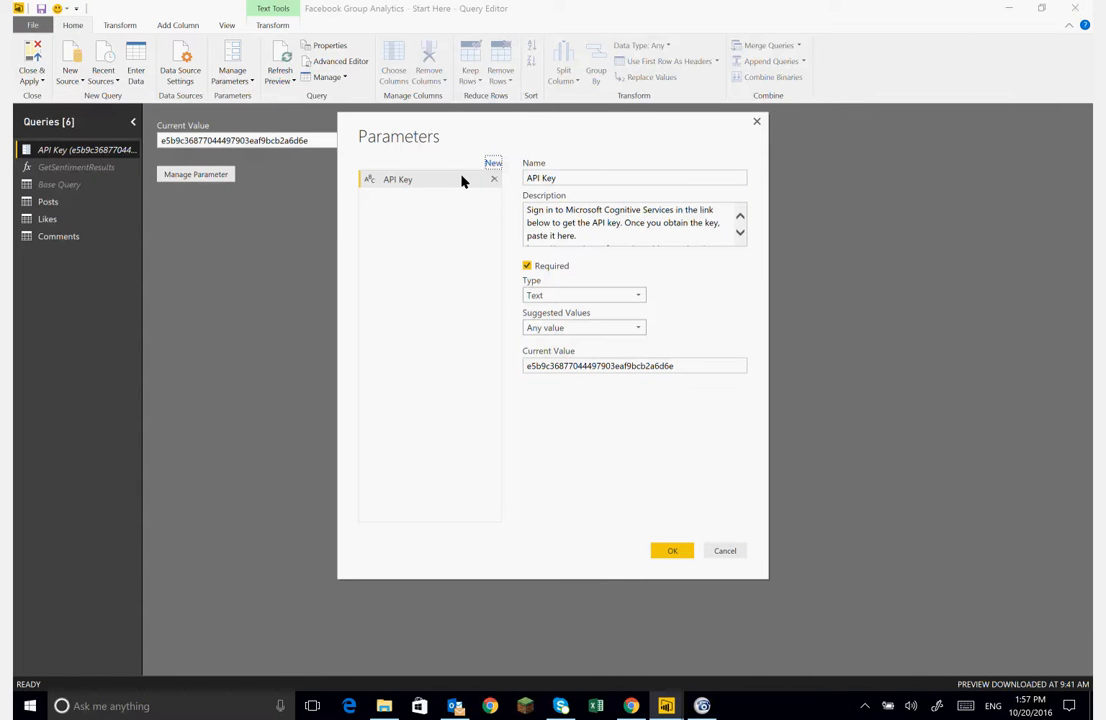
click(542, 182)
click(602, 180)
double_click(556, 370)
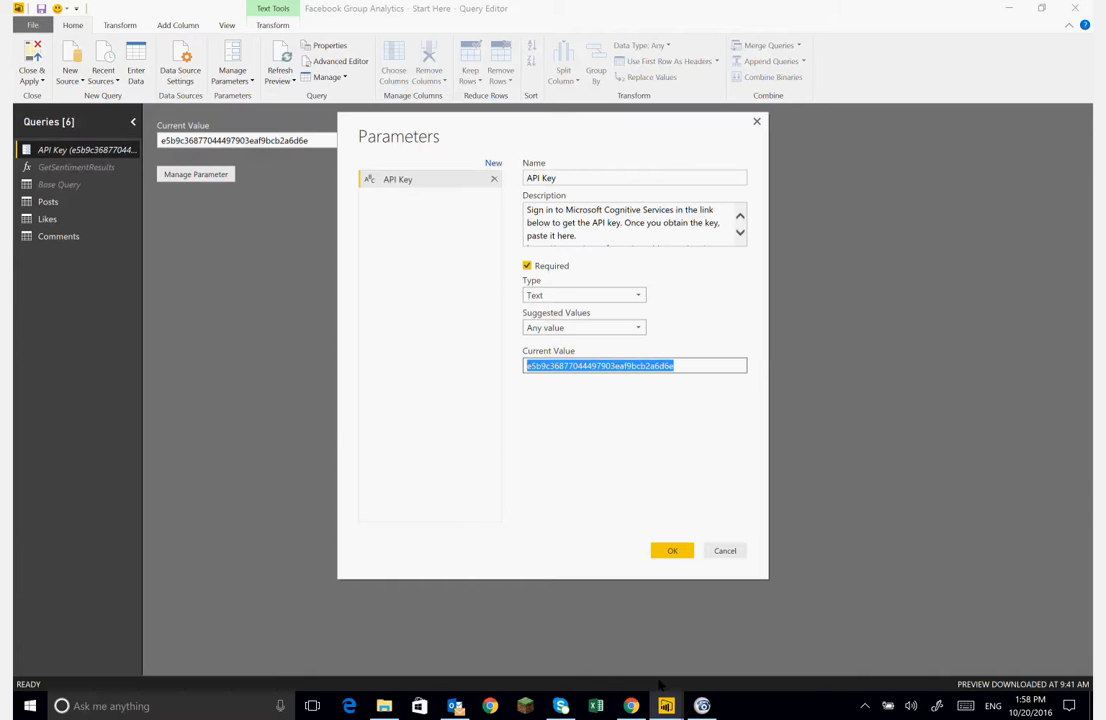
click(631, 706)
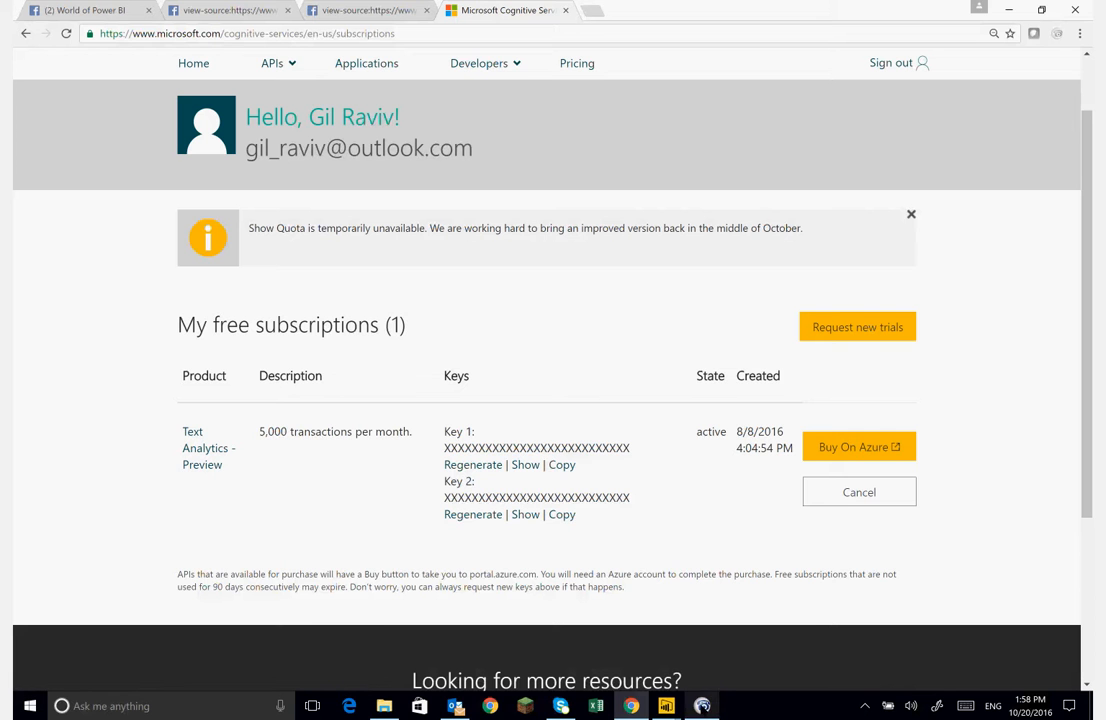
click(702, 706)
mouse_move(666, 706)
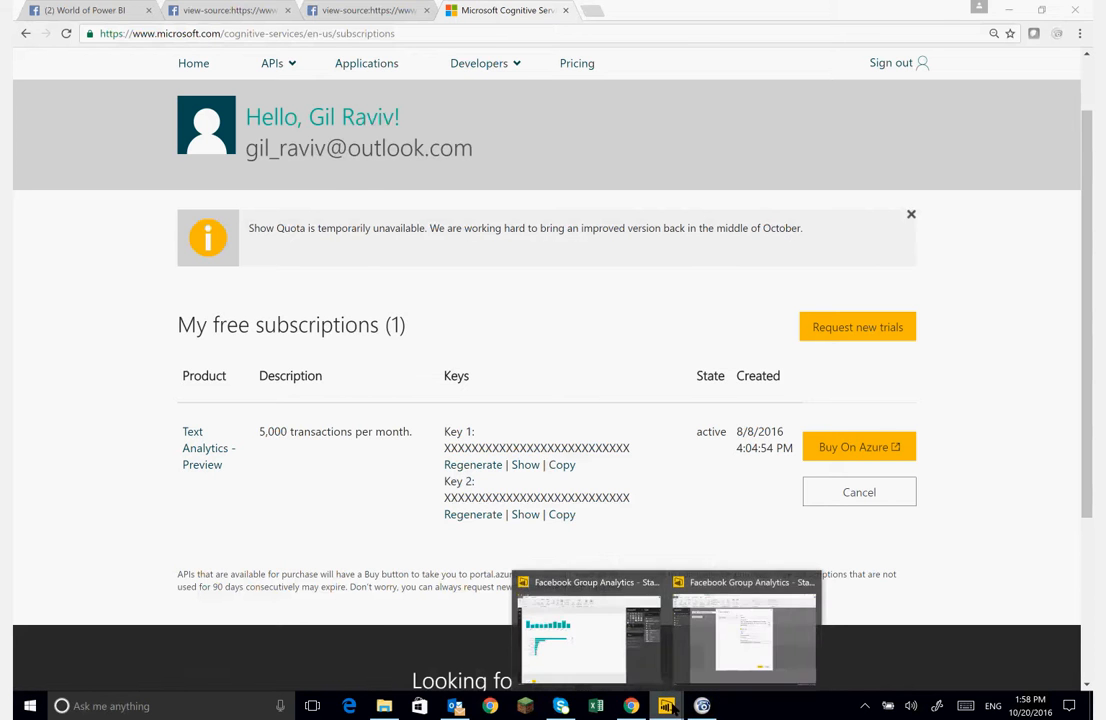
click(736, 650)
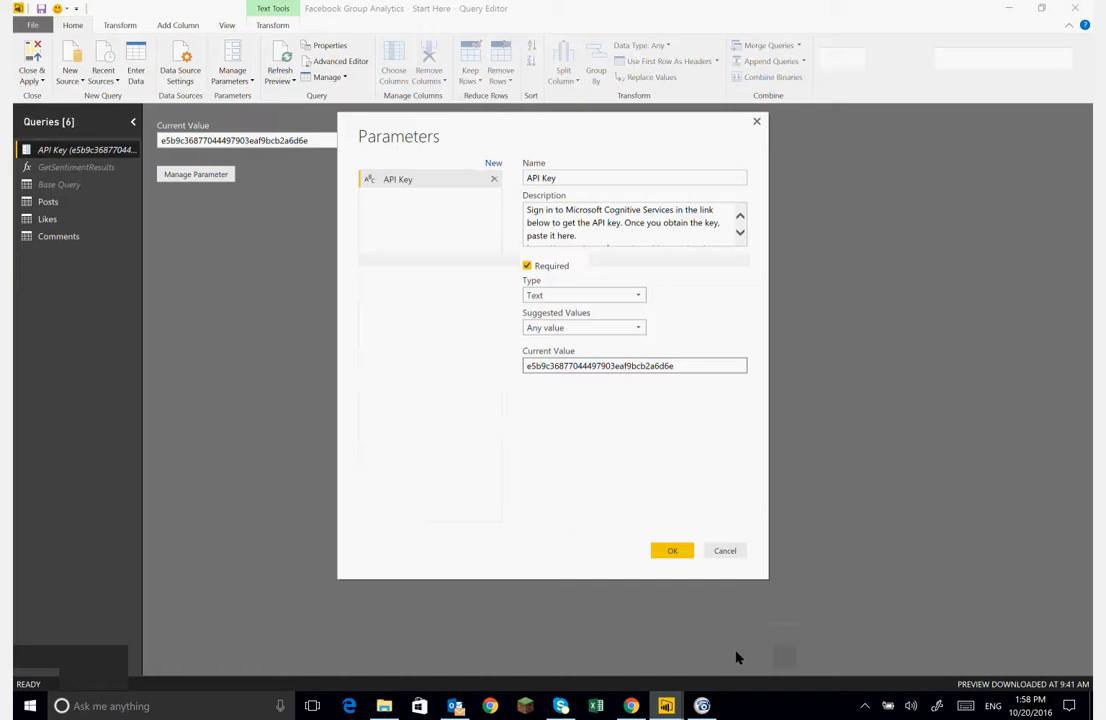
click(664, 550)
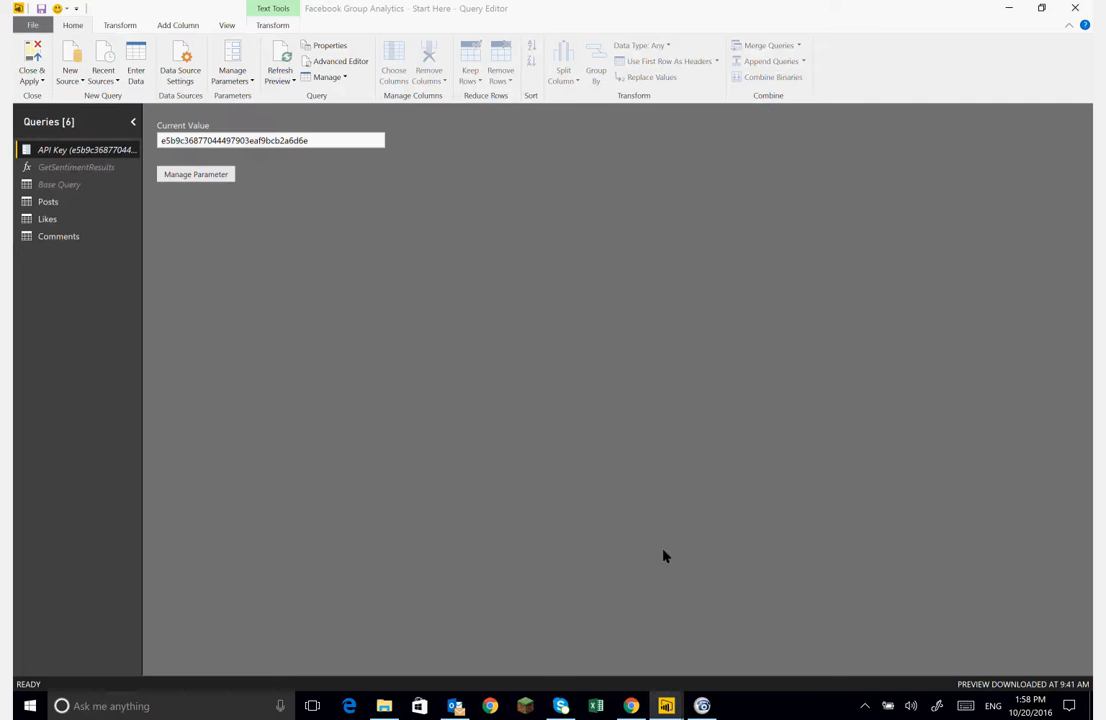
- Open the GetSentimentResults function in the Advanced Editor and examine its endpoint URL and subscription-key header
mouse_move(45, 155)
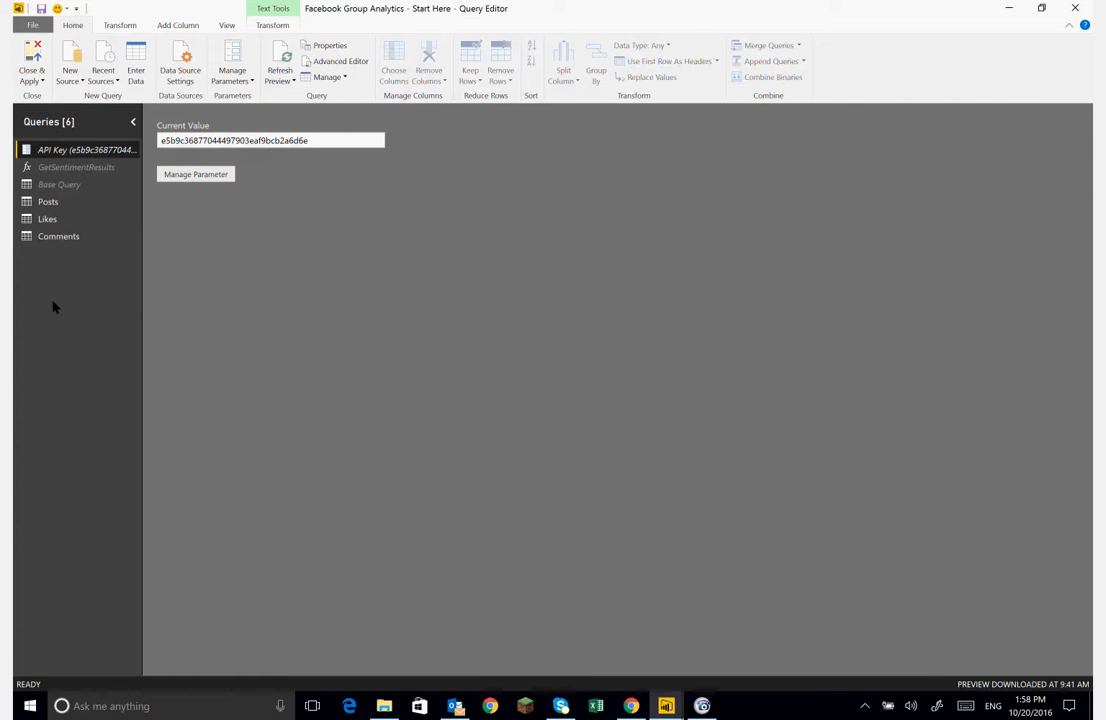
click(68, 170)
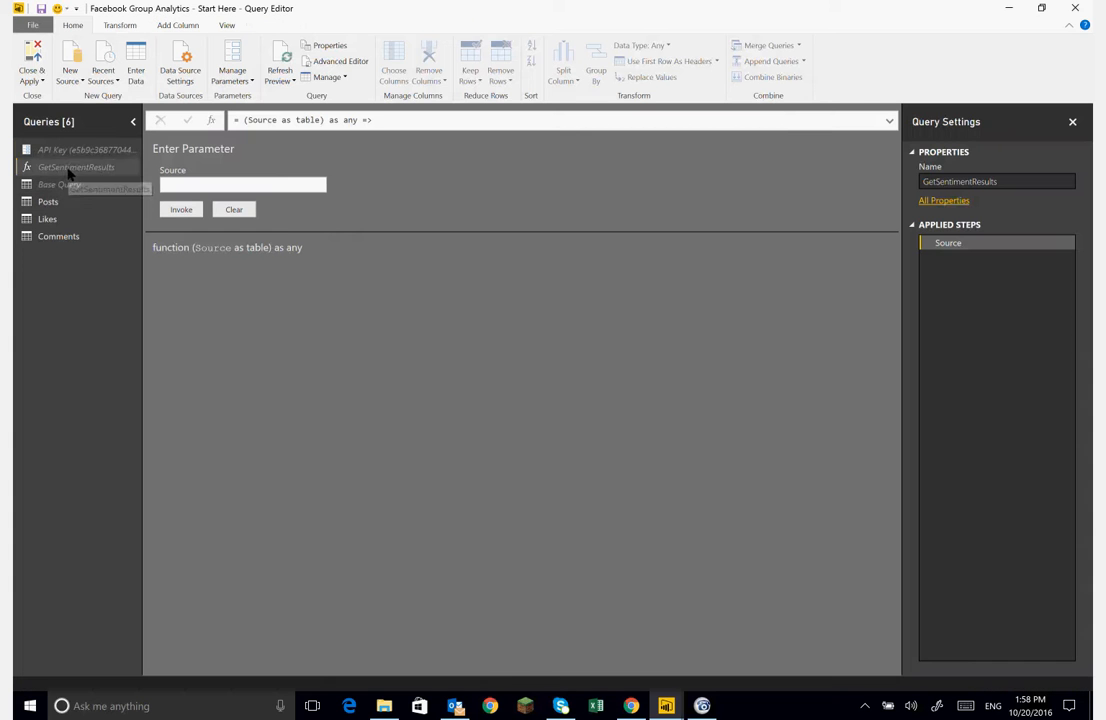
click(330, 63)
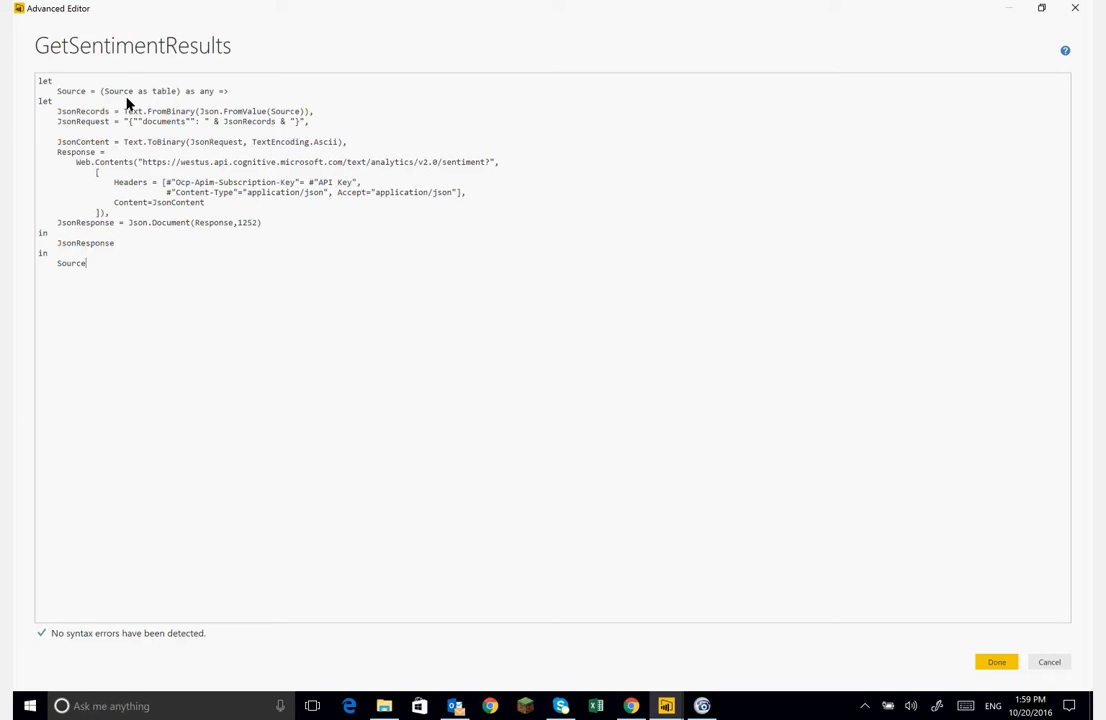
double_click(162, 91)
drag(180, 163, 343, 164)
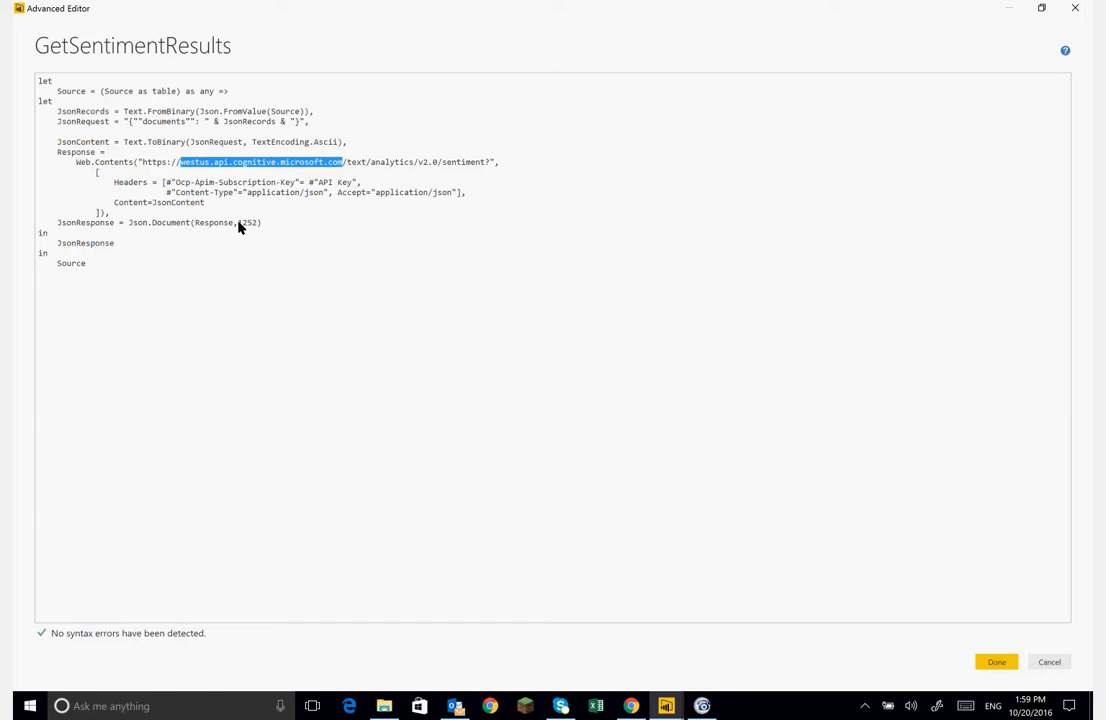
click(238, 224)
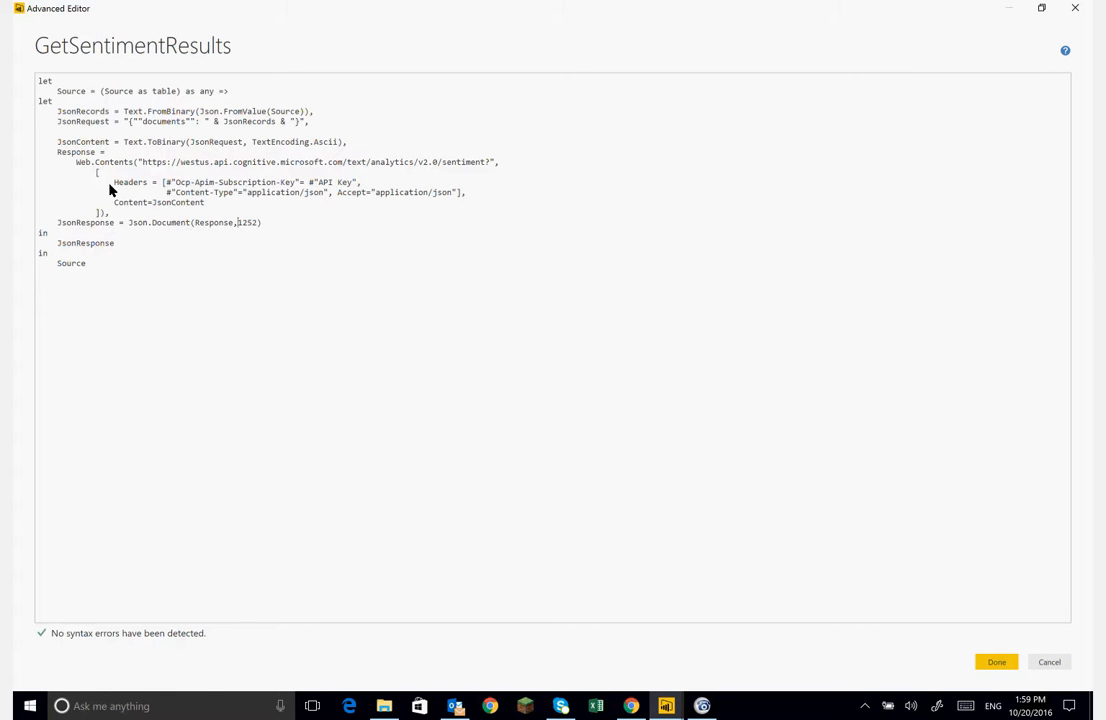
drag(114, 184, 352, 188)
click(341, 193)
drag(104, 271, 39, 80)
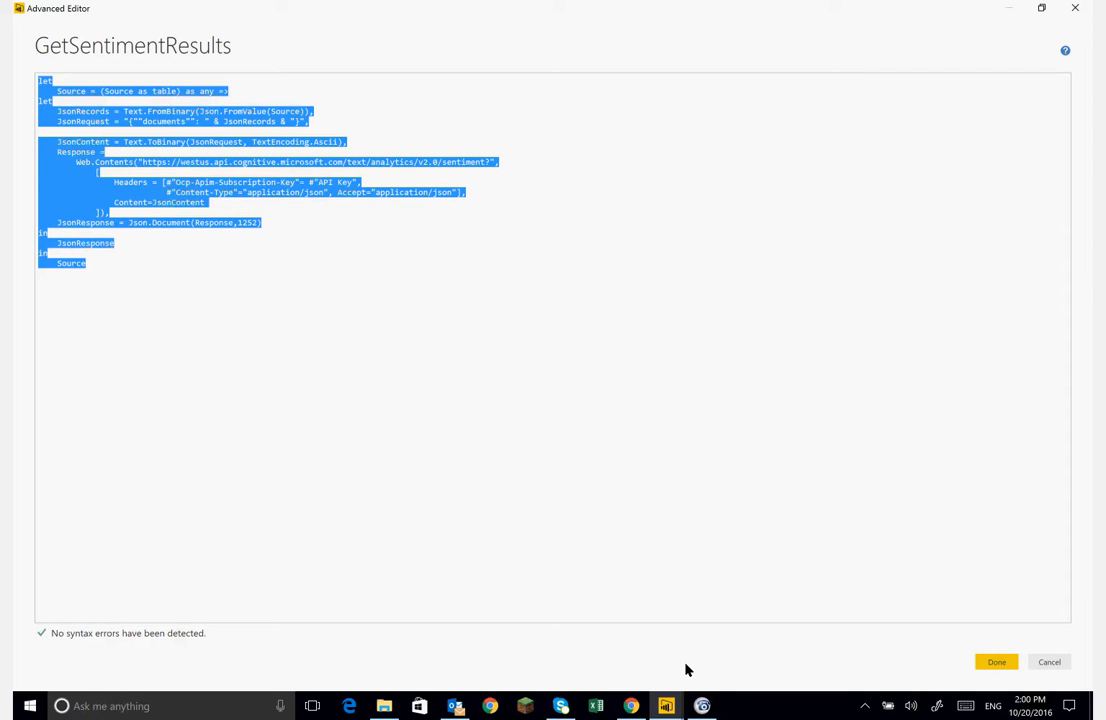
click(702, 706)
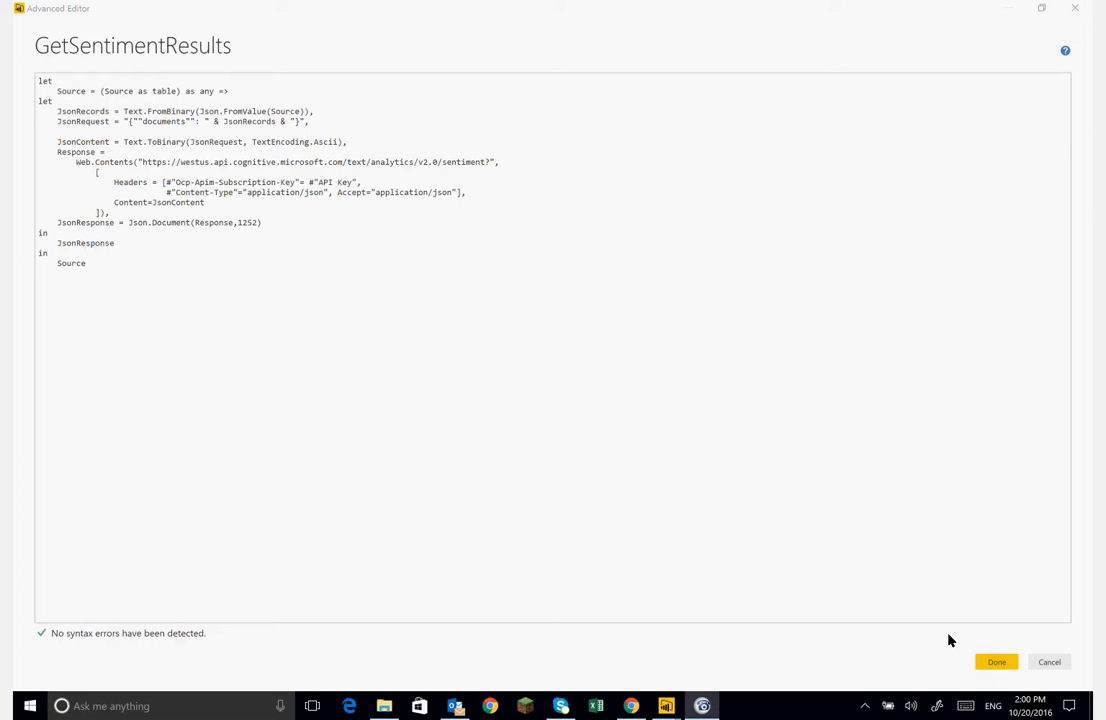
click(990, 662)
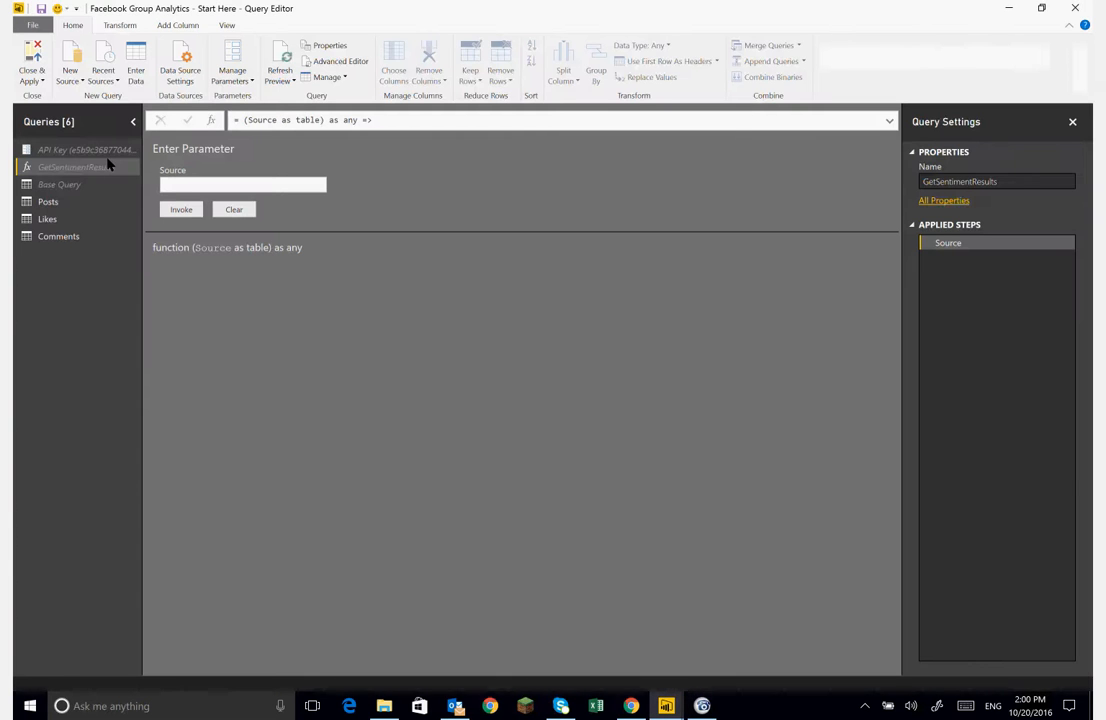
- Create a reference query of the Comments query and name it Comment Sentiment
drag(72, 166, 70, 175)
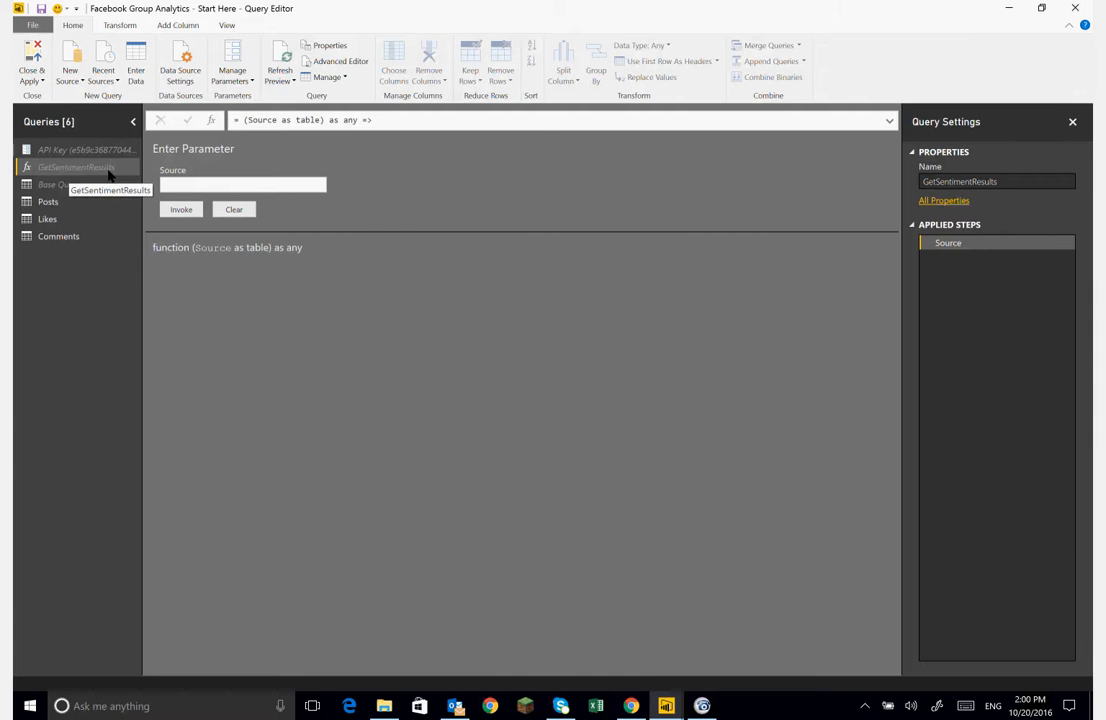
click(60, 237)
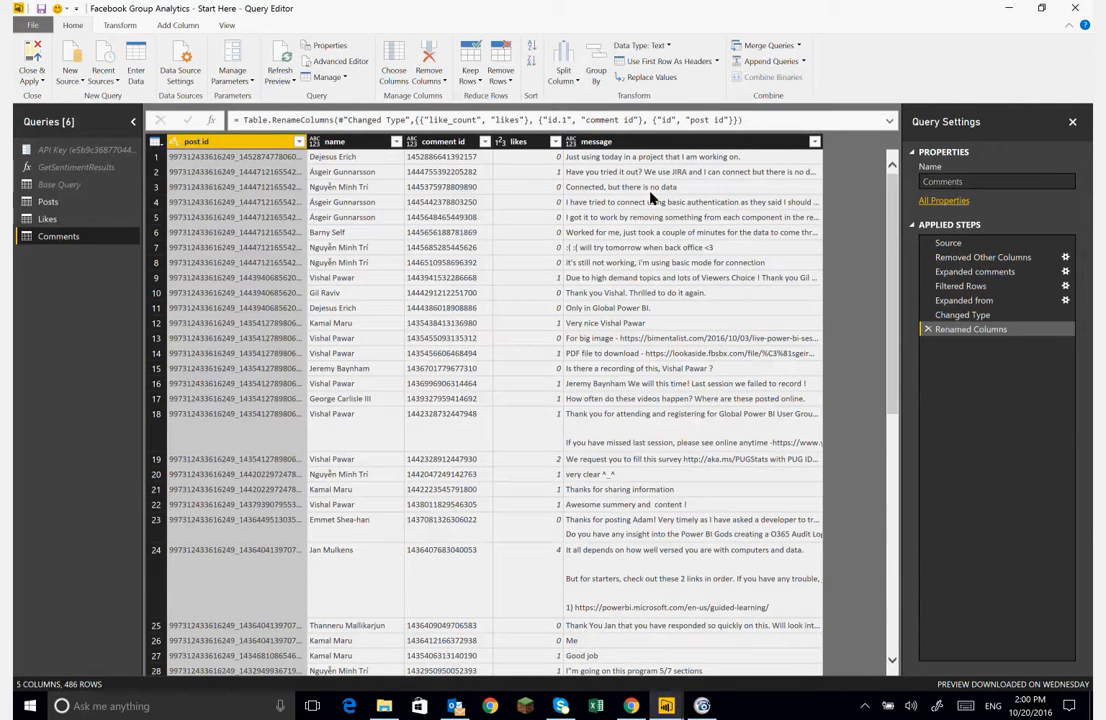
right_click(60, 238)
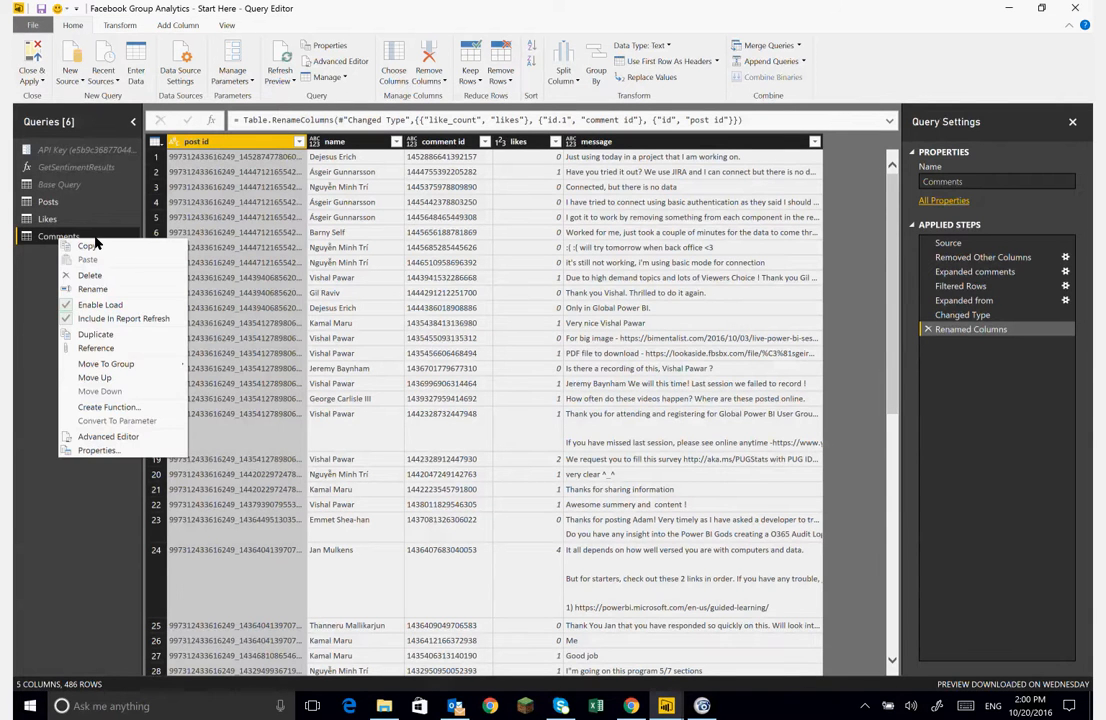
click(100, 349)
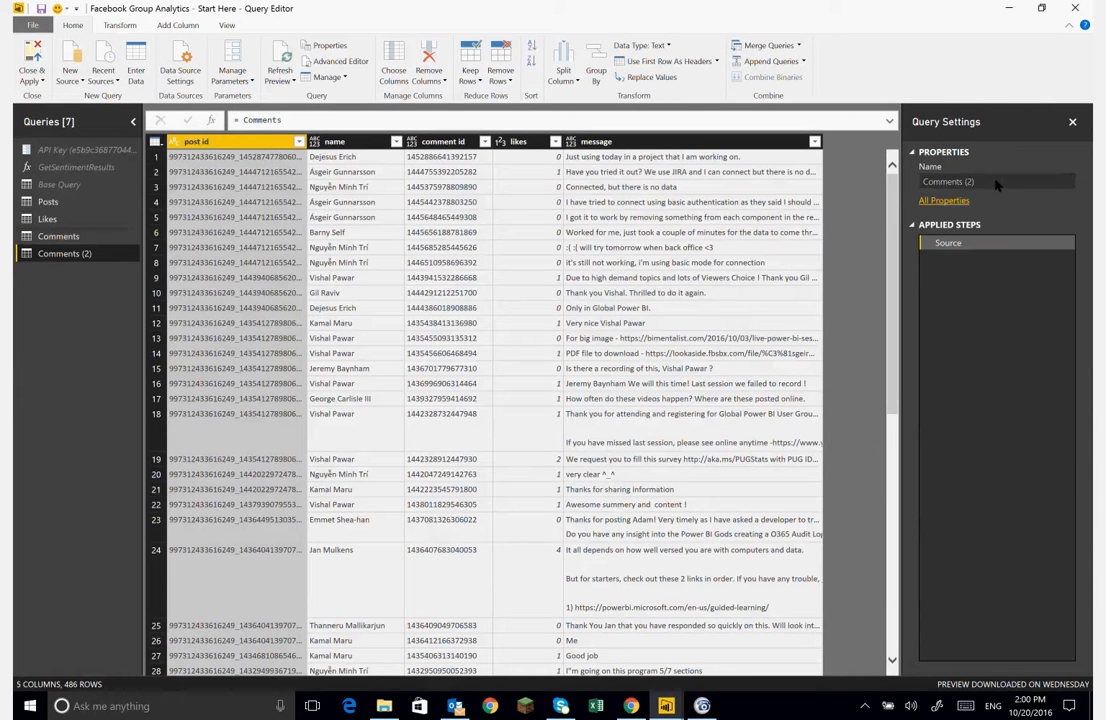
click(997, 181)
text(Com)
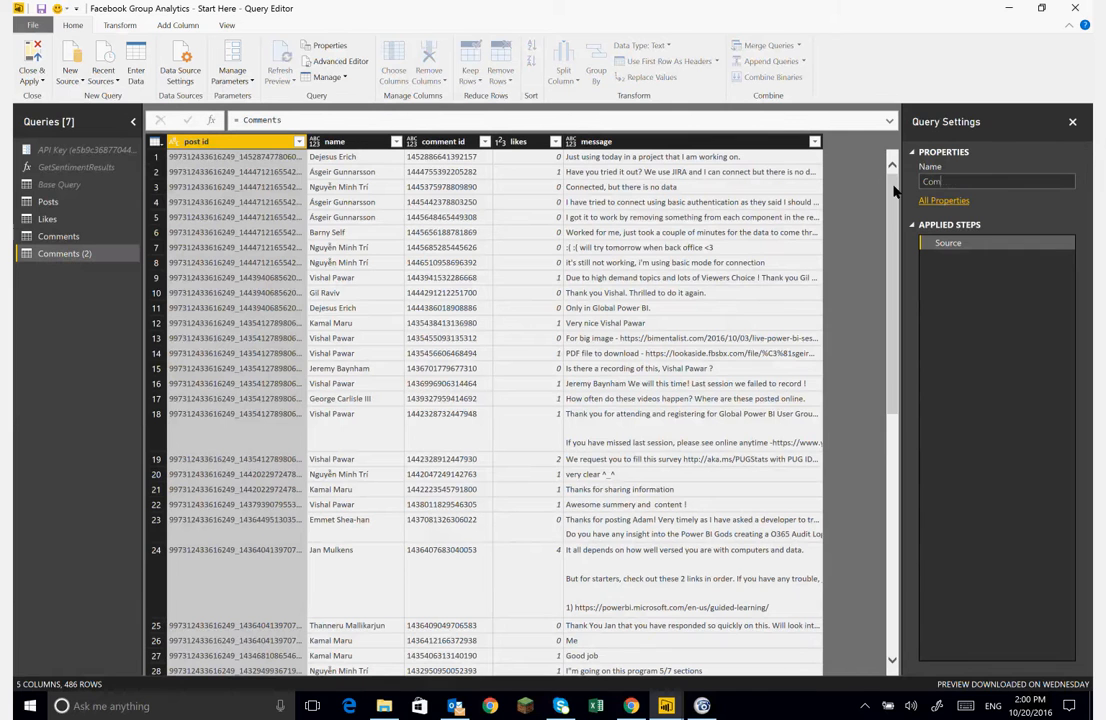
text(ment Sentiment)
key(Return)
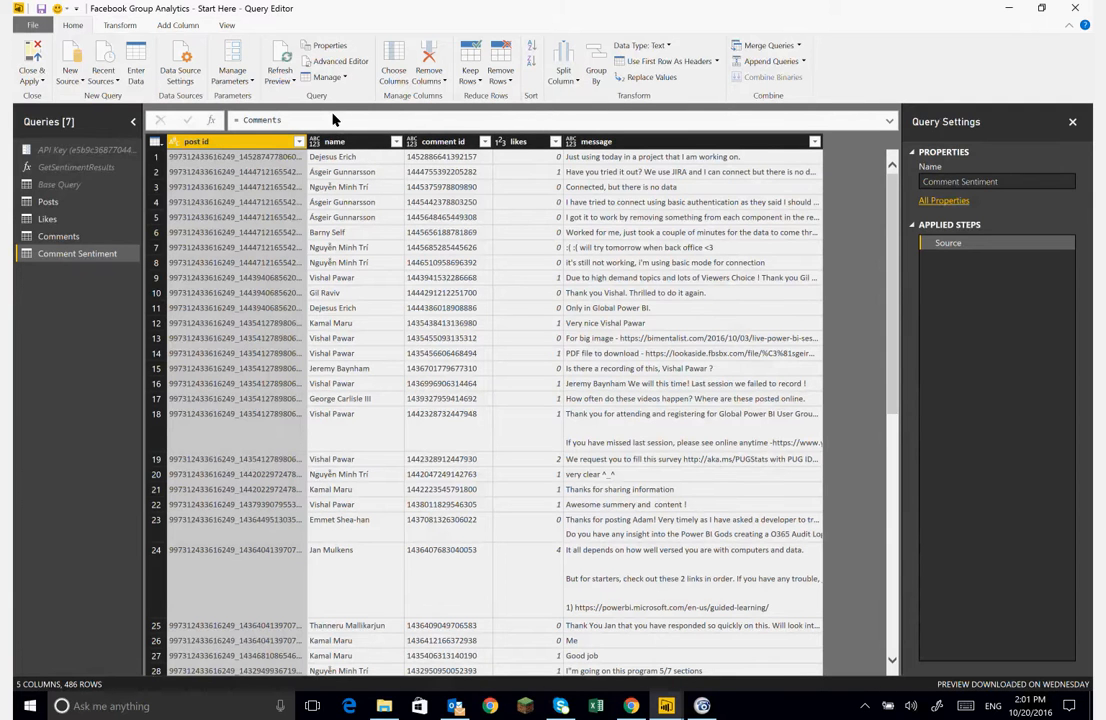
- Keep only the comment id and message columns in the Comment Sentiment query
click(116, 27)
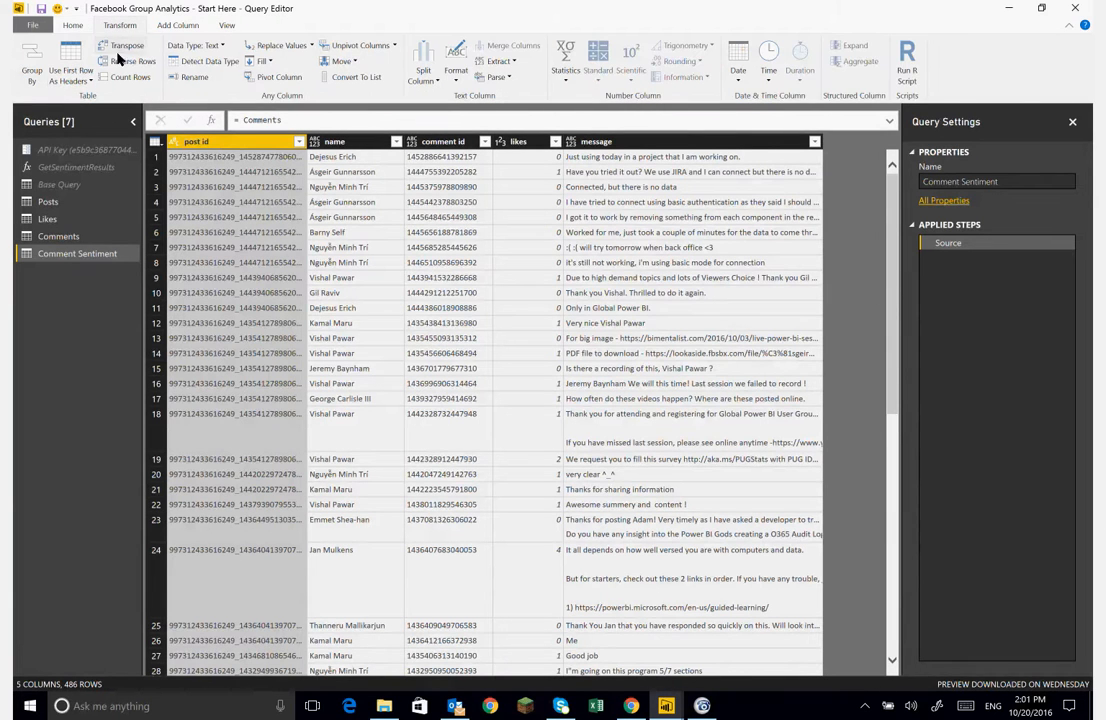
click(76, 28)
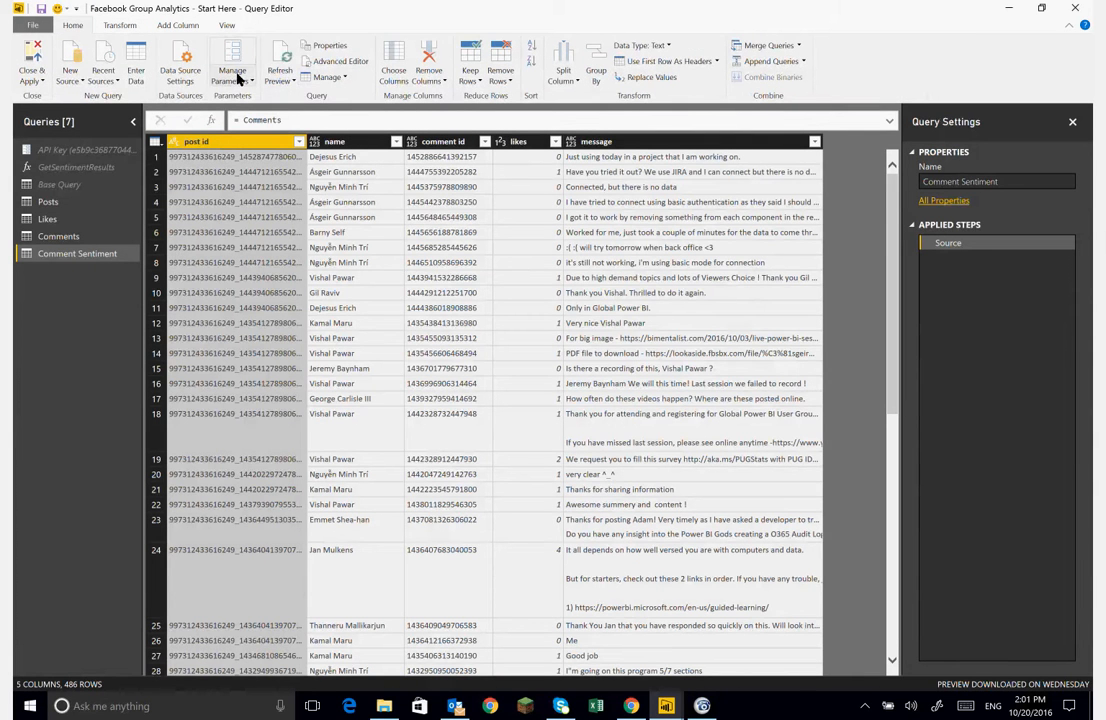
click(391, 69)
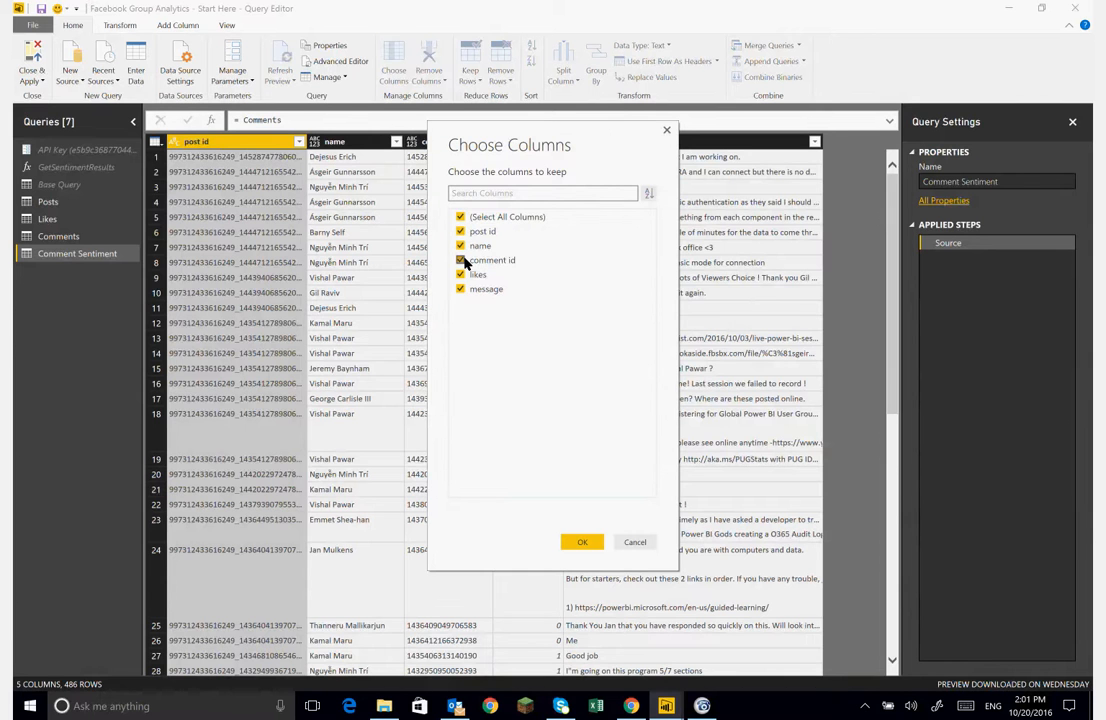
click(461, 216)
click(500, 261)
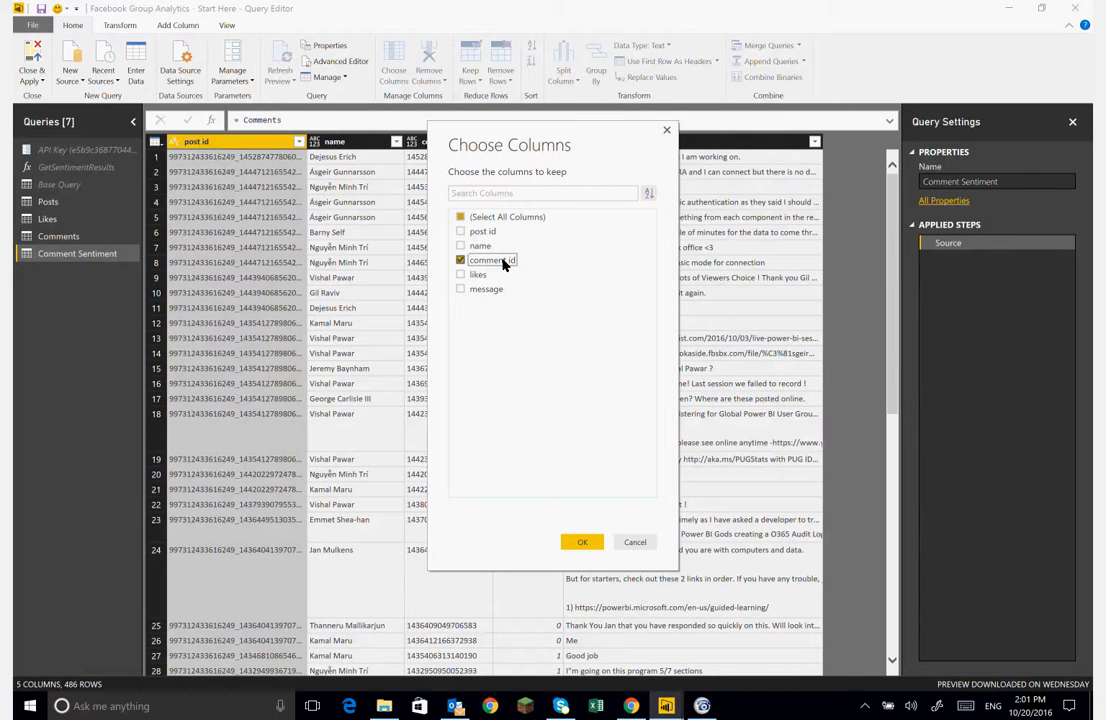
click(461, 290)
click(579, 541)
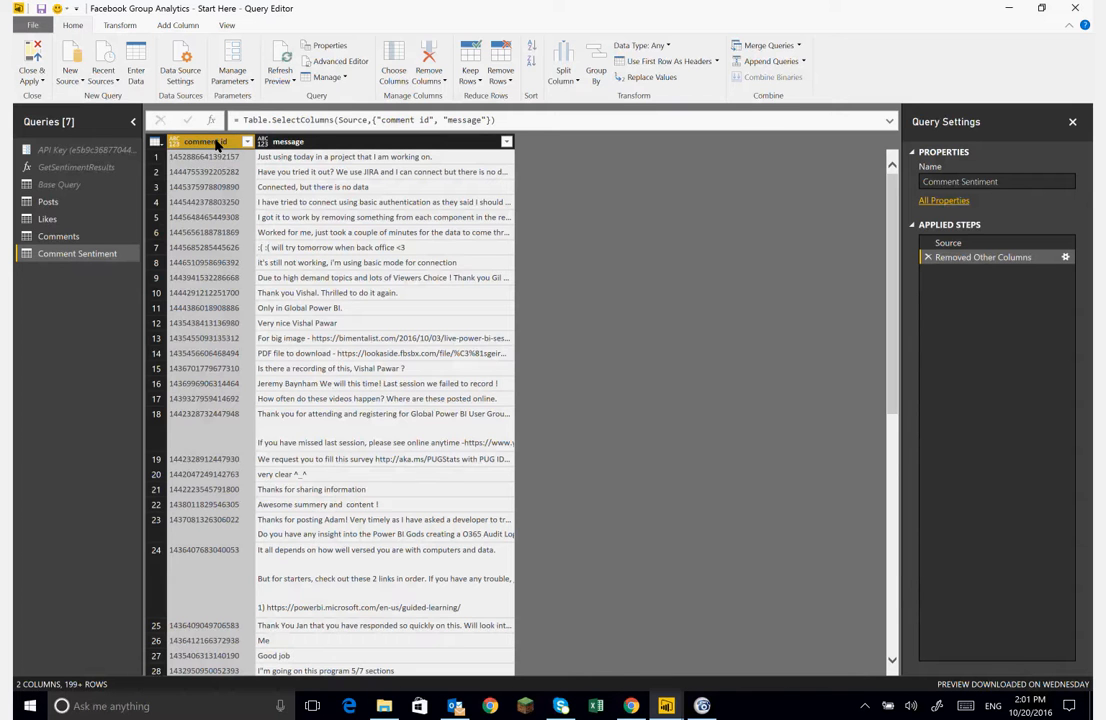
- Rename the comment id column to id and the message column to text in the Comment Sentiment query
double_click(205, 141)
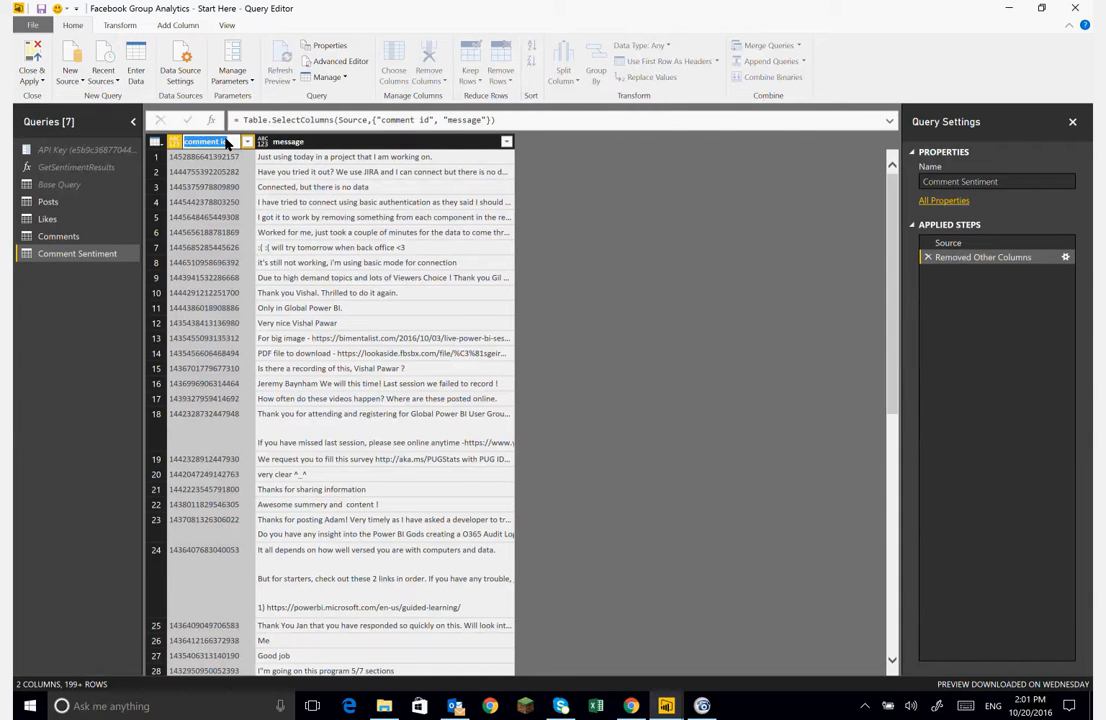
text(id)
key(Return)
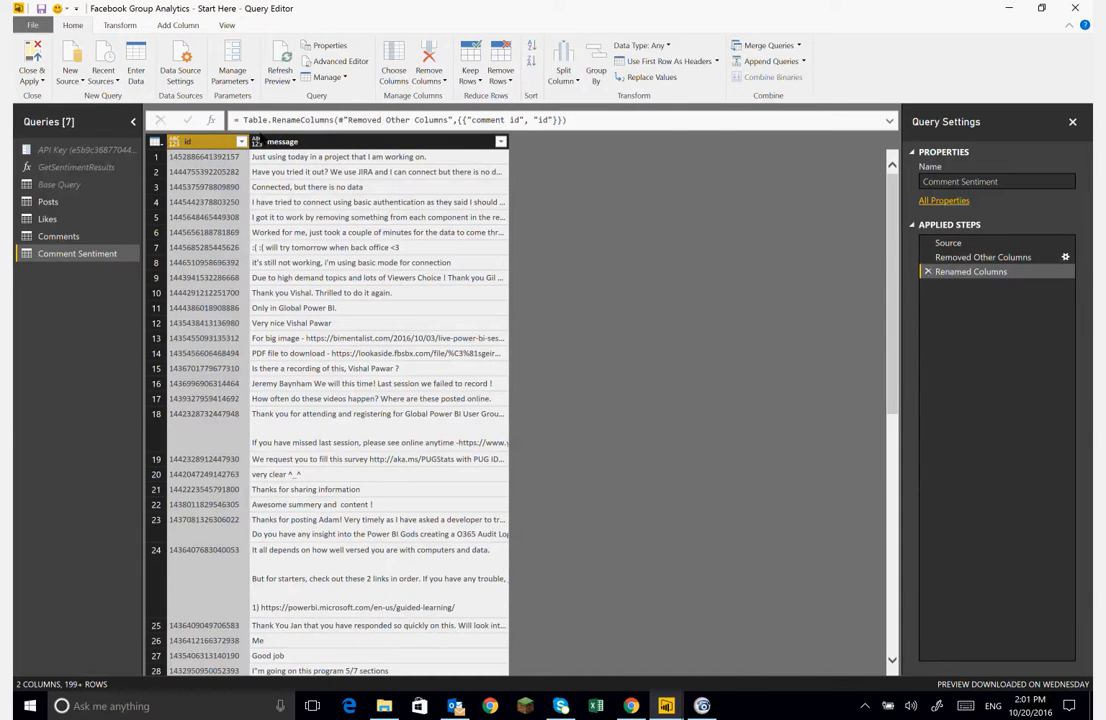
double_click(288, 142)
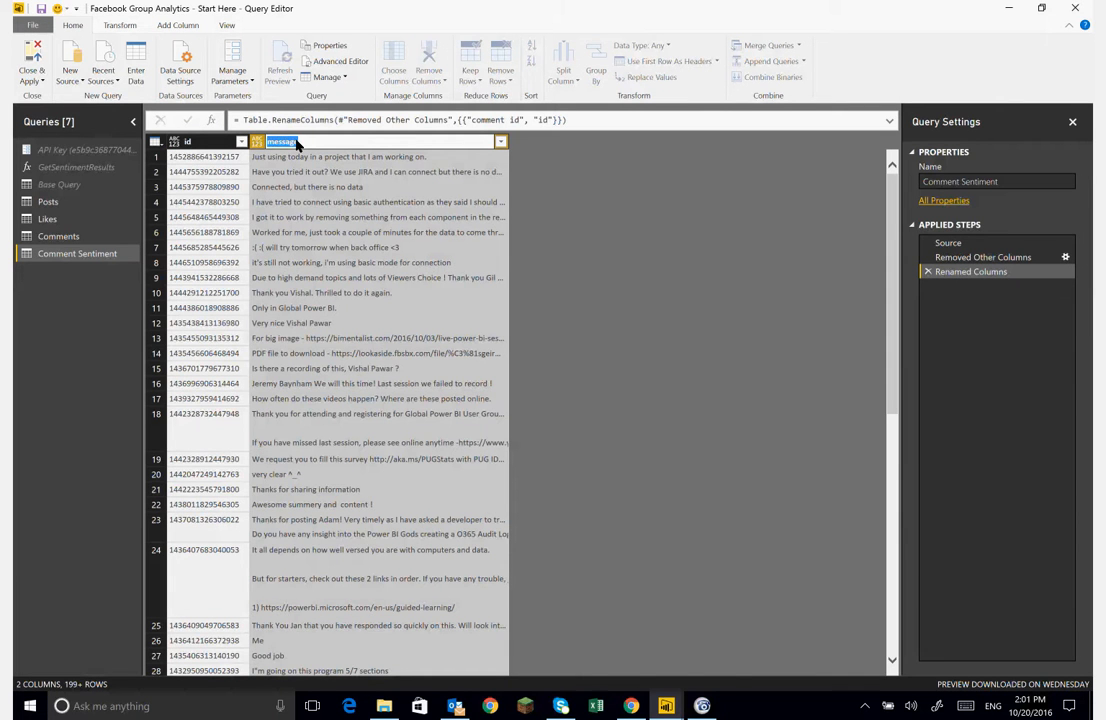
text(text)
key(Return)
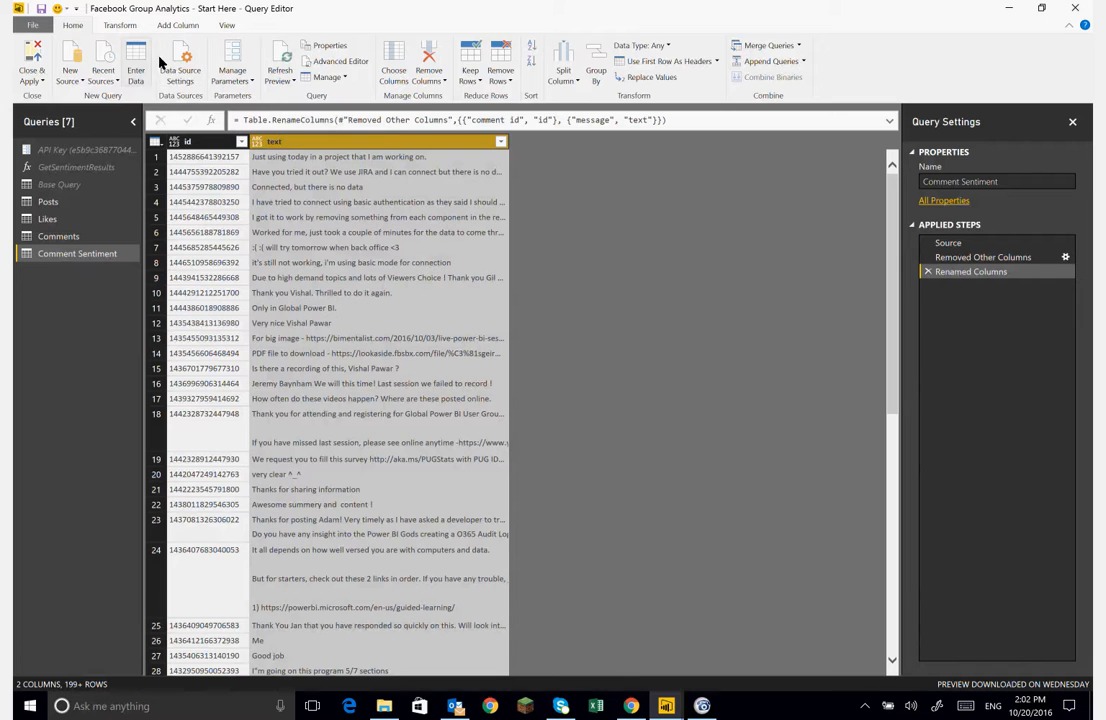
- Add an index column starting at 0 and integer-divide its values by 1000
click(177, 26)
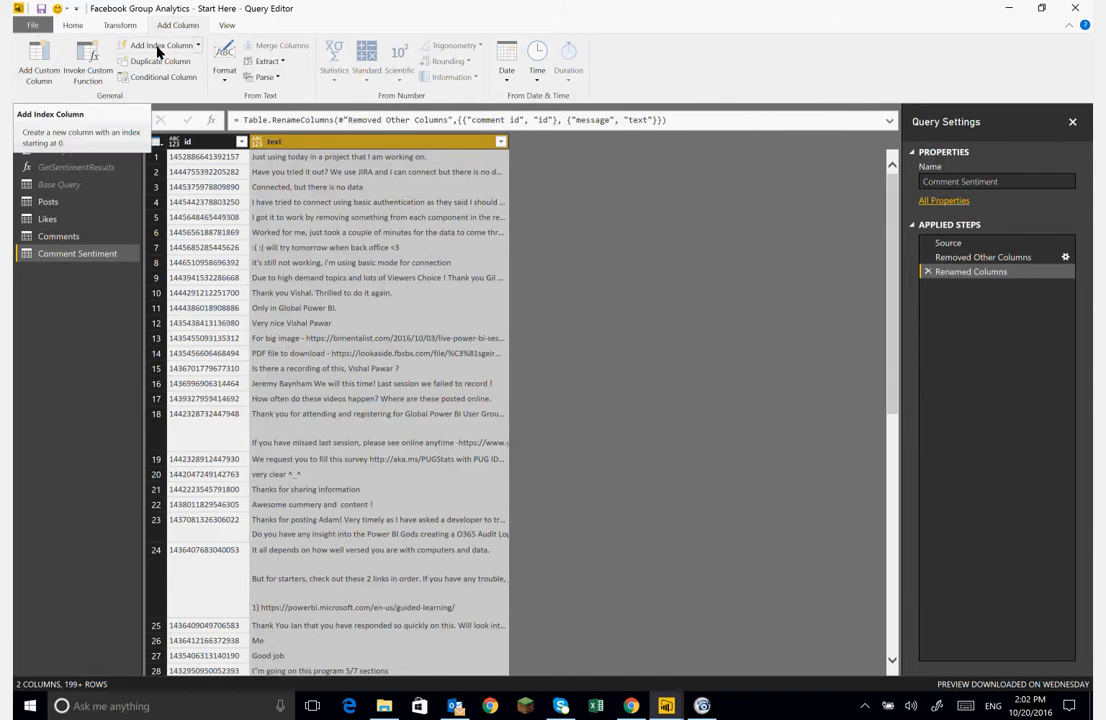
click(158, 50)
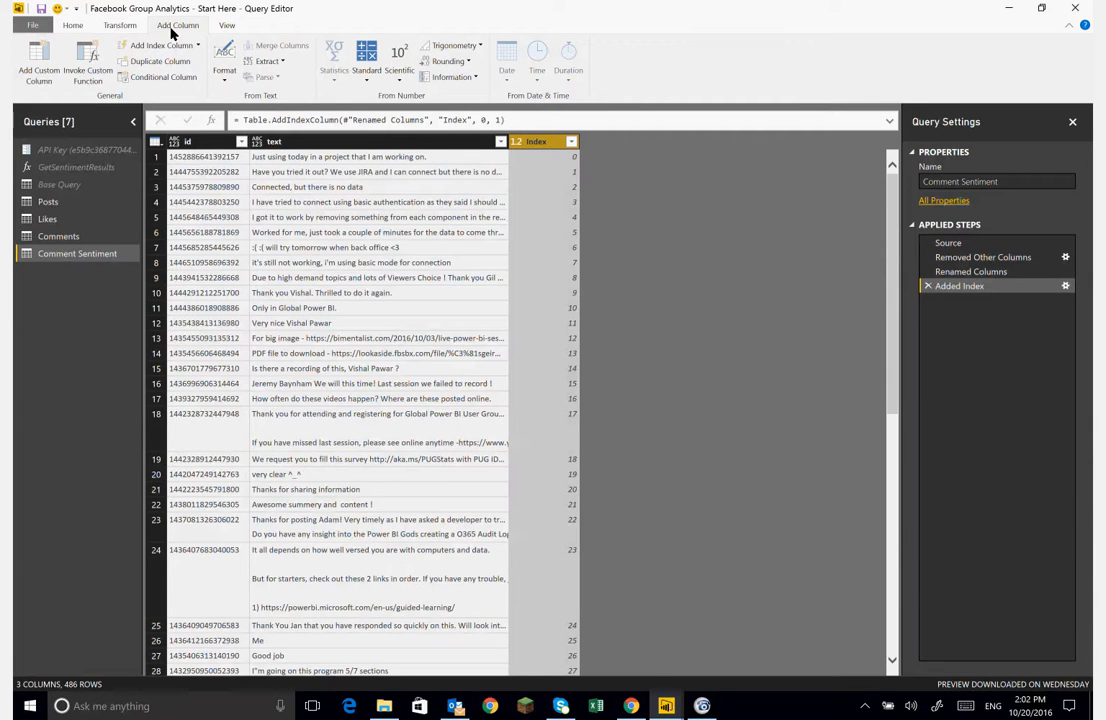
click(122, 27)
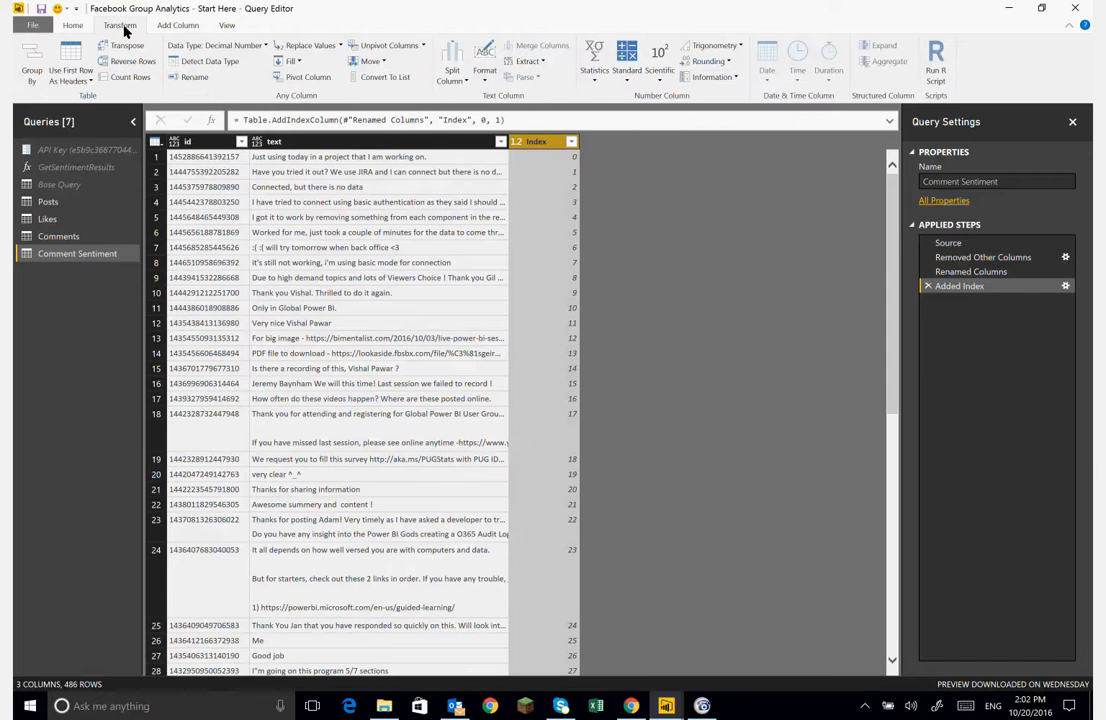
click(627, 82)
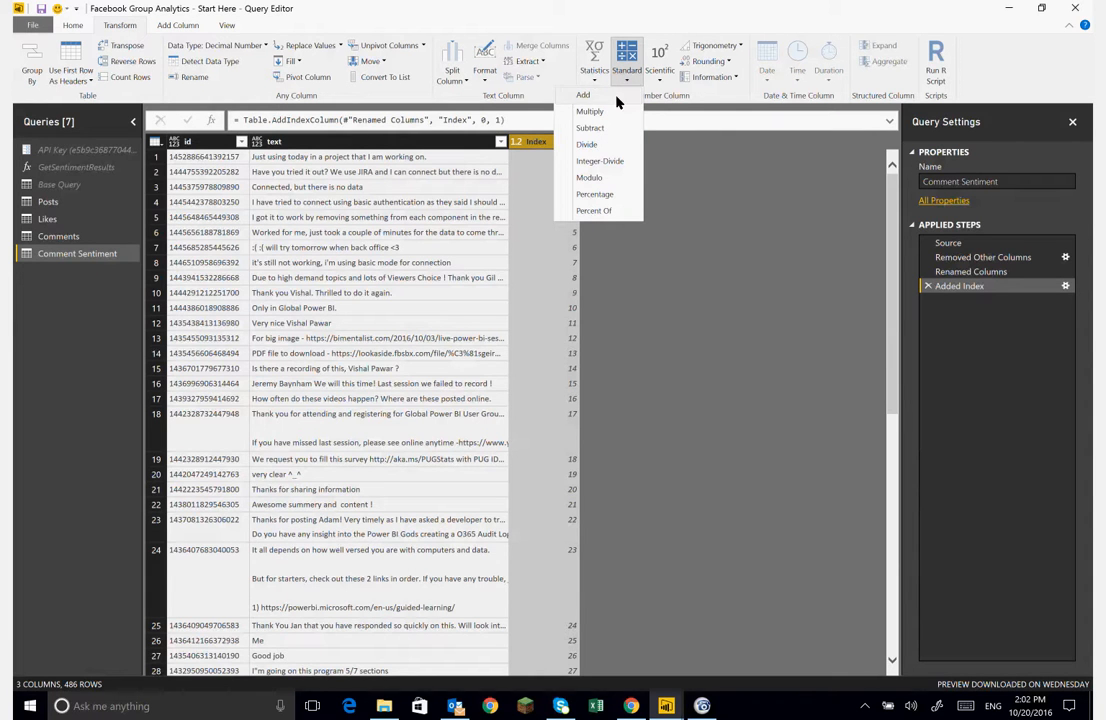
click(601, 162)
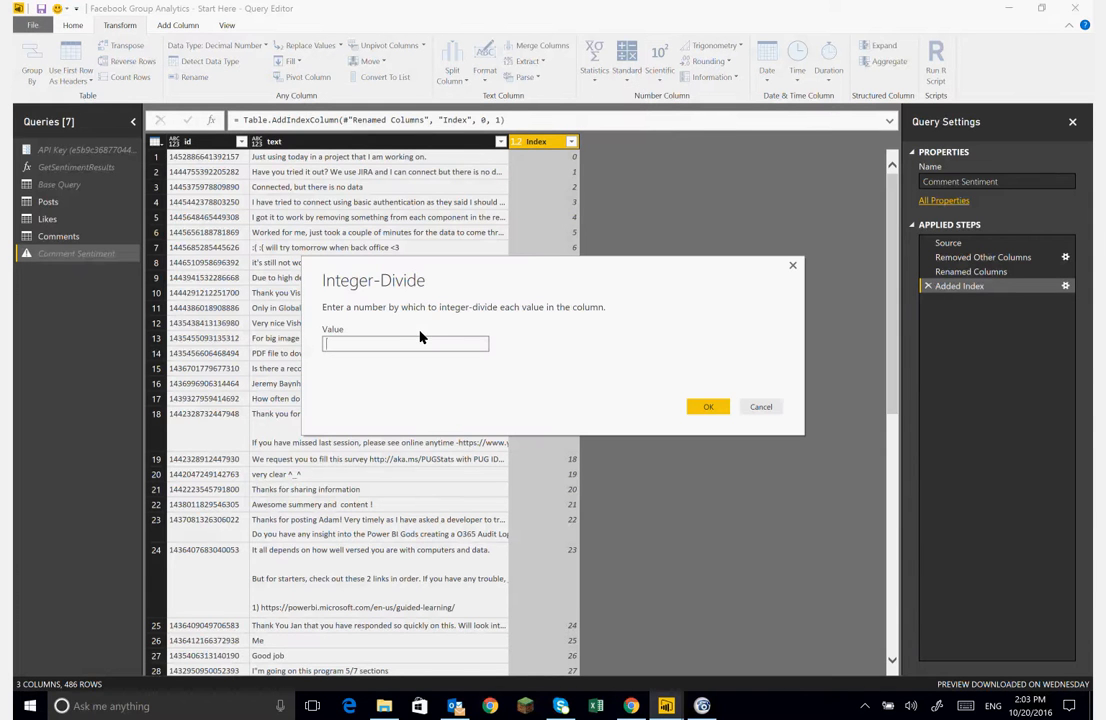
text(1000)
click(711, 407)
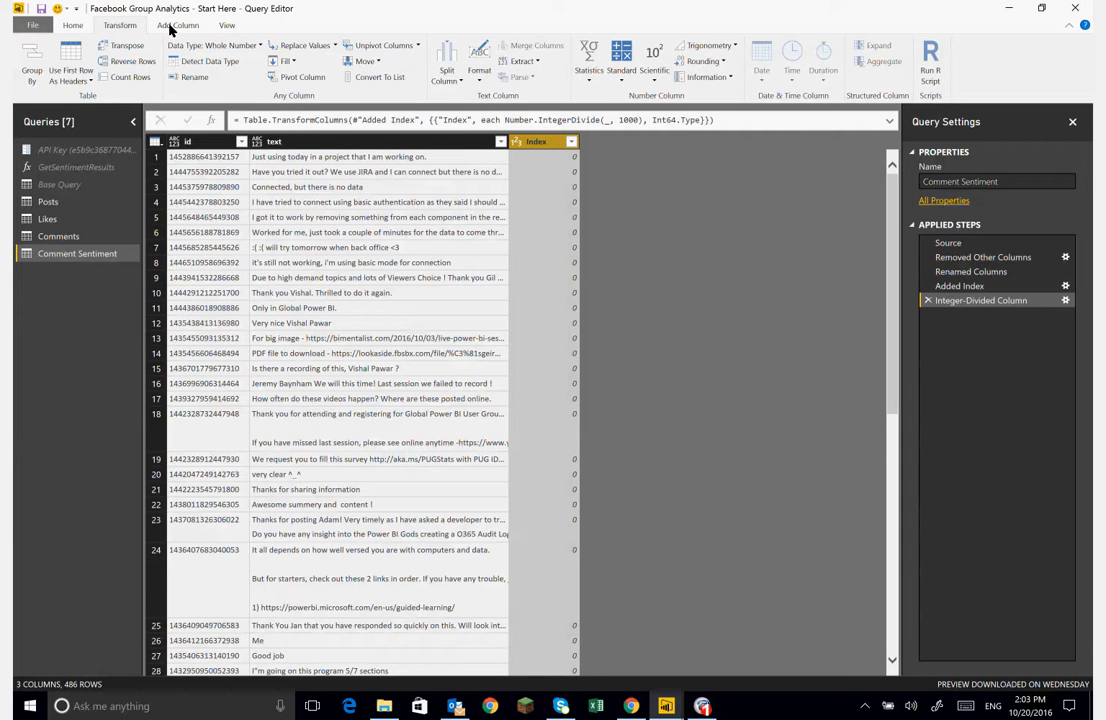
- Group the rows by Index into a new column named data using the All Rows operation
click(30, 63)
click(28, 53)
click(28, 53)
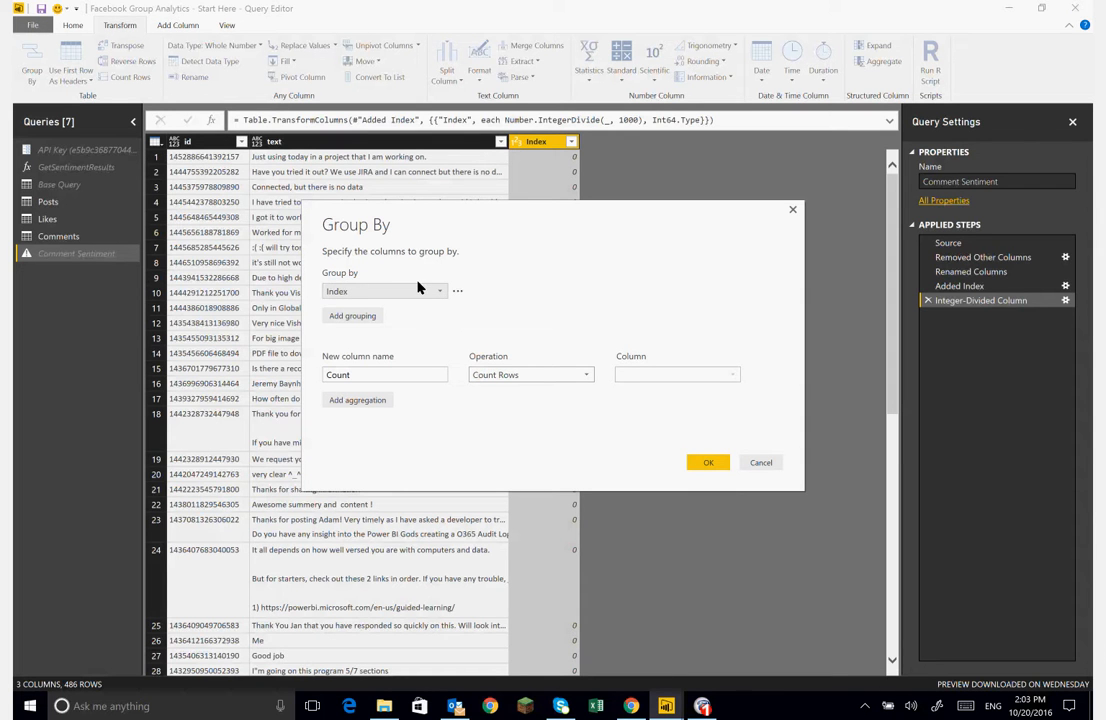
click(444, 292)
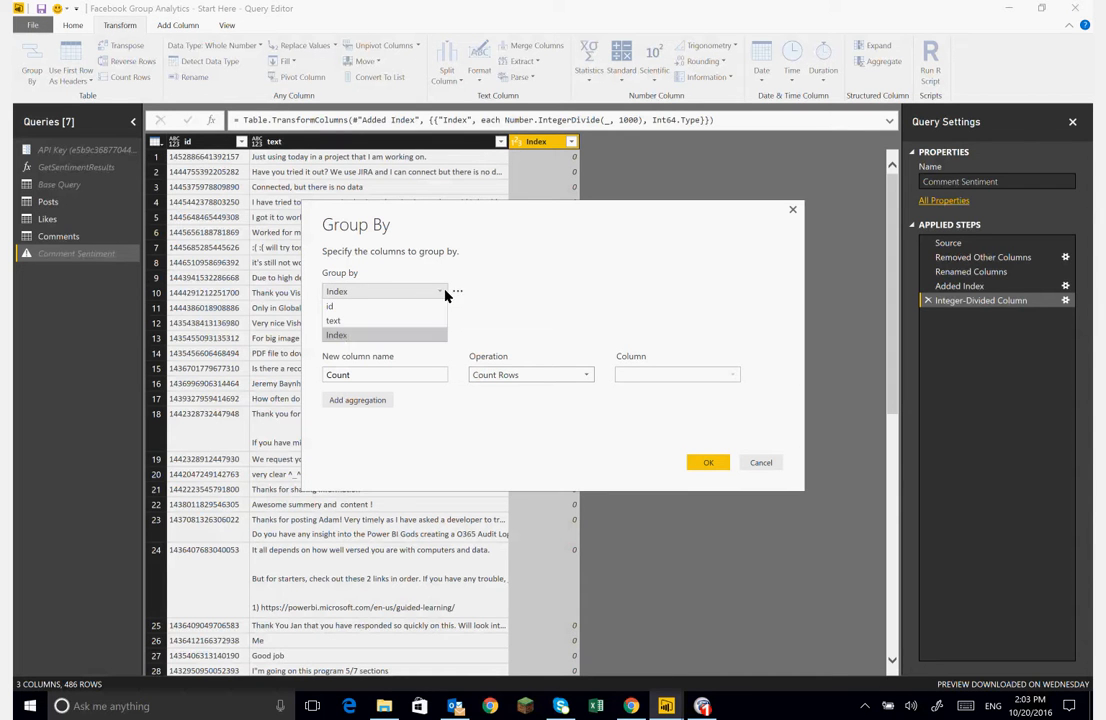
click(340, 337)
double_click(364, 376)
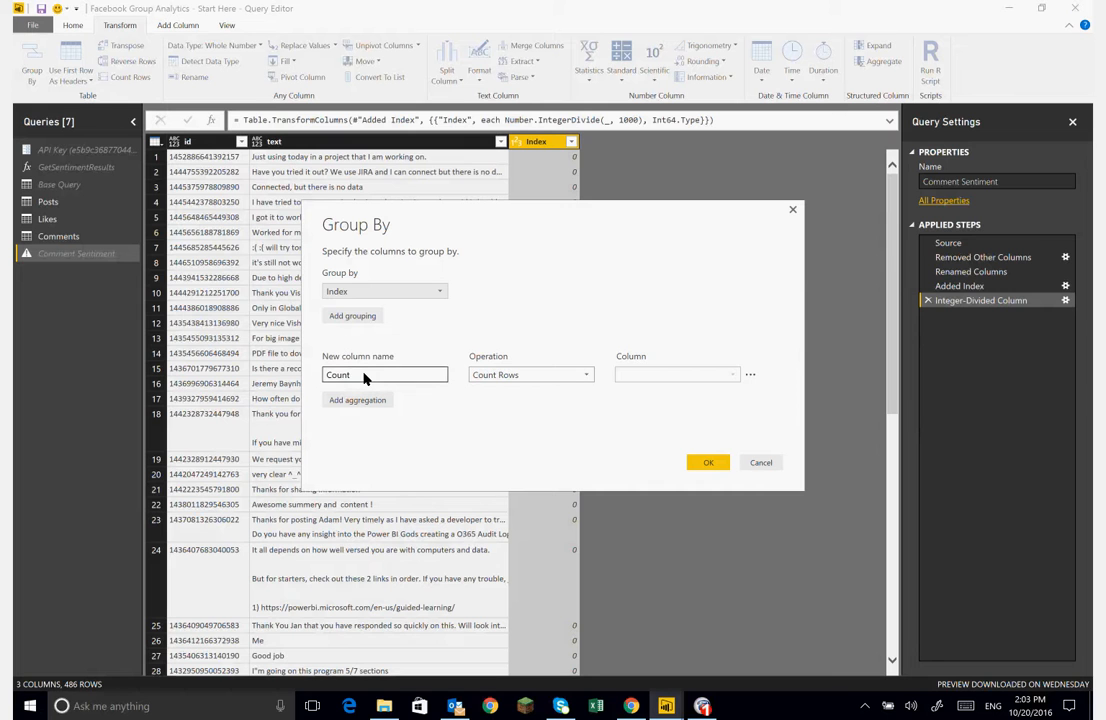
text(data)
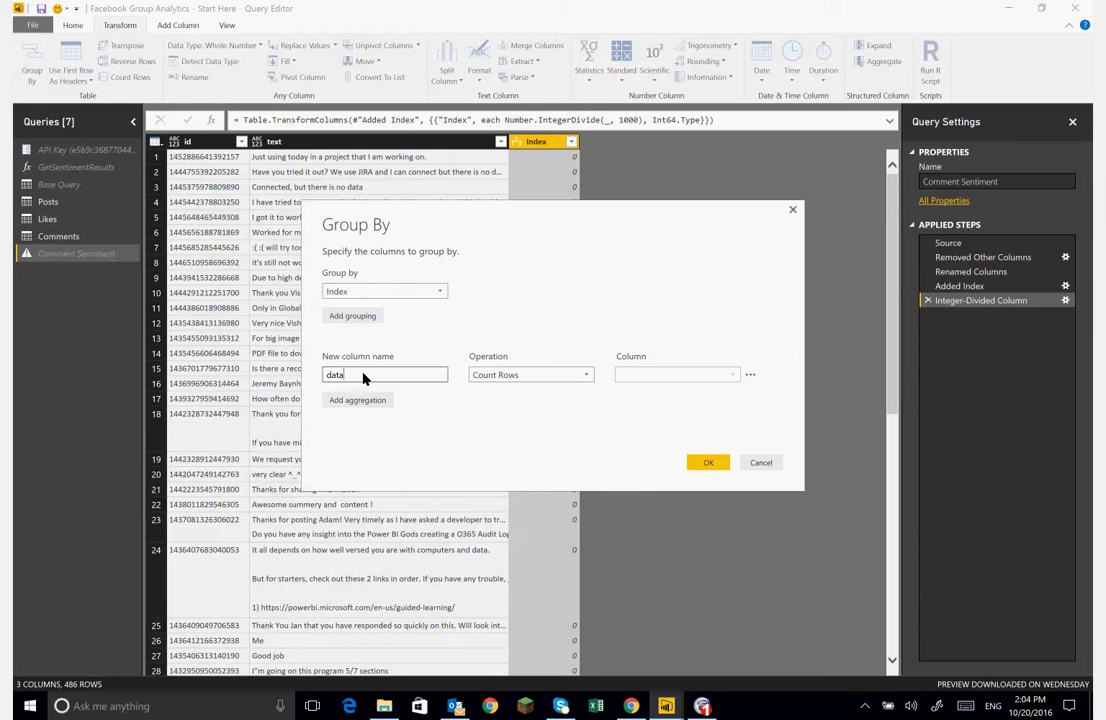
click(584, 377)
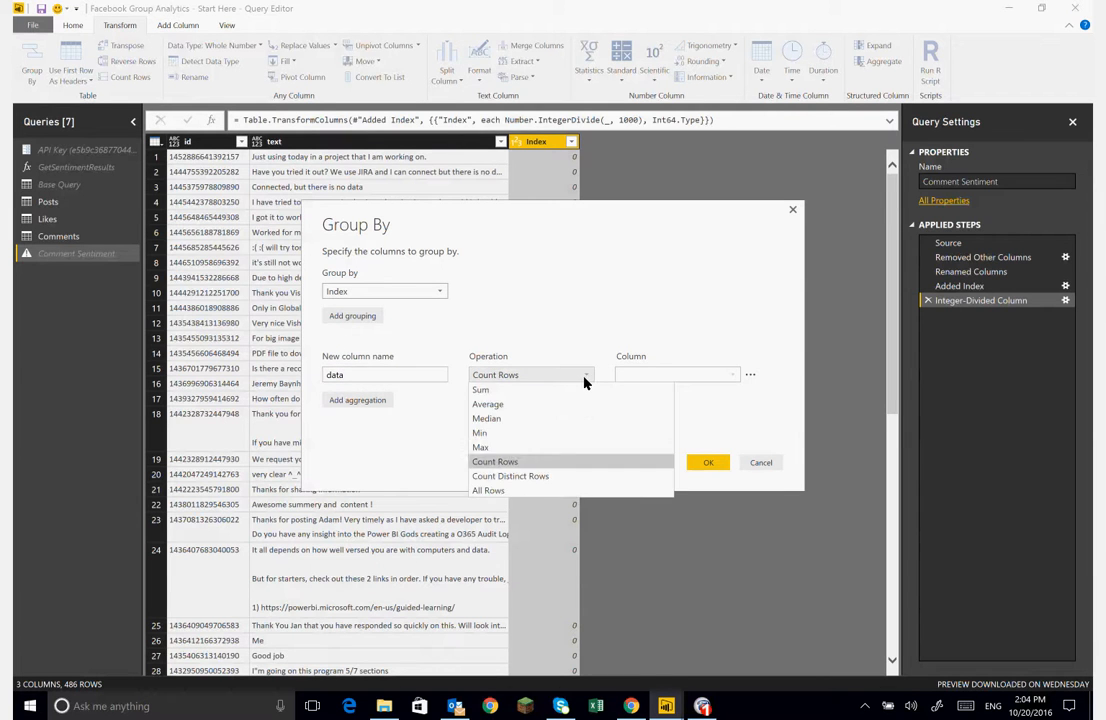
click(488, 490)
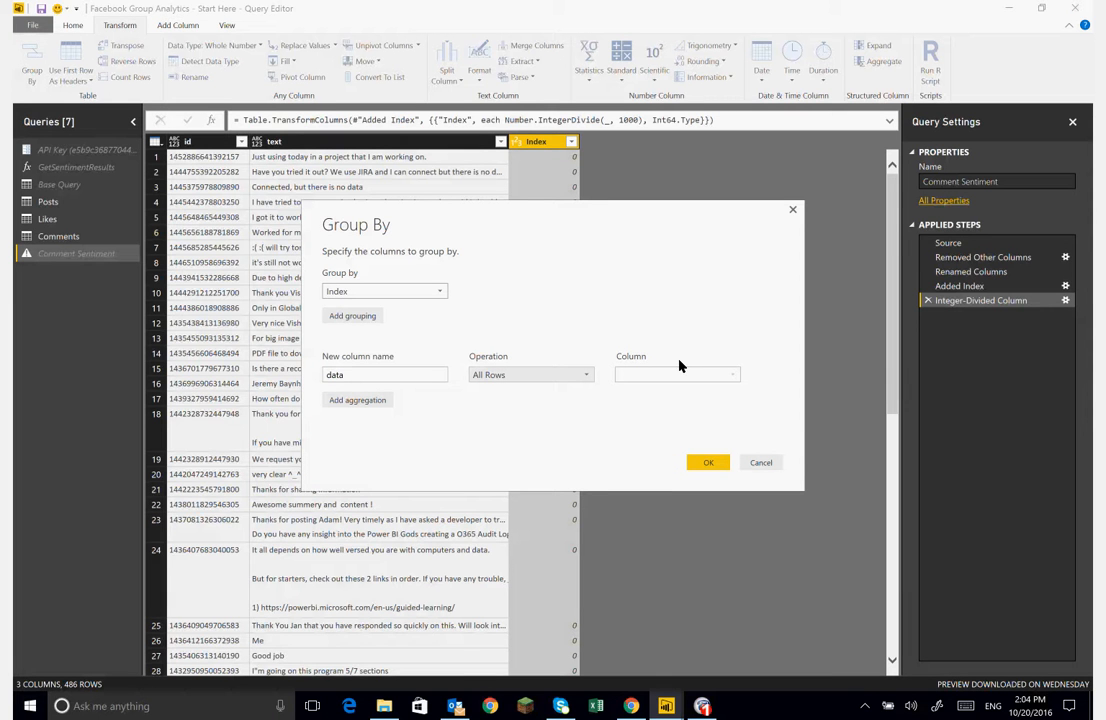
click(343, 376)
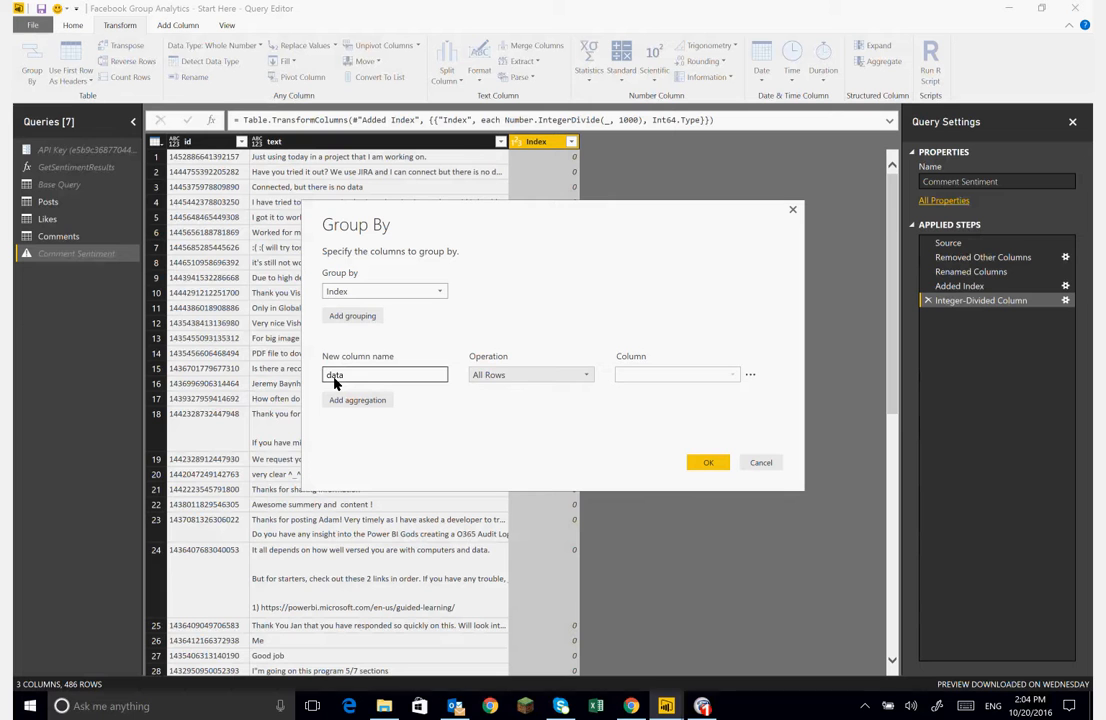
double_click(335, 381)
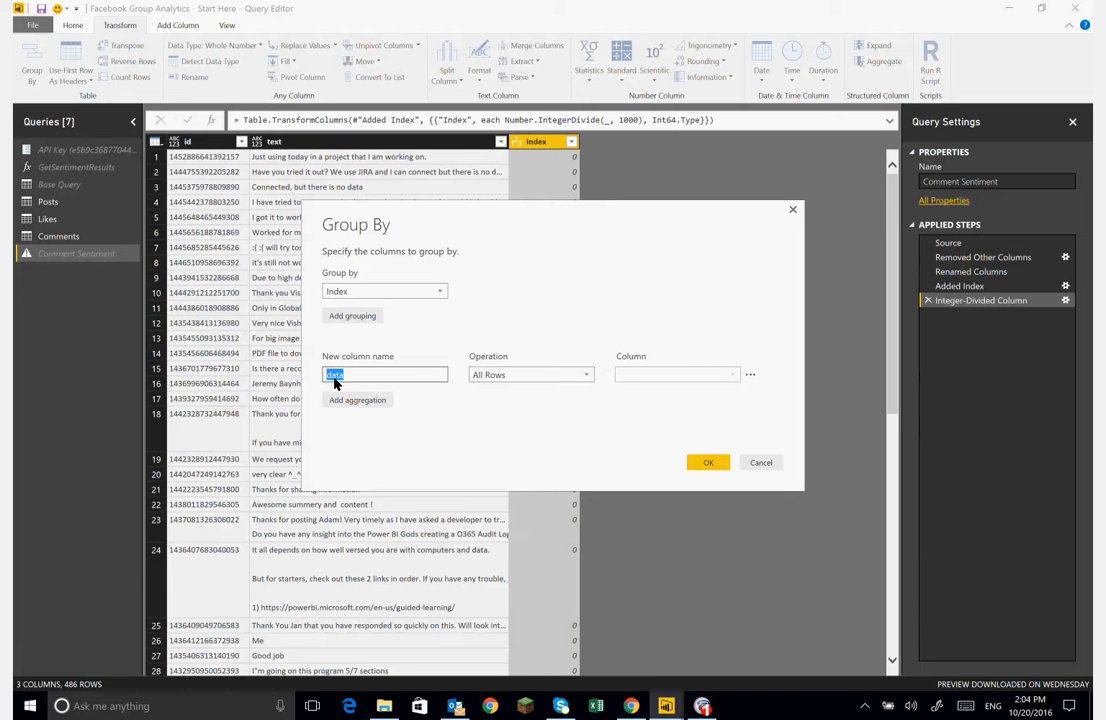
click(414, 428)
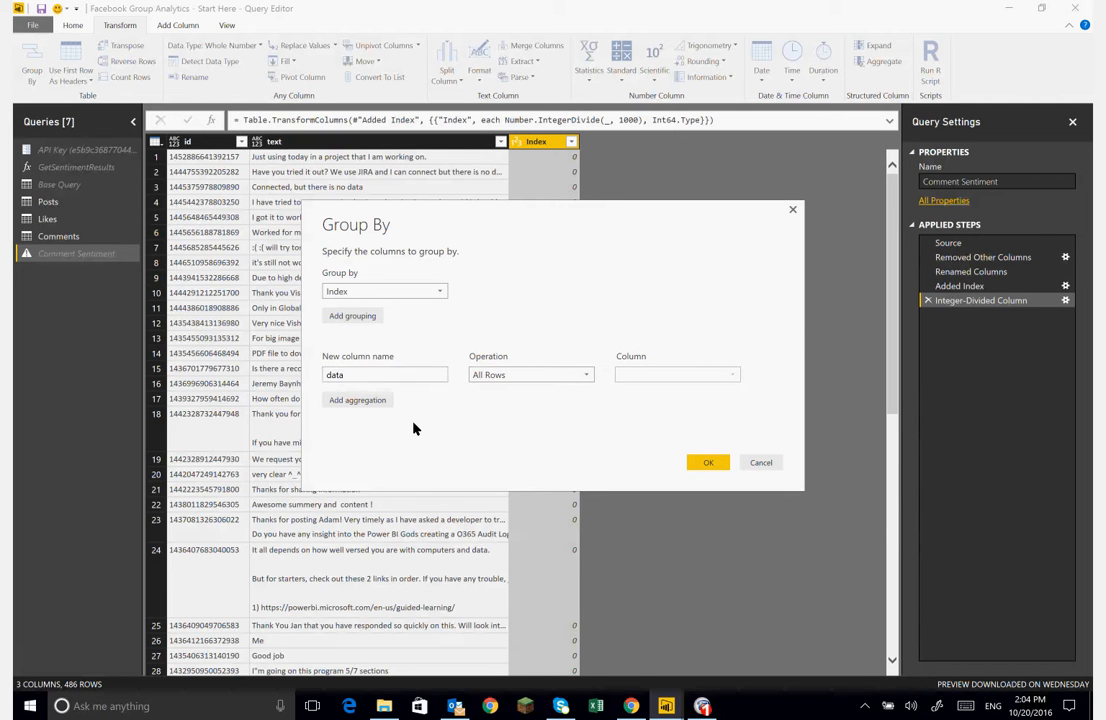
click(707, 463)
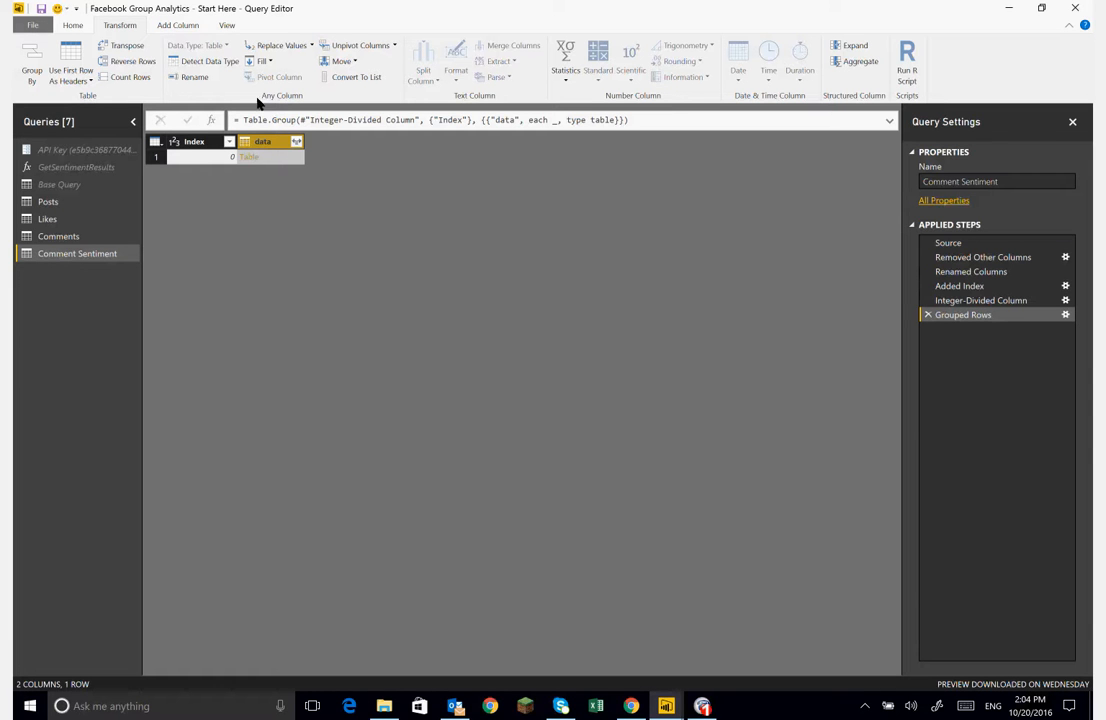
- Invoke the GetSentimentResults custom function on the data column as a new column
click(178, 26)
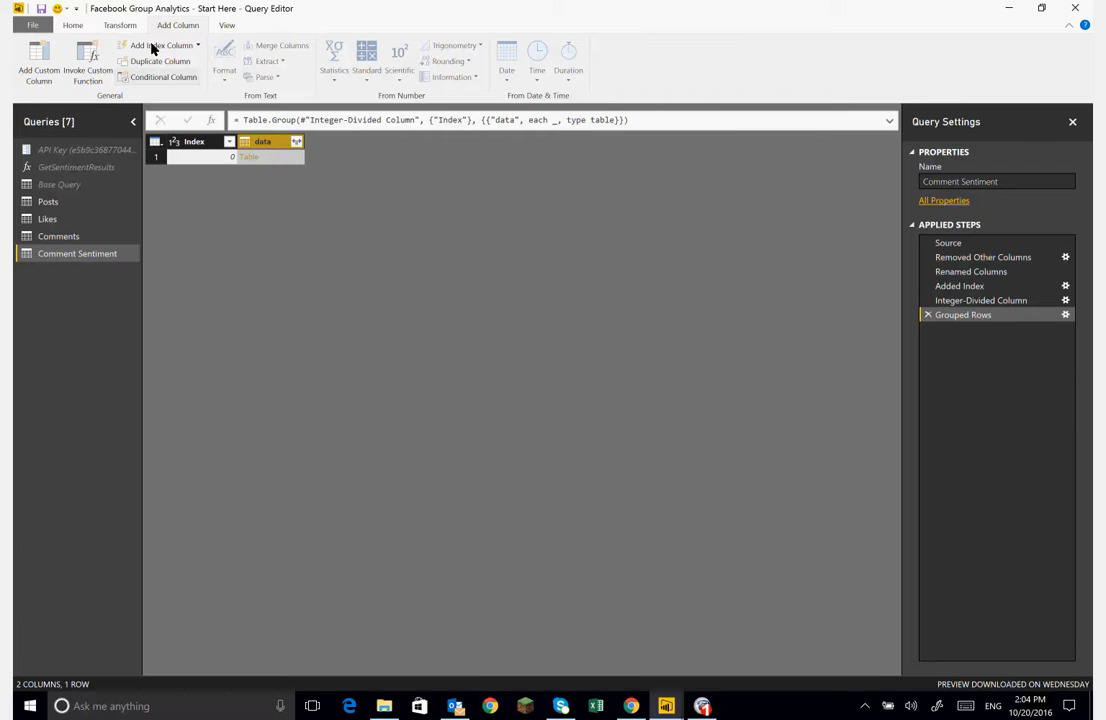
click(87, 64)
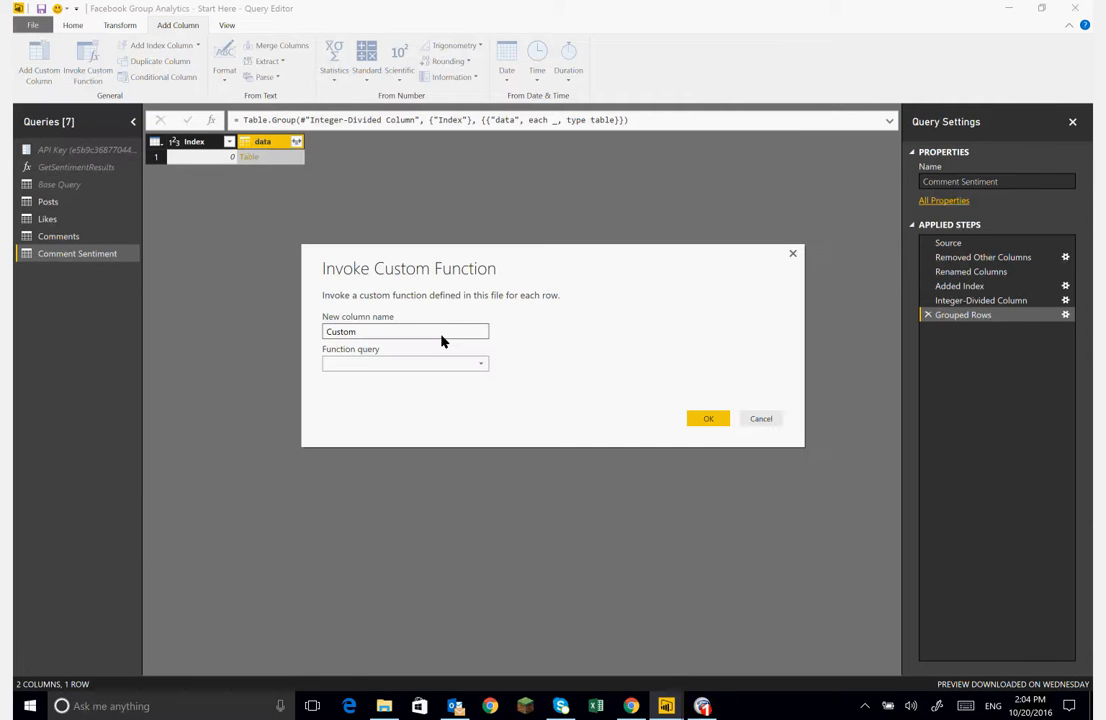
click(487, 365)
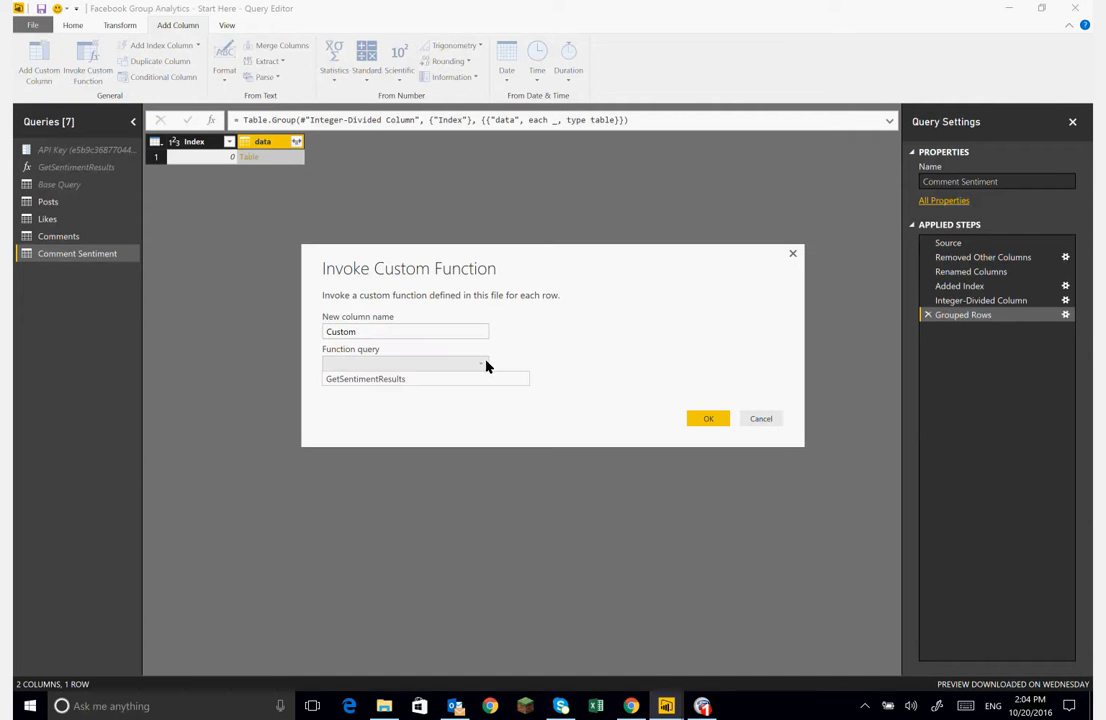
click(420, 380)
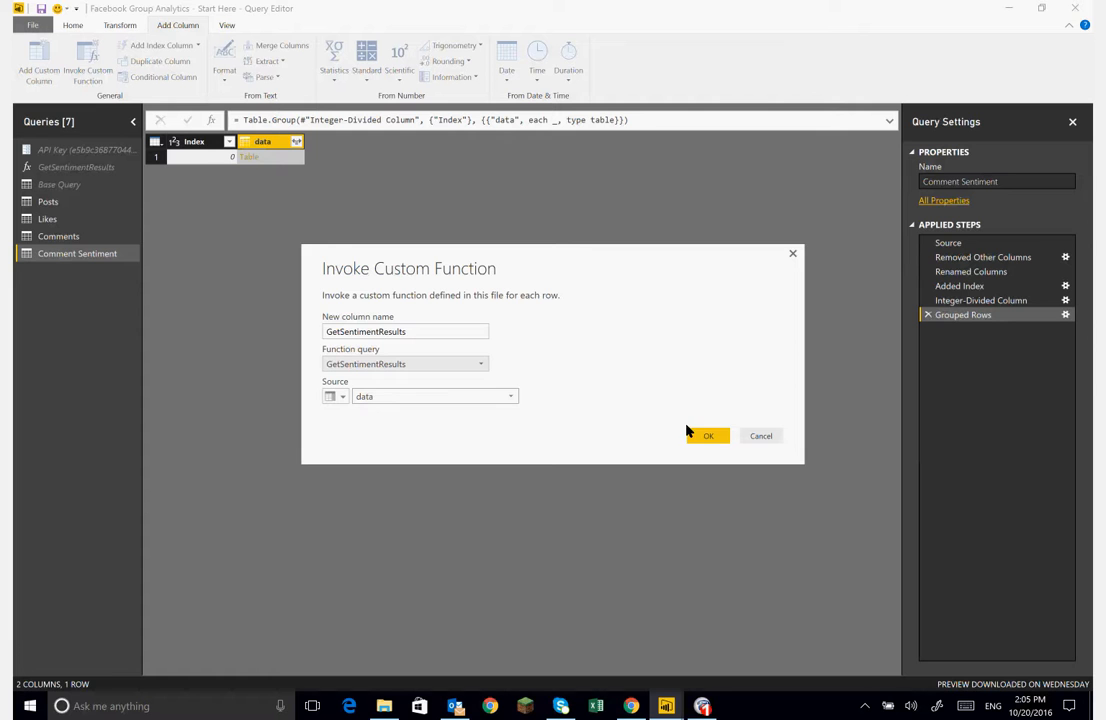
click(708, 440)
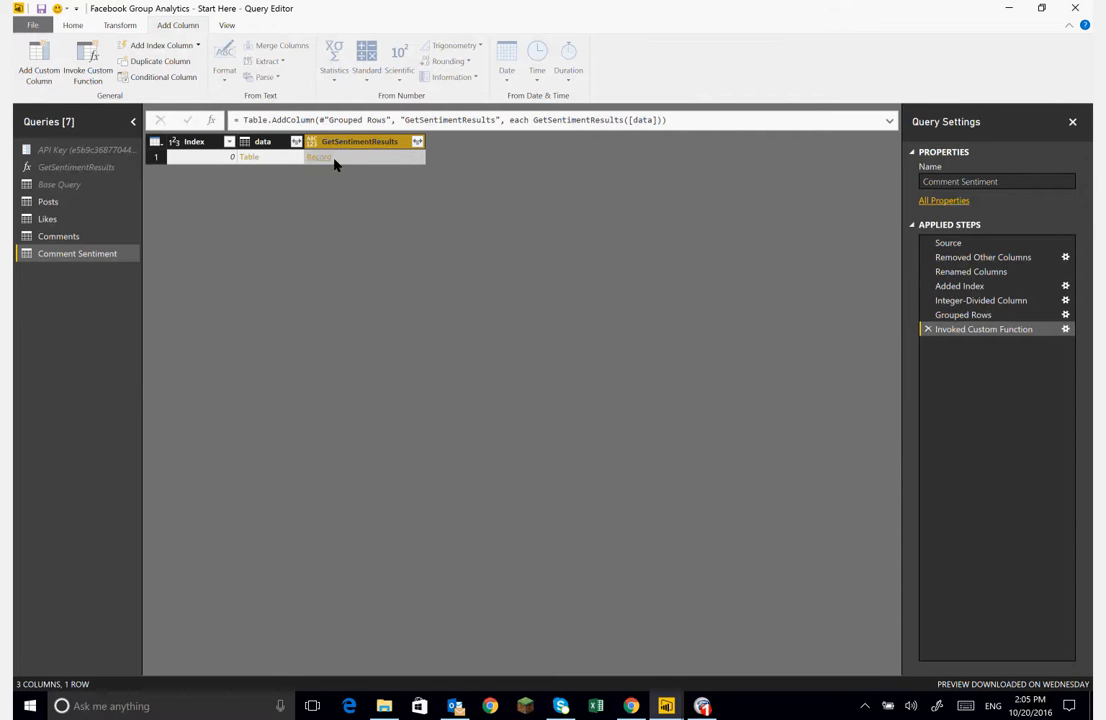
- Remove the Index and data columns, keeping only GetSentimentResults
click(267, 142)
key(shift+Left)
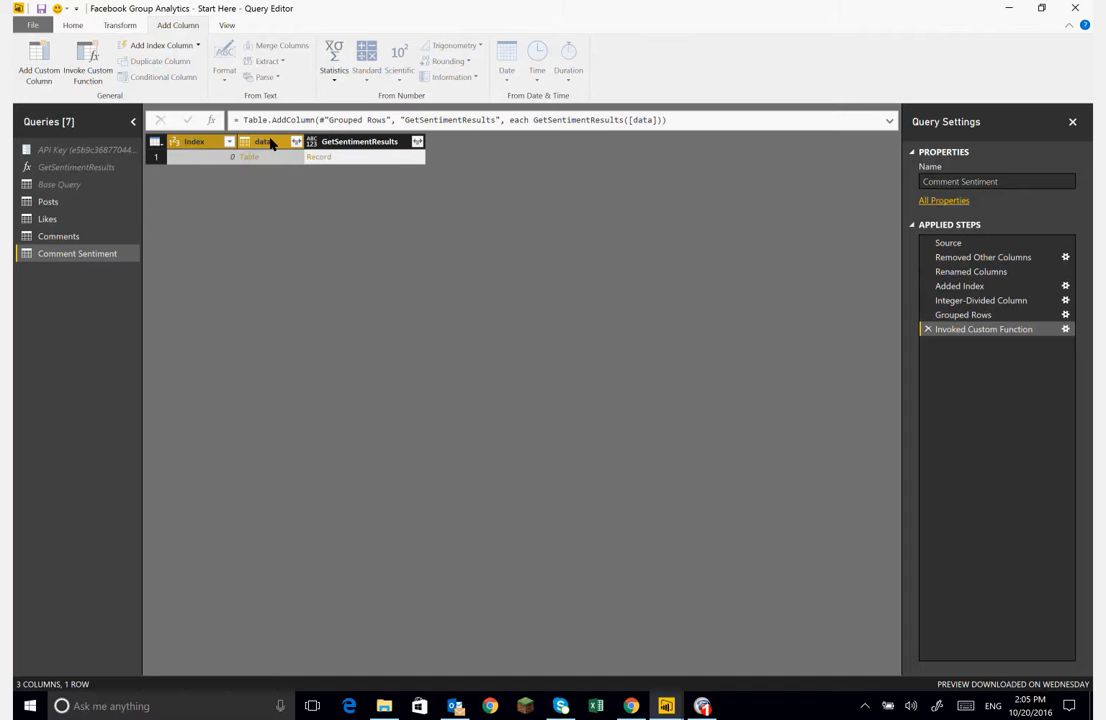
key(Delete)
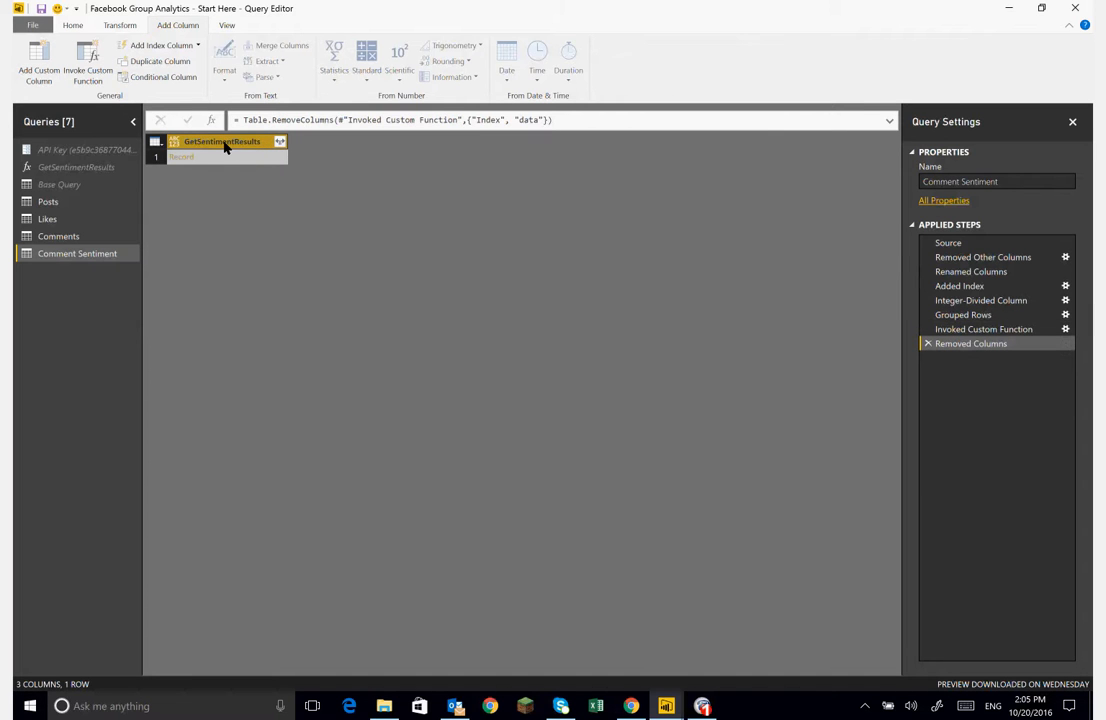
- Expand the GetSentimentResults record into its documents and errors columns
click(281, 143)
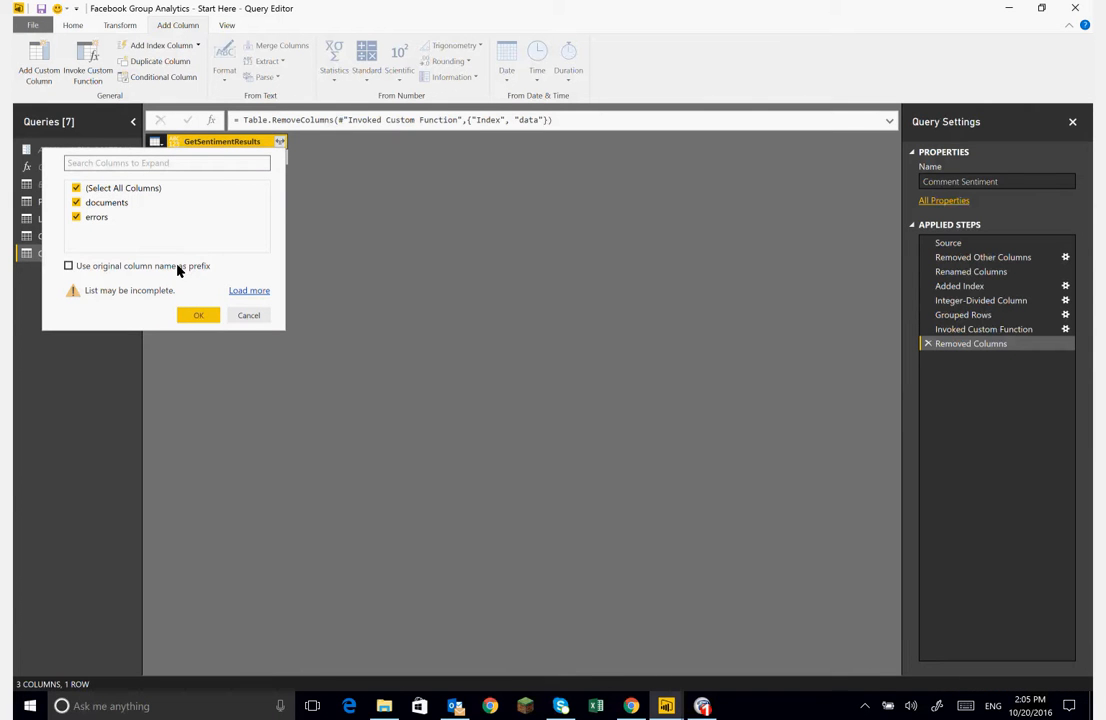
click(135, 270)
click(198, 315)
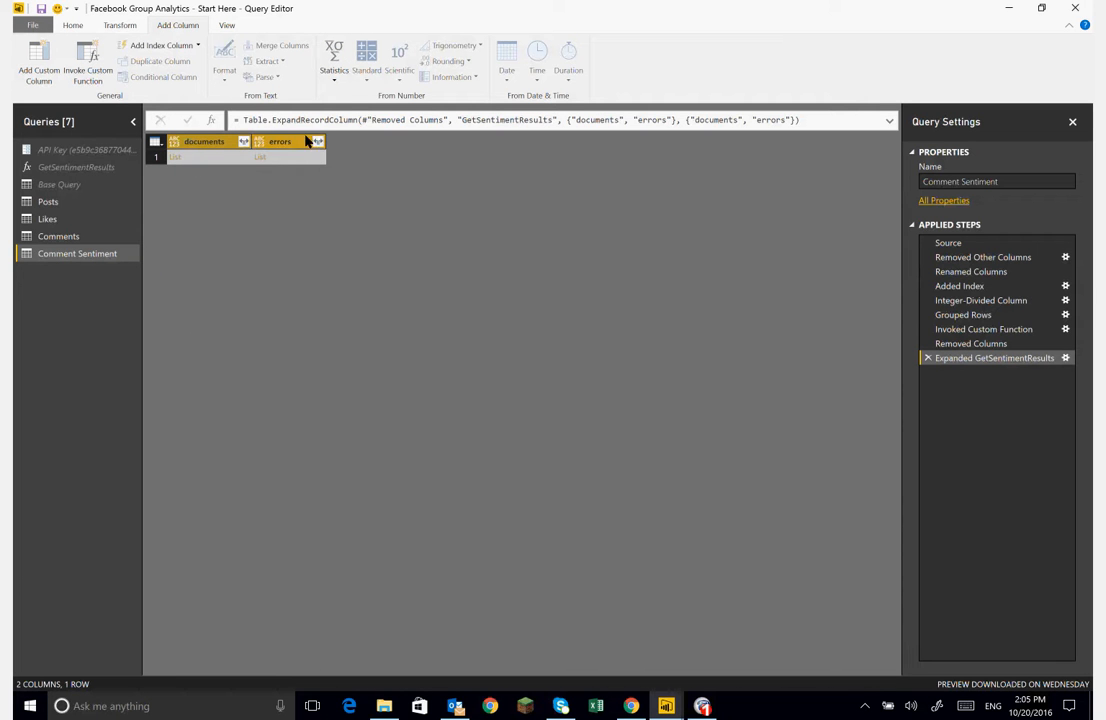
- Remove the errors column
click(249, 147)
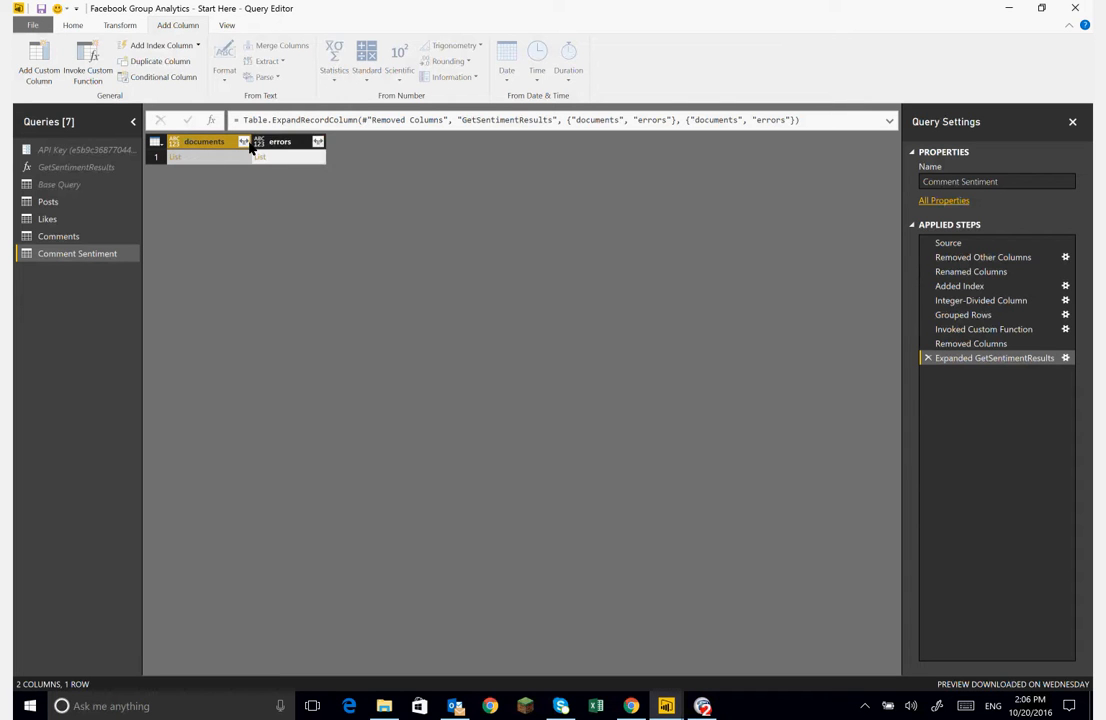
click(279, 143)
key(Delete)
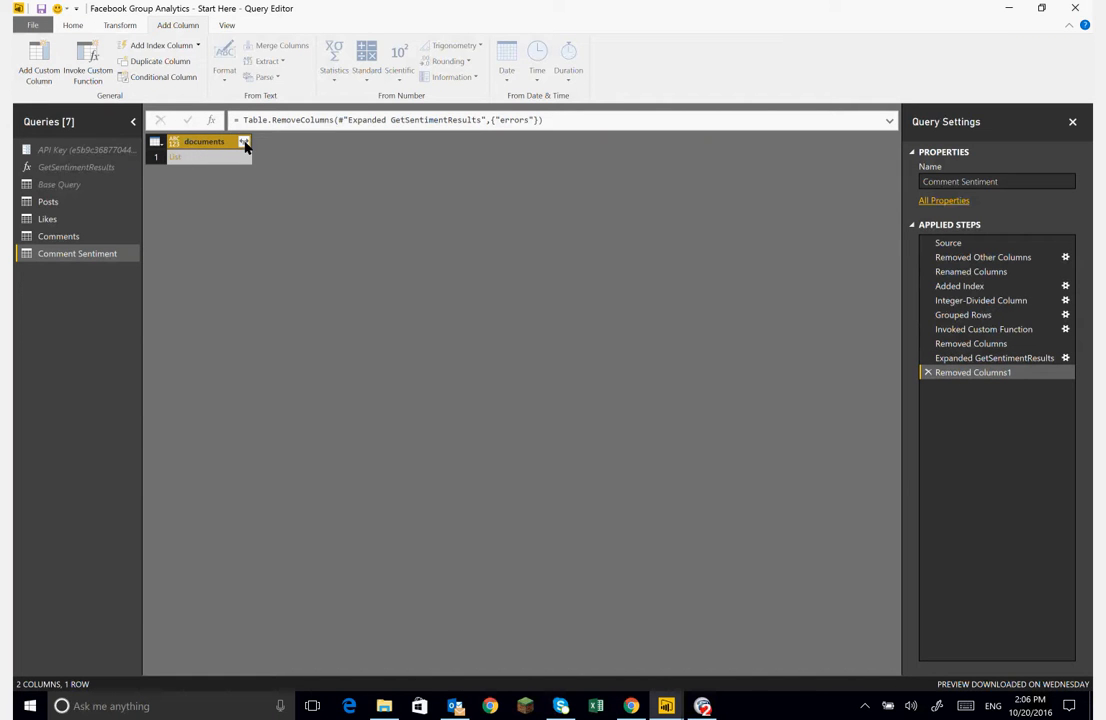
- Expand the documents list into rows, then expand its records into id and score columns
click(245, 144)
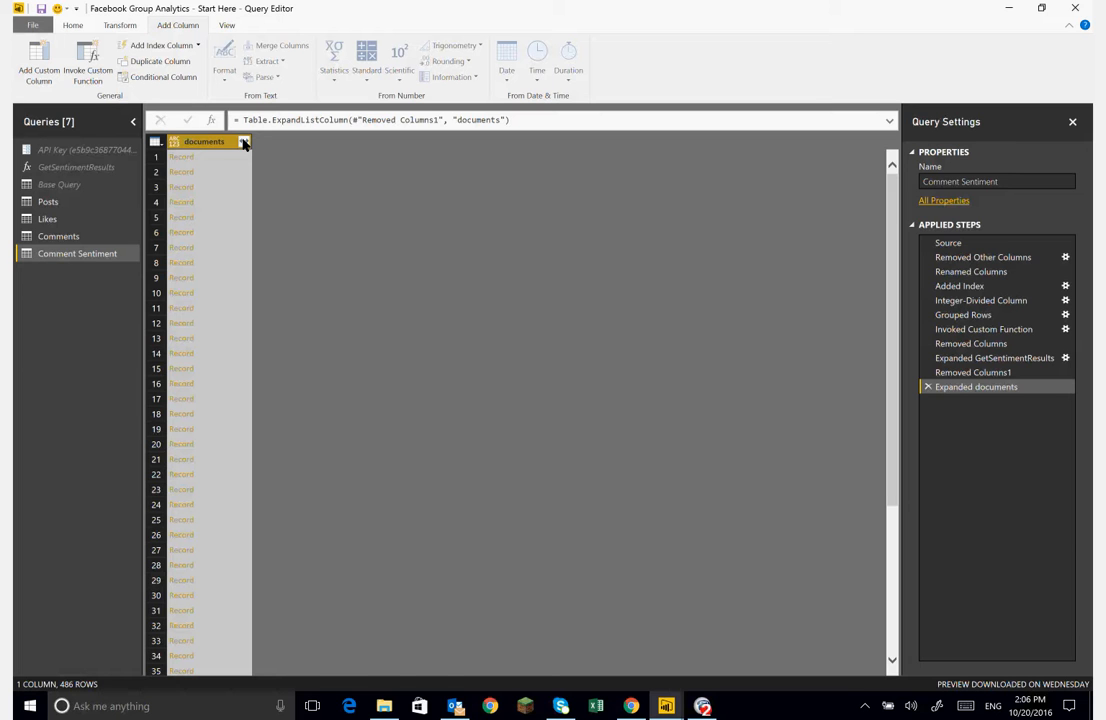
click(244, 144)
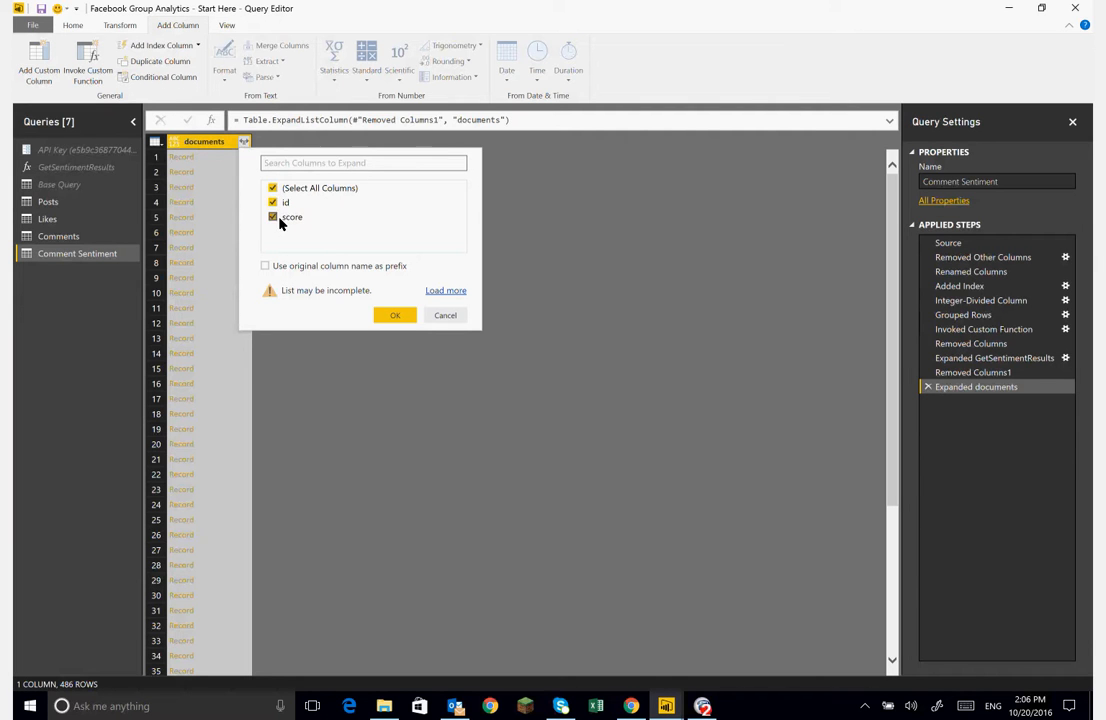
click(394, 316)
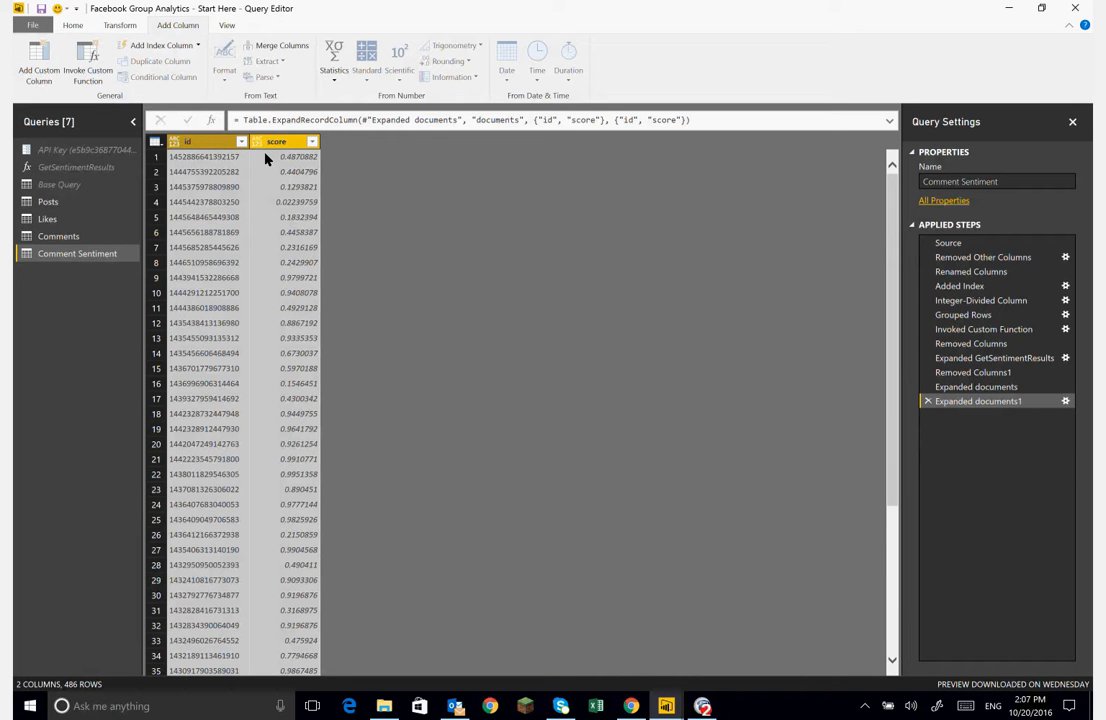
- Change the score column's data type to Decimal Number
click(258, 141)
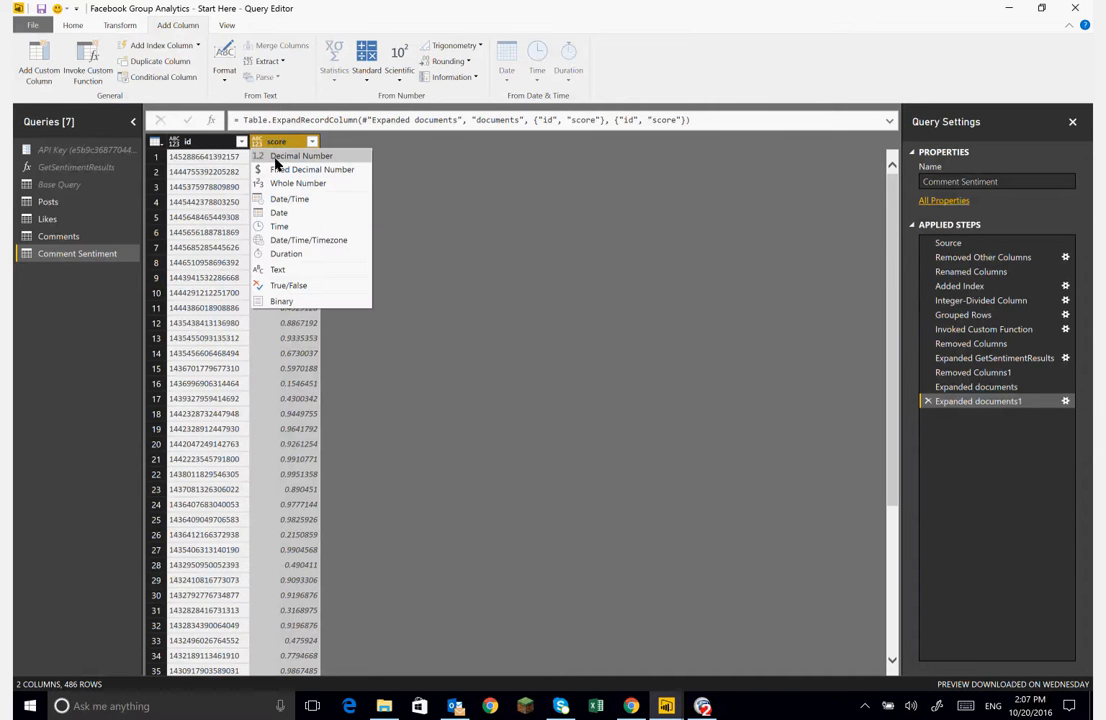
click(277, 160)
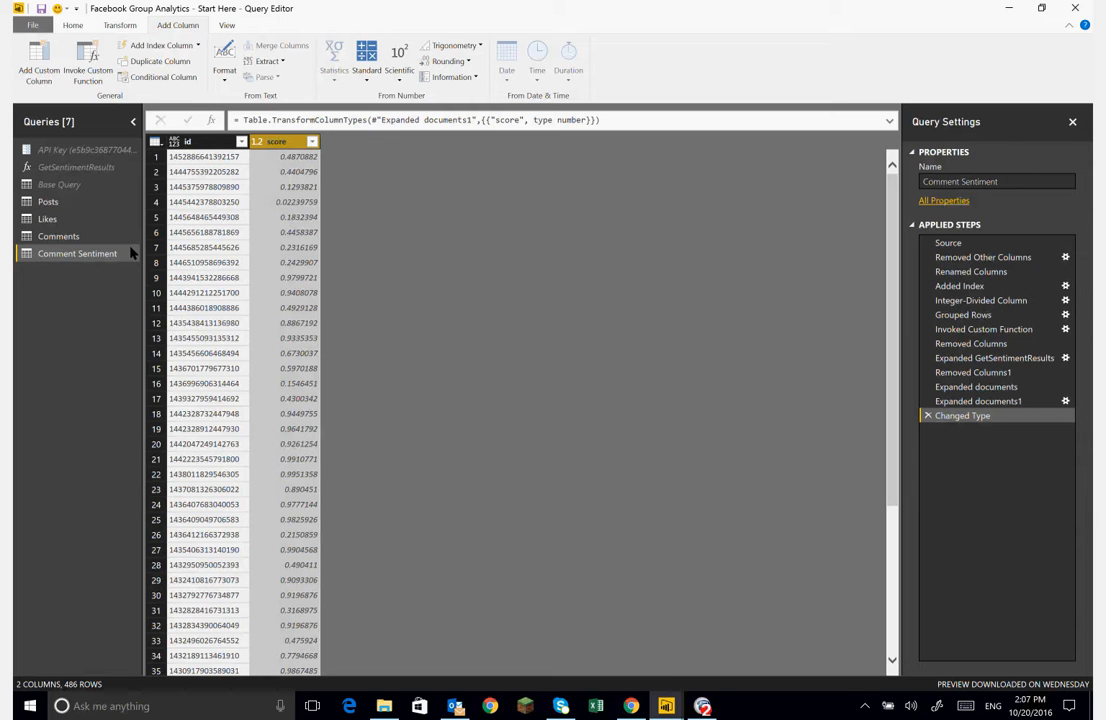
- Close and apply the query edits to load the Comment Sentiment query into the report
click(68, 24)
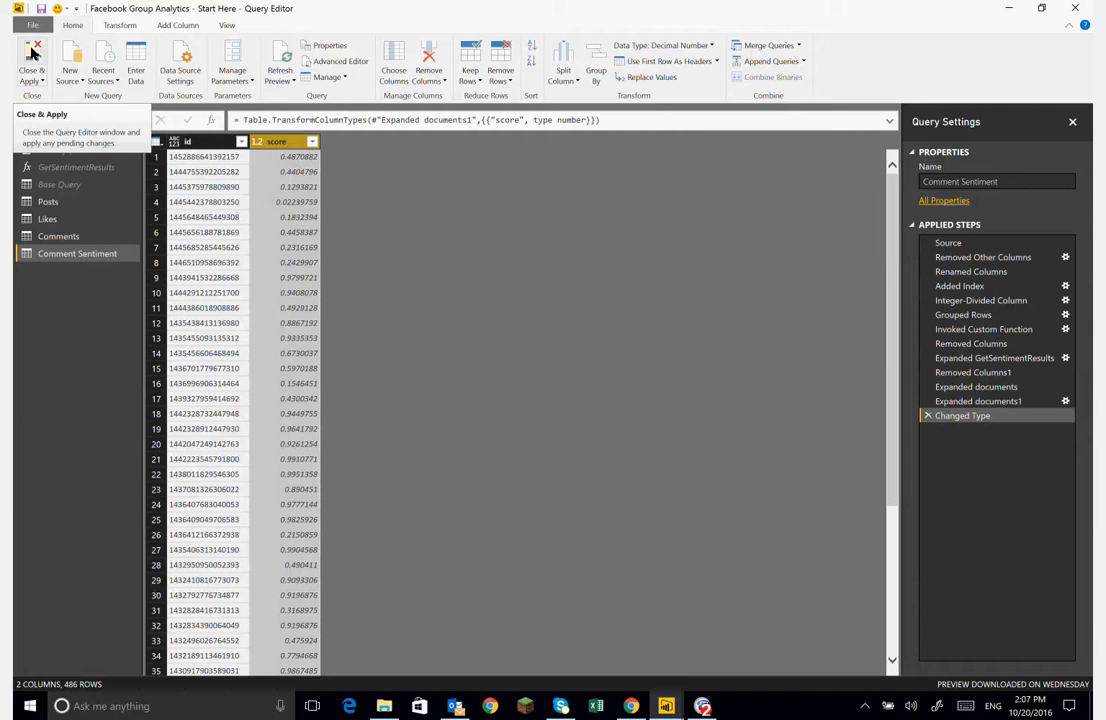
click(58, 236)
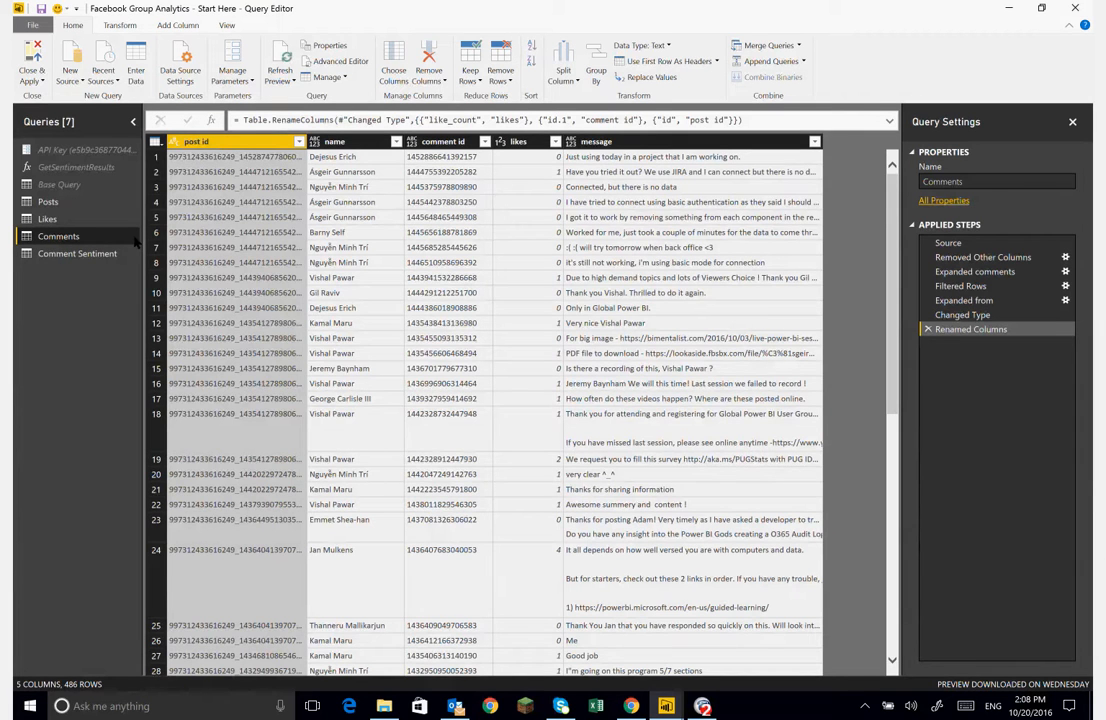
click(55, 255)
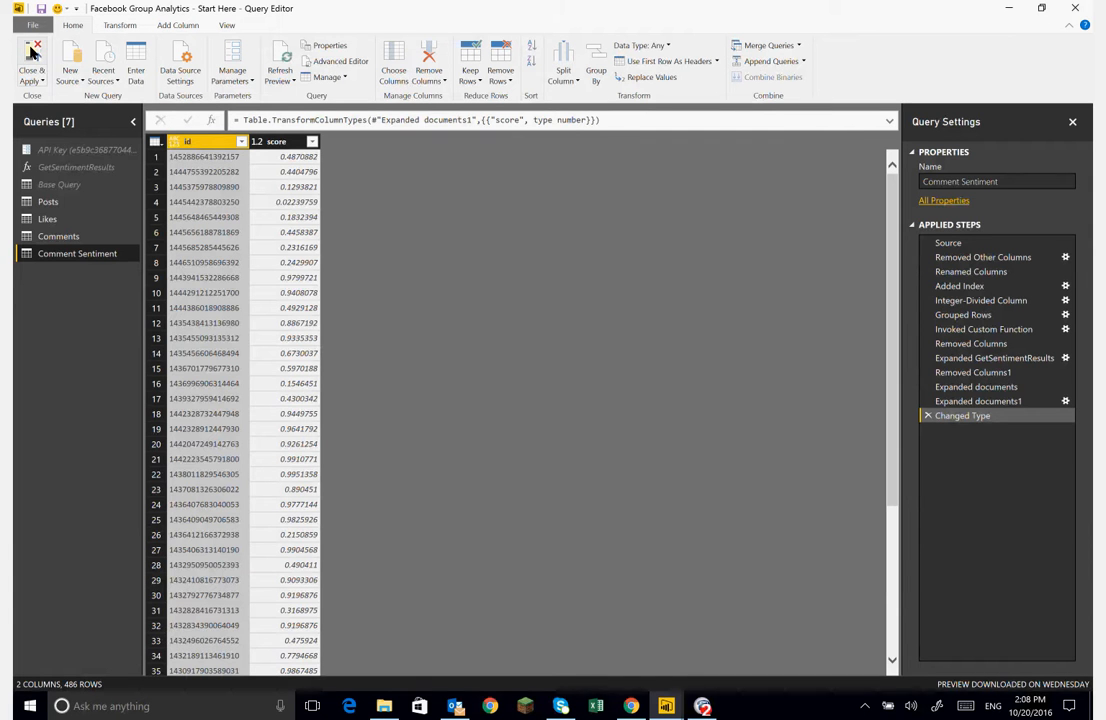
click(32, 53)
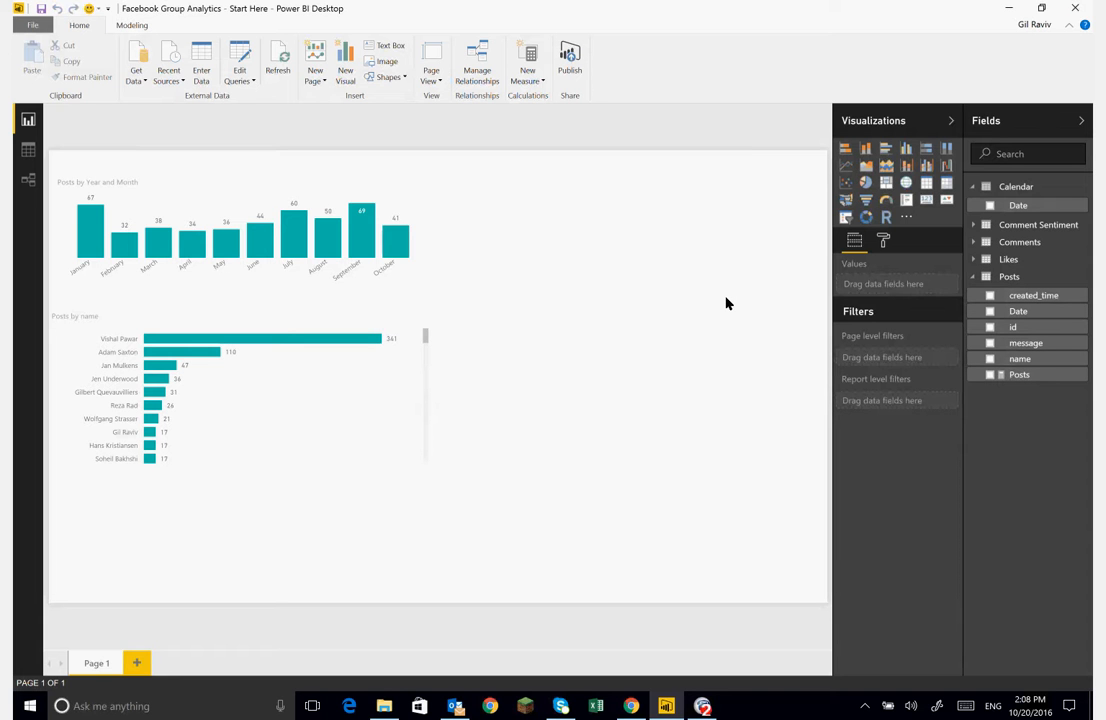
- Open the Comment Sentiment table in the data view
click(974, 225)
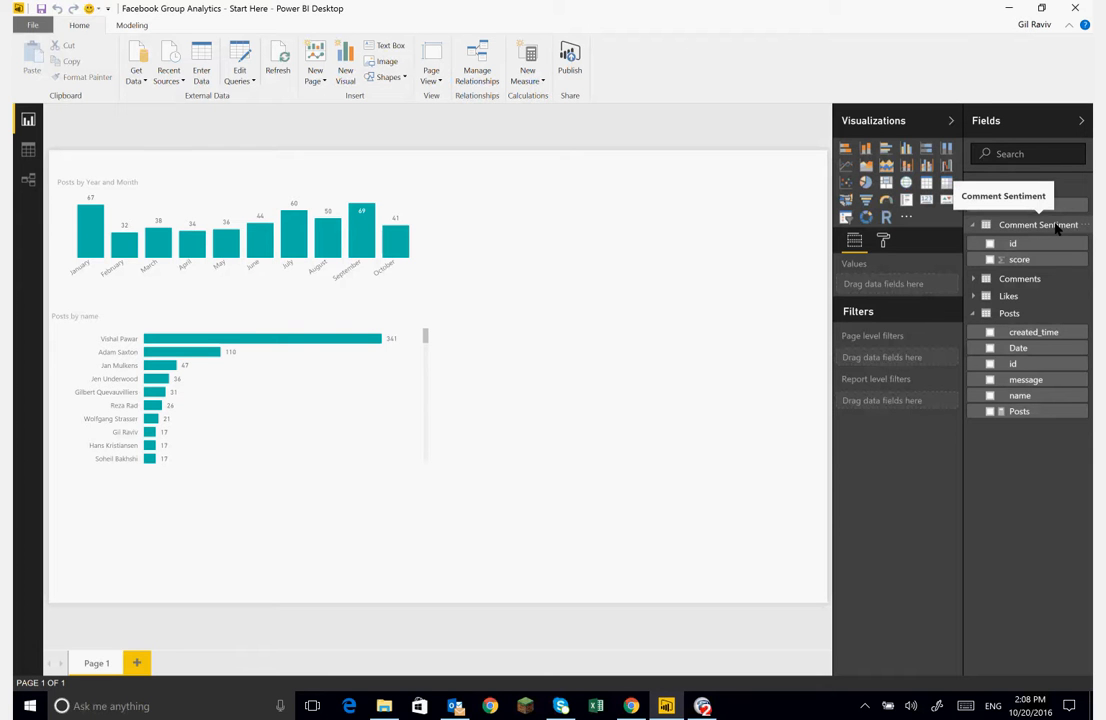
click(27, 150)
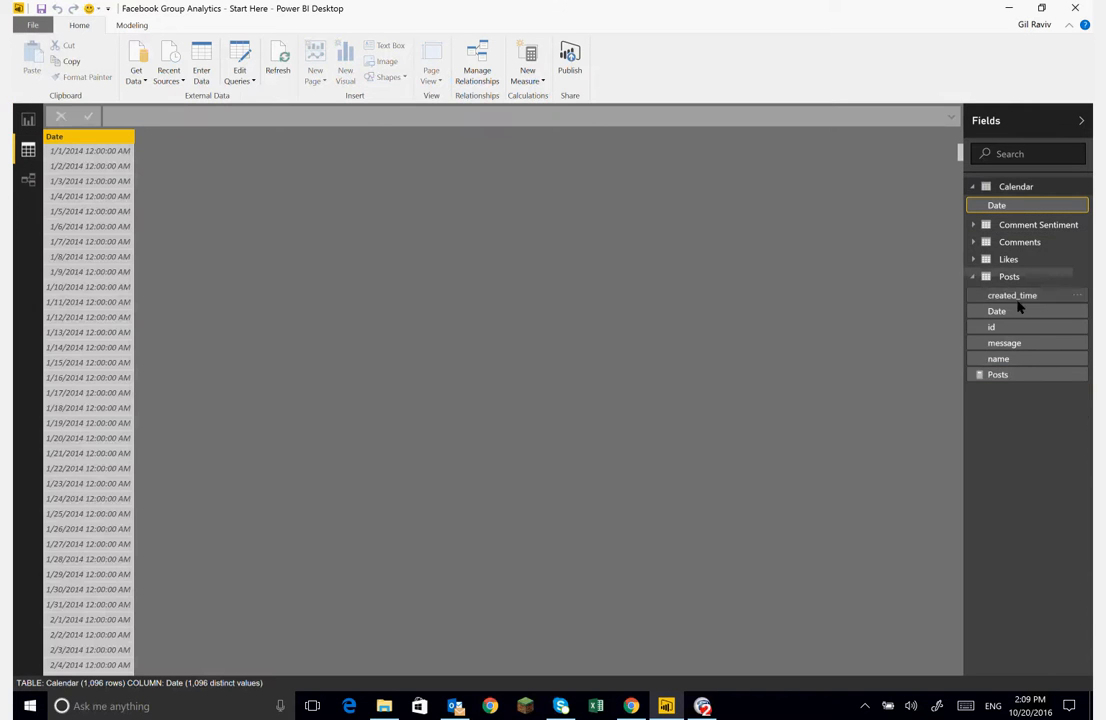
click(973, 187)
click(974, 205)
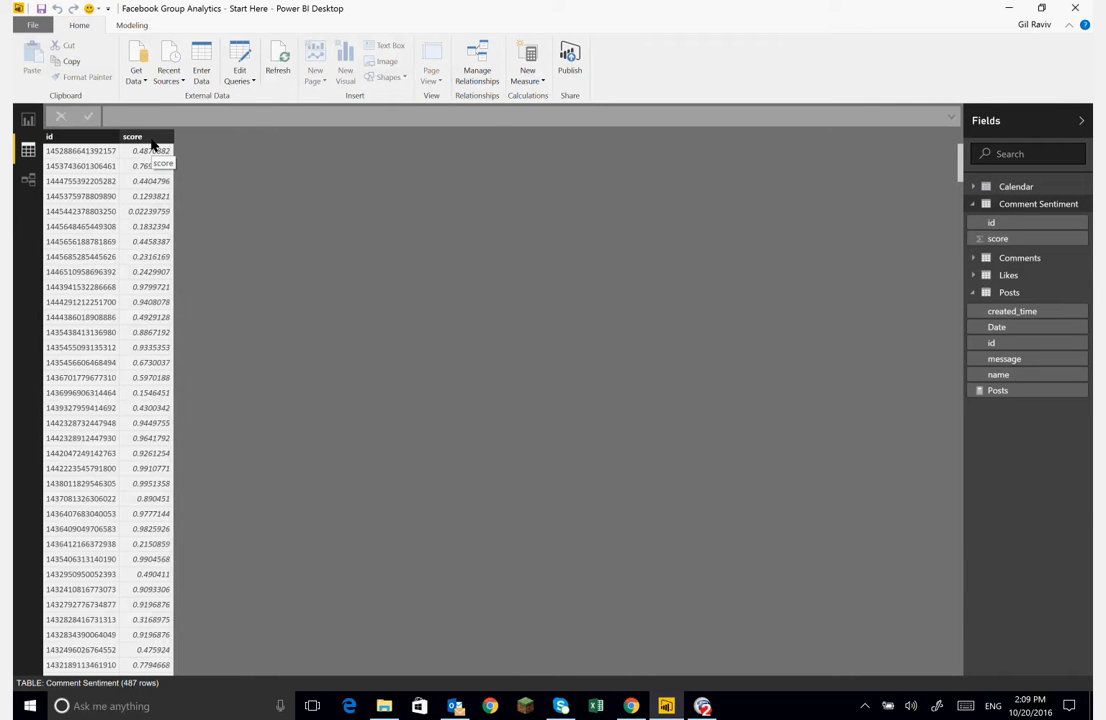
- Add a calculated column named sentiment rank with an IF that returns "Sentiment" when the Comment Sentiment score is below 0.3
click(131, 26)
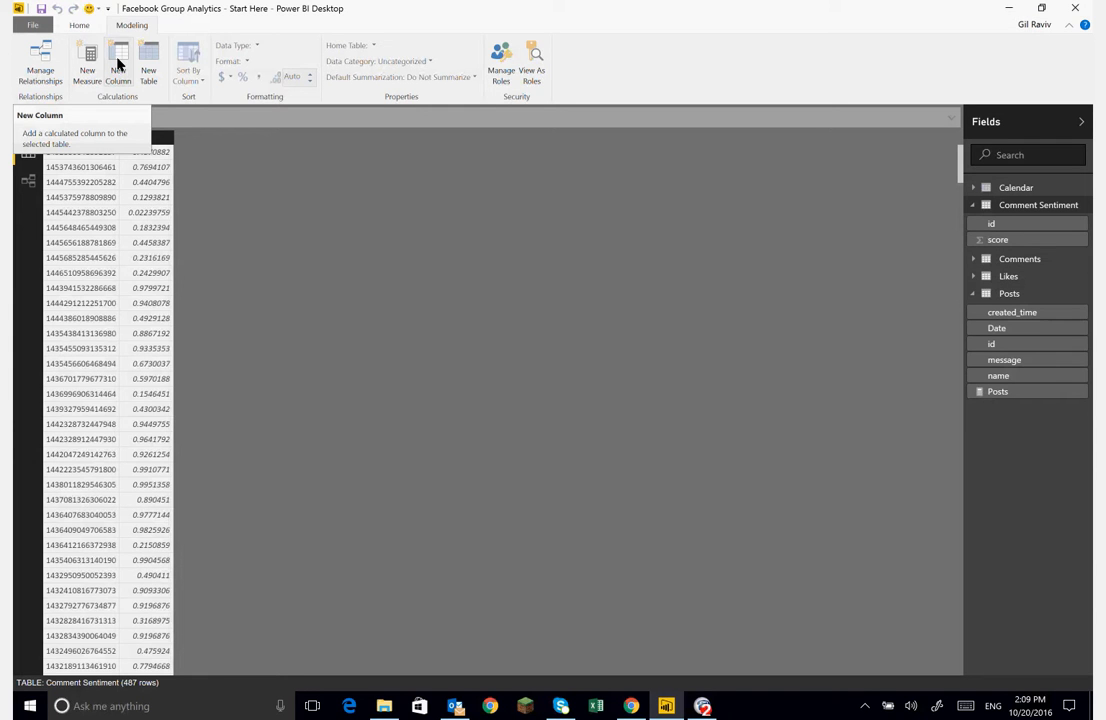
click(118, 64)
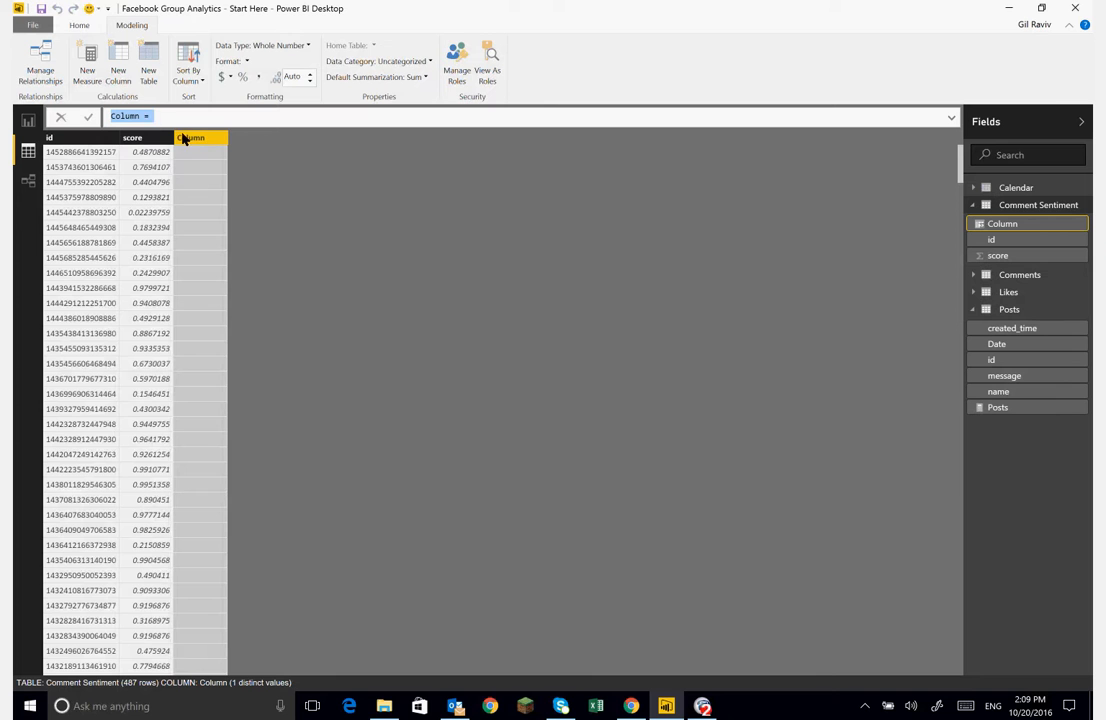
text(senti)
key(BackSpace)
key(BackSpace)
key(BackSpace)
key(BackSpace)
key(BackSpace)
text(sentiment rank = IF)
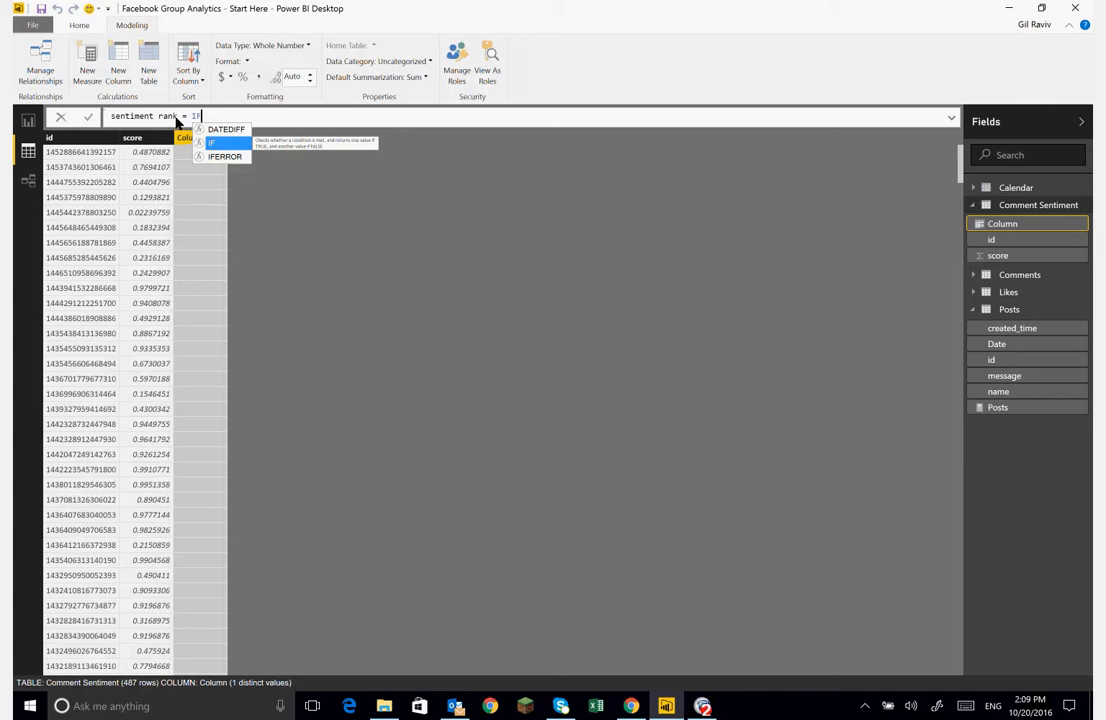
text(()
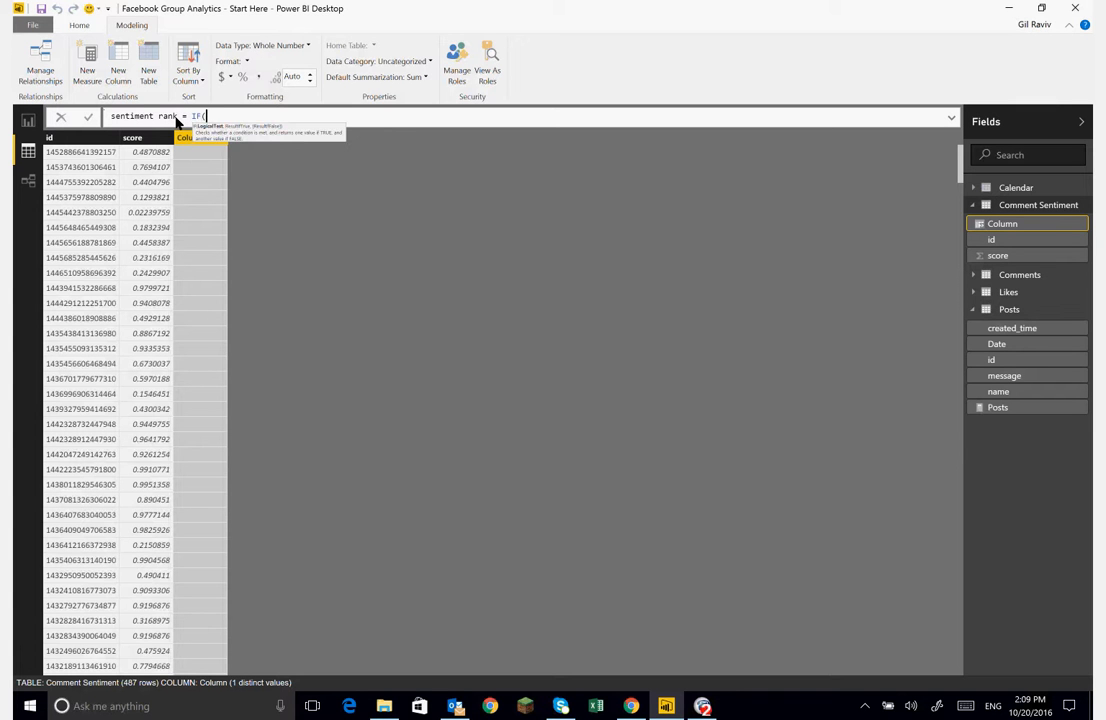
click(133, 143)
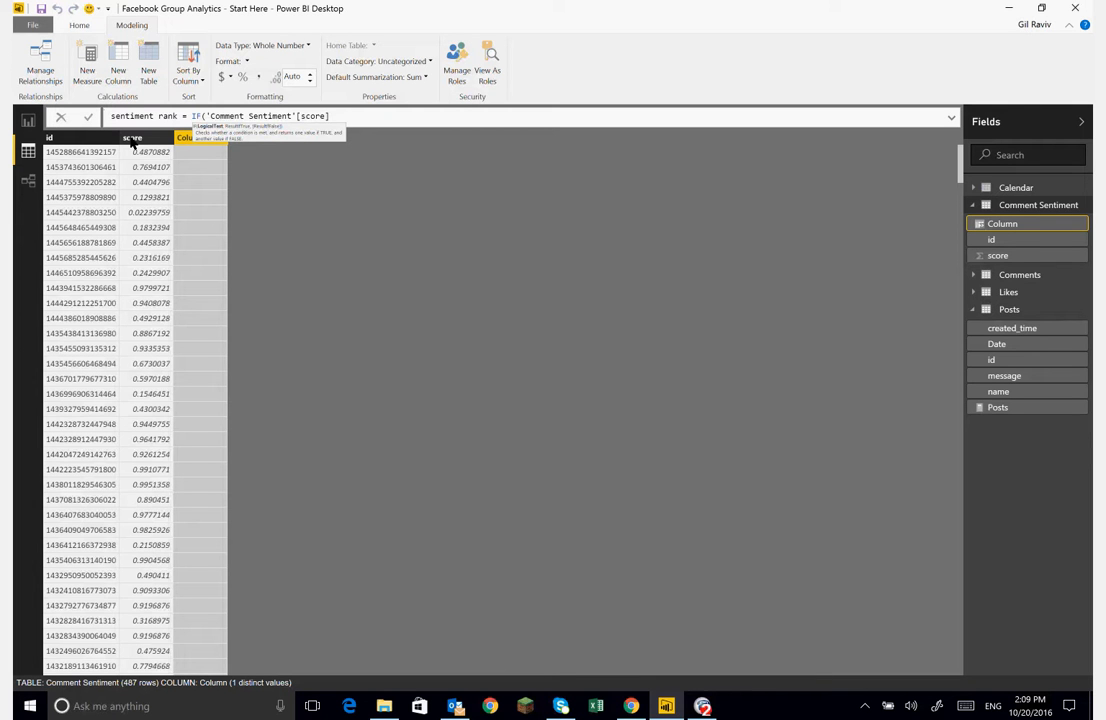
text(<0.3,"Sentiment",IF)
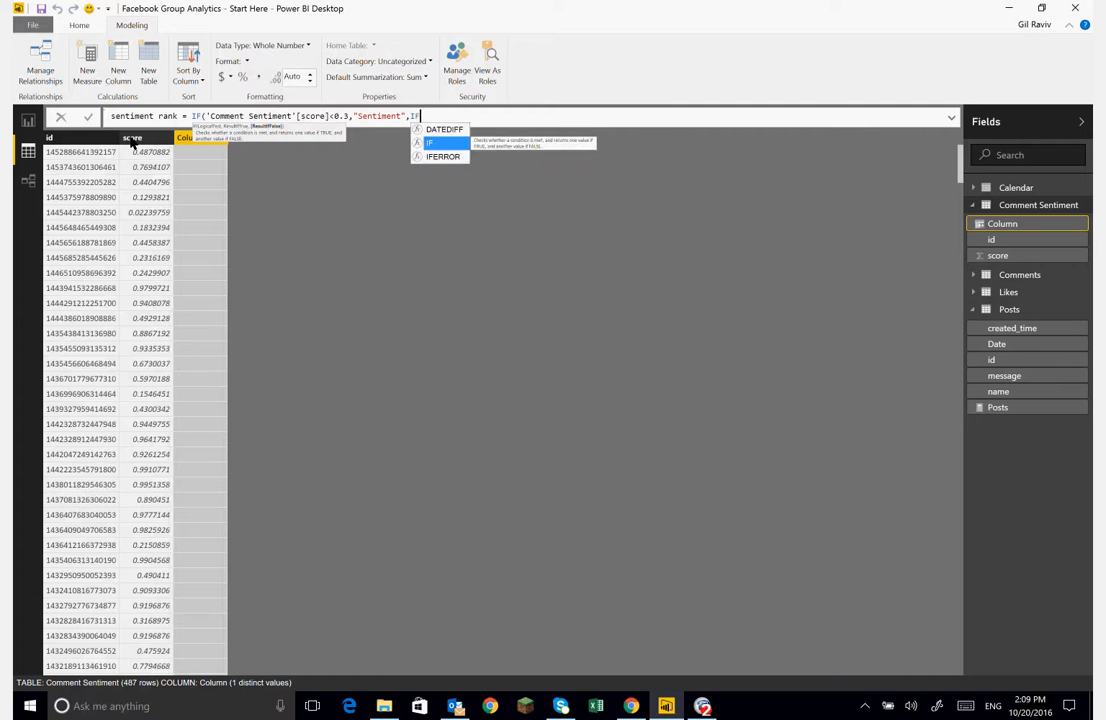
text((sen)
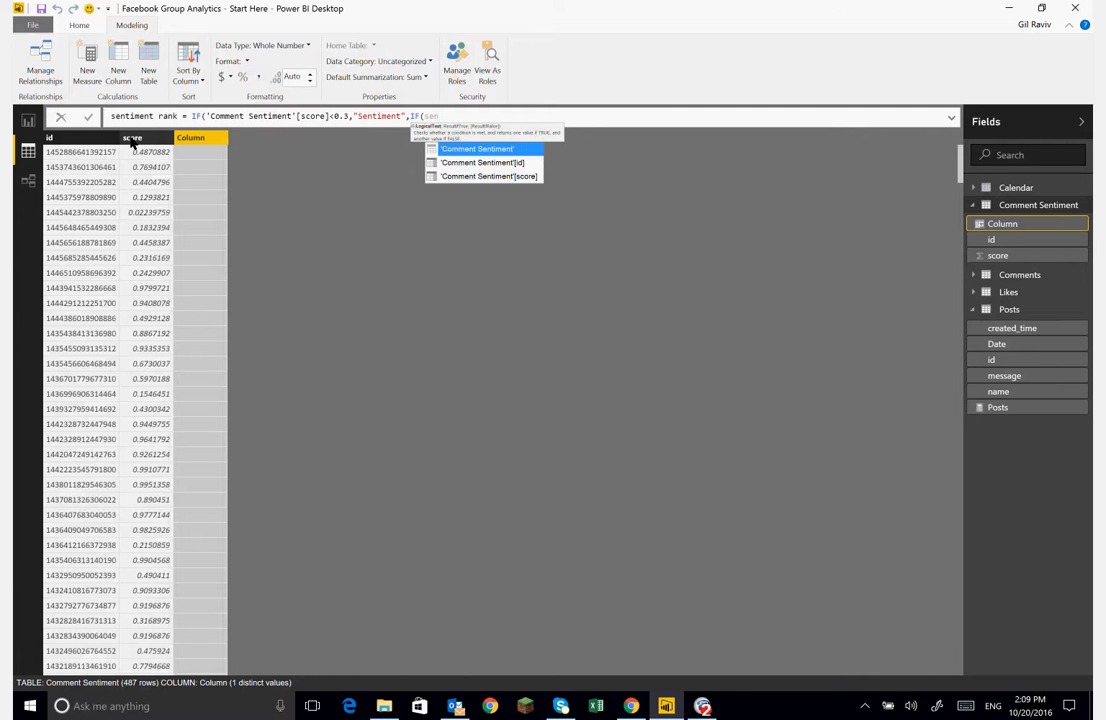
key(Down)
key(Down)
key(Tab)
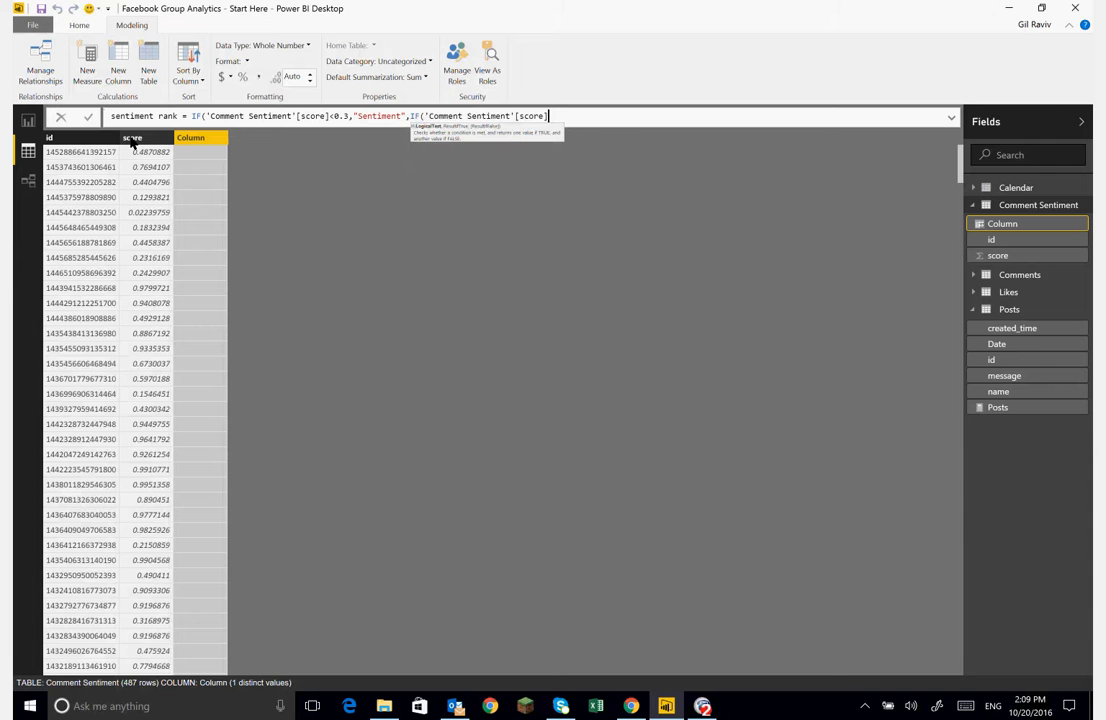
- Complete the formula with a nested IF returning "Positive" for scores above 0.7 and "Neutral" otherwise
text(<)
key(BackSpace)
text(>0)
text(.)
text(7, ")
text(Postivie")
text(,)
key(Left)
key(Left)
key(BackSpace)
key(BackSpace)
text(e)
key(Left)
key(Left)
key(Left)
key(Left)
text(i)
key(Right)
key(Right)
key(Right)
key(Right)
key(Right)
key(Right)
text("N)
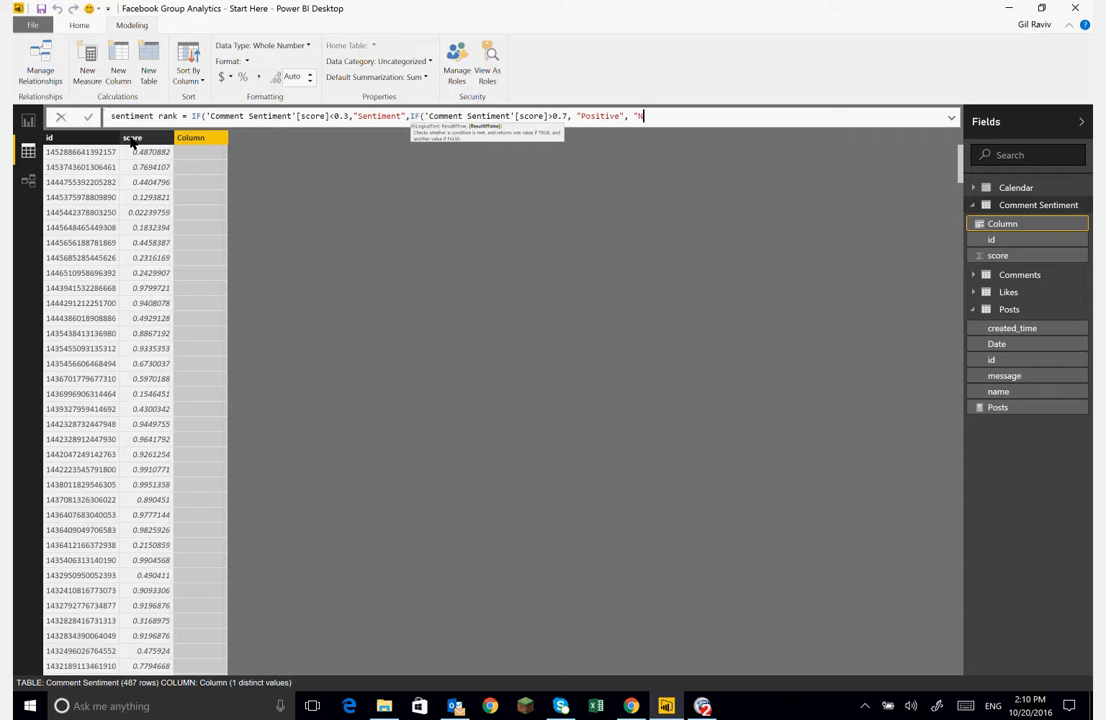
text(eytra)
key(BackSpace)
key(BackSpace)
key(BackSpace)
key(BackSpace)
text(utral"))
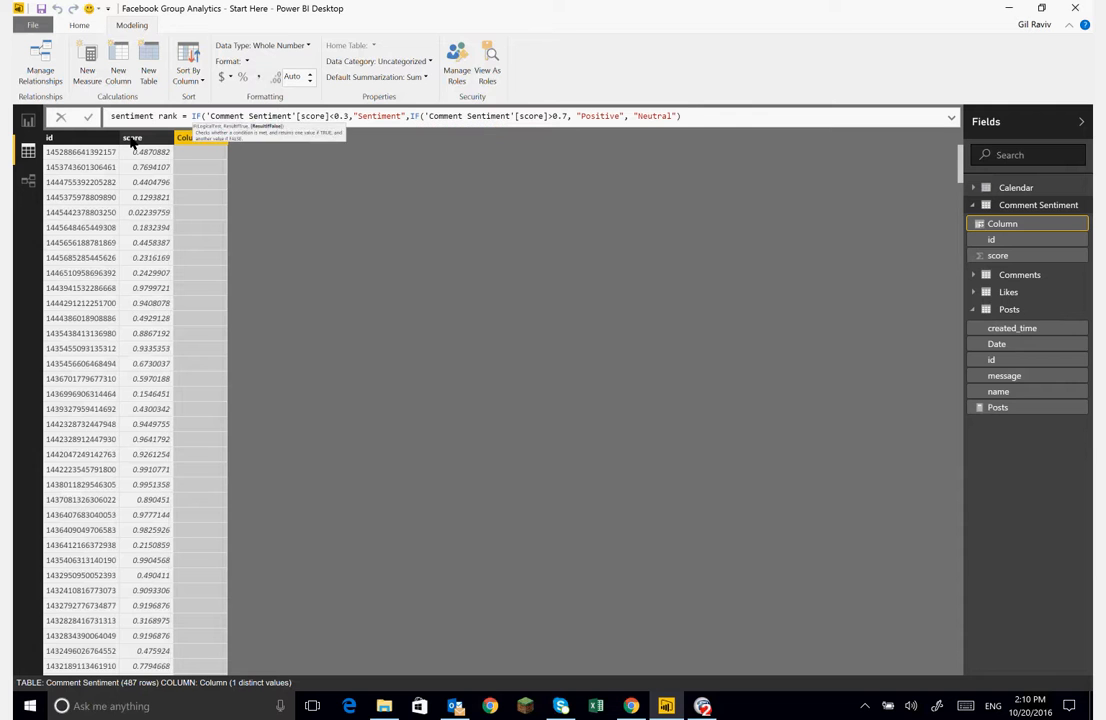
text())
key(Return)
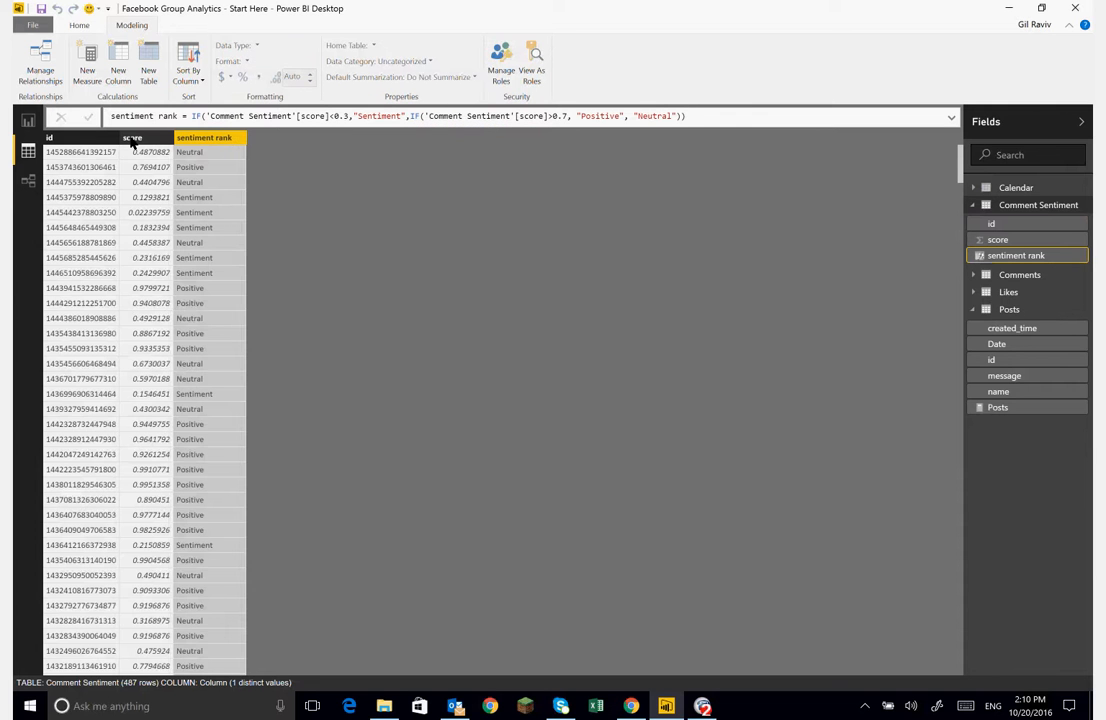
- Change the first IF result text in the sentiment rank formula to "Negative"
double_click(371, 124)
text(Nega)
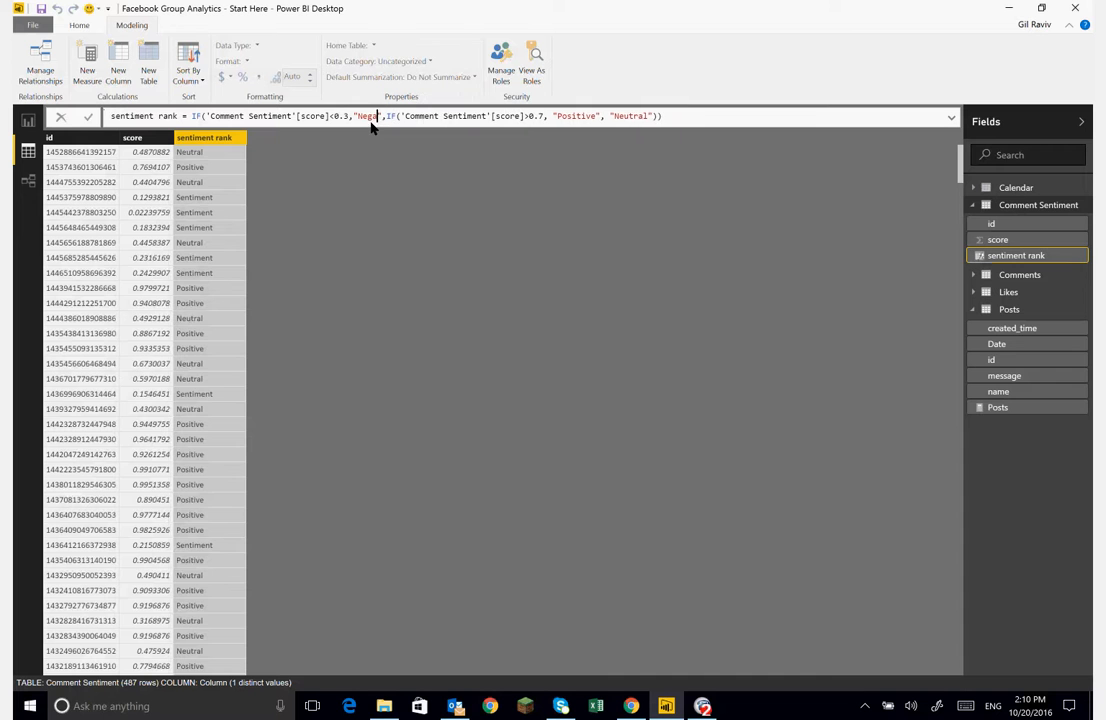
text(tive)
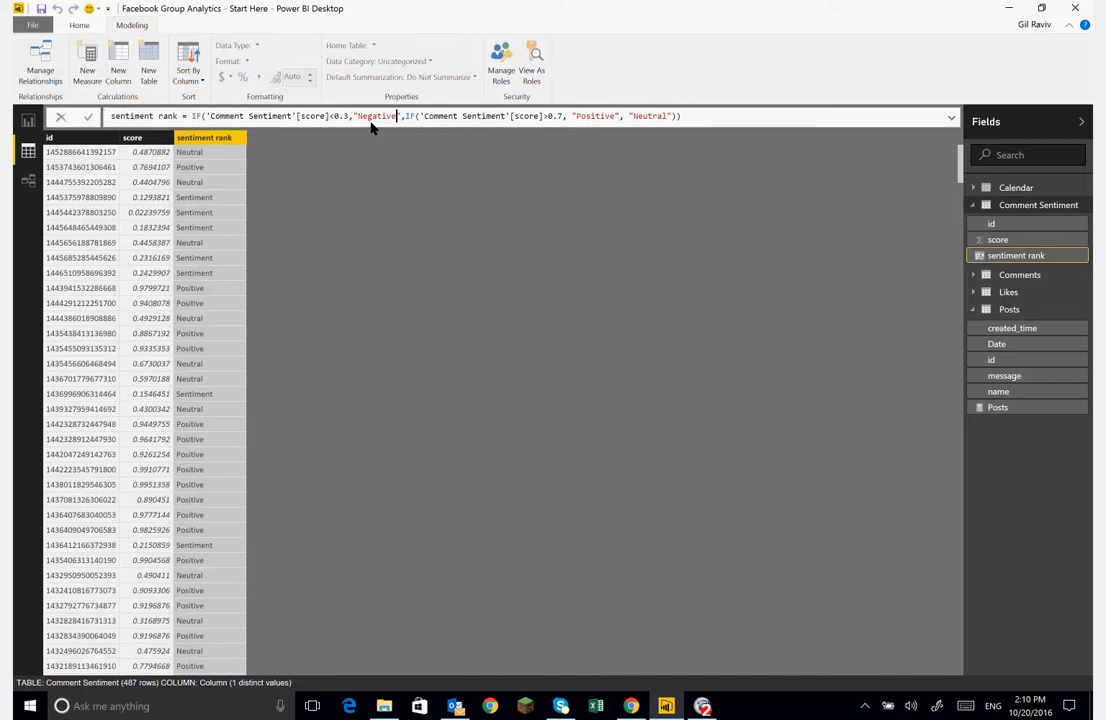
key(Return)
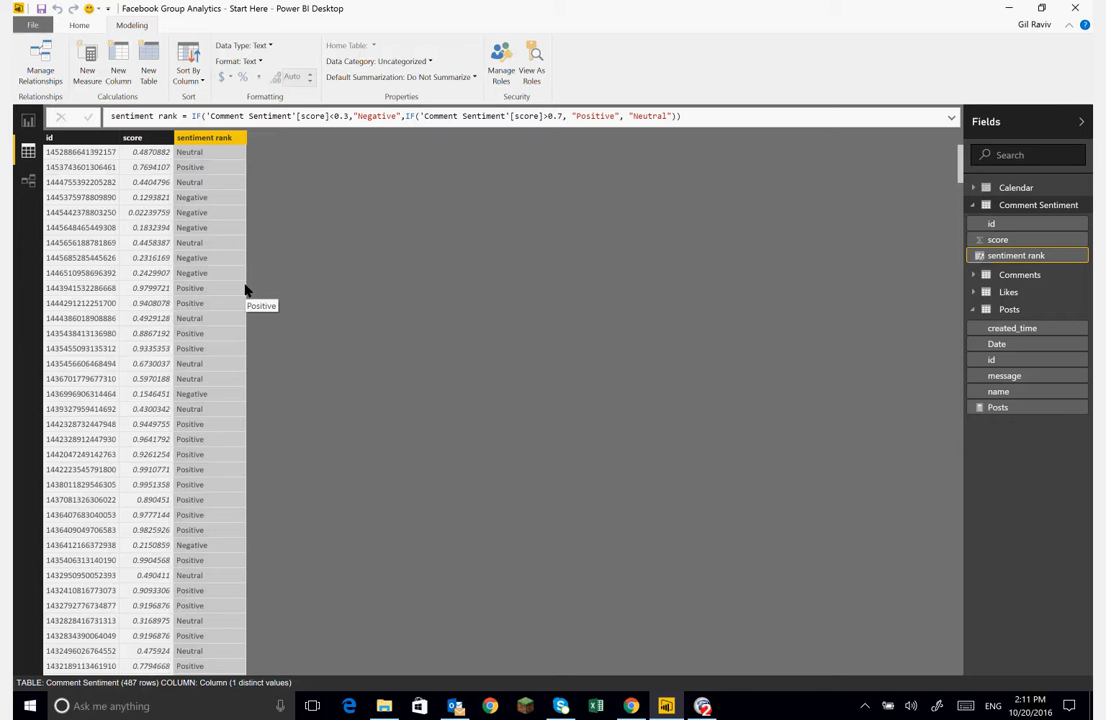
- Create a measure Average Sentiment = AVERAGE('Comment Sentiment'[score]) on the sentiment rank table
right_click(1081, 260)
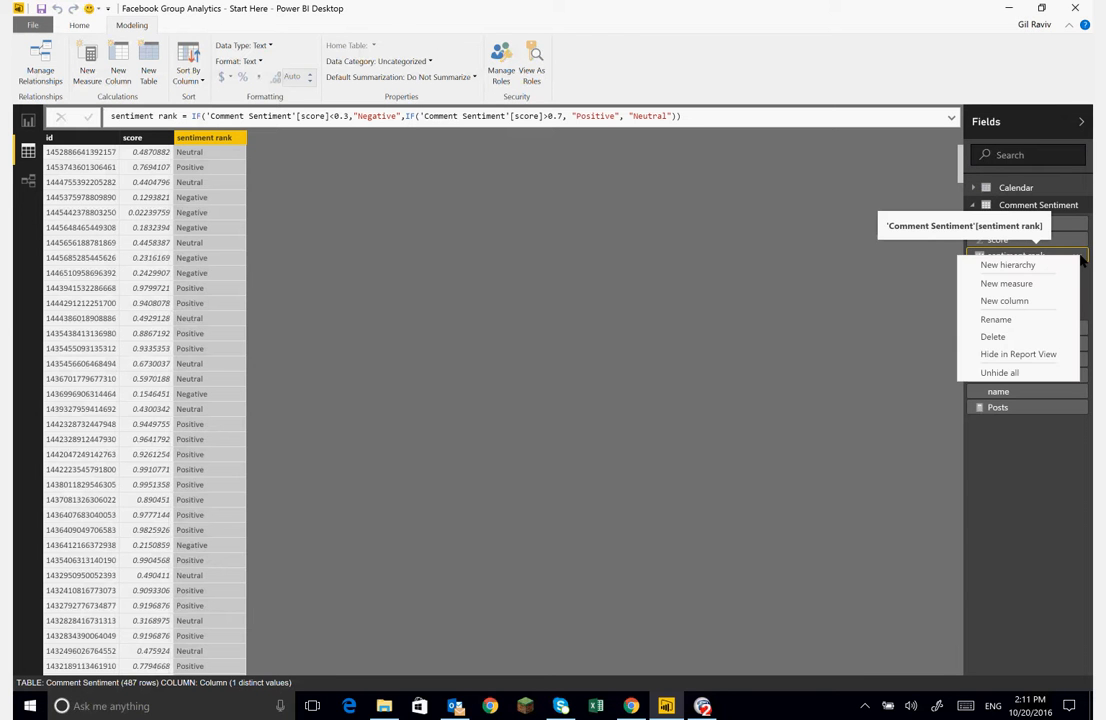
click(1021, 286)
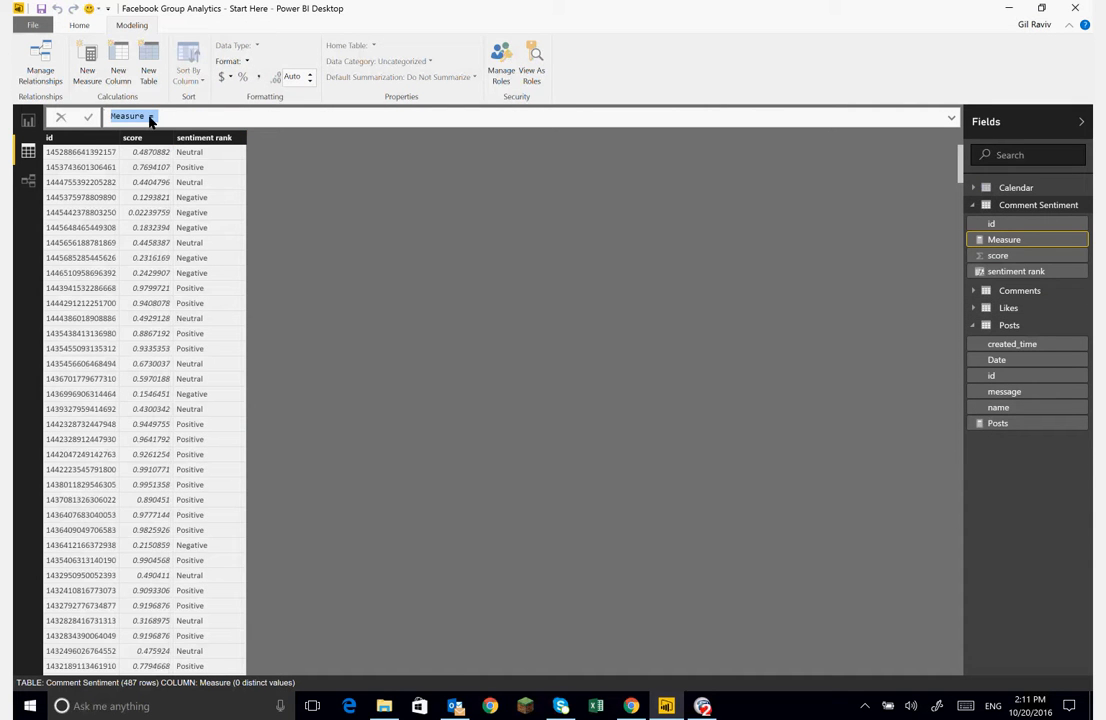
text(Sentiment Average)
key(Left)
key(Left)
key(Left)
key(Left)
key(Left)
key(Left)
key(shift+Left)
key(shift+Left)
key(shift+Left)
key(shift+Left)
key(shift+Left)
key(shift+Left)
key(shift+Left)
key(shift+Left)
key(shift+Left)
key(shift+Left)
key(ctrl+x)
key(End)
text(Sentiment = av)
key(Tab)
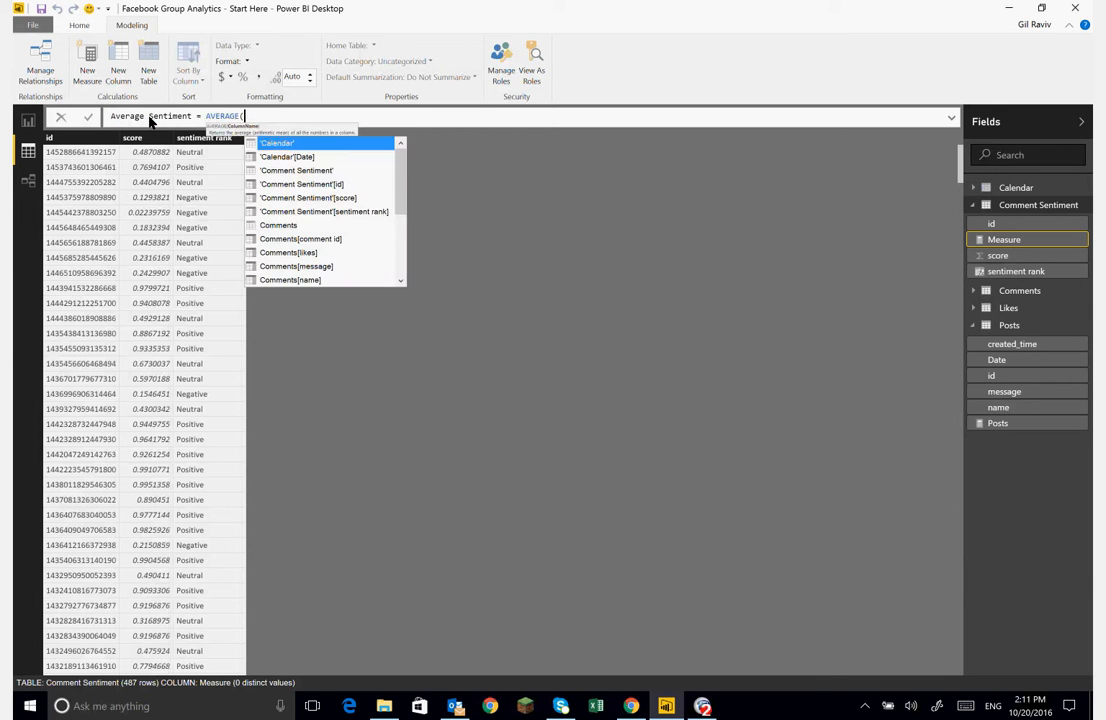
text(sen)
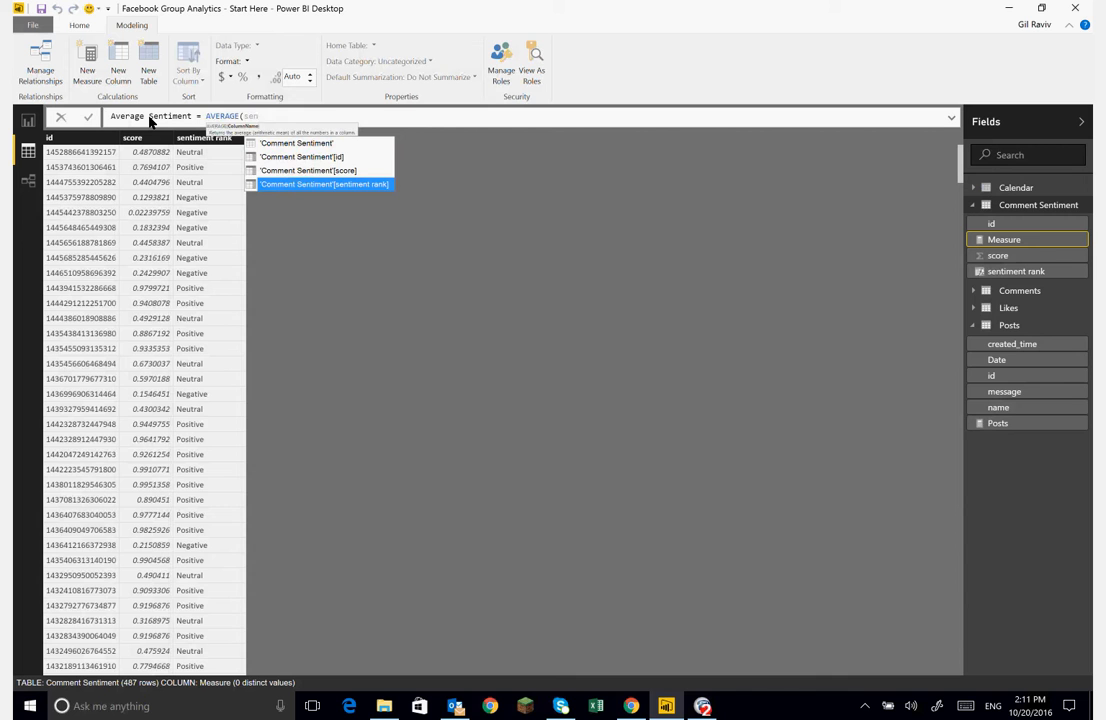
key(Up)
key(Tab)
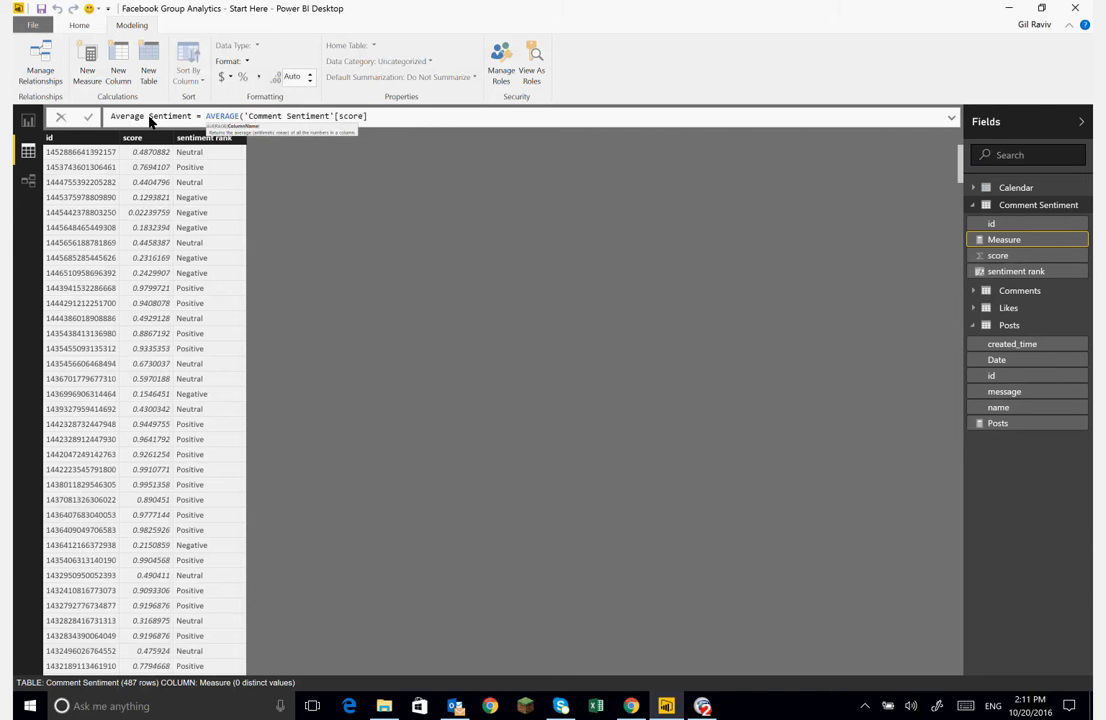
text())
key(Return)
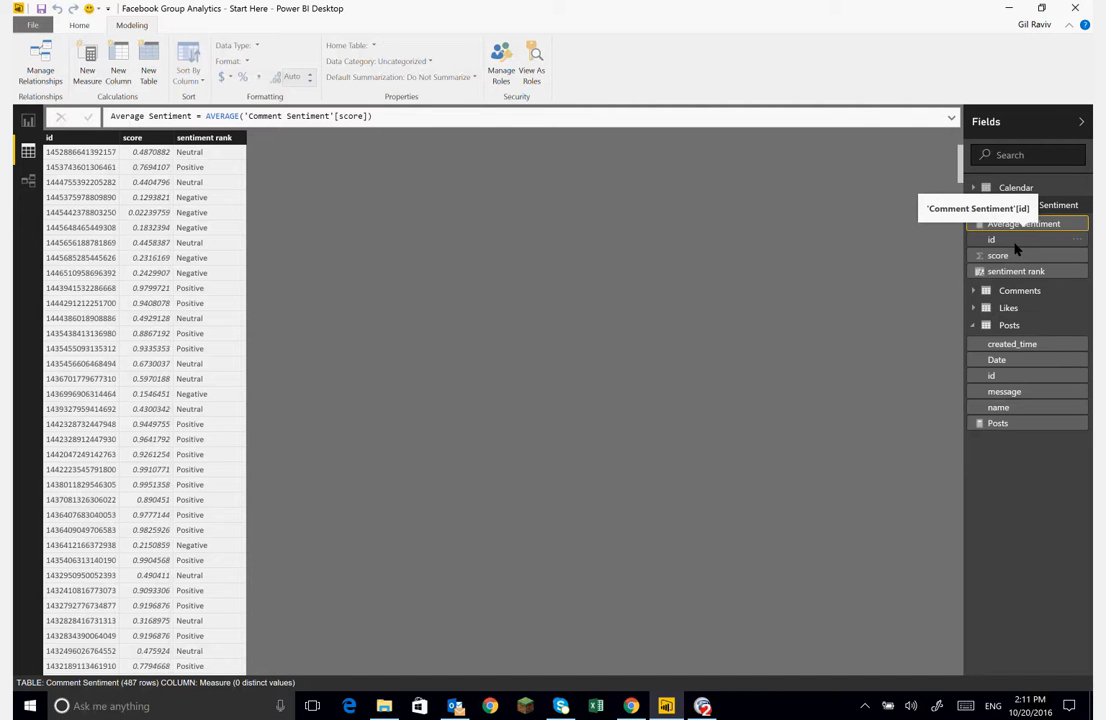
- Add a measure Negative Comments = CALCULATE([Posts], 'Comment Sentiment'[sentiment rank]="Negative") to the Comment Sentiment table
click(1088, 205)
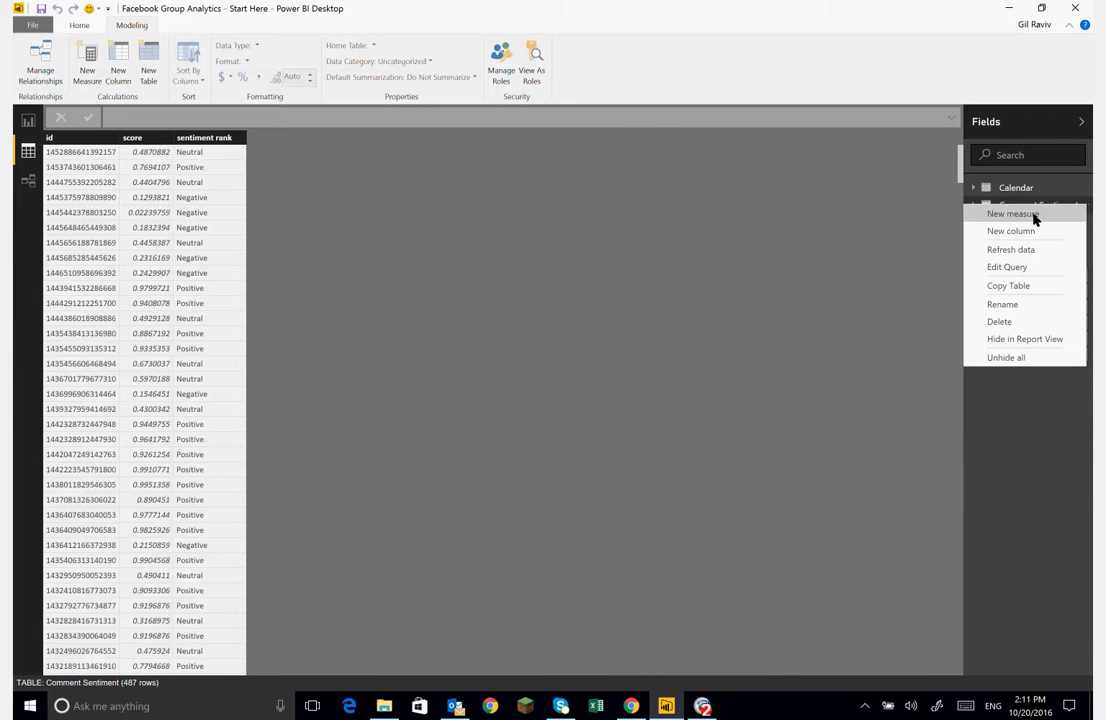
click(1012, 214)
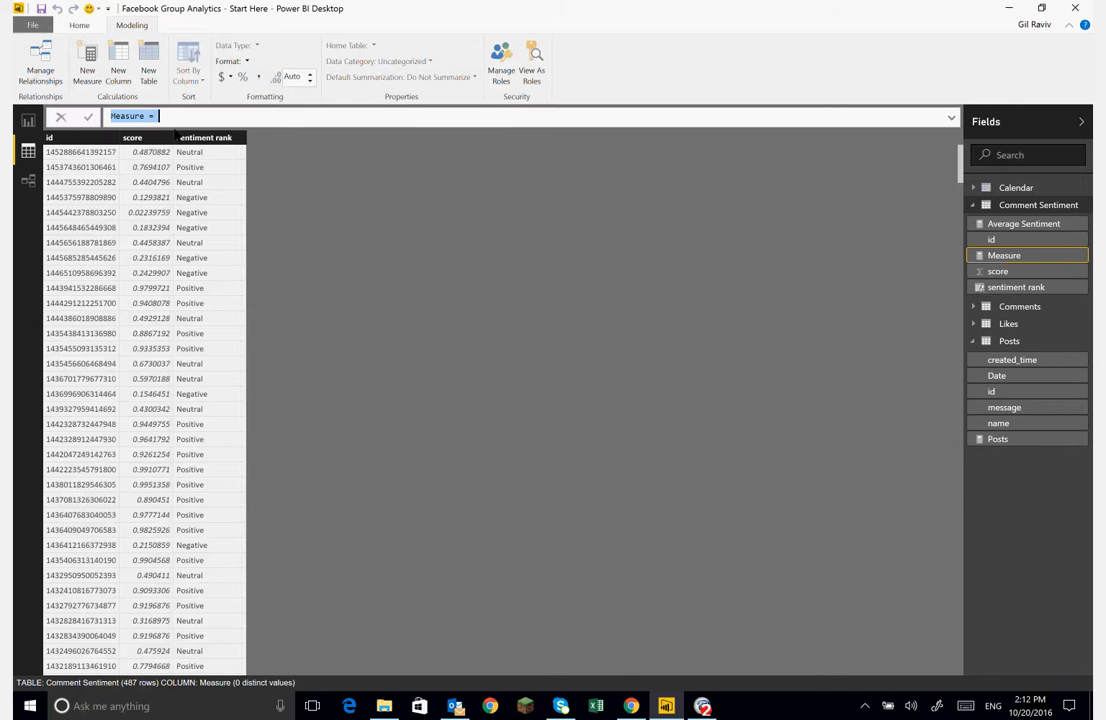
key(BackSpace)
text(Negative Comments )
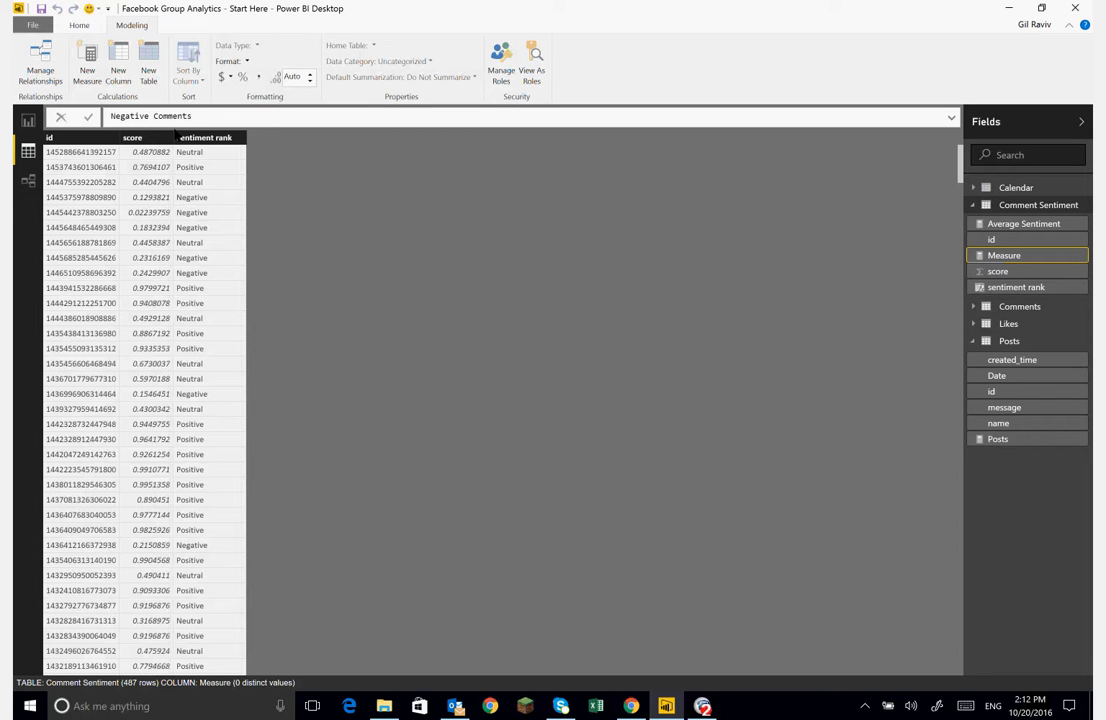
text(= c)
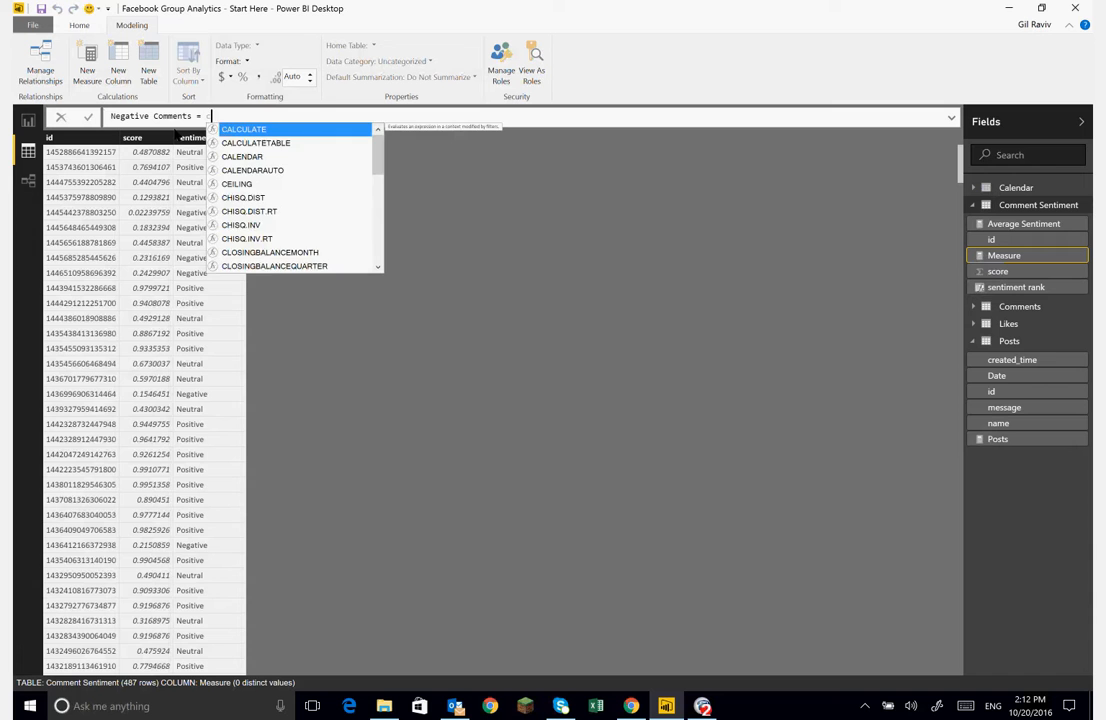
key(Tab)
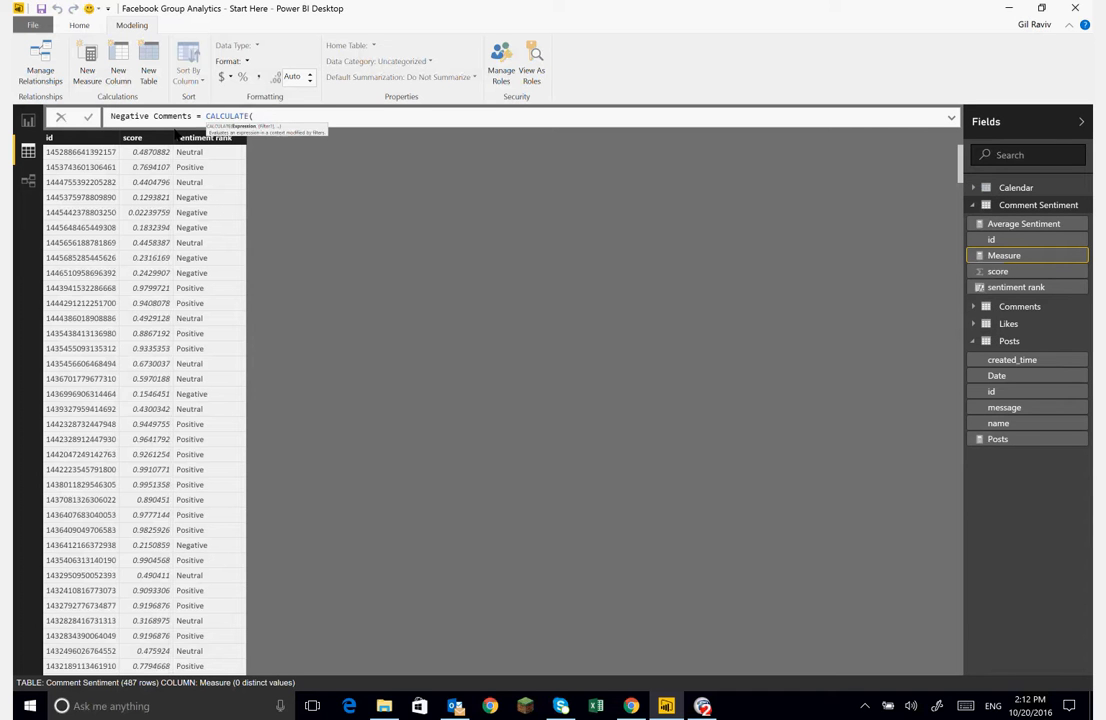
text([pos)
key(Tab)
text(, )
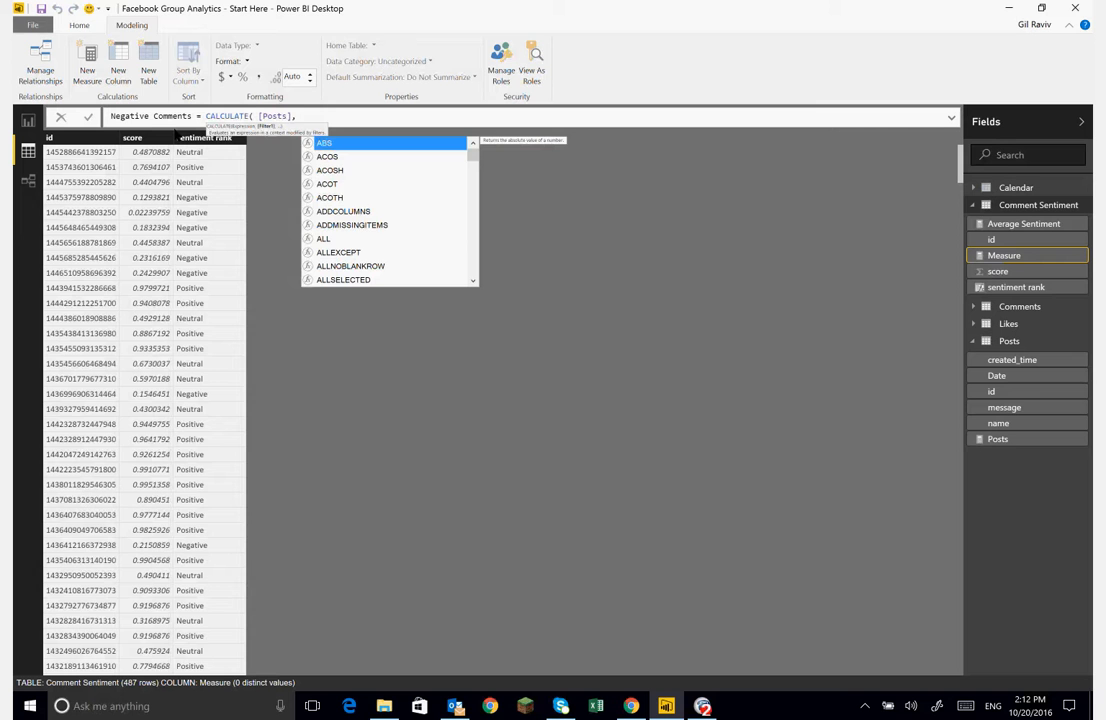
text(sent)
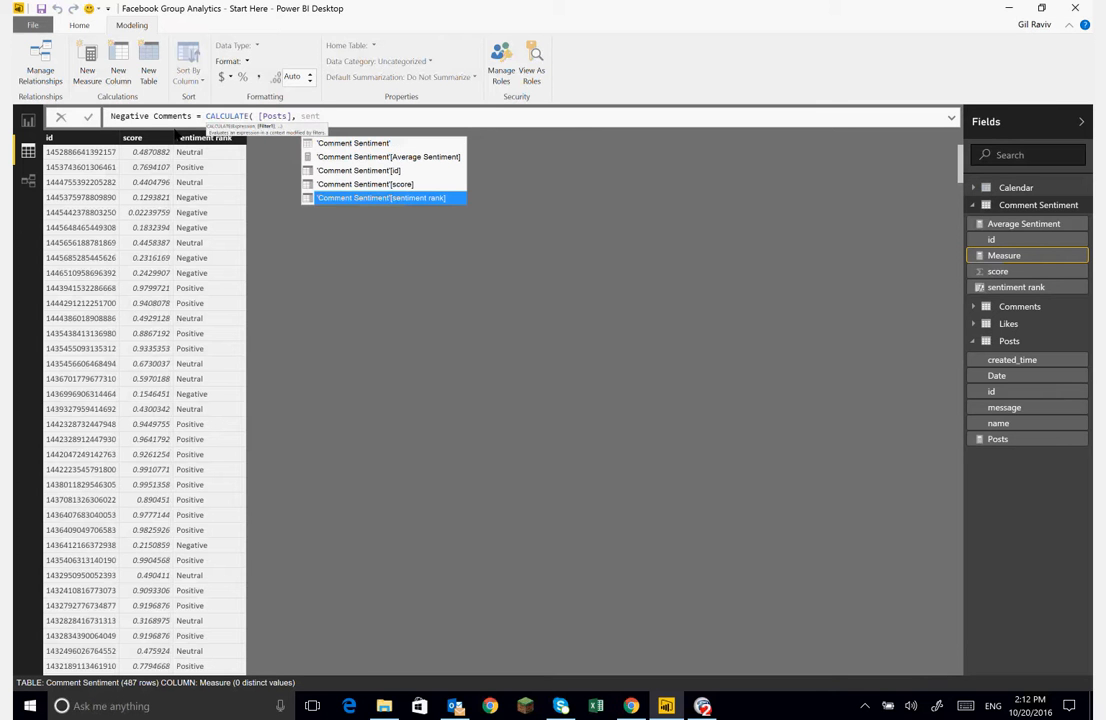
key(Tab)
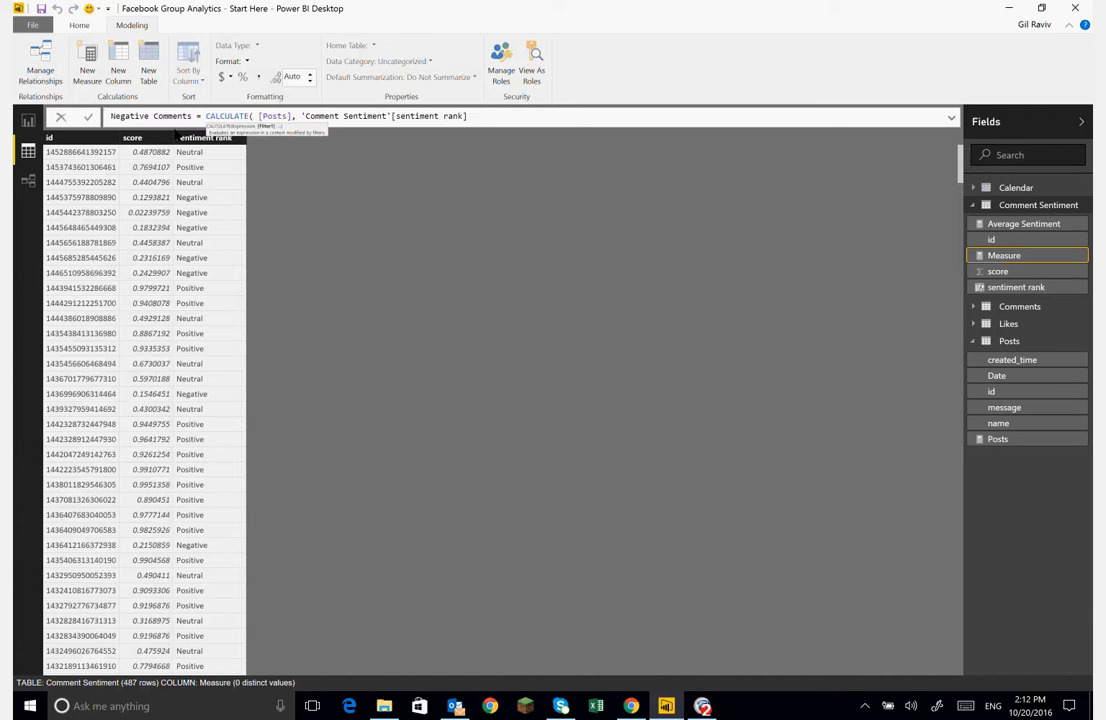
text(="Negative")
text())
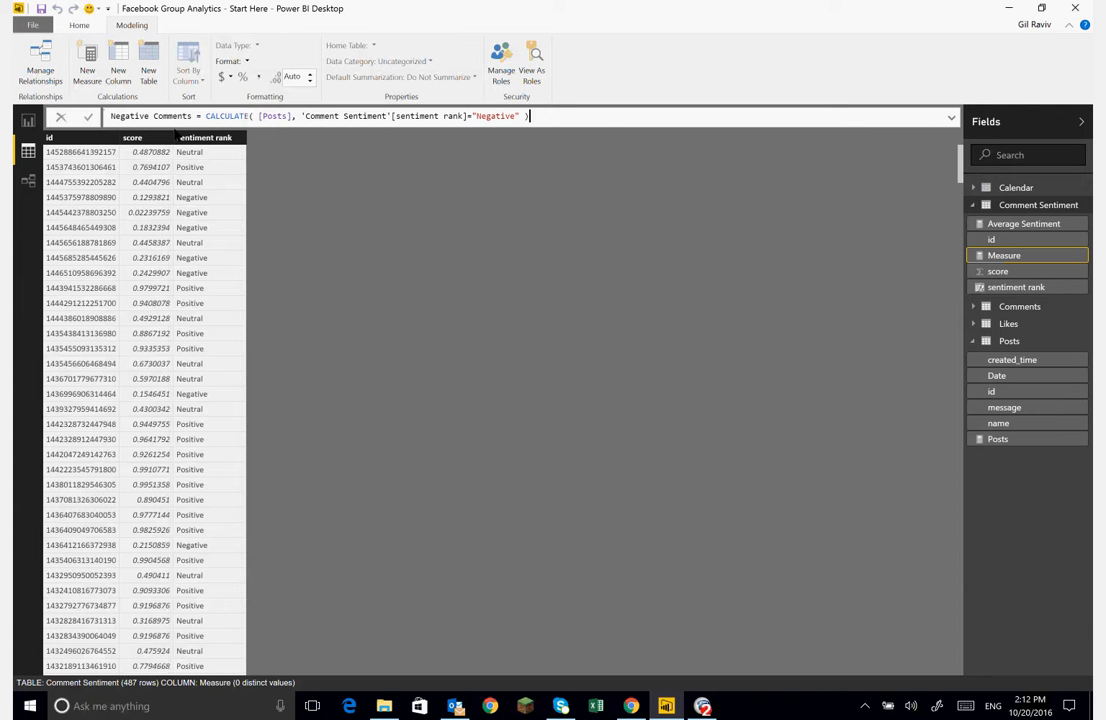
- Replace [Posts] with COUNTROWS(Comments) in the Negative Comments formula and commit the measure
double_click(272, 116)
key(Left)
key(Left)
key(shift+Right)
key(shift+Right)
key(shift+Right)
key(shift+Right)
key(shift+Right)
key(shift+Right)
key(shift+Right)
text(cou)
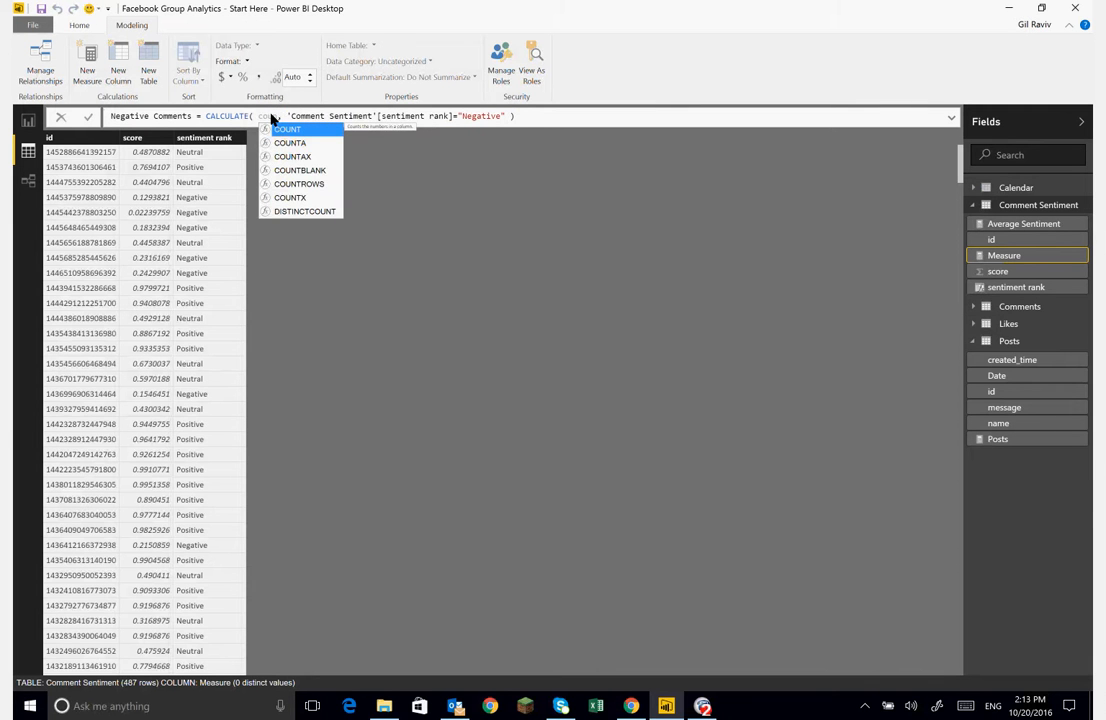
text(ntro)
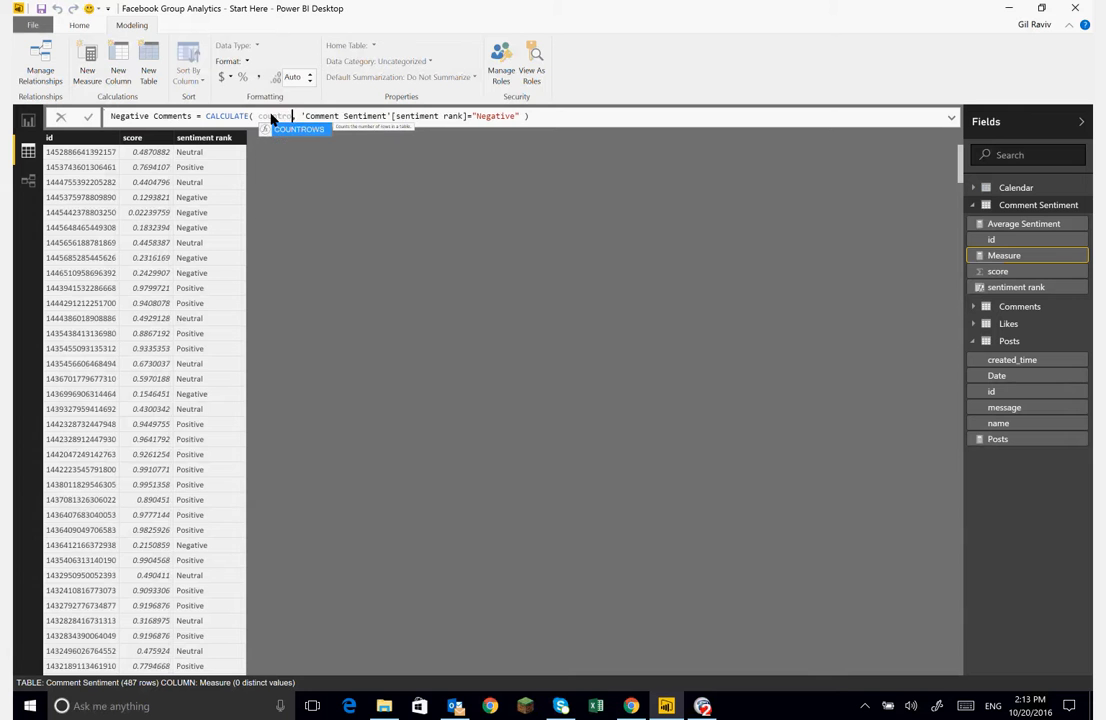
key(Tab)
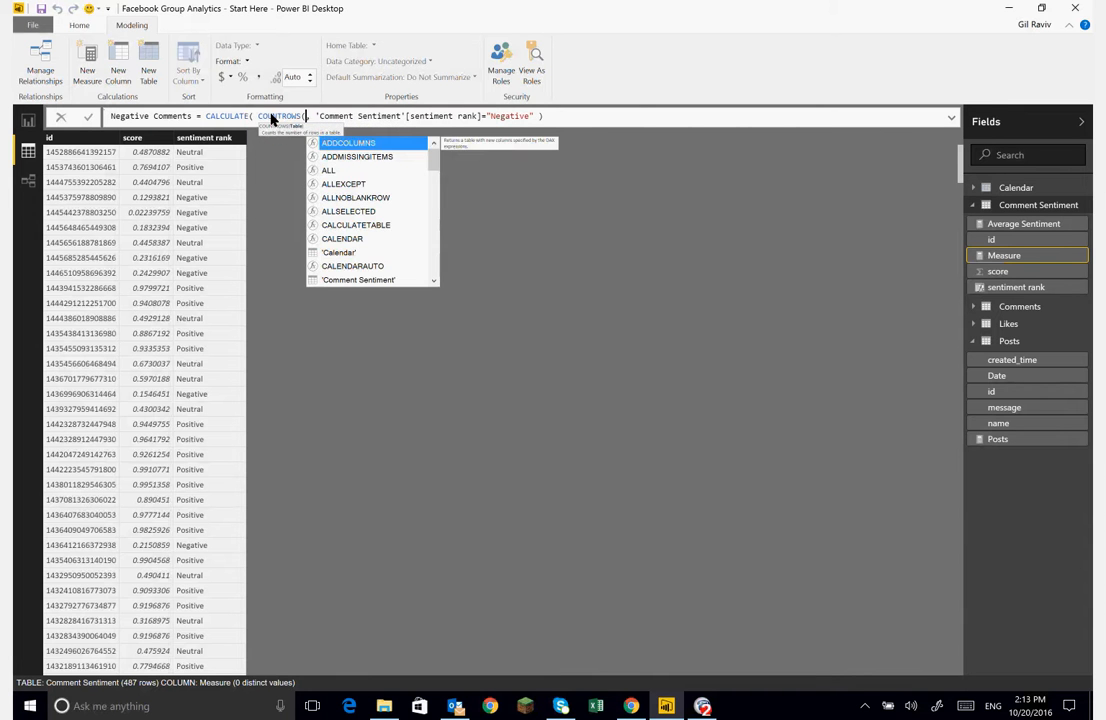
text(com)
key(Down)
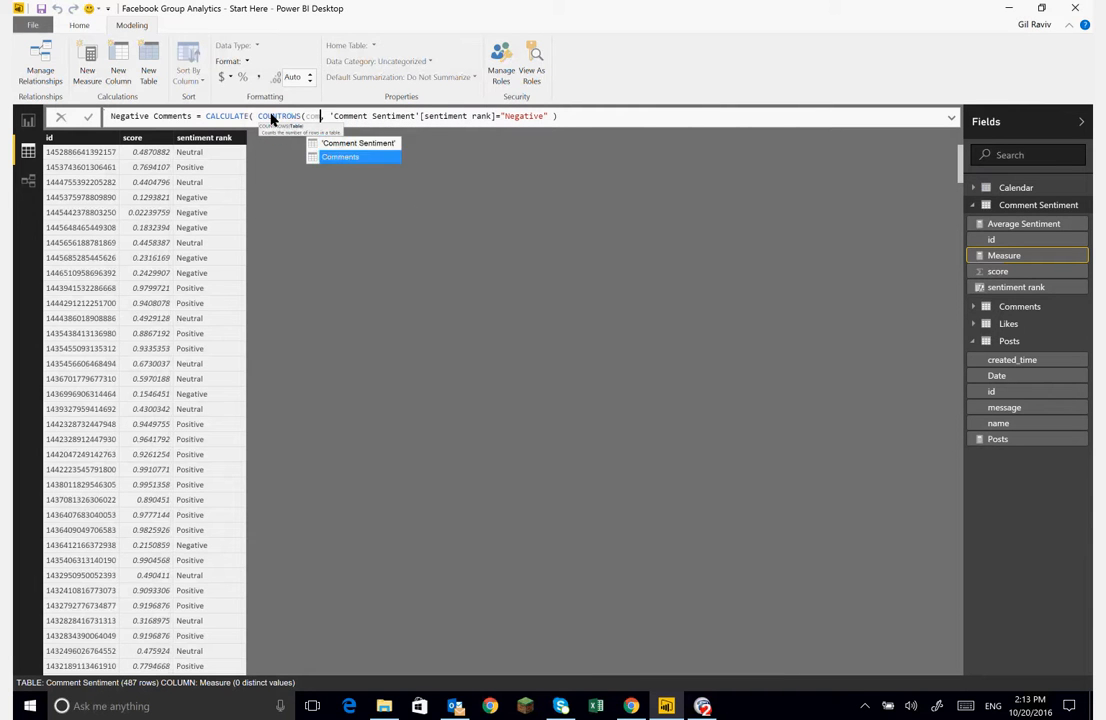
key(Tab)
text())
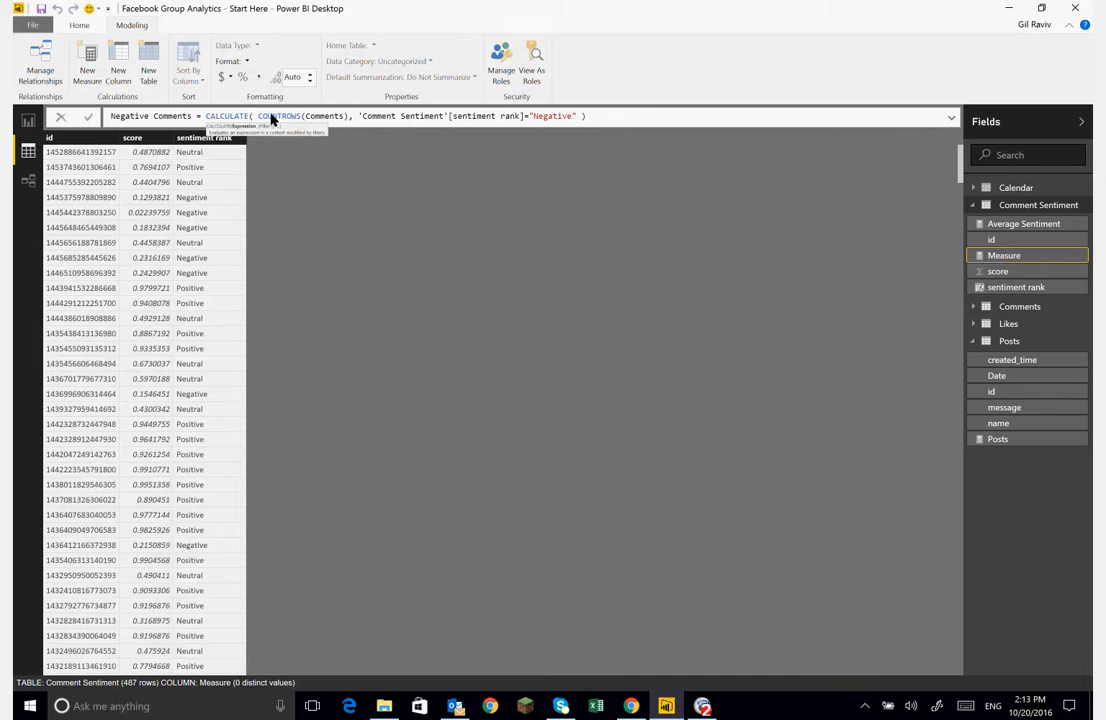
key(Return)
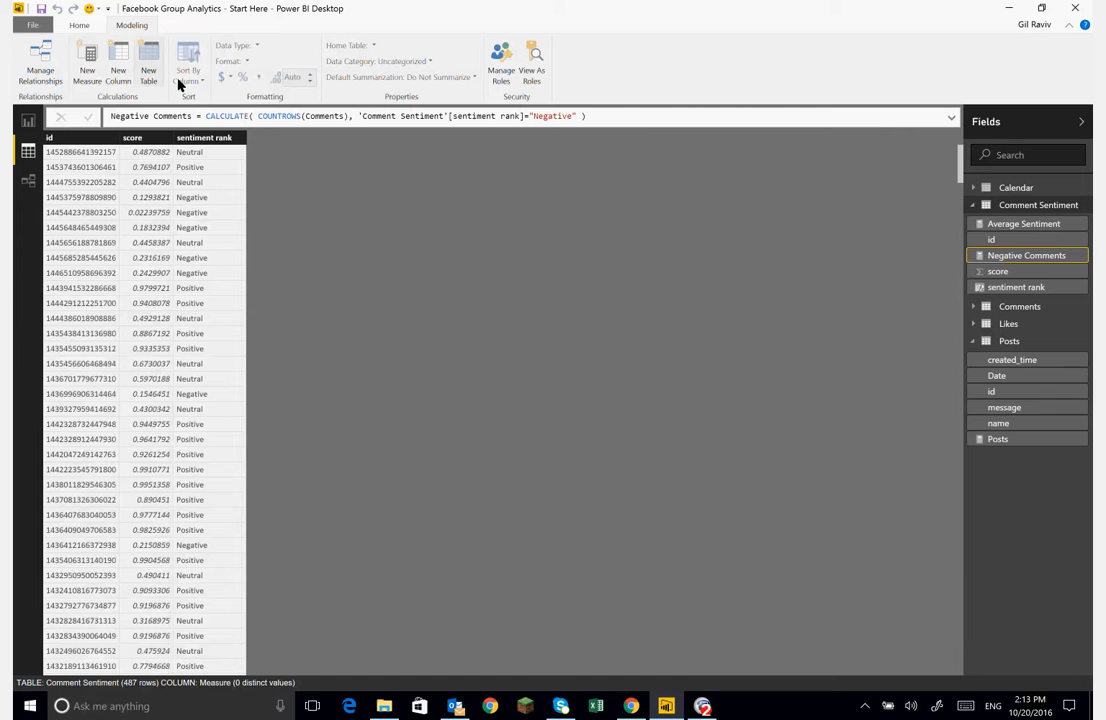
- In the report, paste a copy of the Posts by Year and Month chart and place it beside the original
click(29, 121)
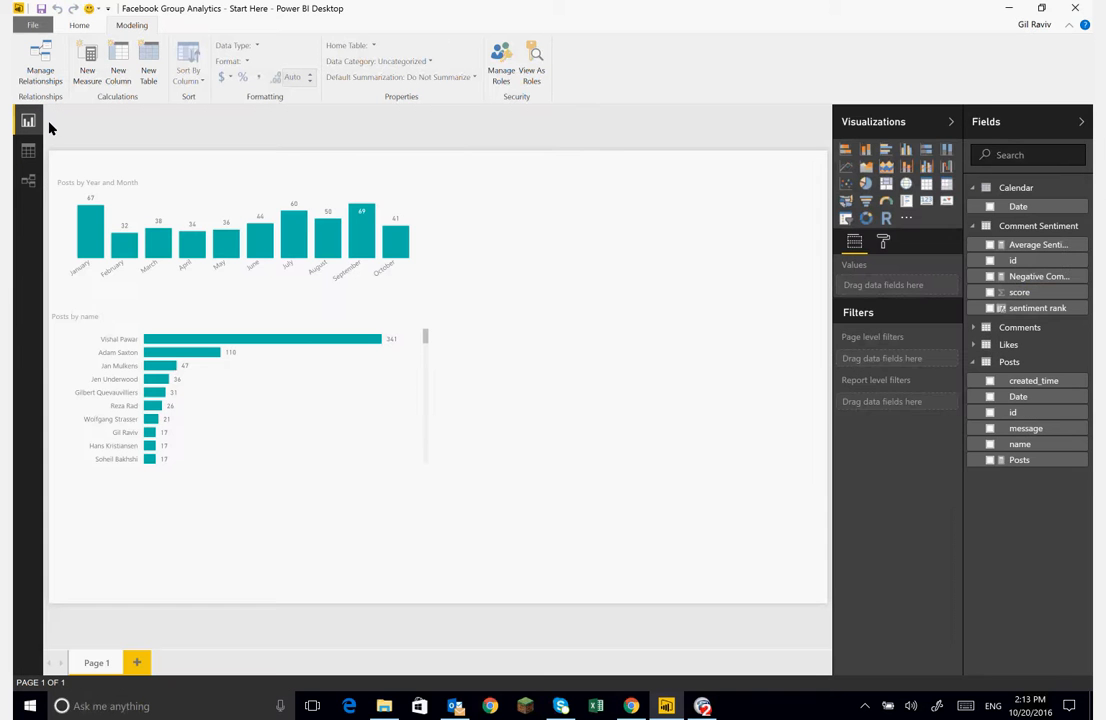
click(298, 184)
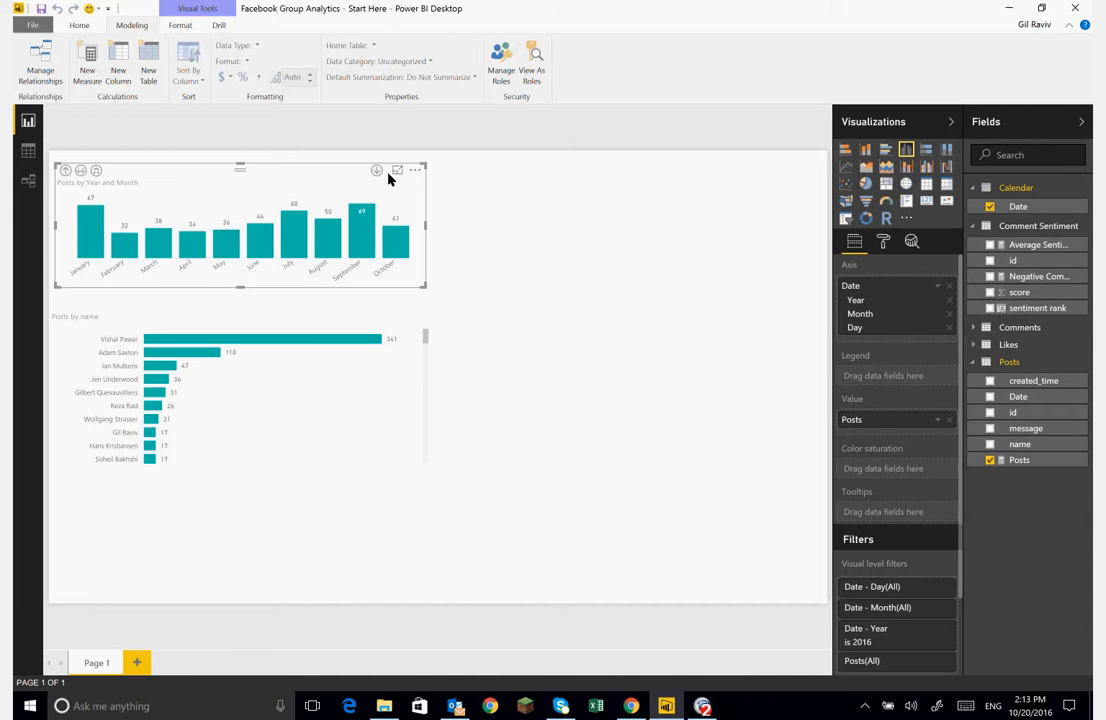
click(557, 186)
key(ctrl+v)
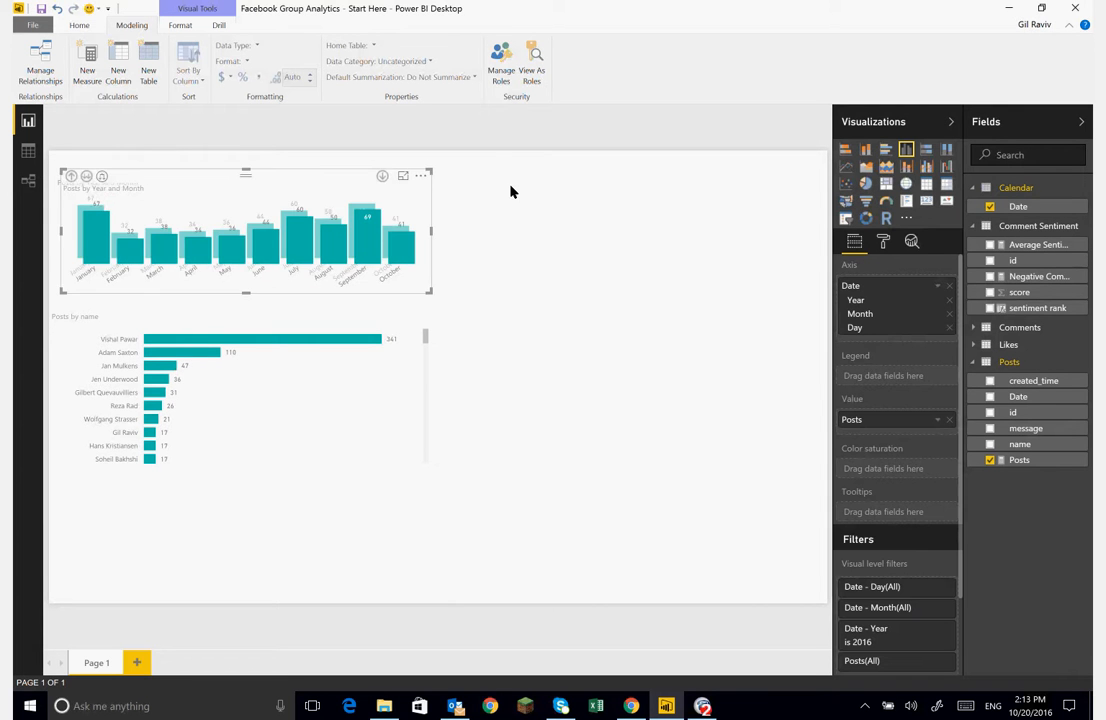
drag(301, 180, 667, 178)
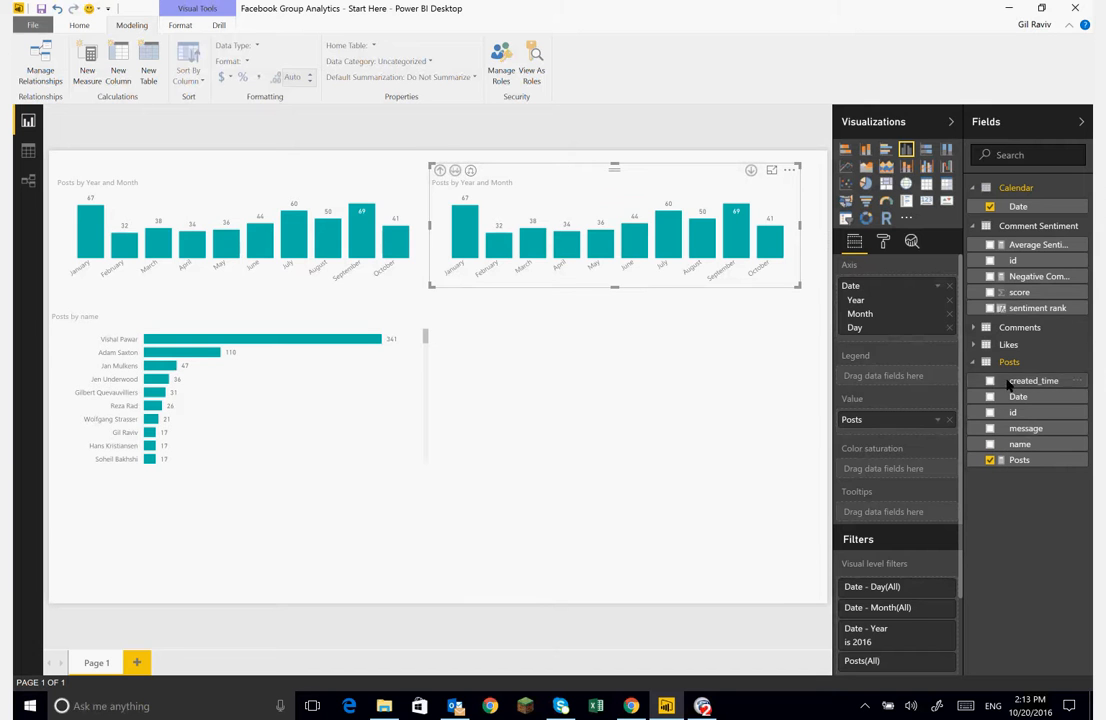
- Replace Posts with the Negative Comments measure as the copied chart's value
click(990, 461)
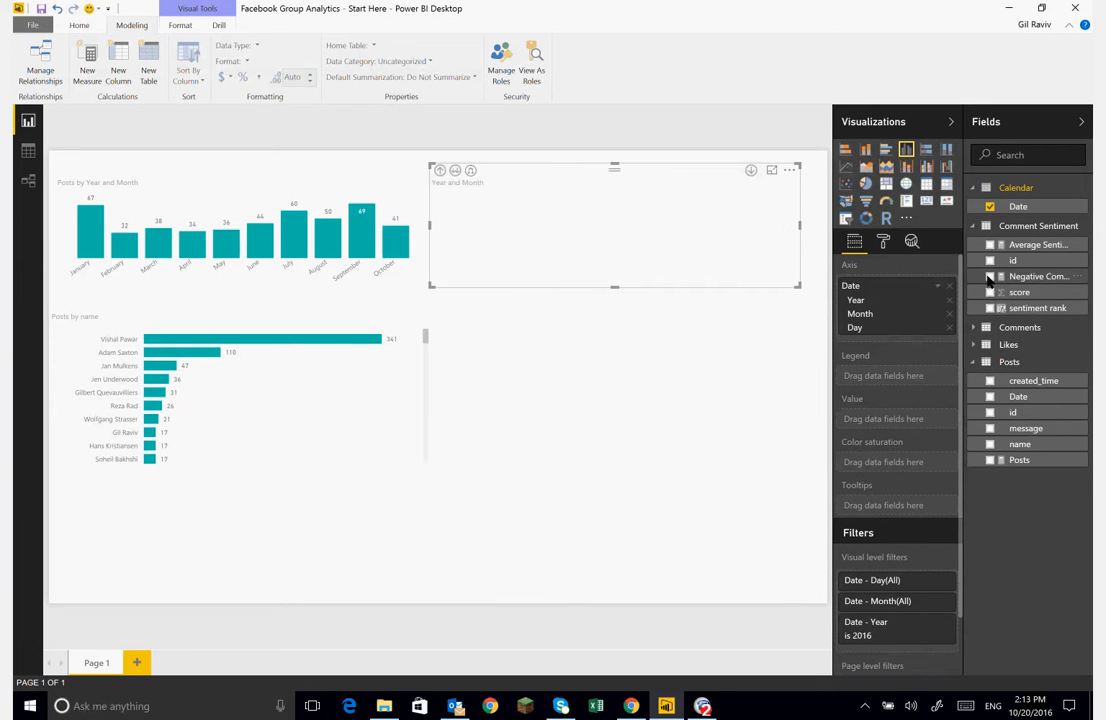
drag(988, 281, 896, 421)
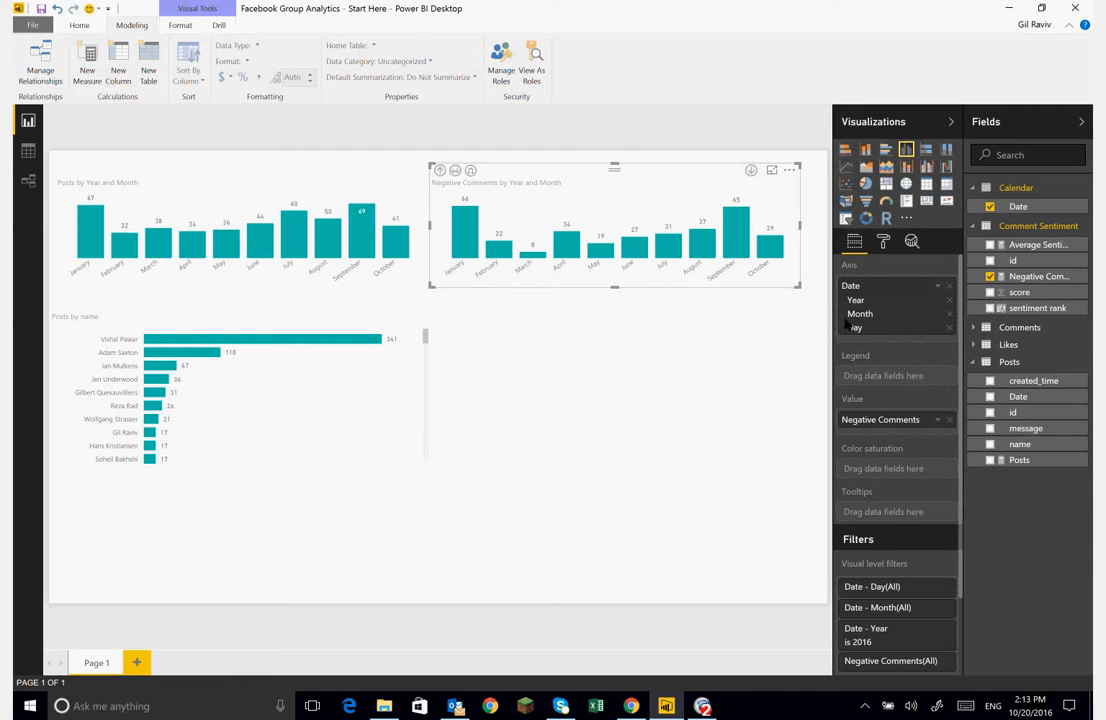
- Create a measure Comments = COUNTROWS(Comments) on the Comment Sentiment table
click(1084, 227)
click(1046, 238)
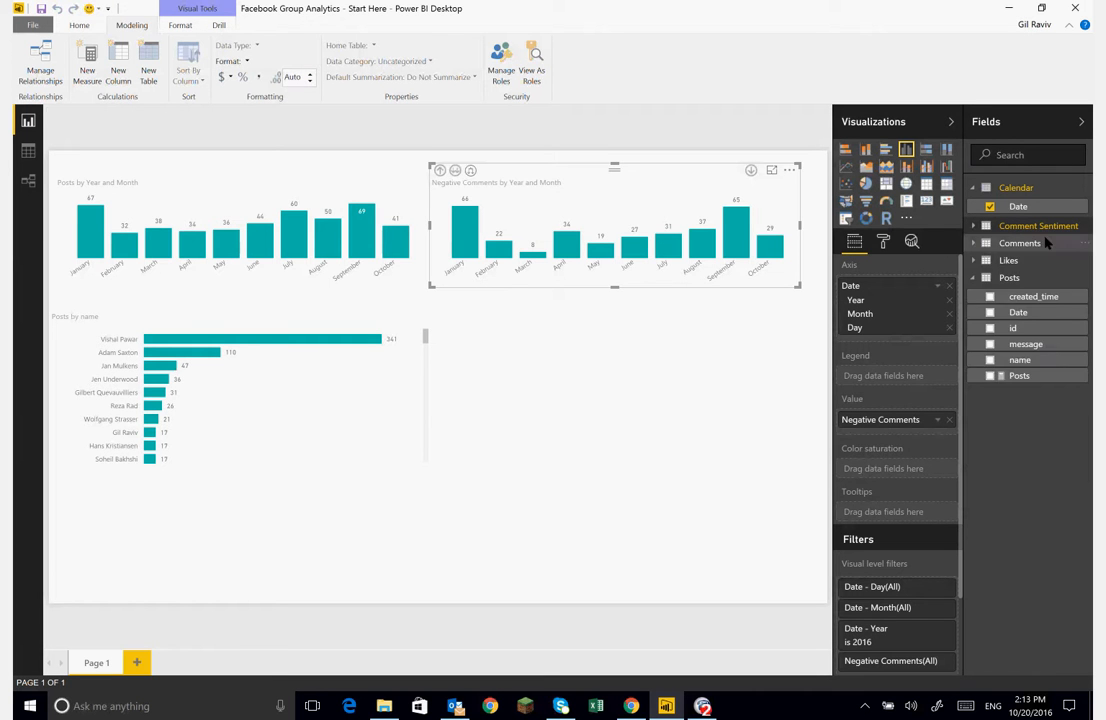
text(Comme)
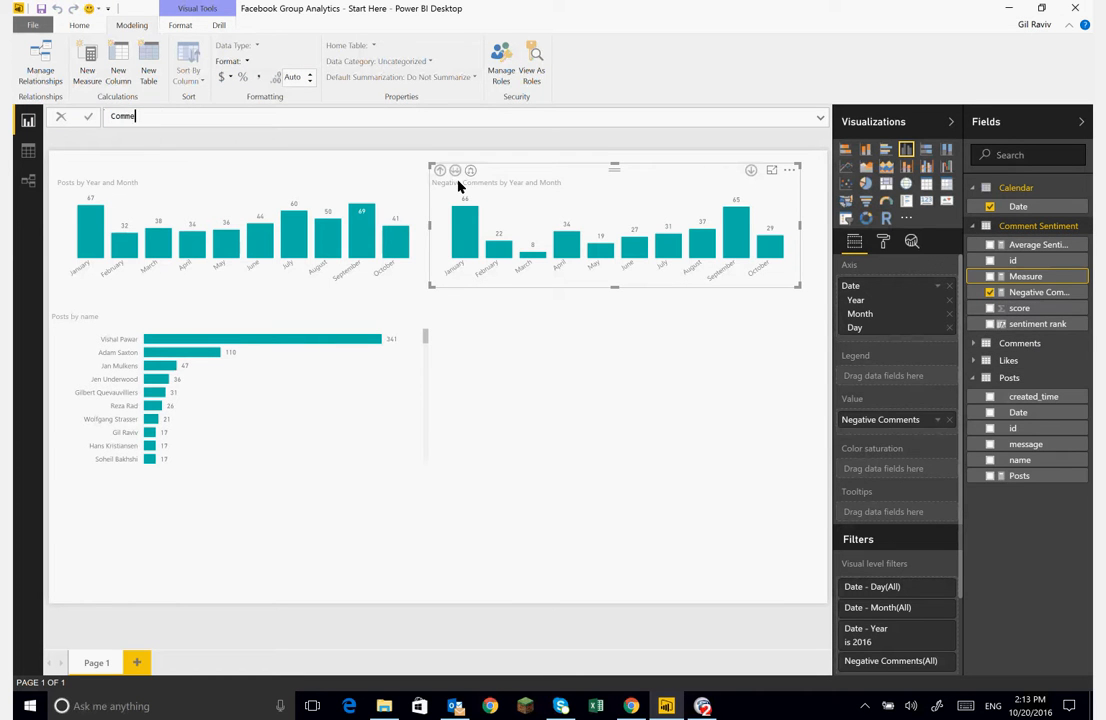
text(nts = coun)
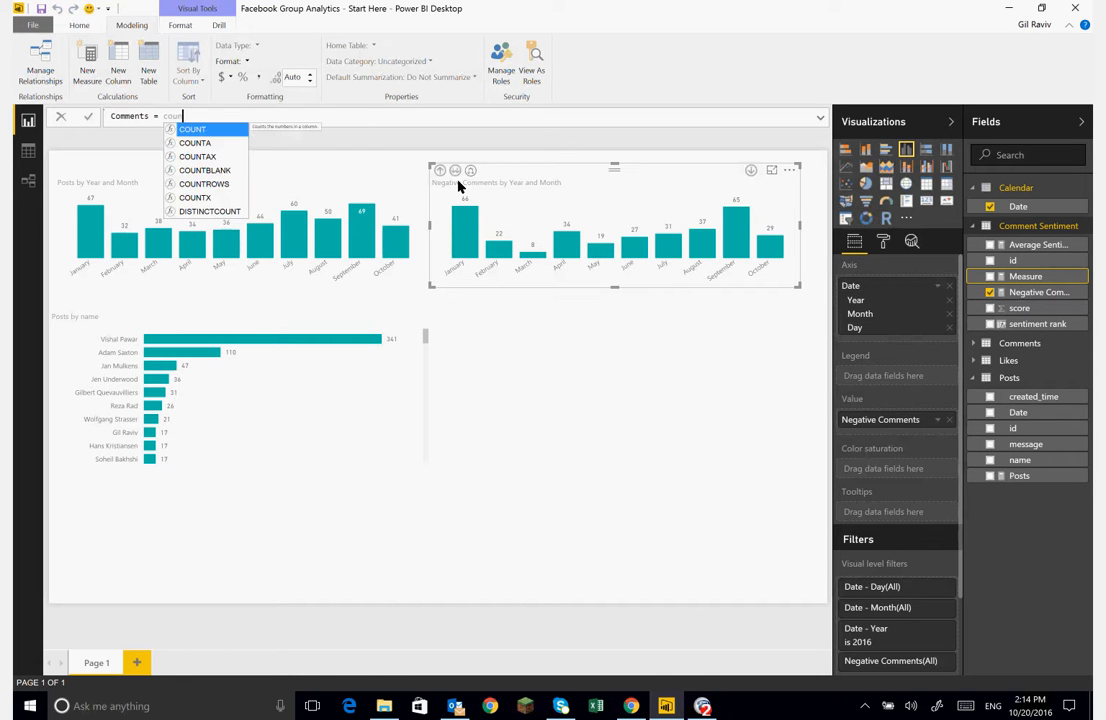
key(Down)
key(Down)
key(Down)
key(Down)
key(Tab)
text(comm)
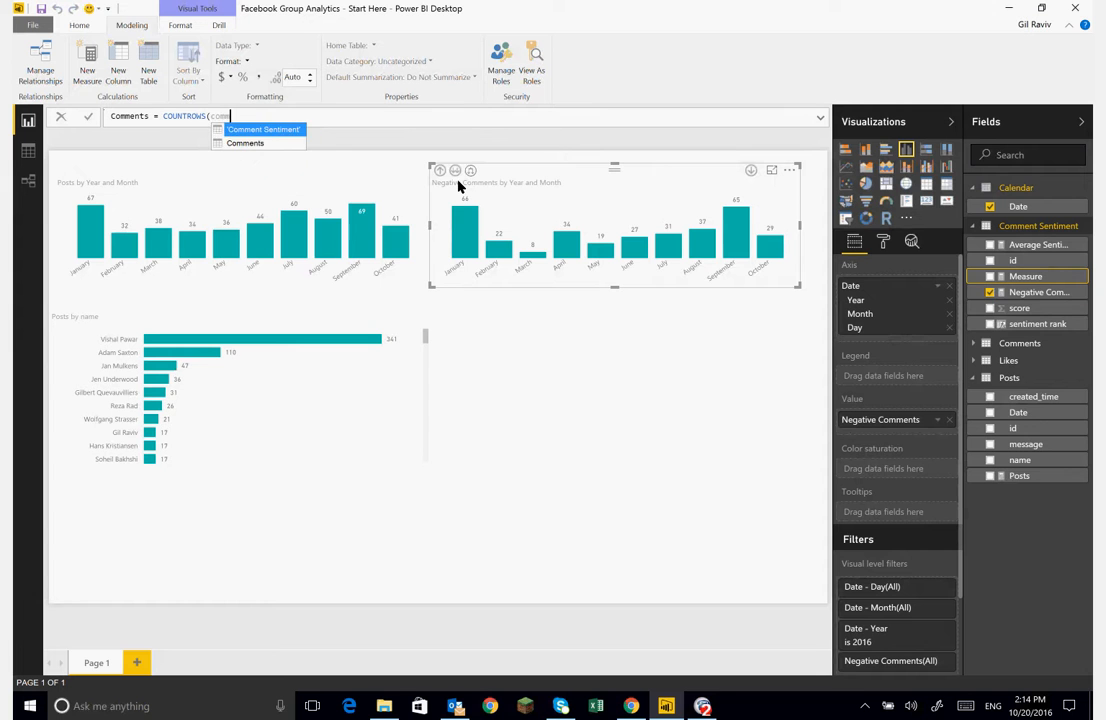
key(Down)
key(Tab)
text())
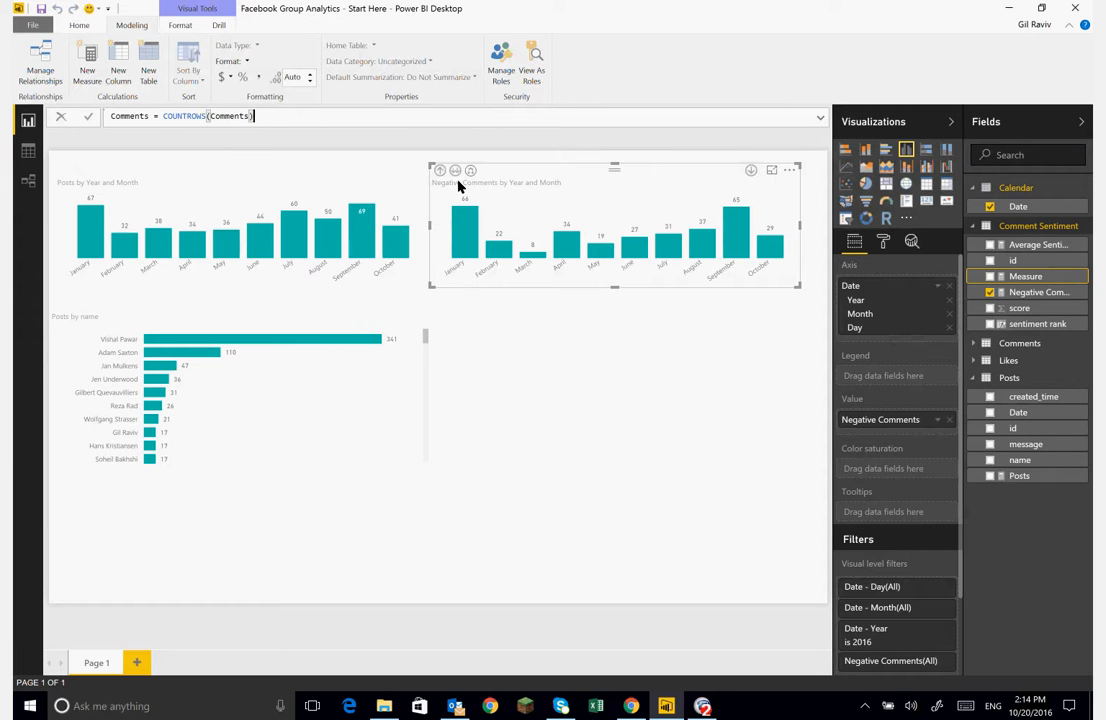
key(Return)
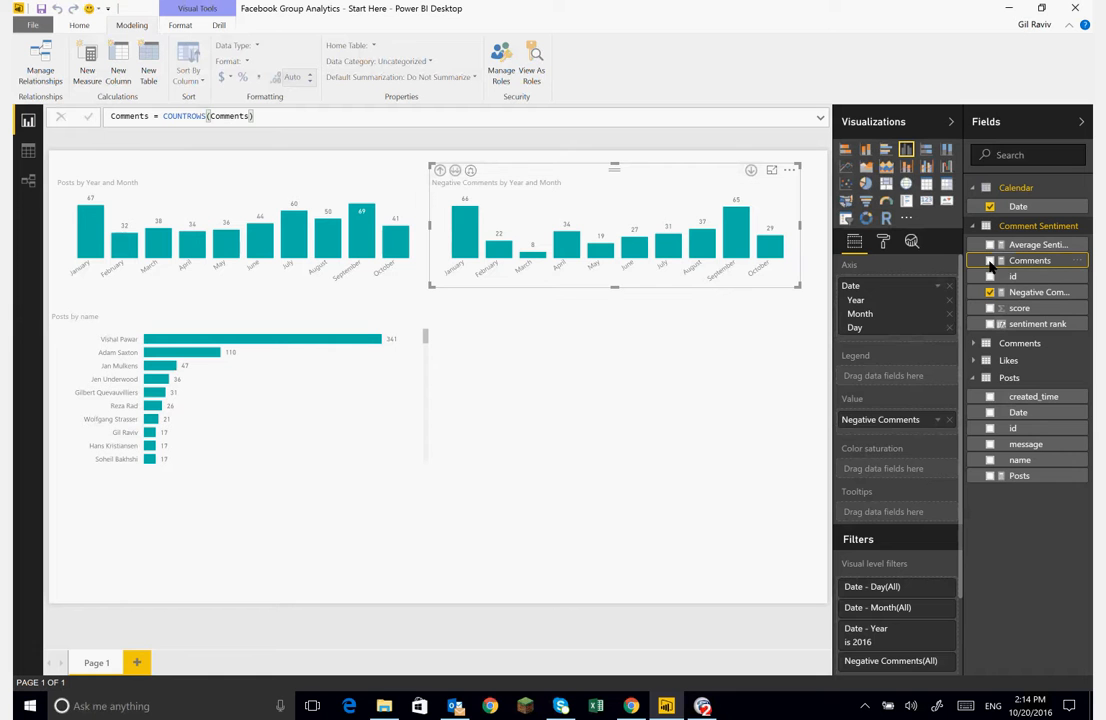
- Add the Comments measure as a second value of the negative comments chart and adjust the chart's size
drag(990, 263, 876, 432)
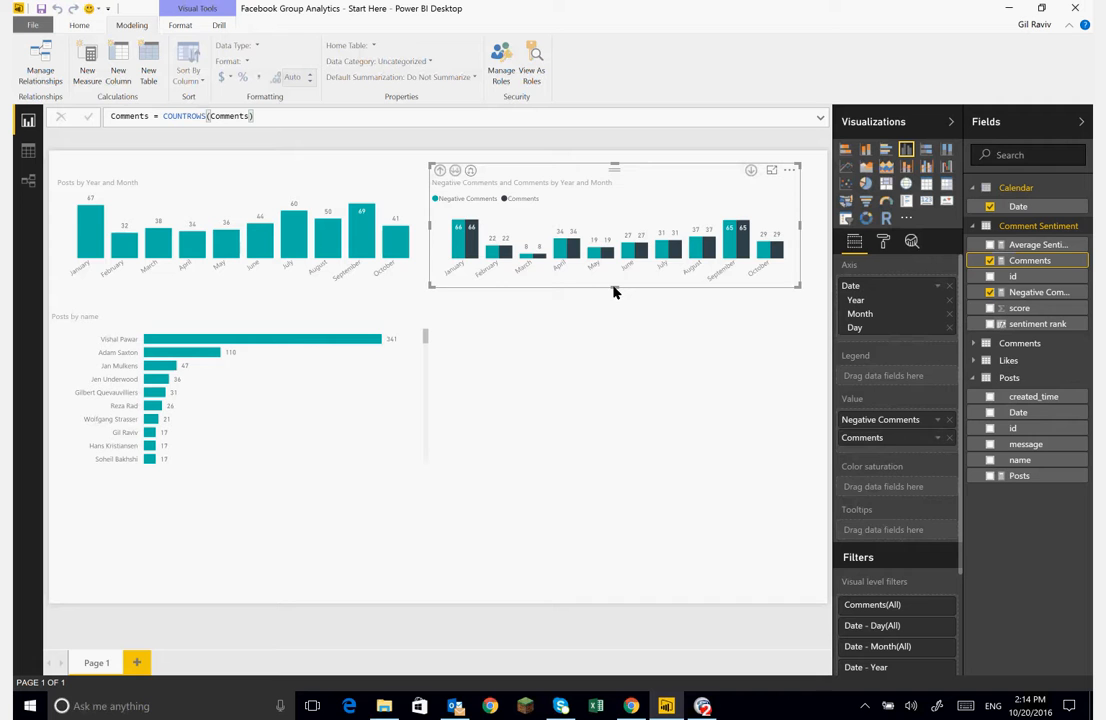
mouse_move(614, 291)
mouse_down()
mouse_move(610, 308)
mouse_move(617, 302)
mouse_up()
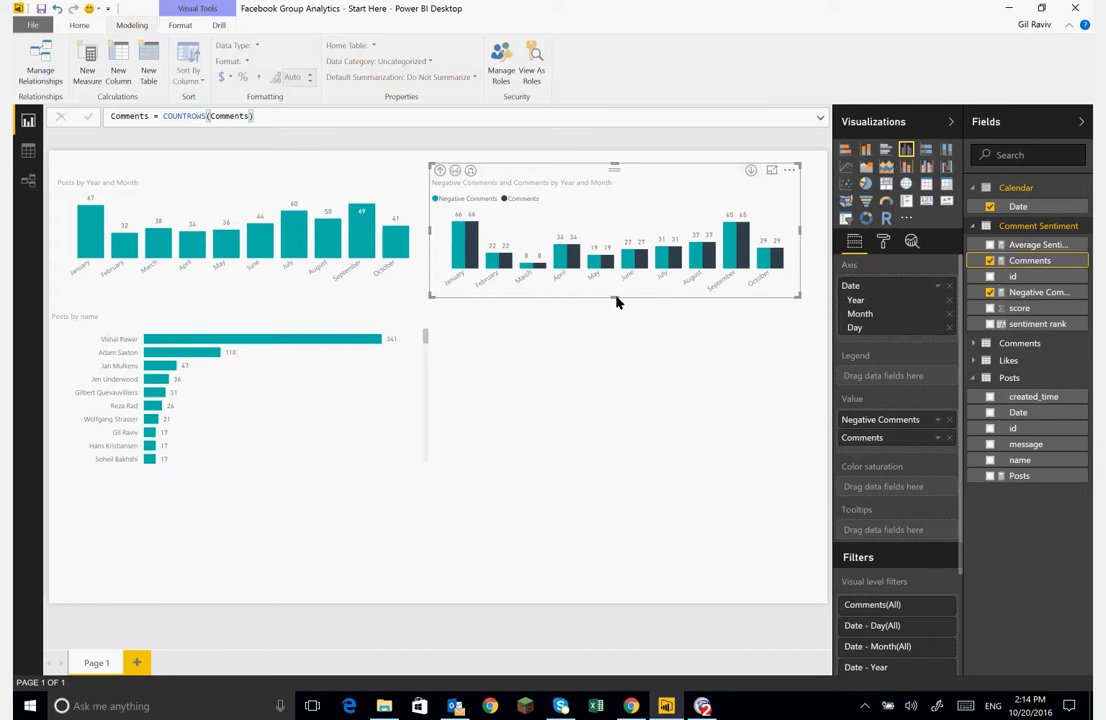
mouse_move(615, 297)
mouse_down()
mouse_move(627, 281)
mouse_move(621, 290)
mouse_up()
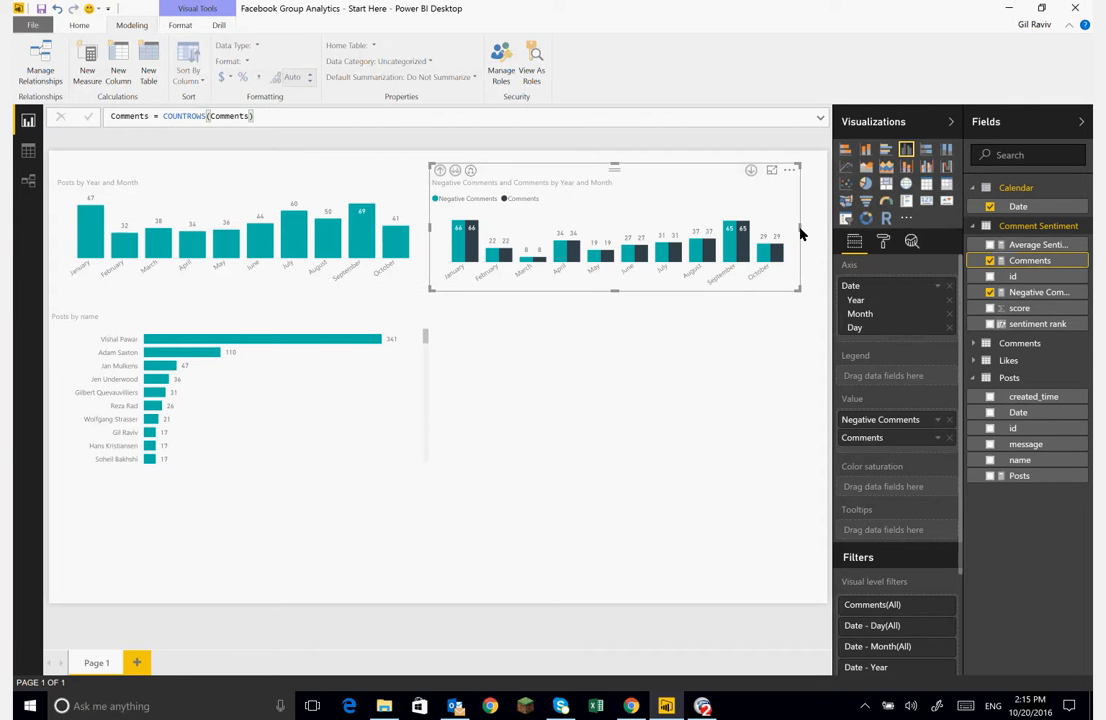
drag(800, 232, 798, 202)
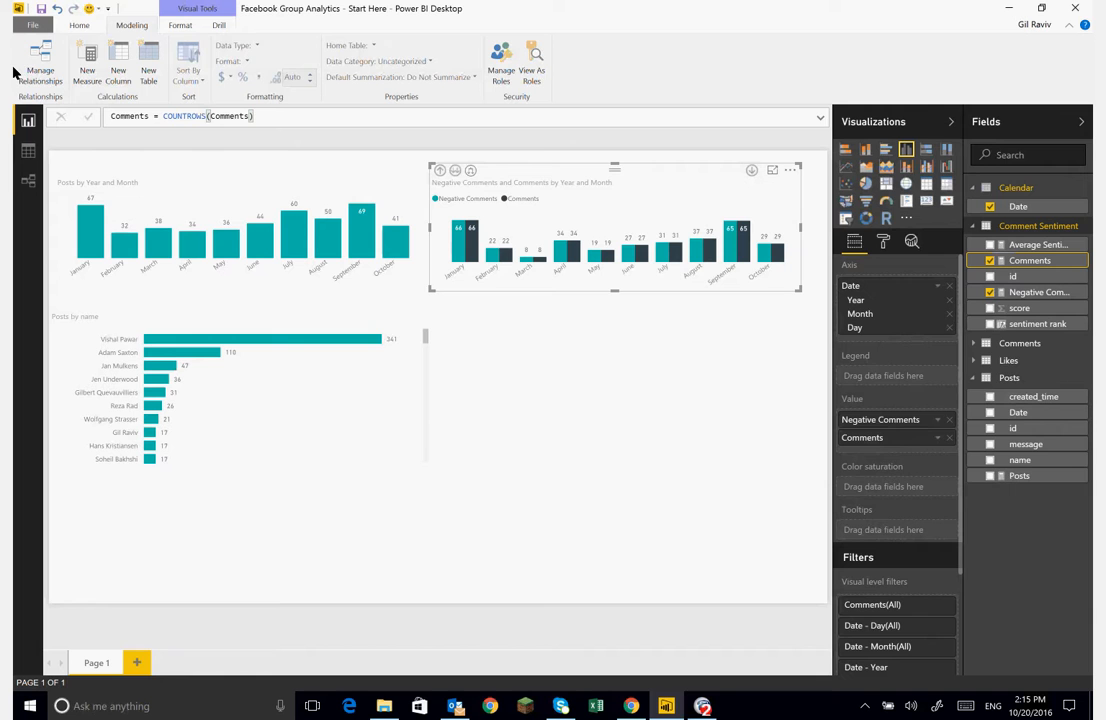
- In the relationships view, relate the Comments table's comment id to the Comment Sentiment table's id
click(28, 180)
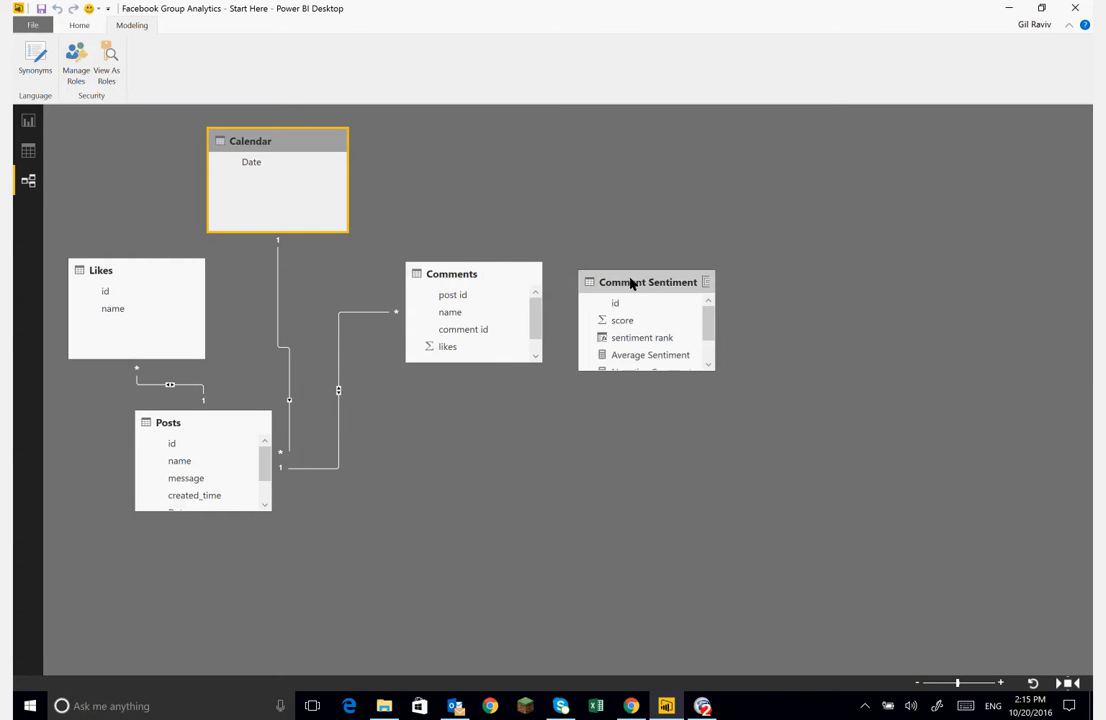
drag(630, 284, 698, 274)
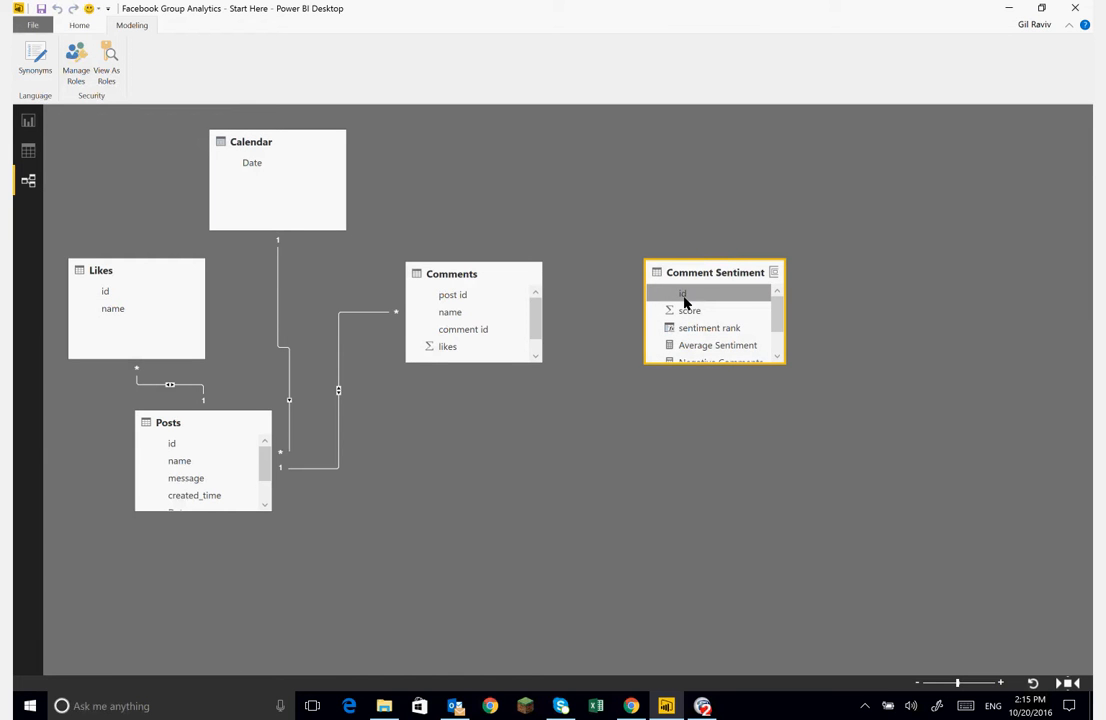
click(442, 278)
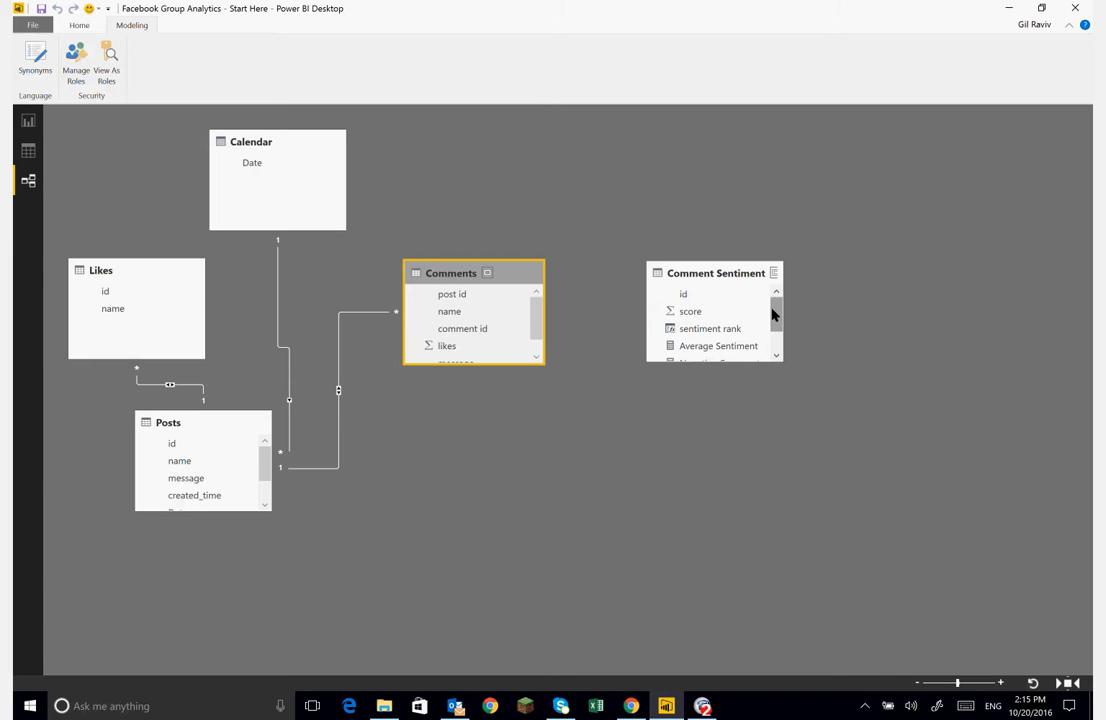
click(668, 295)
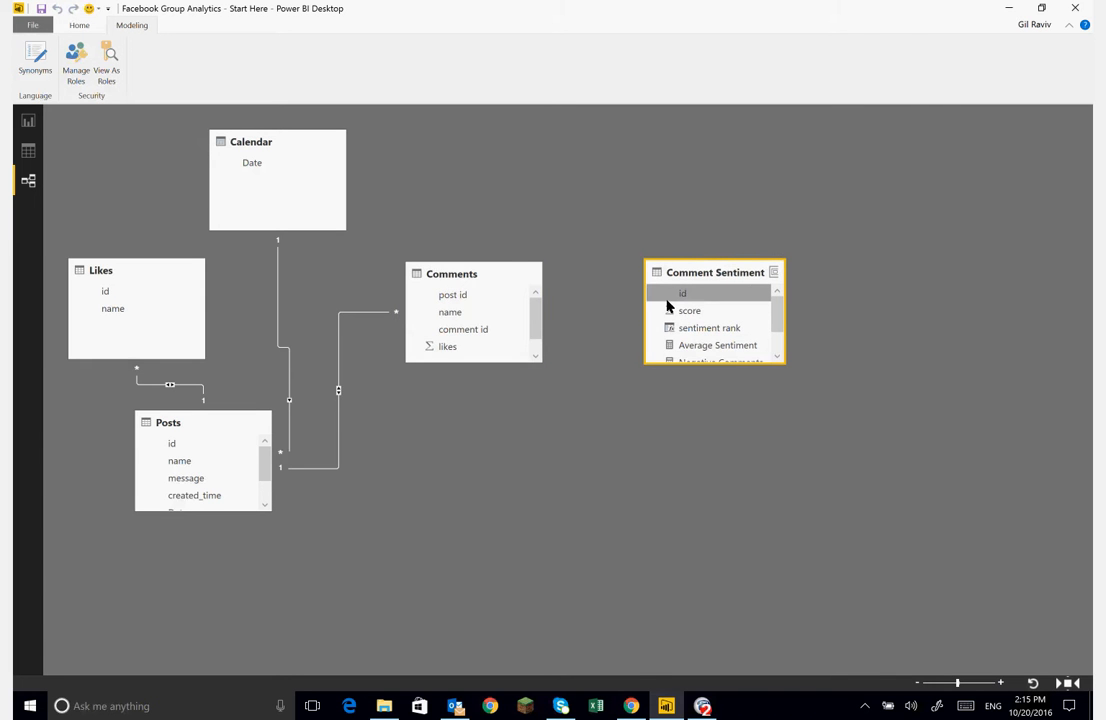
click(480, 335)
drag(480, 335, 684, 299)
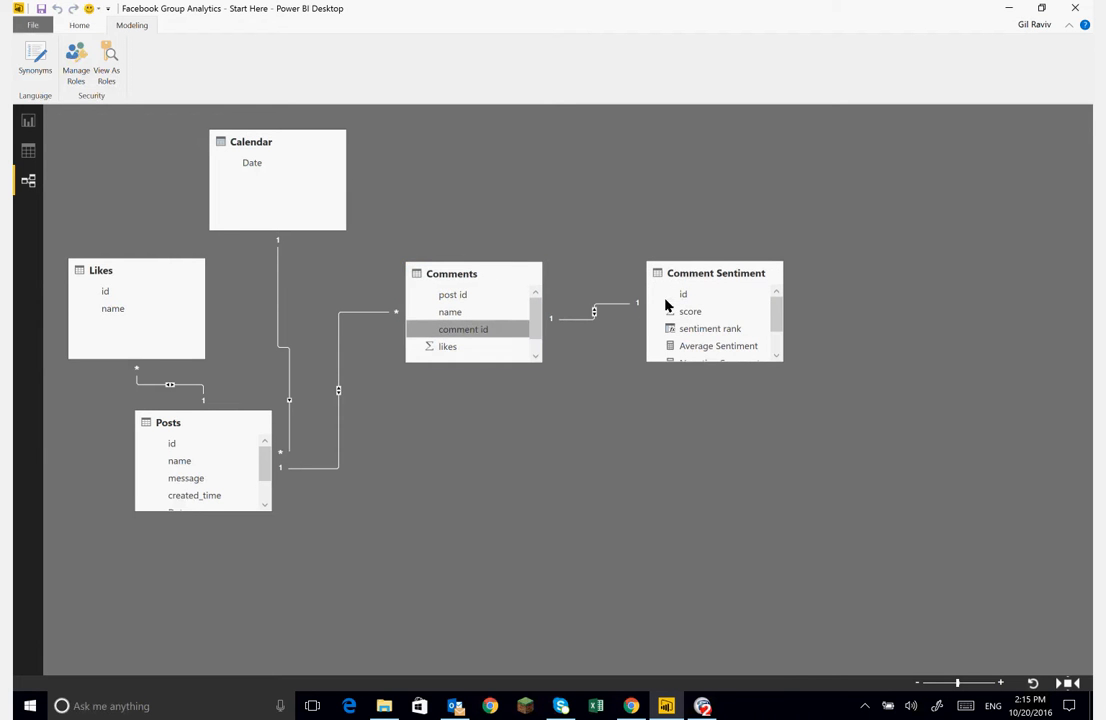
- Back in the report, add a new table visual showing the Average Sentiment measure
click(28, 121)
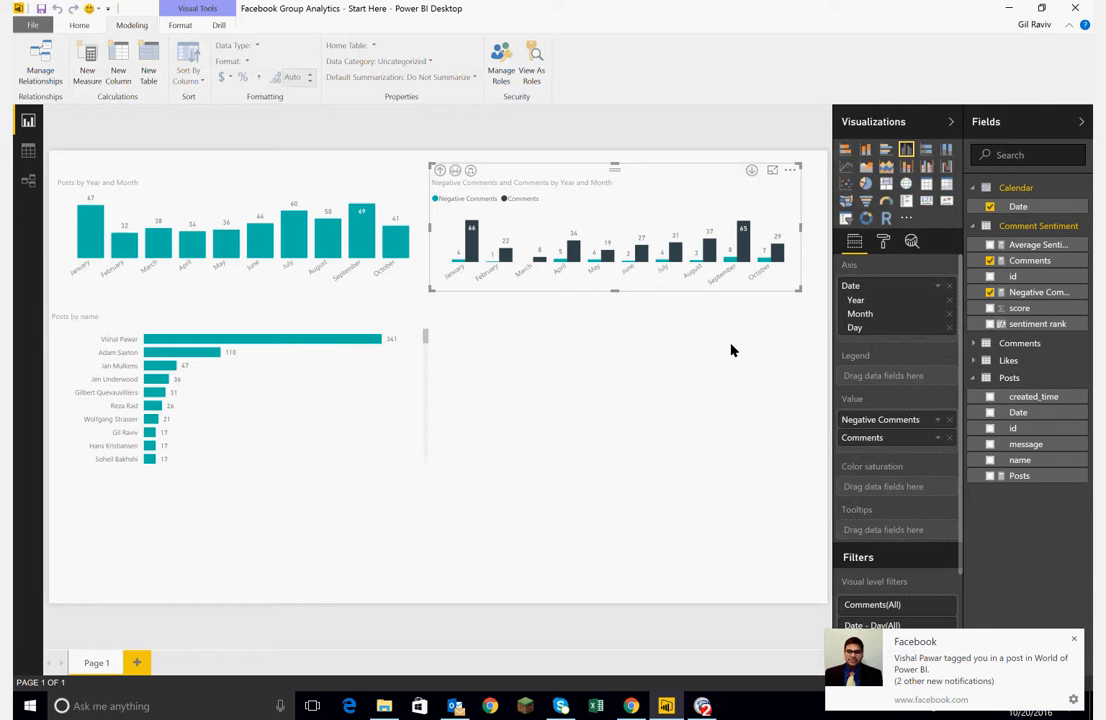
click(568, 373)
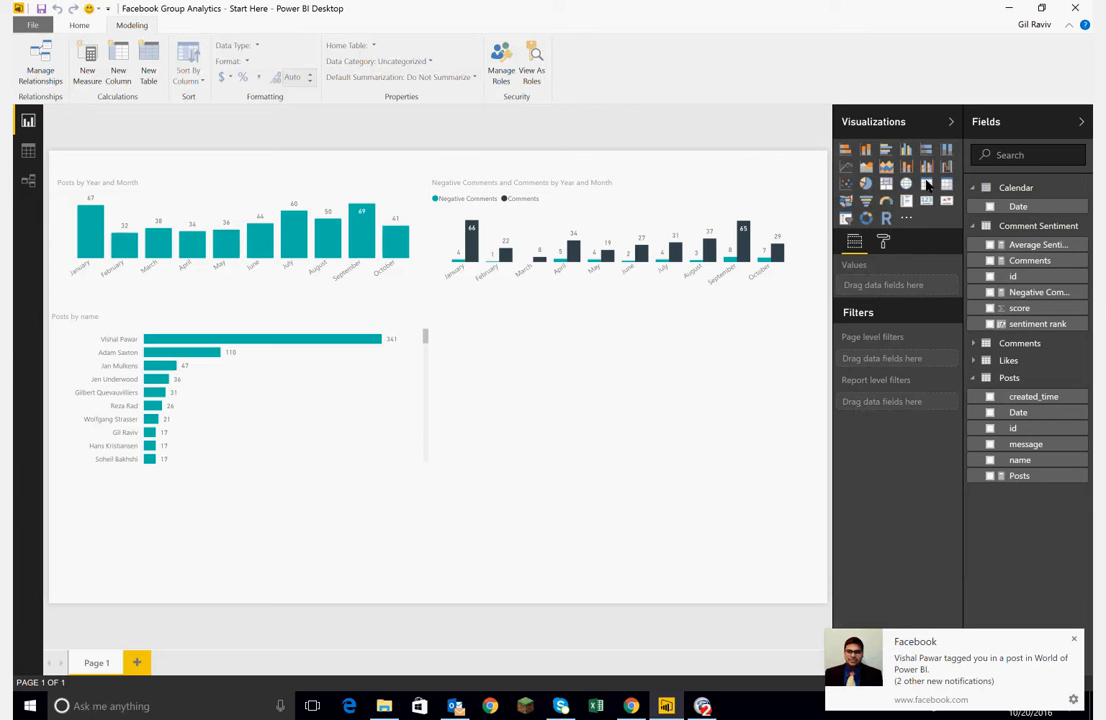
click(927, 185)
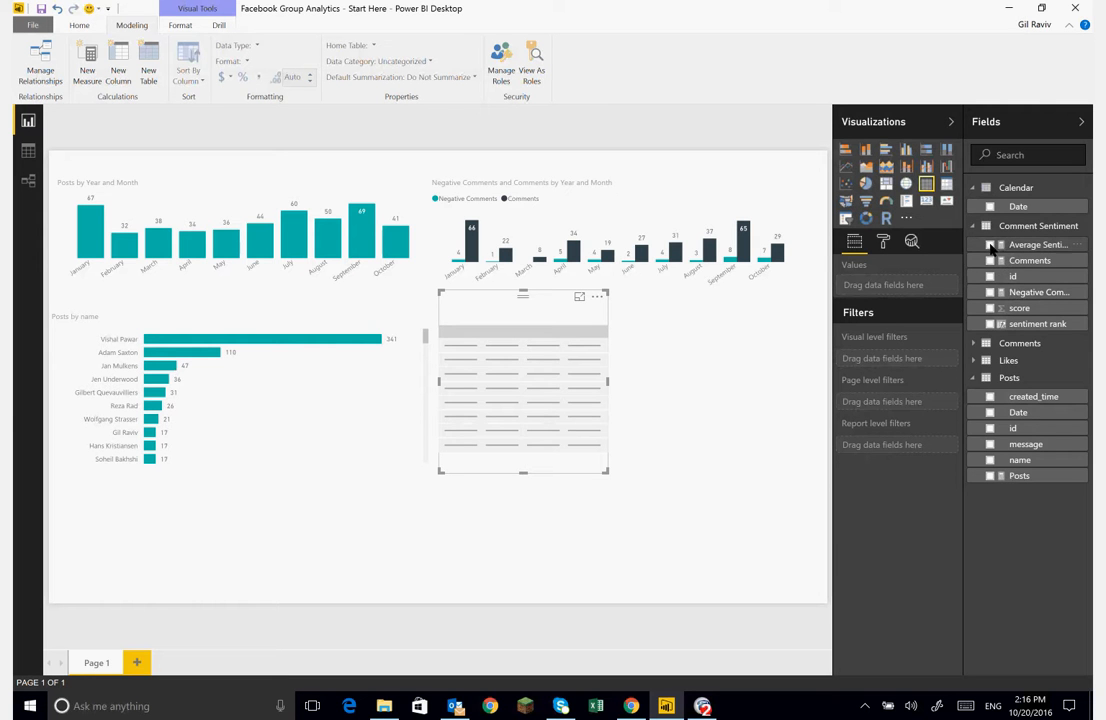
drag(990, 247, 890, 285)
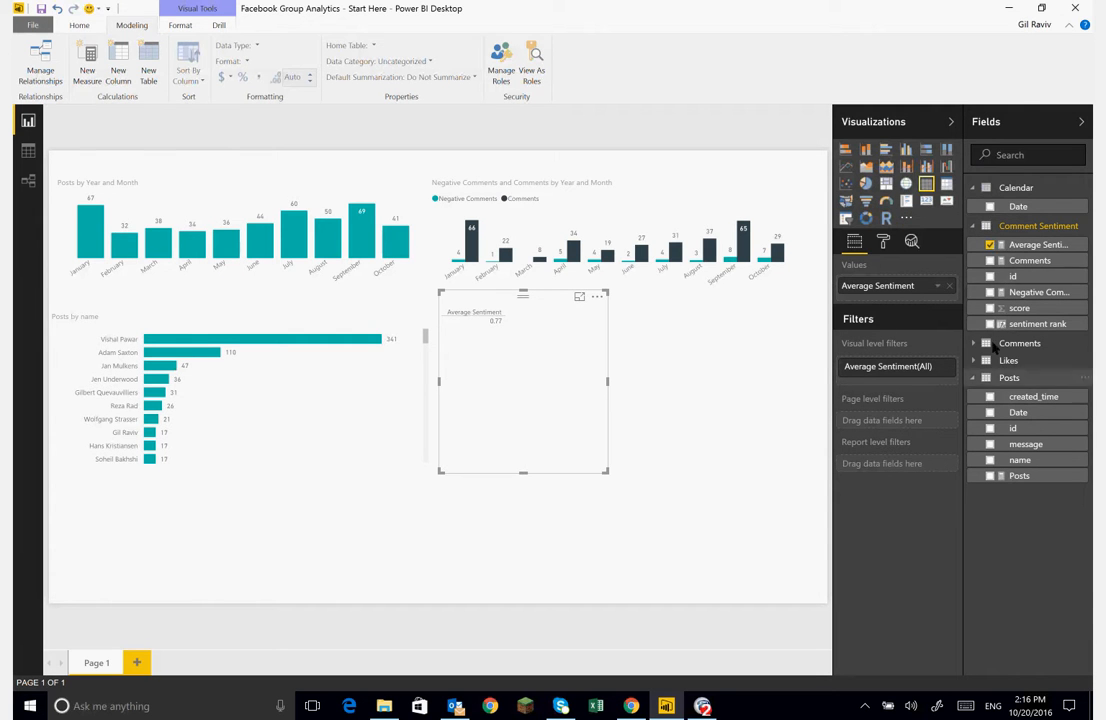
- Add the Comments table's message and name fields to the table visual and enlarge it
click(996, 345)
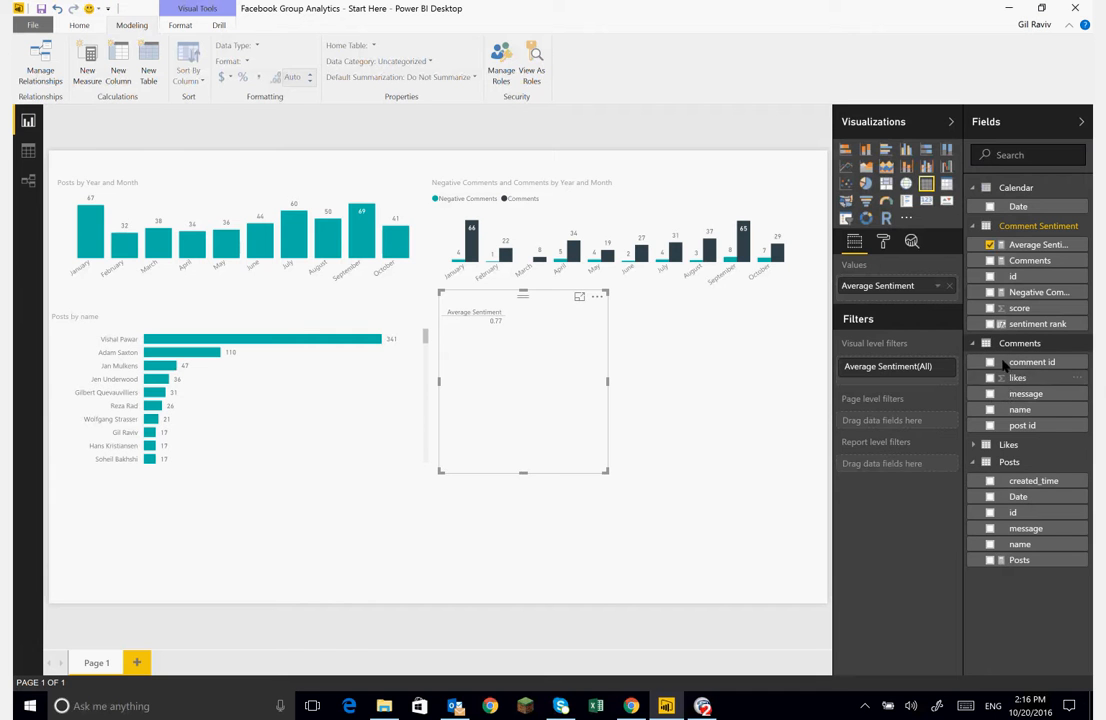
drag(993, 397, 870, 302)
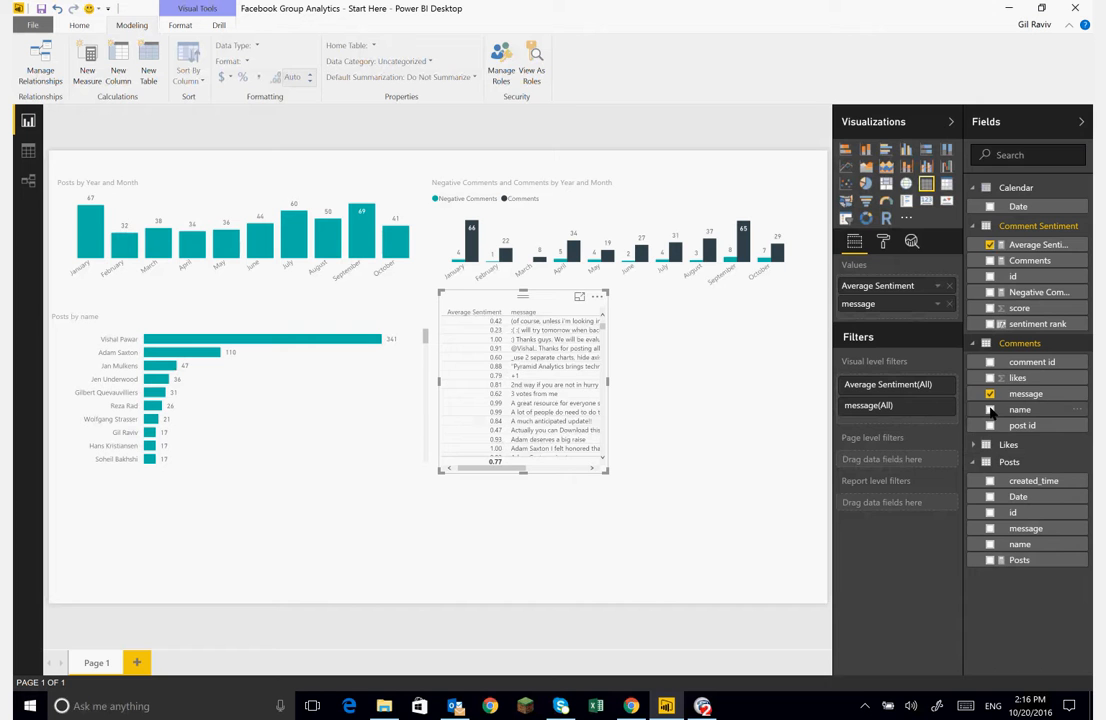
drag(990, 410, 866, 303)
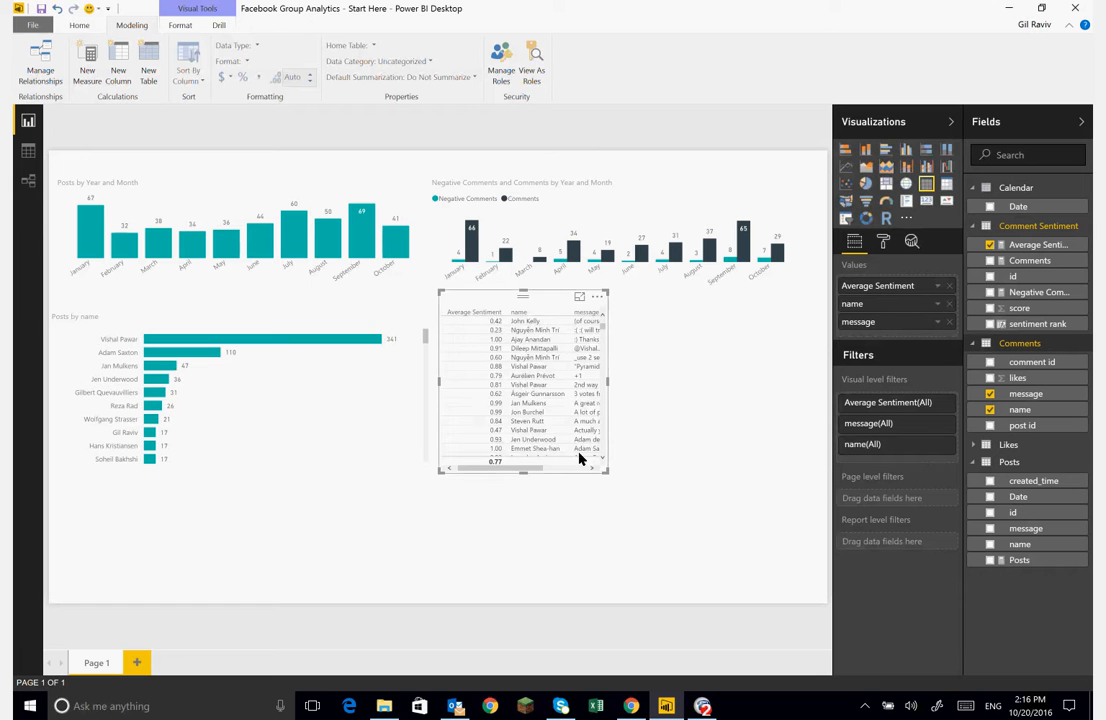
drag(606, 471, 806, 533)
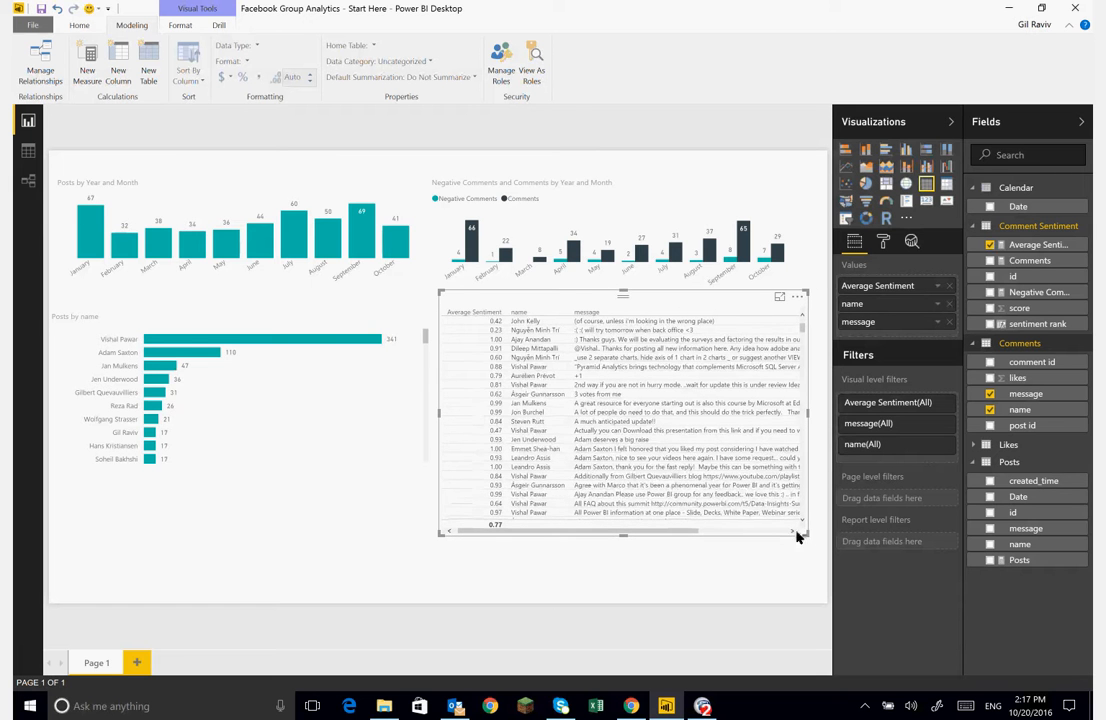
- Sort the table visual by Average Sentiment in ascending order
click(498, 313)
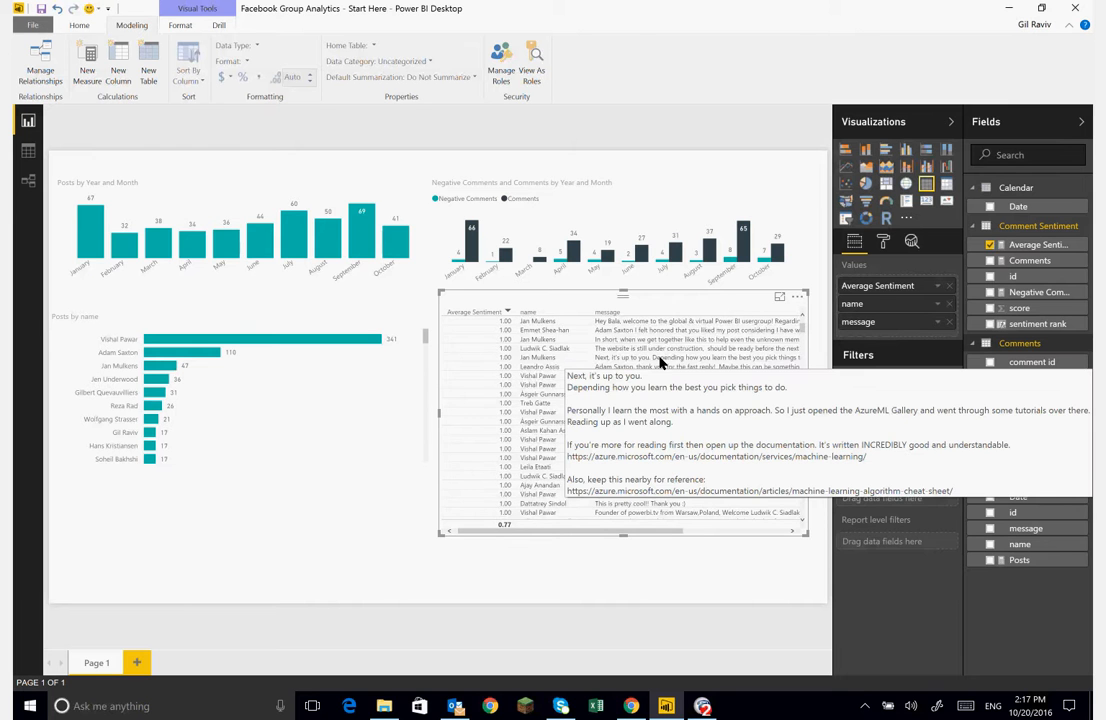
click(507, 313)
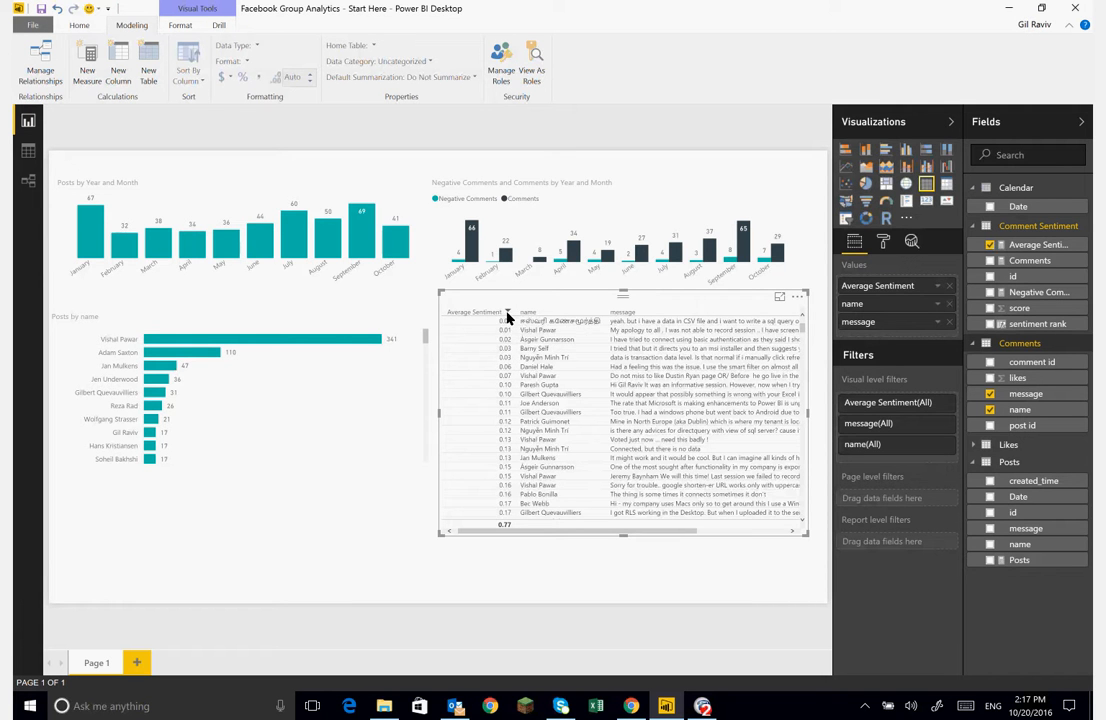
click(507, 313)
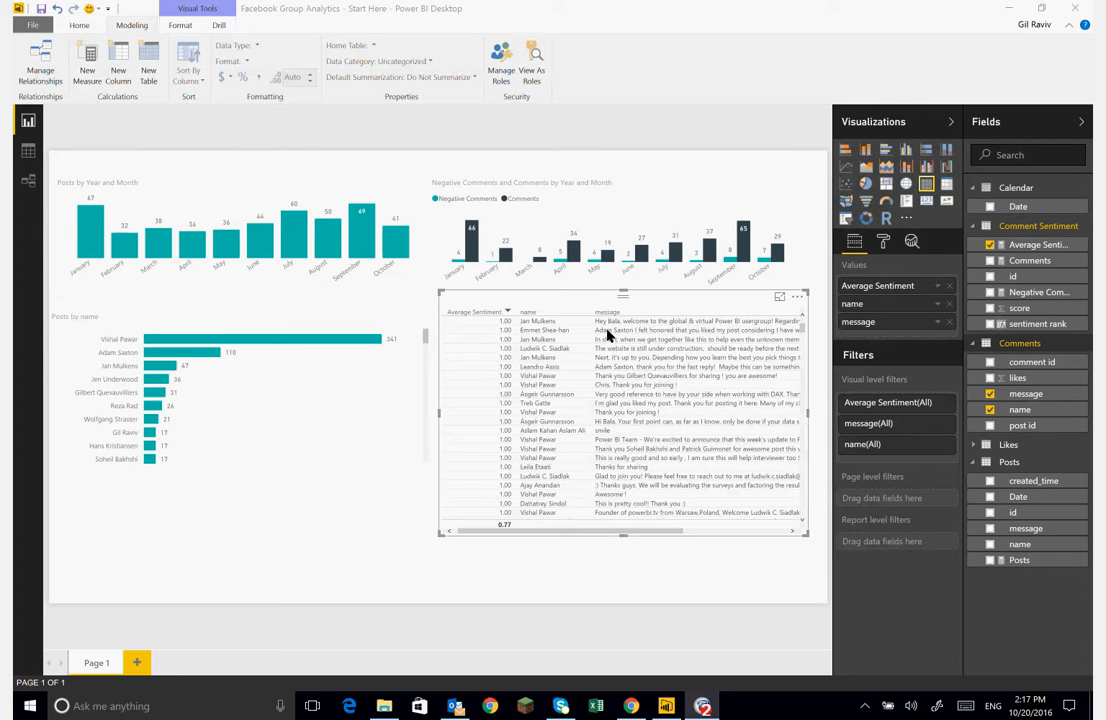
click(508, 313)
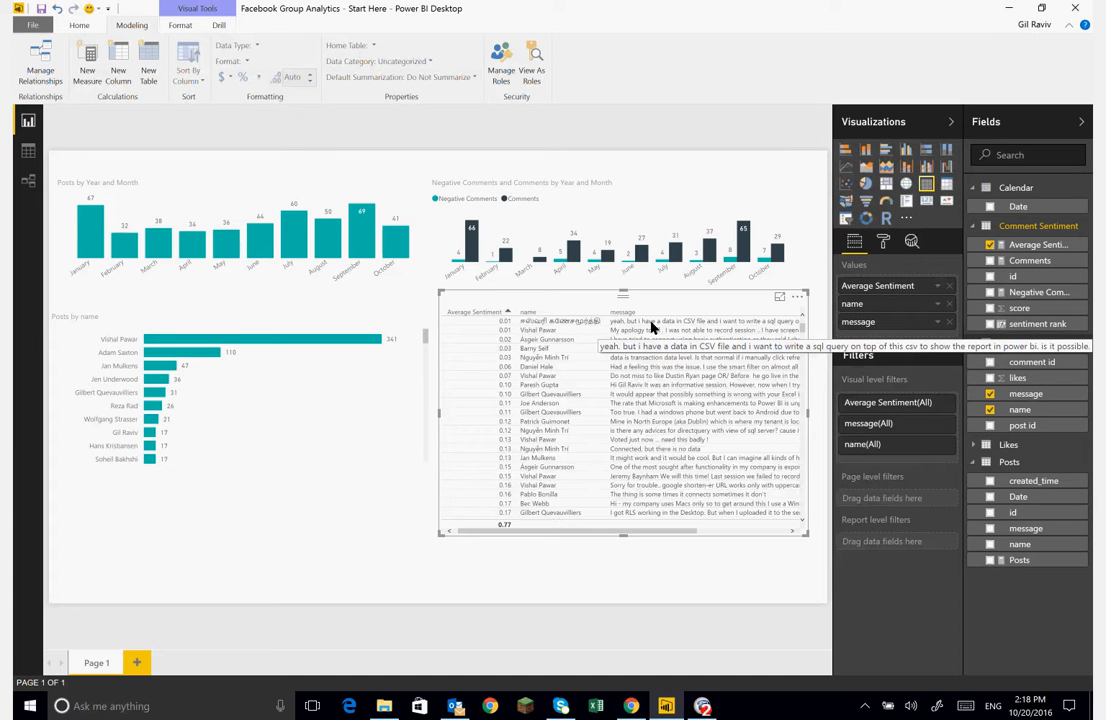
- Open the Query Editor on the Comments query and select its comment id column
click(315, 533)
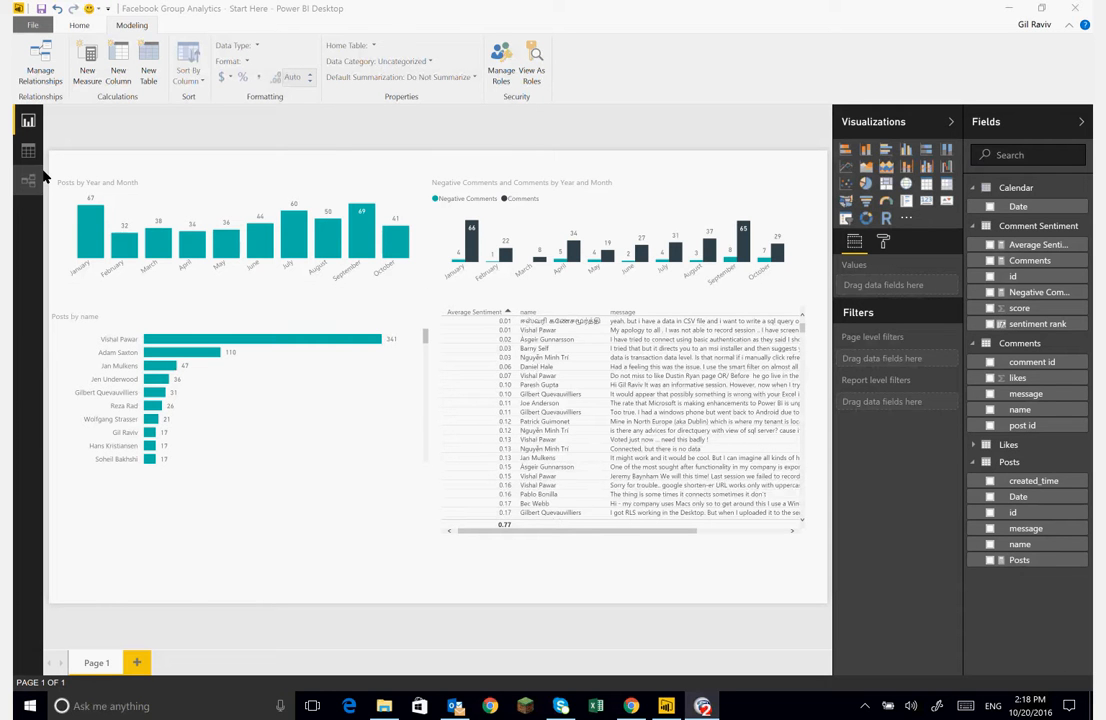
click(83, 30)
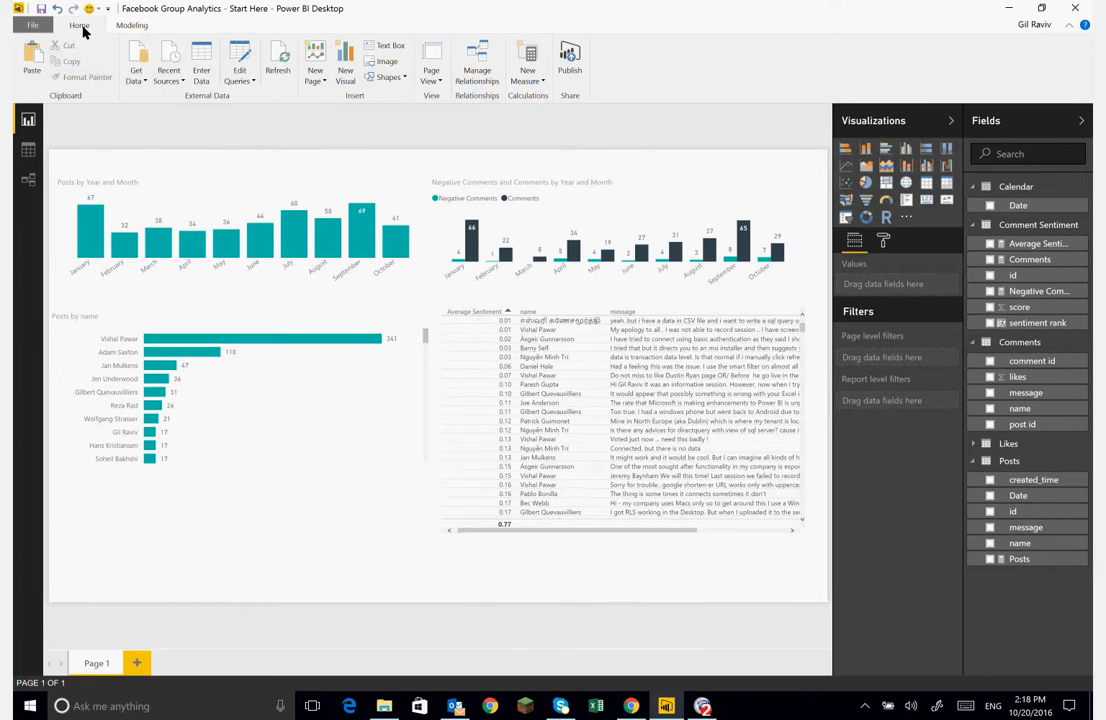
click(240, 76)
click(215, 96)
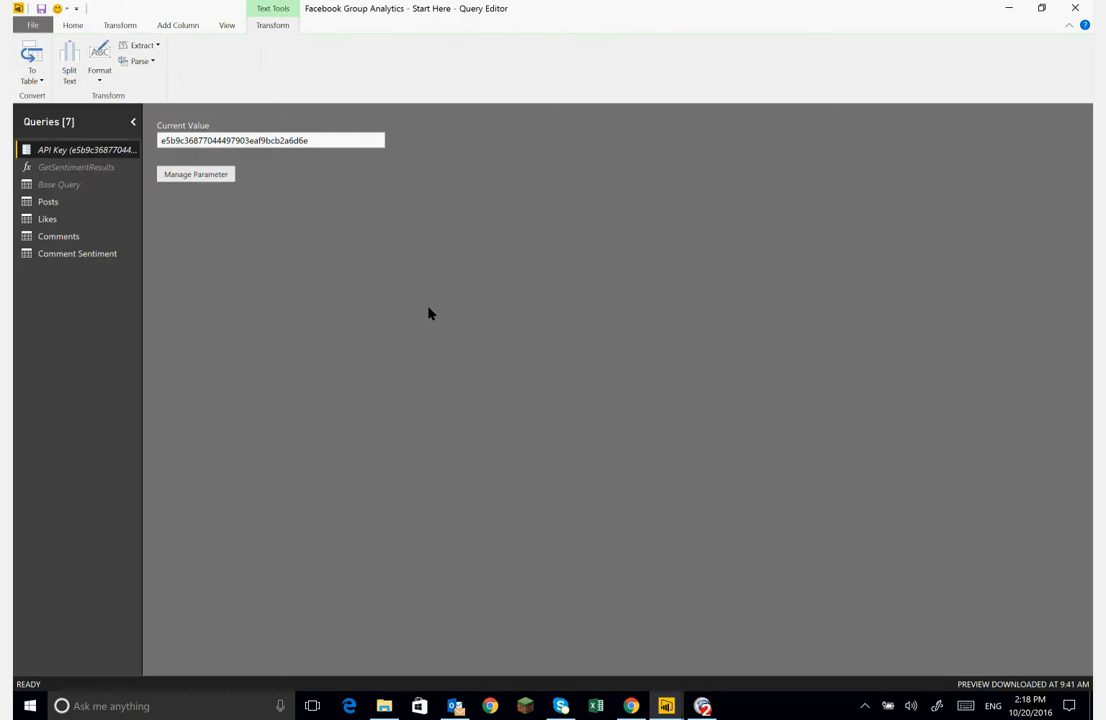
click(55, 237)
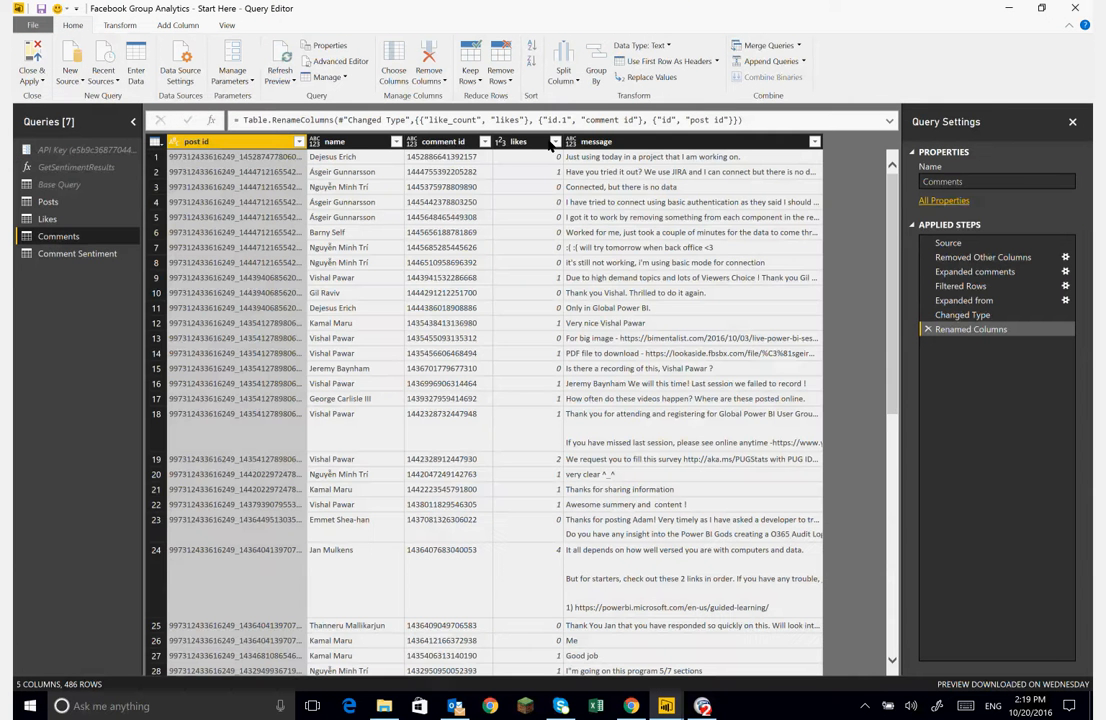
click(443, 141)
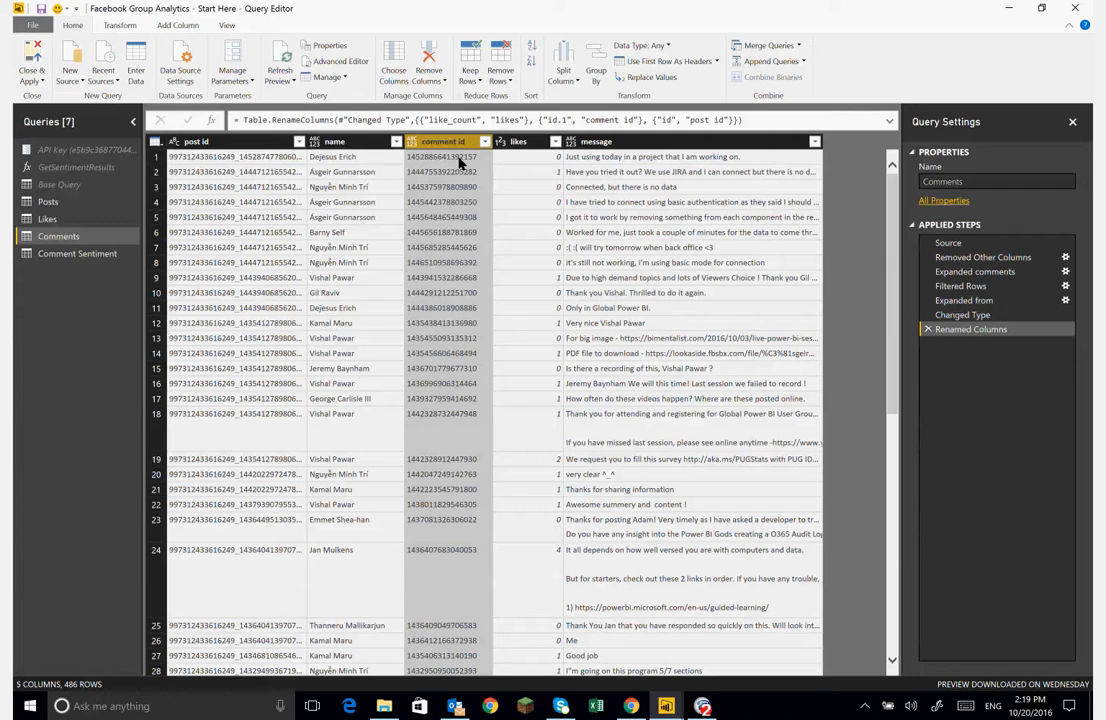
click(175, 25)
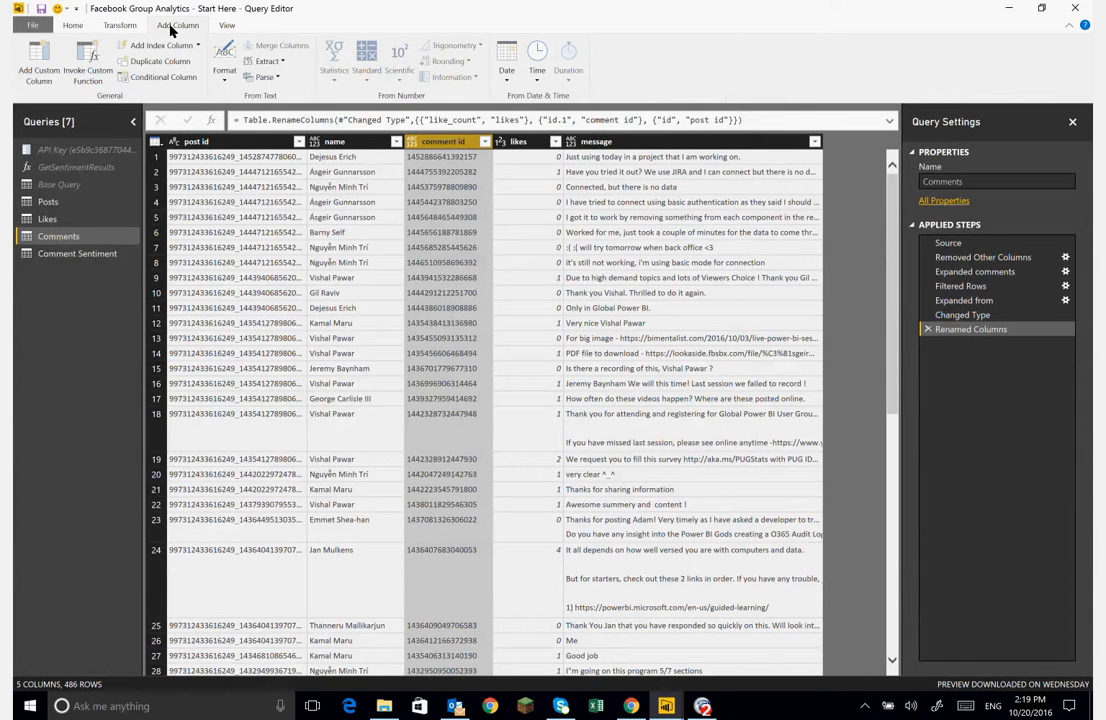
click(35, 65)
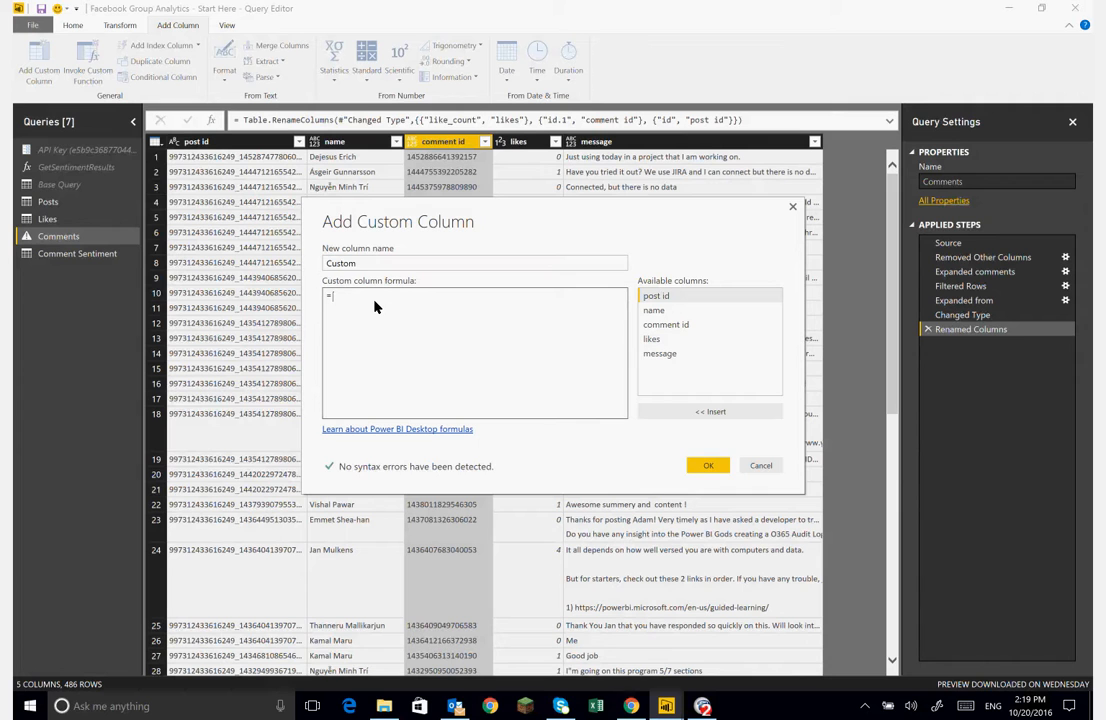
text("https://)
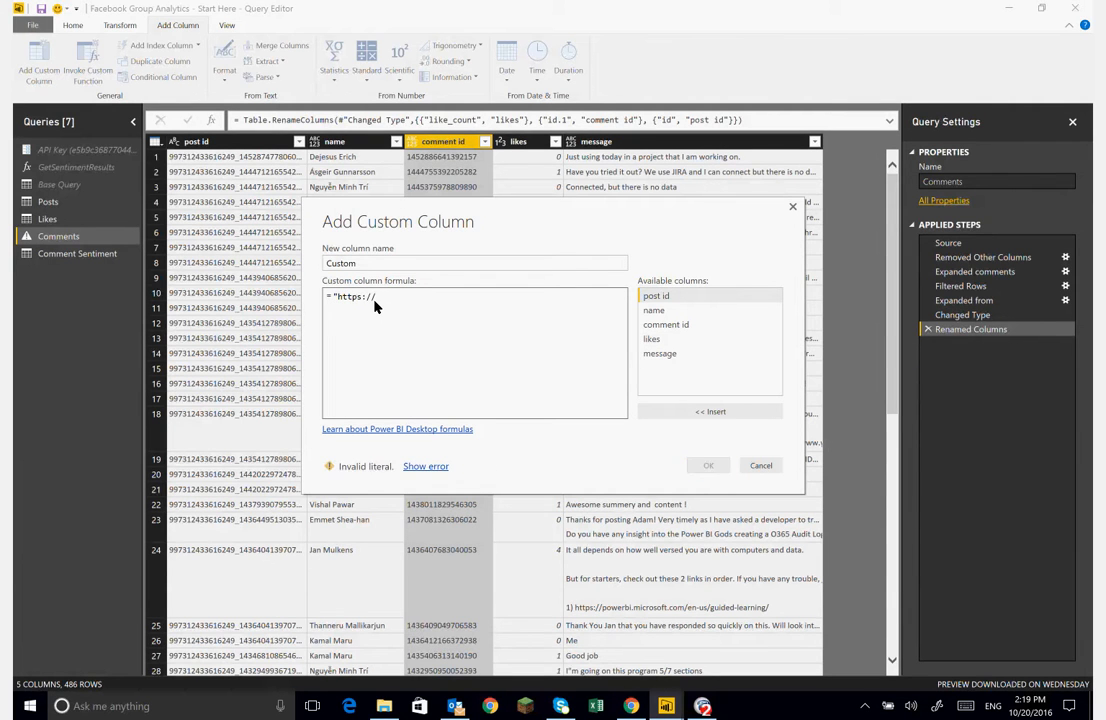
text(facebook.)
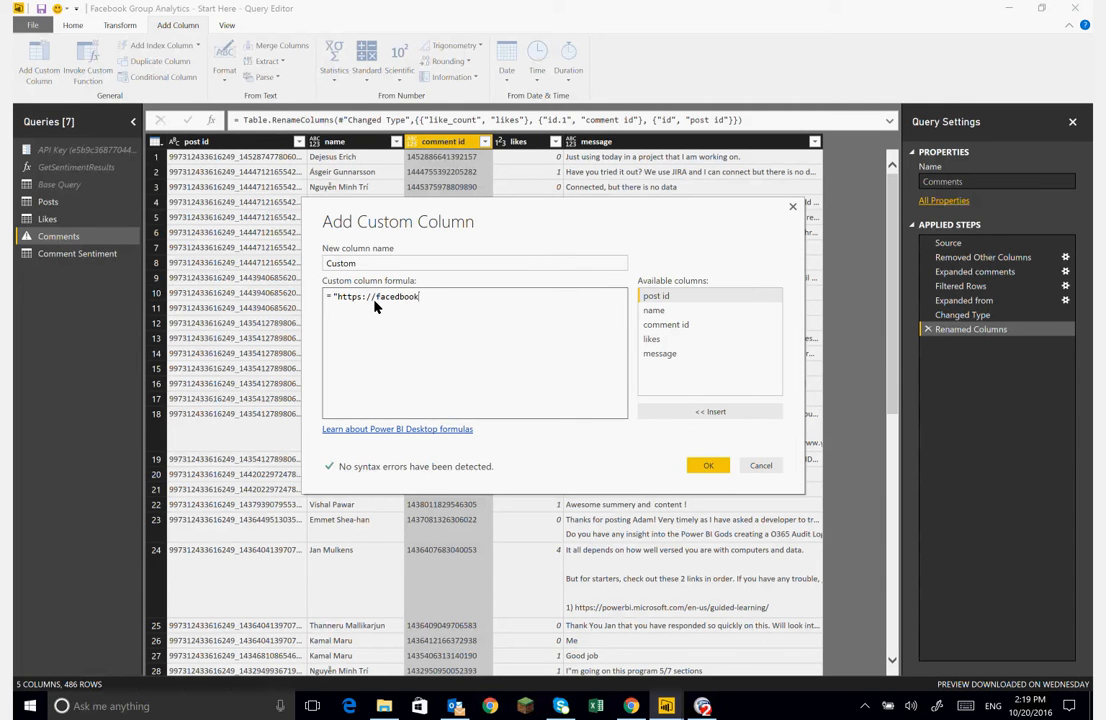
key(BackSpace)
key(BackSpace)
key(BackSpace)
key(BackSpace)
key(BackSpace)
key(BackSpace)
text(ebook.com/" &)
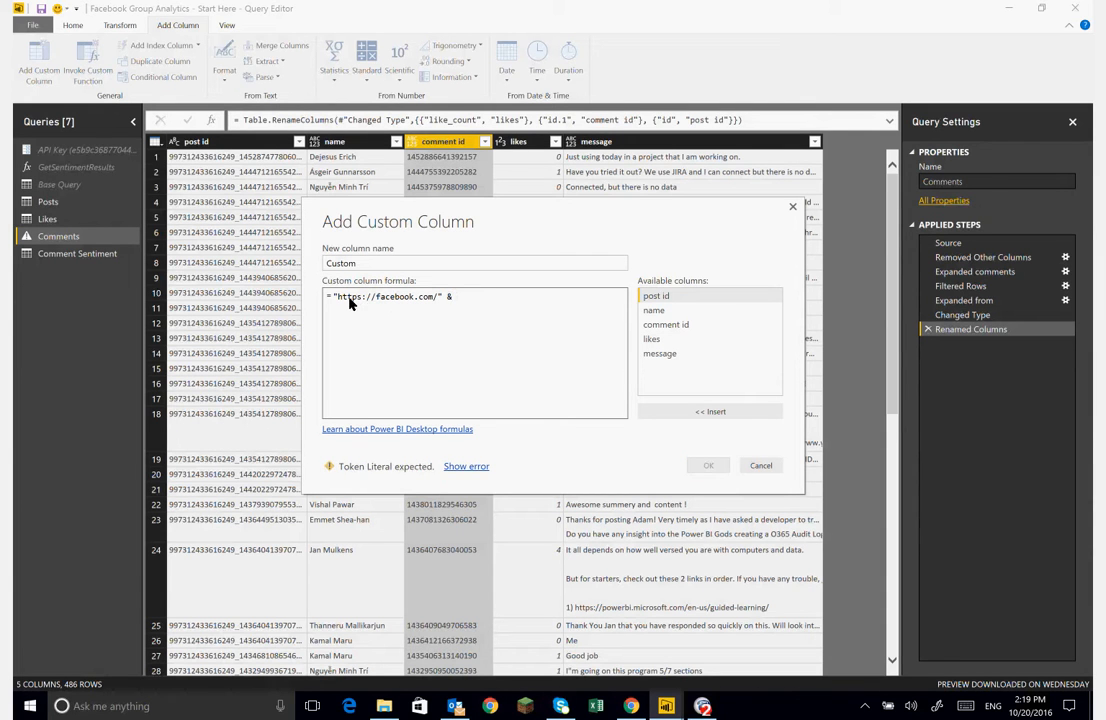
double_click(660, 325)
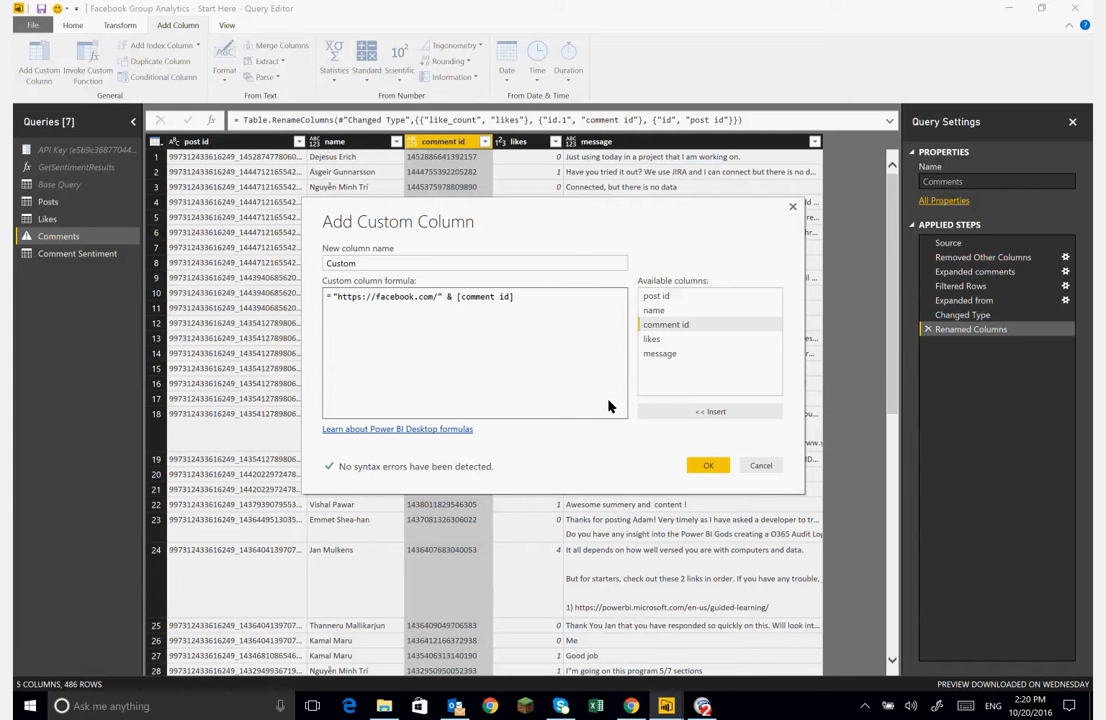
click(708, 466)
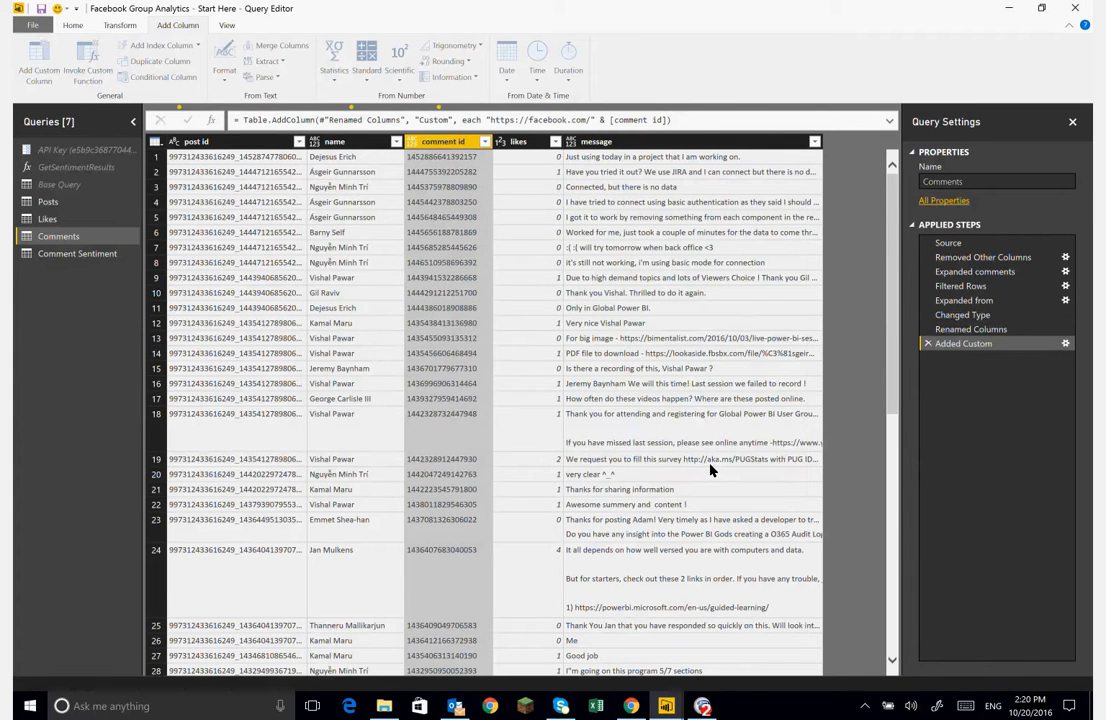
- Rename the new custom column to comment link
double_click(760, 143)
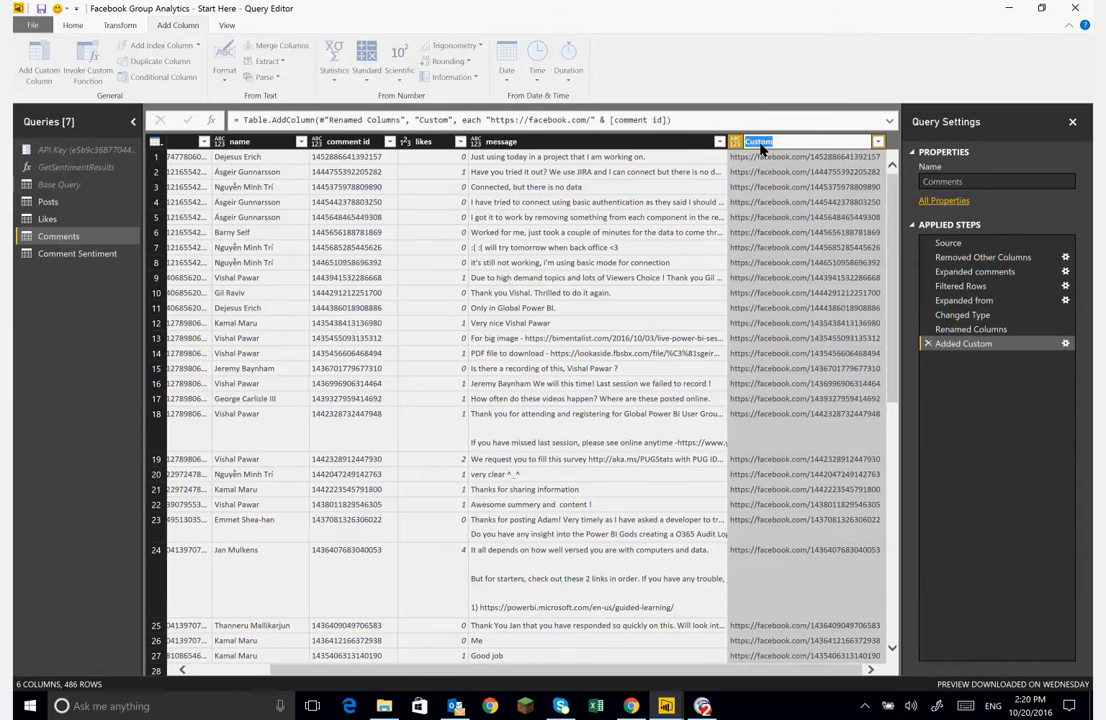
text(comment link)
key(Return)
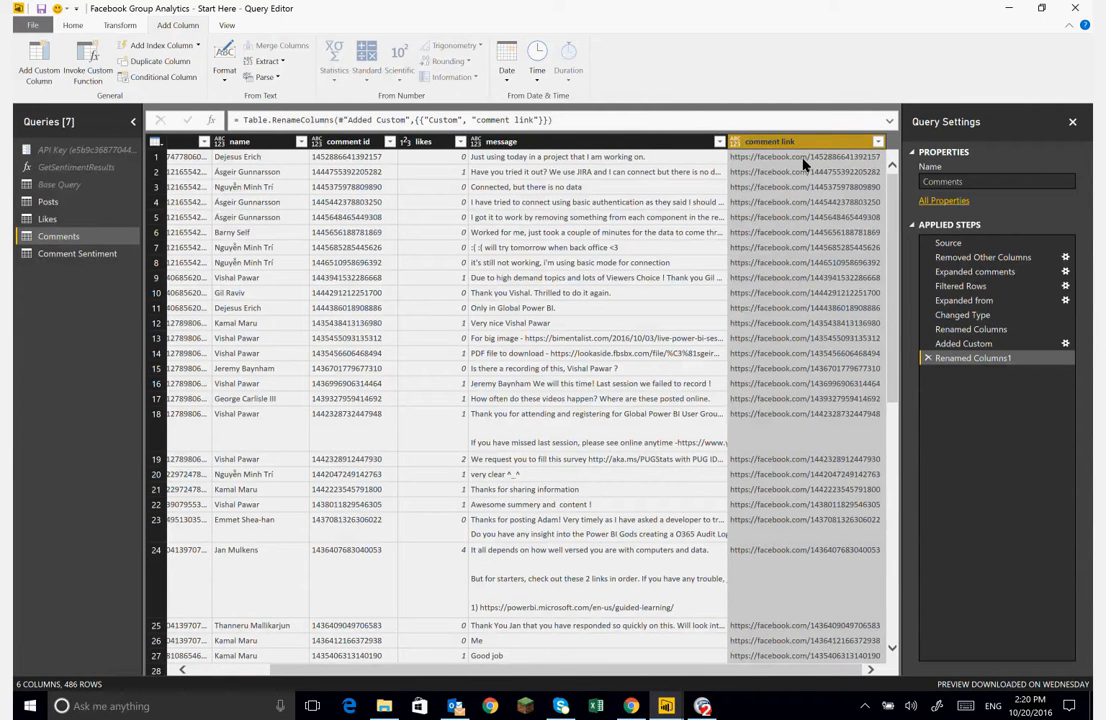
- Copy the first comment link from the query preview and open it in a new browser tab to check it
click(803, 161)
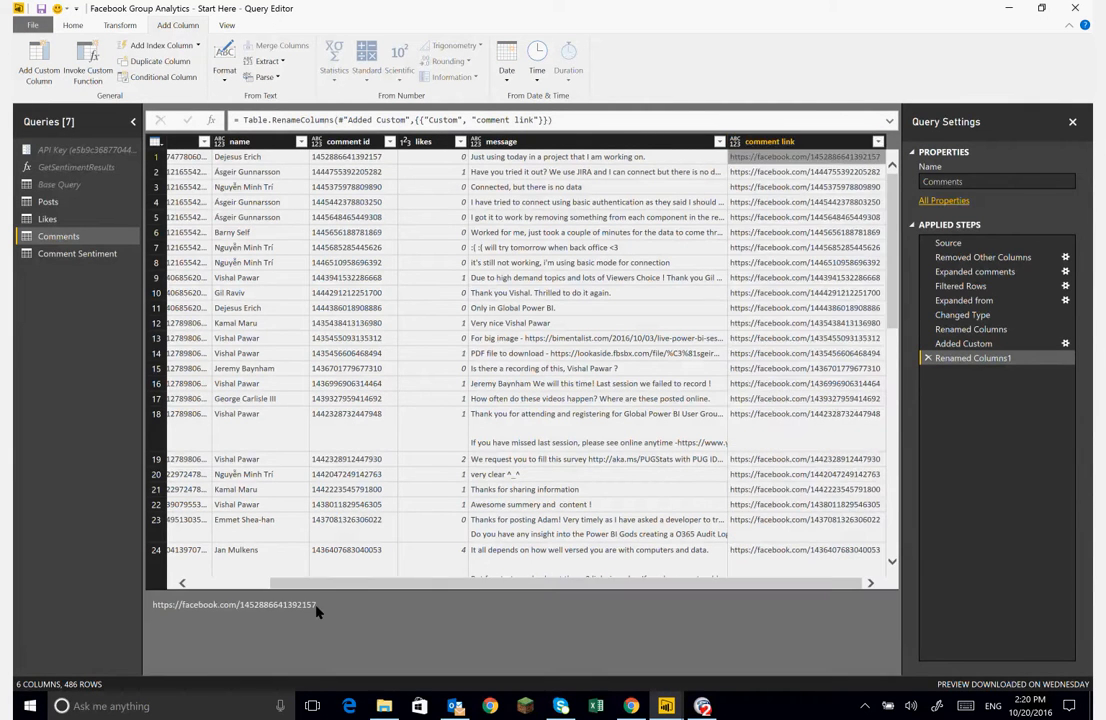
drag(316, 607, 152, 605)
key(ctrl+c)
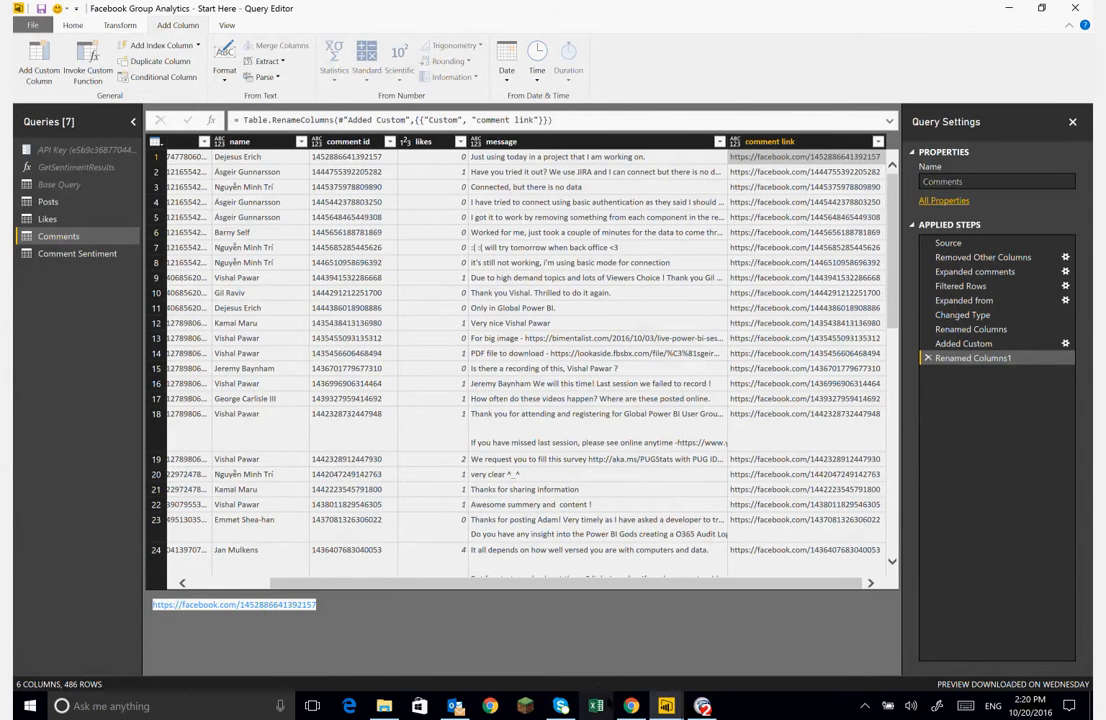
key(alt+Tab)
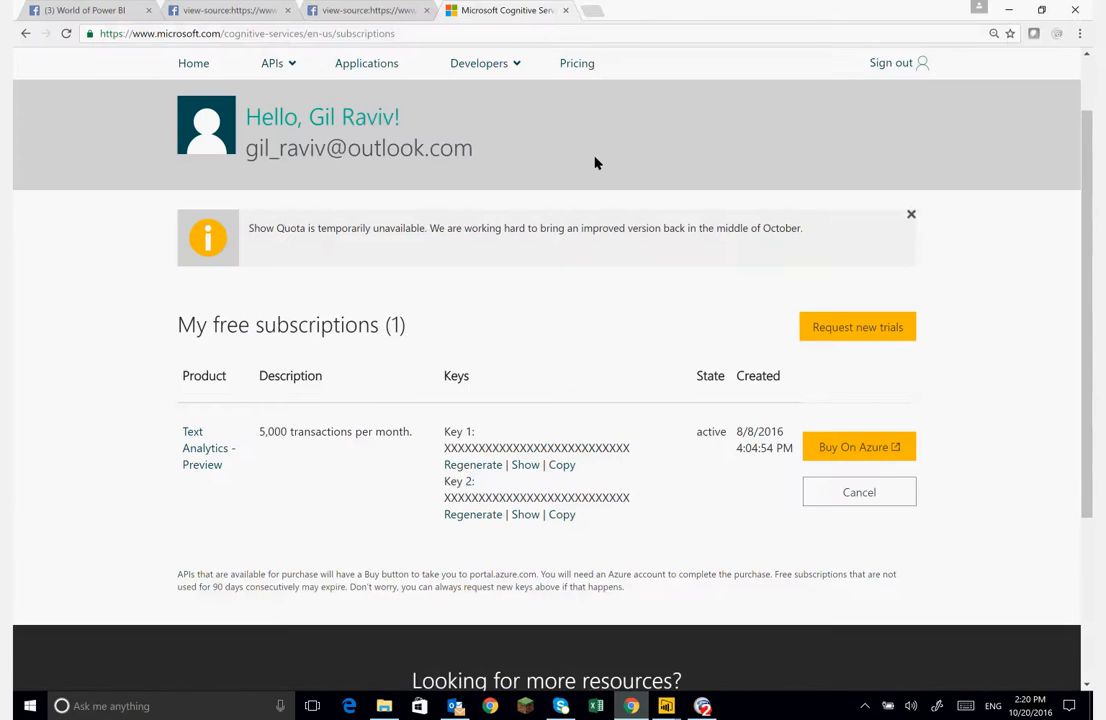
click(595, 13)
key(ctrl+v)
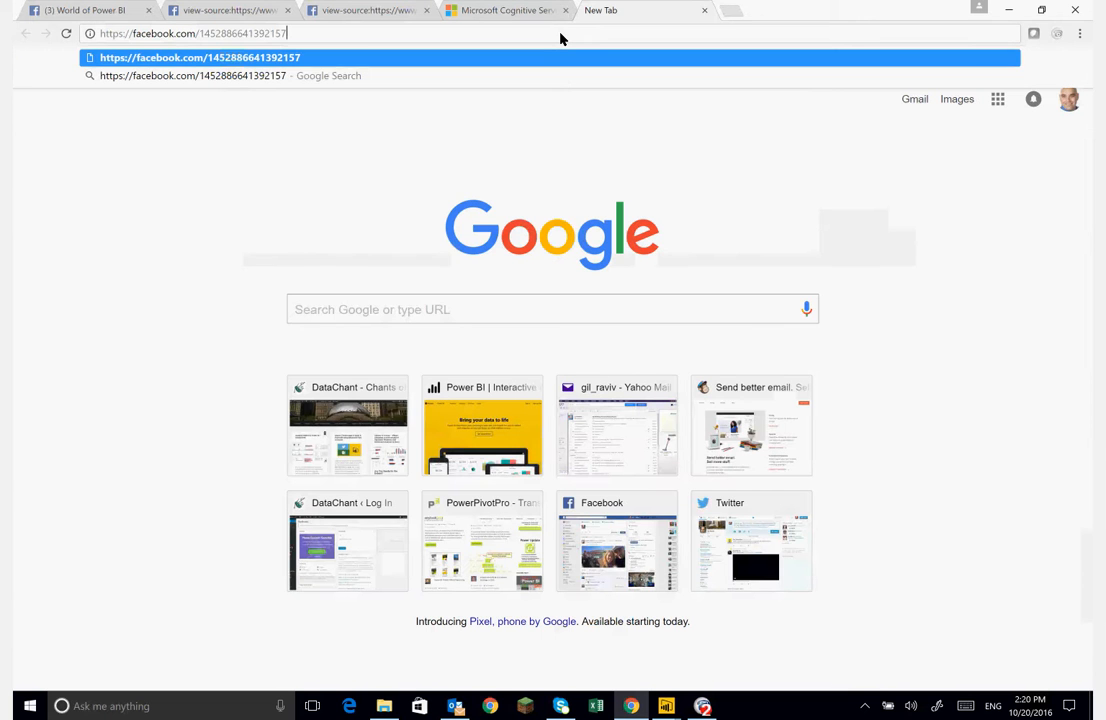
key(Return)
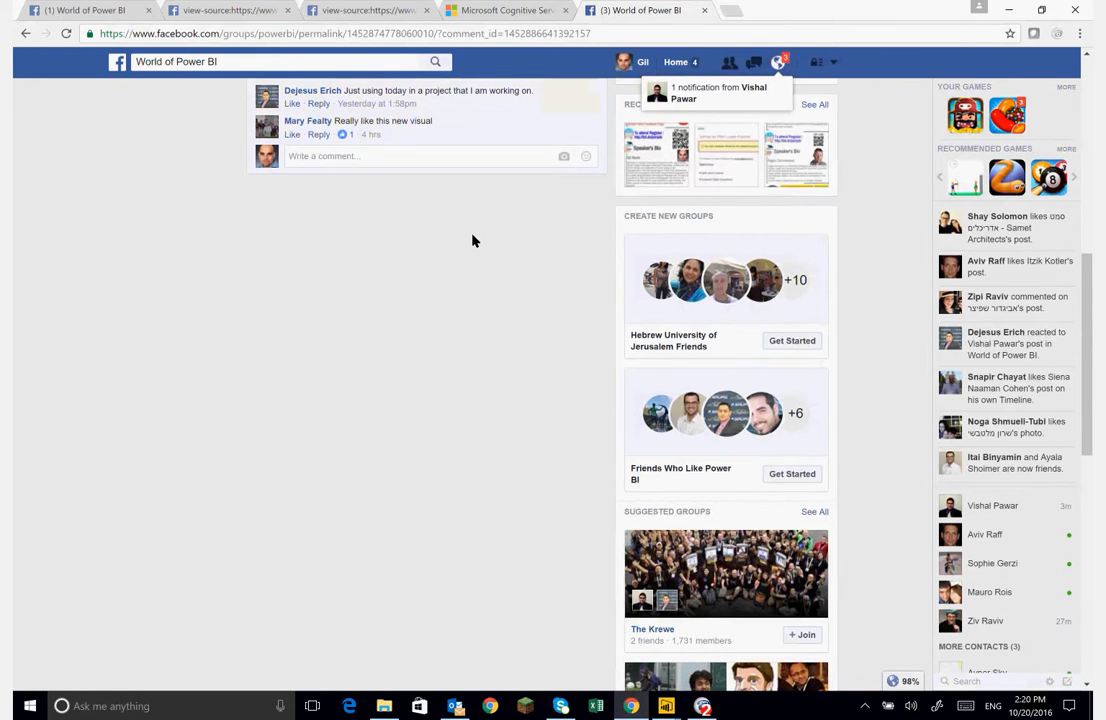
scroll(474, 240, up, 3)
scroll(474, 240, up, 3)
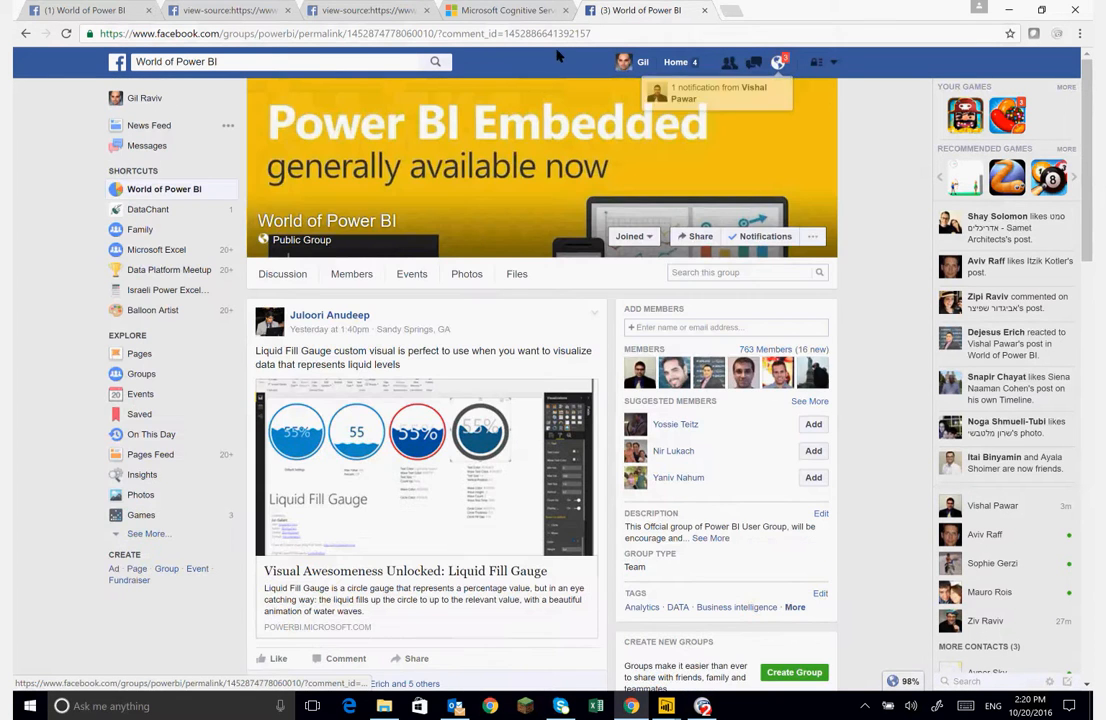
- Close the Query Editor and apply the changes to the report
mouse_move(665, 706)
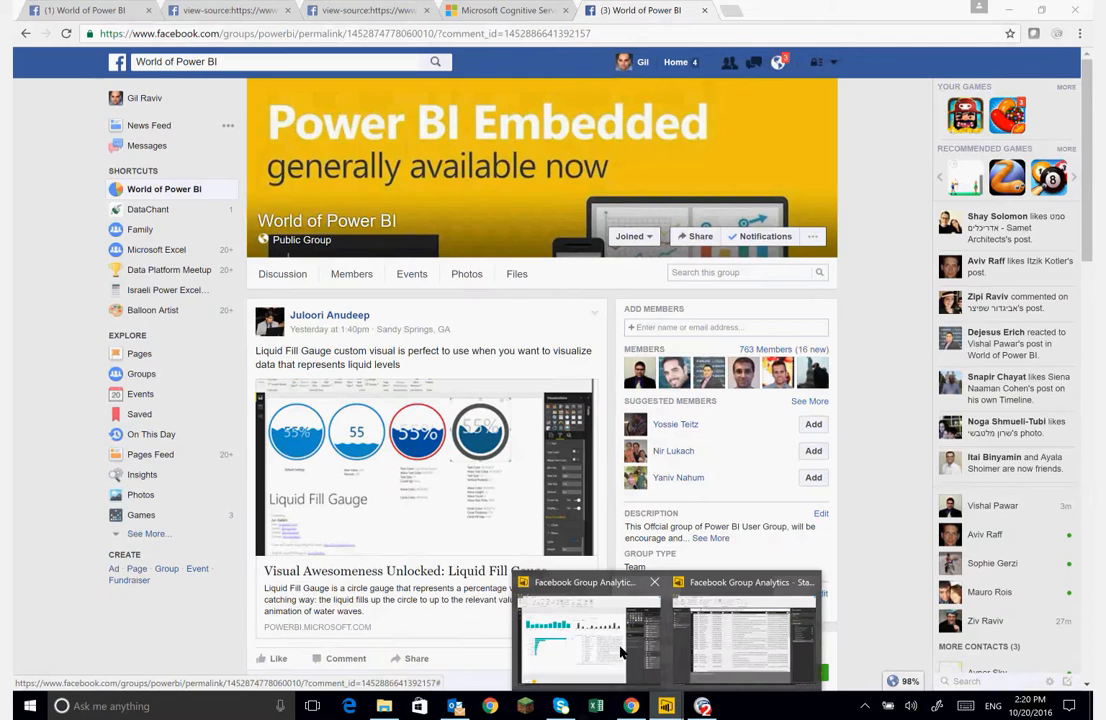
click(730, 650)
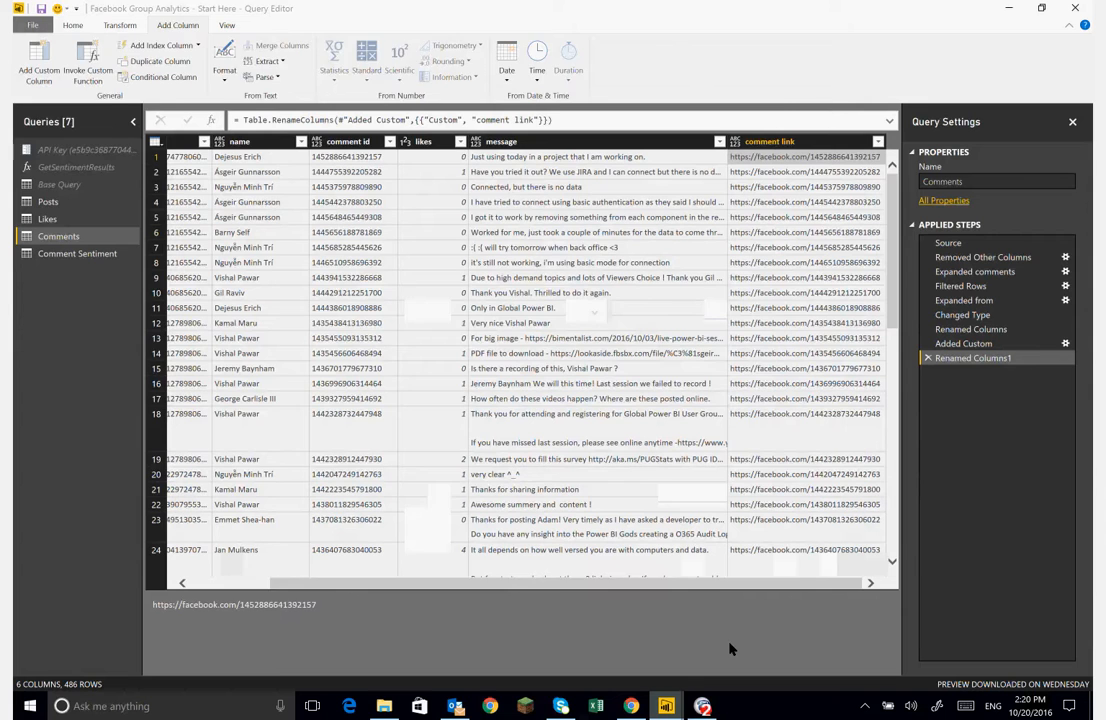
click(73, 25)
click(32, 53)
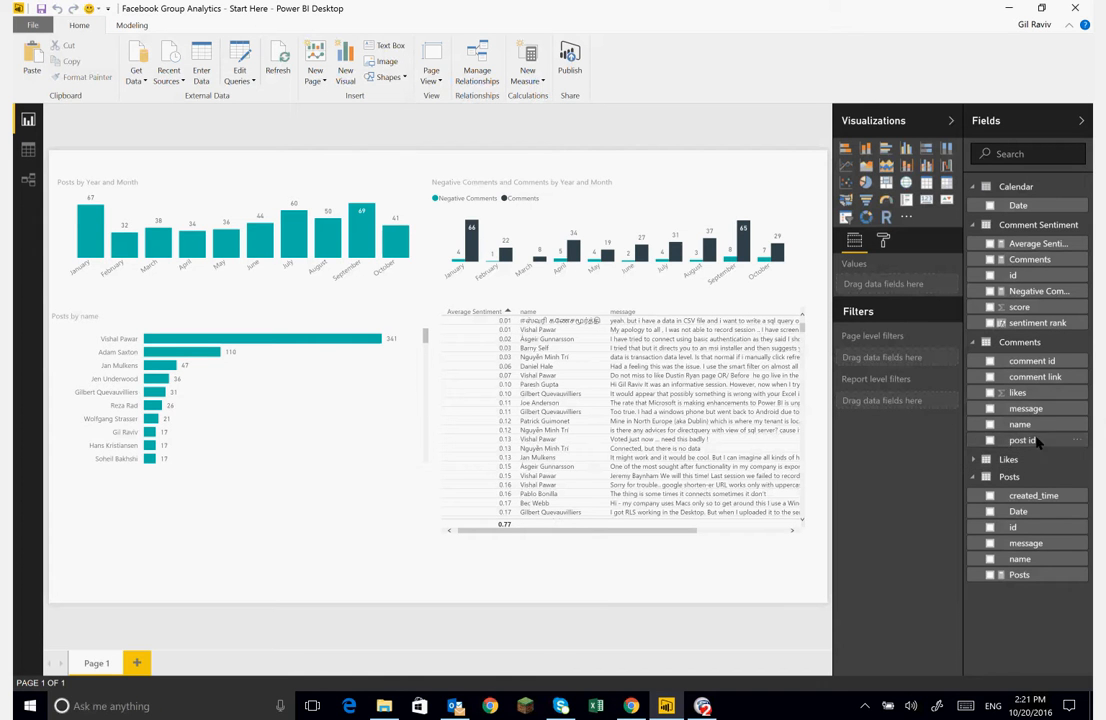
click(972, 343)
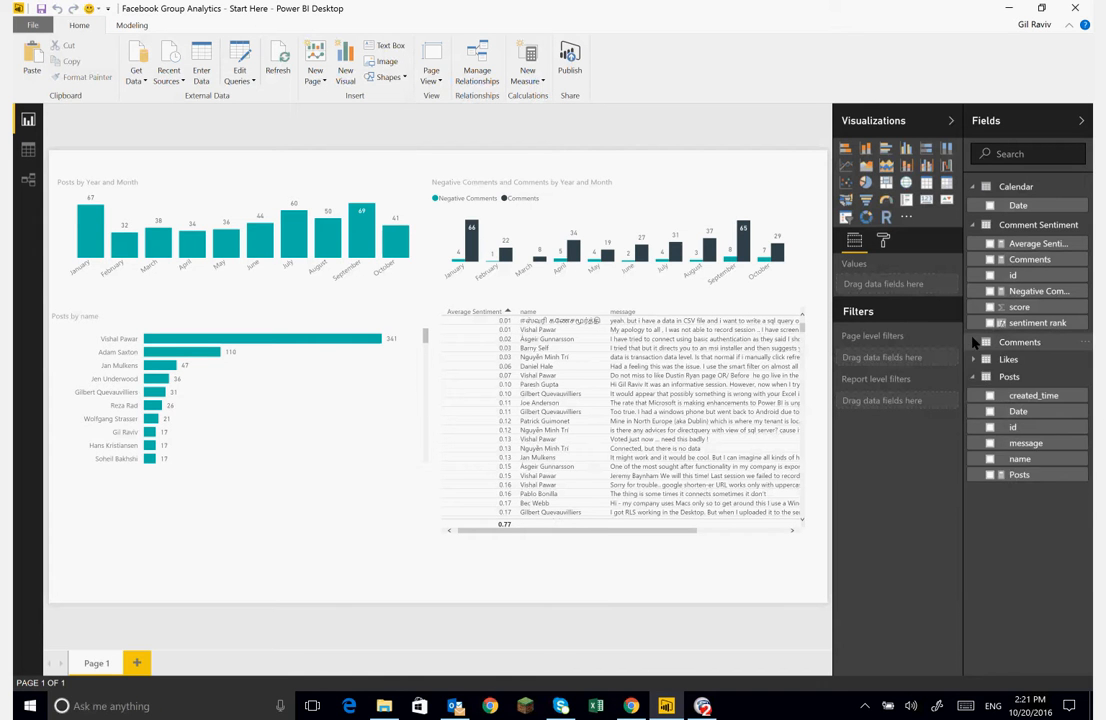
click(972, 343)
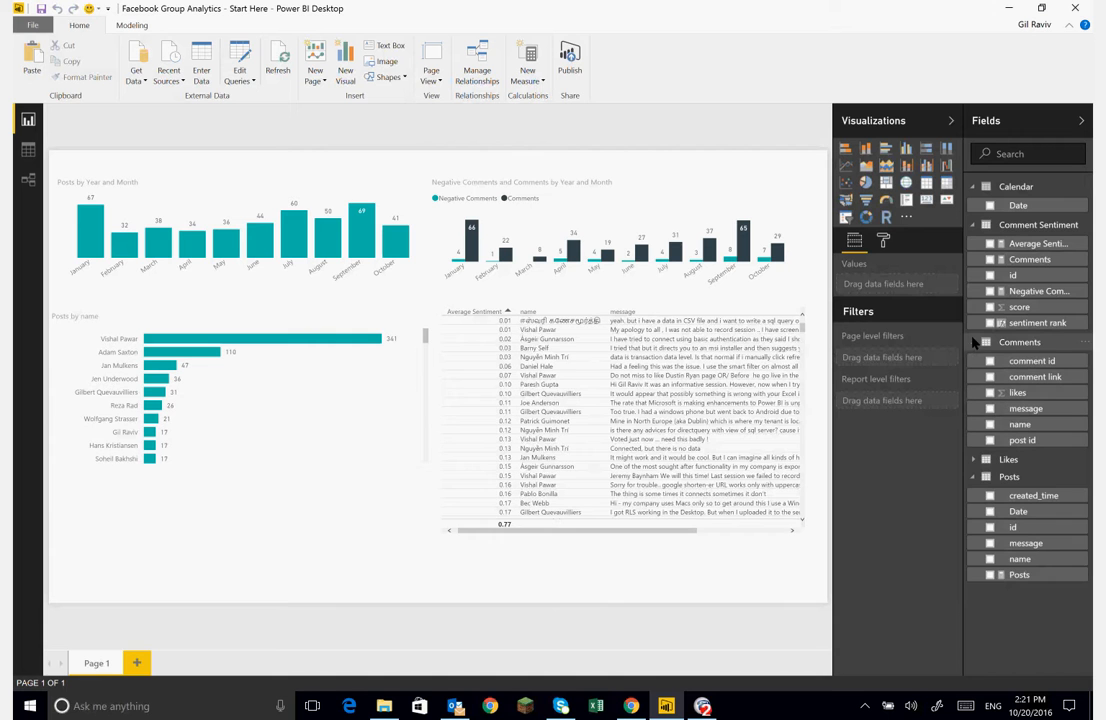
click(973, 226)
click(974, 226)
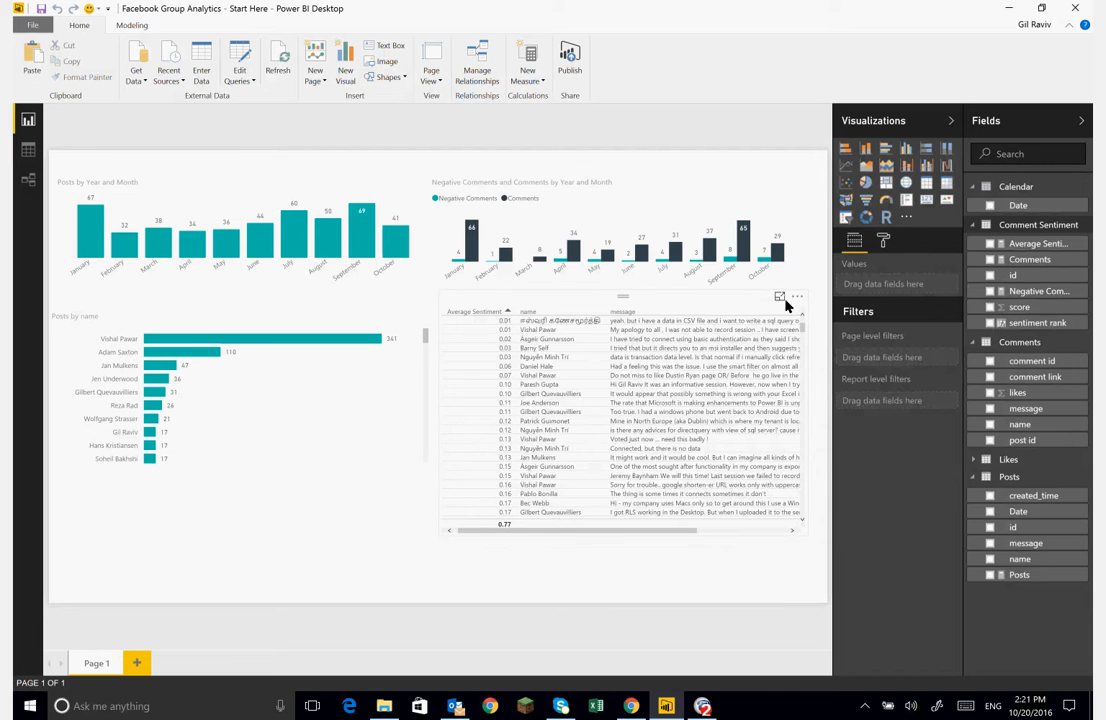
- Add the comment link field to the negative comments table, placing it right after Average Sentiment
click(760, 306)
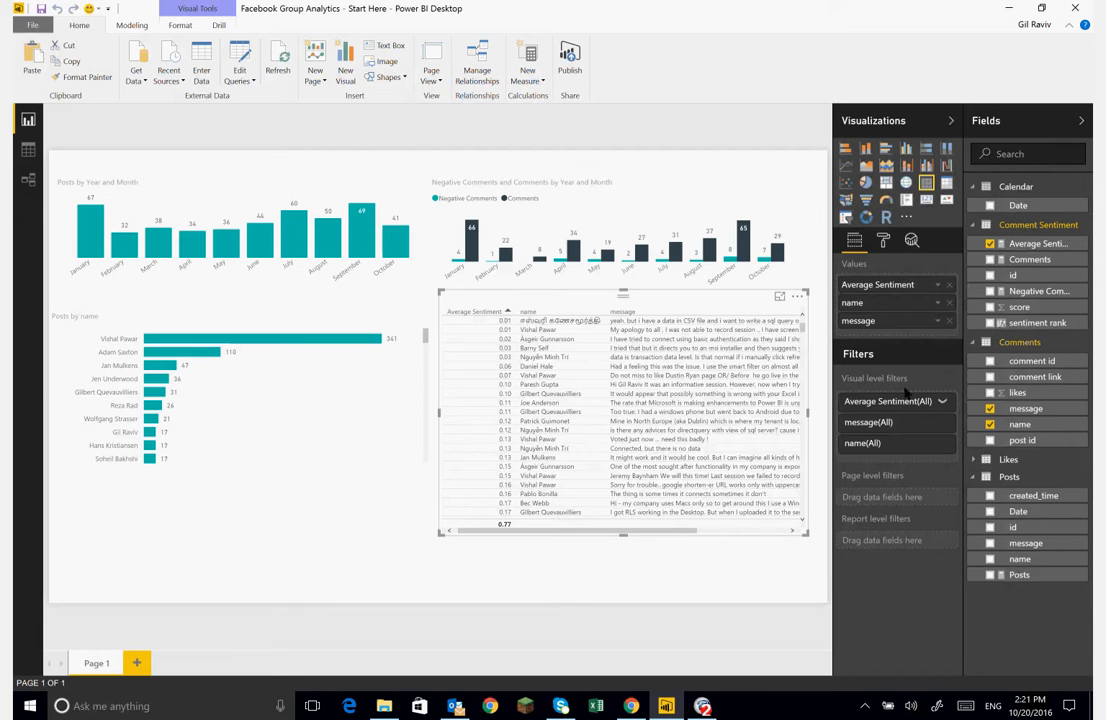
drag(1019, 383, 918, 341)
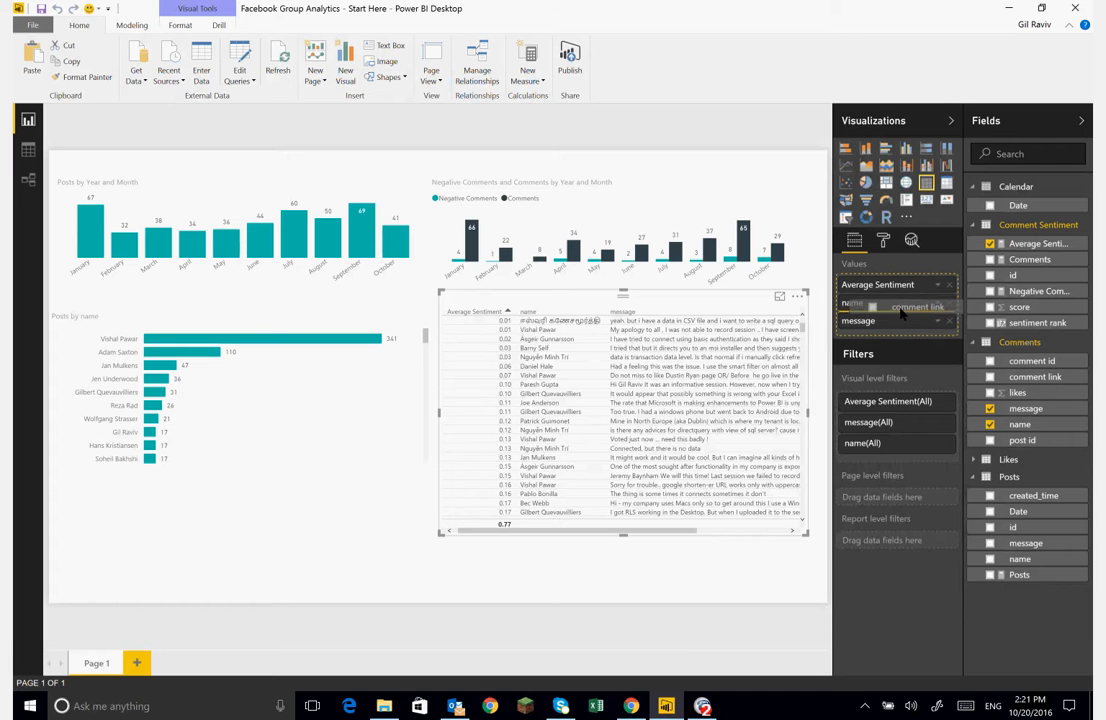
drag(902, 313, 866, 309)
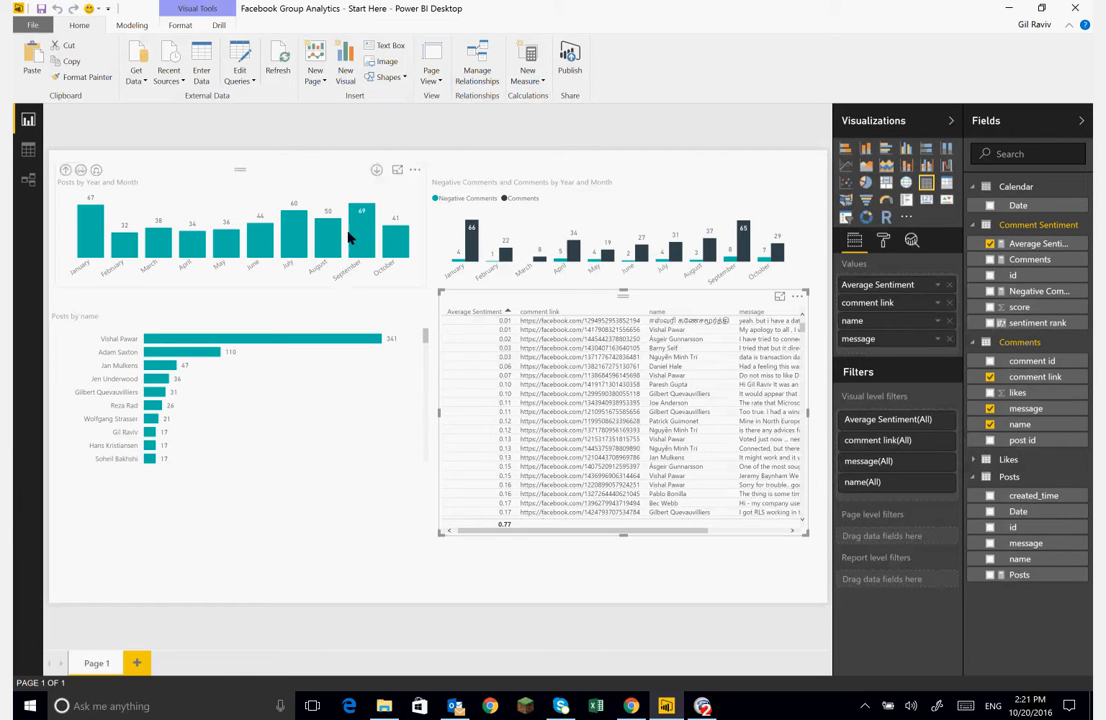
- Set the data category of the comment link field to Web URL
click(131, 25)
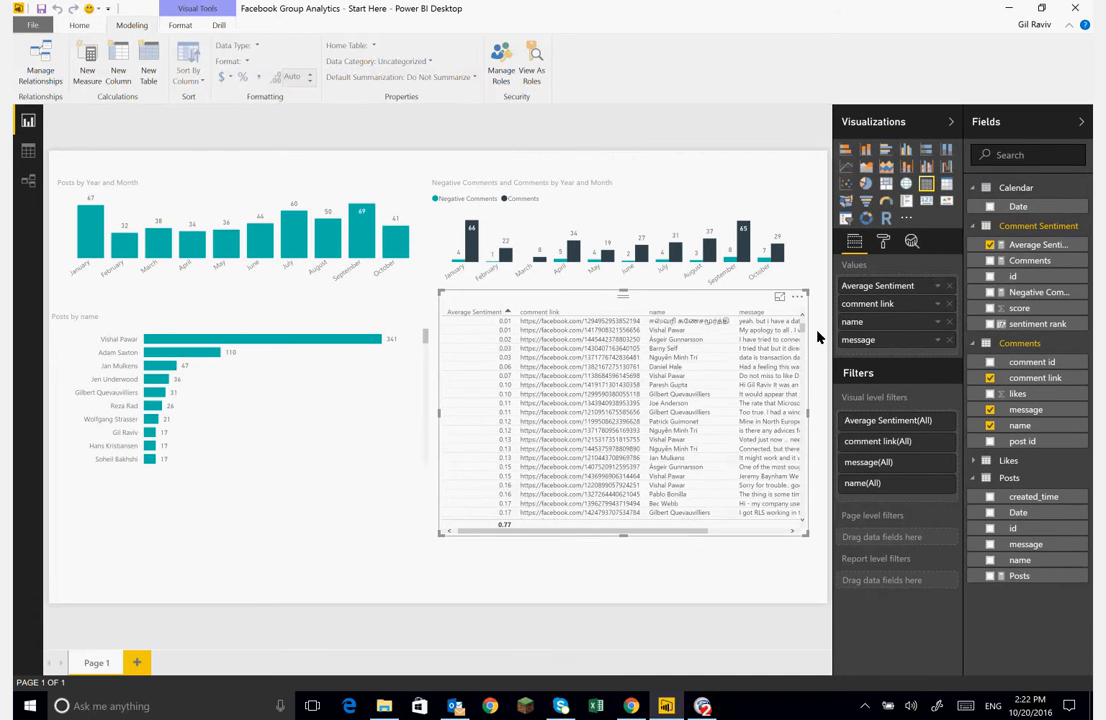
click(1030, 380)
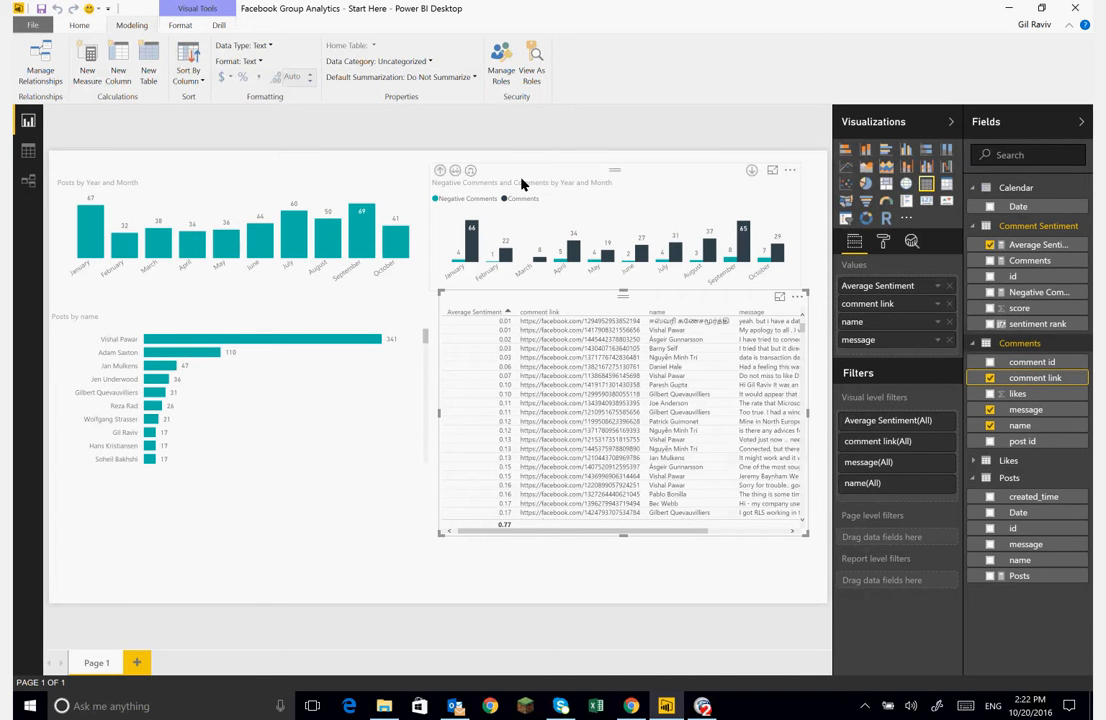
click(384, 62)
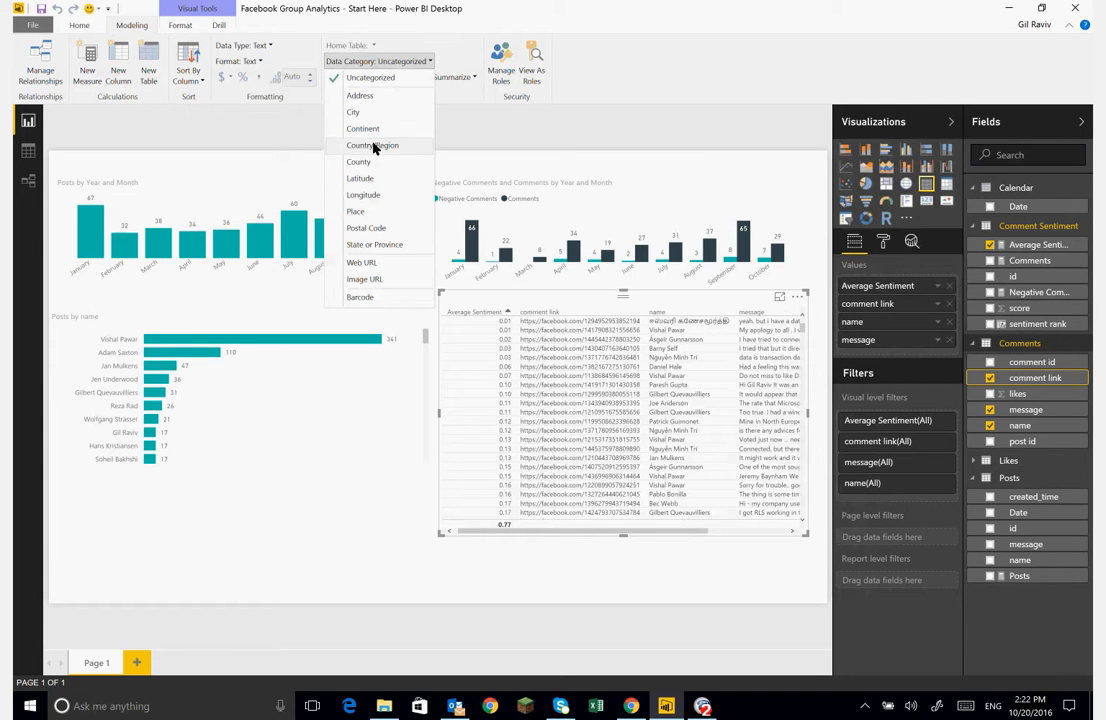
click(362, 263)
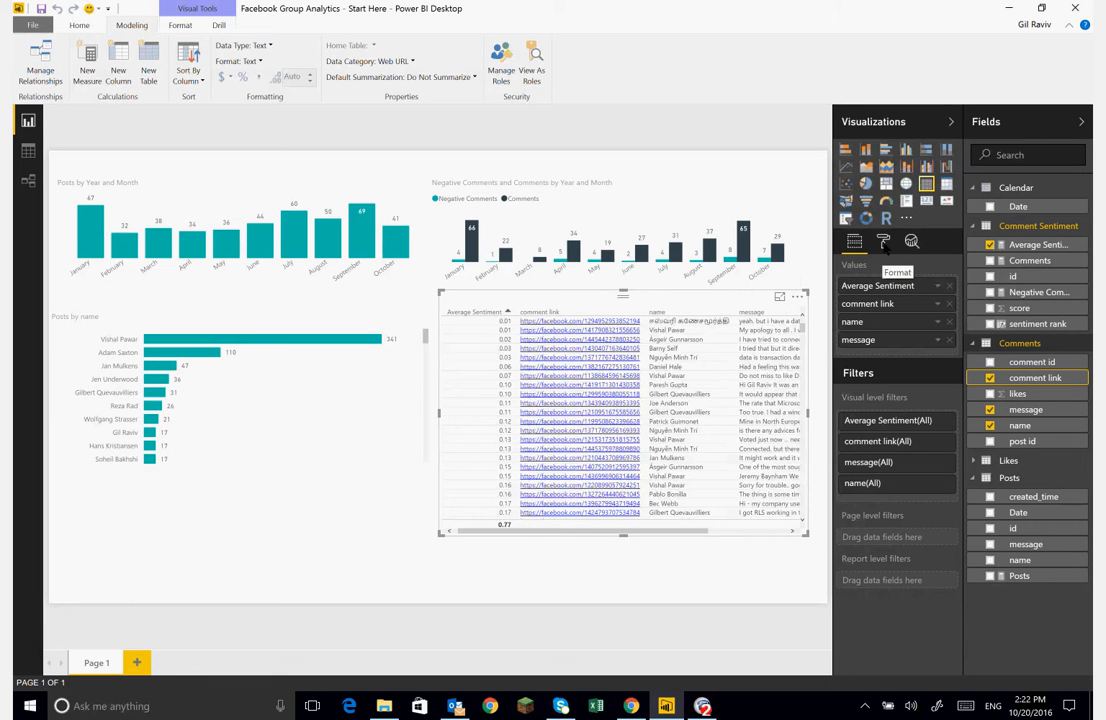
- Turn on the URL icon in the table visual's Values formatting
click(884, 242)
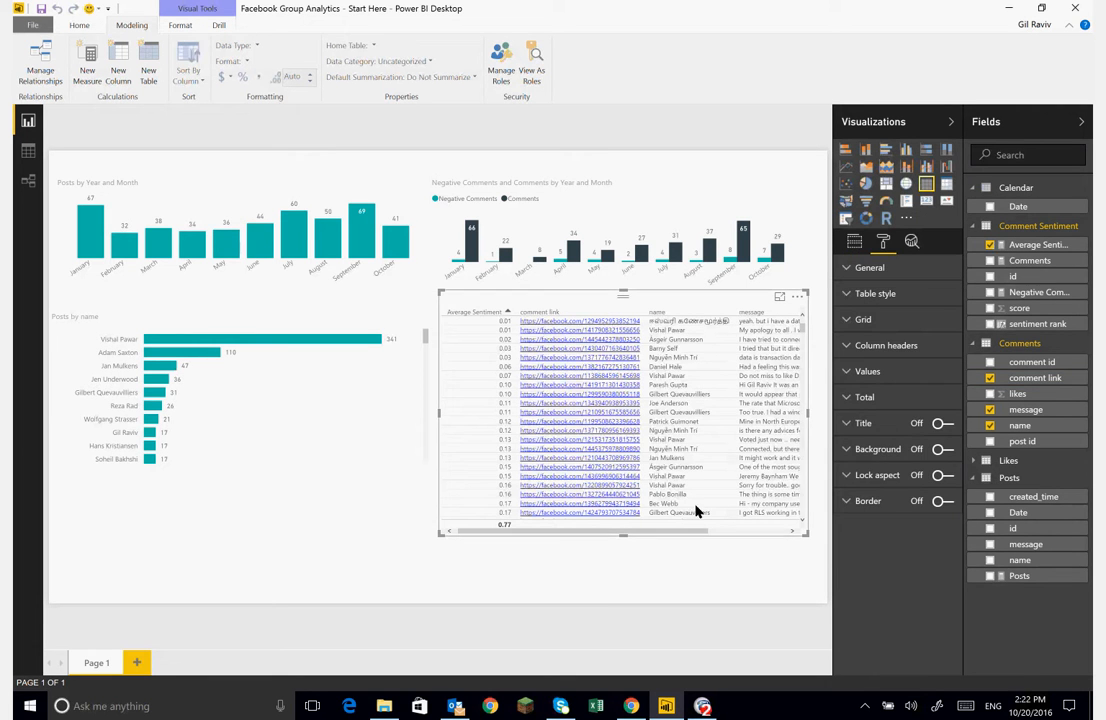
click(853, 270)
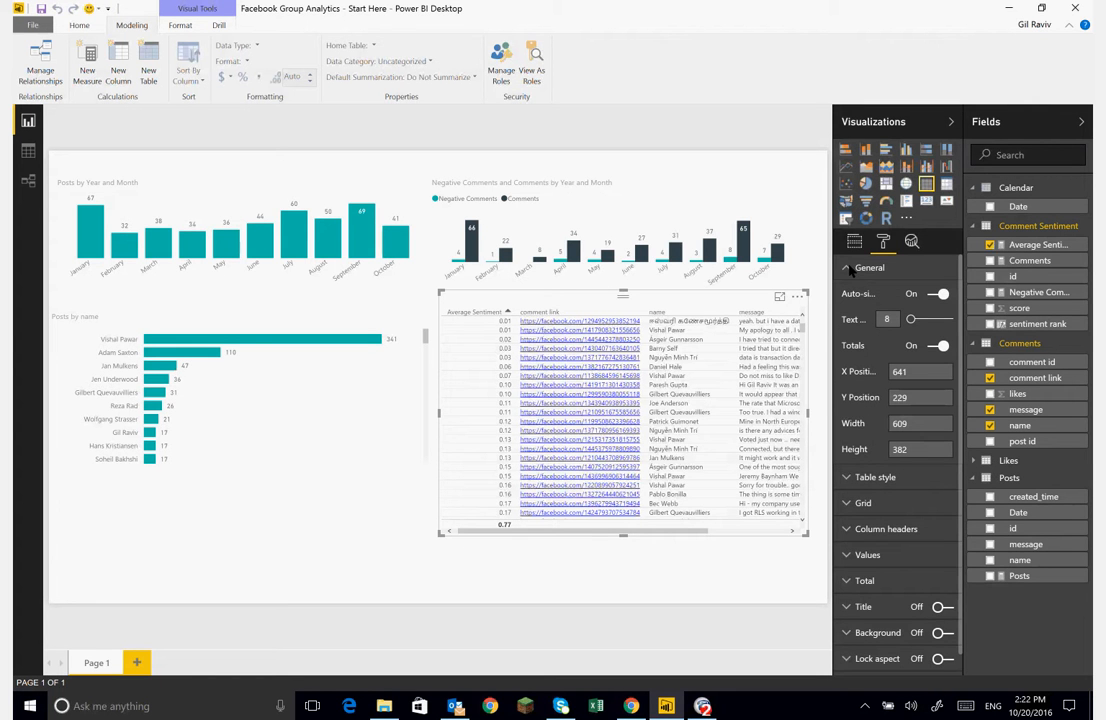
click(851, 270)
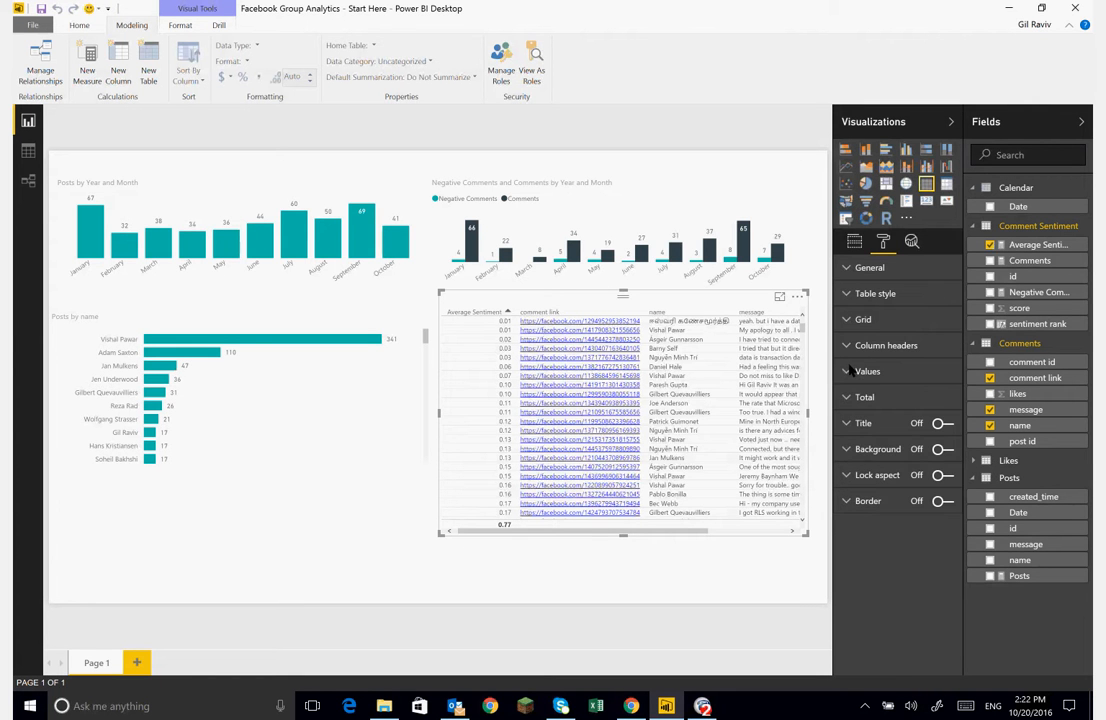
click(850, 371)
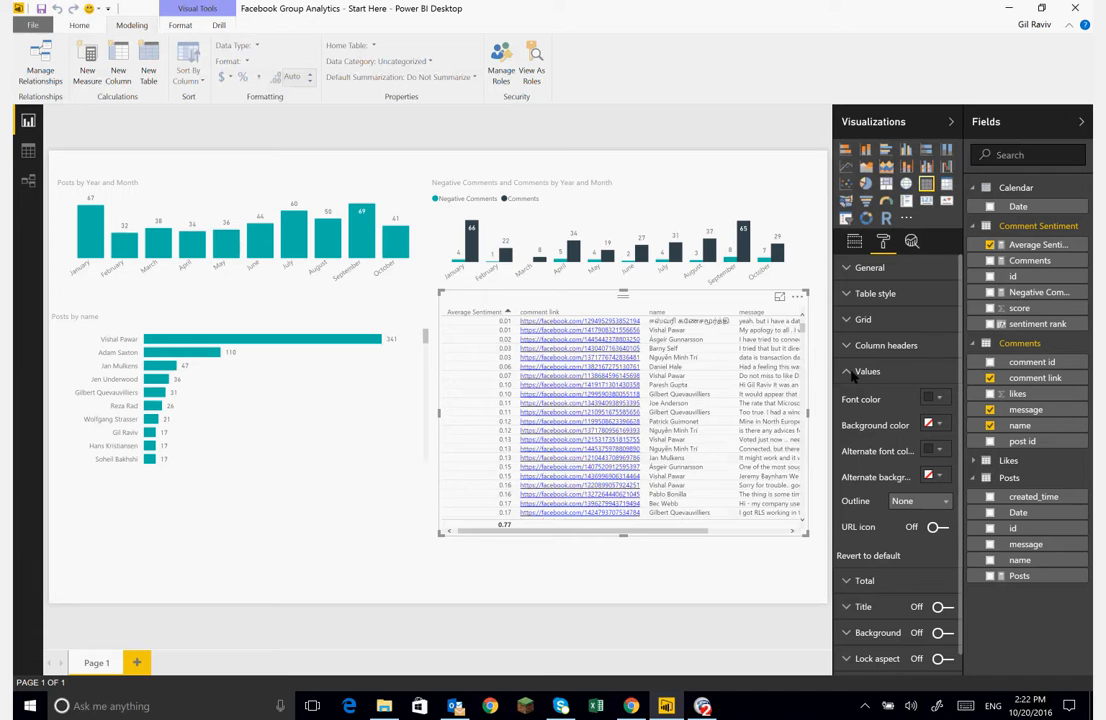
click(852, 372)
click(852, 372)
click(937, 528)
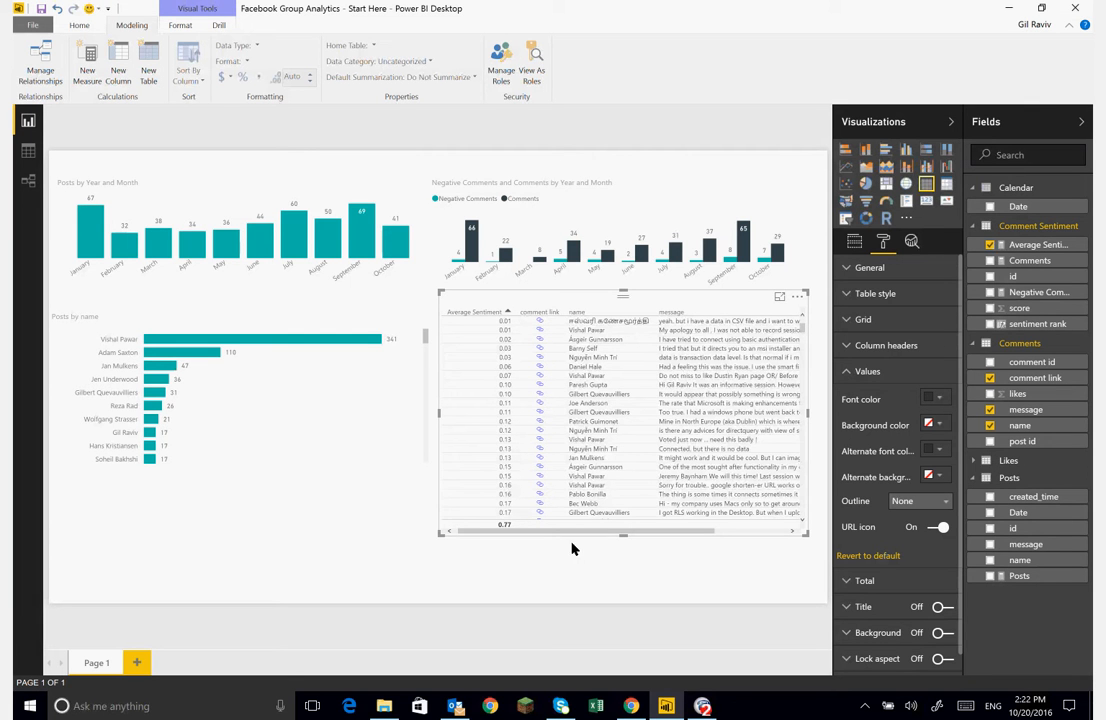
- Filter the table by one commenter's bar and follow a comment's link icon to Facebook
click(264, 482)
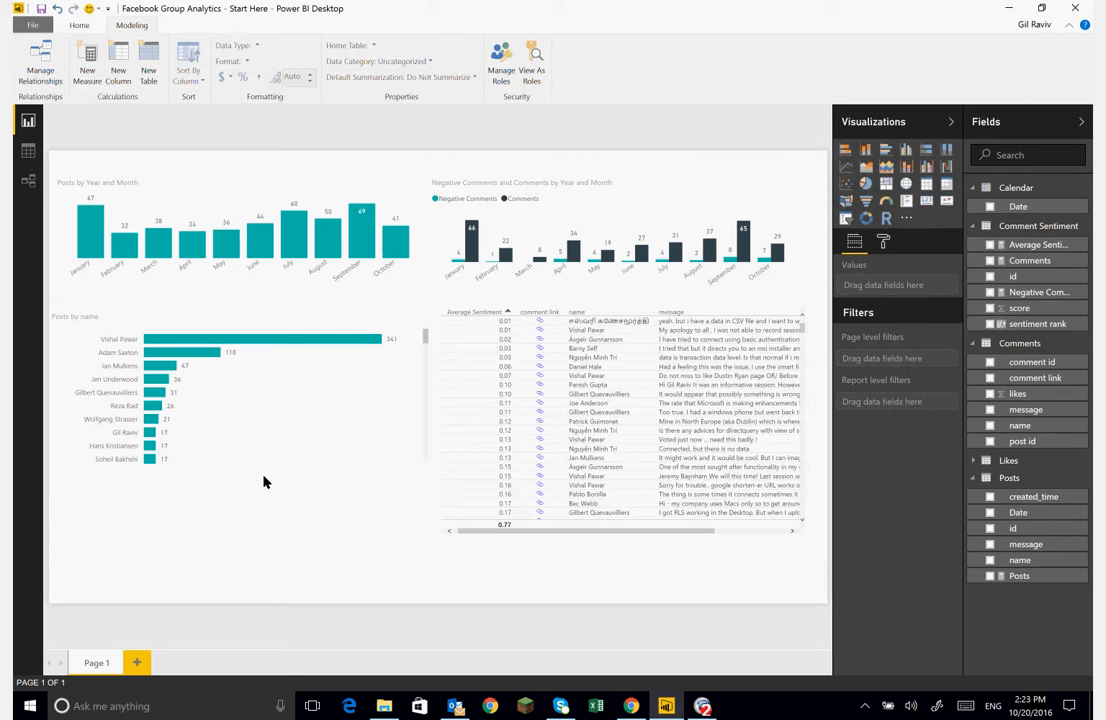
click(150, 433)
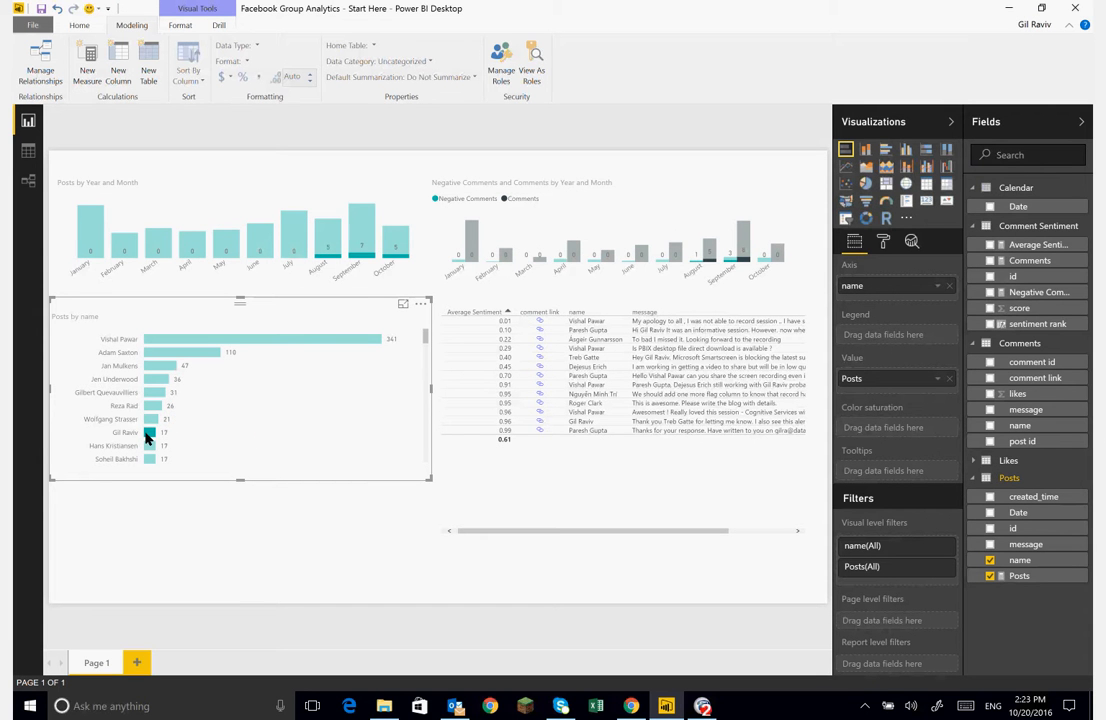
click(150, 434)
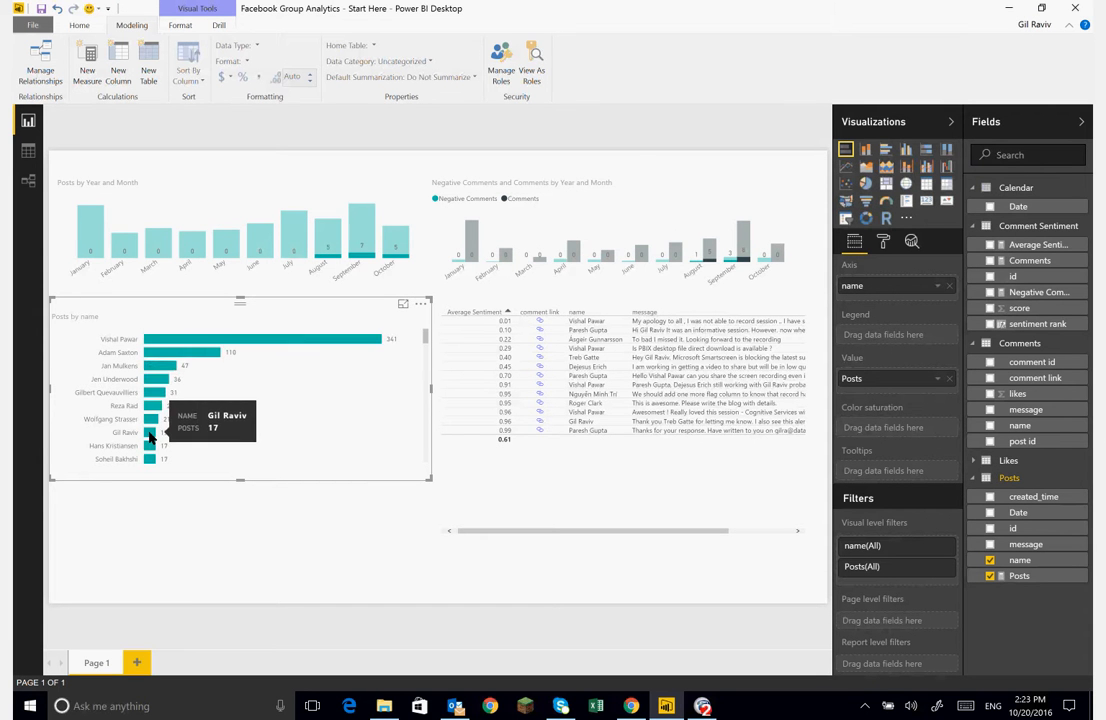
click(150, 434)
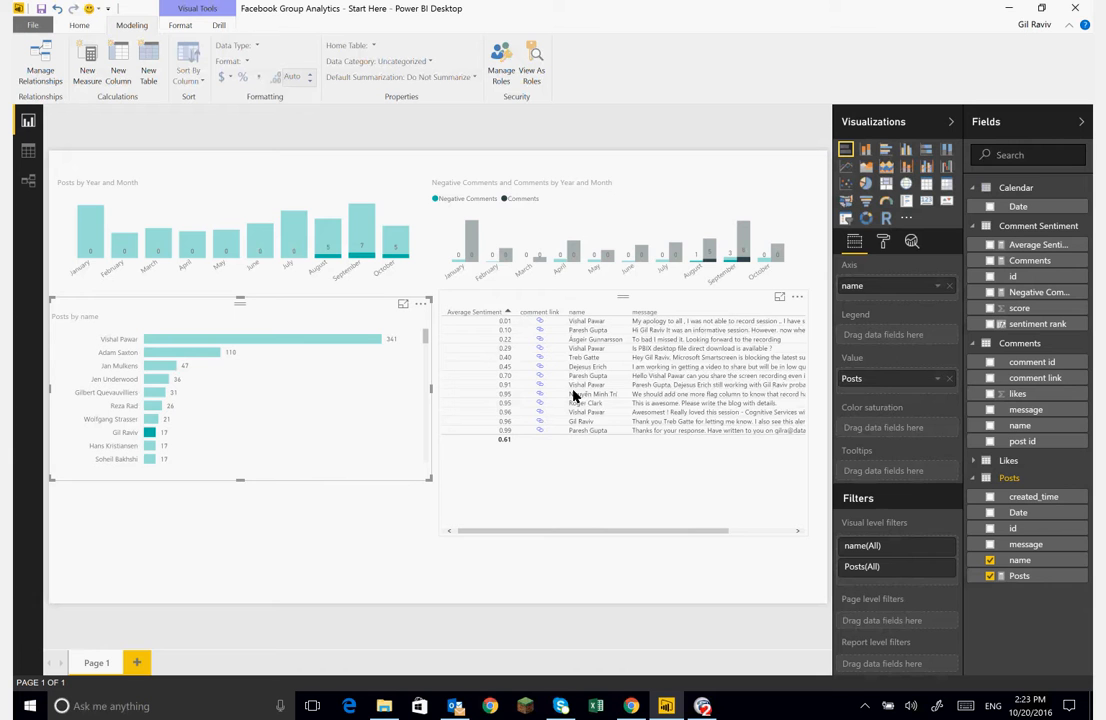
click(541, 320)
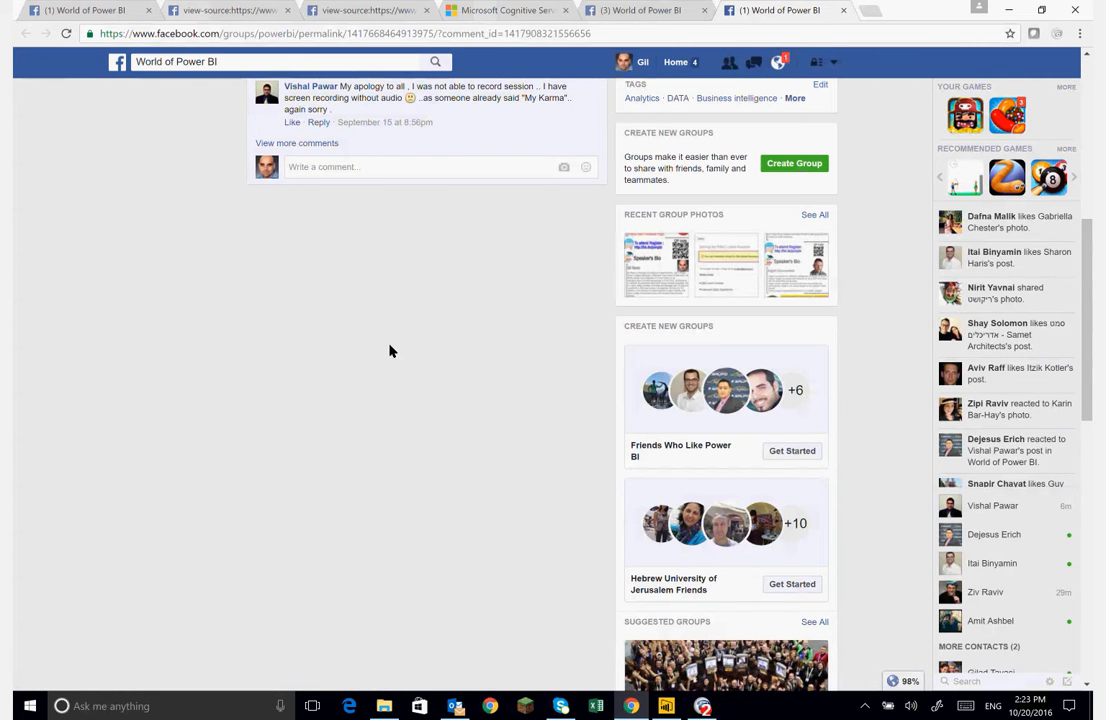
- Shorten the comments table visual by raising its bottom edge
click(666, 706)
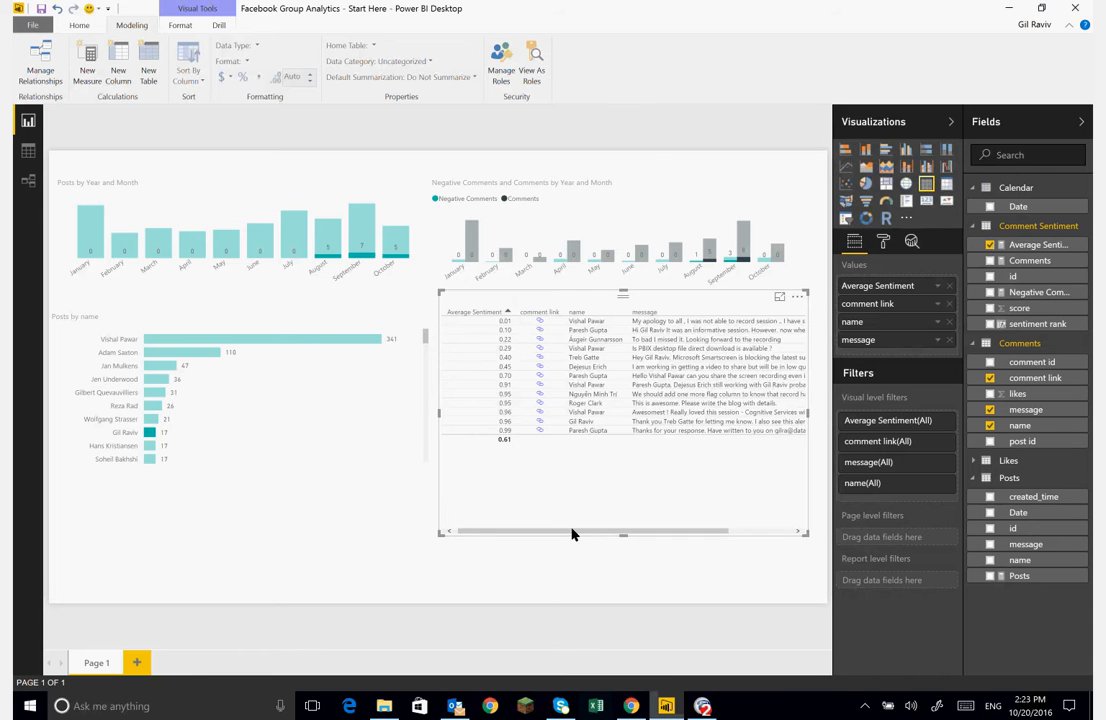
drag(625, 538, 627, 492)
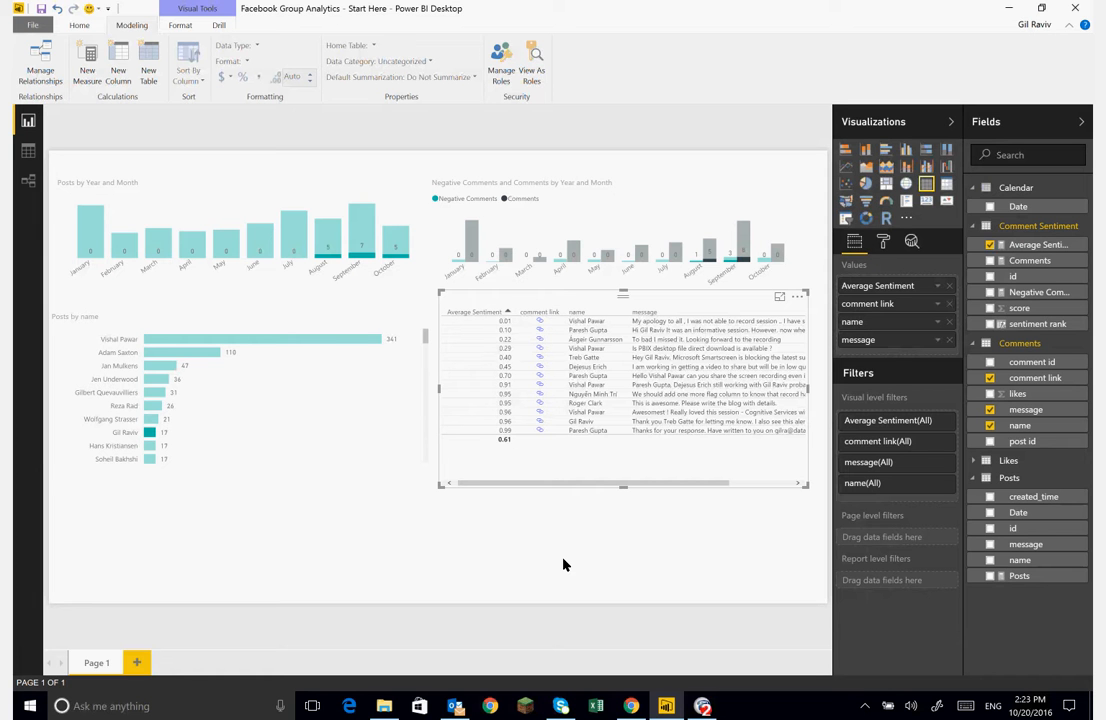
click(78, 25)
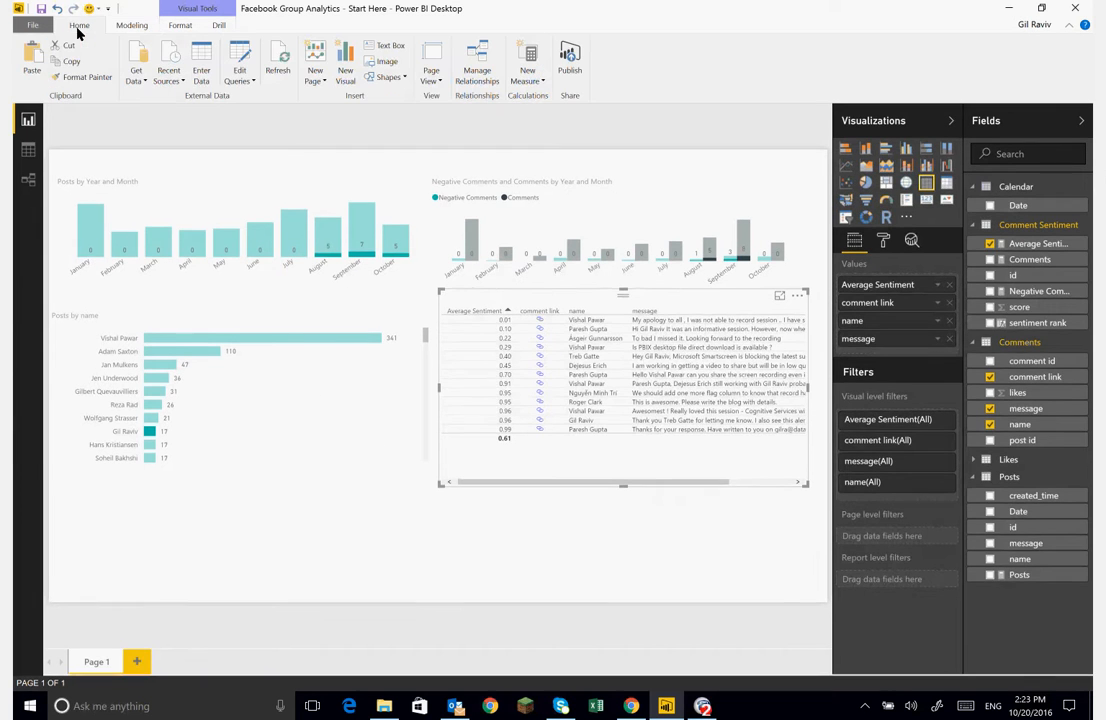
click(33, 25)
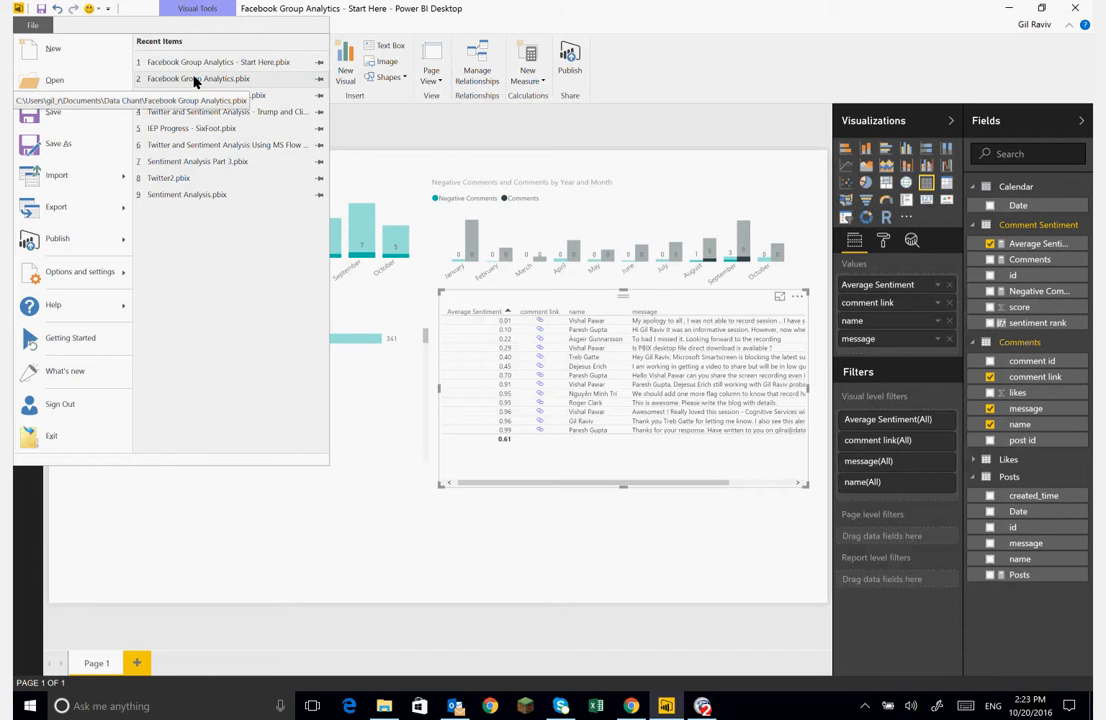
key(Escape)
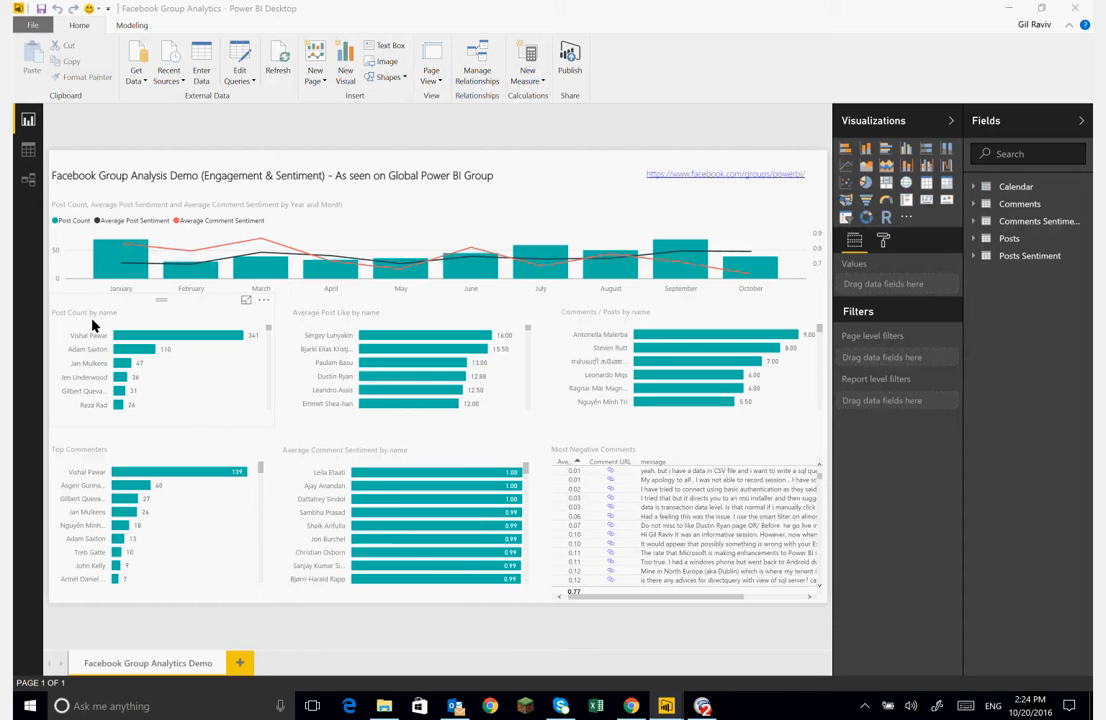
- Open datachant.com in the browser and close its help pop-up
click(631, 706)
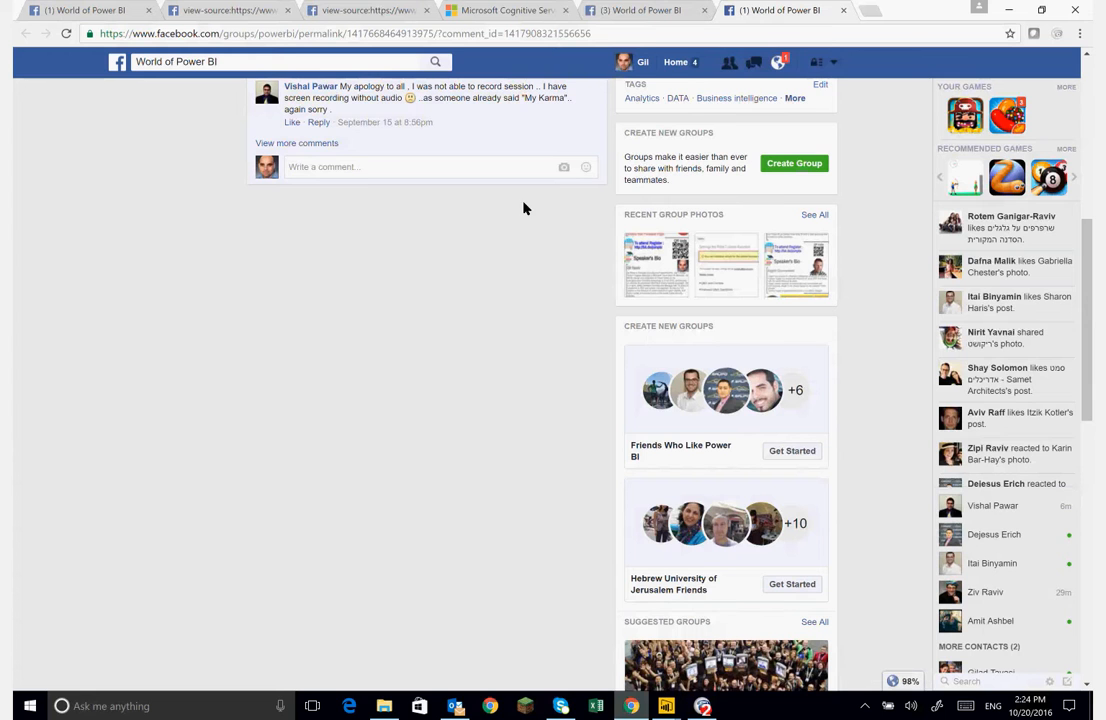
click(375, 34)
text(data)
key(Return)
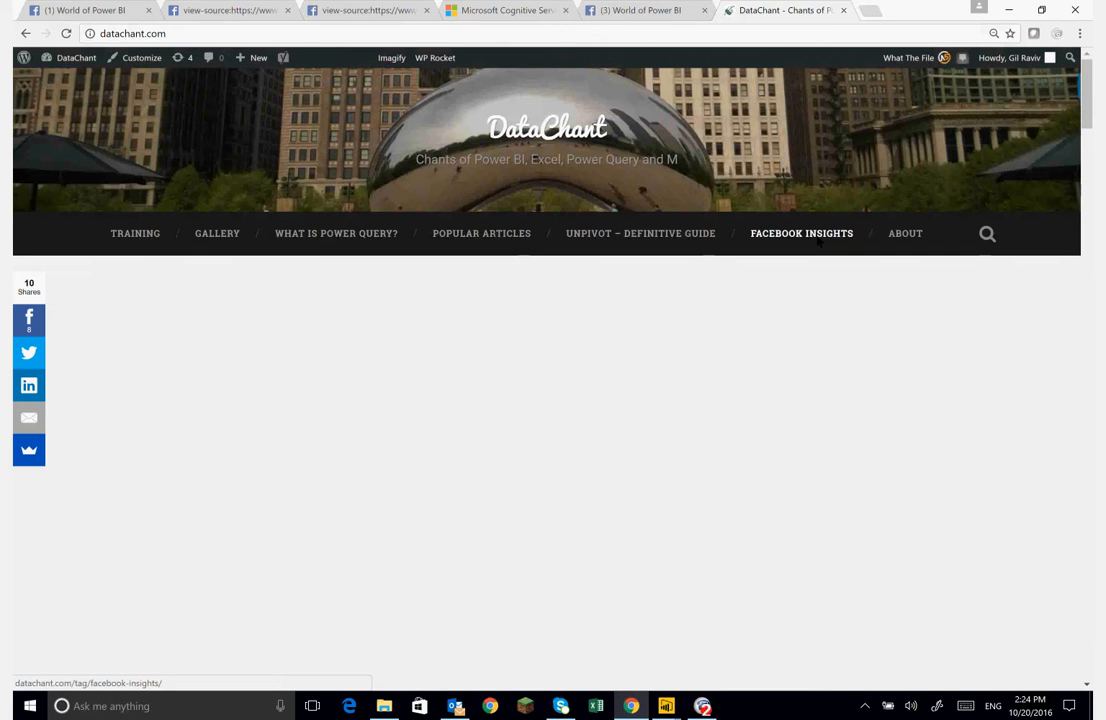
click(818, 240)
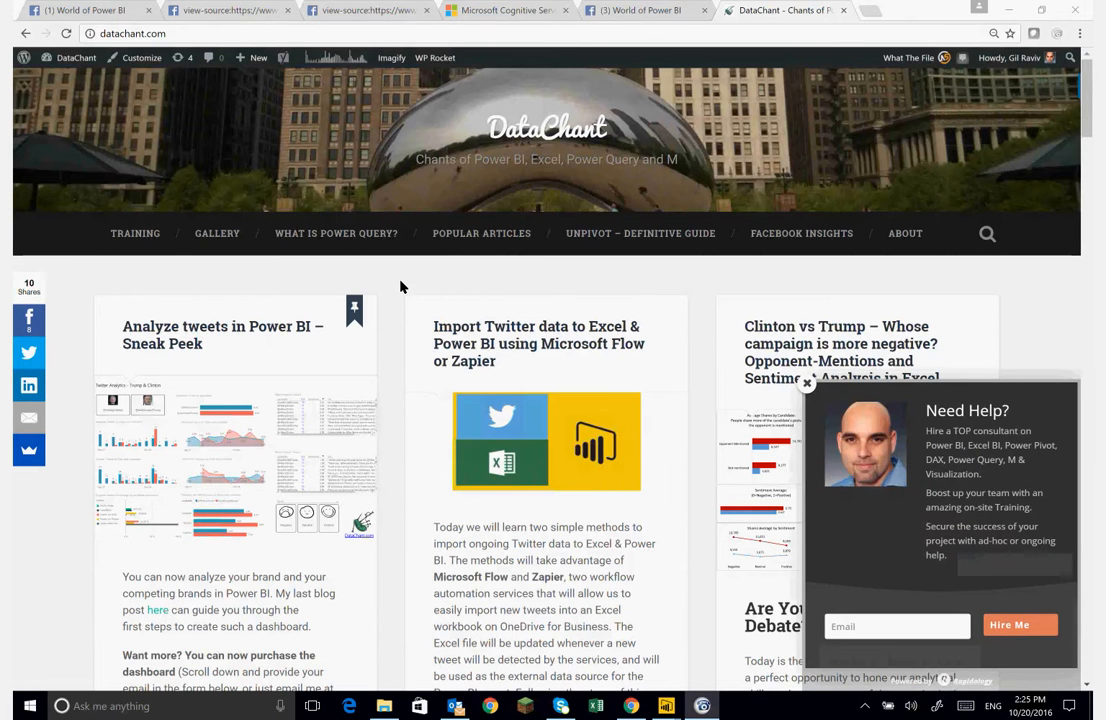
click(806, 383)
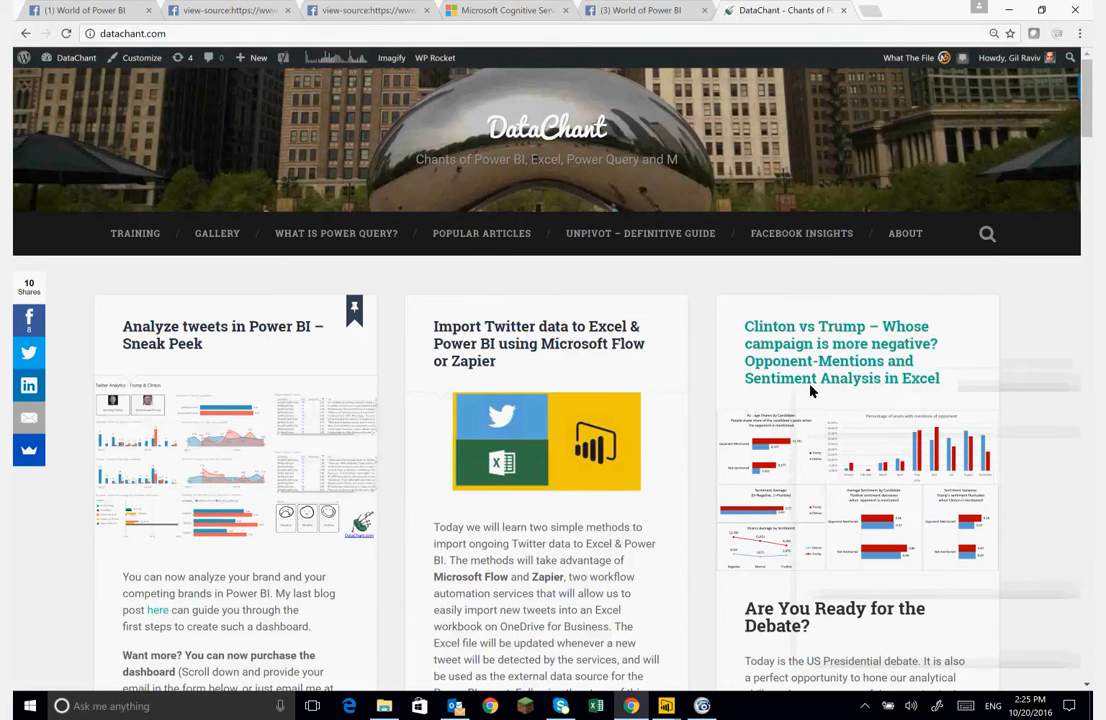
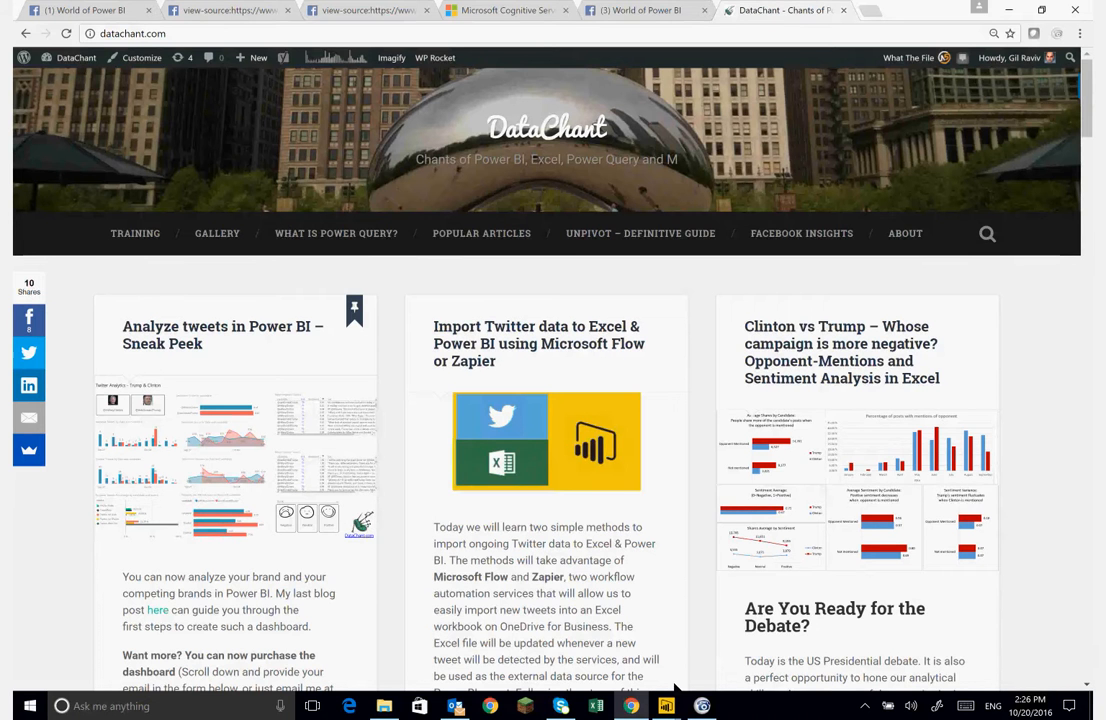
- Switch to the Power BI report and inspect the relationships between the model's tables
mouse_move(670, 707)
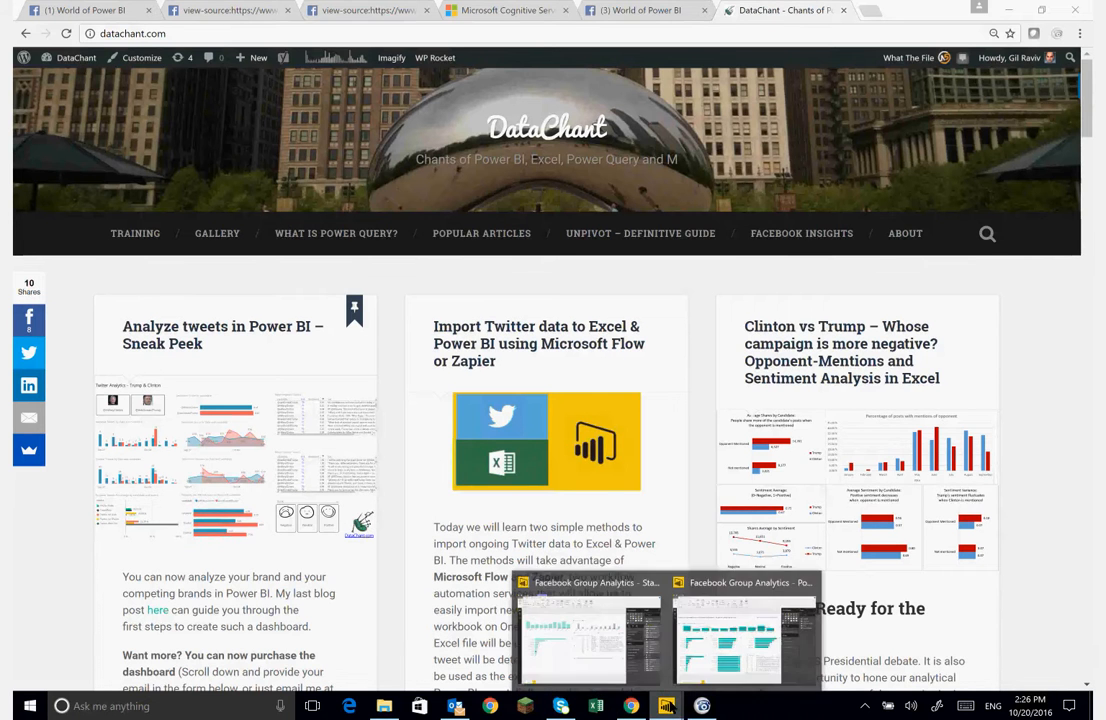
click(565, 637)
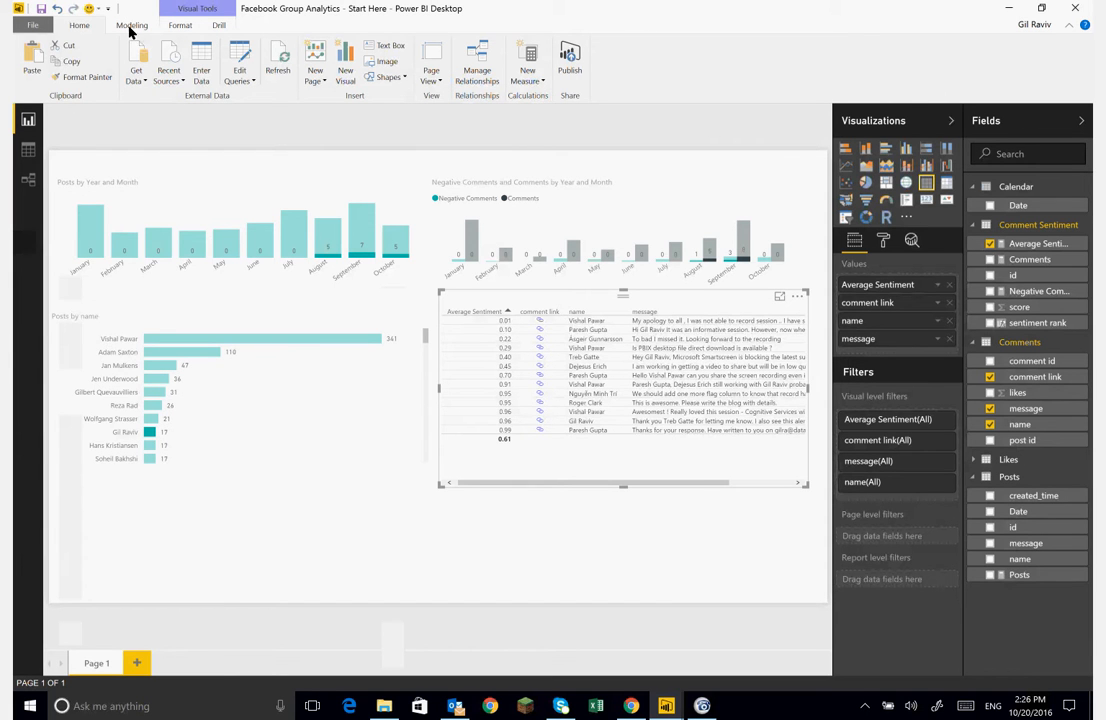
click(132, 76)
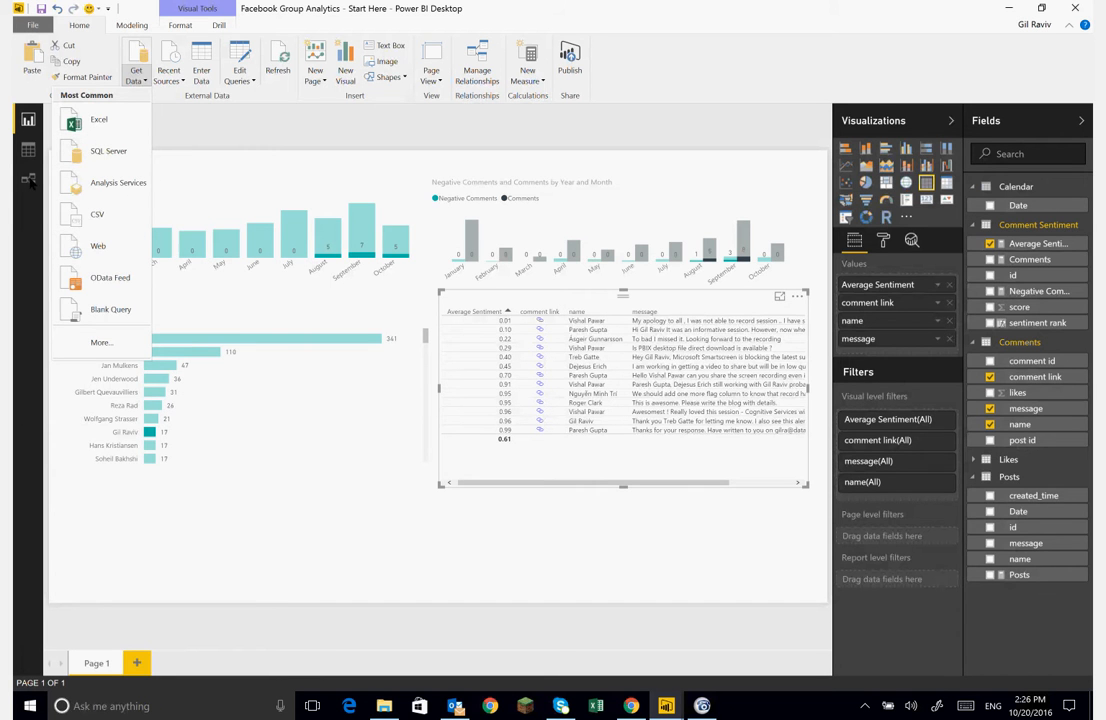
click(30, 183)
click(30, 183)
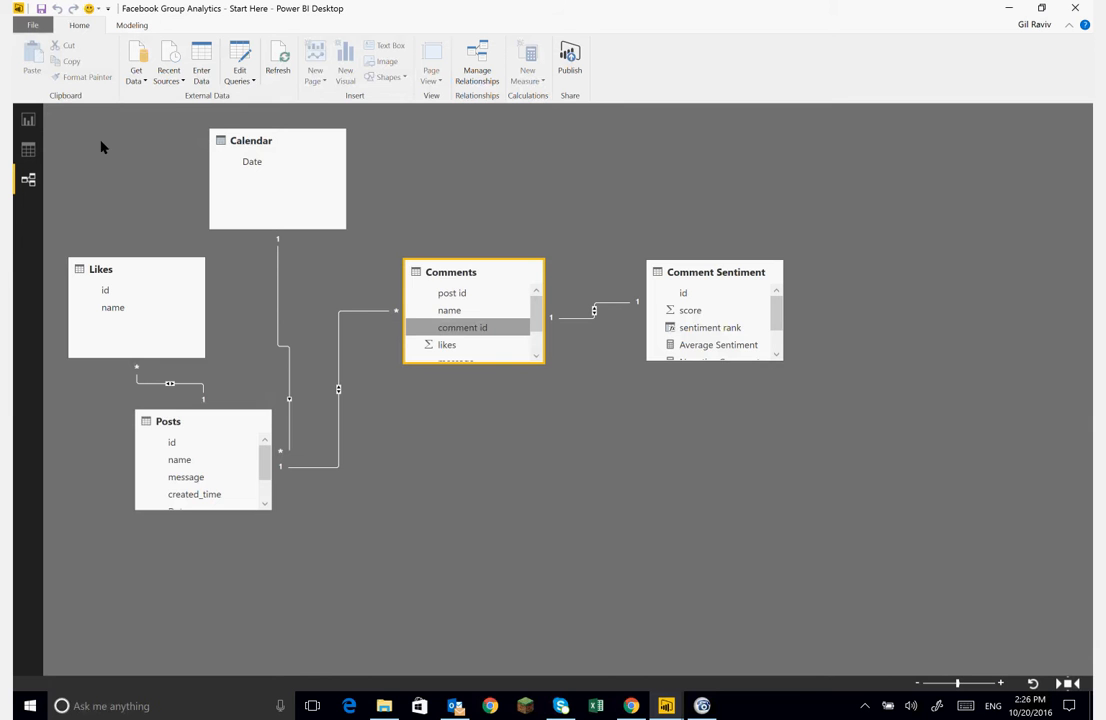
click(36, 121)
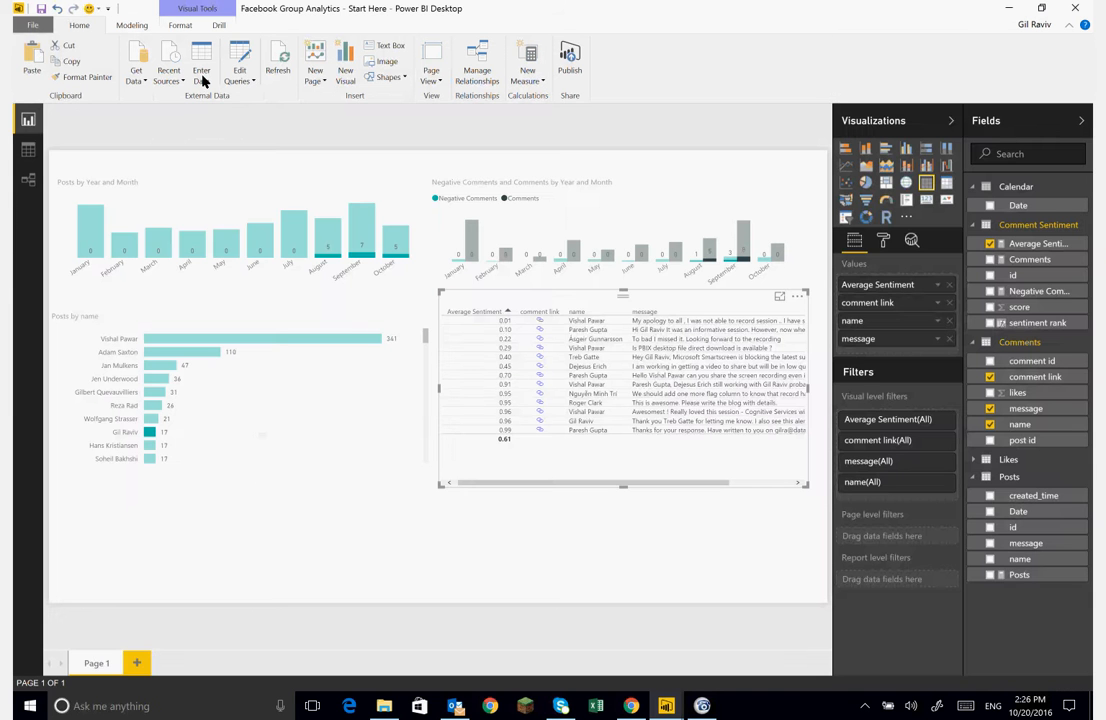
- Open the Query Editor to inspect the API Key parameter and the Likes query, then minimize it
click(240, 79)
click(186, 95)
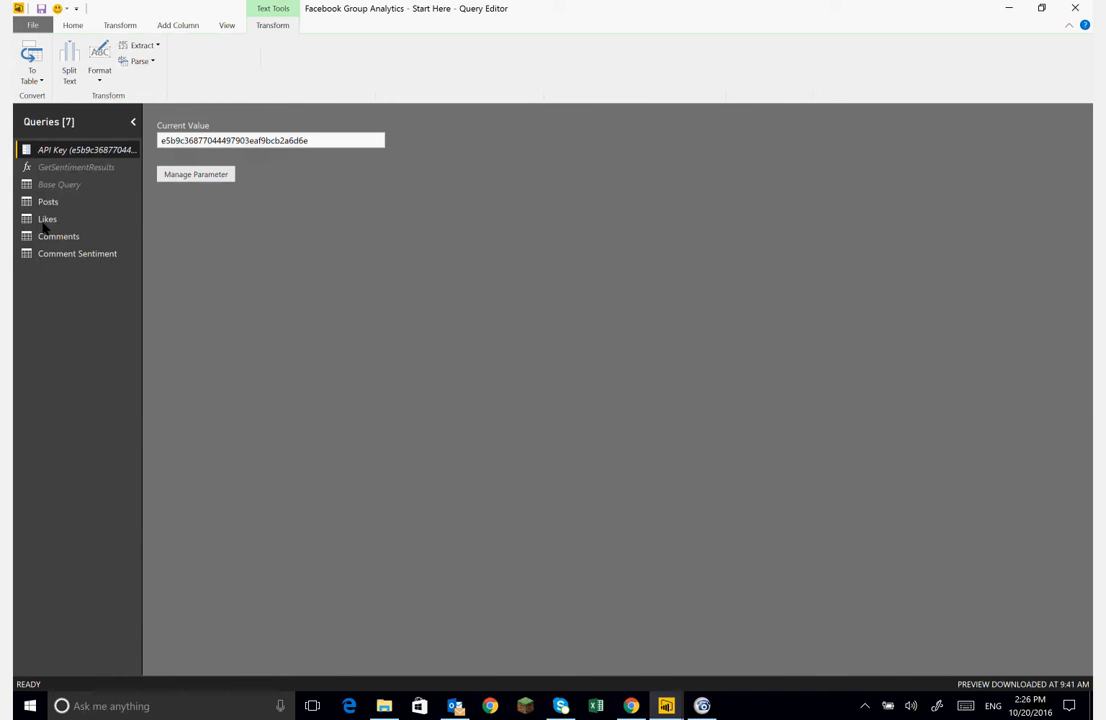
click(58, 220)
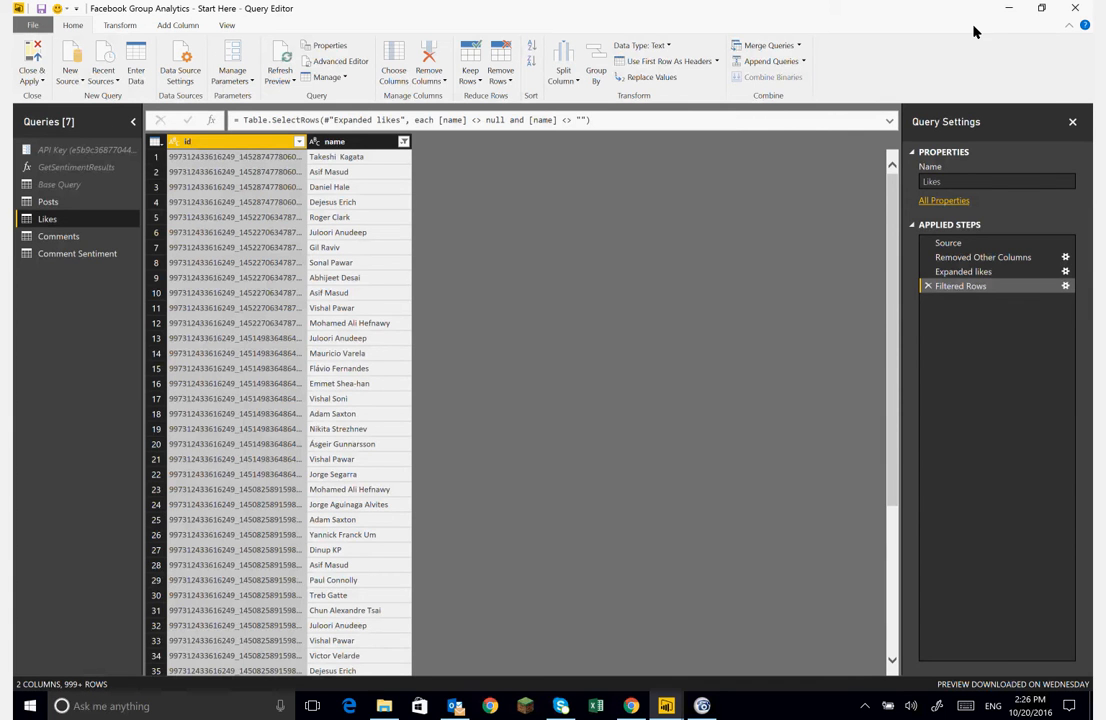
click(1010, 8)
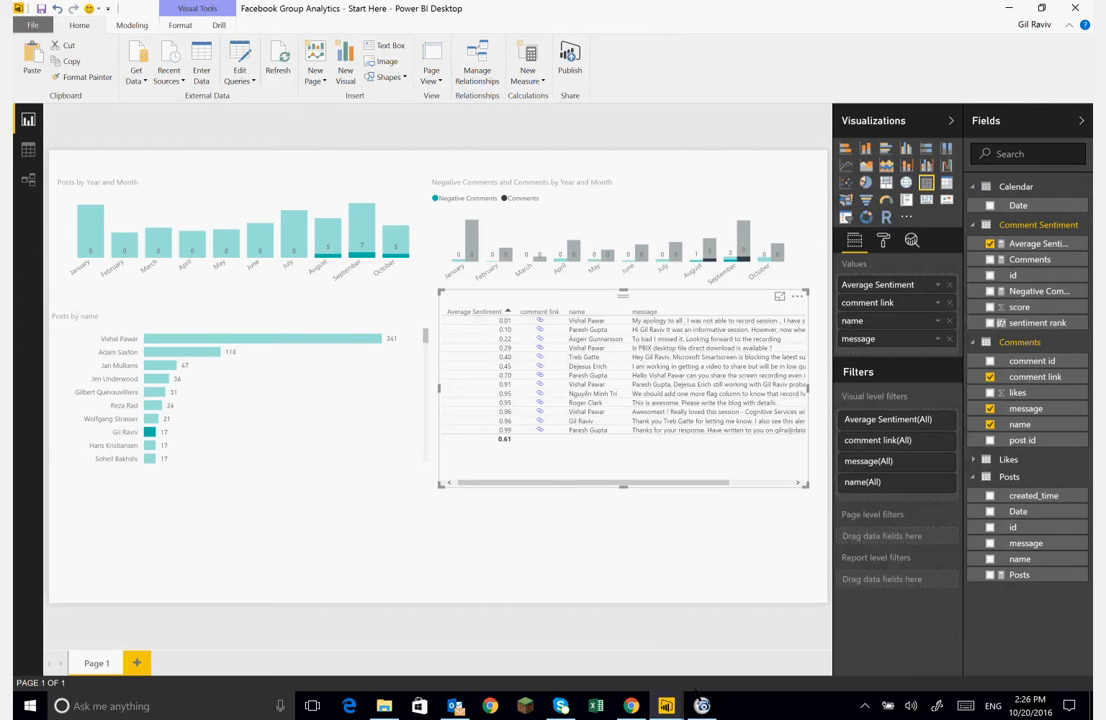
- Reopen the Query Editor and inspect the Base Query's Source step, selecting the Facebook group ID in its formula
click(701, 700)
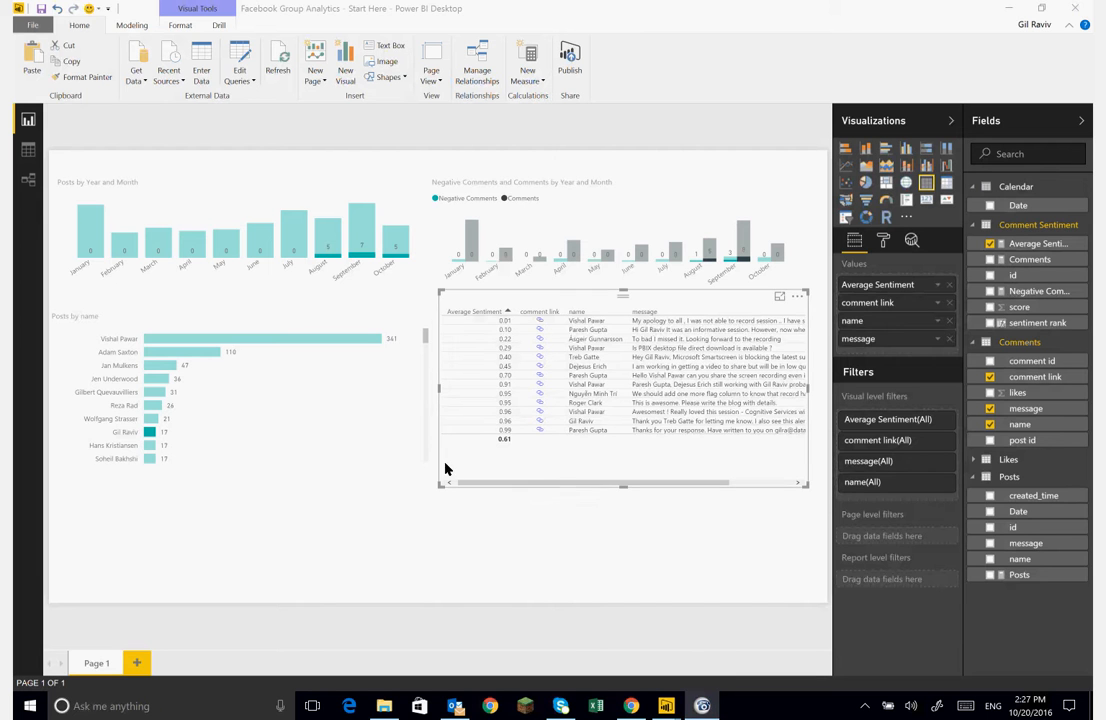
click(393, 539)
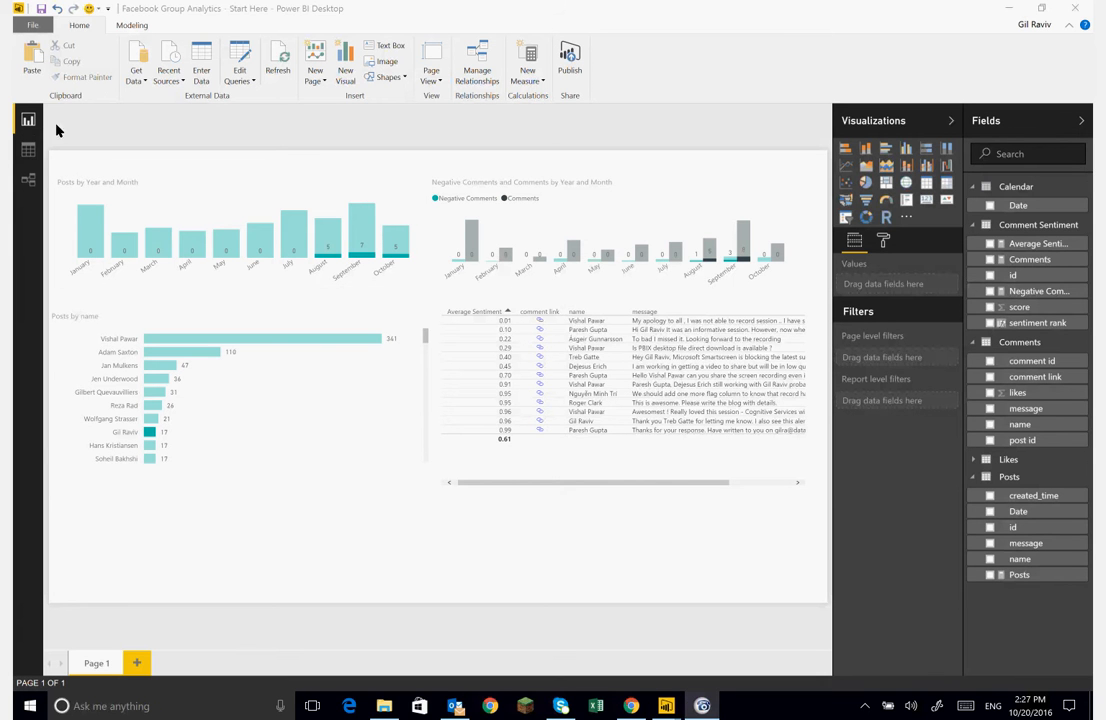
click(240, 79)
click(190, 95)
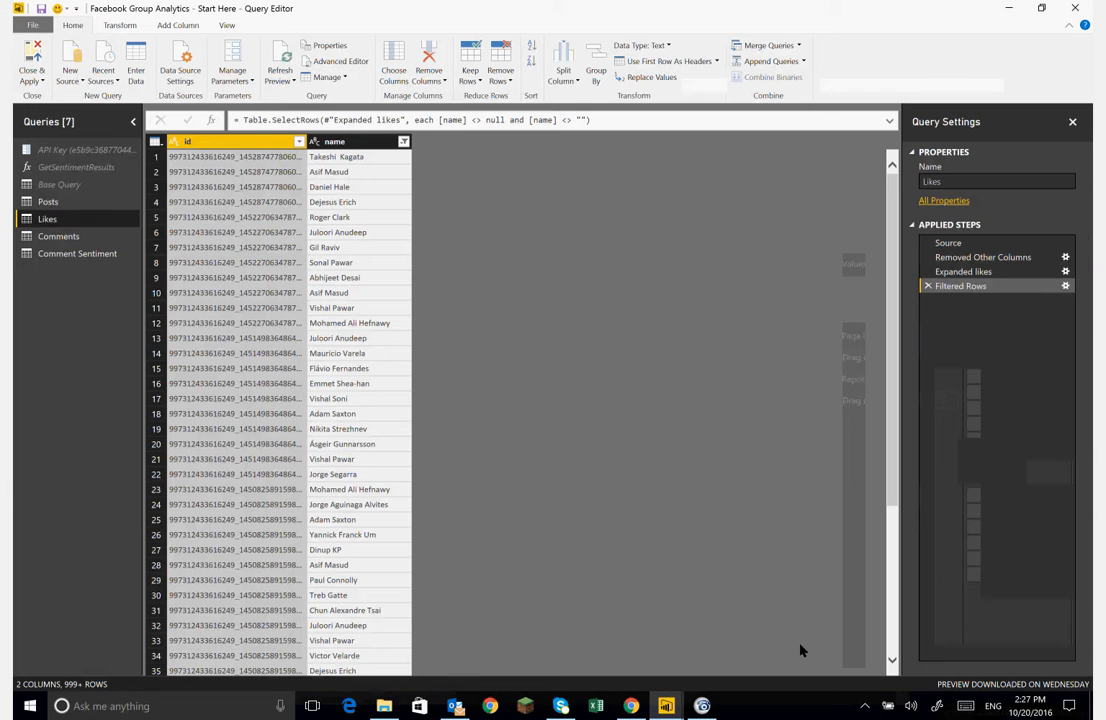
click(60, 185)
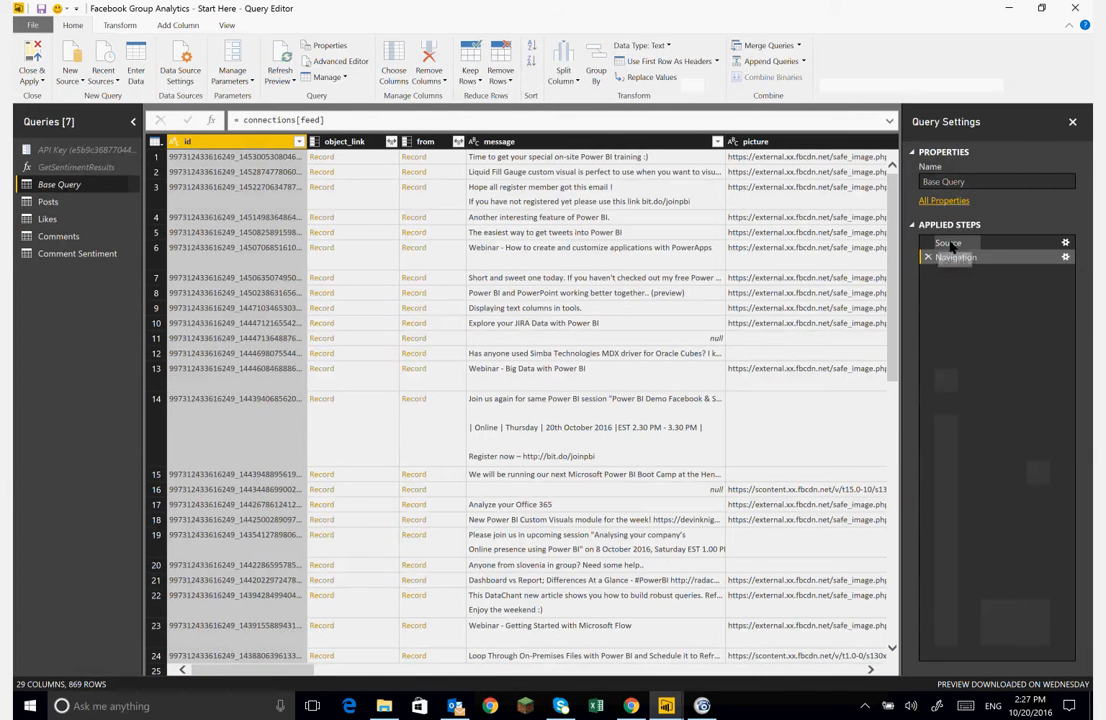
click(948, 243)
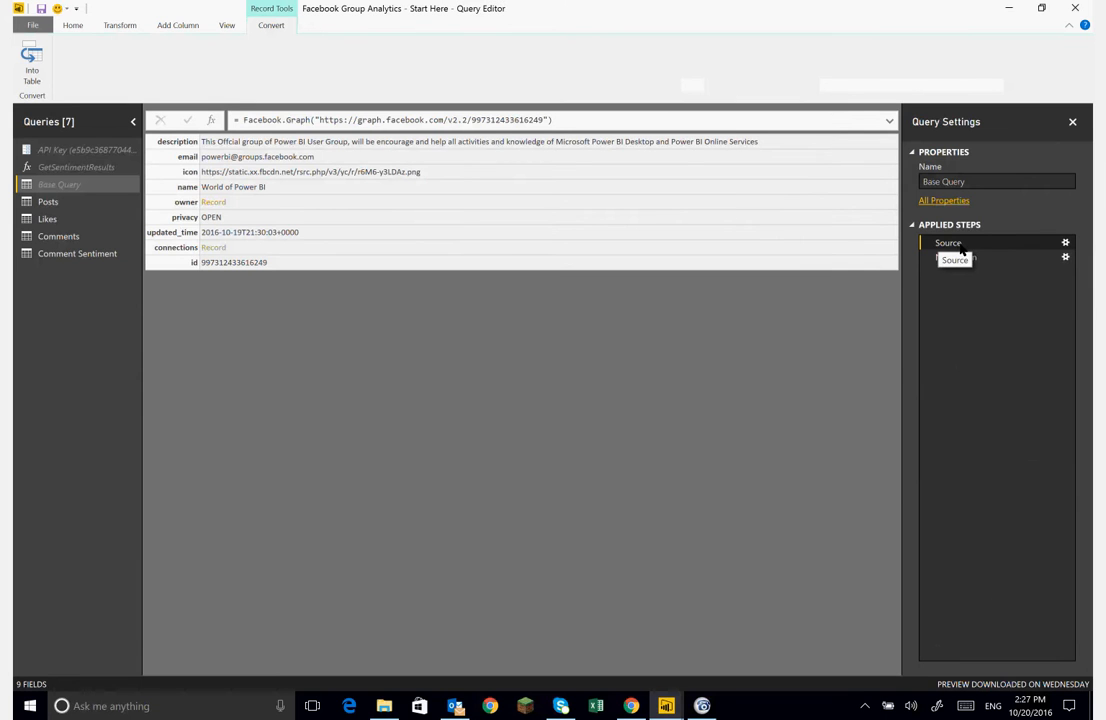
double_click(486, 120)
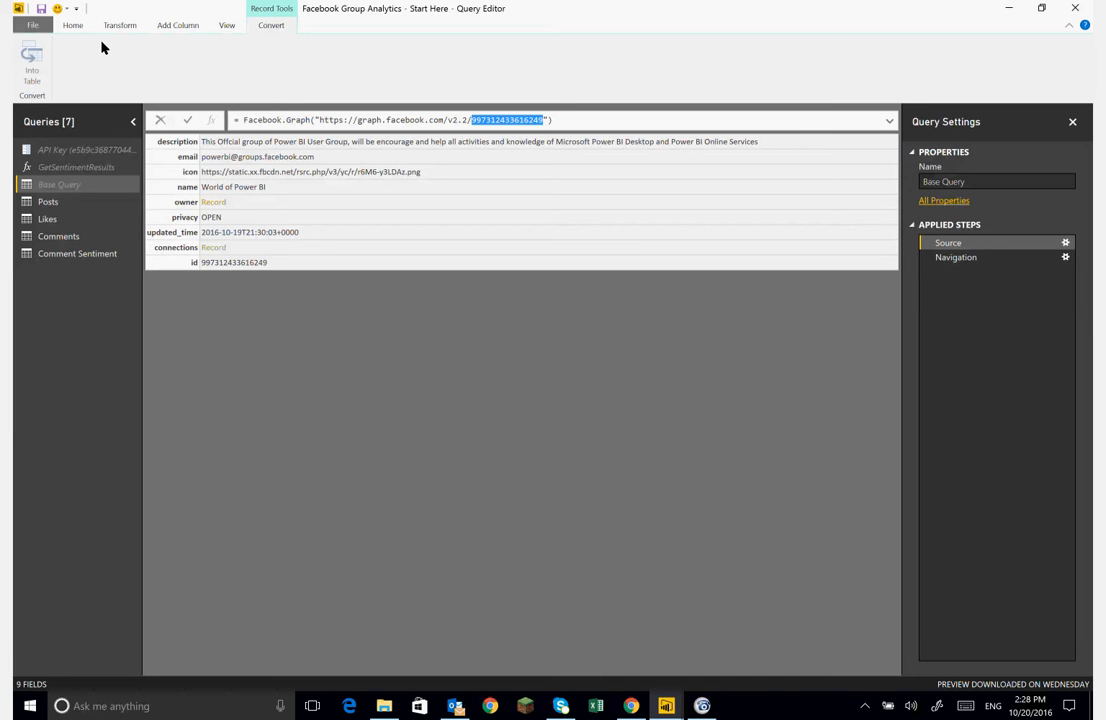
click(73, 26)
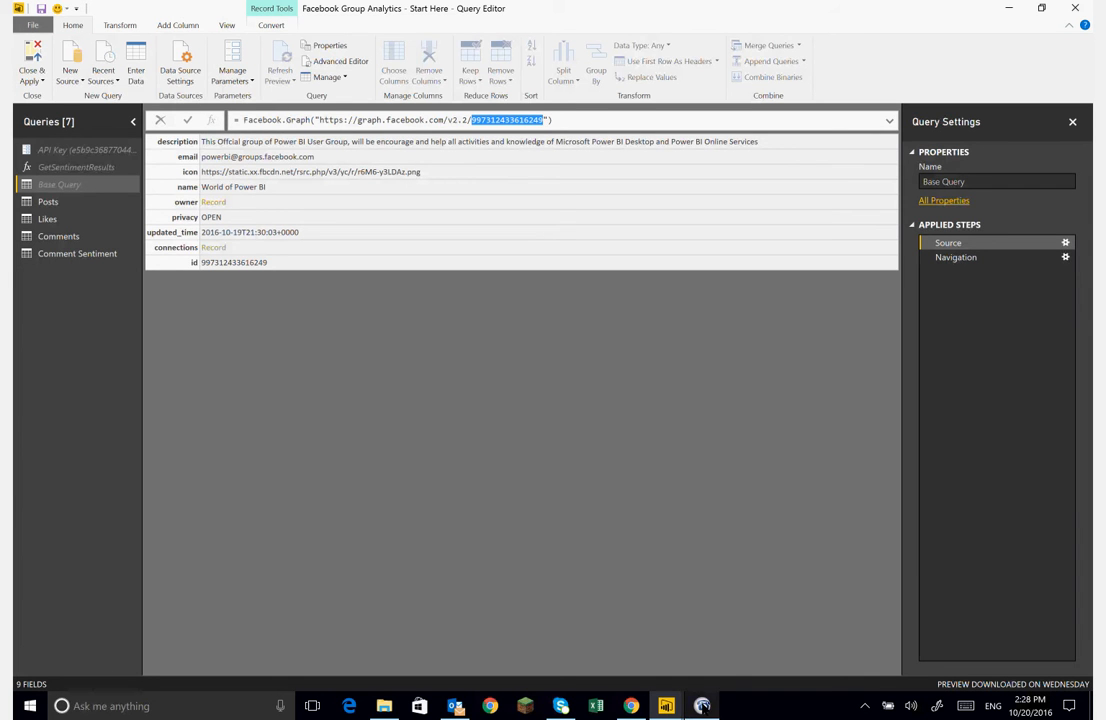
mouse_move(702, 703)
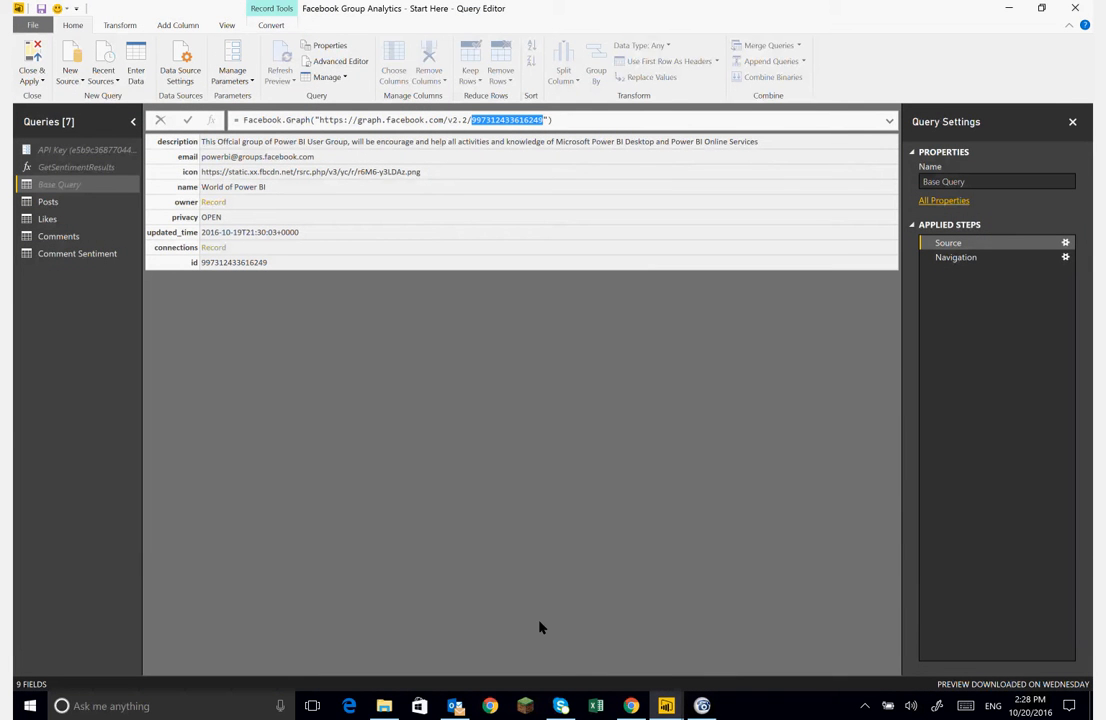
key(alt+Tab)
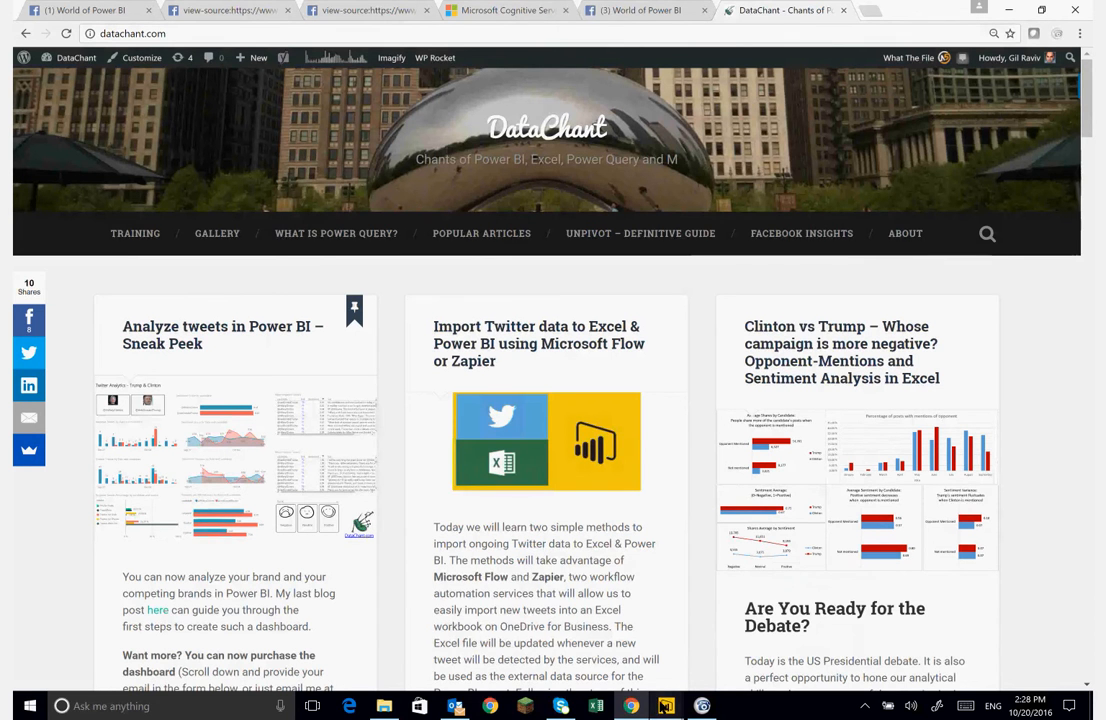
mouse_move(666, 706)
click(779, 658)
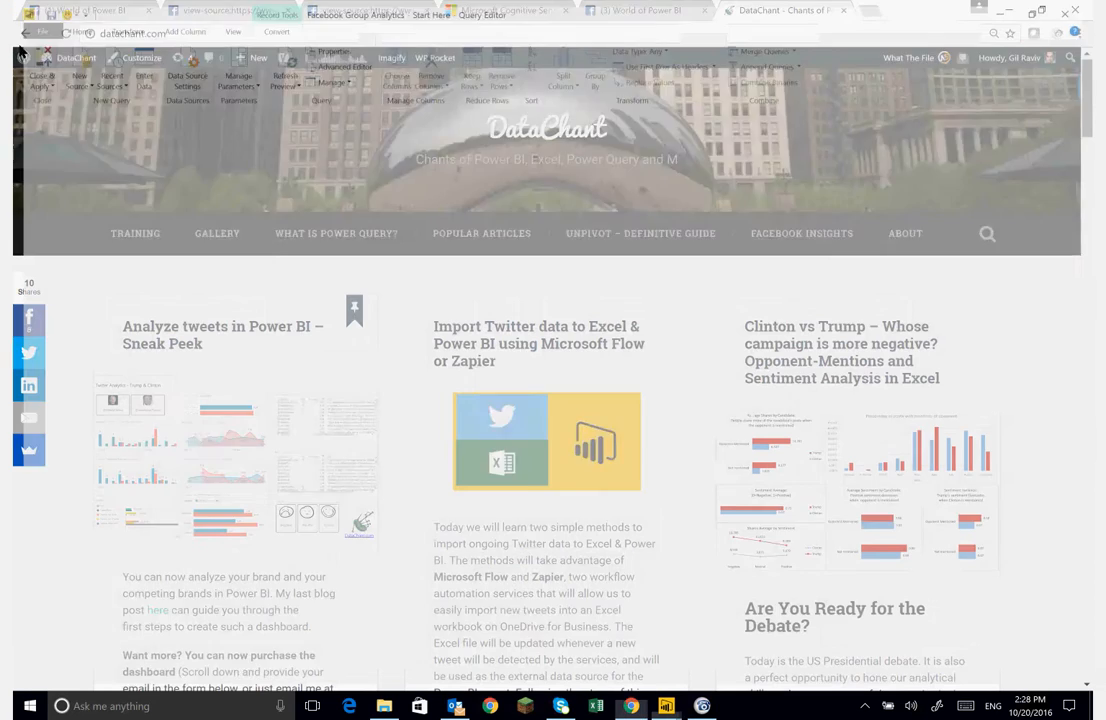
click(632, 705)
mouse_move(666, 706)
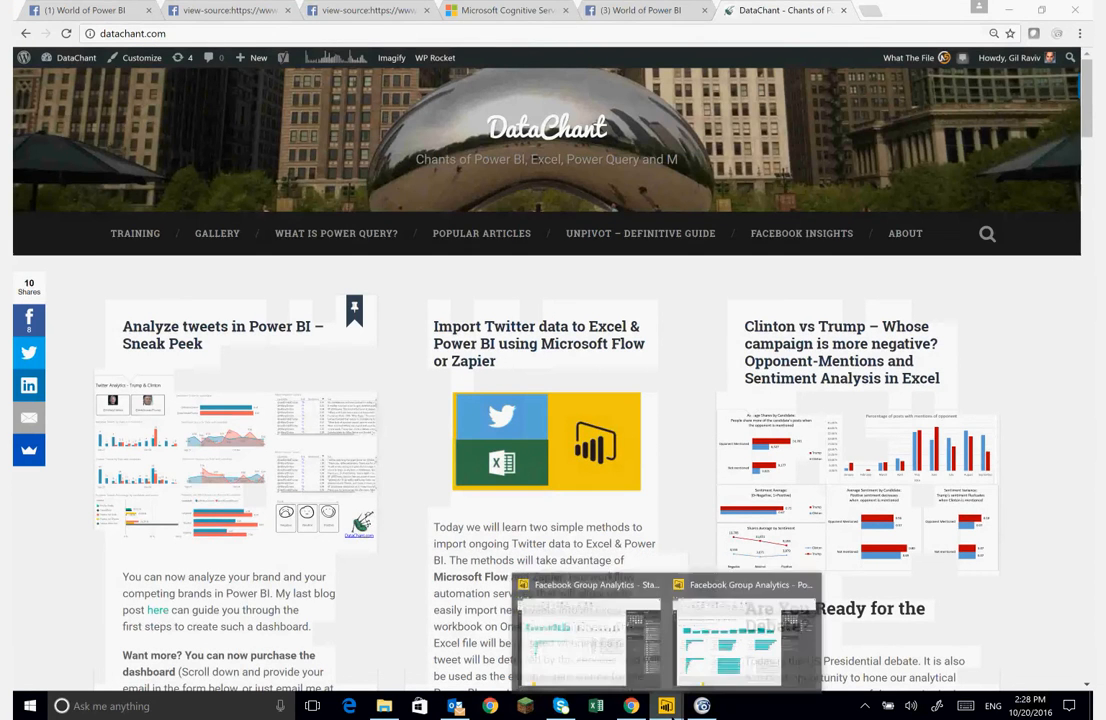
click(585, 650)
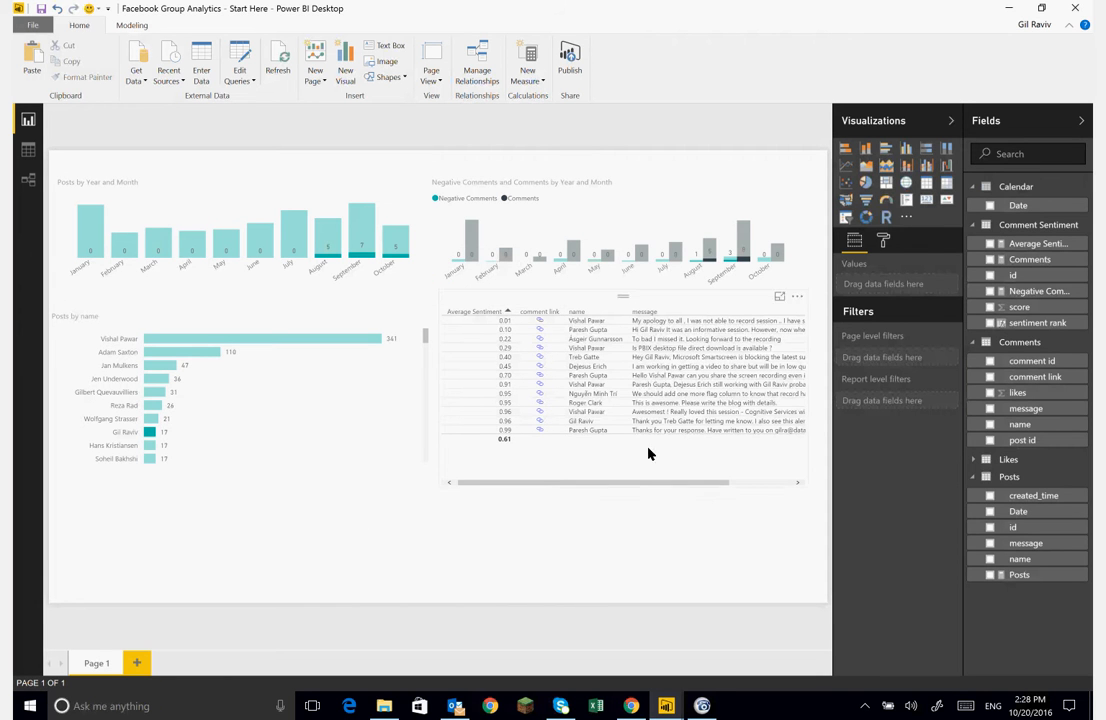
- Place a copy of the comments table visual in the lower-left area of the report page
click(590, 302)
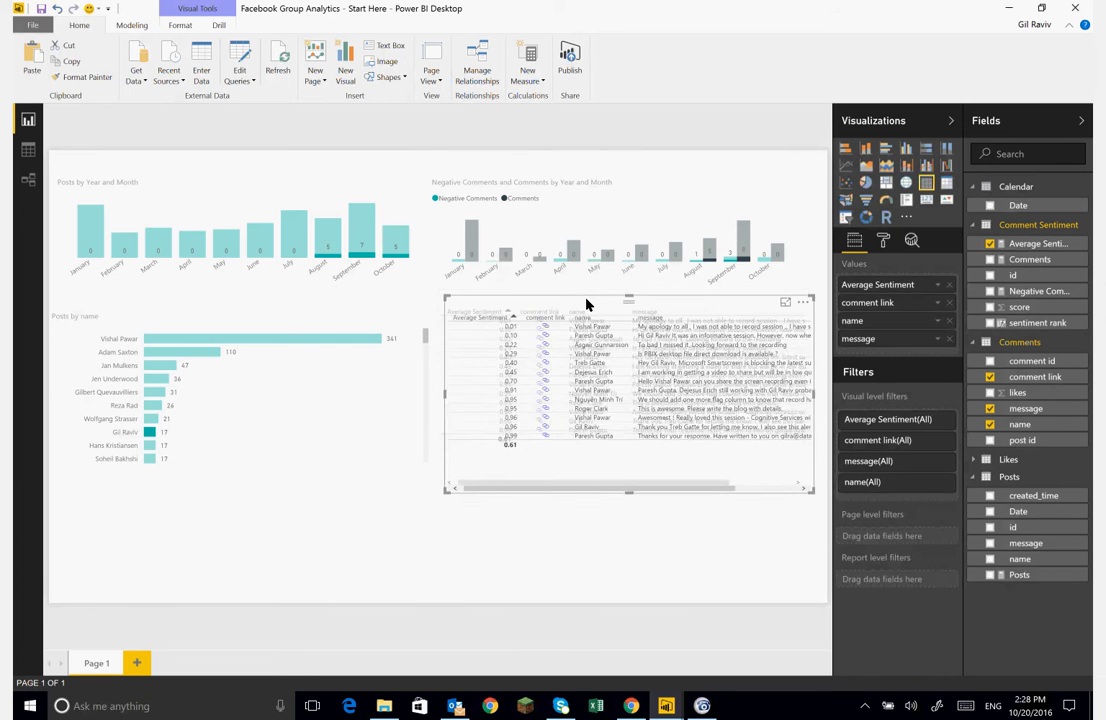
drag(585, 306, 207, 500)
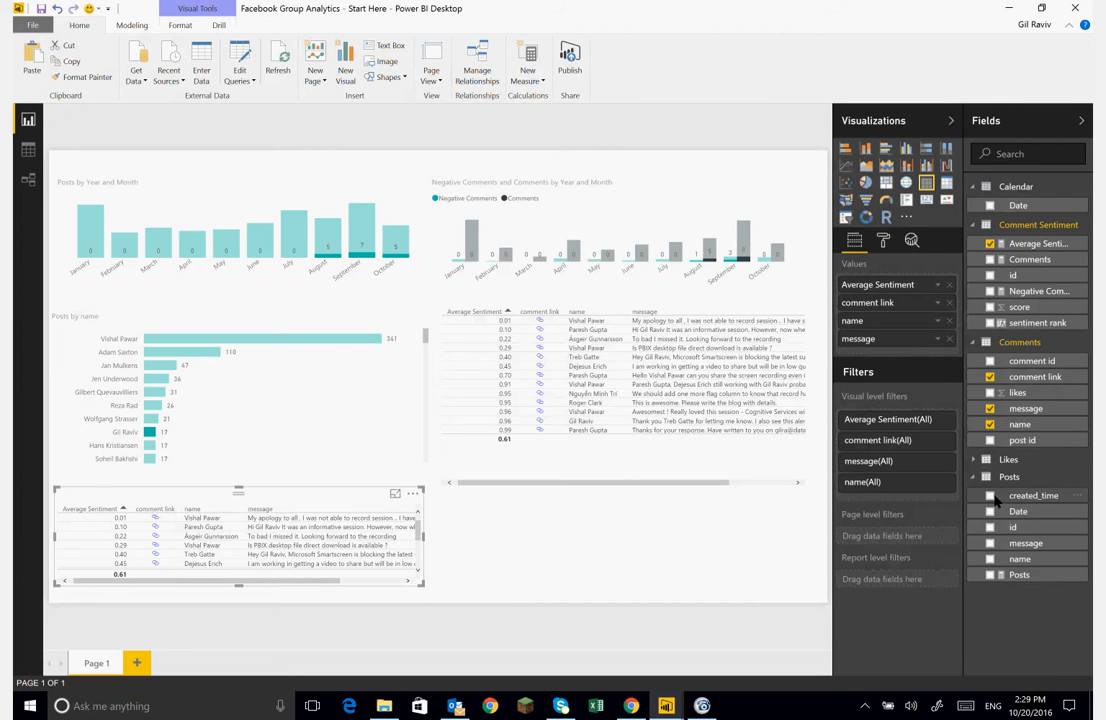
- Add the Posts created_time field to the new table as a plain date instead of a date hierarchy
drag(996, 500, 872, 289)
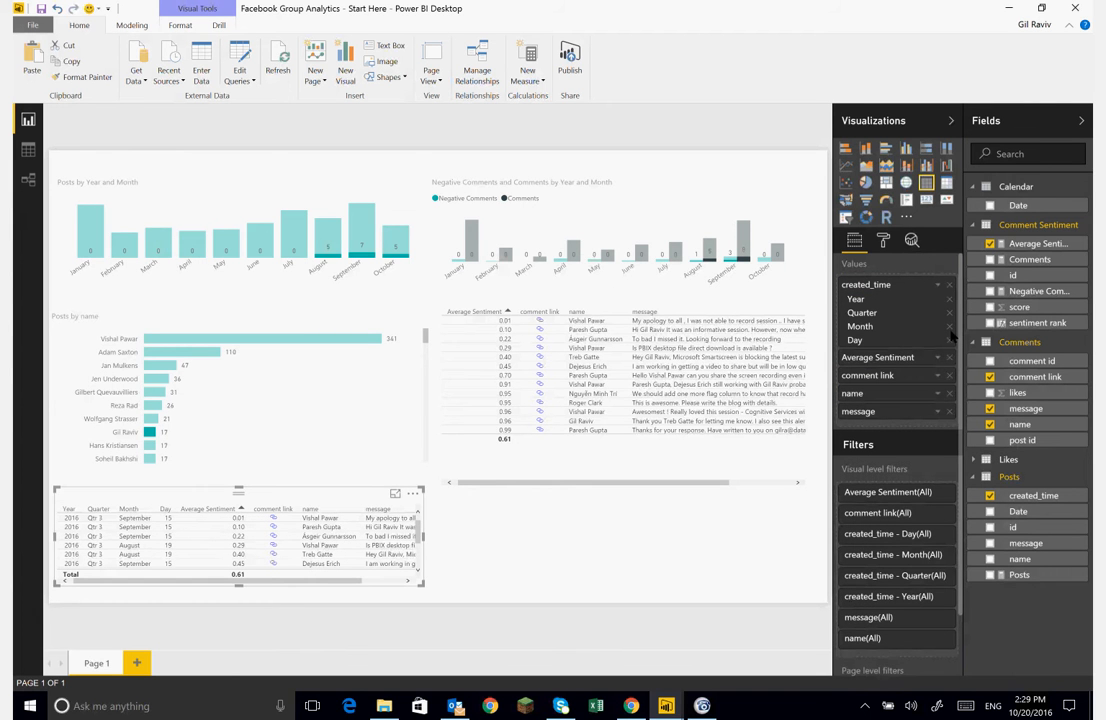
click(949, 326)
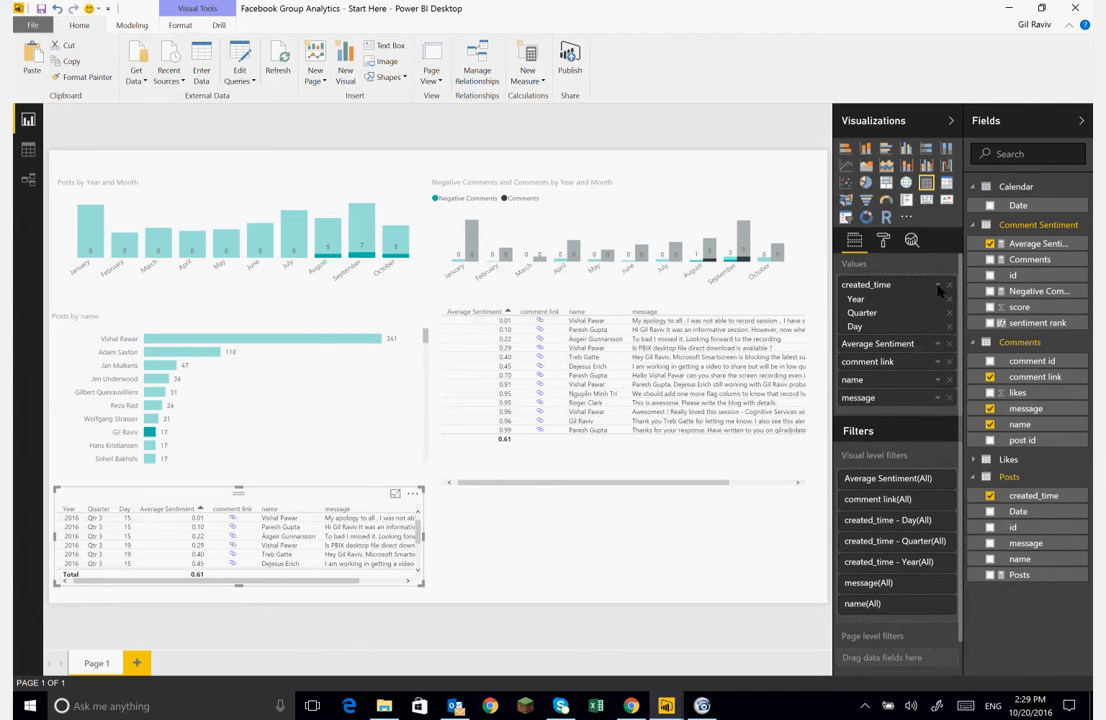
click(938, 287)
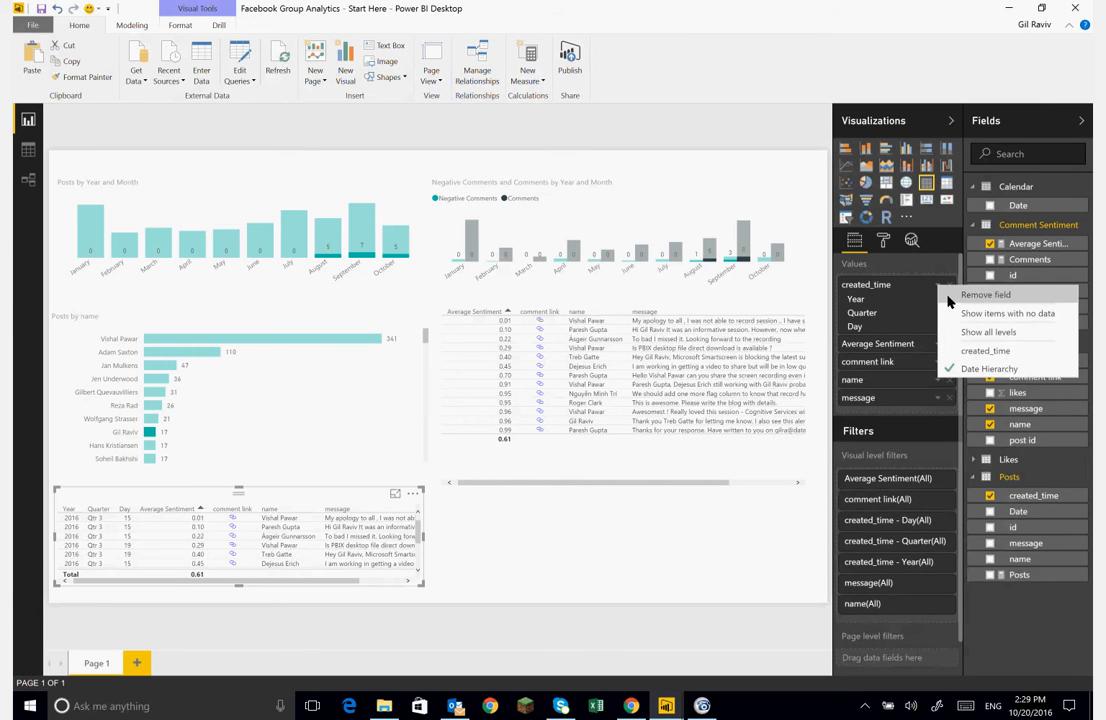
click(985, 351)
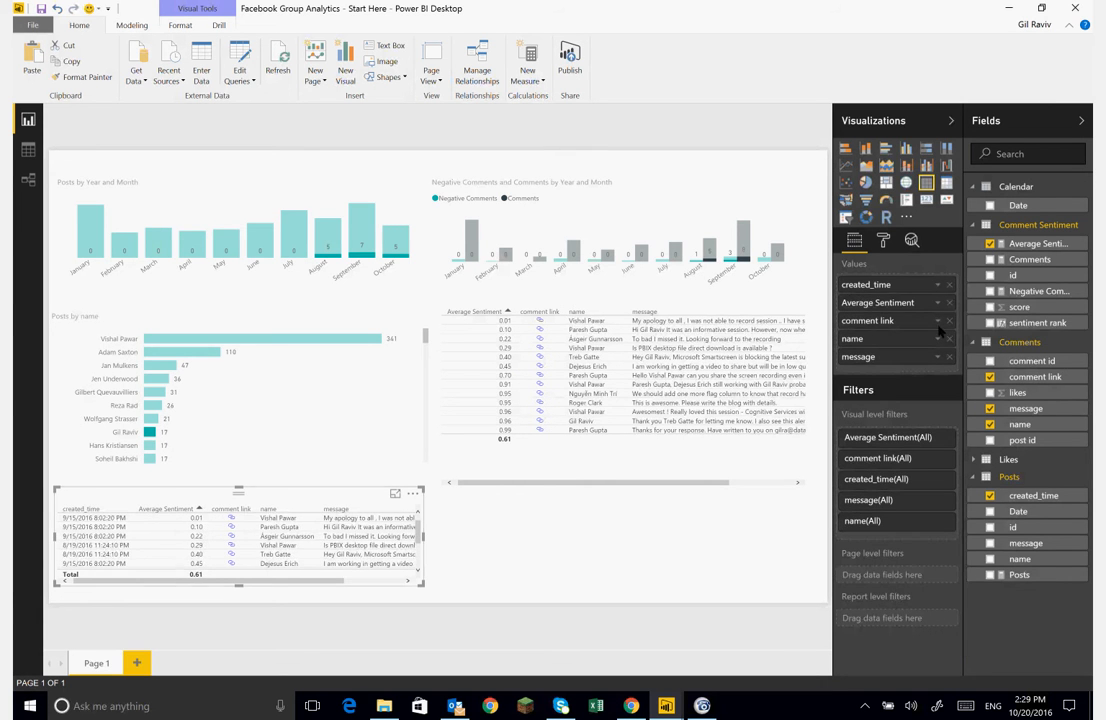
- Sort the new table by created_time and remove its Average Sentiment, comment link, name and message fields
click(126, 511)
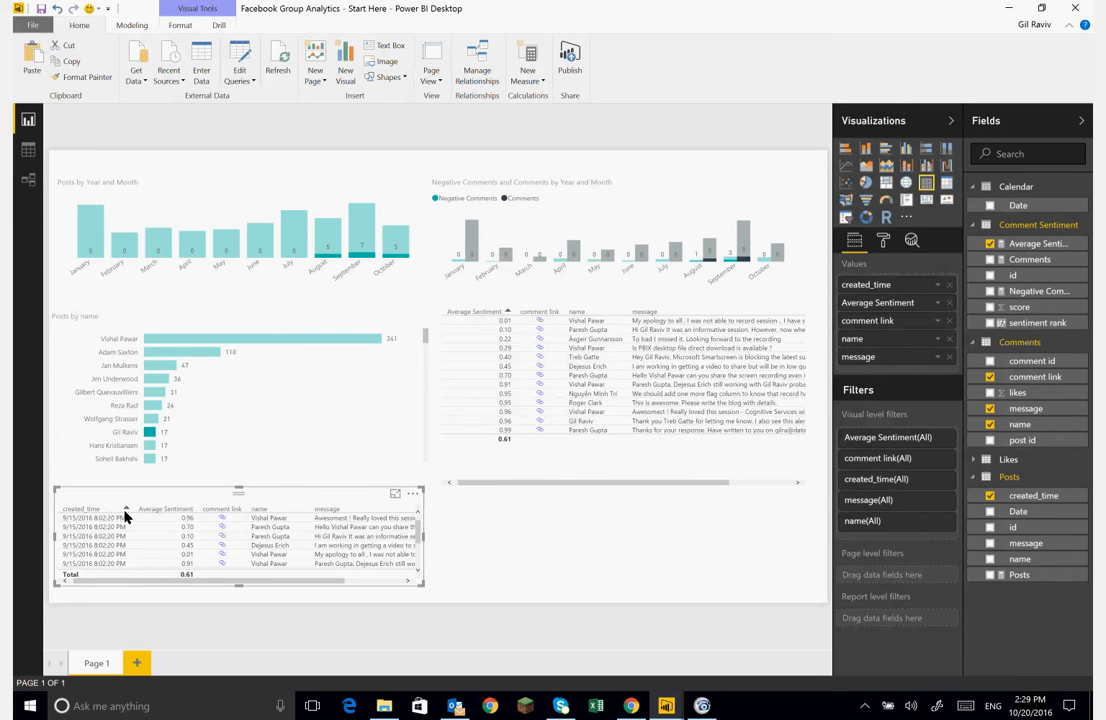
click(125, 512)
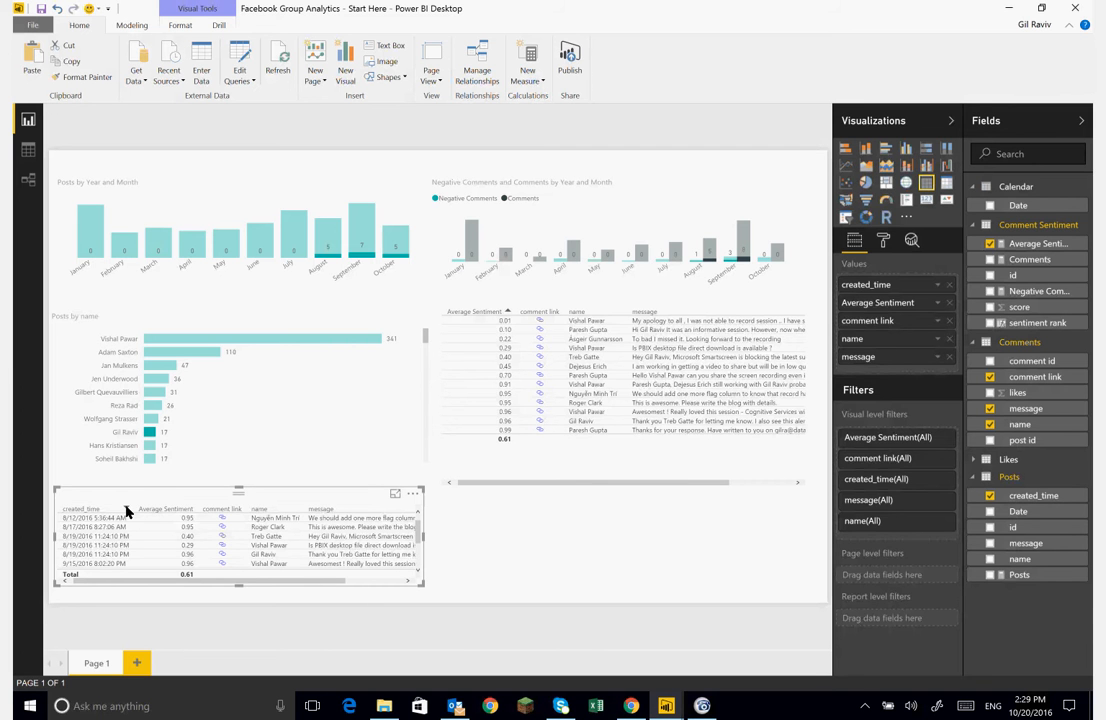
click(126, 510)
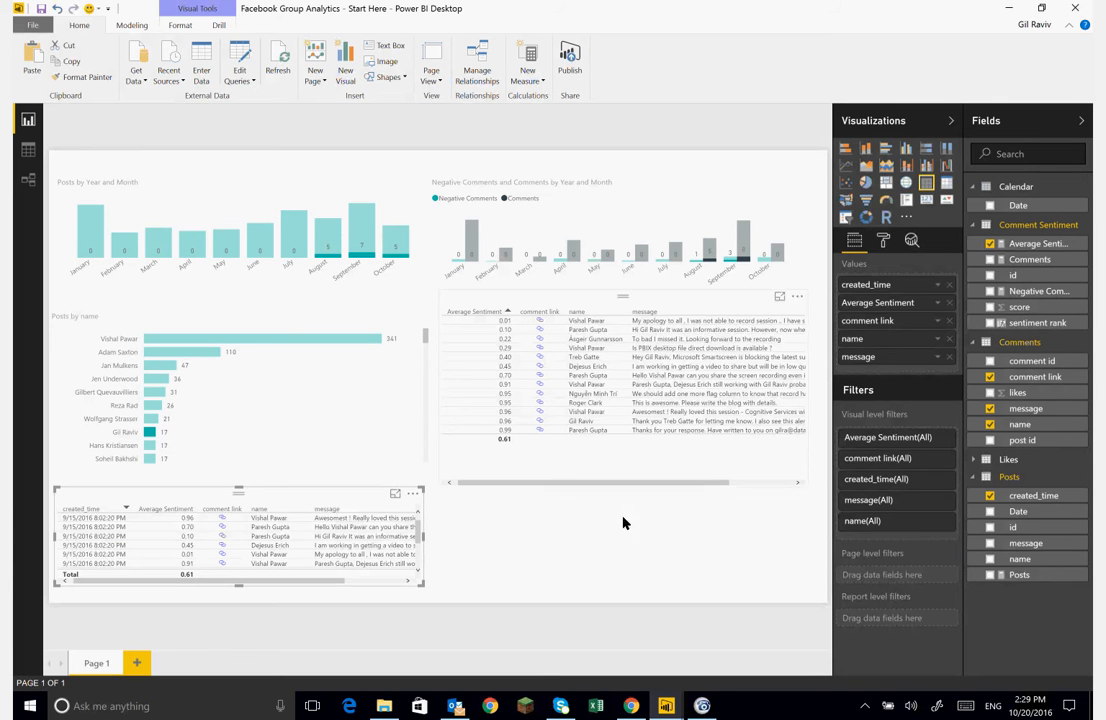
click(951, 302)
click(950, 303)
click(950, 303)
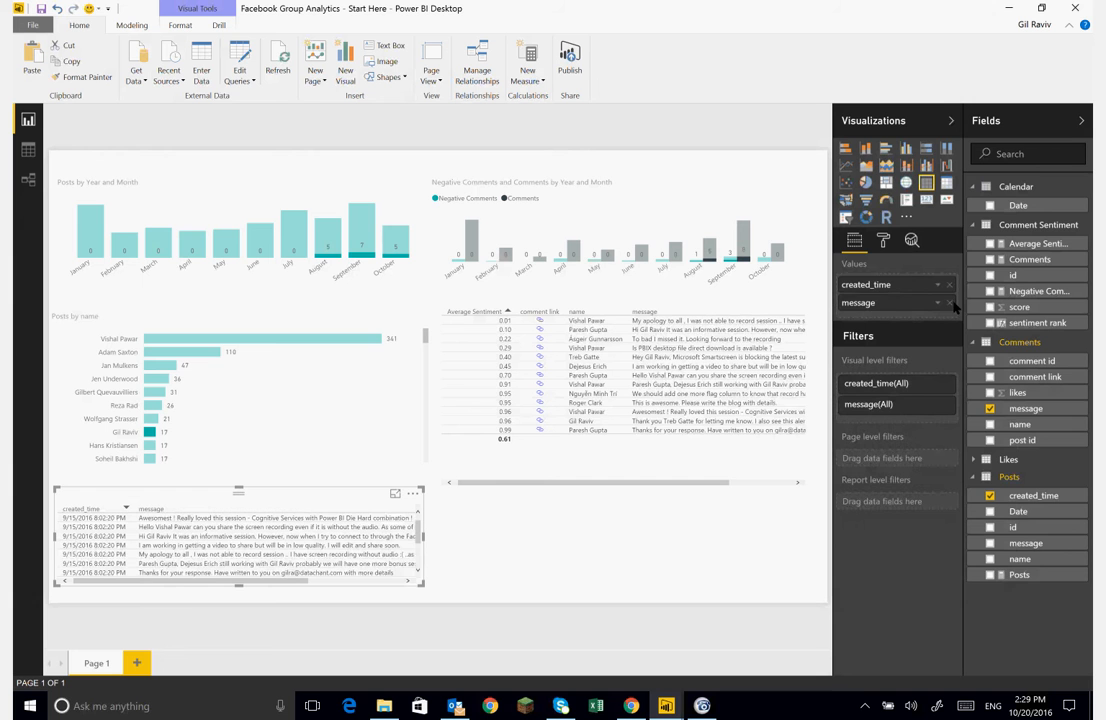
click(950, 303)
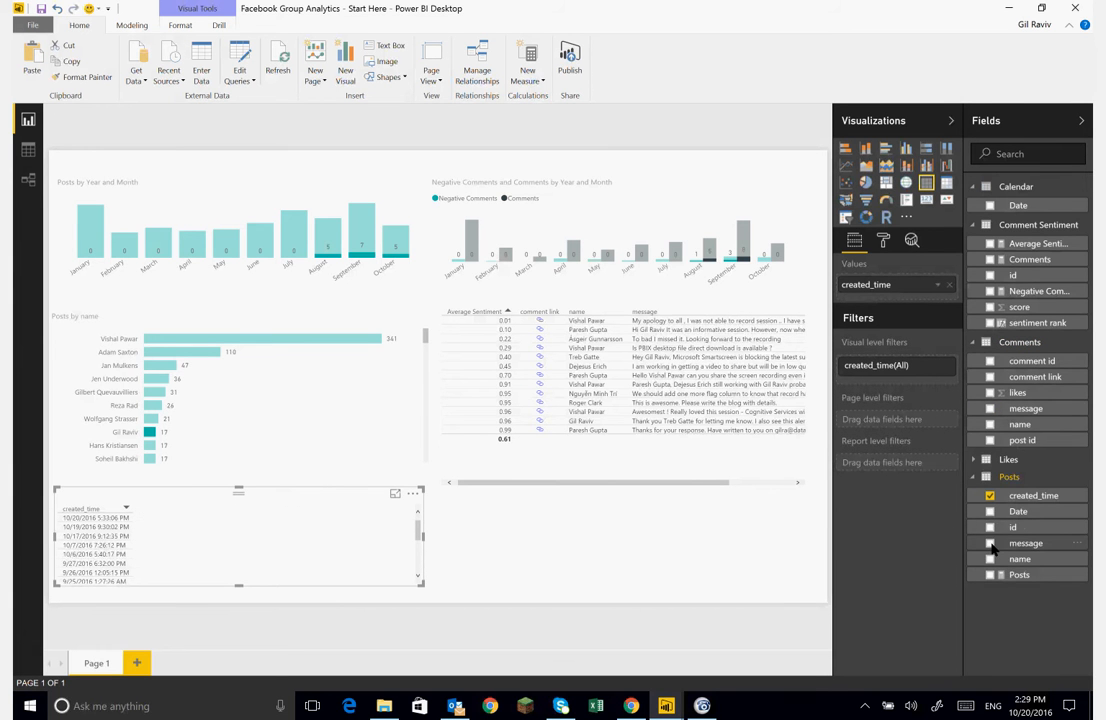
- Add the Posts message field to the new table and sort it by created_time, newest first
drag(992, 548, 868, 300)
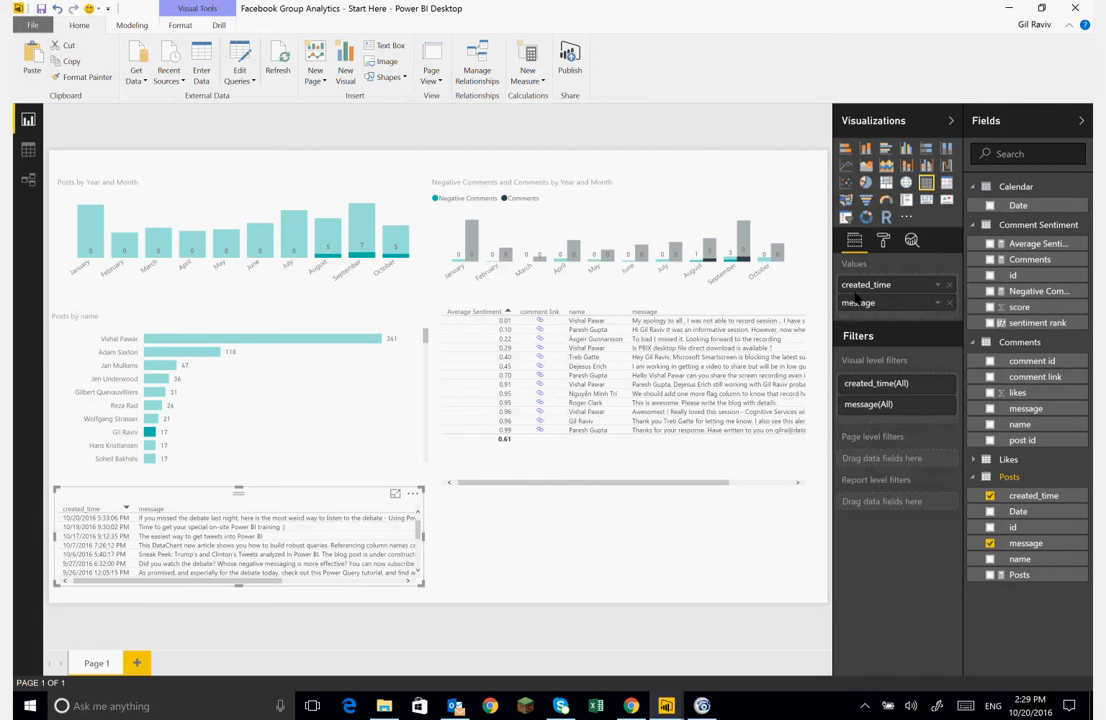
click(126, 512)
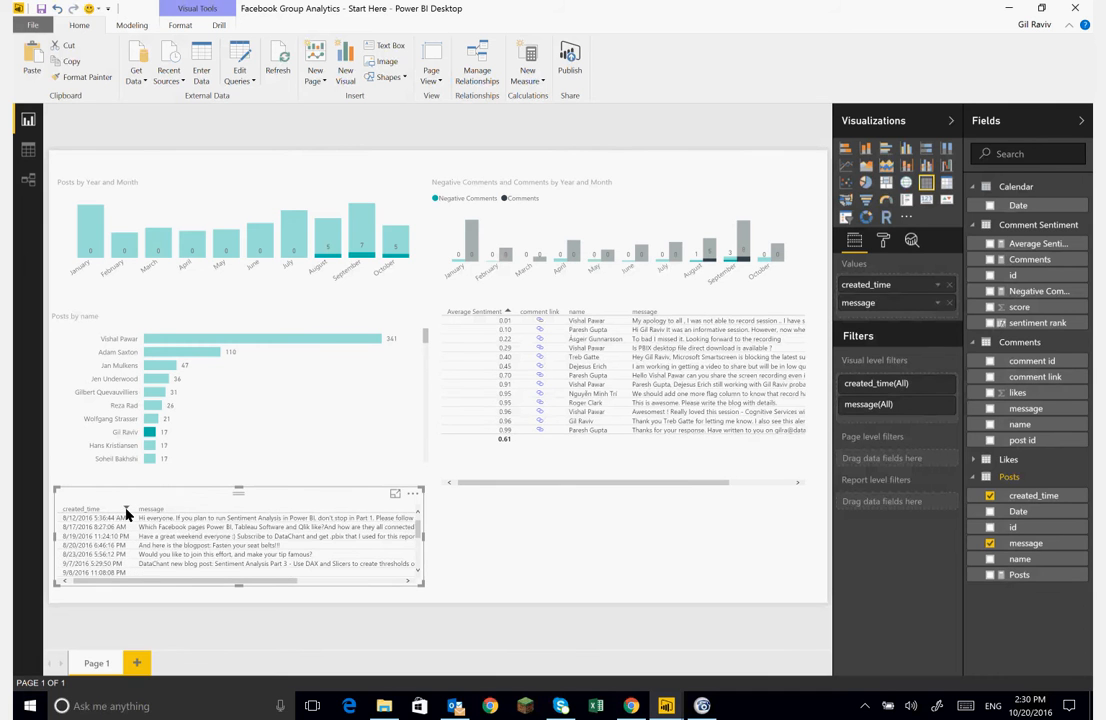
click(126, 512)
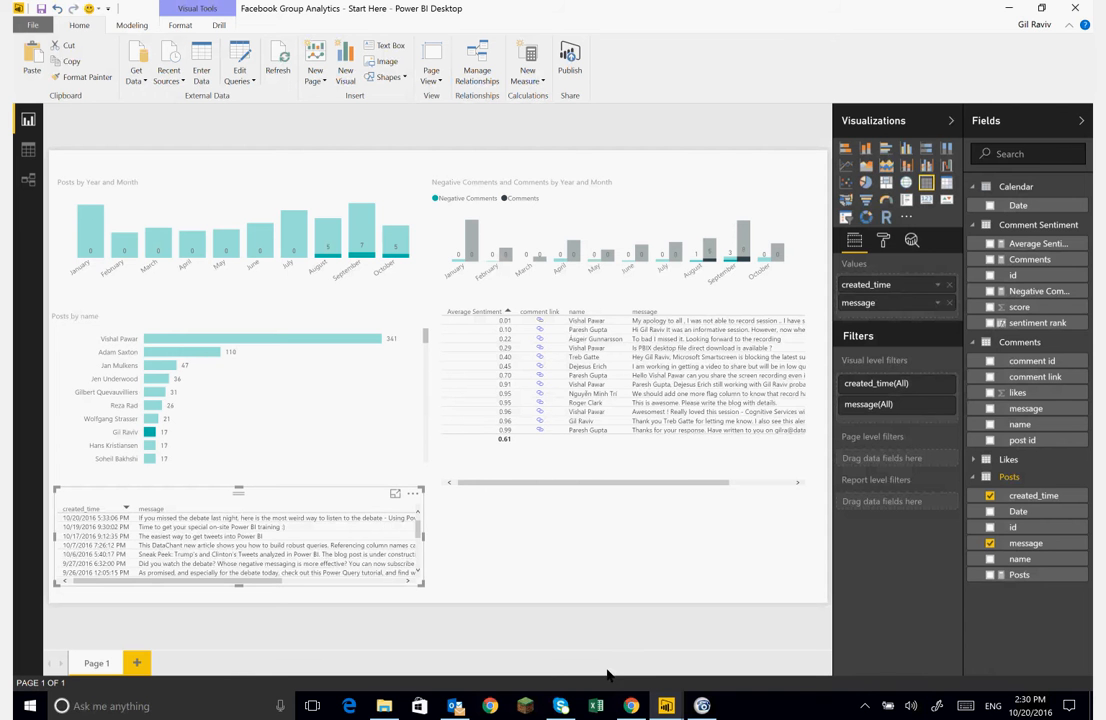
- Switch to the browser showing datachant.com
click(631, 706)
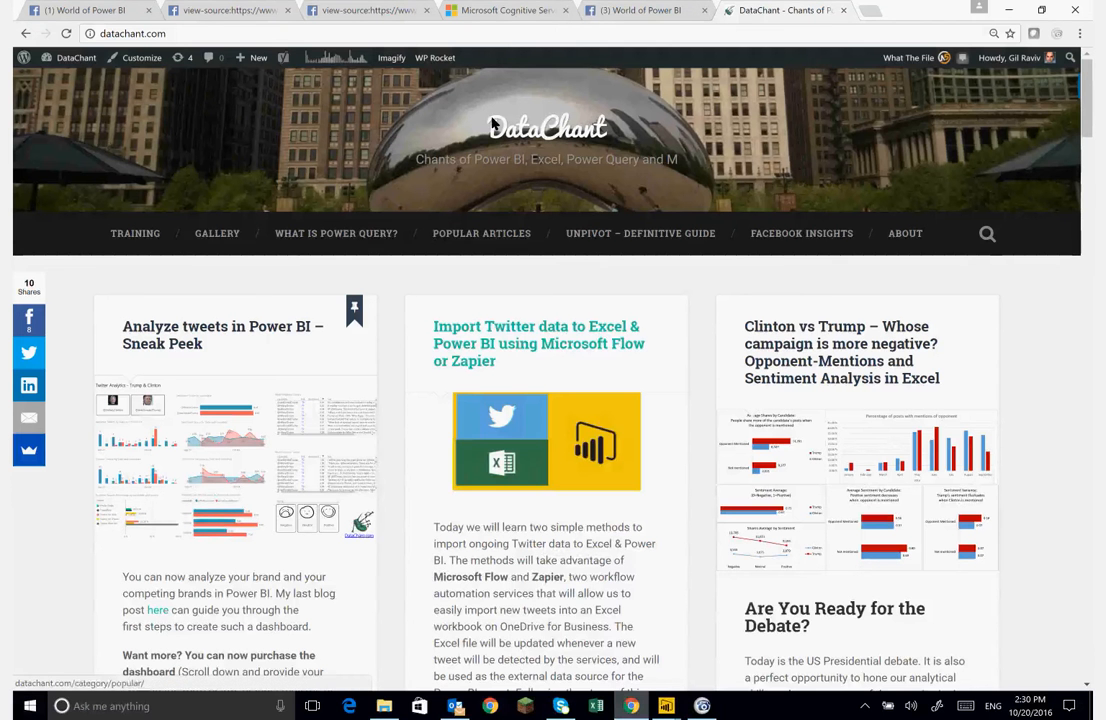
- Switch to the Facebook group tab and scroll through its latest posts
click(120, 10)
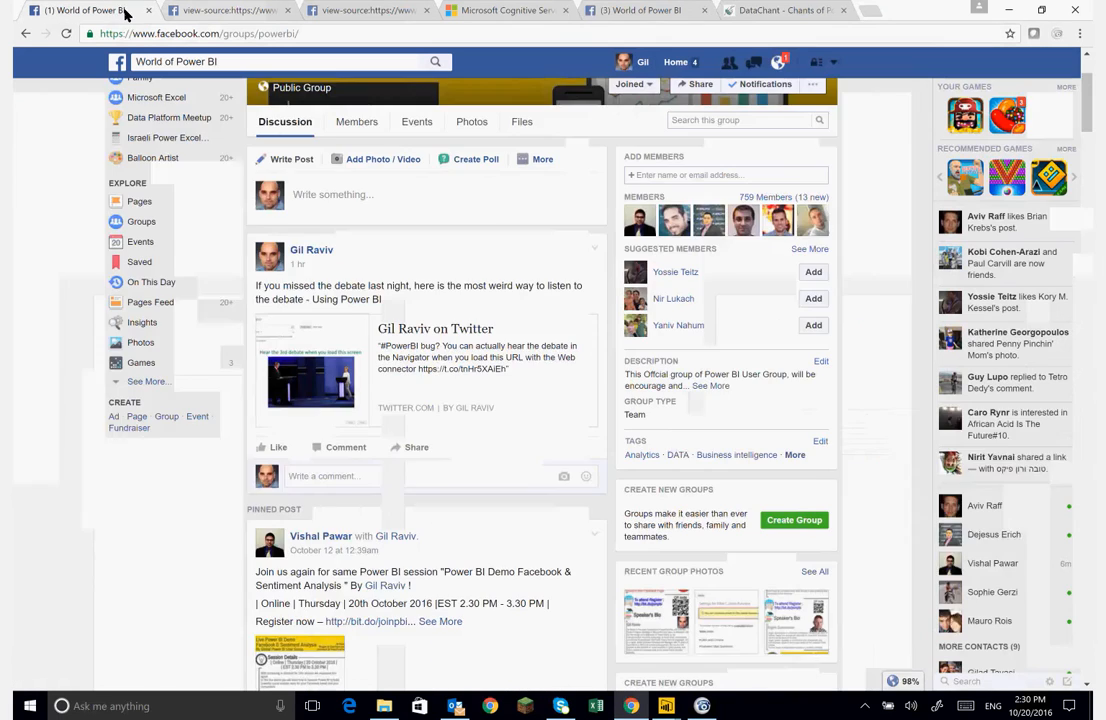
scroll(295, 310, down, 1)
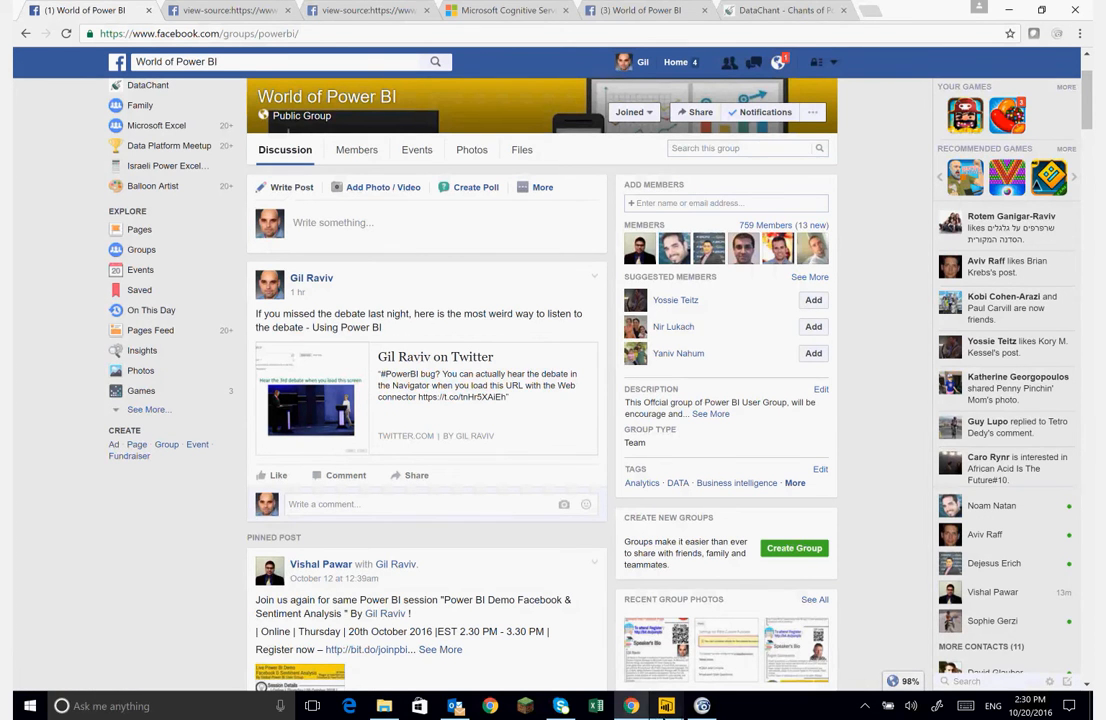
- Return to the Power BI report, nudge the posts table upward and refresh the report data
mouse_move(666, 706)
click(697, 682)
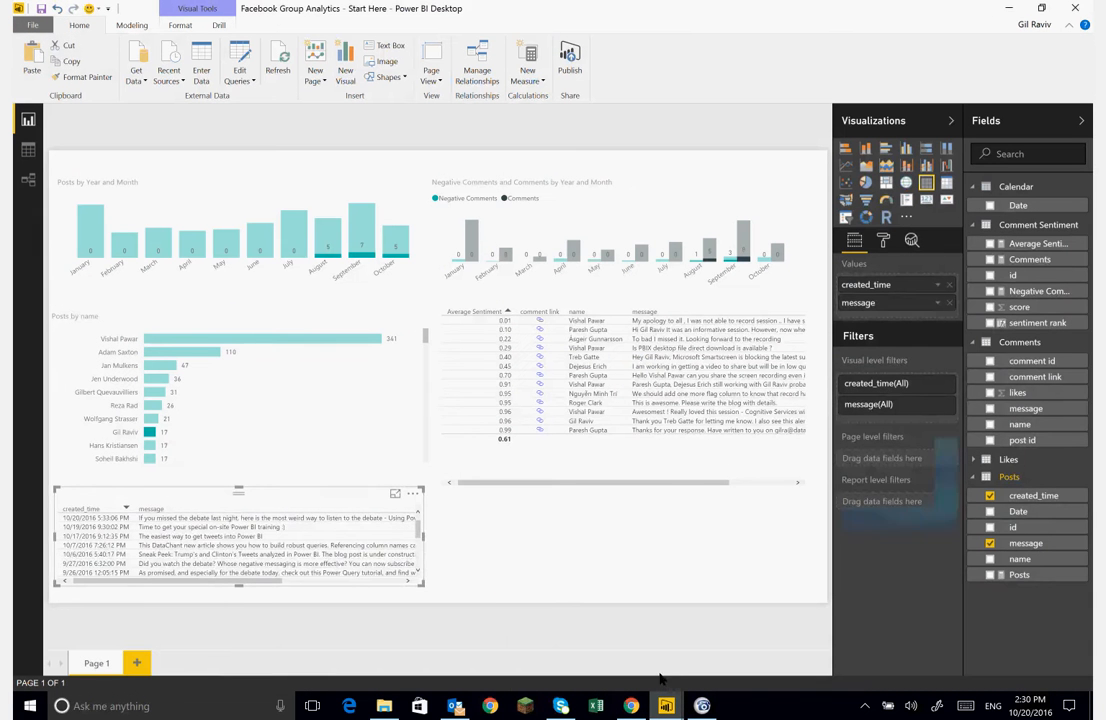
mouse_move(230, 524)
mouse_down()
mouse_move(267, 484)
mouse_move(227, 503)
mouse_up()
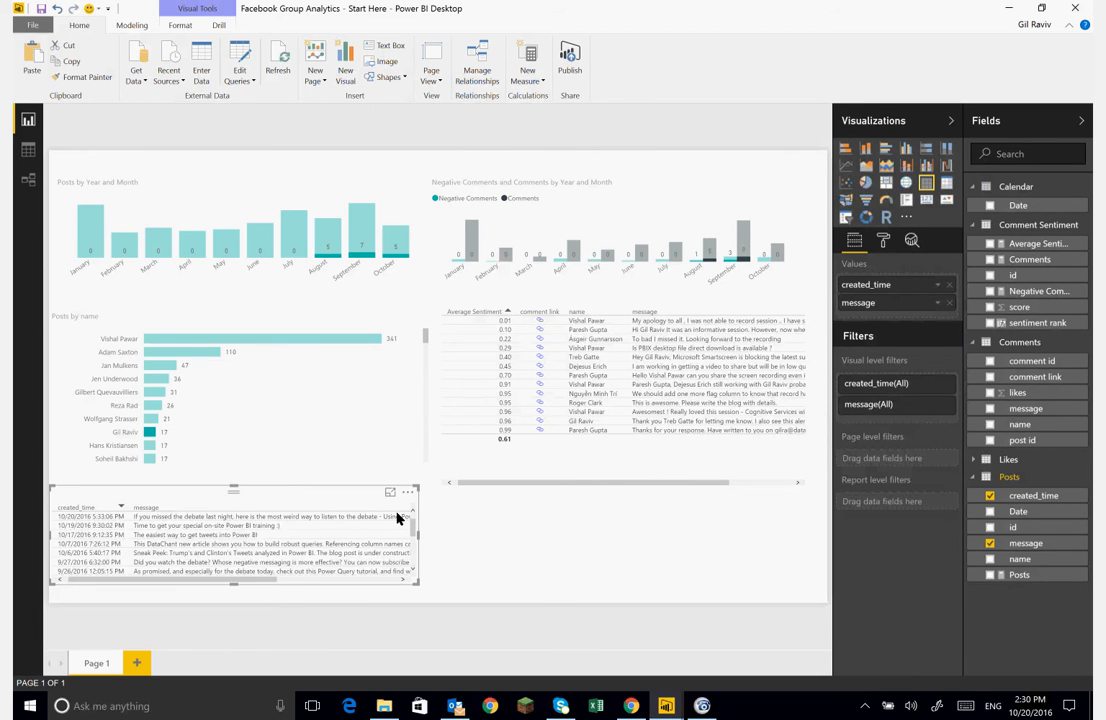
click(280, 60)
- Re-sort the posts table by created_time, newest first, and enlarge the table upward
click(142, 507)
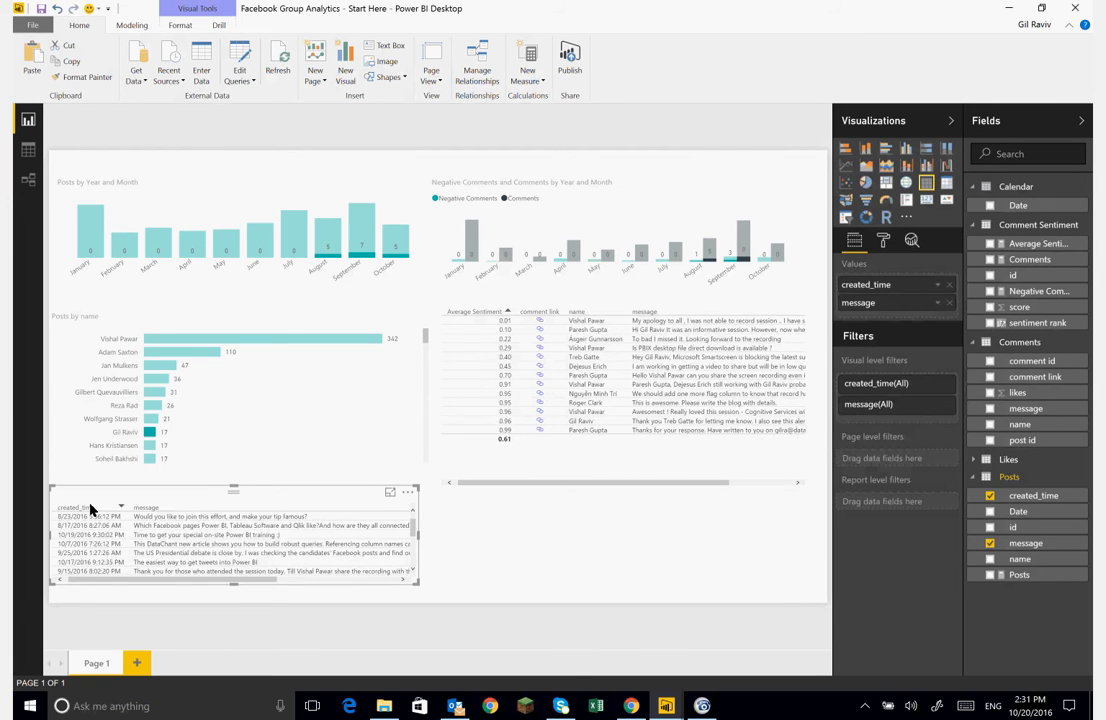
click(90, 509)
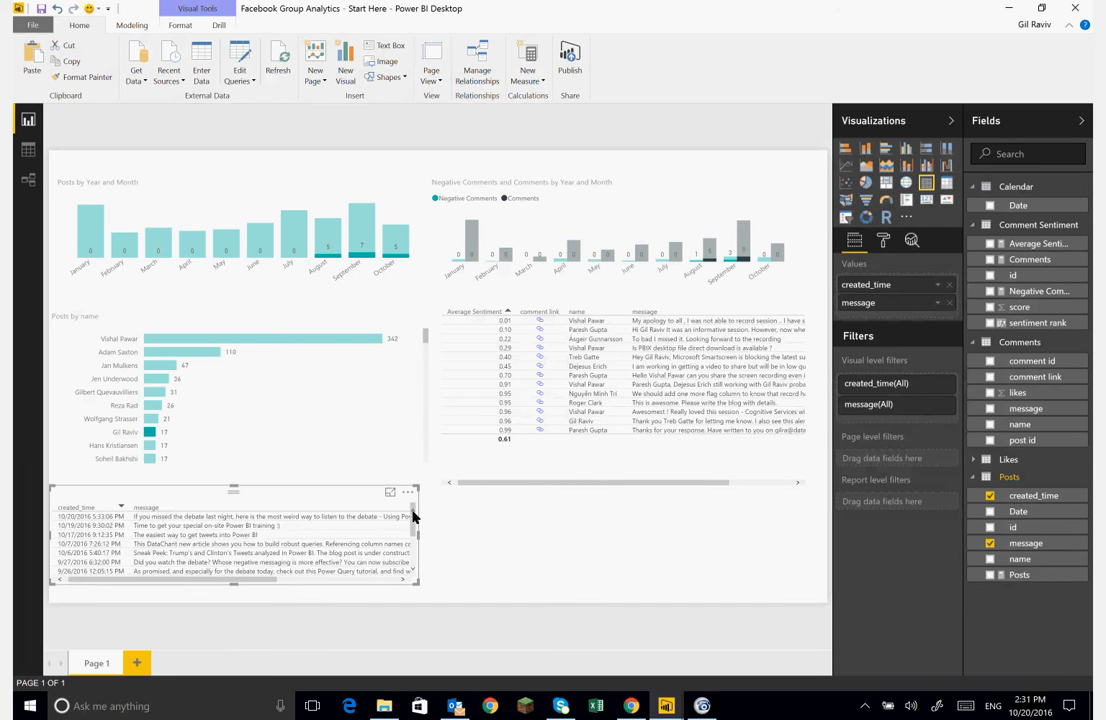
drag(235, 490, 225, 461)
- Switch to the browser, reload the World of Power BI group page and scroll through its posts
click(631, 708)
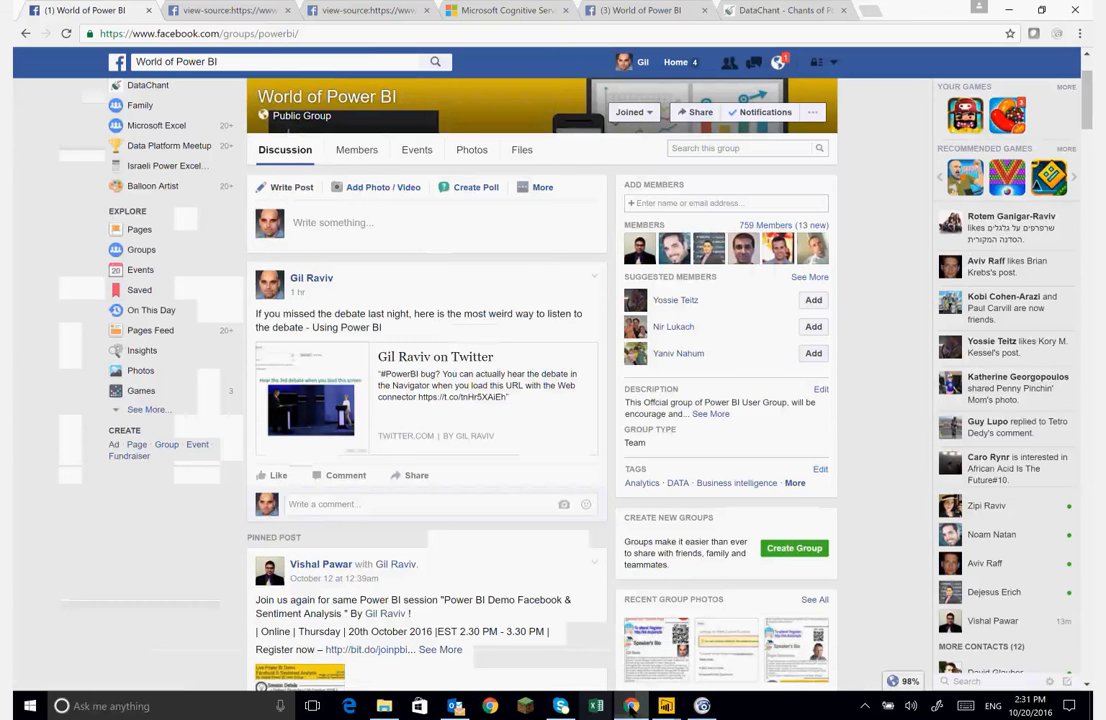
click(345, 38)
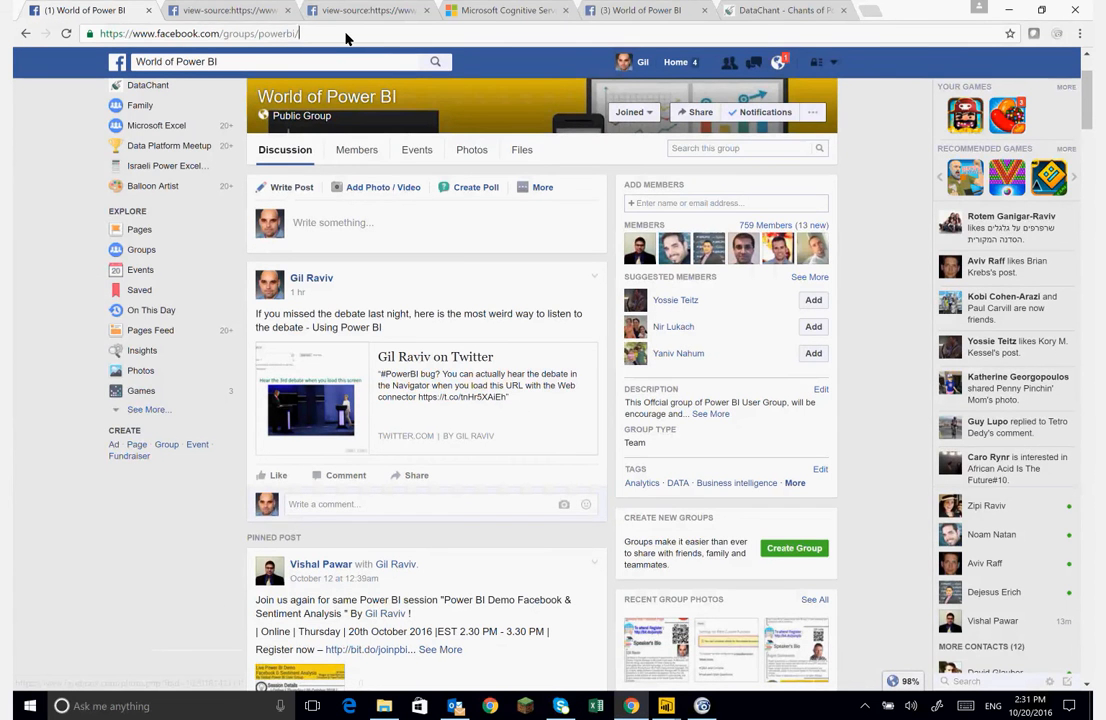
key(Return)
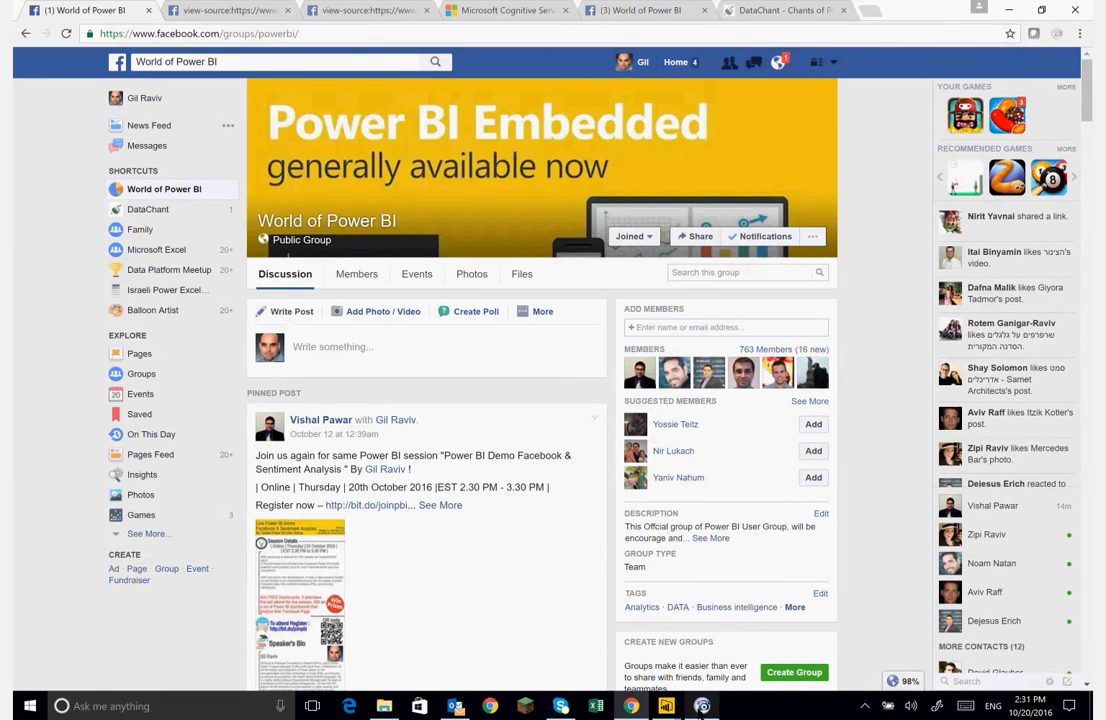
scroll(580, 641, down, 4)
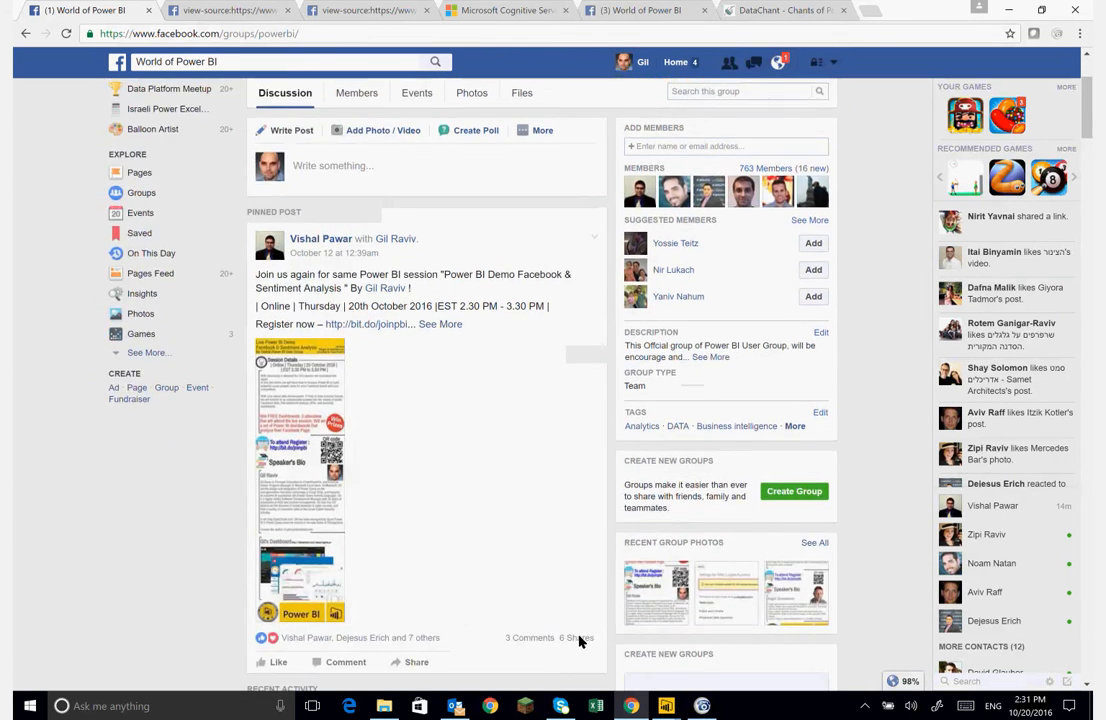
scroll(578, 641, down, 3)
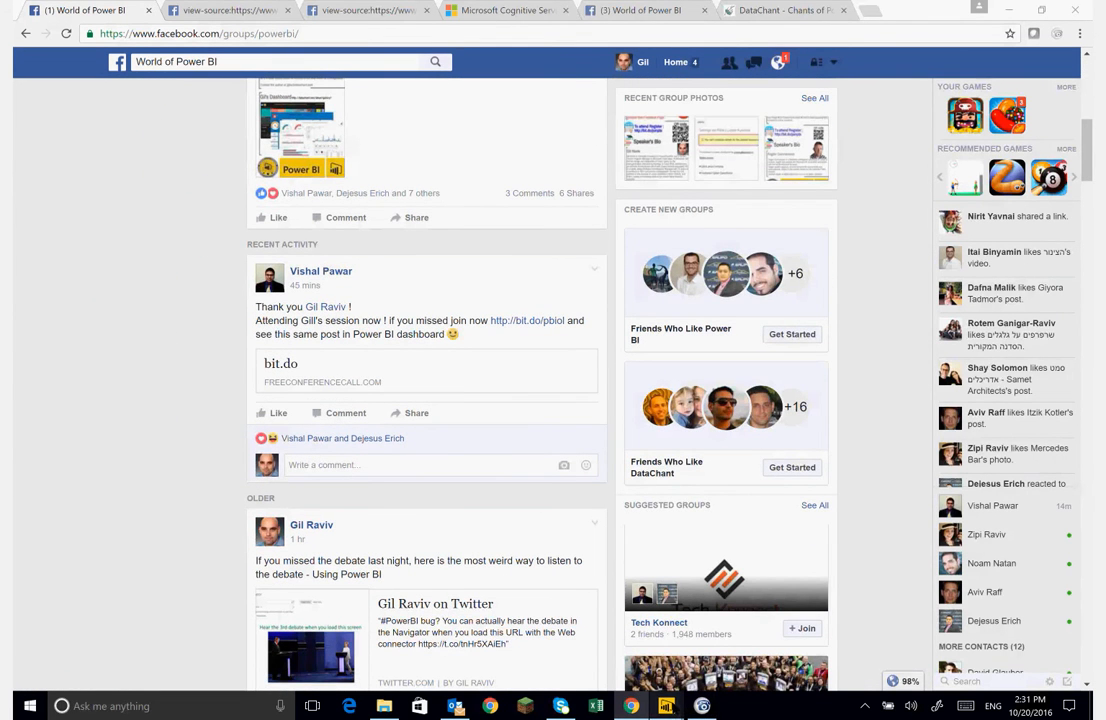
- Return to the Start Here Power BI report window and refresh its data
mouse_move(666, 705)
click(651, 679)
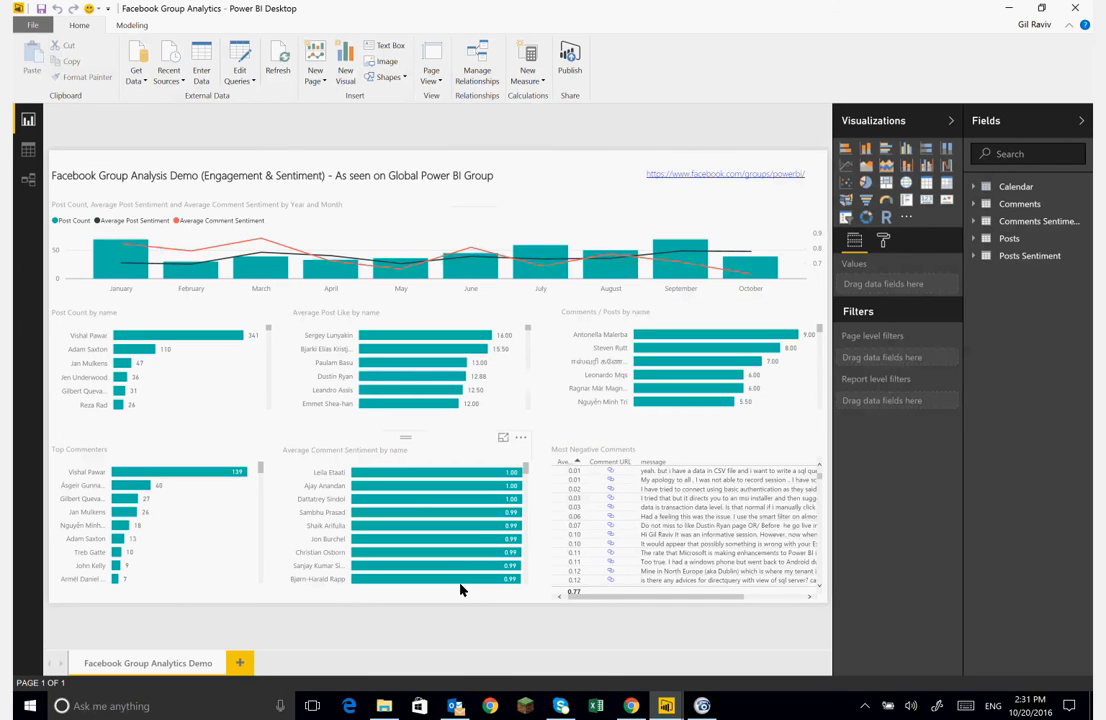
mouse_move(666, 705)
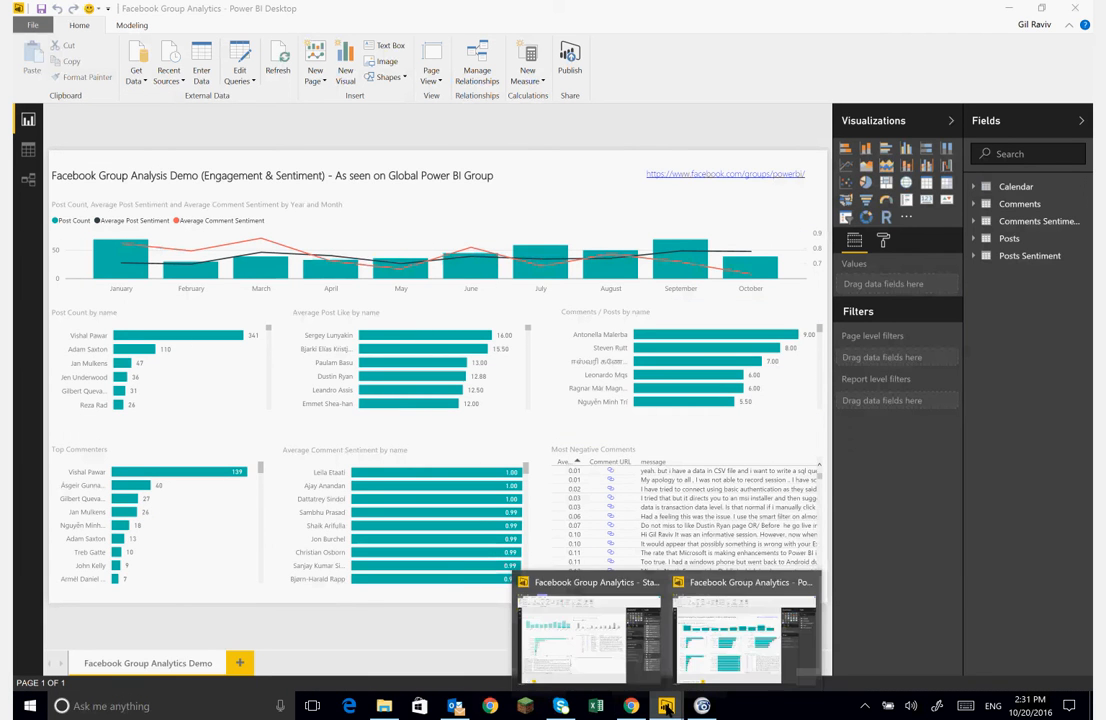
click(575, 640)
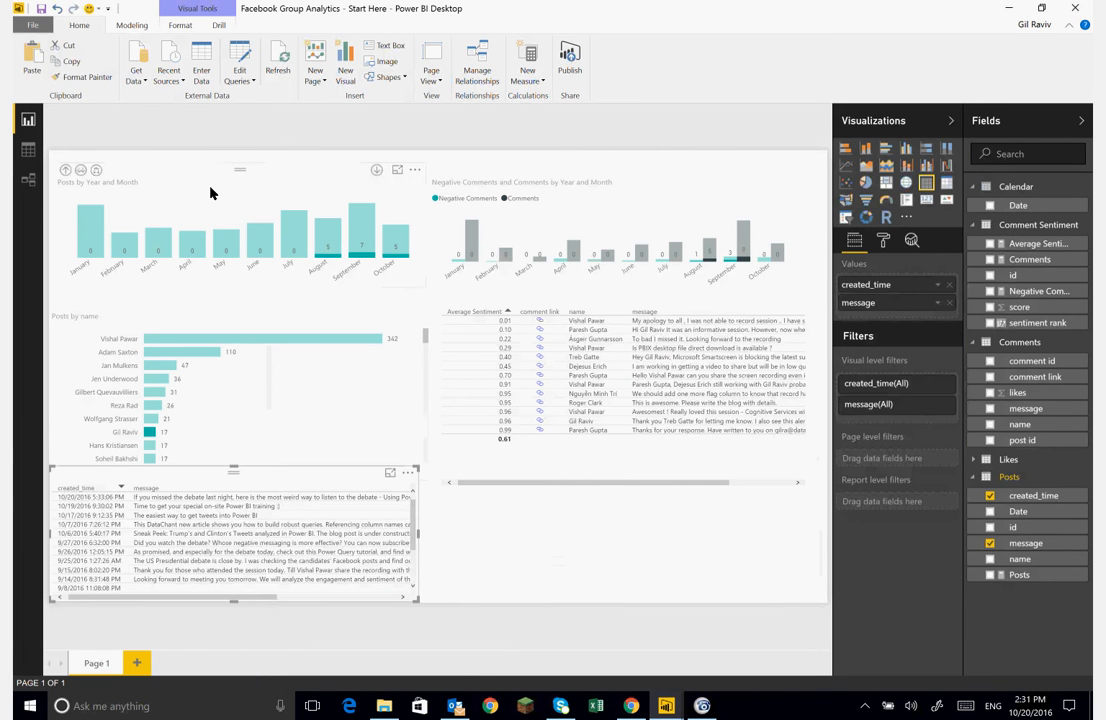
click(278, 62)
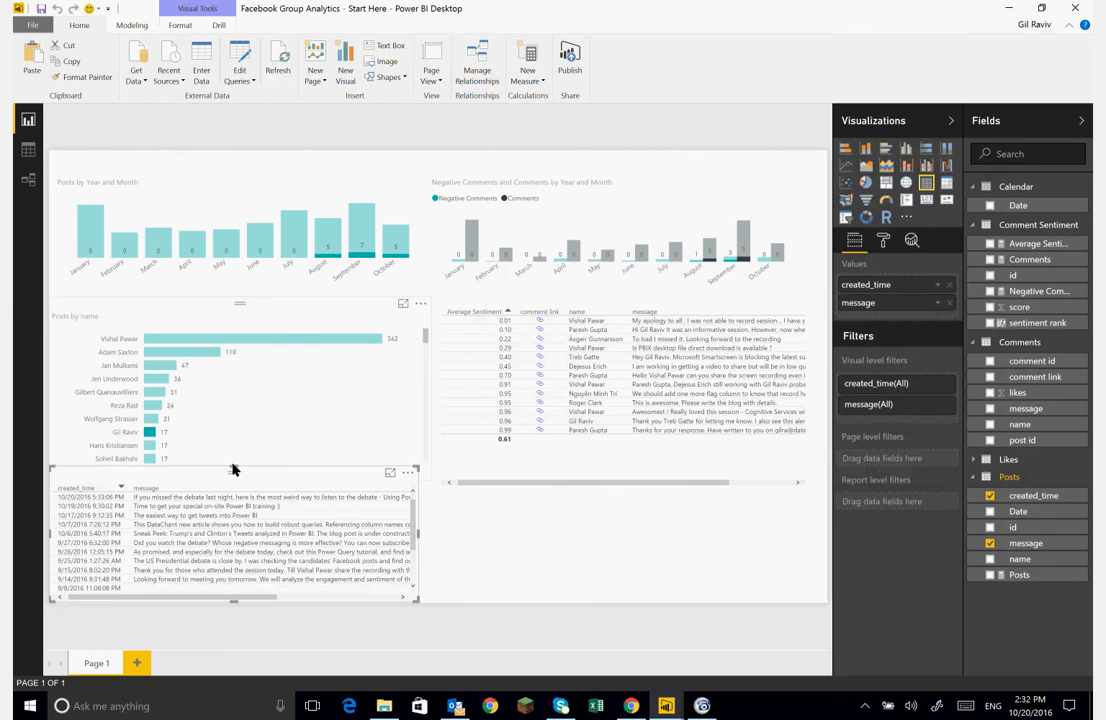
- Move the posts table down beneath the Posts by name chart and deselect it
drag(231, 473, 353, 510)
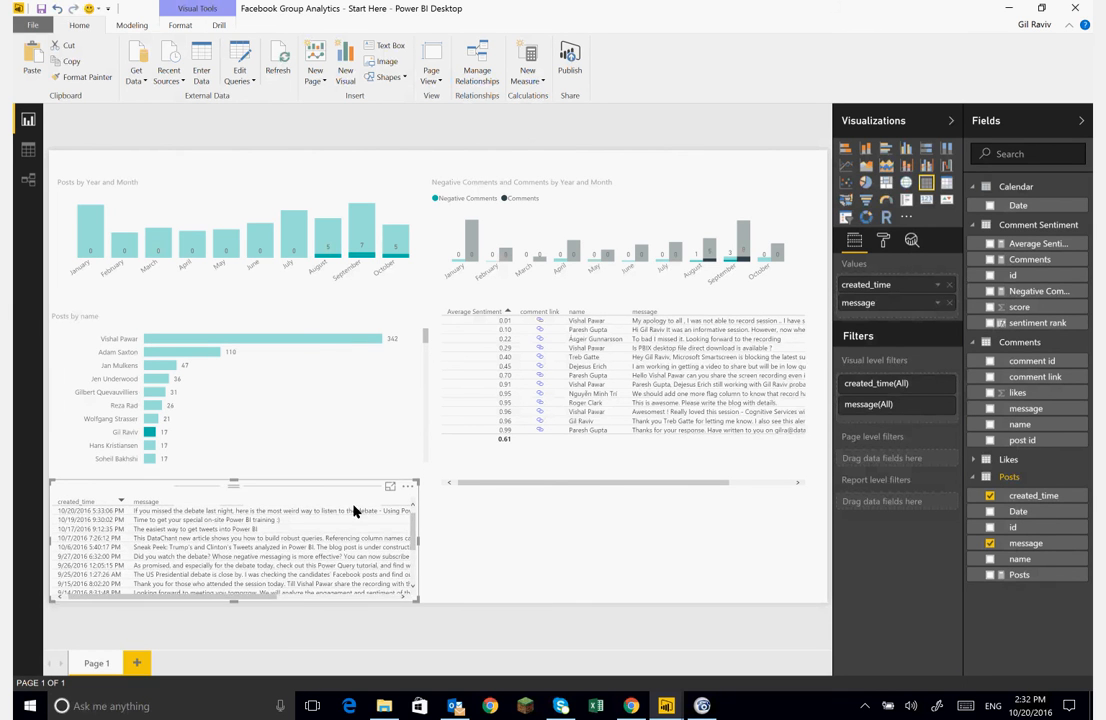
click(444, 545)
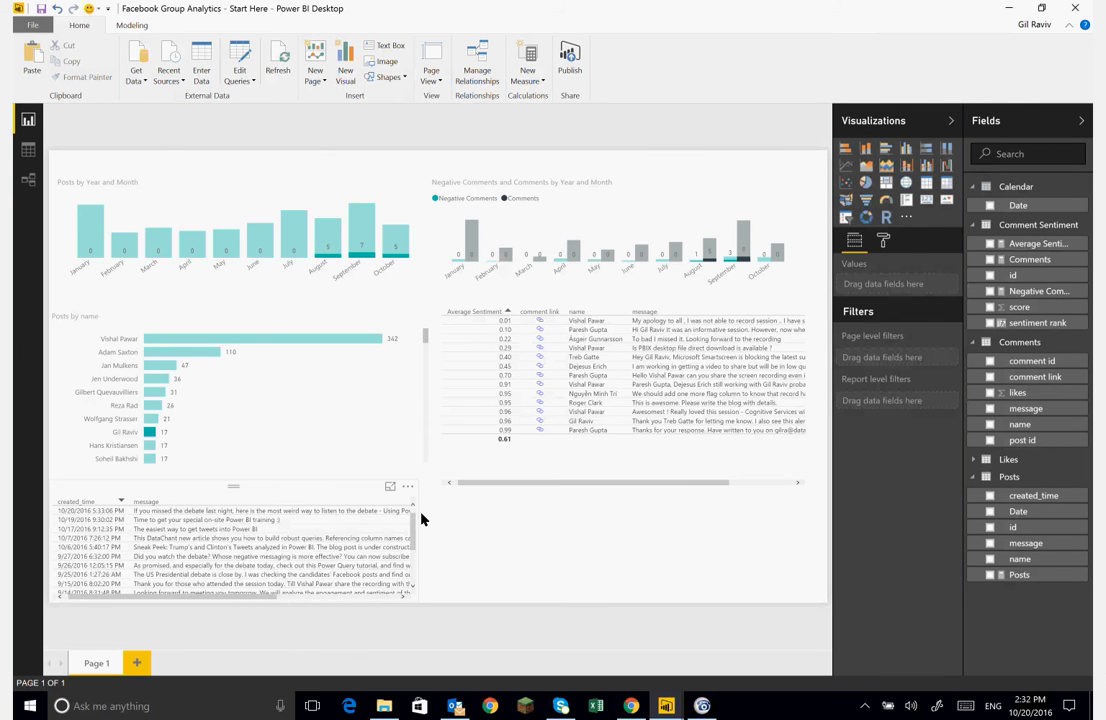
click(411, 509)
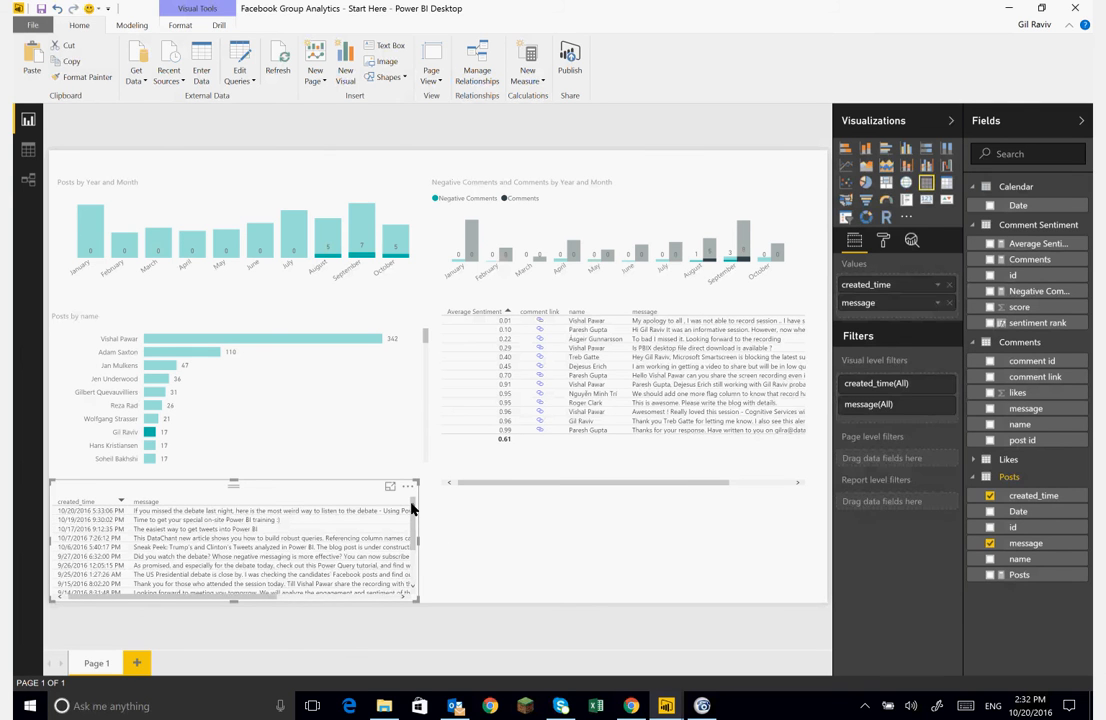
click(483, 528)
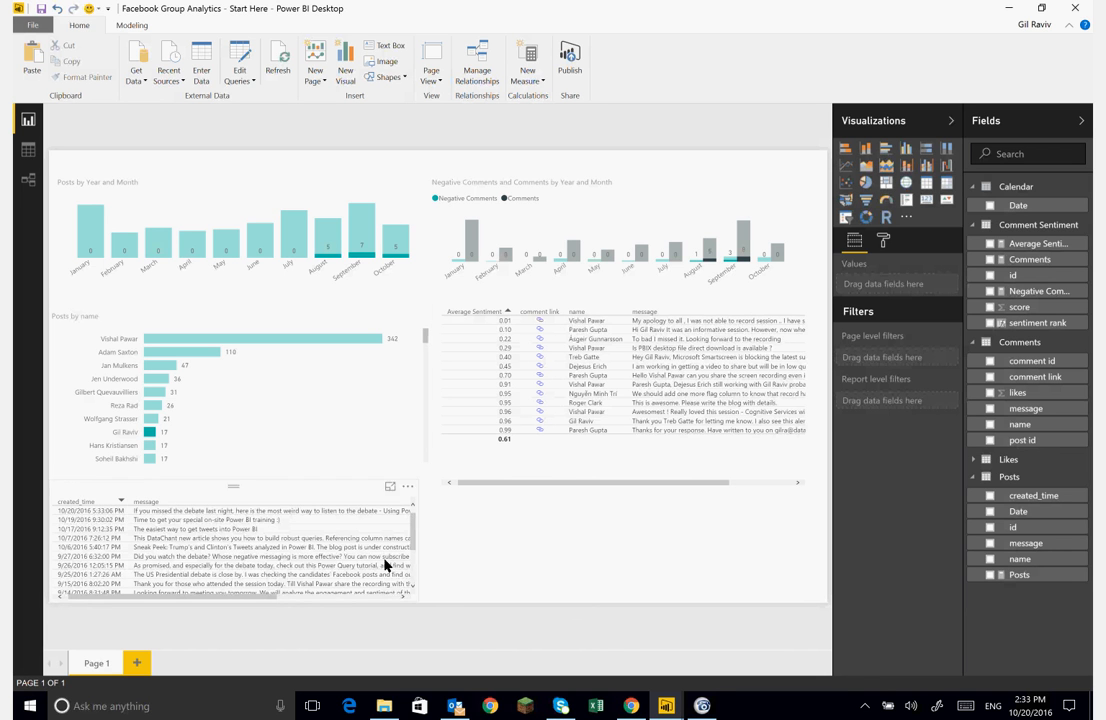
key(F9)
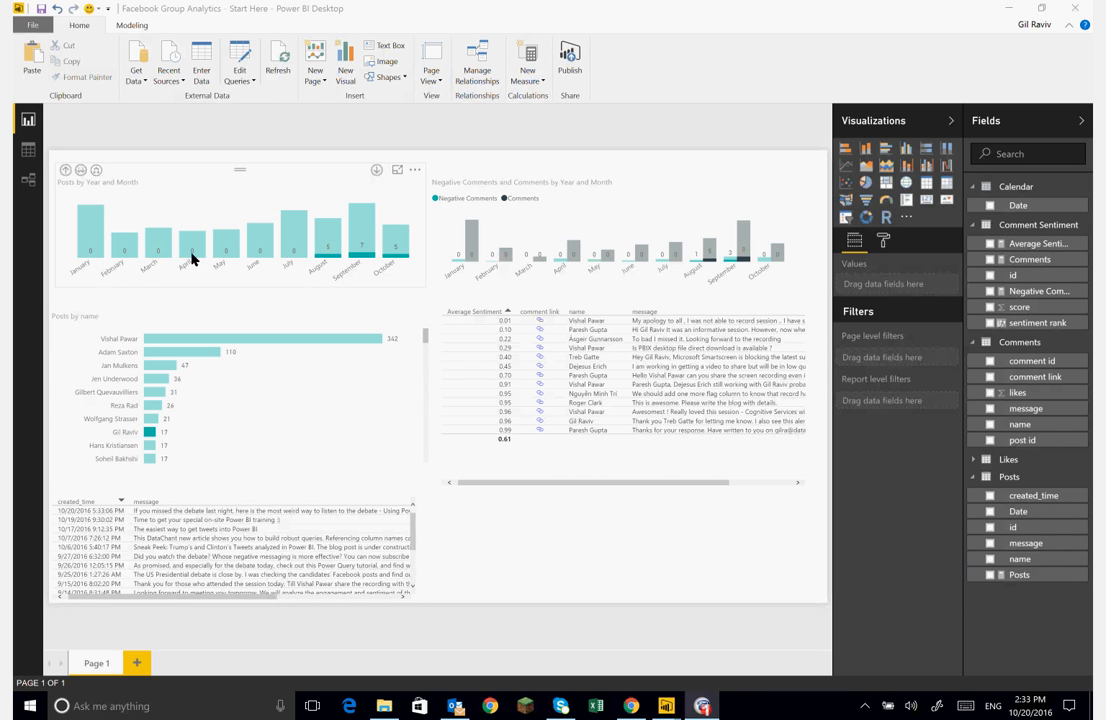